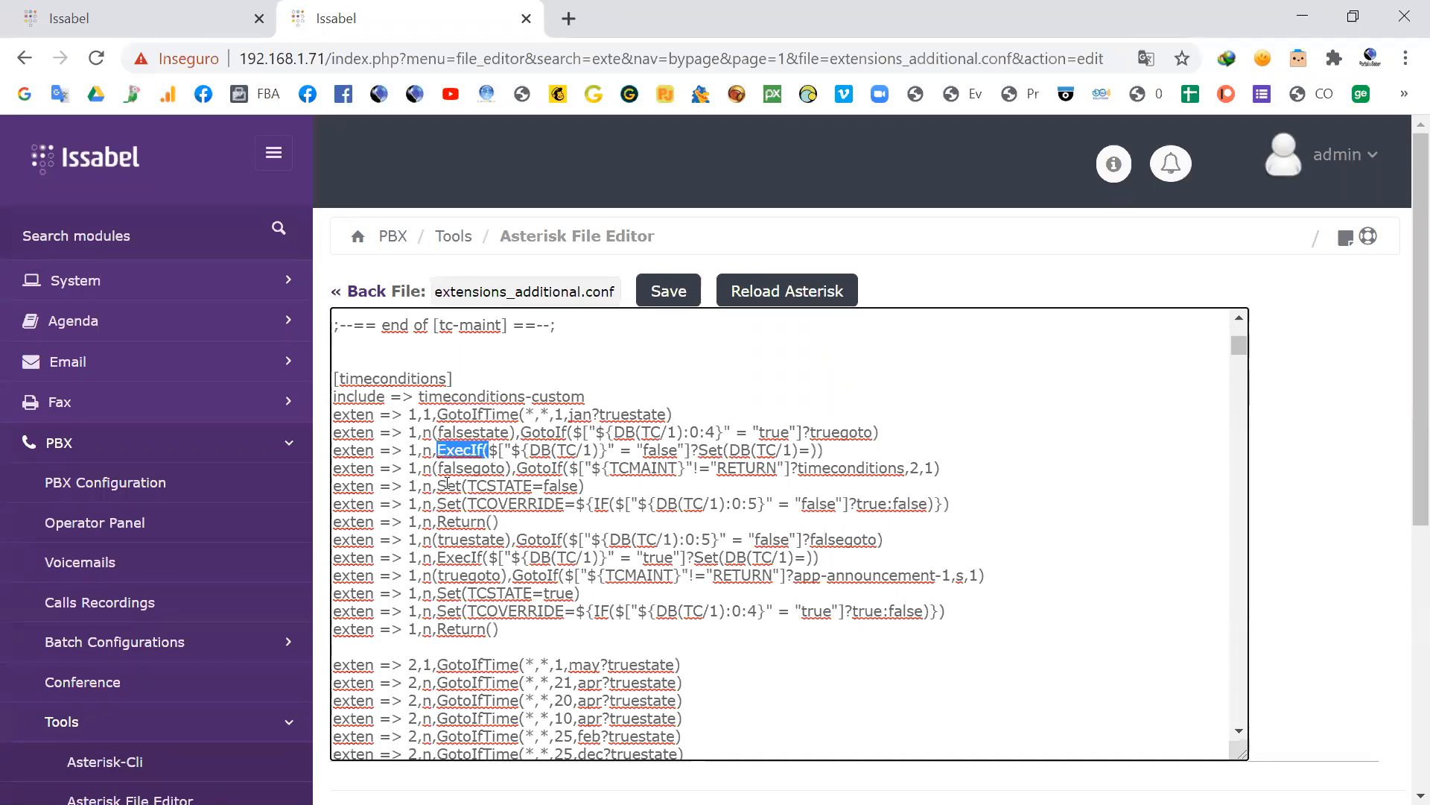
Step: Examine the extension 1 rules in the [timeconditions] context, highlighting the TCSTATE=false, TCOVERRIDE and ${TCMAINT} parts
left_click_drag(544, 485, 467, 485)
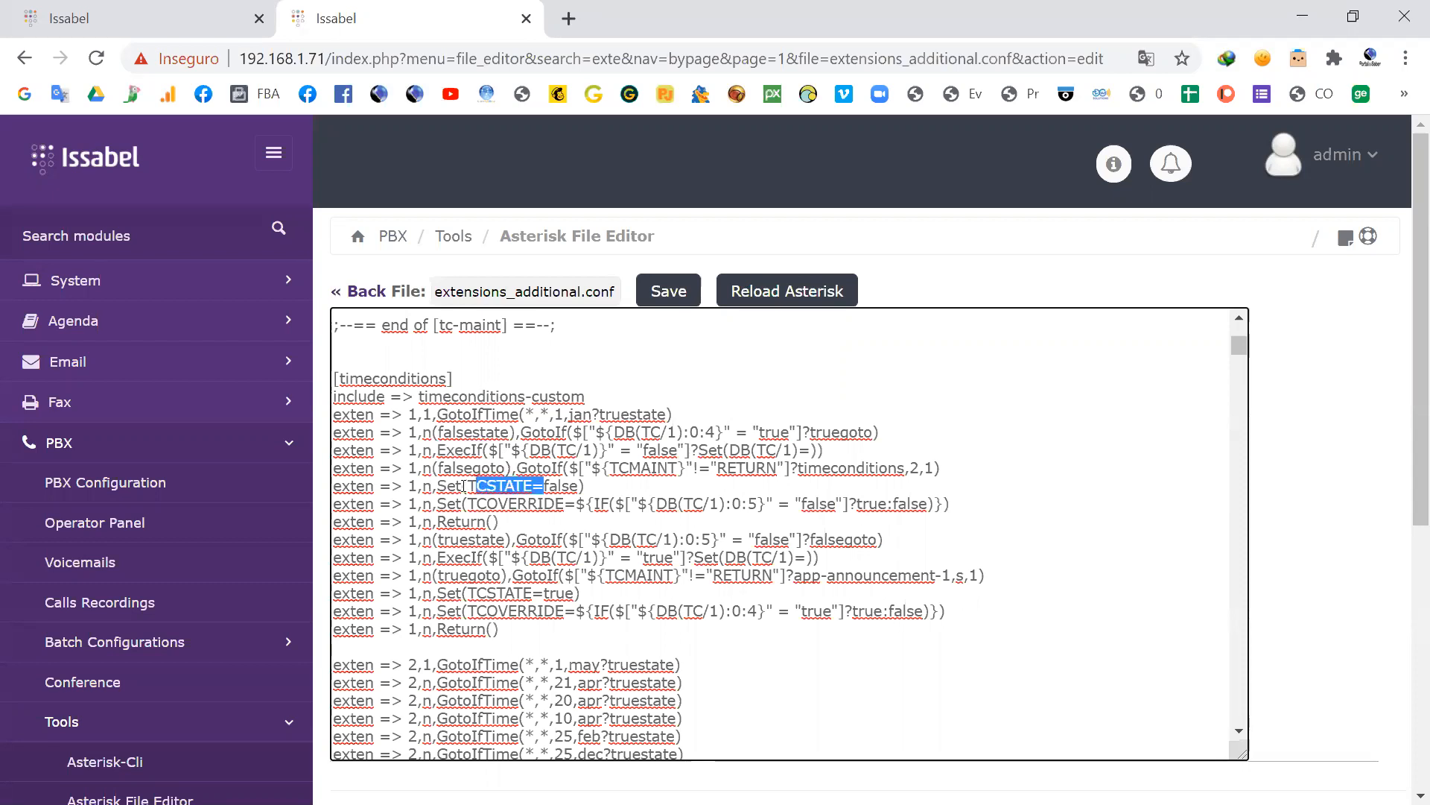
left_click(549, 485)
left_click_drag(578, 485, 550, 485)
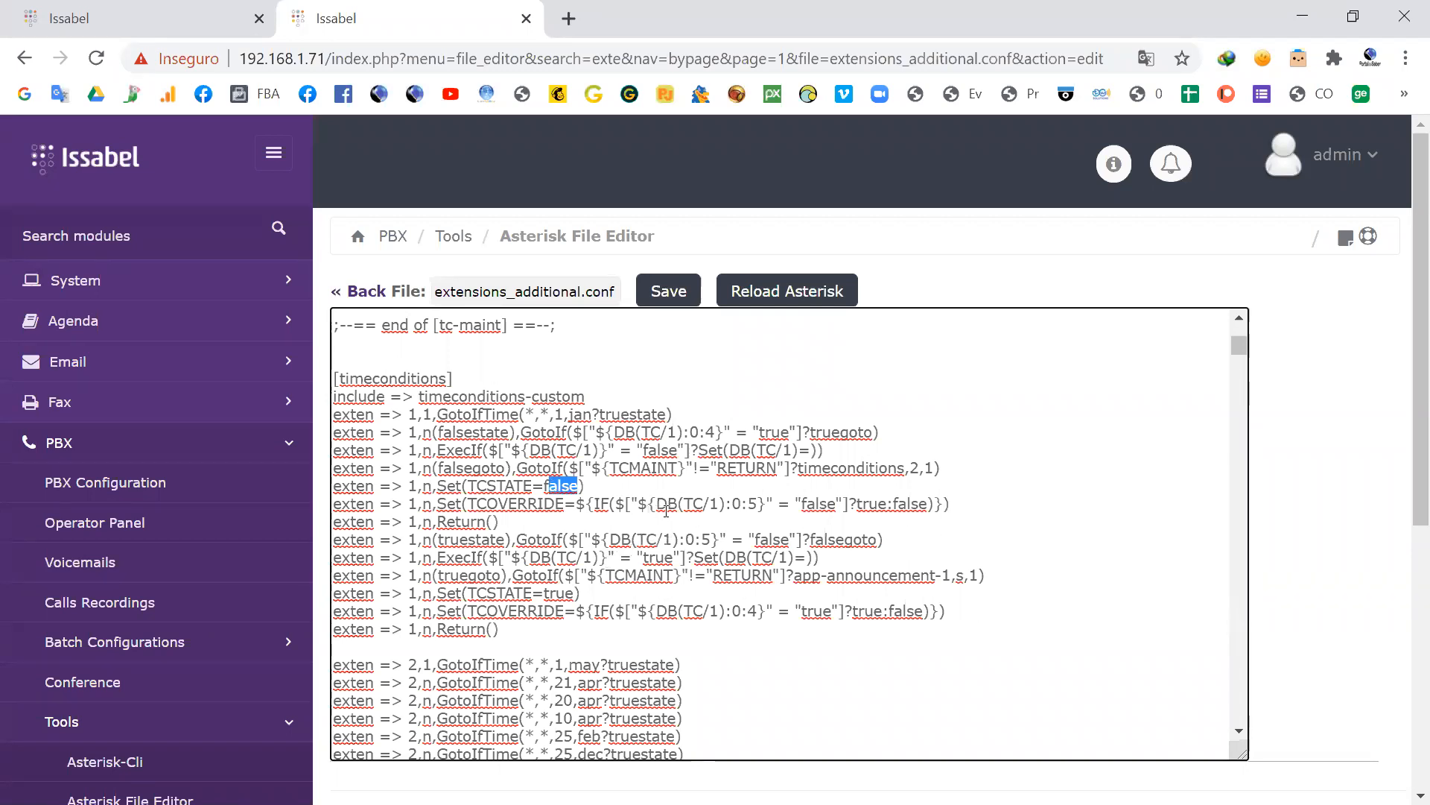
left_click_drag(649, 504, 638, 503)
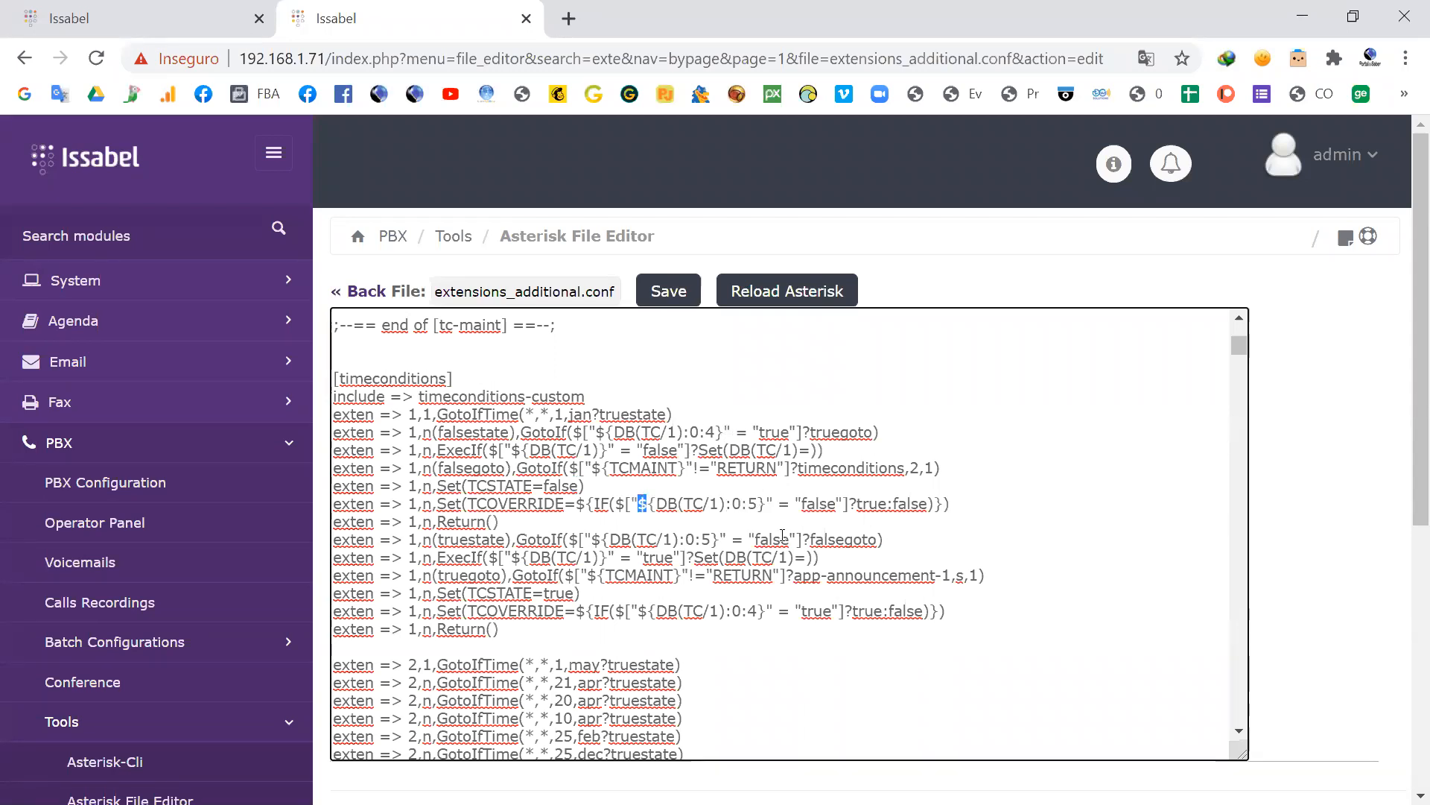
left_click_drag(683, 576, 580, 577)
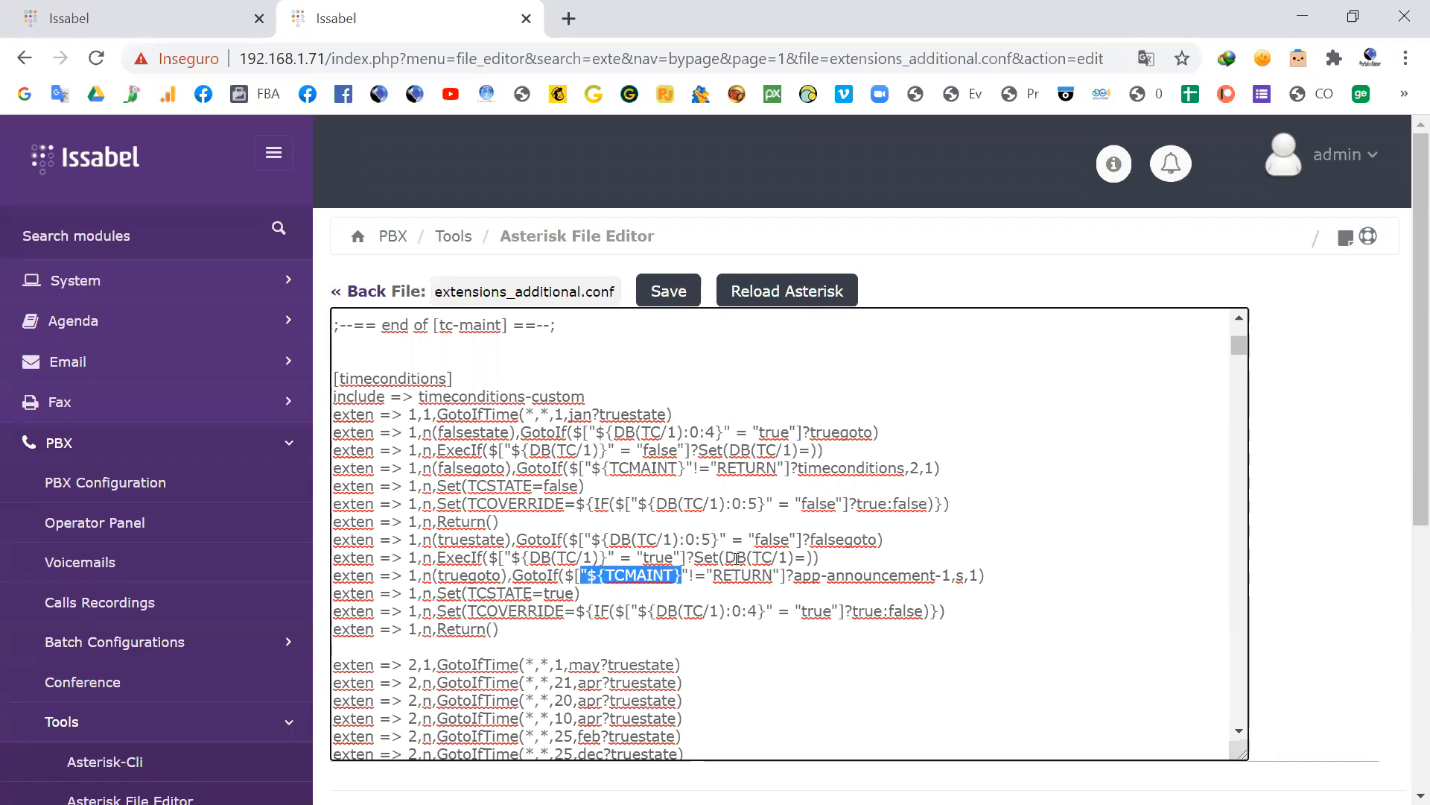
Step: Read on through the time condition, toggle and Funcionarios contexts to [app-recordings] and highlight the *77 extension code
scroll(736, 538, "down", 3)
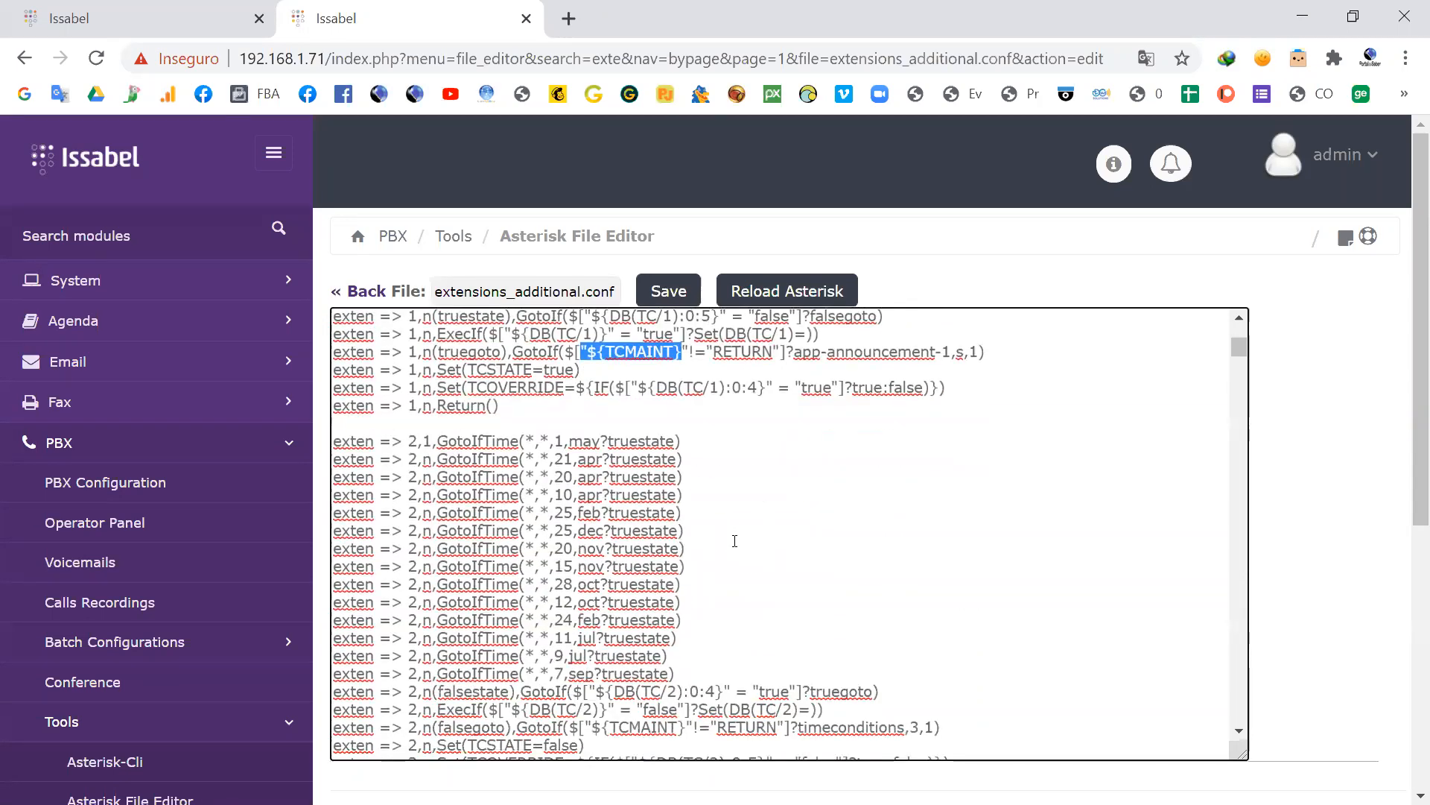
scroll(748, 535, "down", 10)
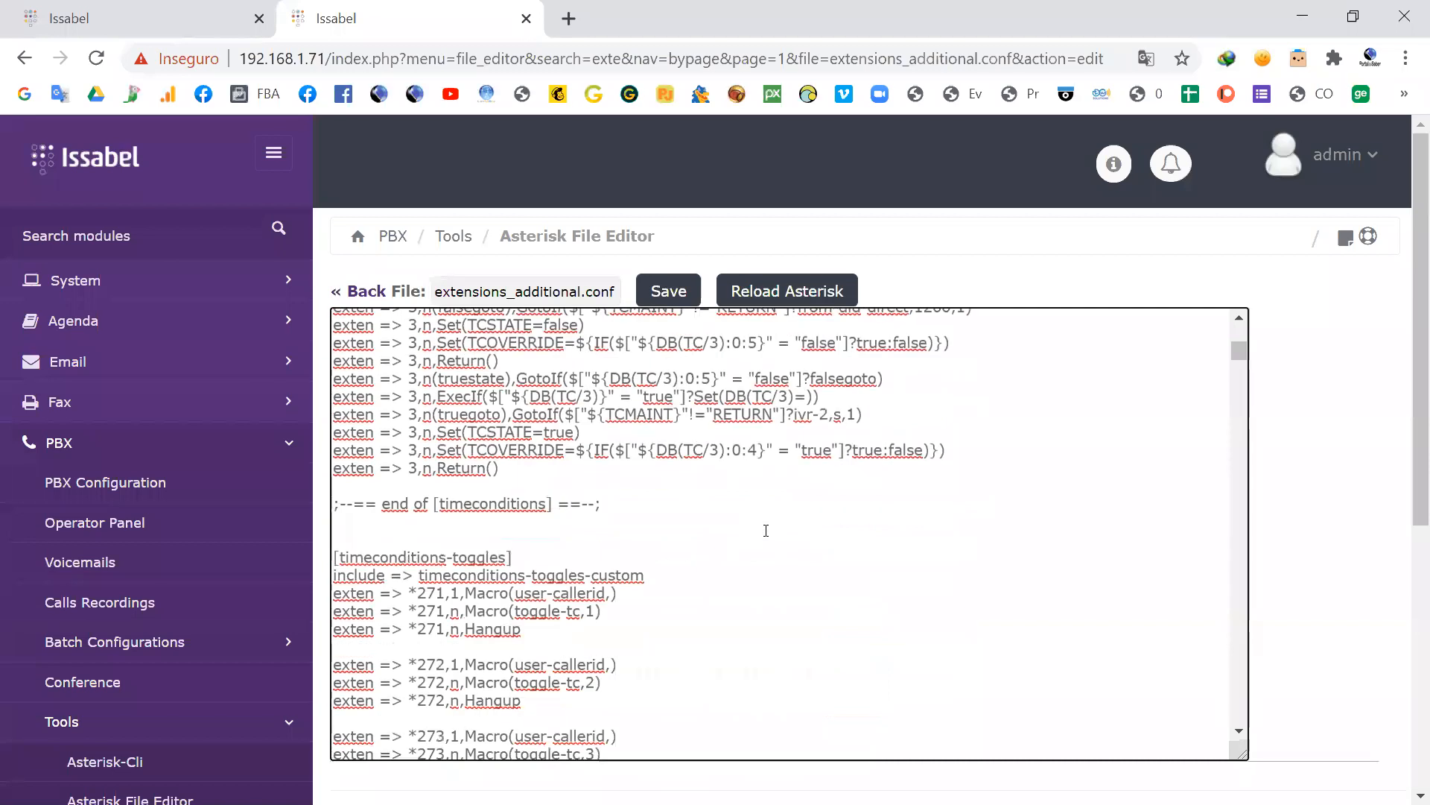
scroll(622, 552, "down", 8)
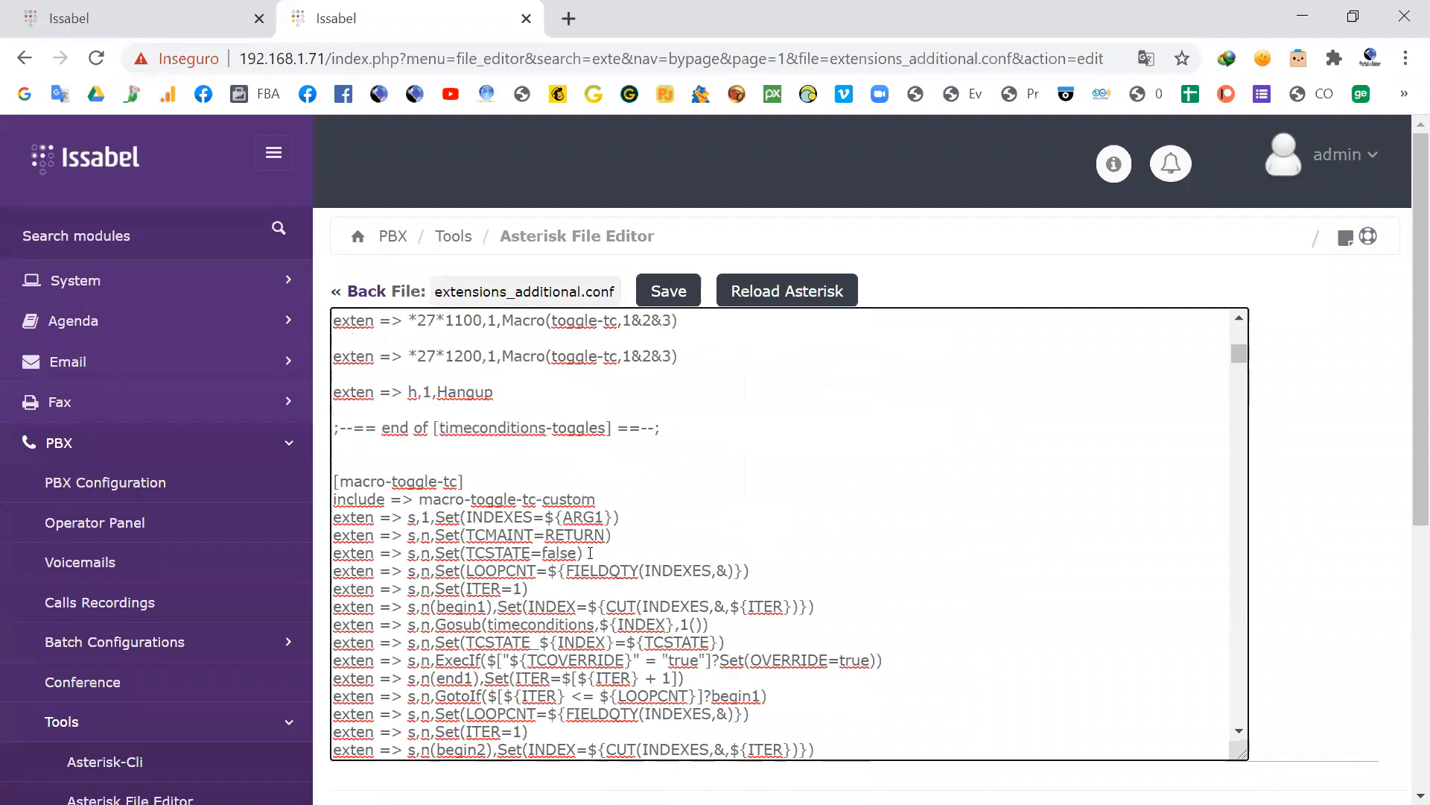
scroll(621, 551, "down", 8)
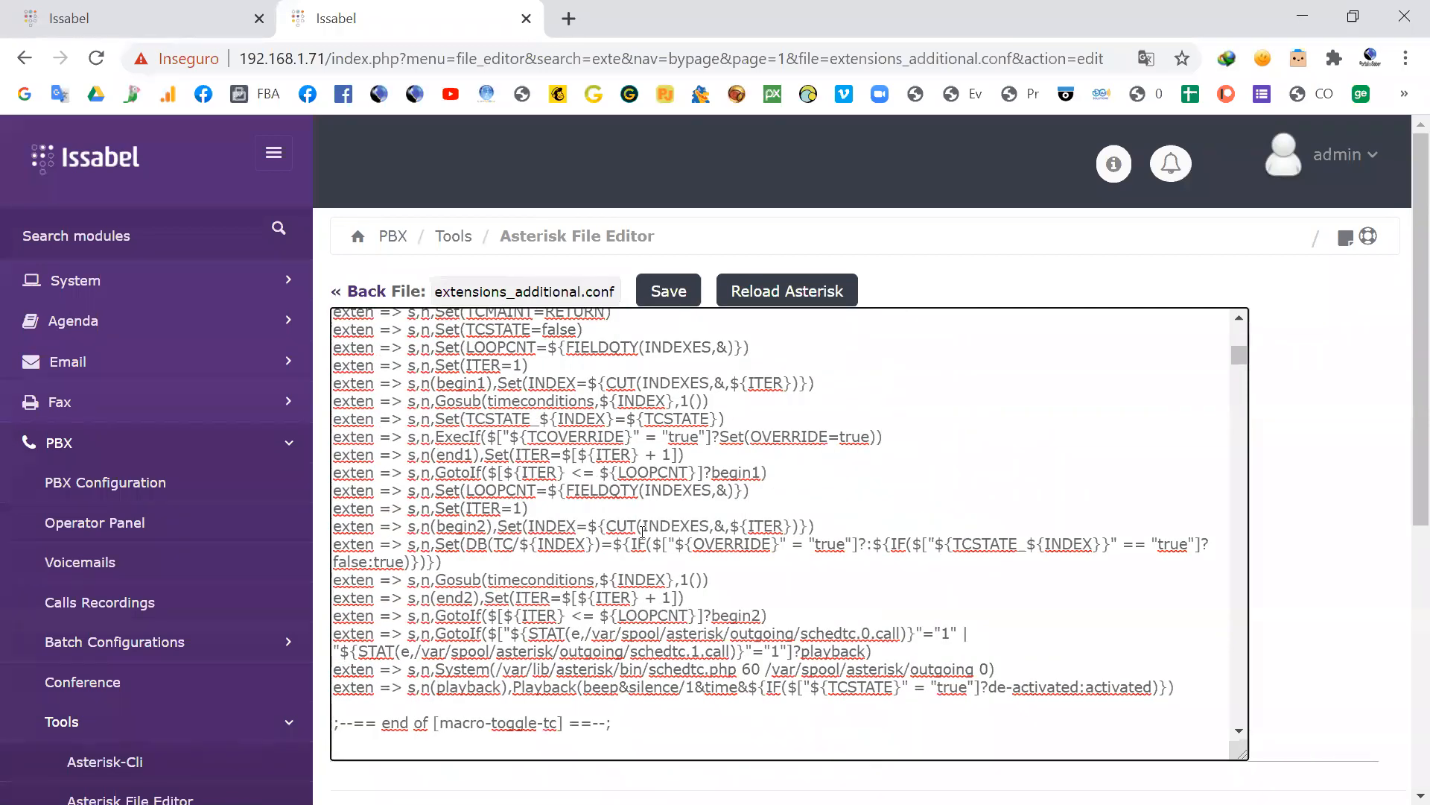
scroll(595, 524, "down", 4)
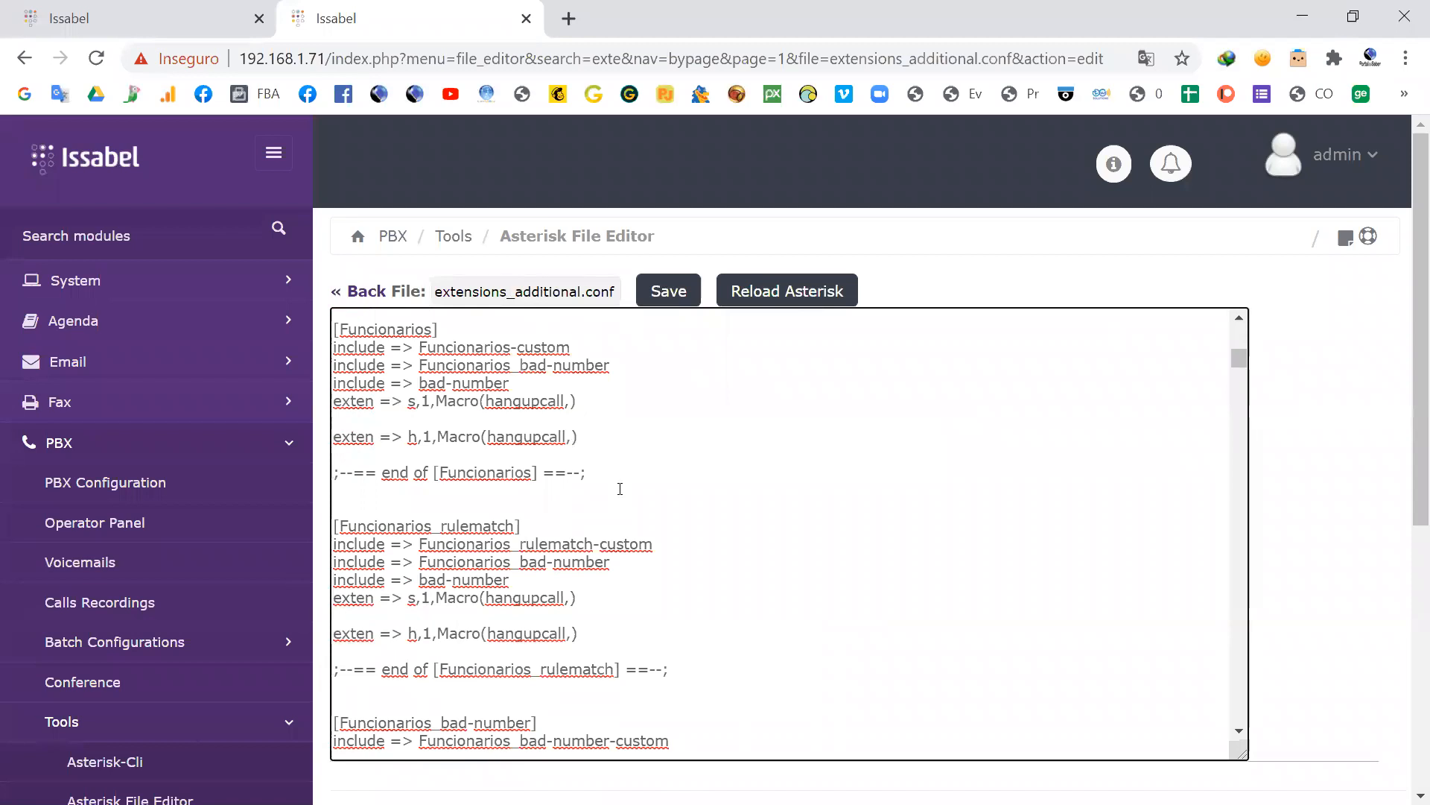
scroll(607, 554, "down", 6)
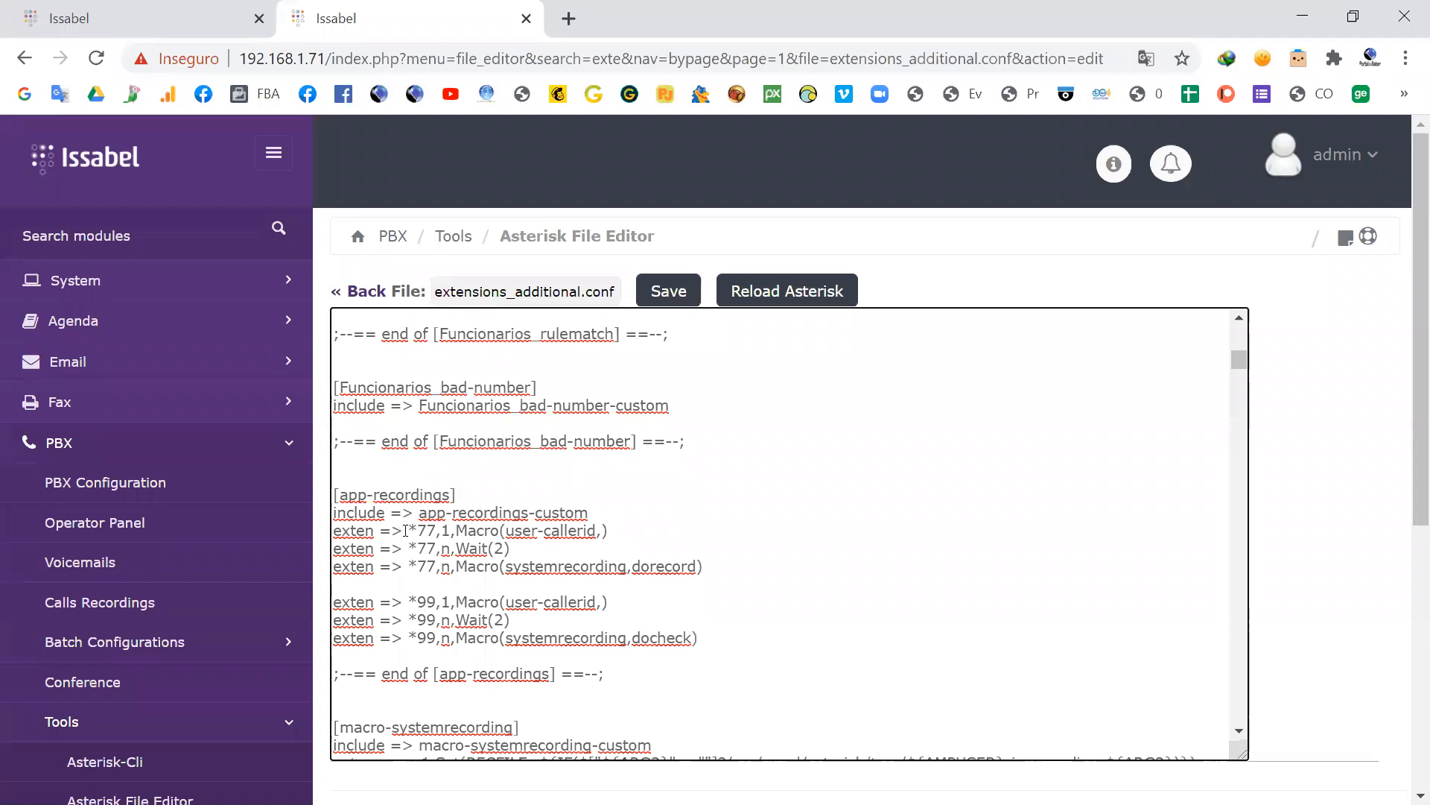
left_click_drag(402, 531, 324, 539)
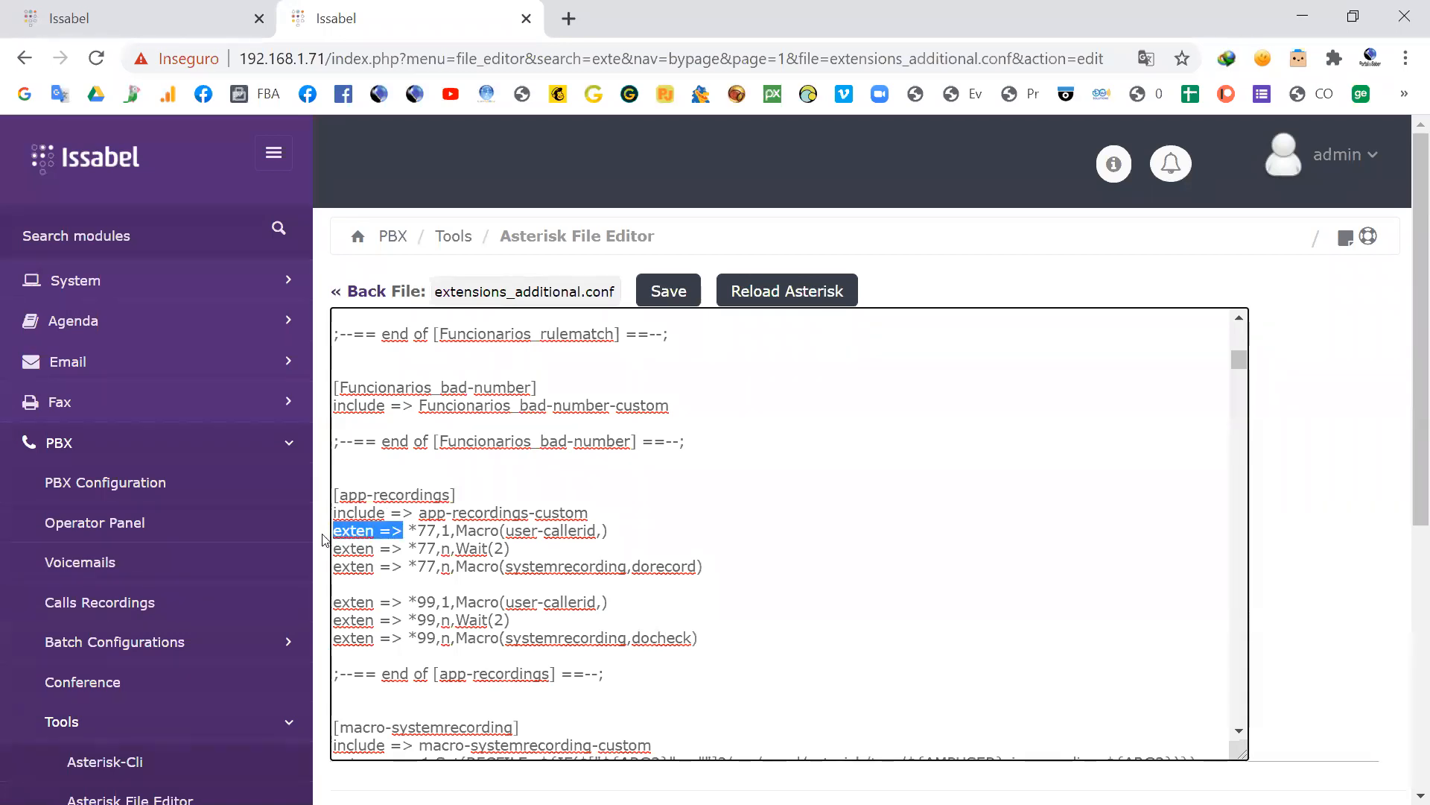
left_click(410, 533)
left_click_drag(408, 531, 439, 531)
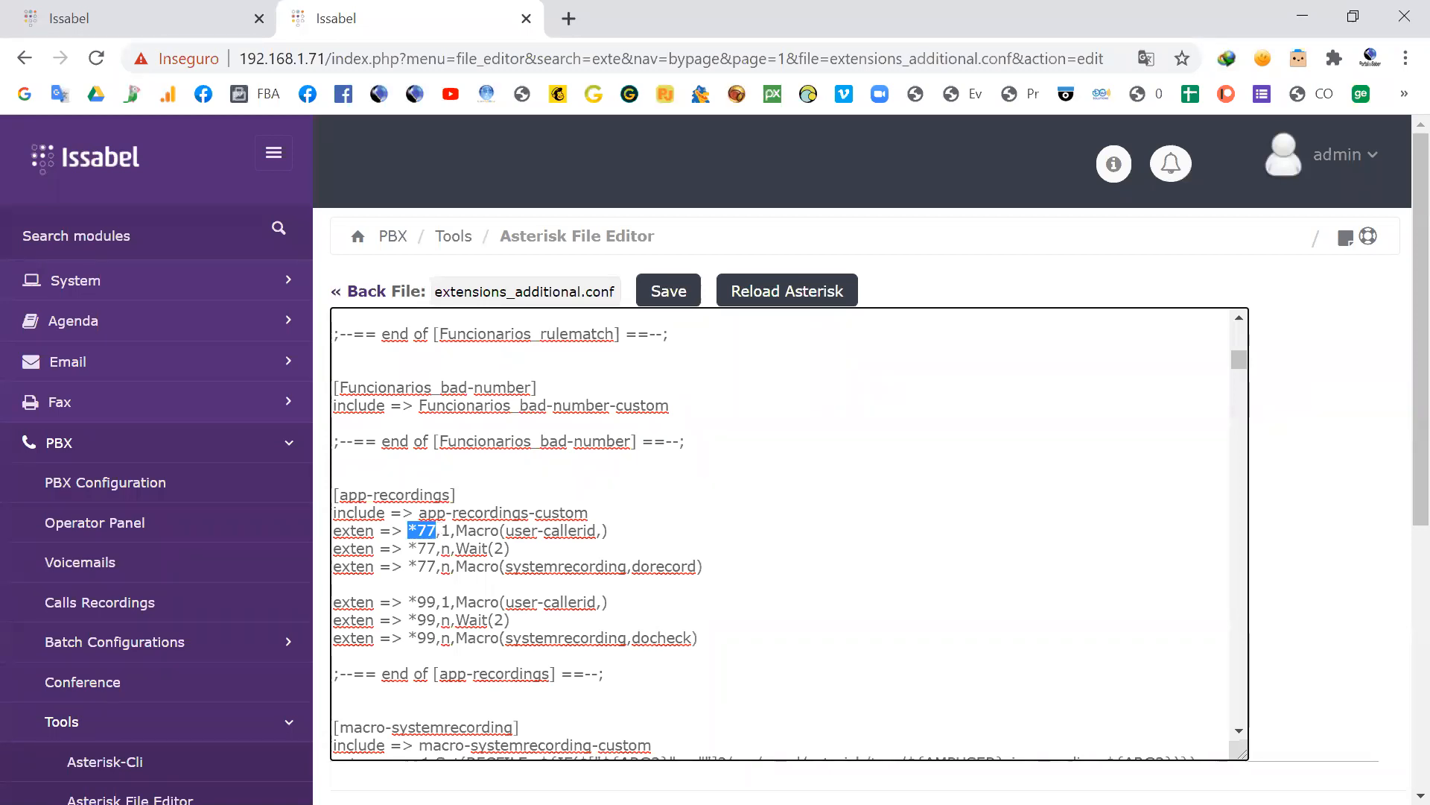
Step: Bring up the X-Lite softphone and the Asterisk console and arrange them side by side, narrowing the console window
key("alt+Tab")
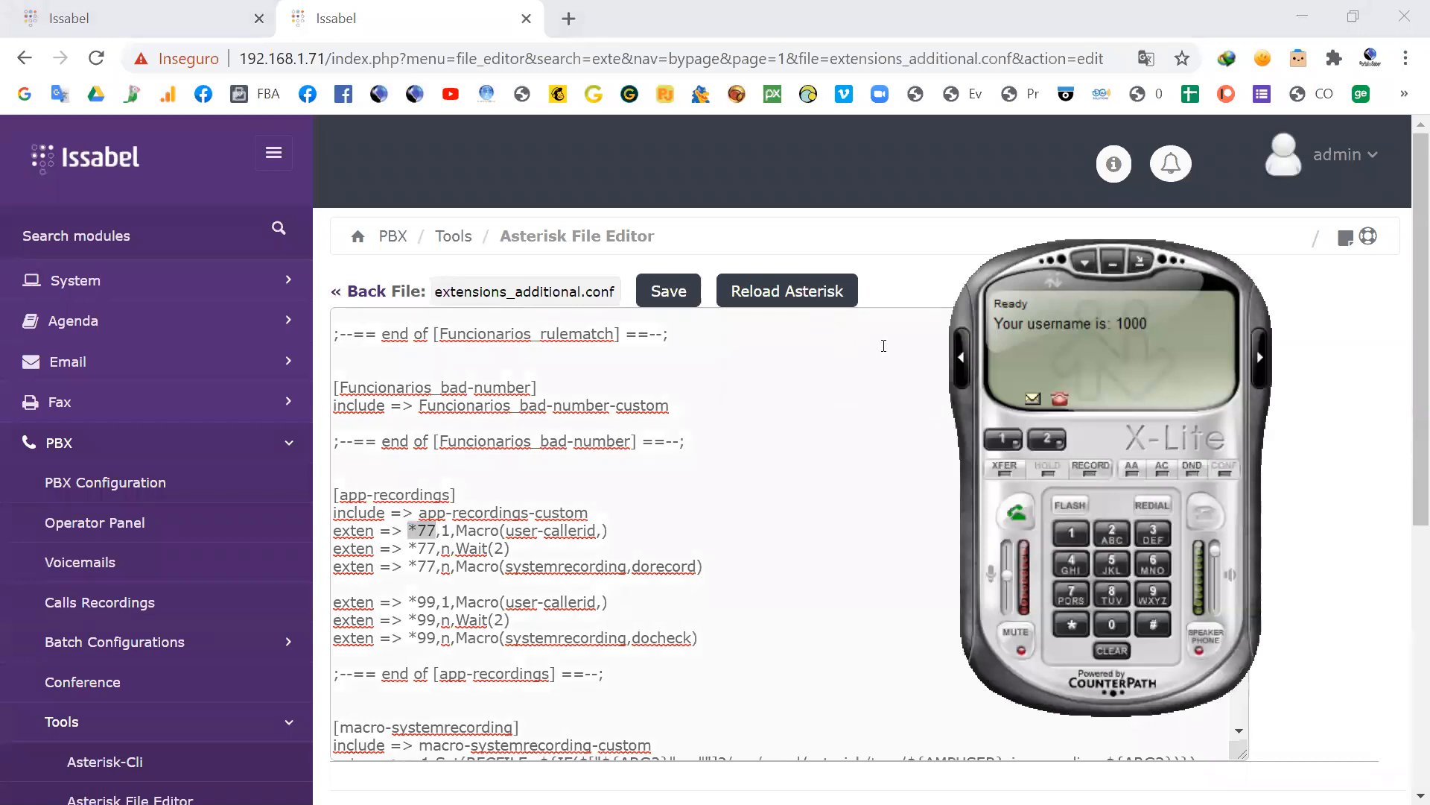
left_click_drag(1147, 358, 1163, 306)
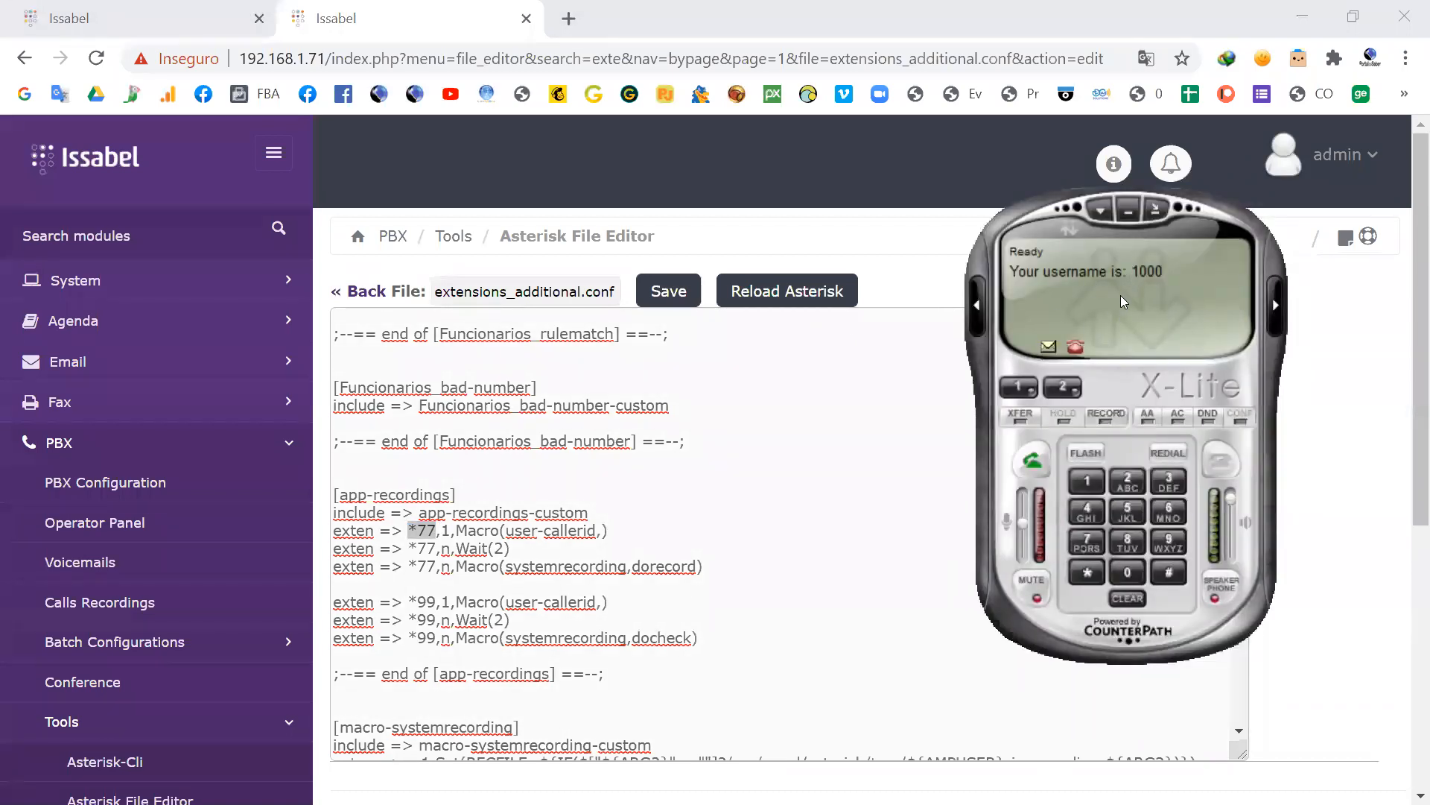
left_click_drag(1119, 295, 844, 151)
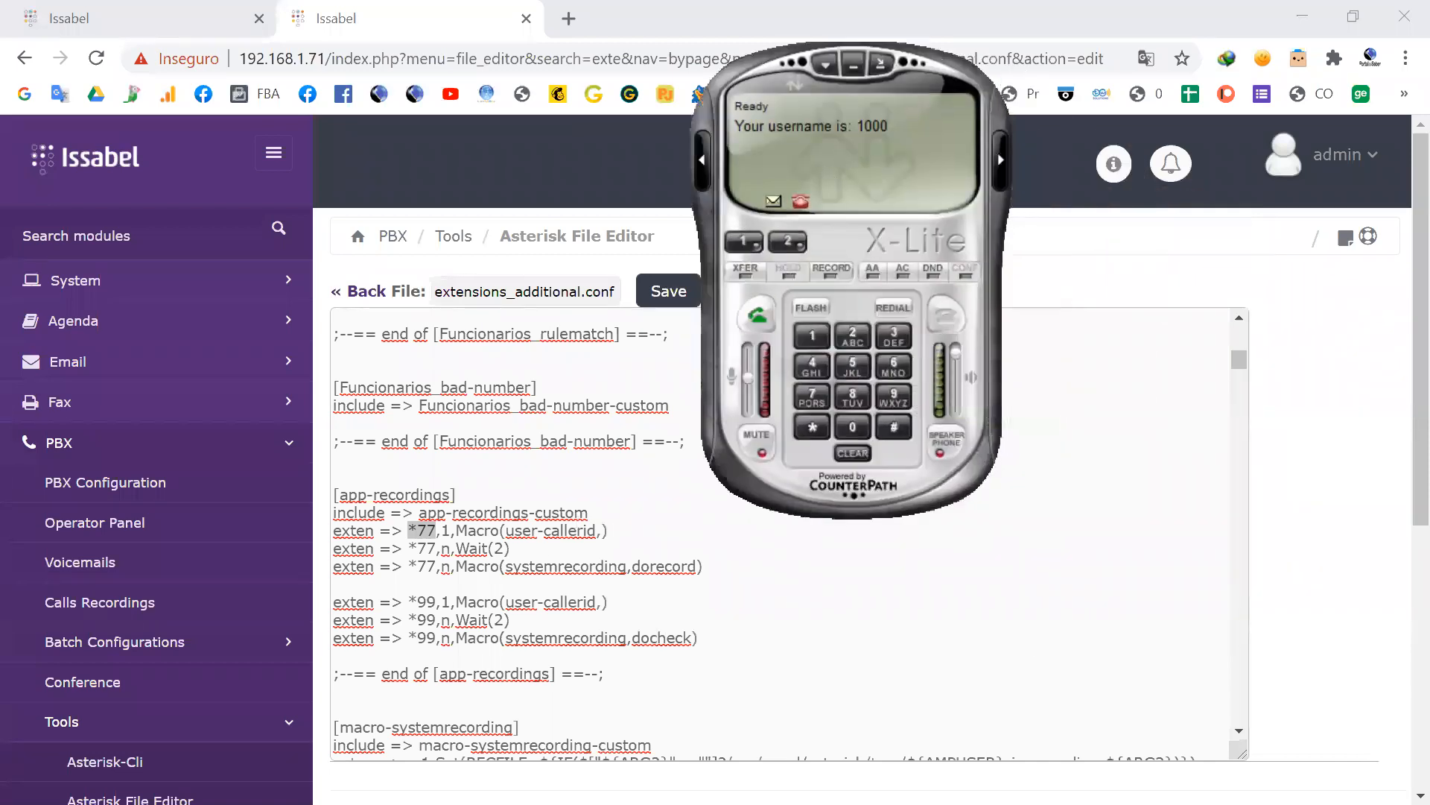
key("alt+Tab")
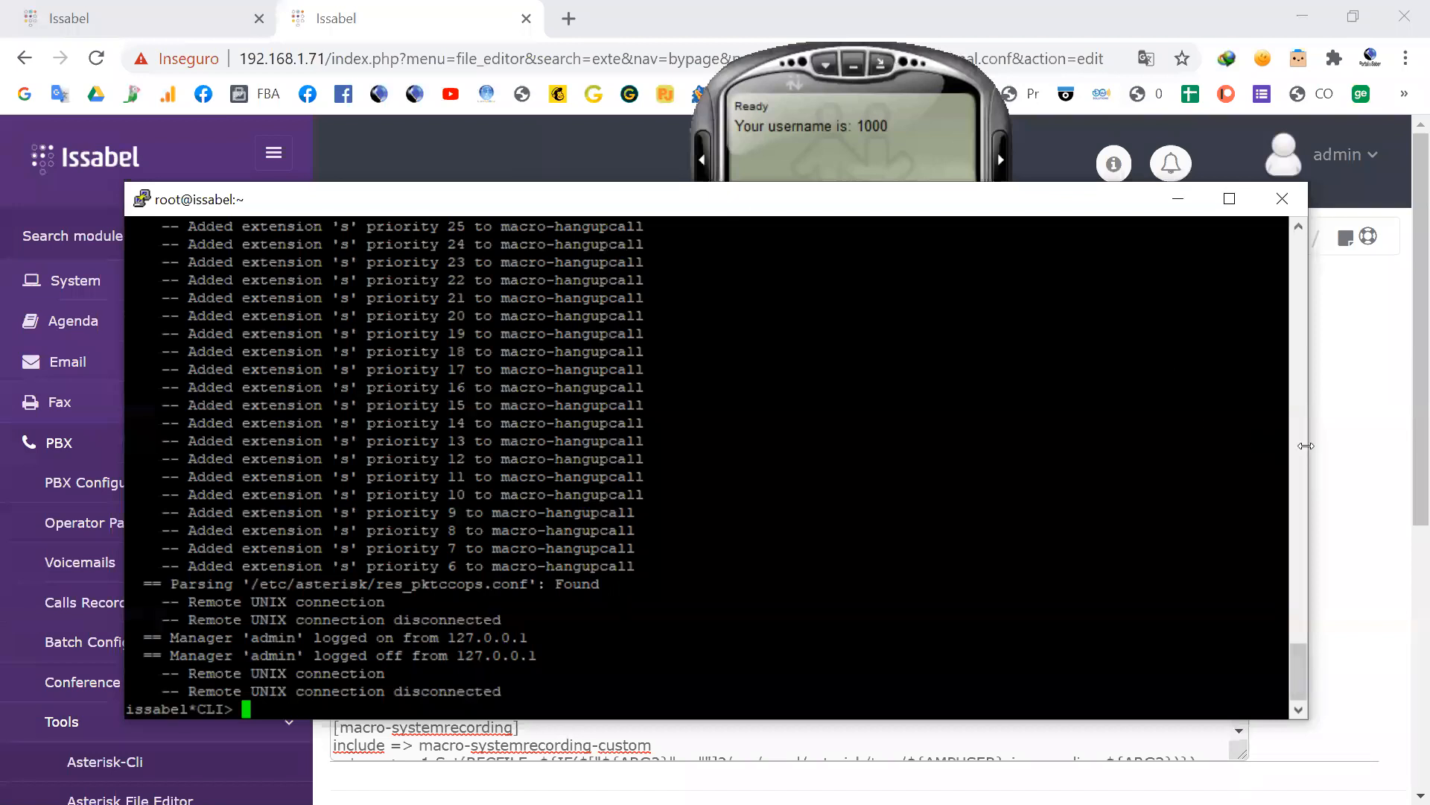
left_click_drag(1306, 446, 1047, 445)
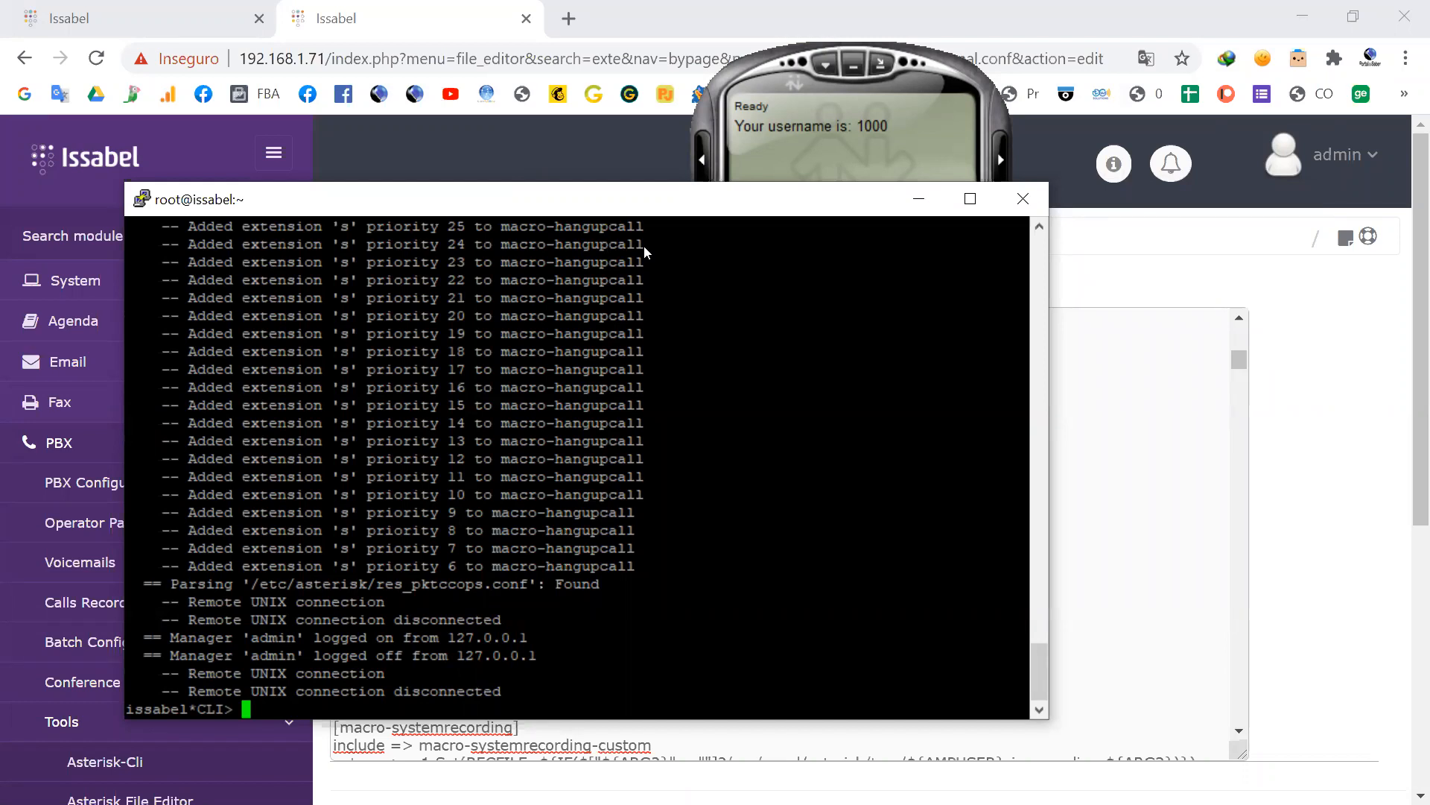
left_click_drag(618, 199, 1133, 280)
left_click_drag(874, 131, 193, 148)
Step: Call the recording code *77 from the X-Lite softphone
left_click(133, 445)
left_click(131, 415)
left_click(132, 415)
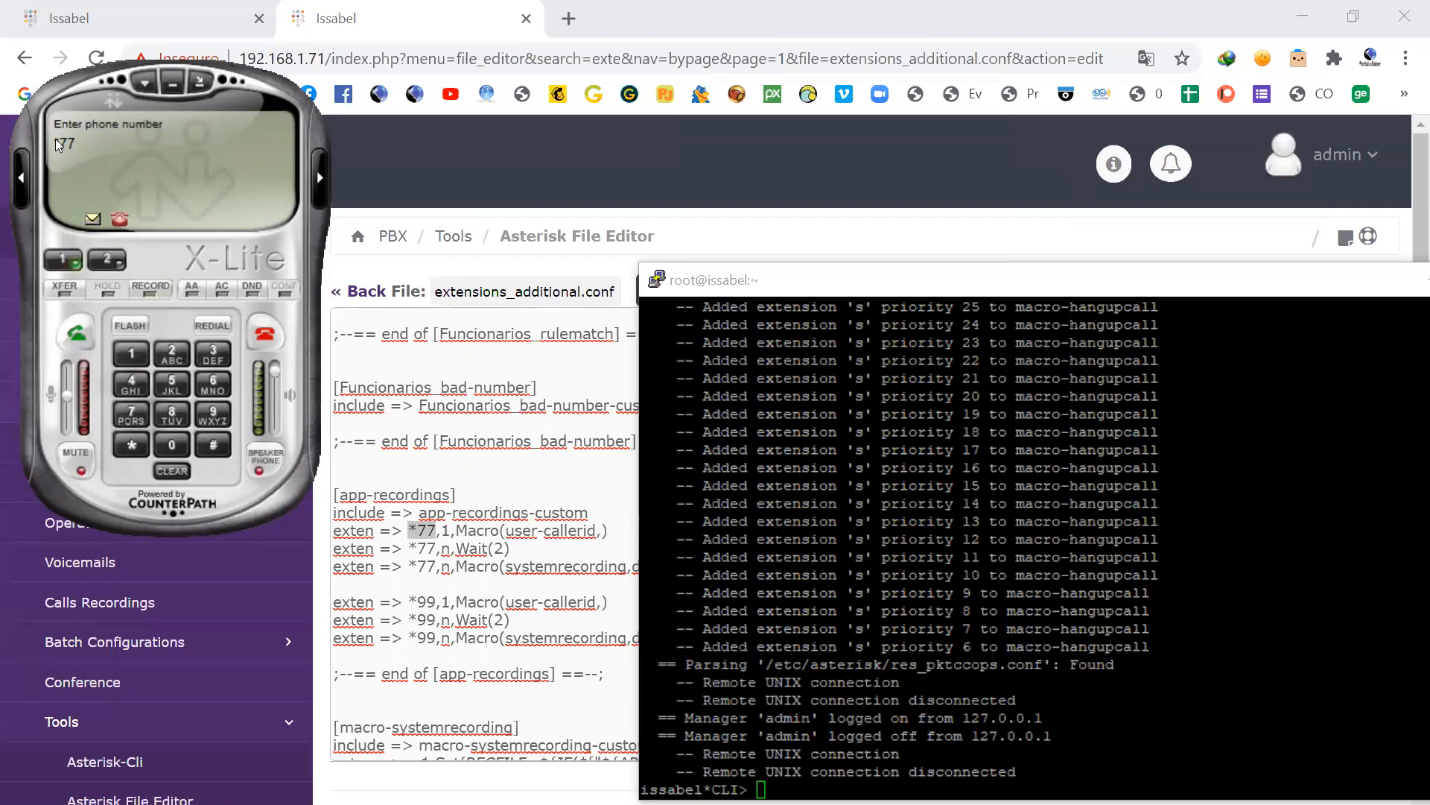
left_click(79, 332)
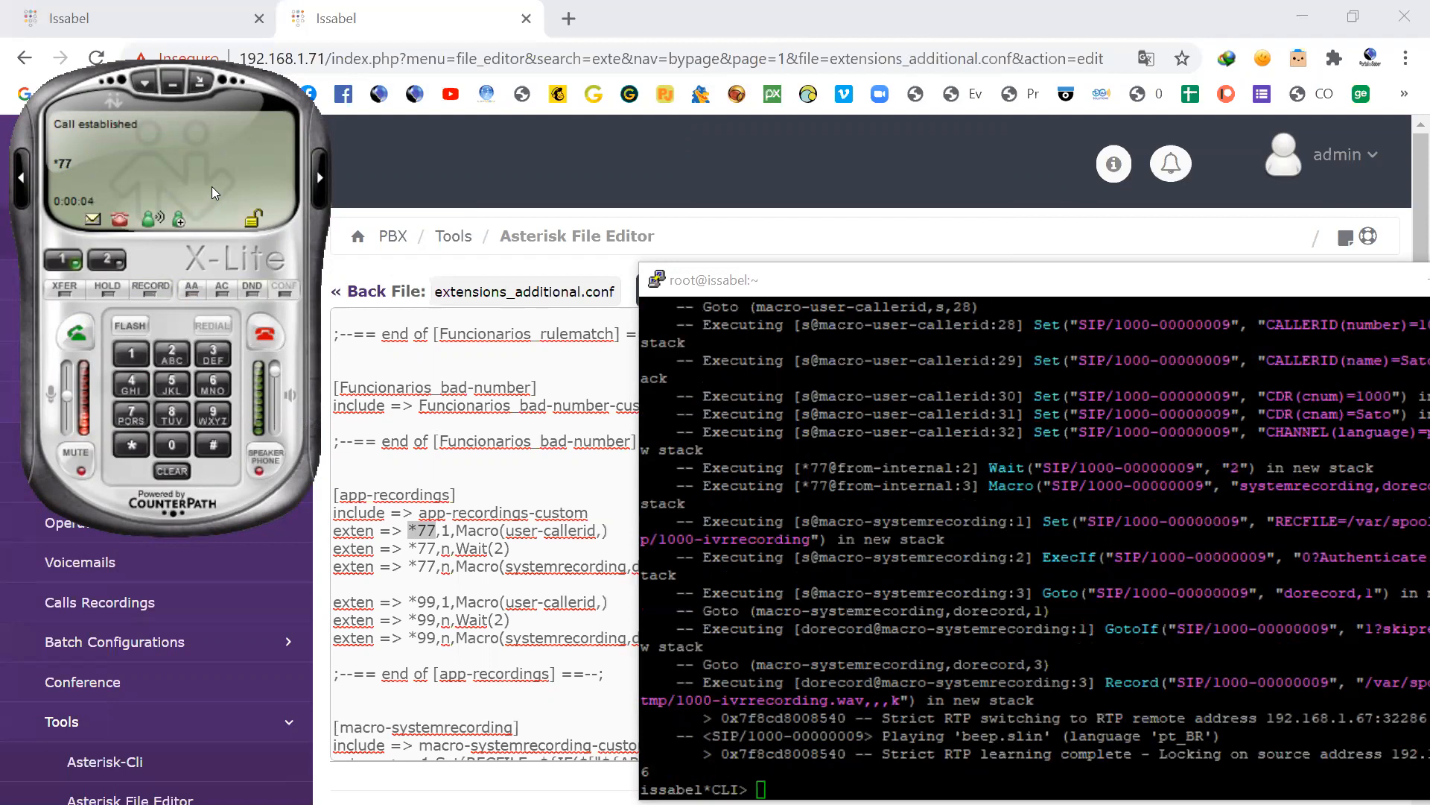
Step: End the voice recording with #, listen to it with option 1, and hang up the call
left_click(215, 444)
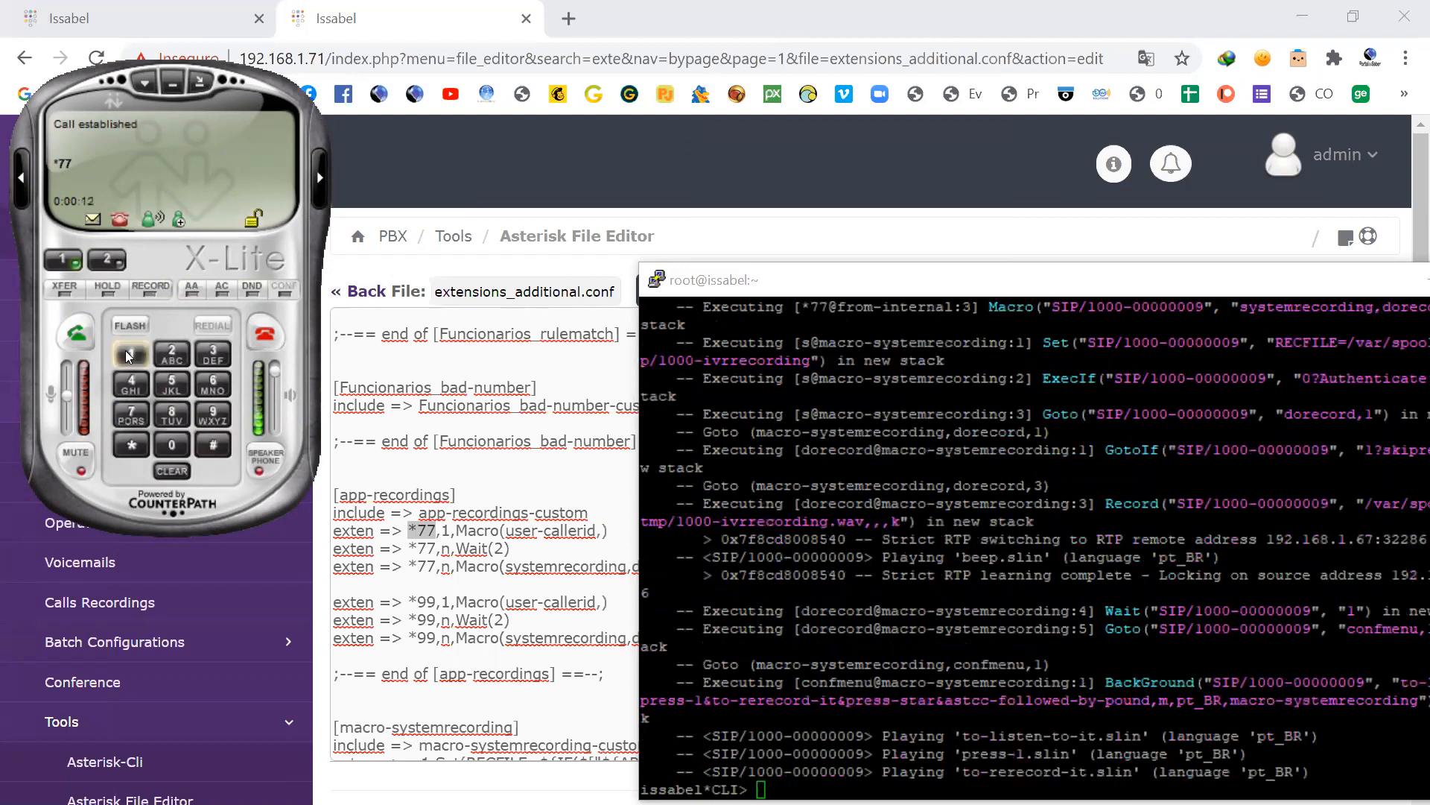
left_click(131, 351)
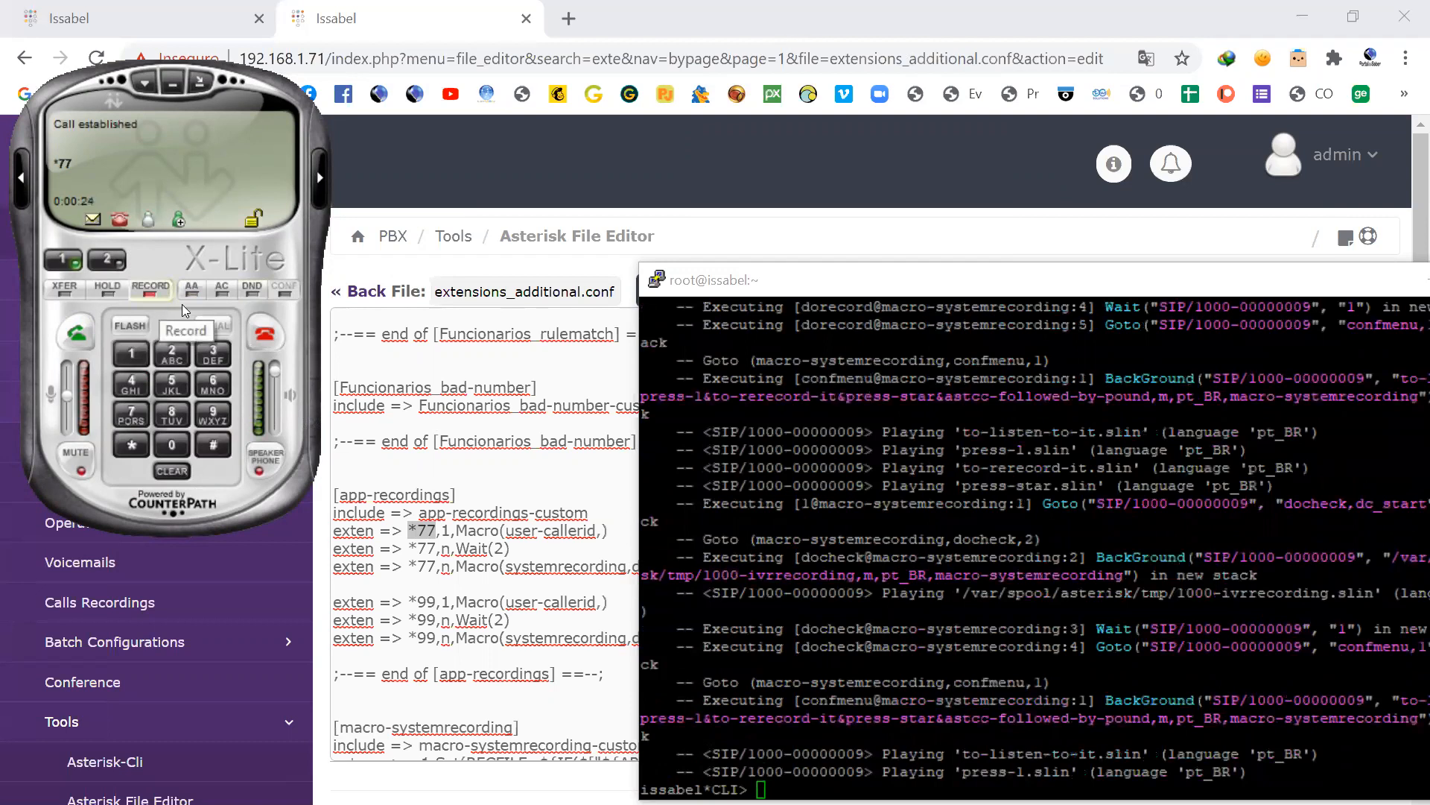
left_click(263, 336)
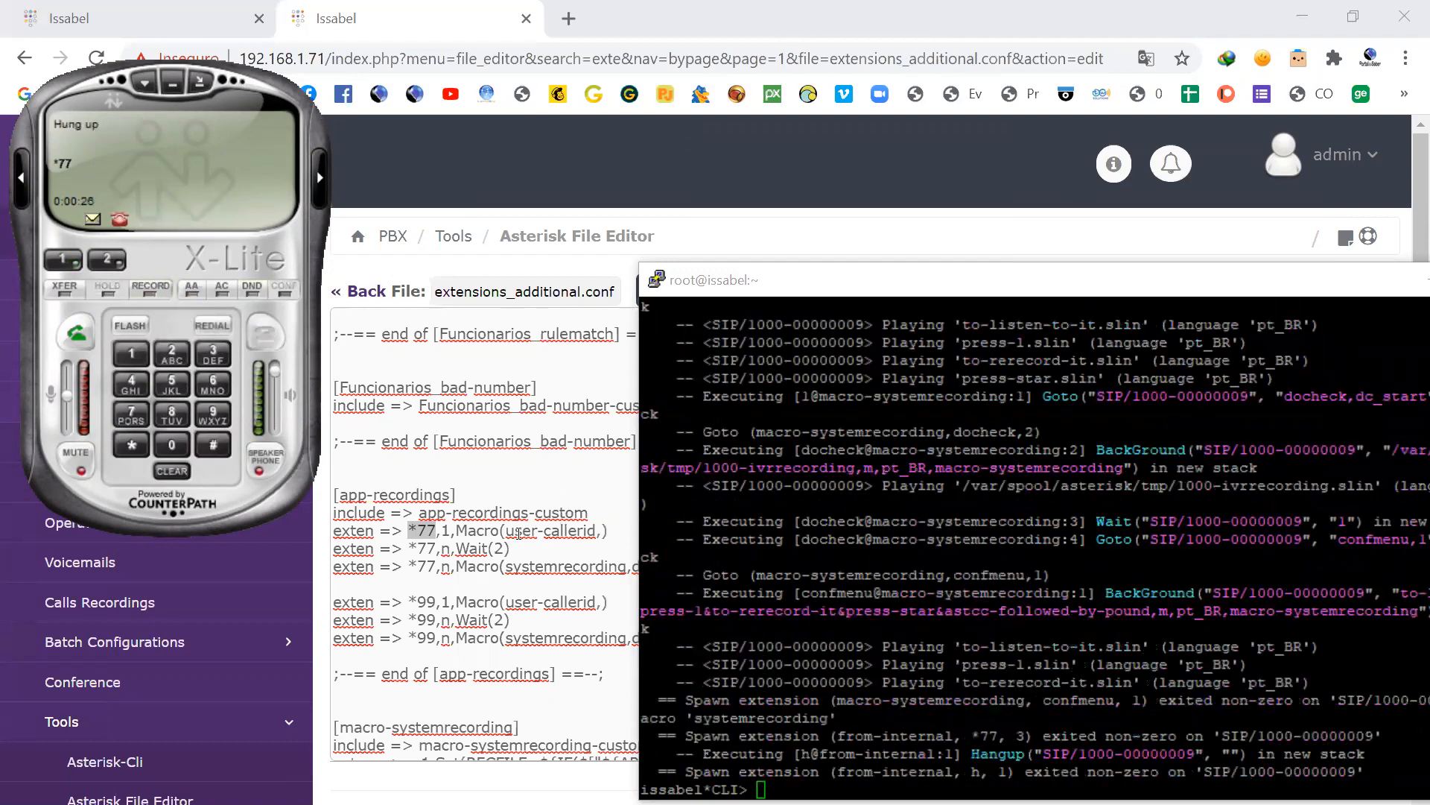
Step: Switch back to extensions_additional.conf and find the [macro-systemrecording] context by searching the page for systemrecording
left_click(457, 530)
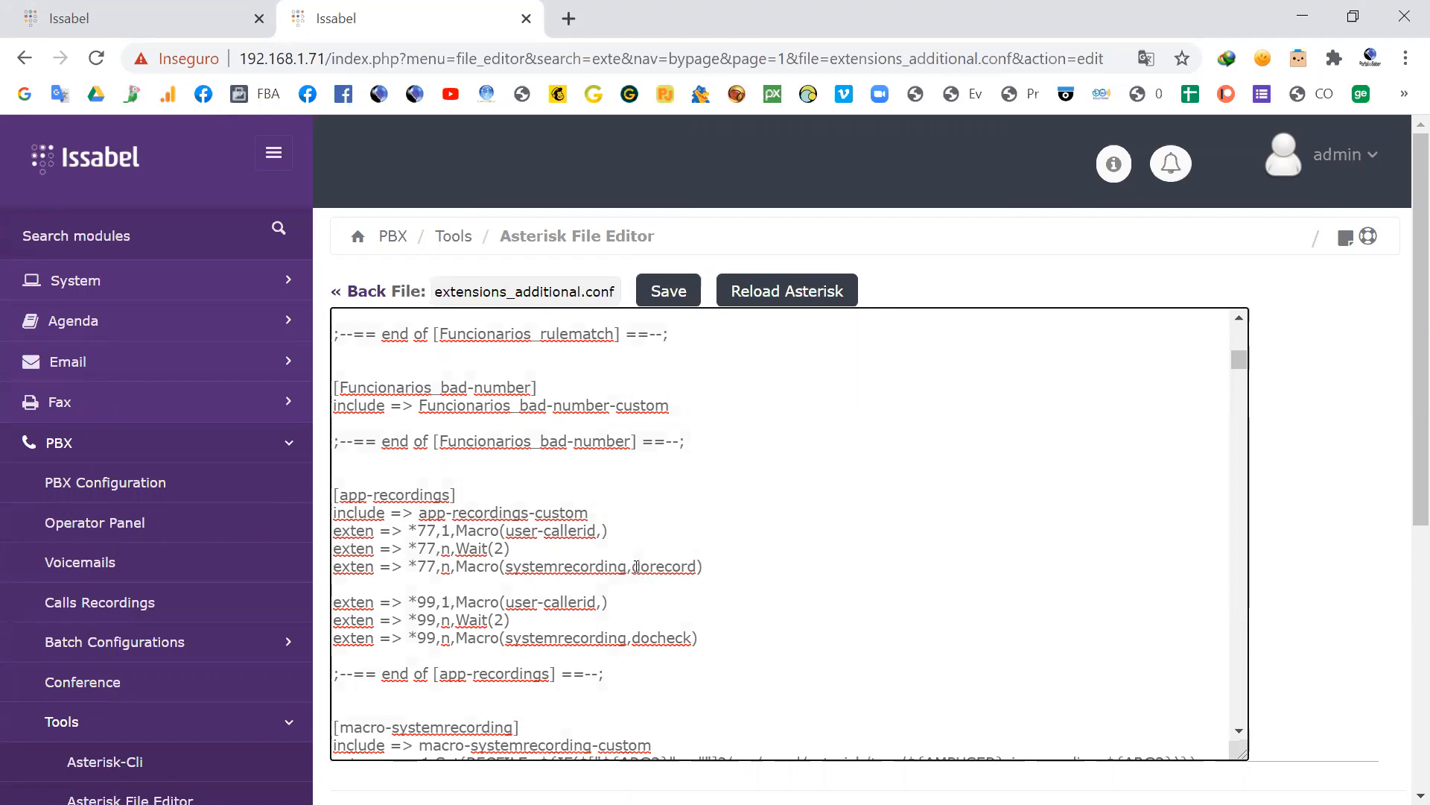
left_click_drag(627, 566, 545, 568)
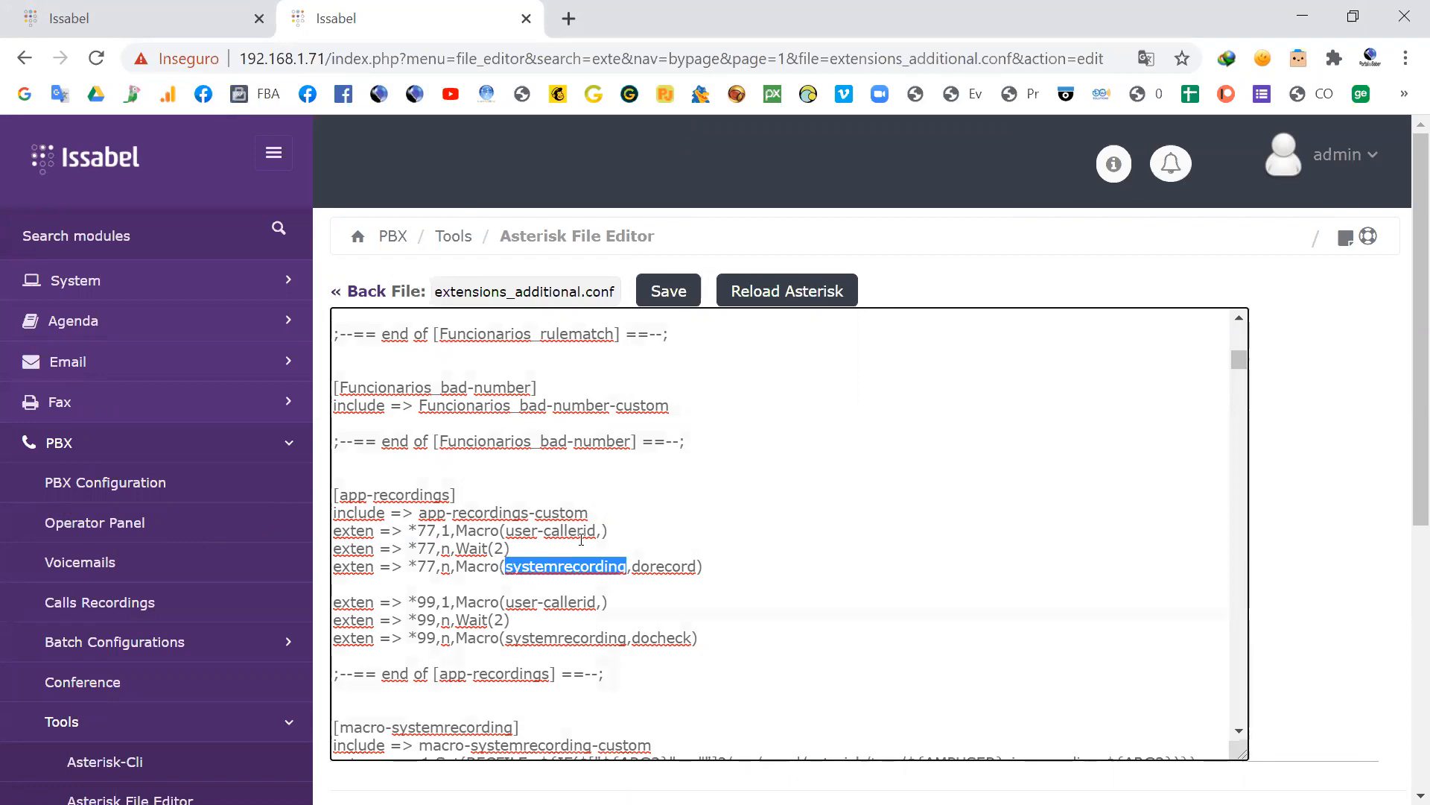
key("ctrl+f")
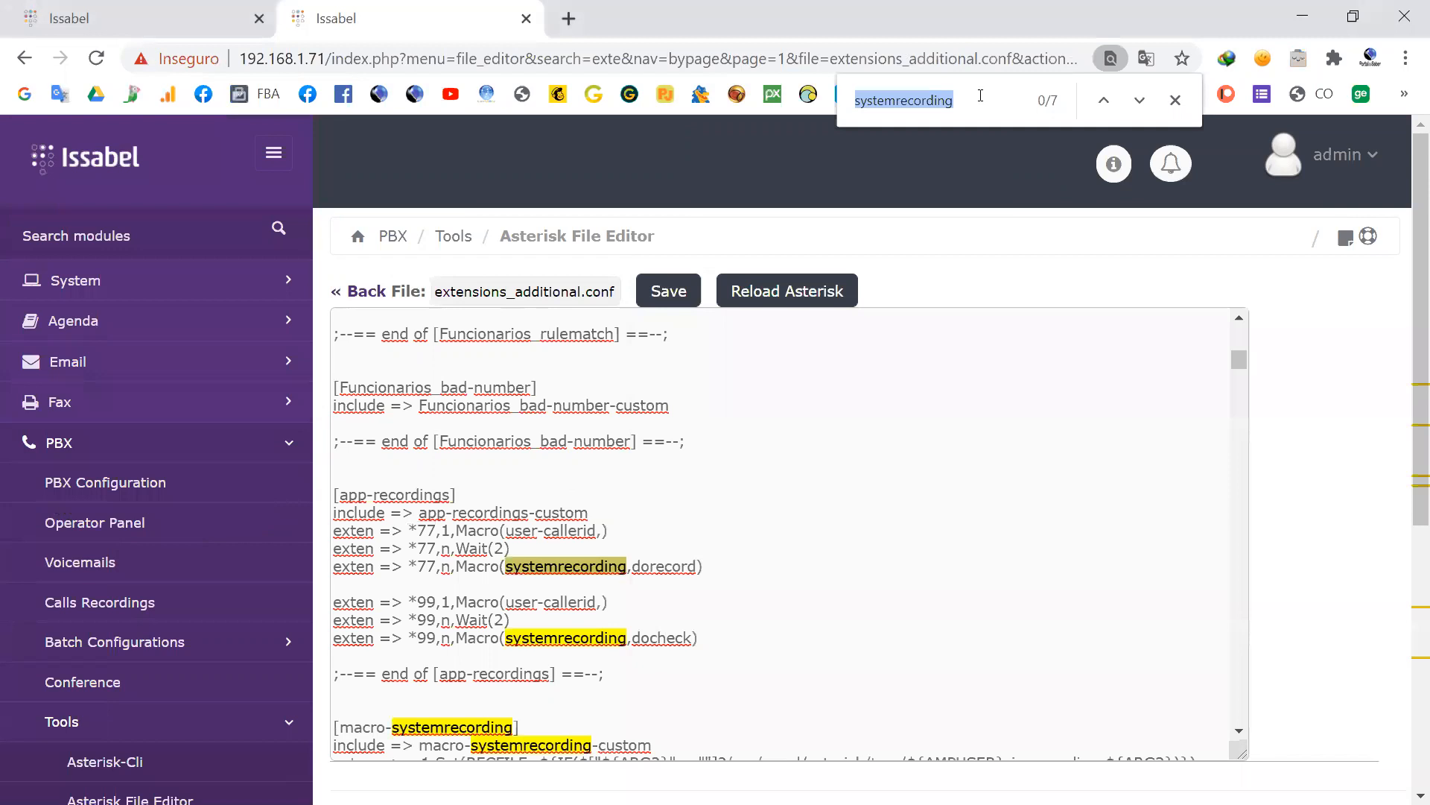
double_click(1139, 104)
left_click(1140, 101)
scroll(589, 550, "down", 4)
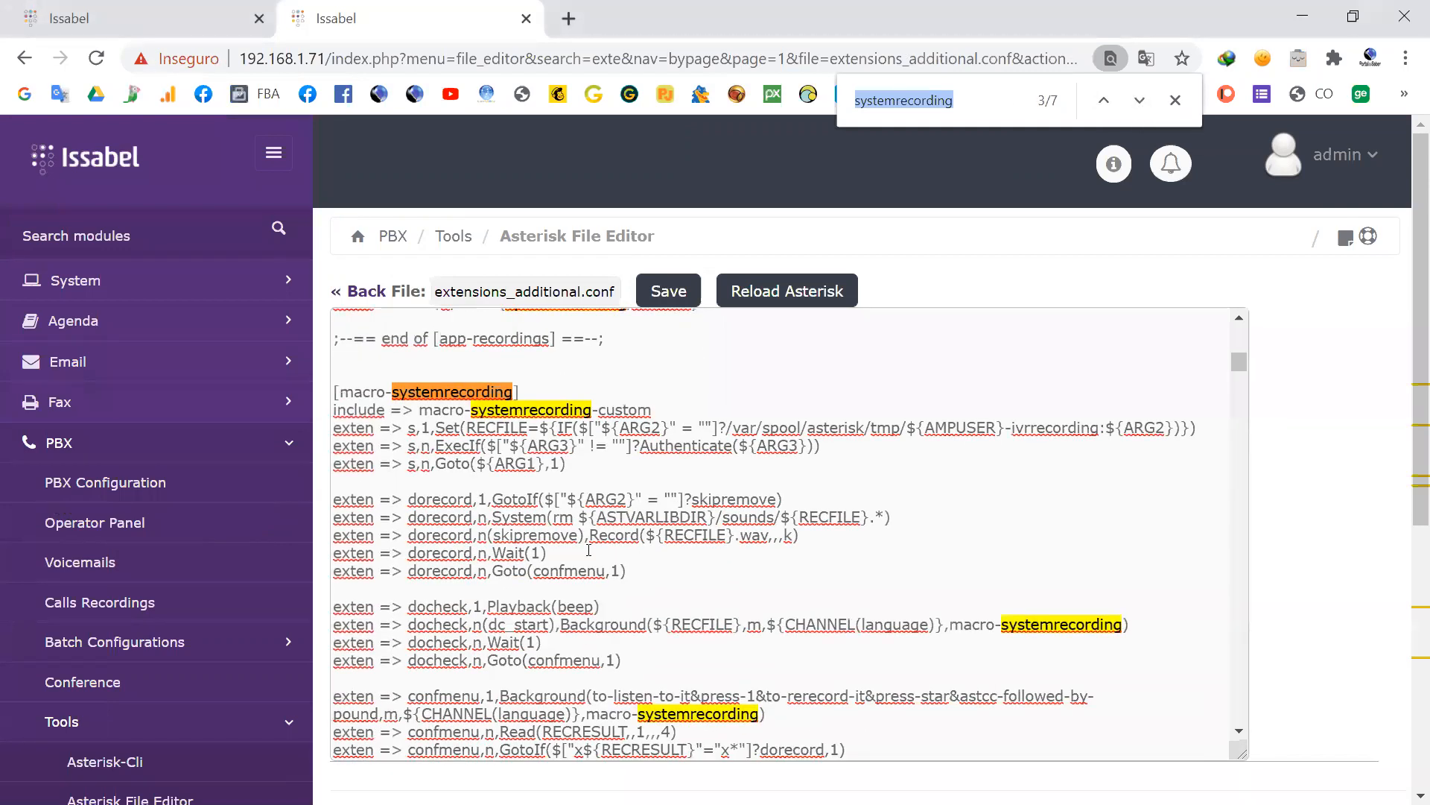
Step: Review the dorecord, docheck and confmenu extensions of [macro-systemrecording] and return to the [app-recordings] context
left_click(450, 396)
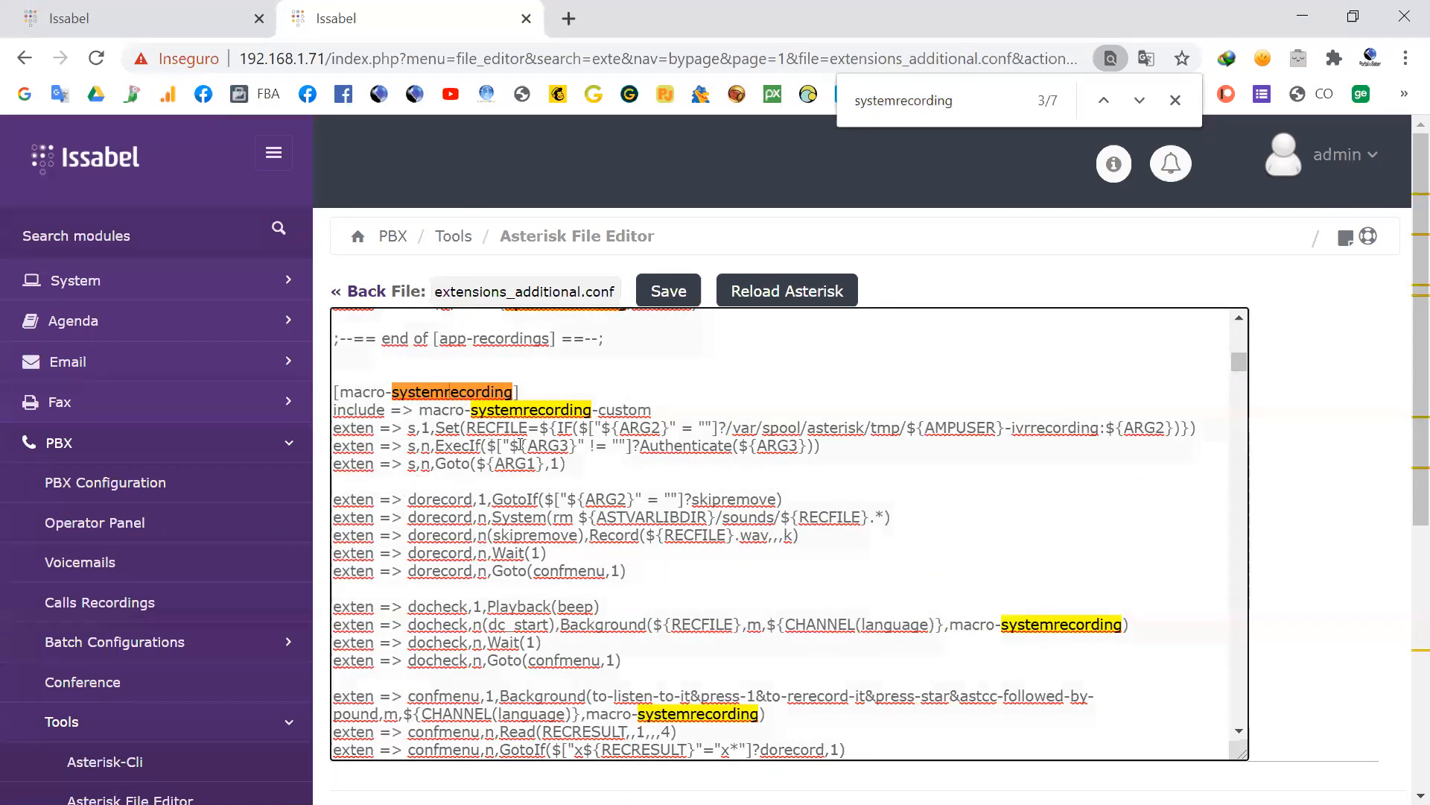
scroll(474, 438, "down", 3)
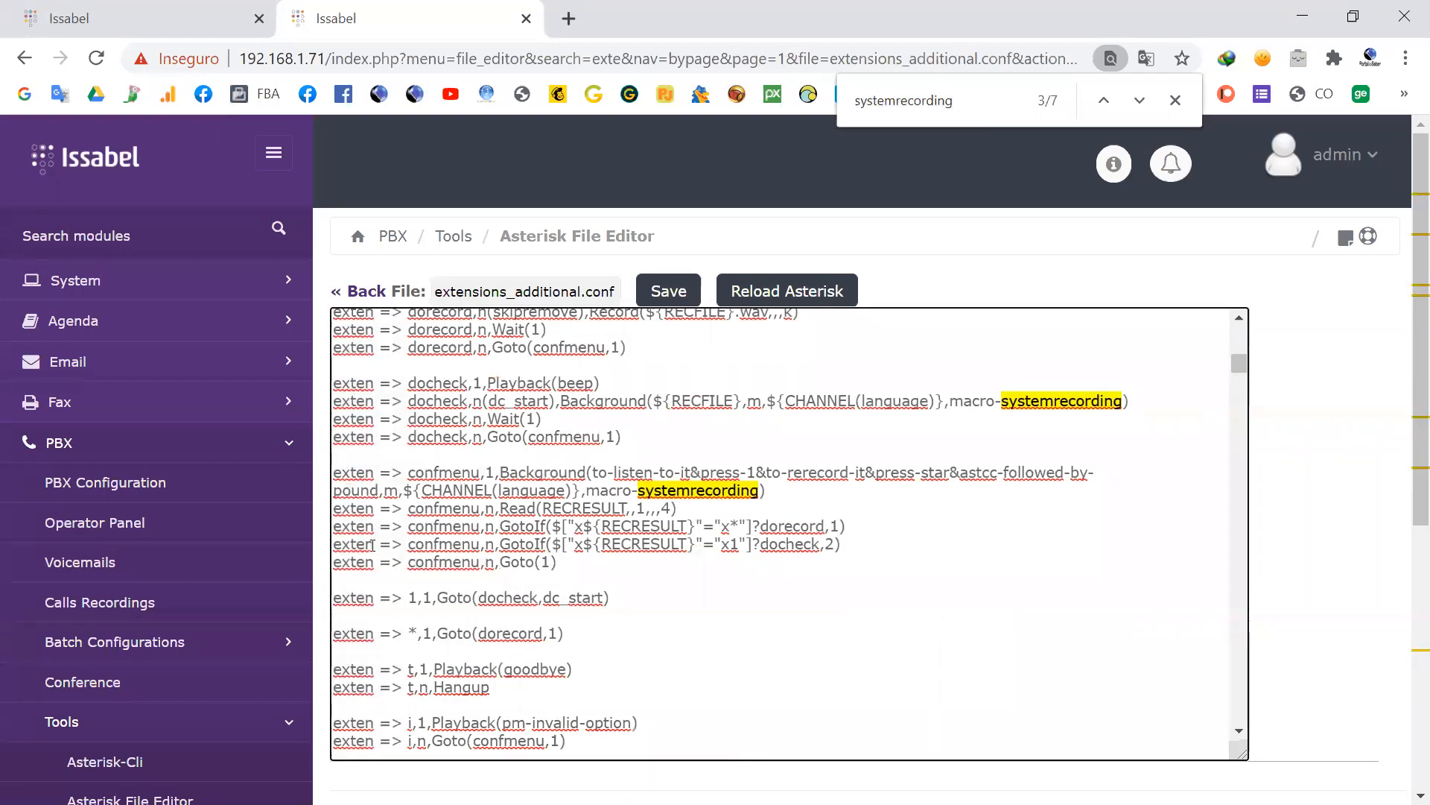
scroll(589, 525, "up", 3)
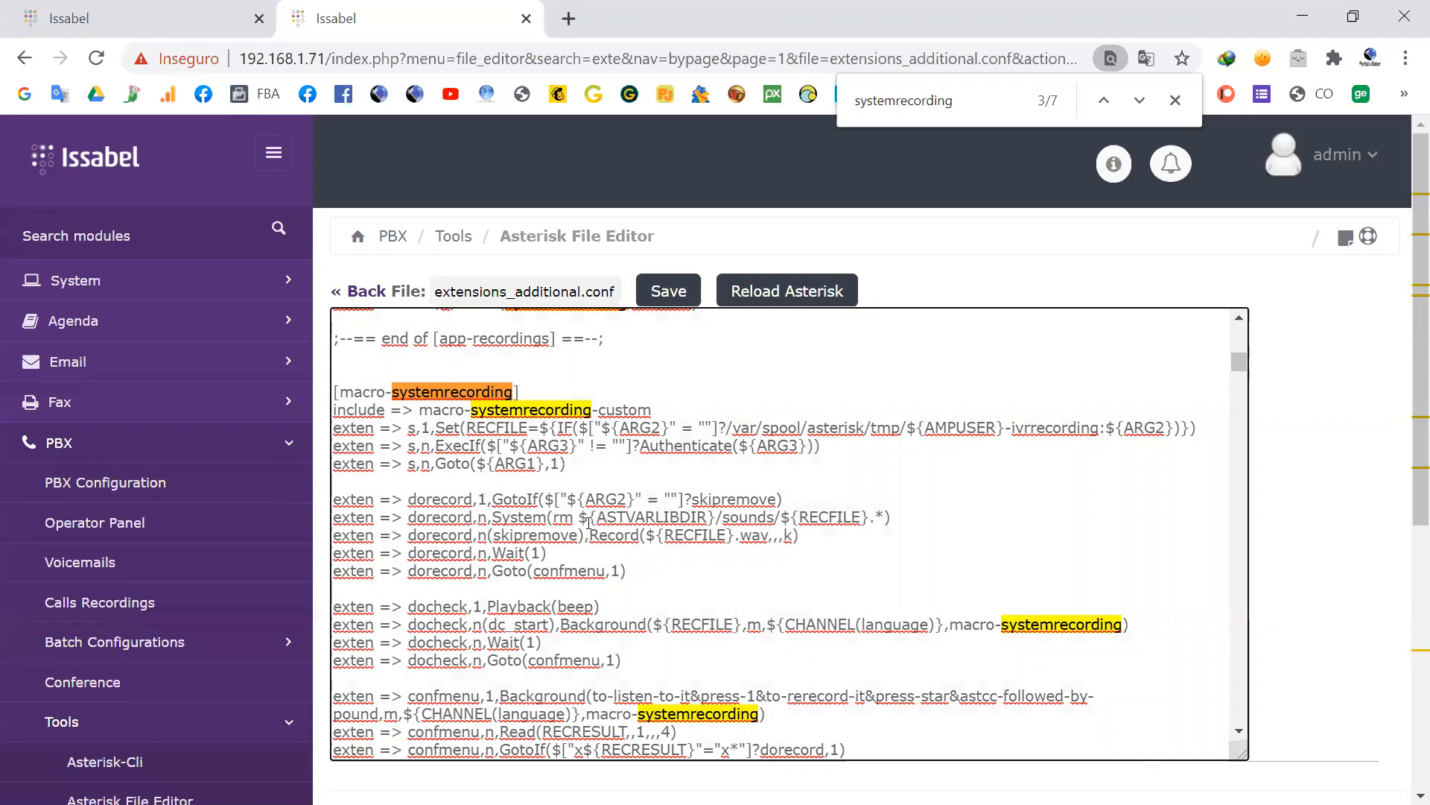
scroll(612, 529, "up", 5)
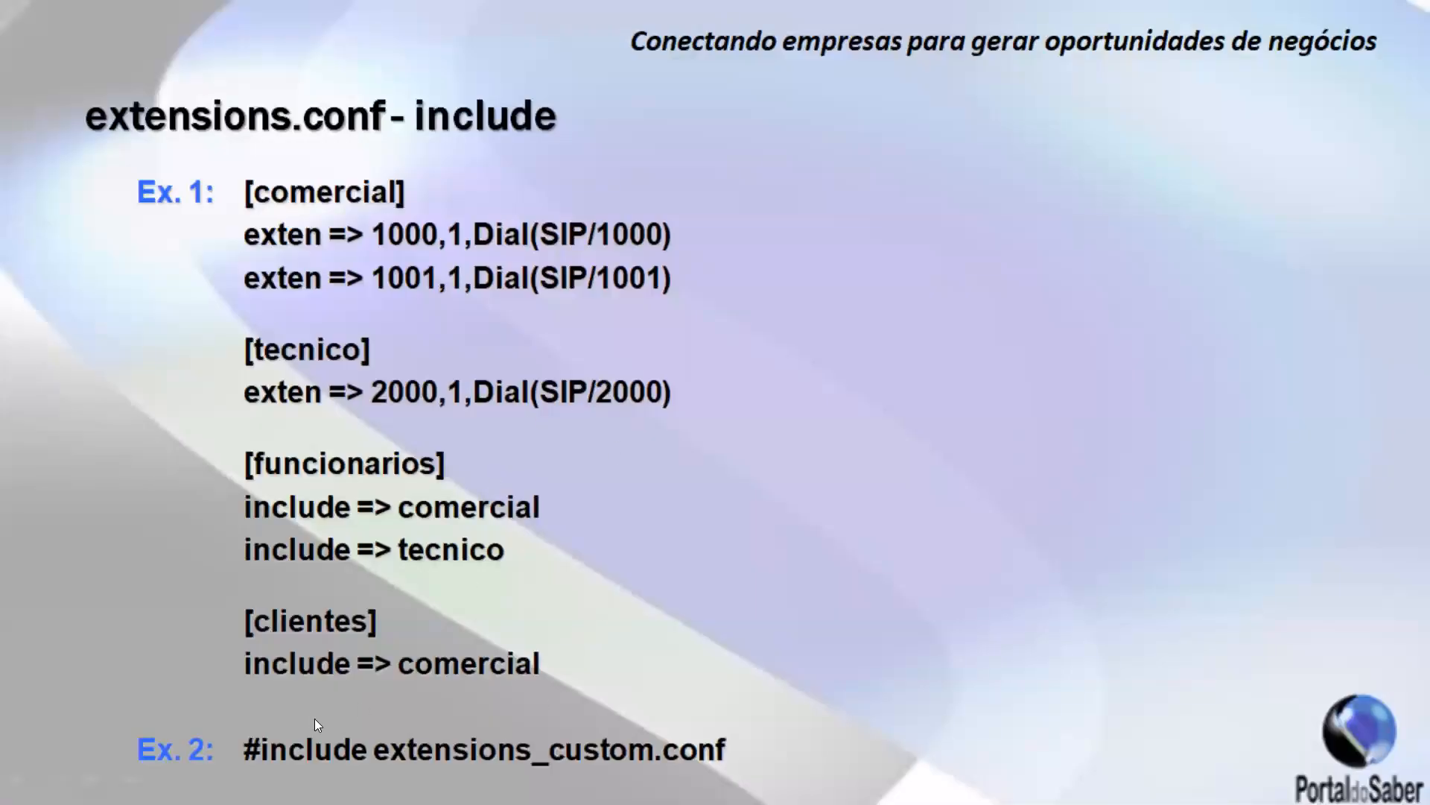
Step: Advance to the "Arquivo extensions.conf" slide, switch back to Issabel and open extensions.conf from the Asterisk file list
left_click(788, 296)
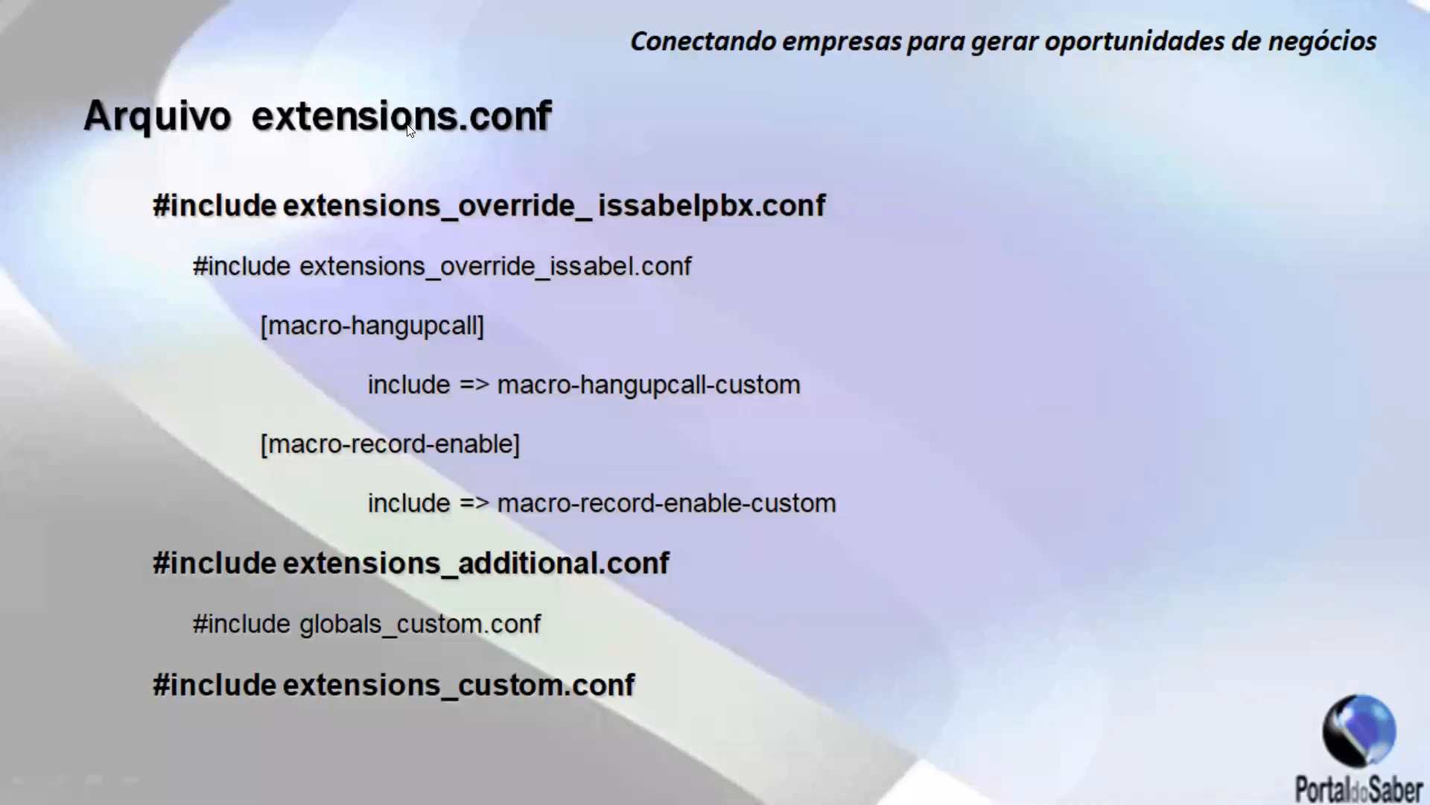
key("alt+Tab")
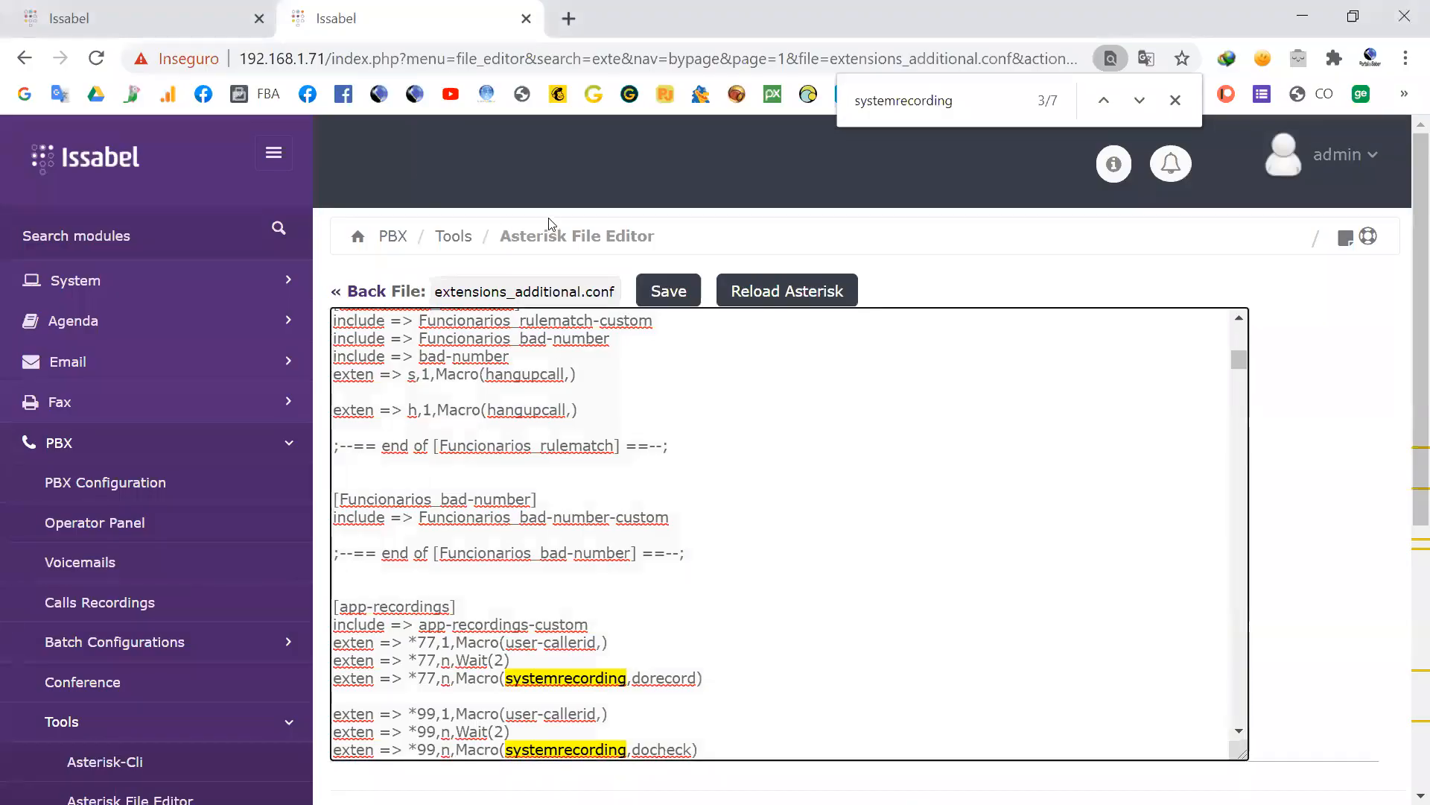
left_click(372, 293)
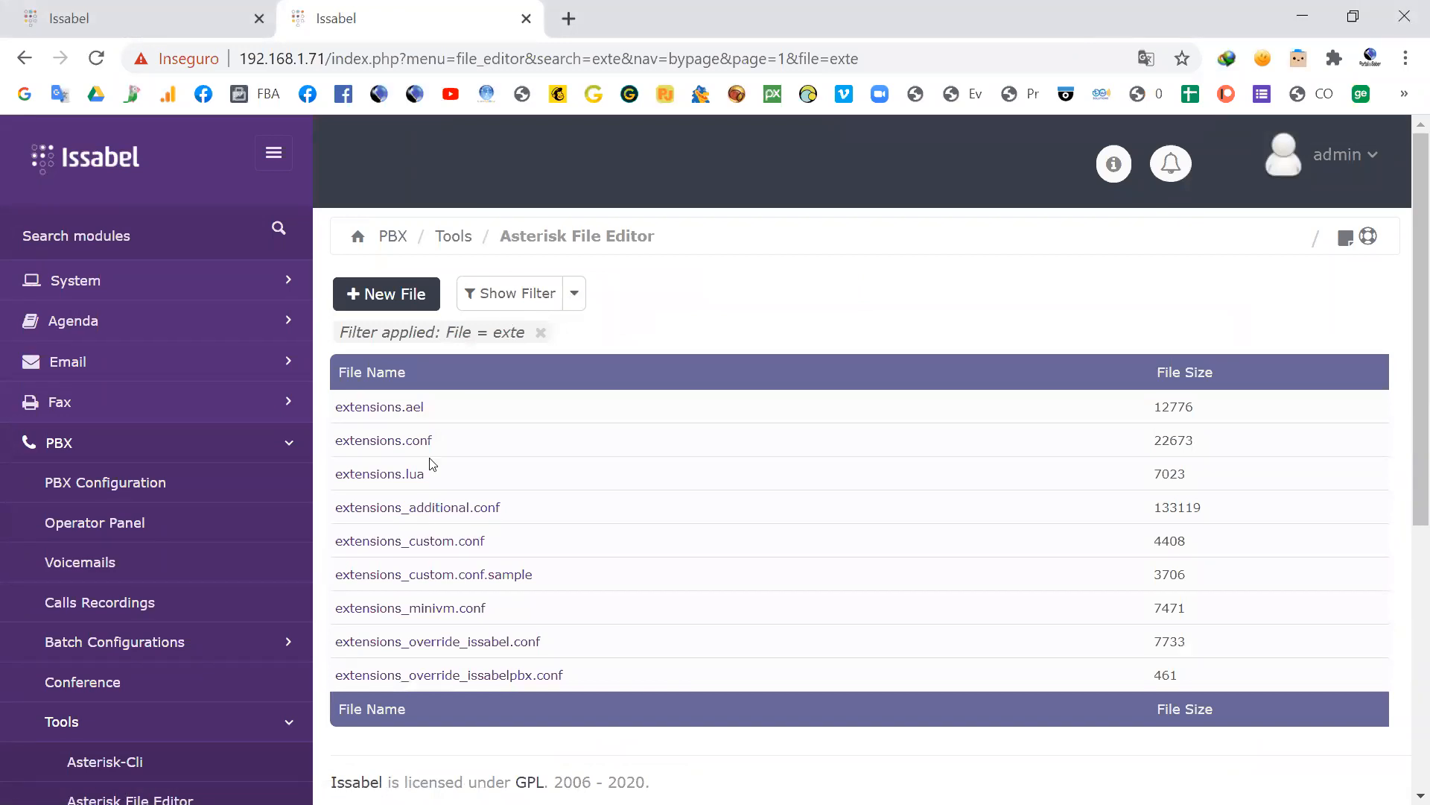
left_click(378, 445)
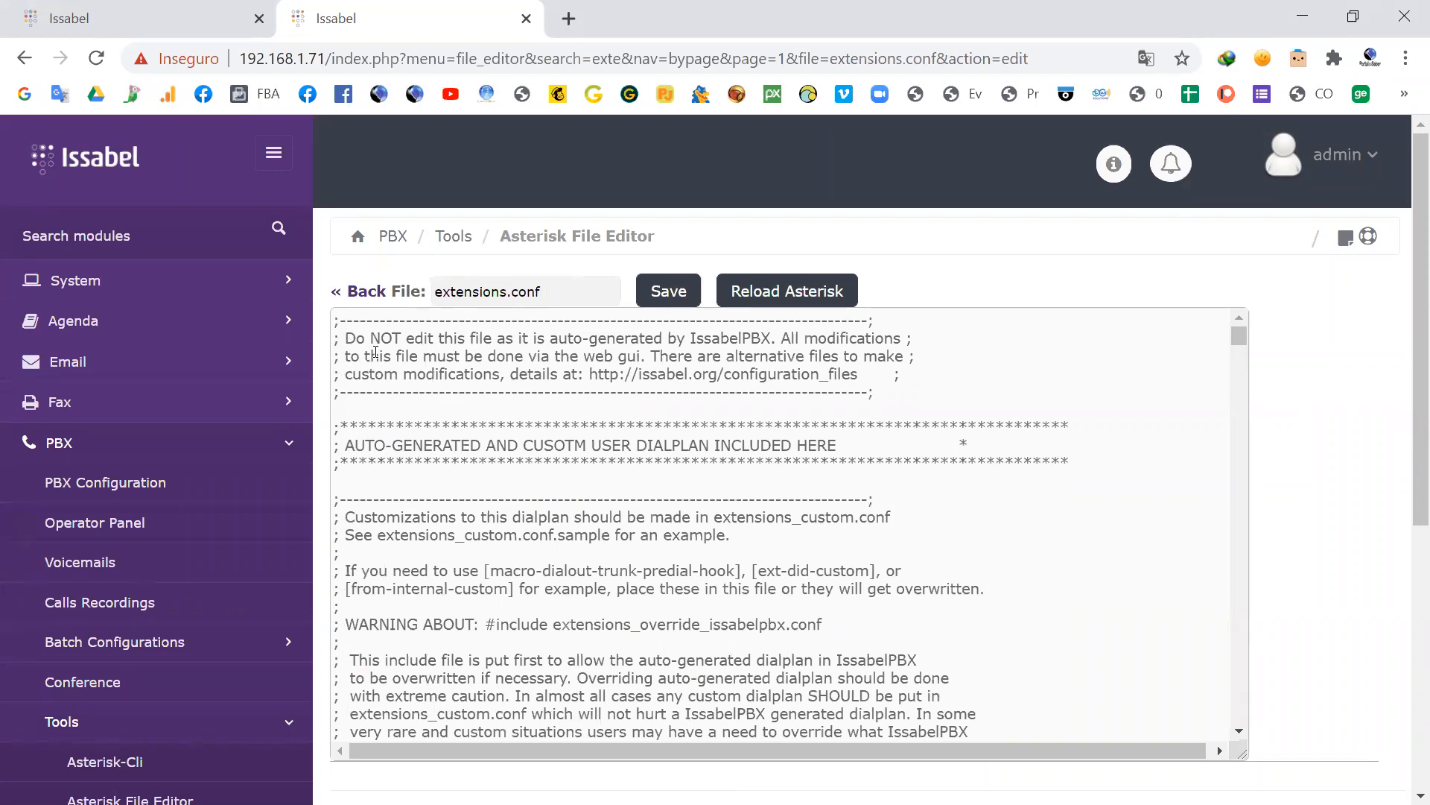
scroll(599, 447, "down", 2)
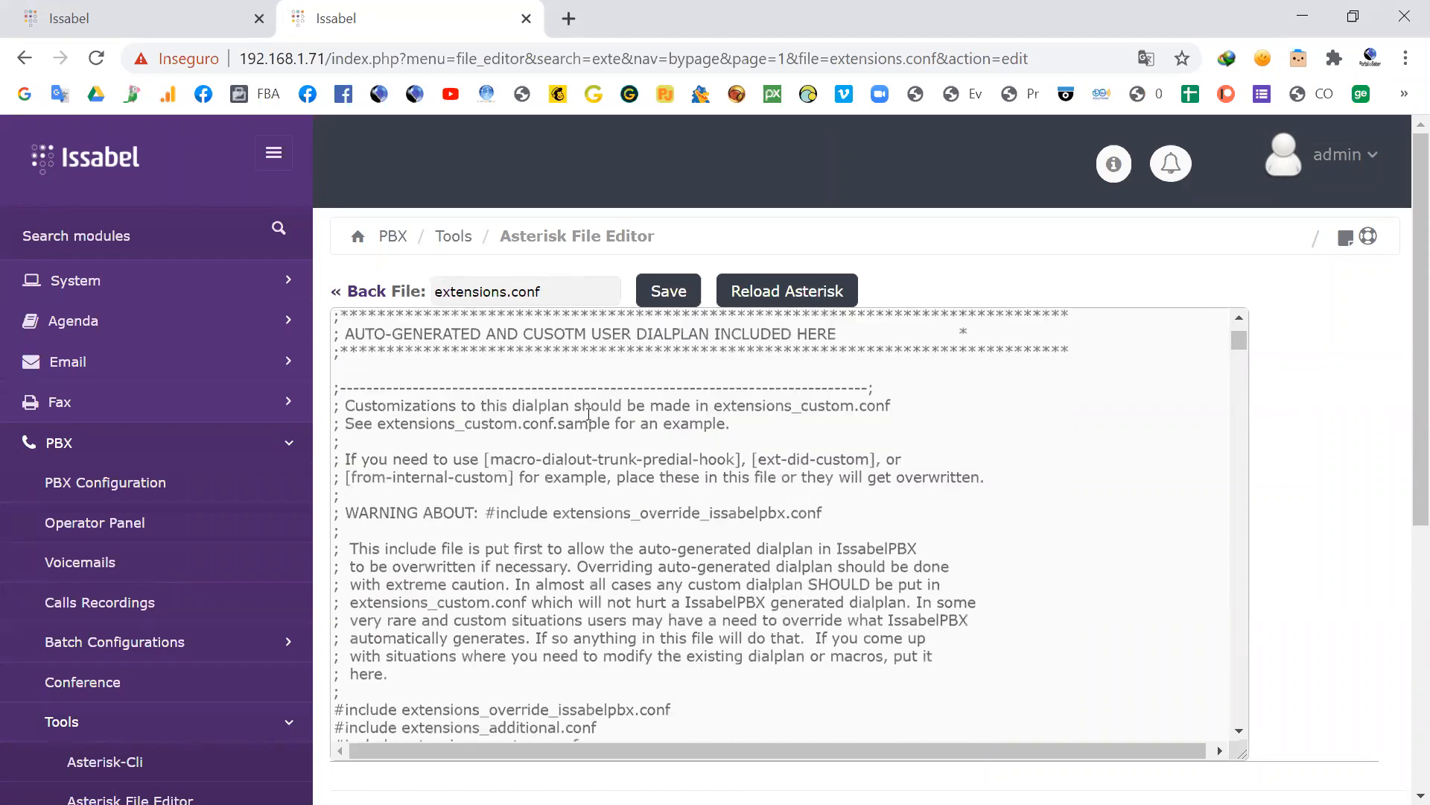
Step: Review the do-not-edit notice at the start of extensions.conf and highlight the three #include lines for the override, additional and custom files
scroll(659, 384, "up", 2)
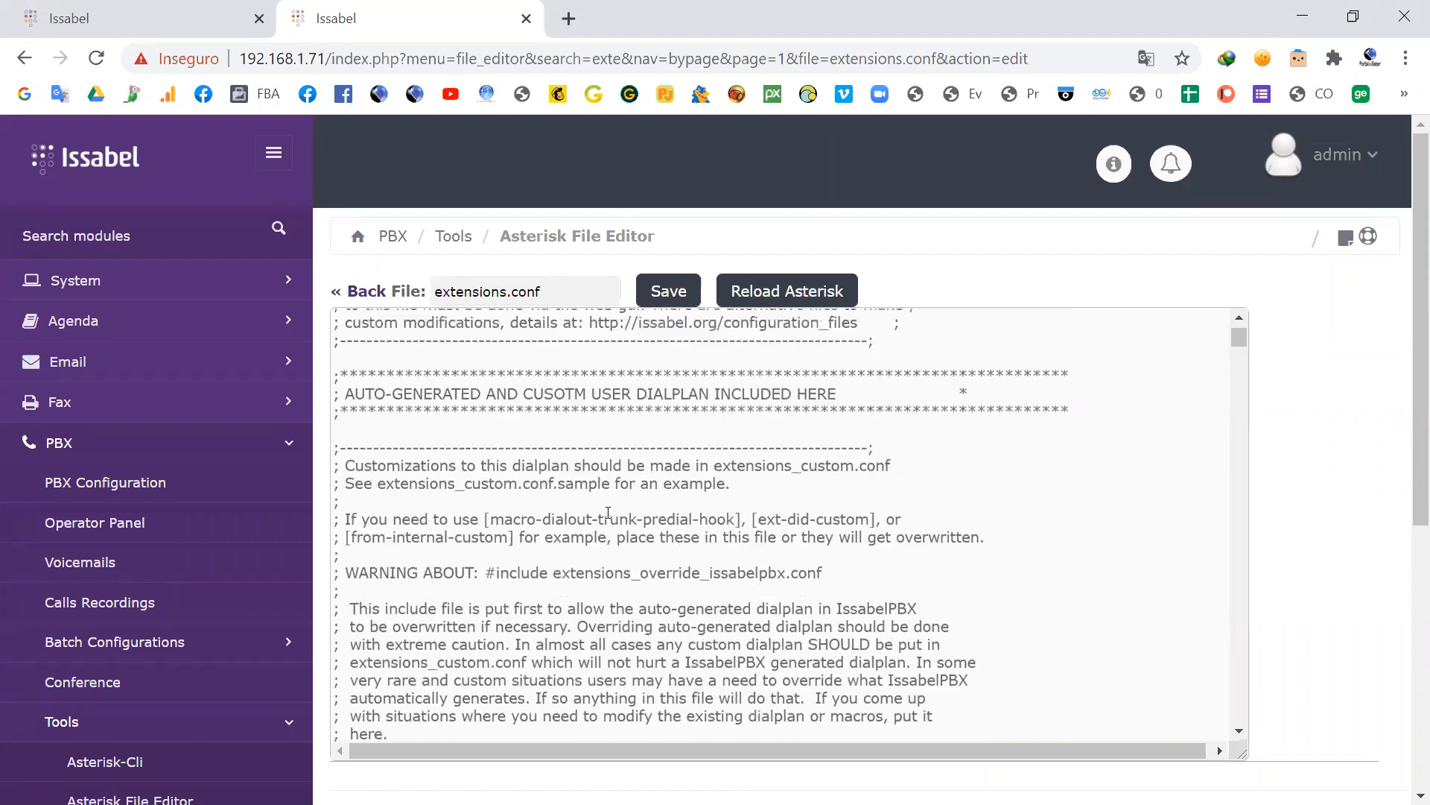
left_click_drag(345, 333, 520, 330)
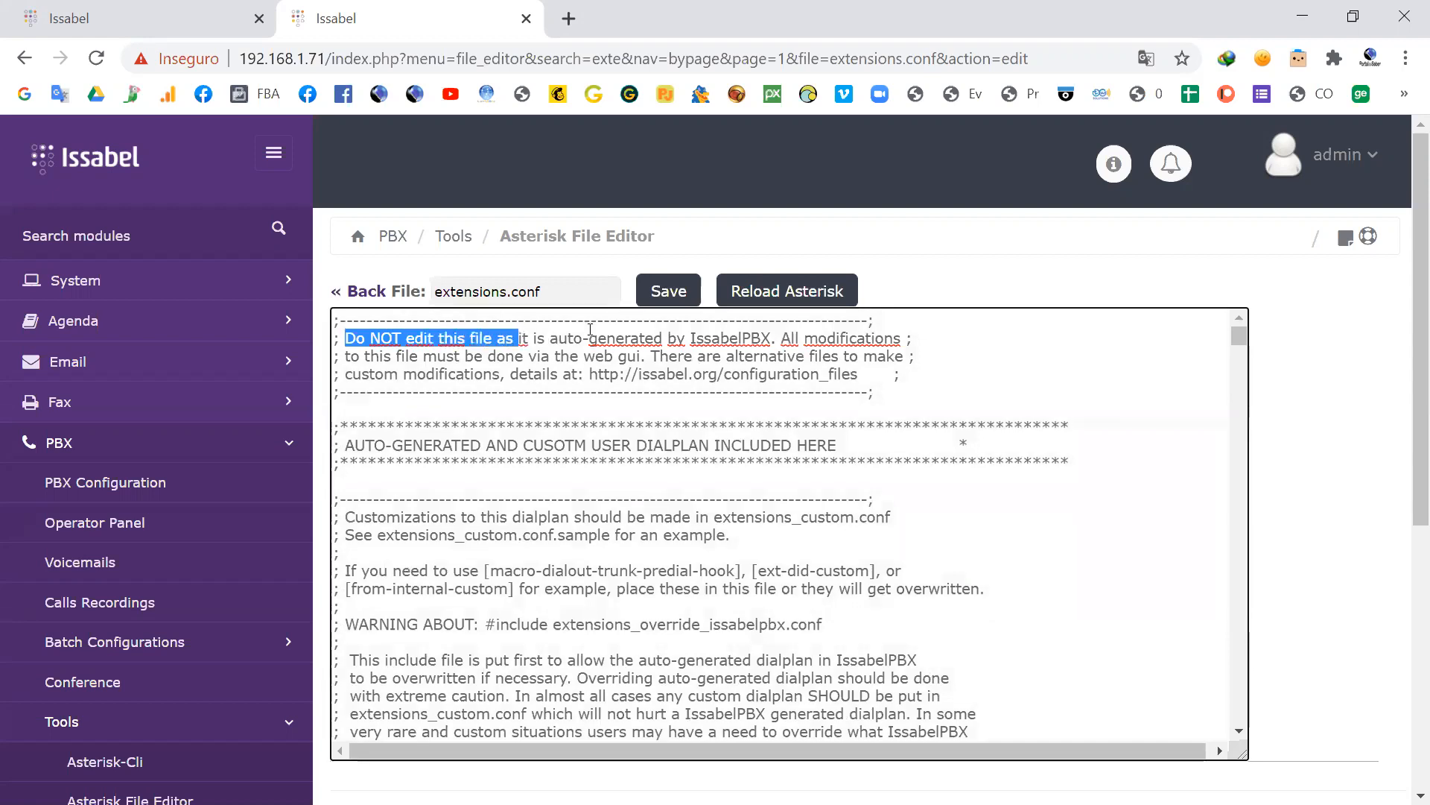
scroll(527, 469, "down", 4)
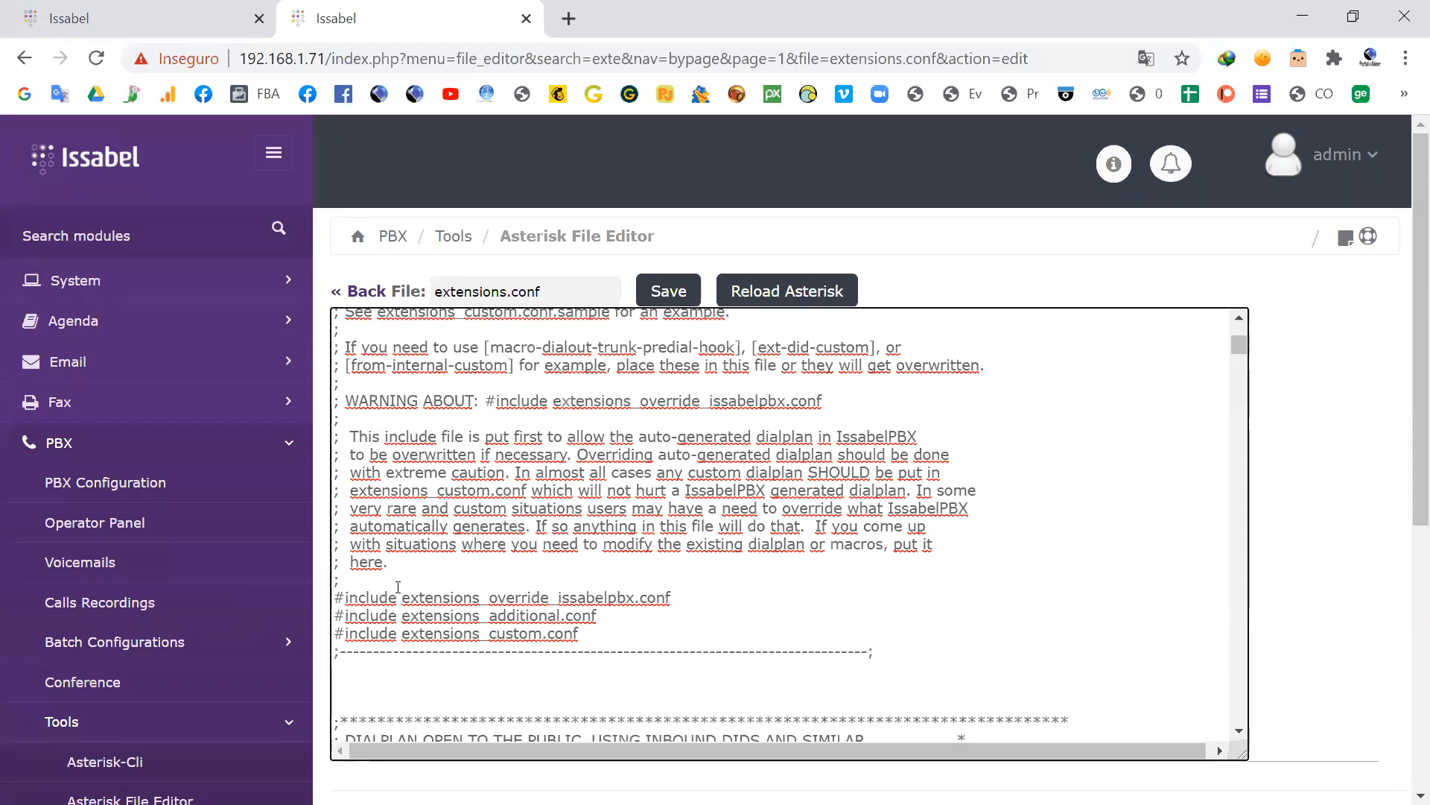
left_click_drag(333, 599, 401, 599)
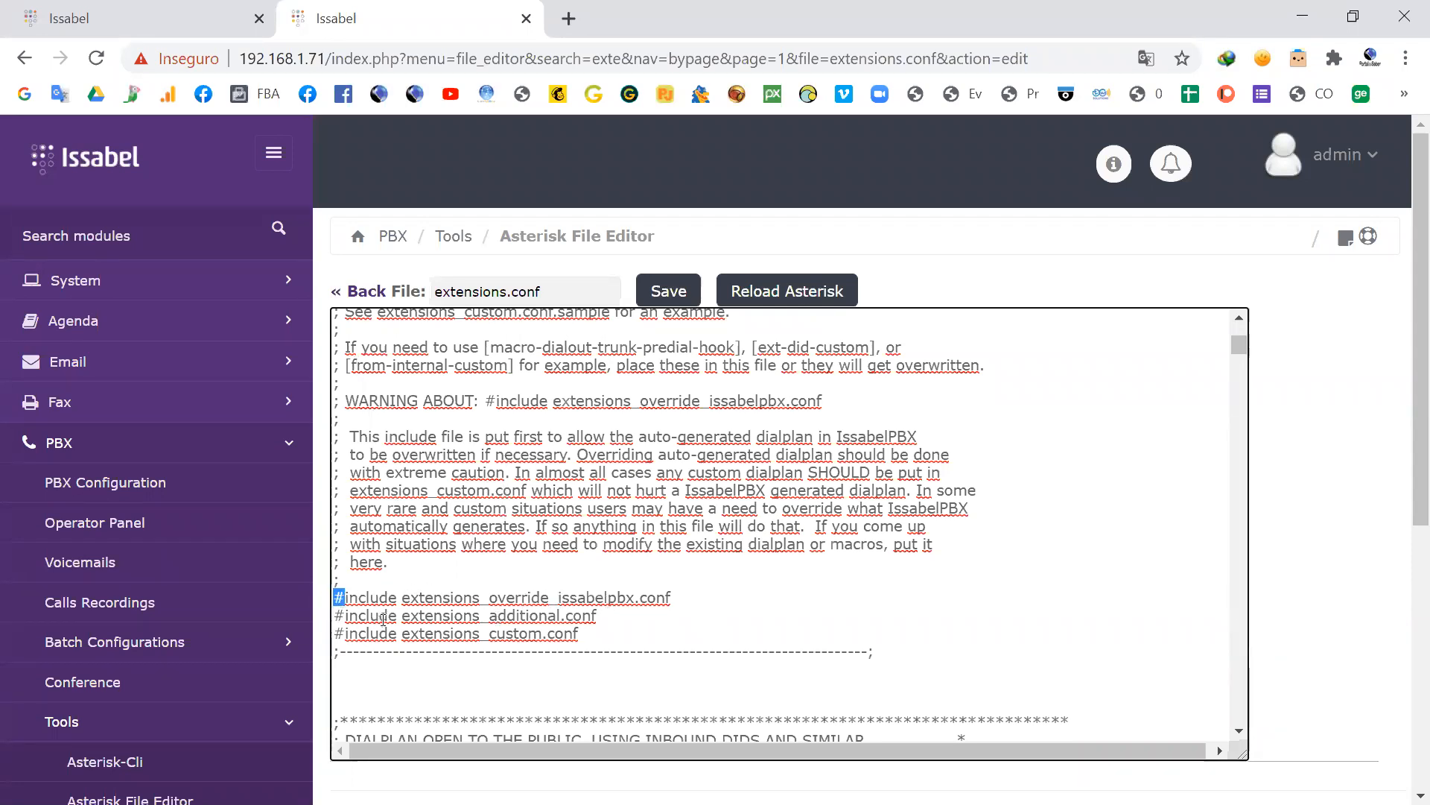
left_click_drag(588, 635, 328, 597)
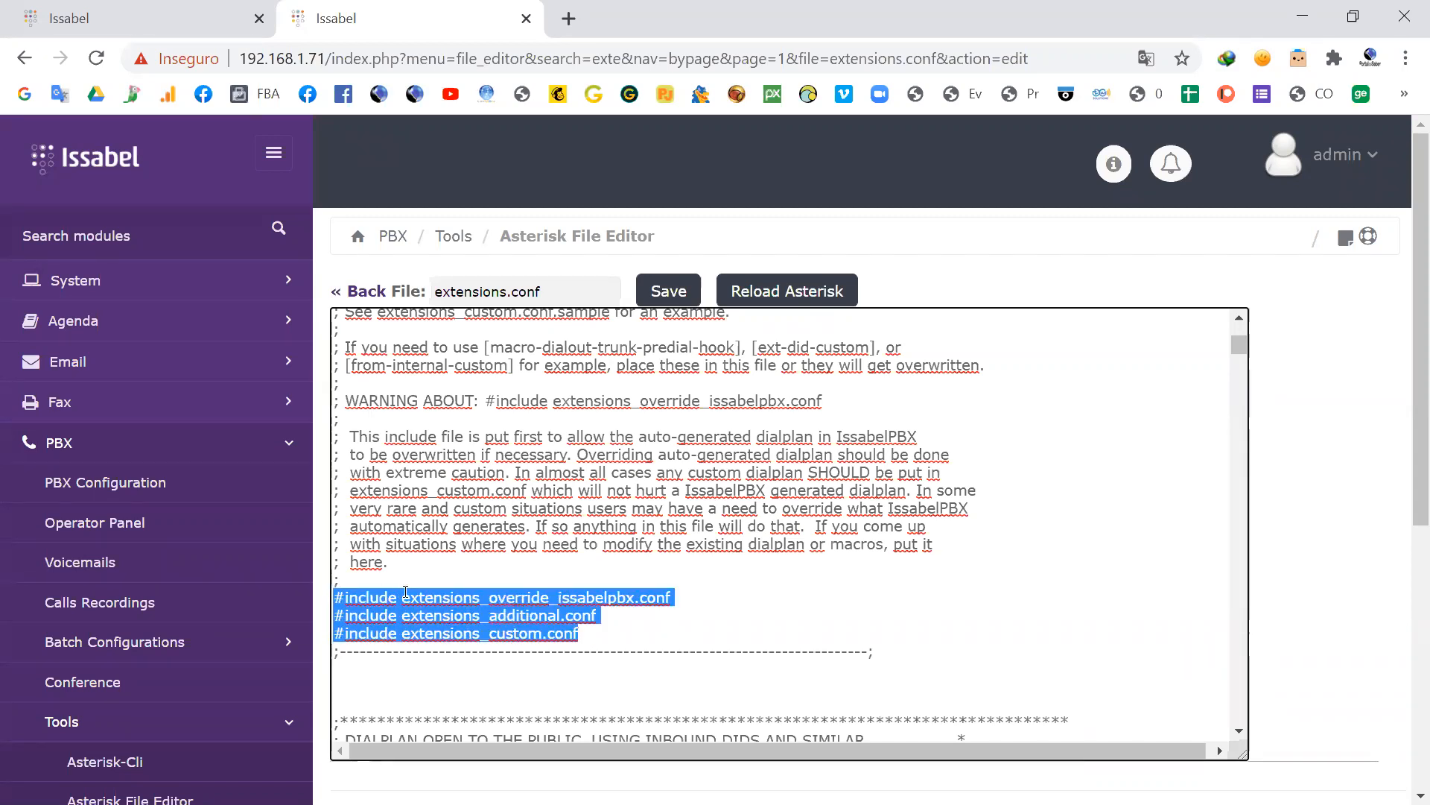
Step: Examine the [from-digital] context of extensions.conf and highlight its include => from-pstn line
scroll(365, 641, "down", 3)
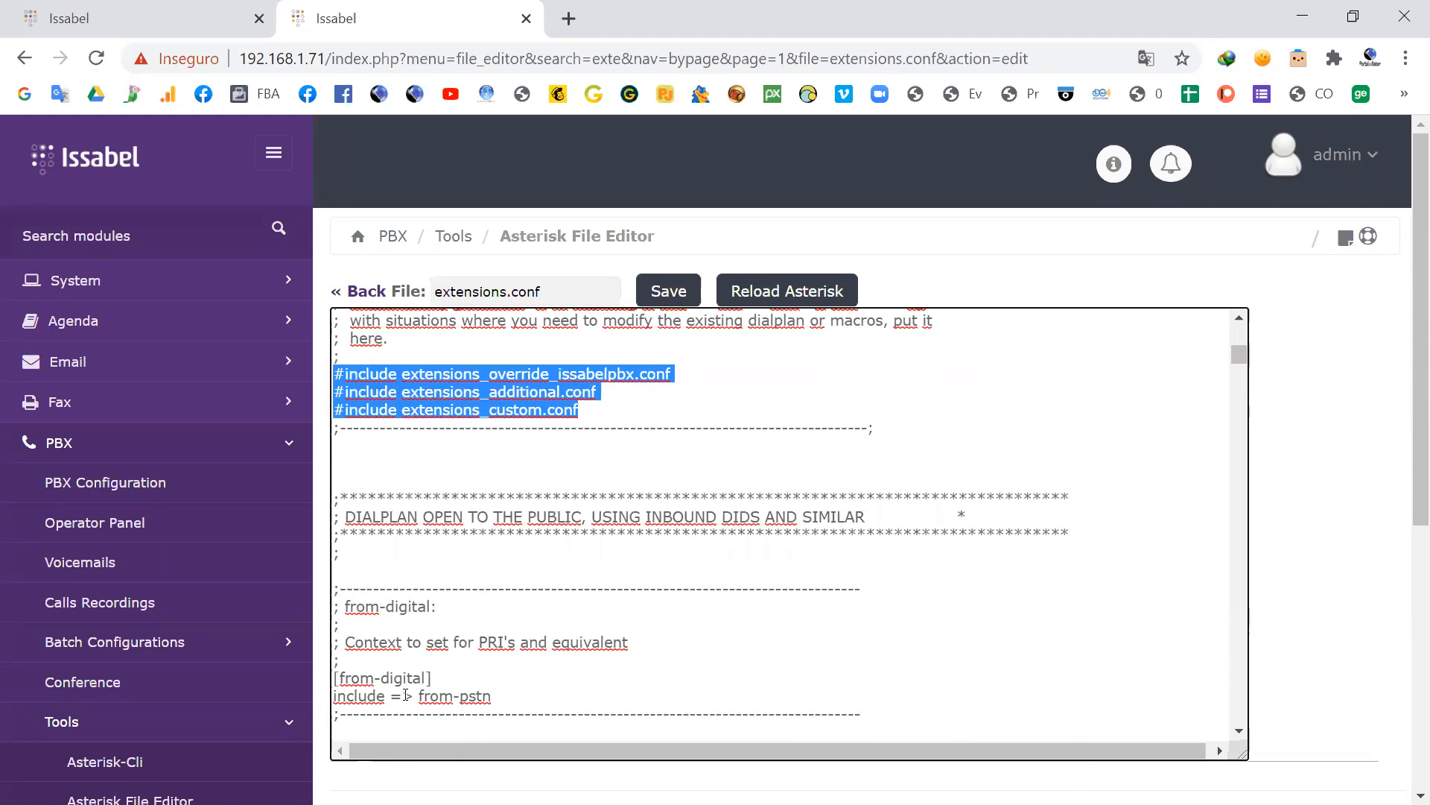
double_click(450, 678)
left_click_drag(368, 677, 342, 678)
left_click_drag(492, 696, 355, 694)
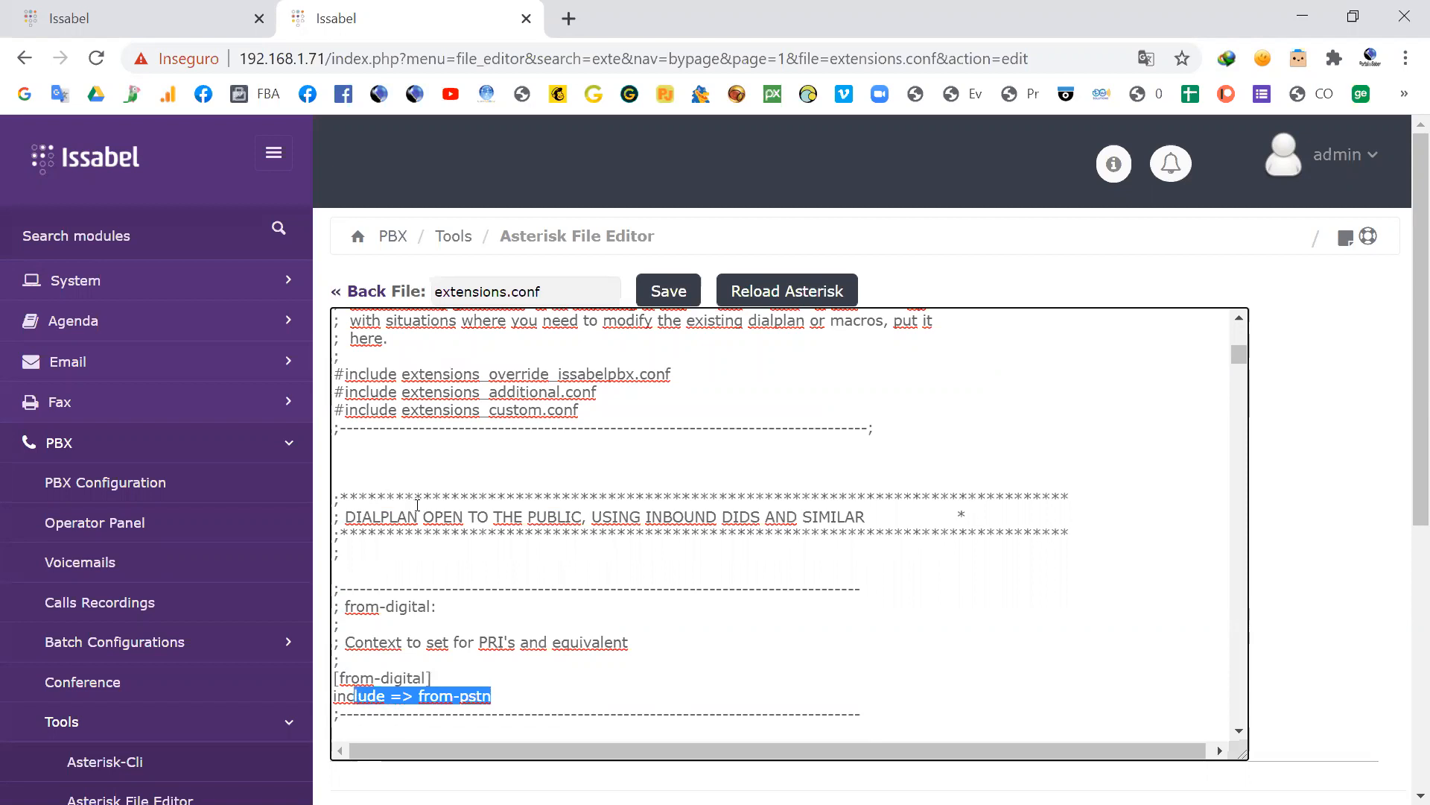
Step: Add the sample comment ";dfdfd fdsf sdfsd" after include => from-pstn in the [from-digital] context and highlight it
scroll(418, 506, "down", 2)
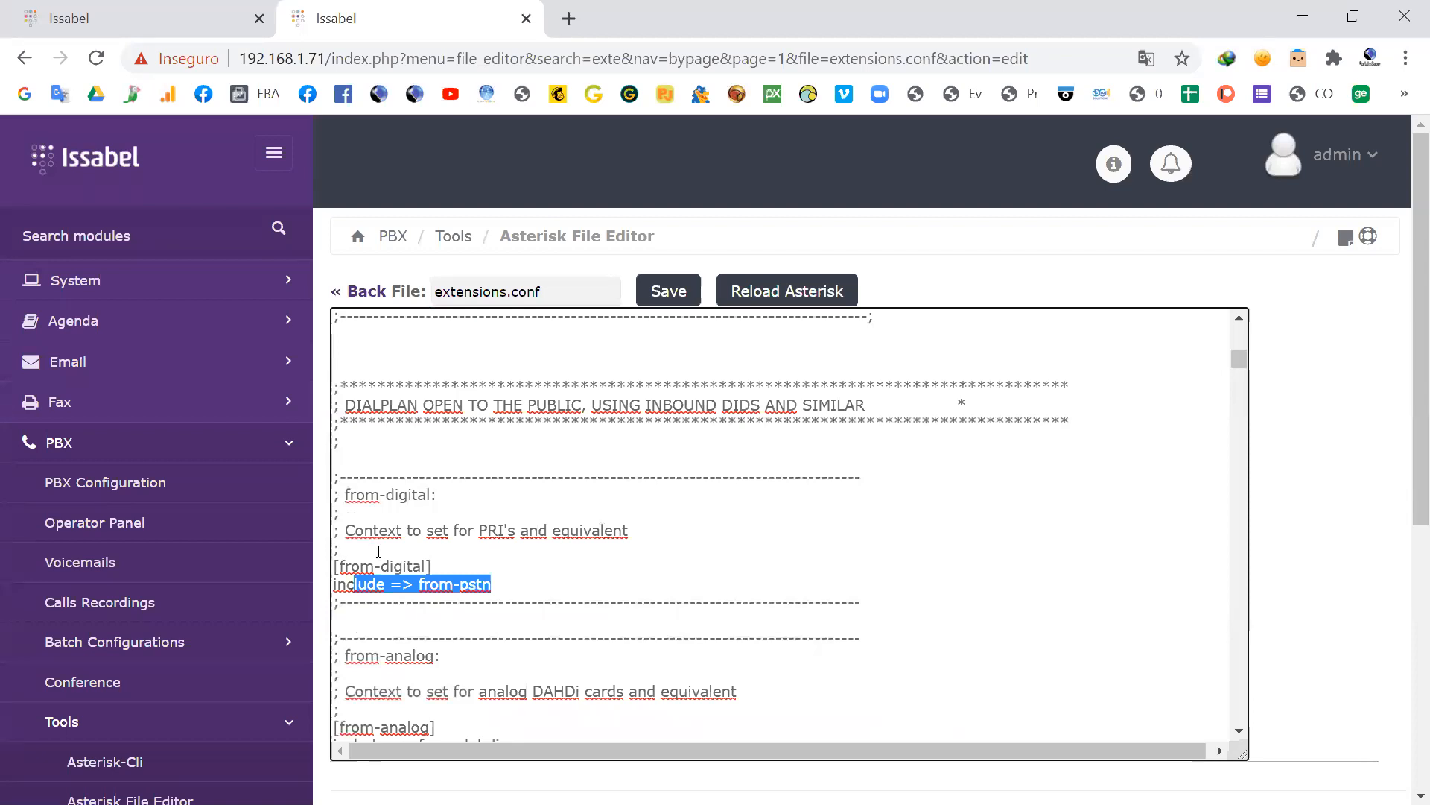
left_click(530, 581)
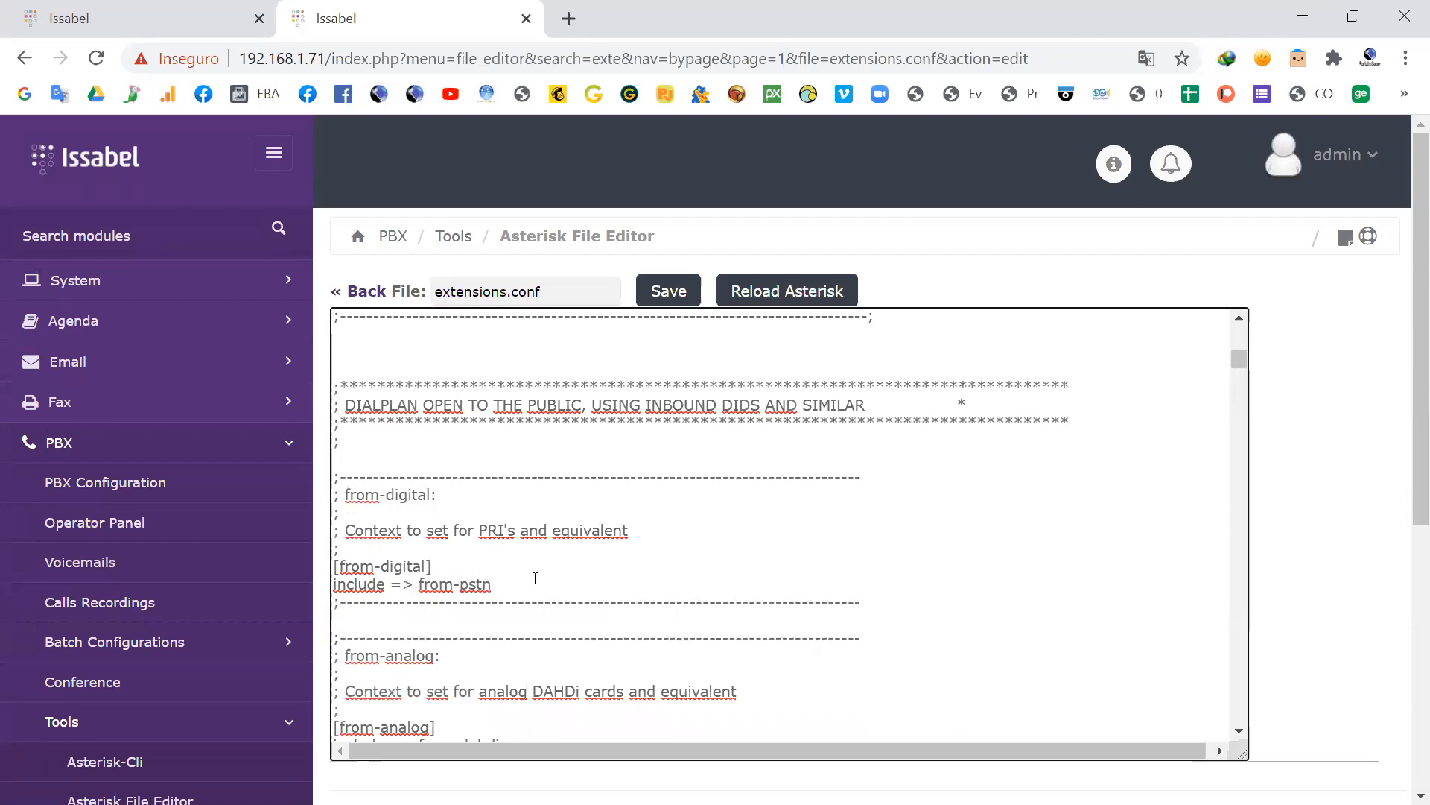
type(";dfdfd fdsf sdfsd")
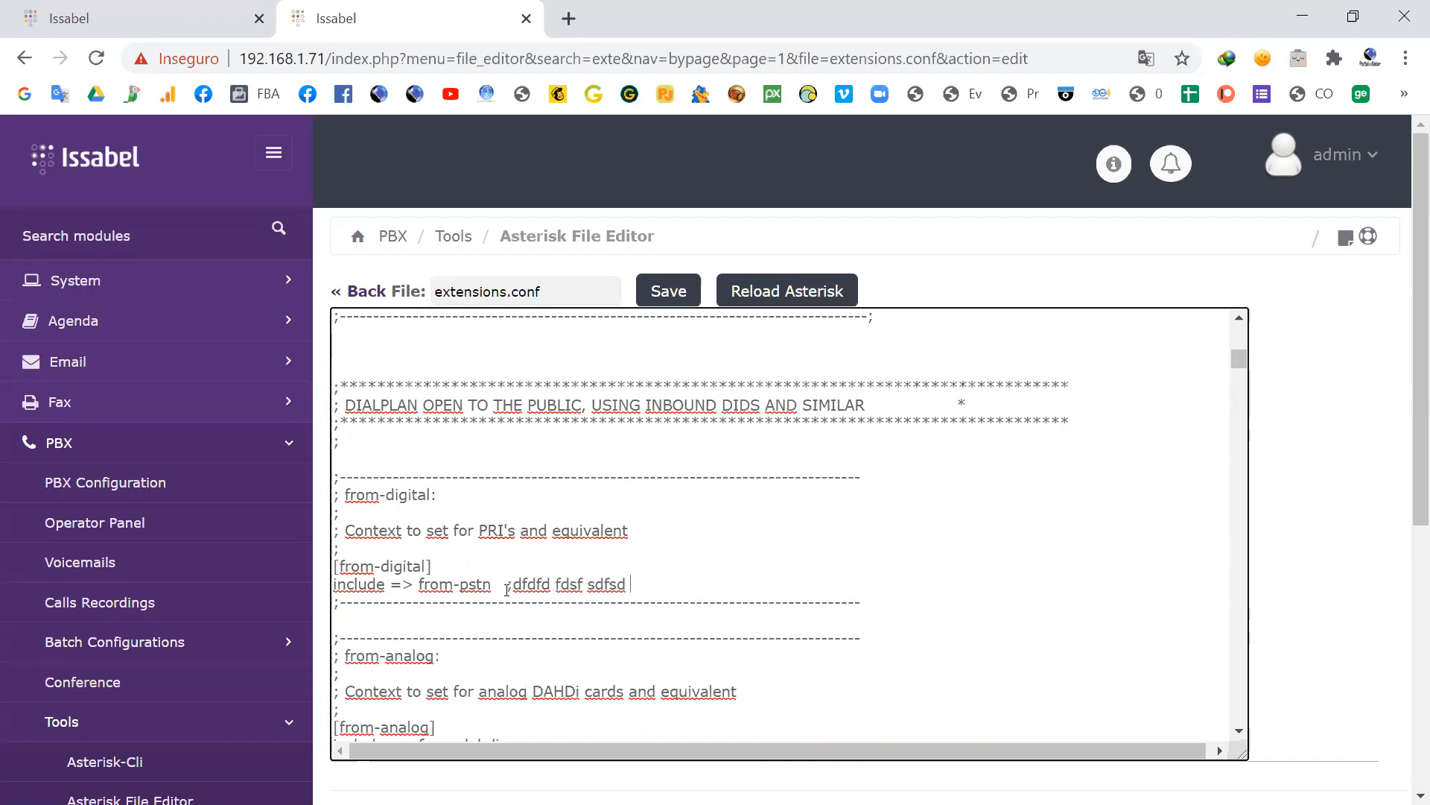
left_click_drag(506, 585, 631, 586)
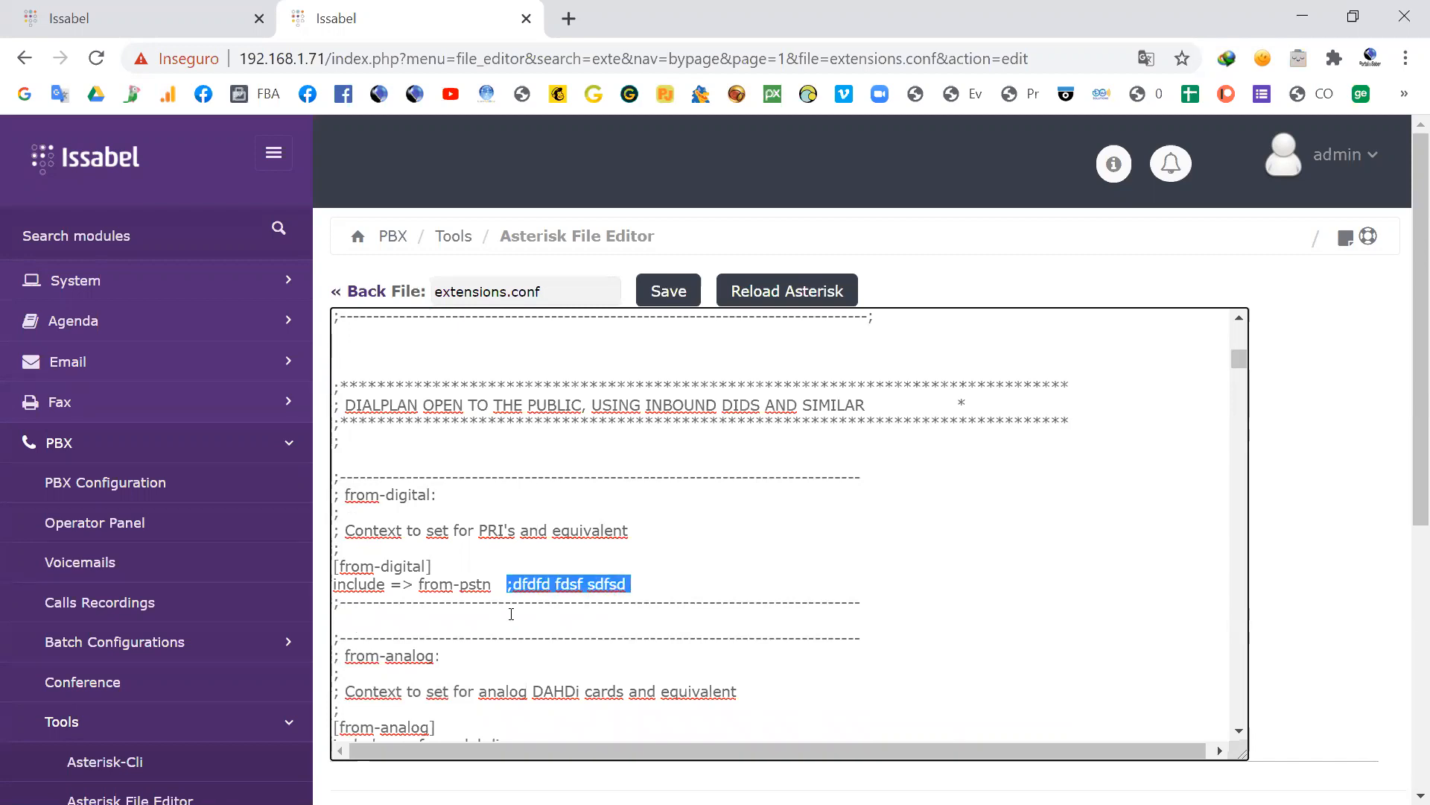
left_click(518, 557)
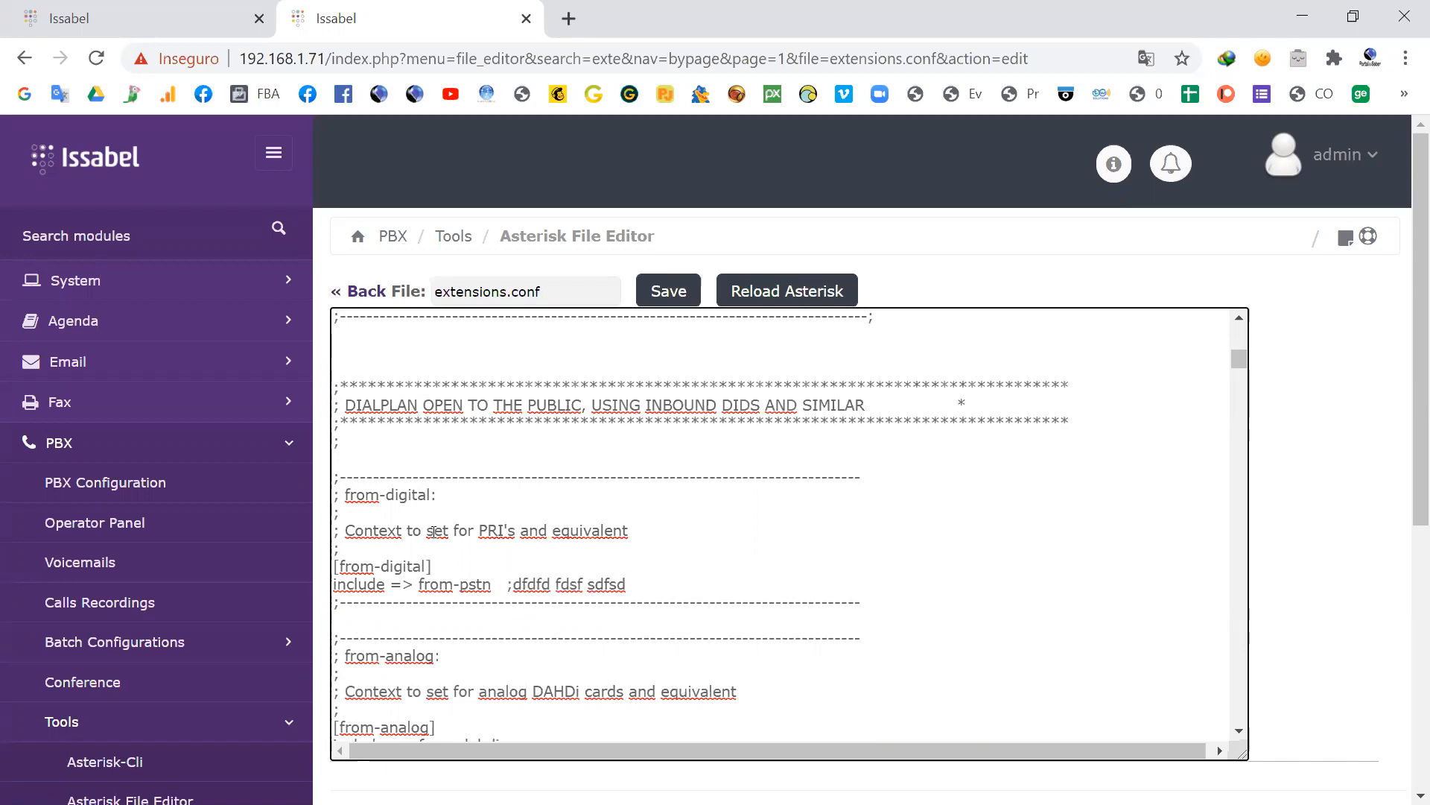
Step: Switch to the slide presentation and advance from "Arquivo extensions.conf" to the "extensions.conf - include" slide
key("alt+Tab")
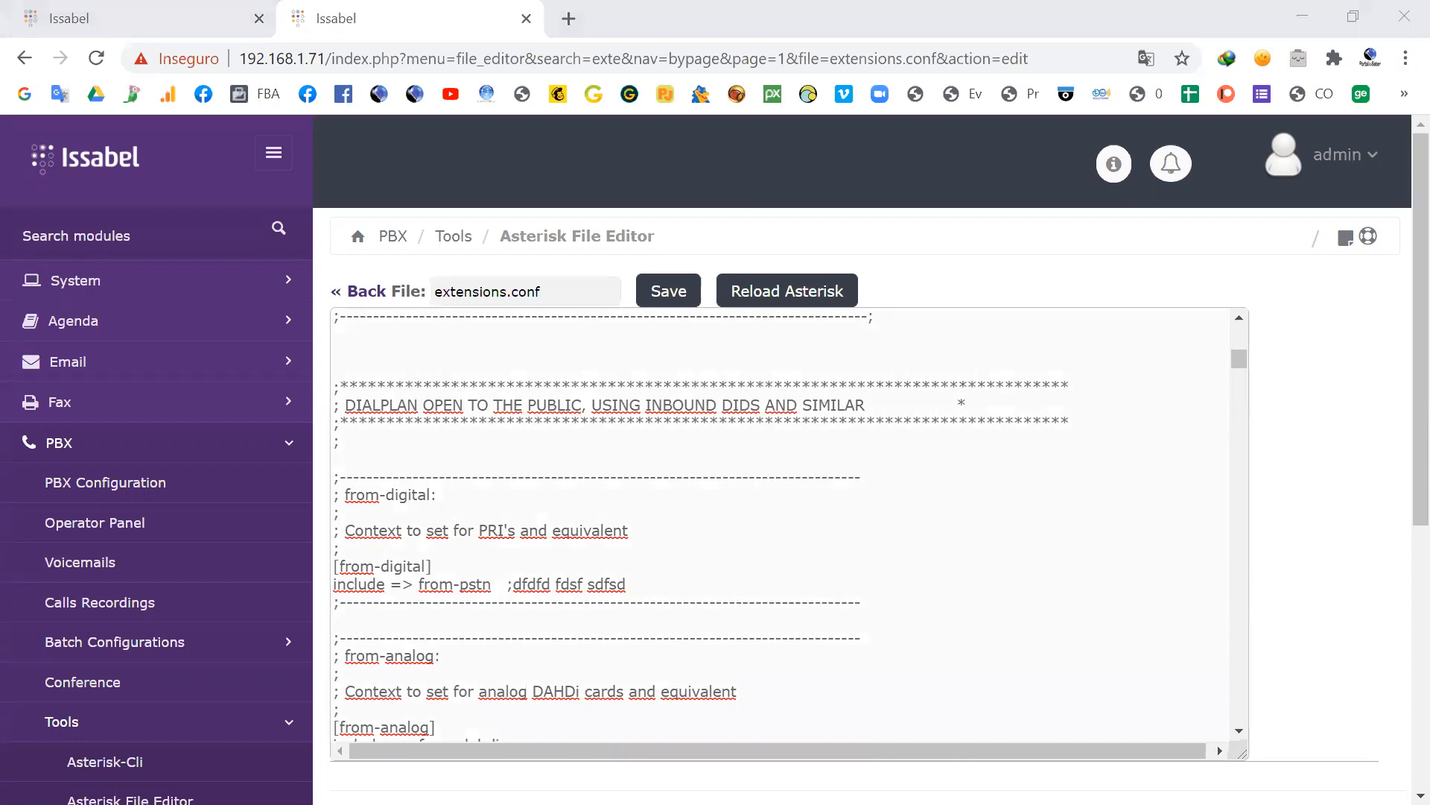
key("alt+Tab")
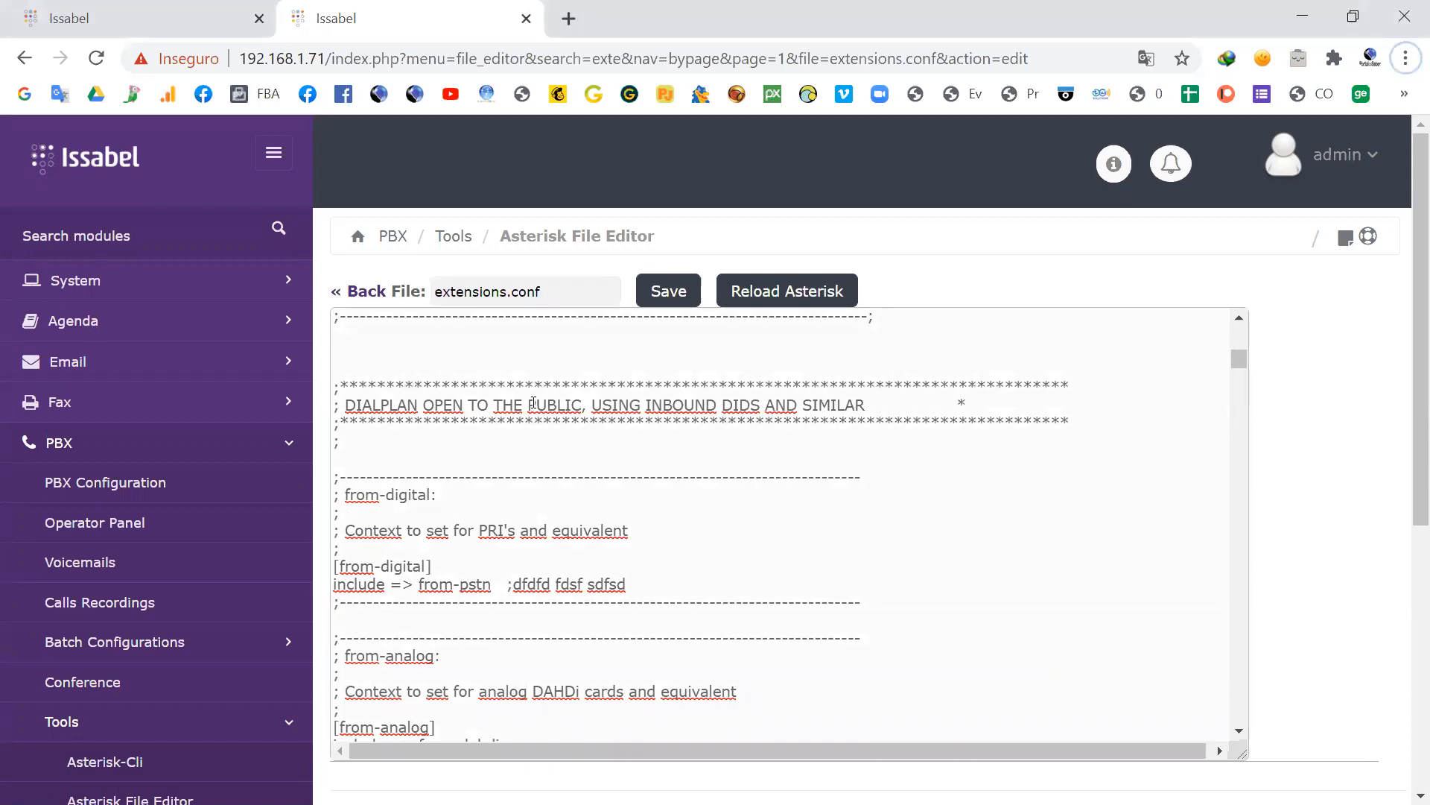
key("alt+Tab")
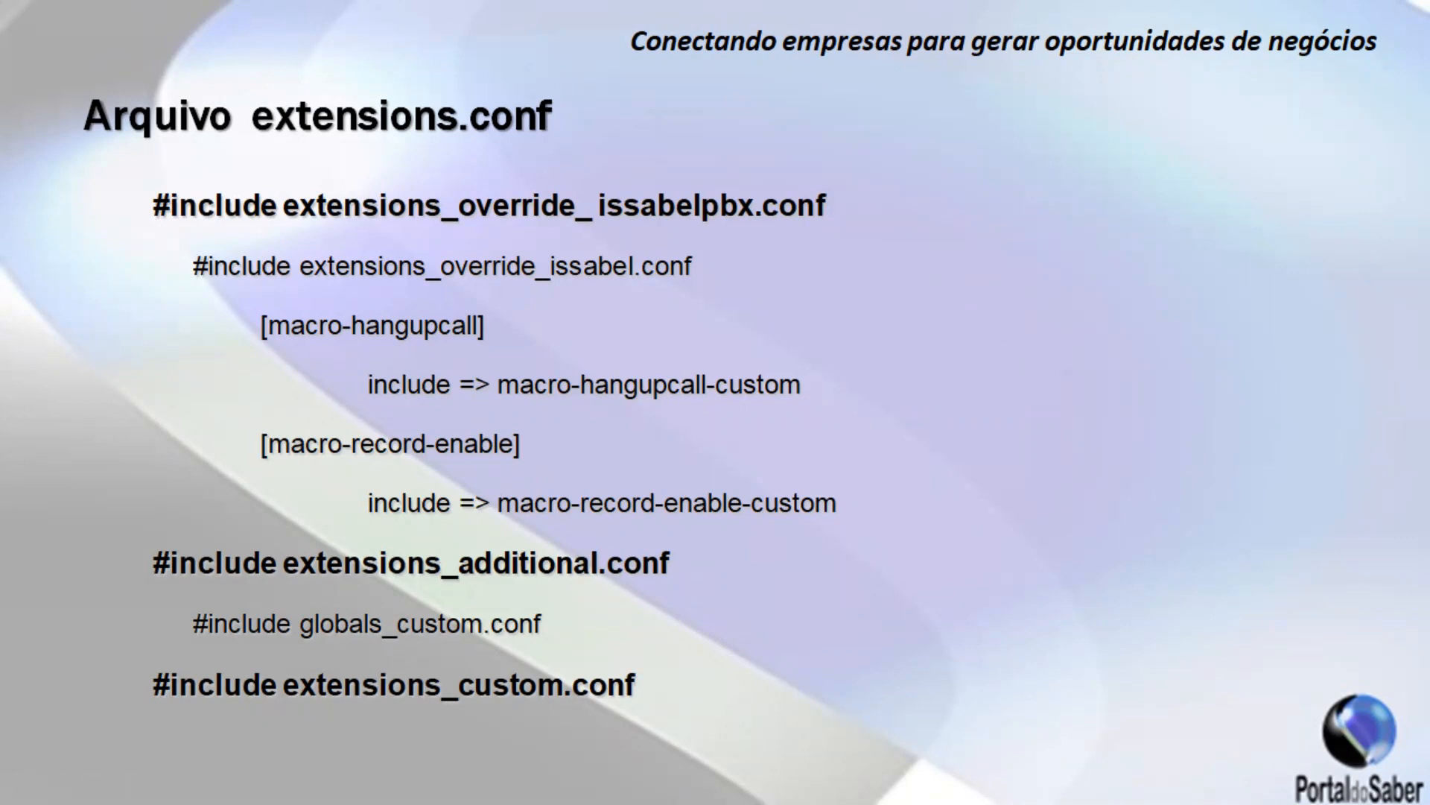
key("alt+Tab")
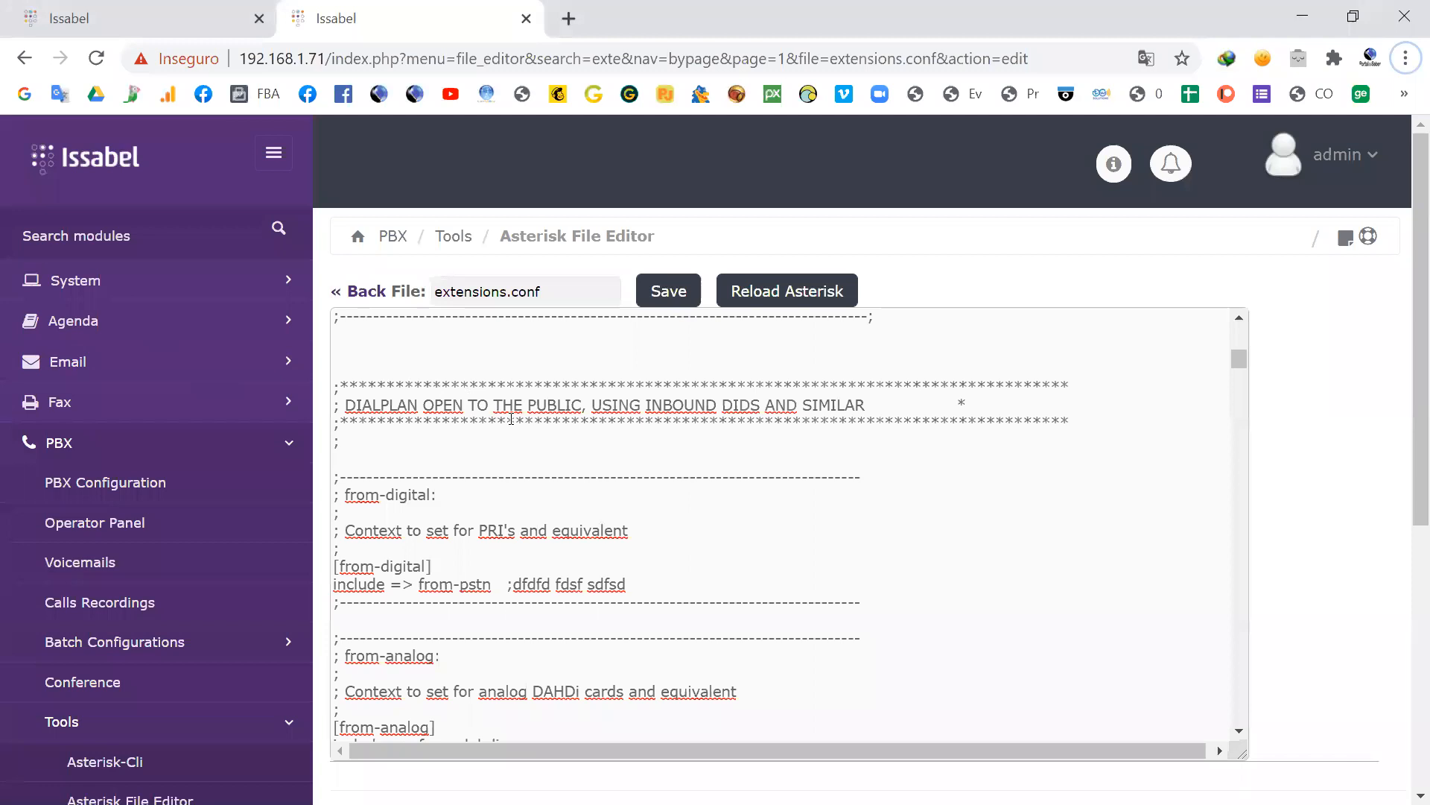
left_click(127, 13)
key("alt+Tab")
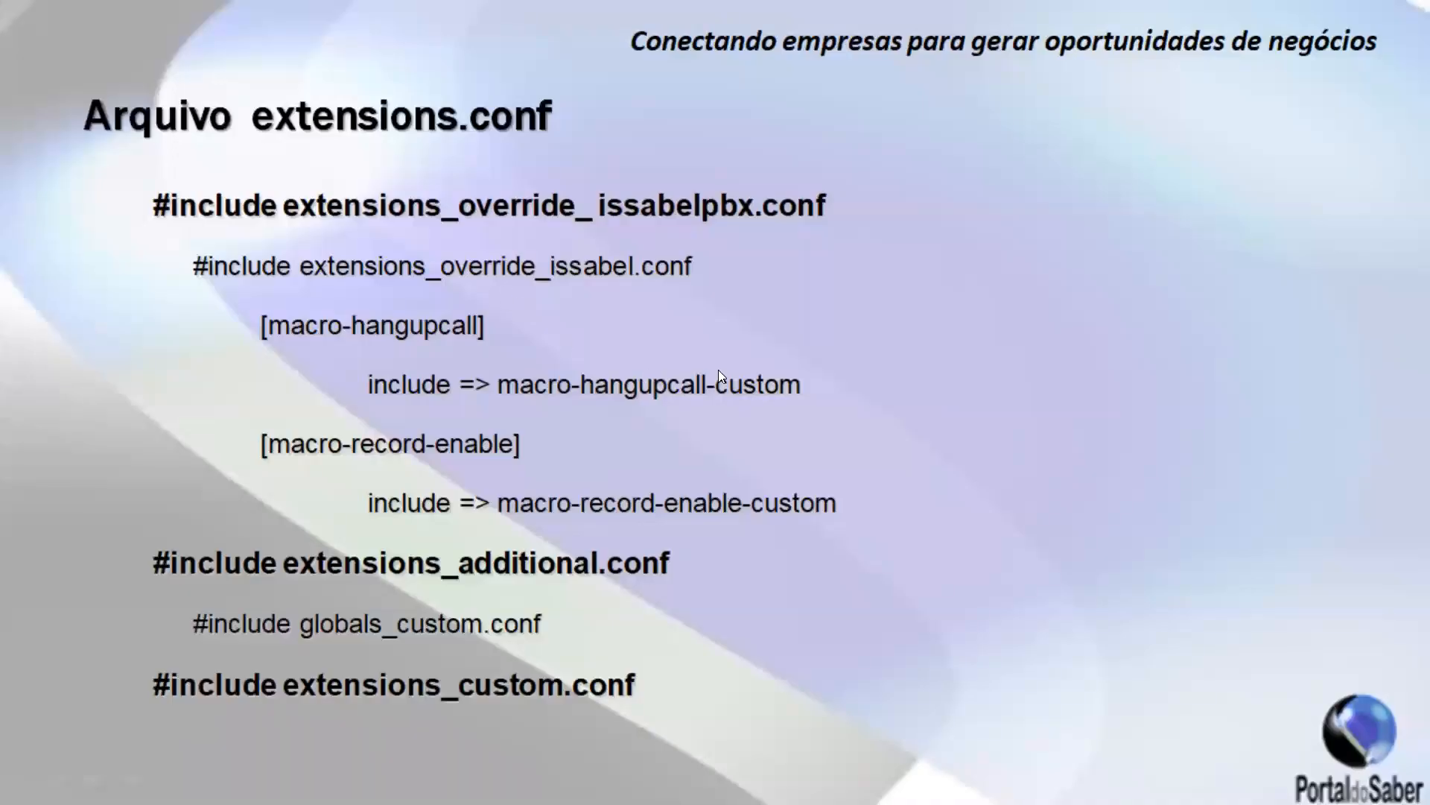
left_click(721, 383)
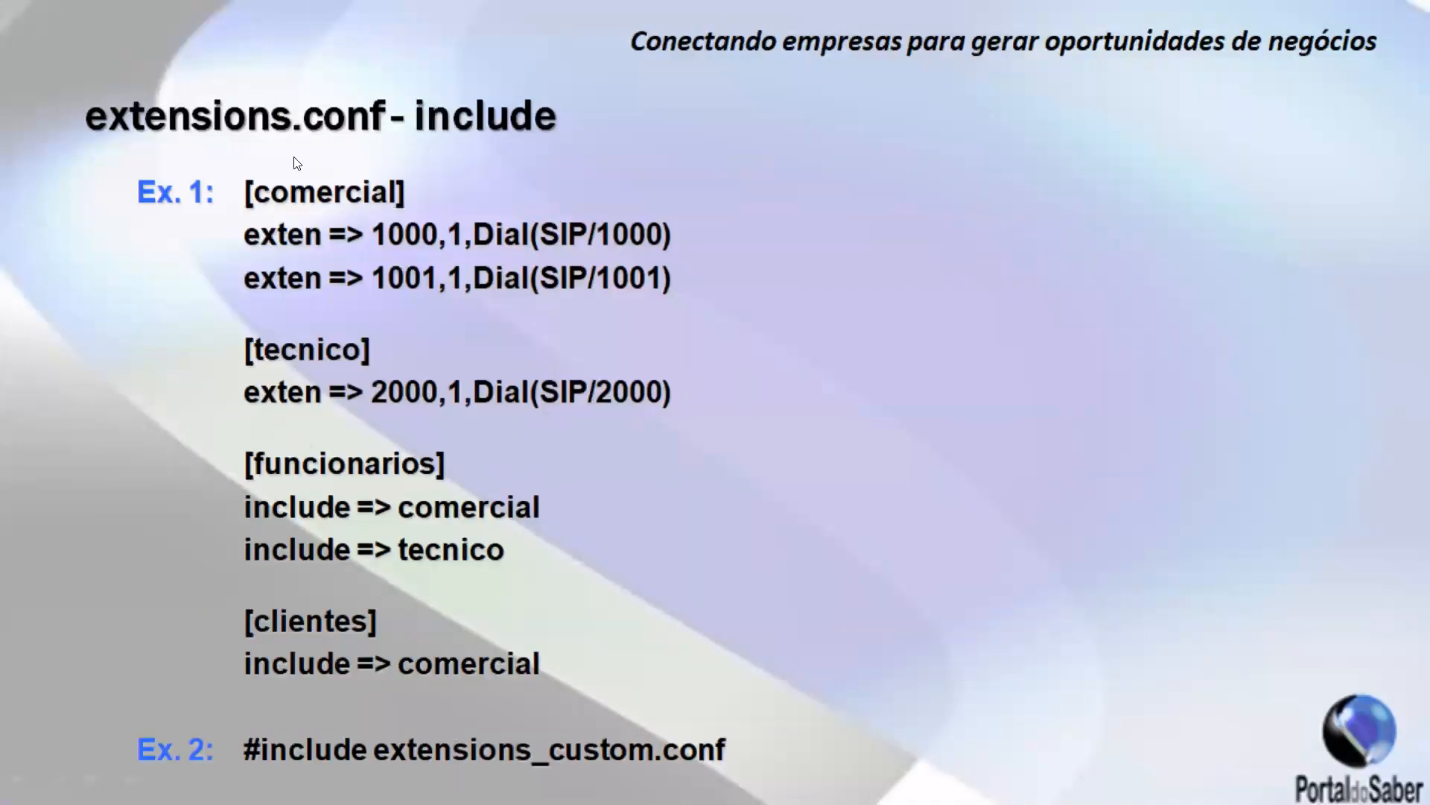
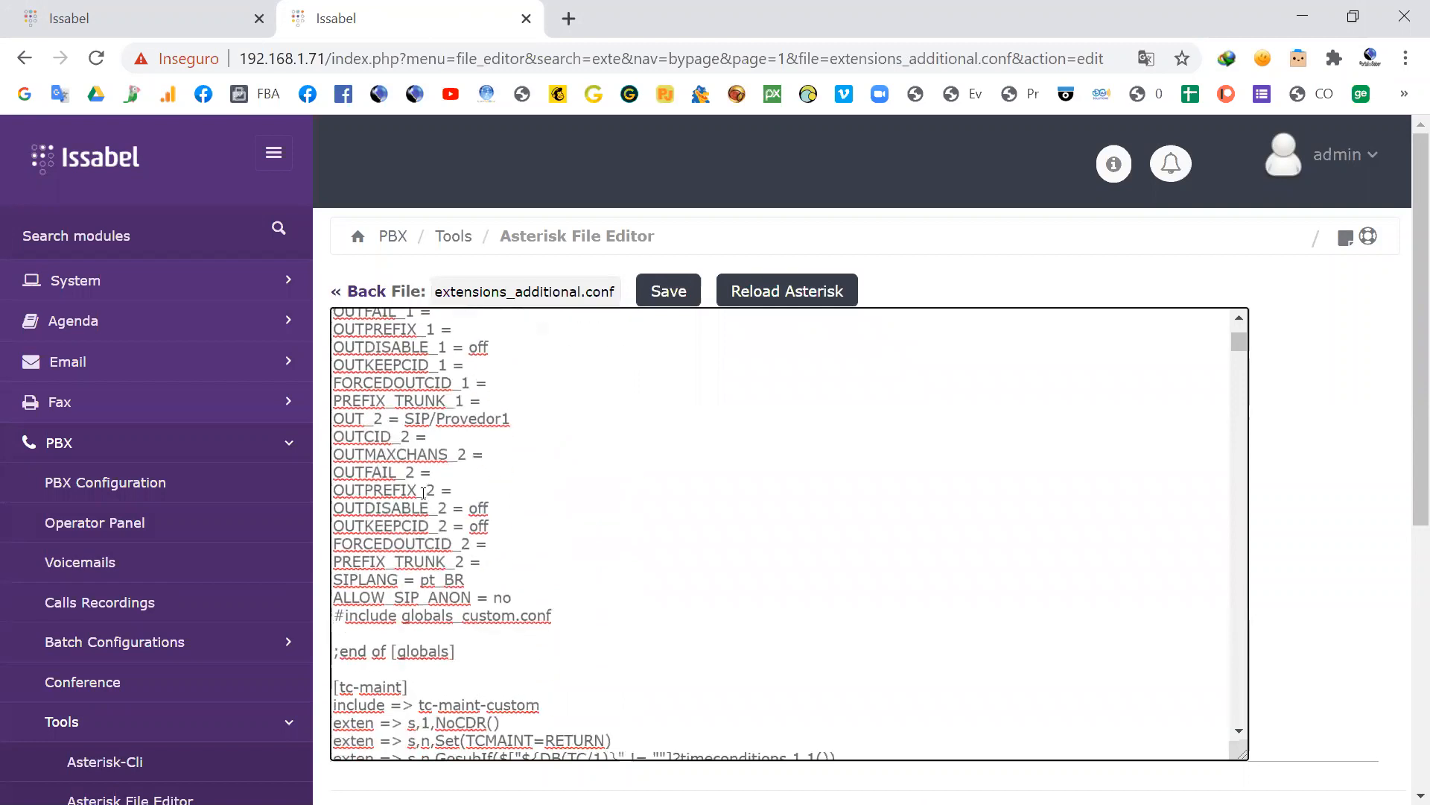
Step: Highlight the [globals] header and the whole [tc-maint] context, from its header to the Hangup line, in extensions_additional.conf
scroll(444, 516, "up", 15)
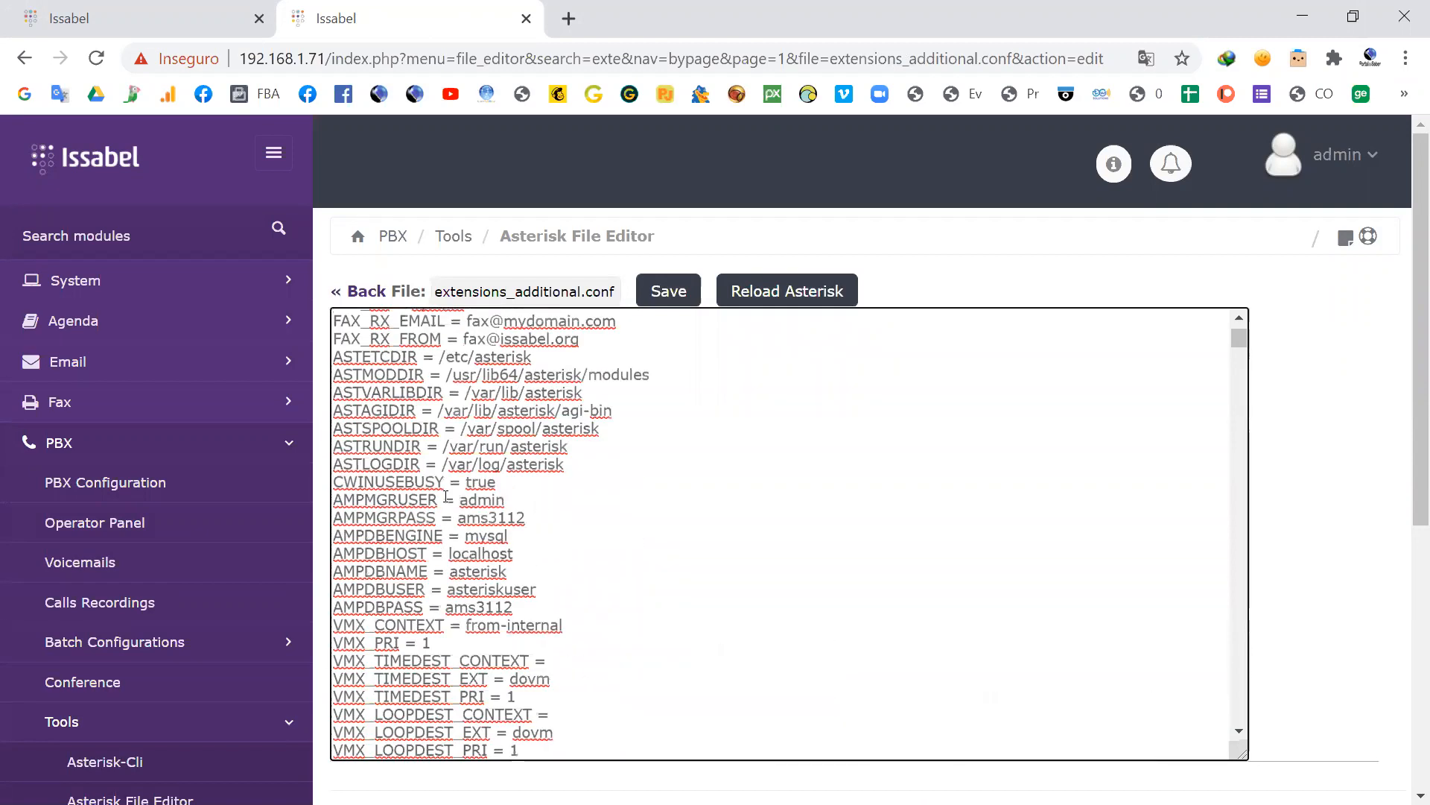
triple_click(407, 445)
scroll(407, 439, "down", 20)
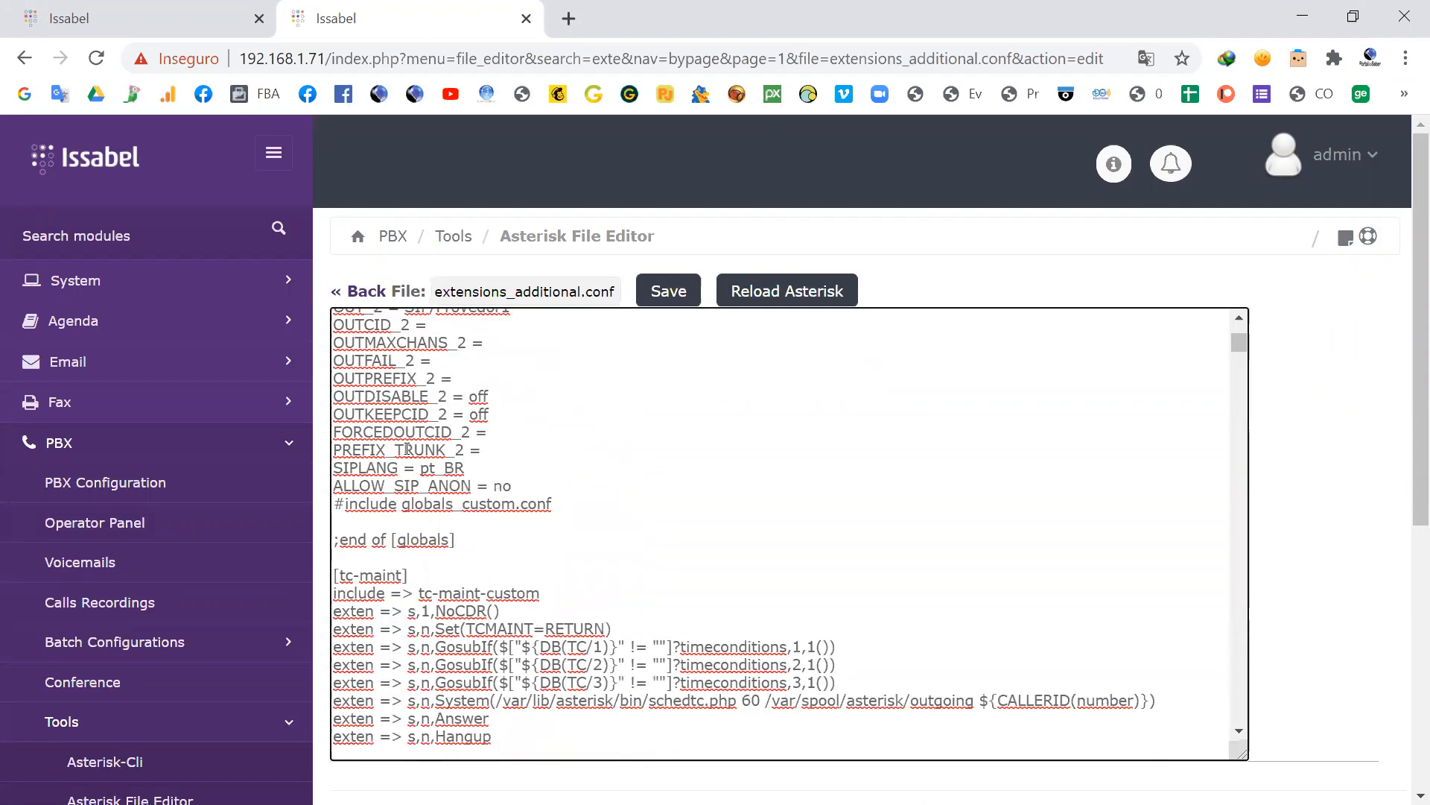
scroll(407, 448, "up", 2)
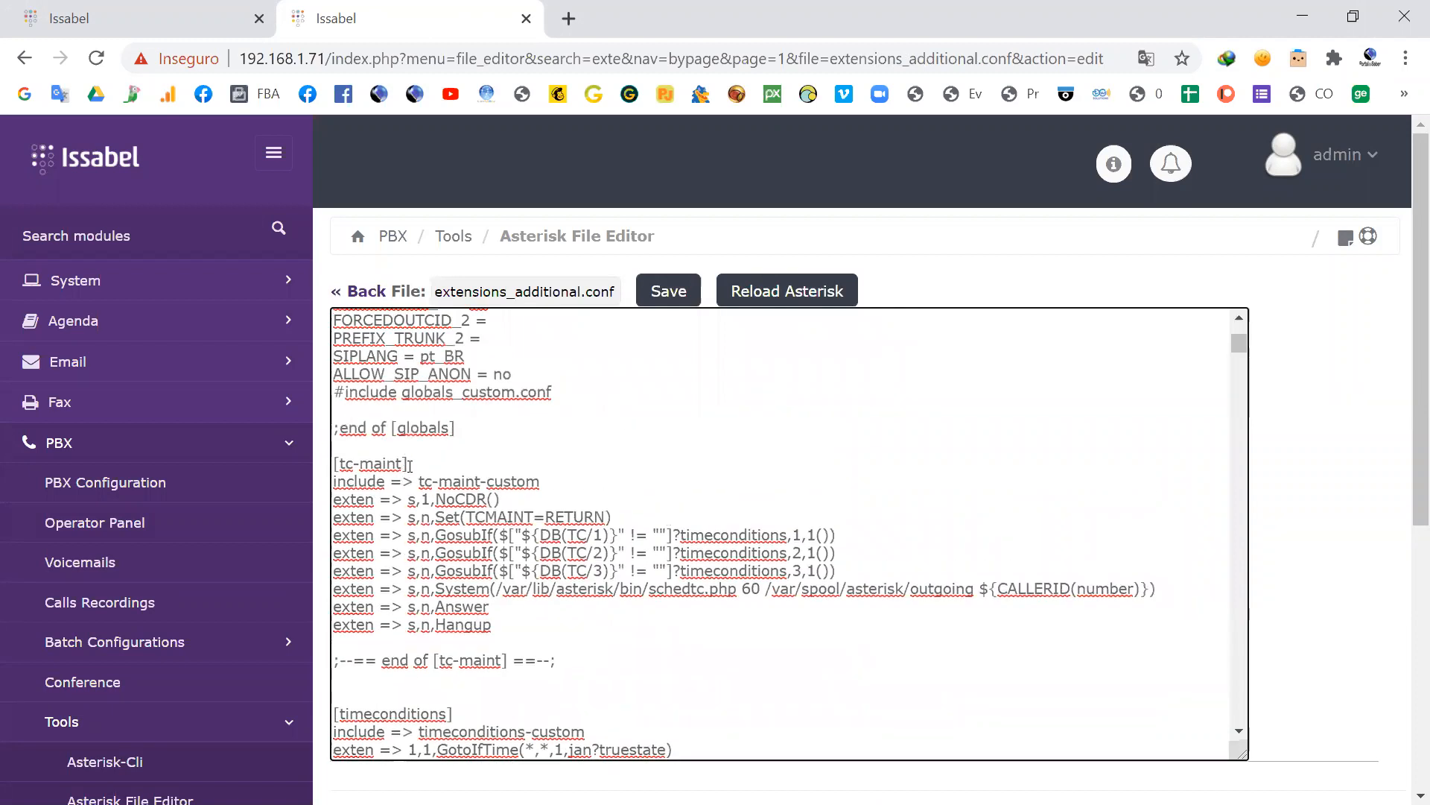
left_click_drag(493, 626, 335, 445)
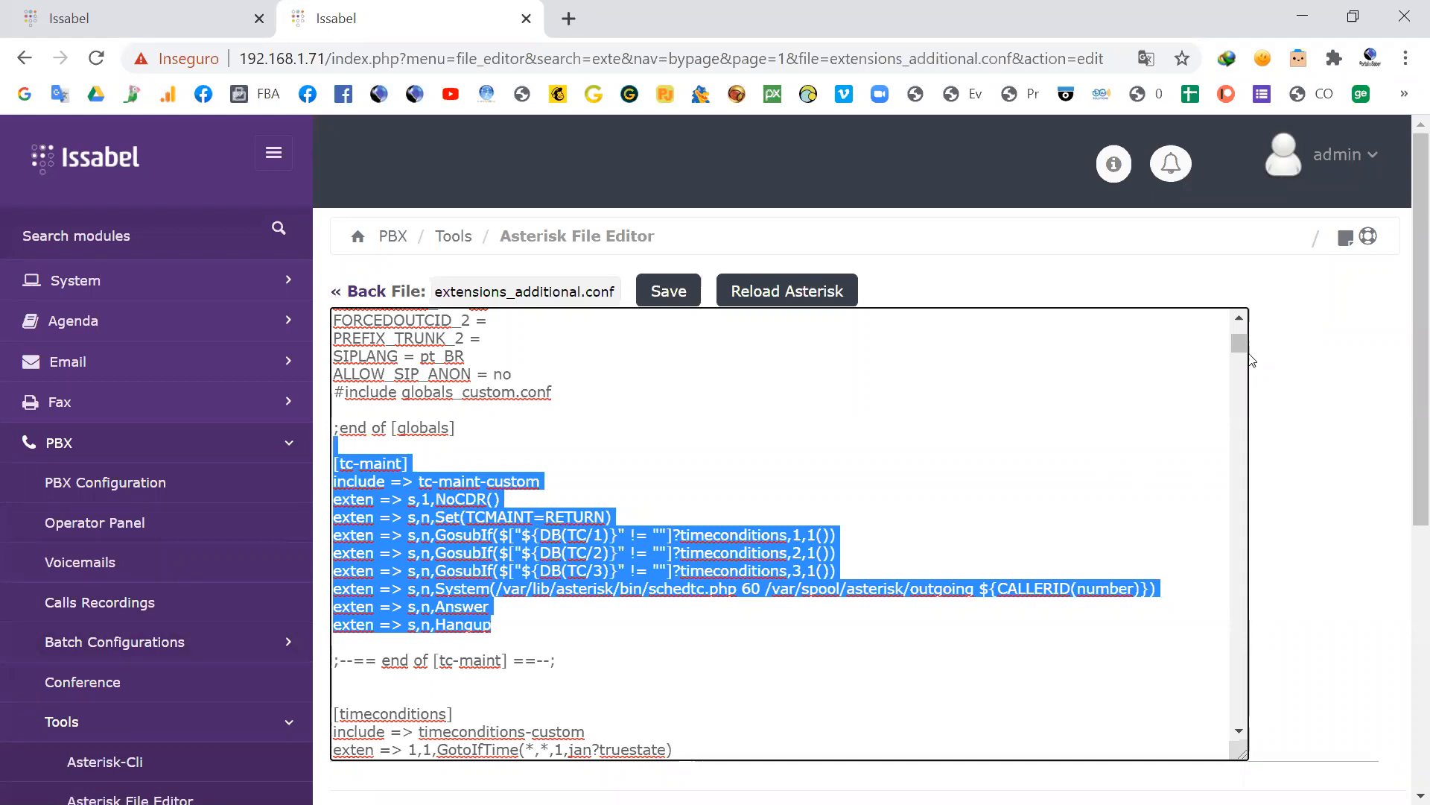
Step: Check the end of extensions_additional.conf, and highlight the [globals] header at the start of the file
left_click_drag(1243, 335, 1243, 713)
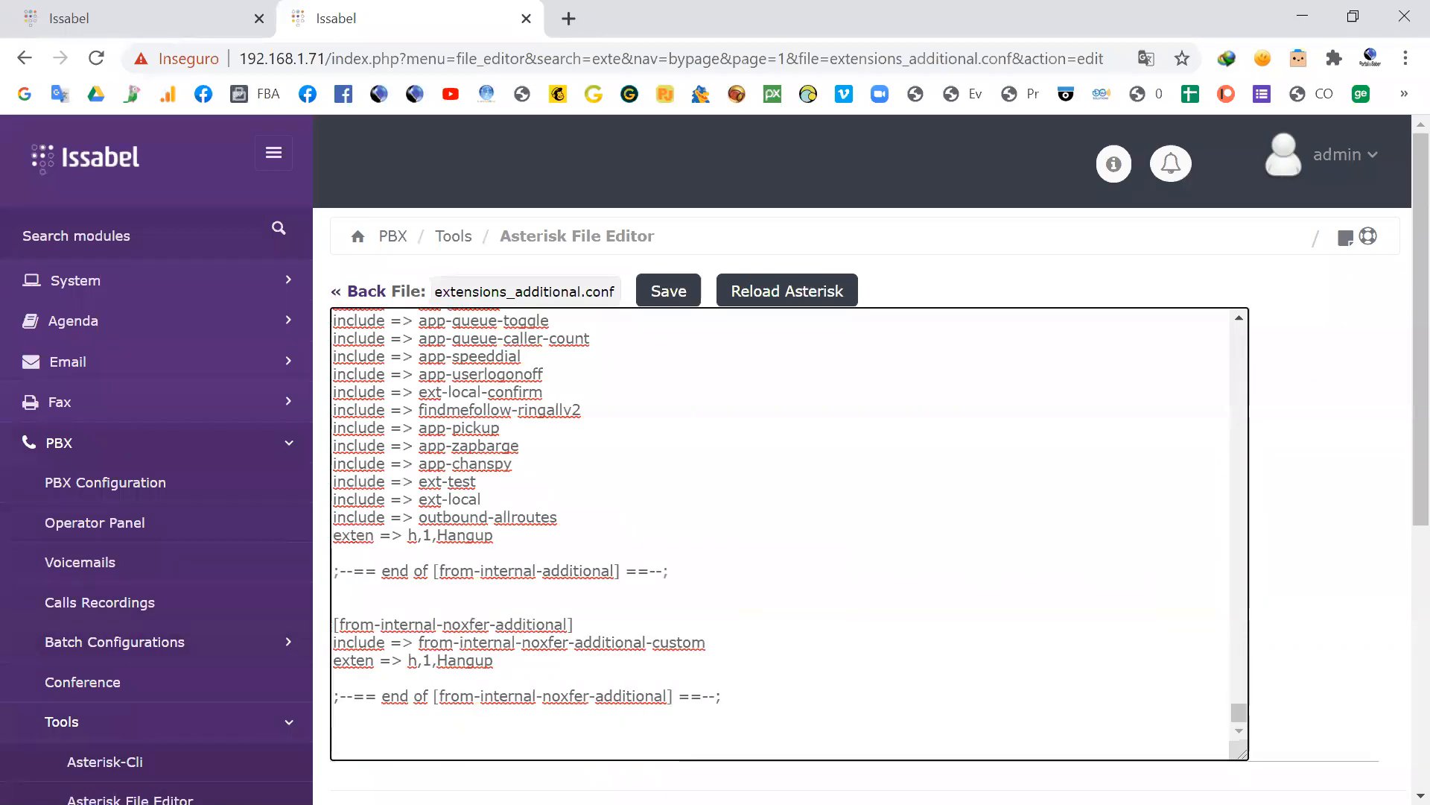
left_click(371, 731)
left_click_drag(1239, 713, 1217, 332)
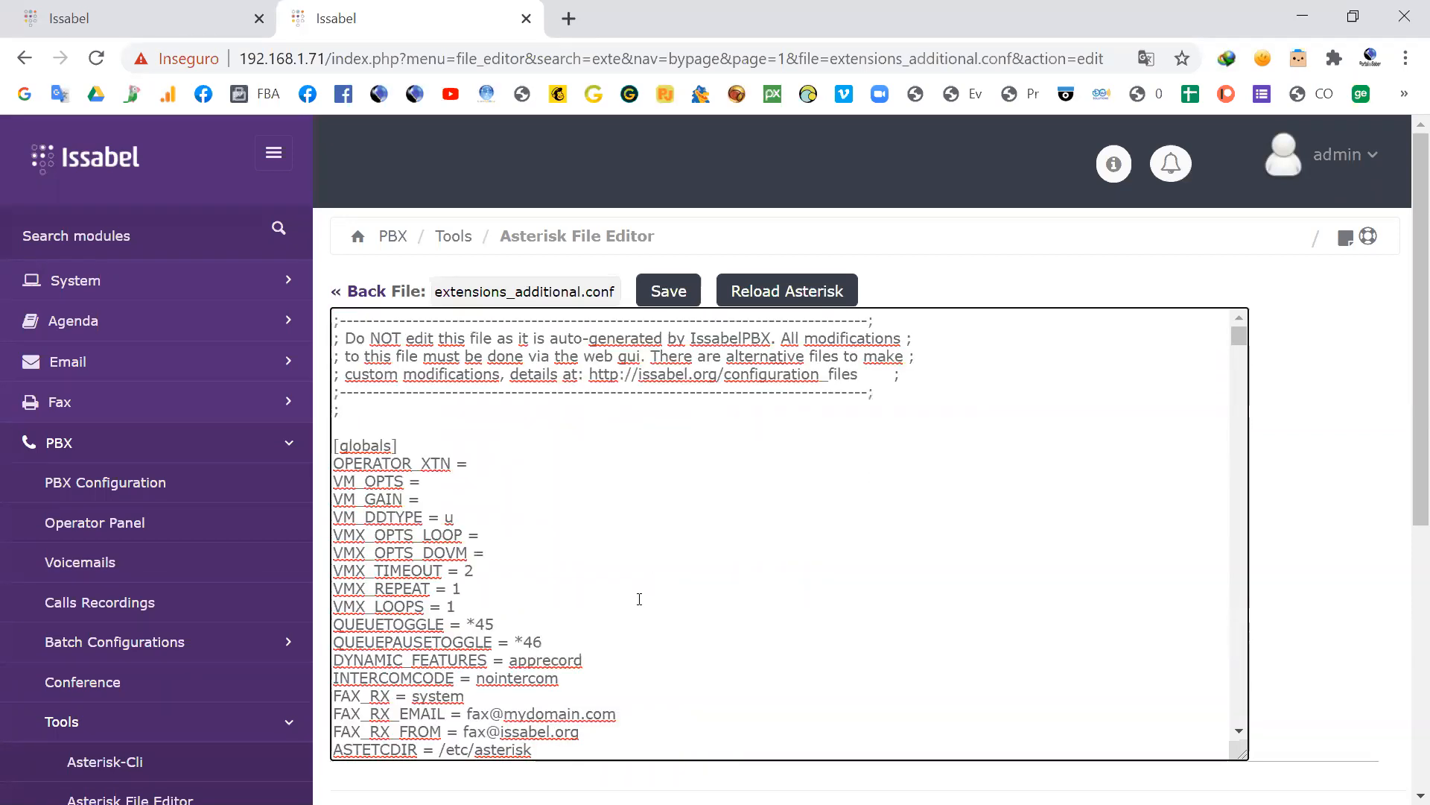
scroll(640, 600, "down", 15)
scroll(639, 608, "up", 15)
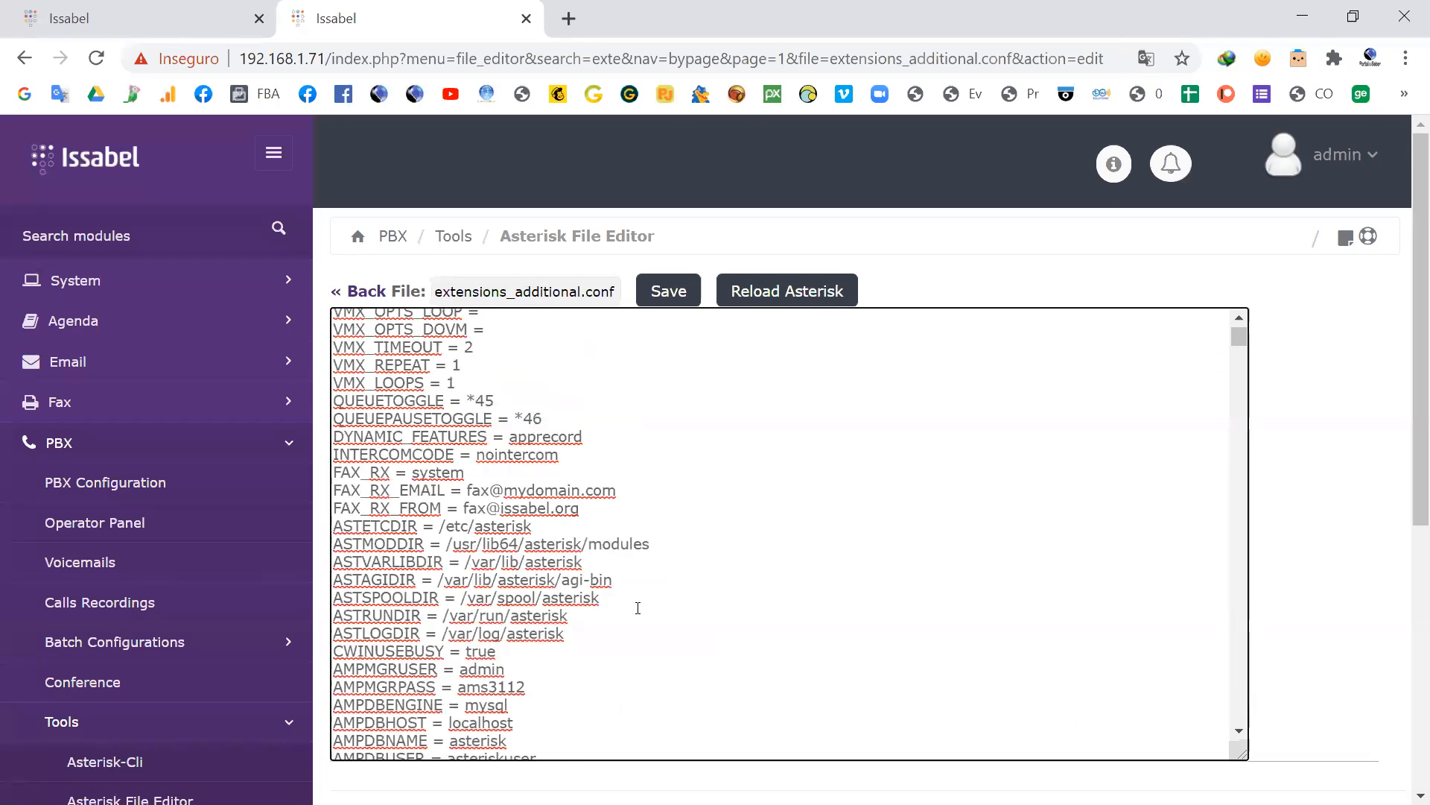
triple_click(337, 445)
Step: Review the contexts following the globals section and highlight the [timeconditions] header
scroll(462, 555, "down", 18)
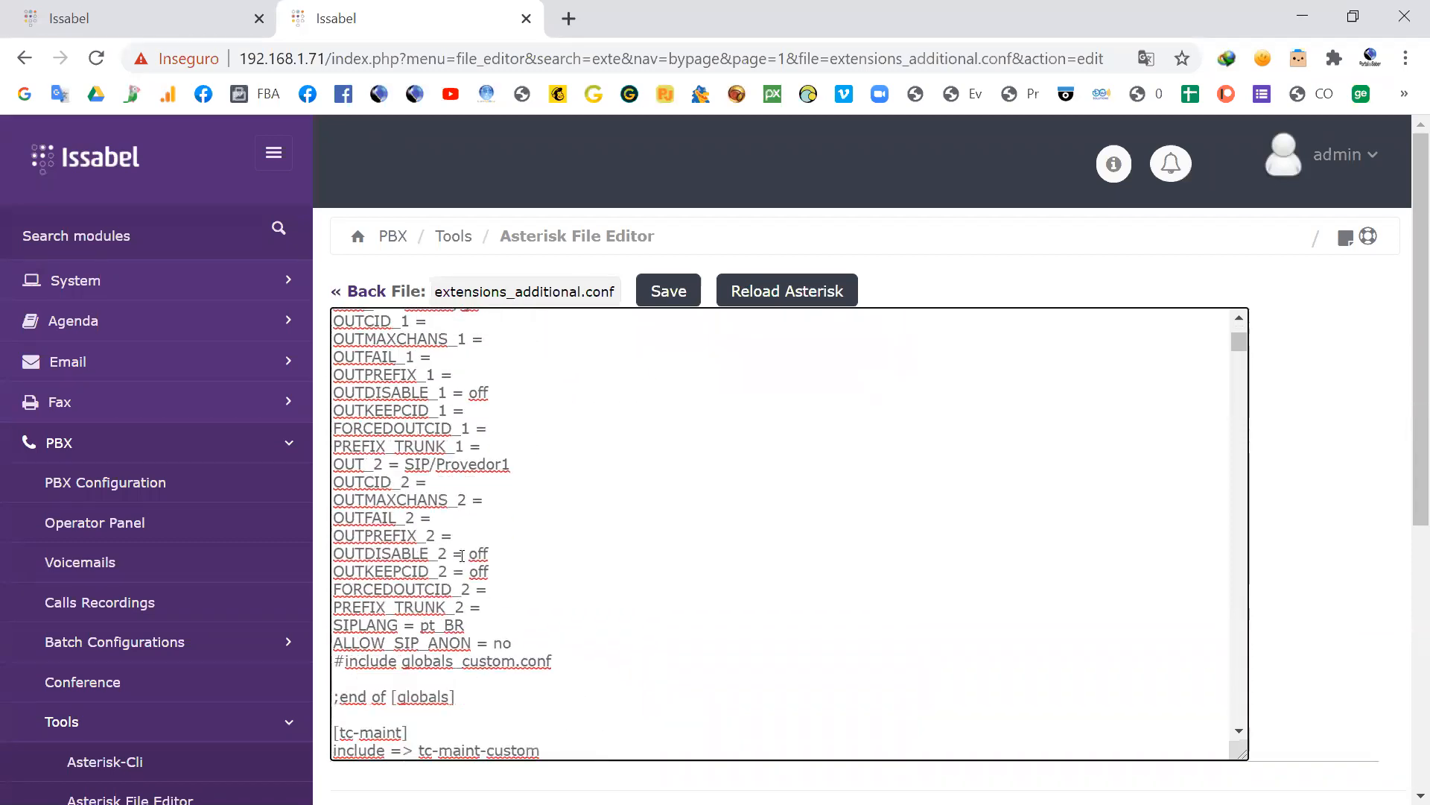
scroll(462, 555, "down", 3)
scroll(393, 575, "down", 20)
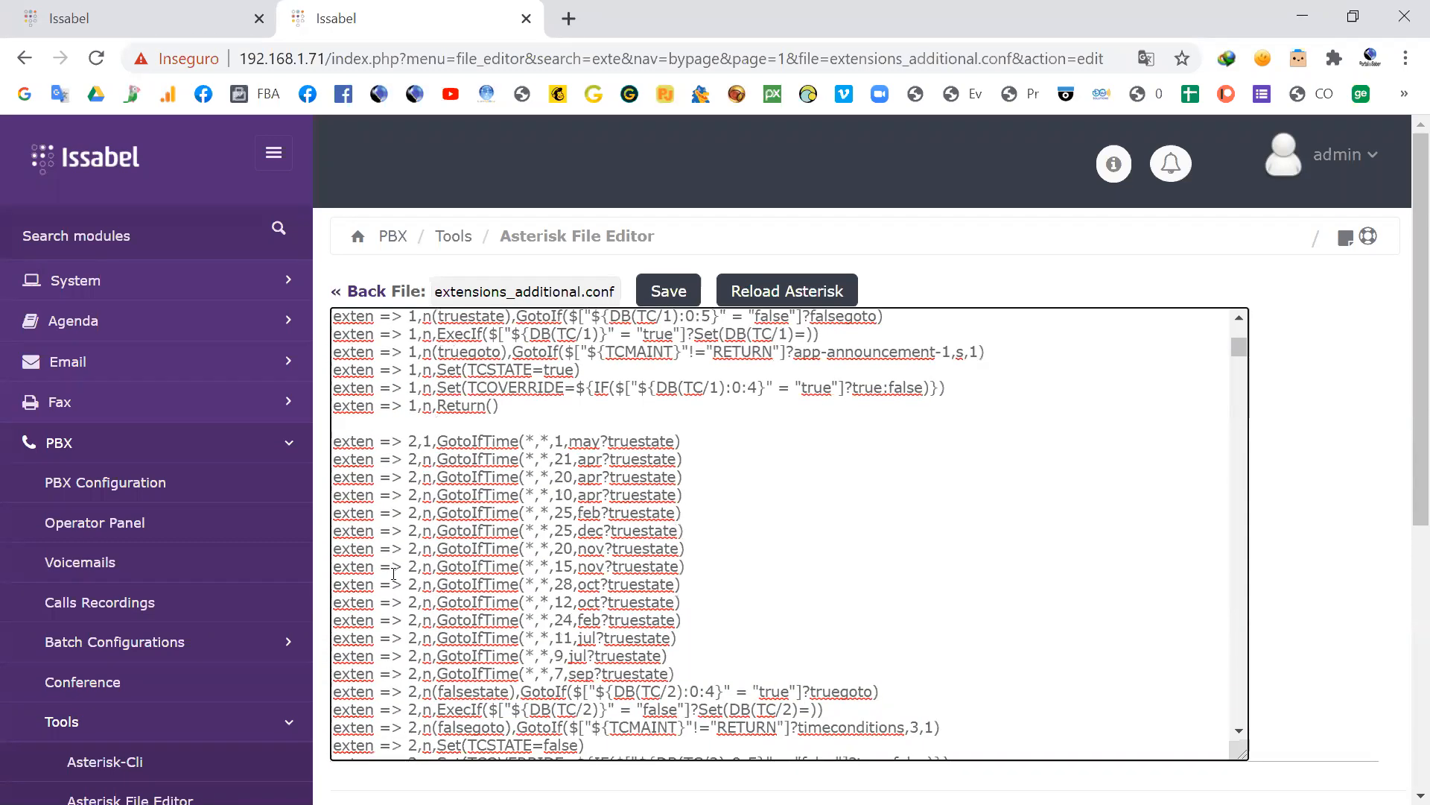
scroll(384, 557, "down", 4)
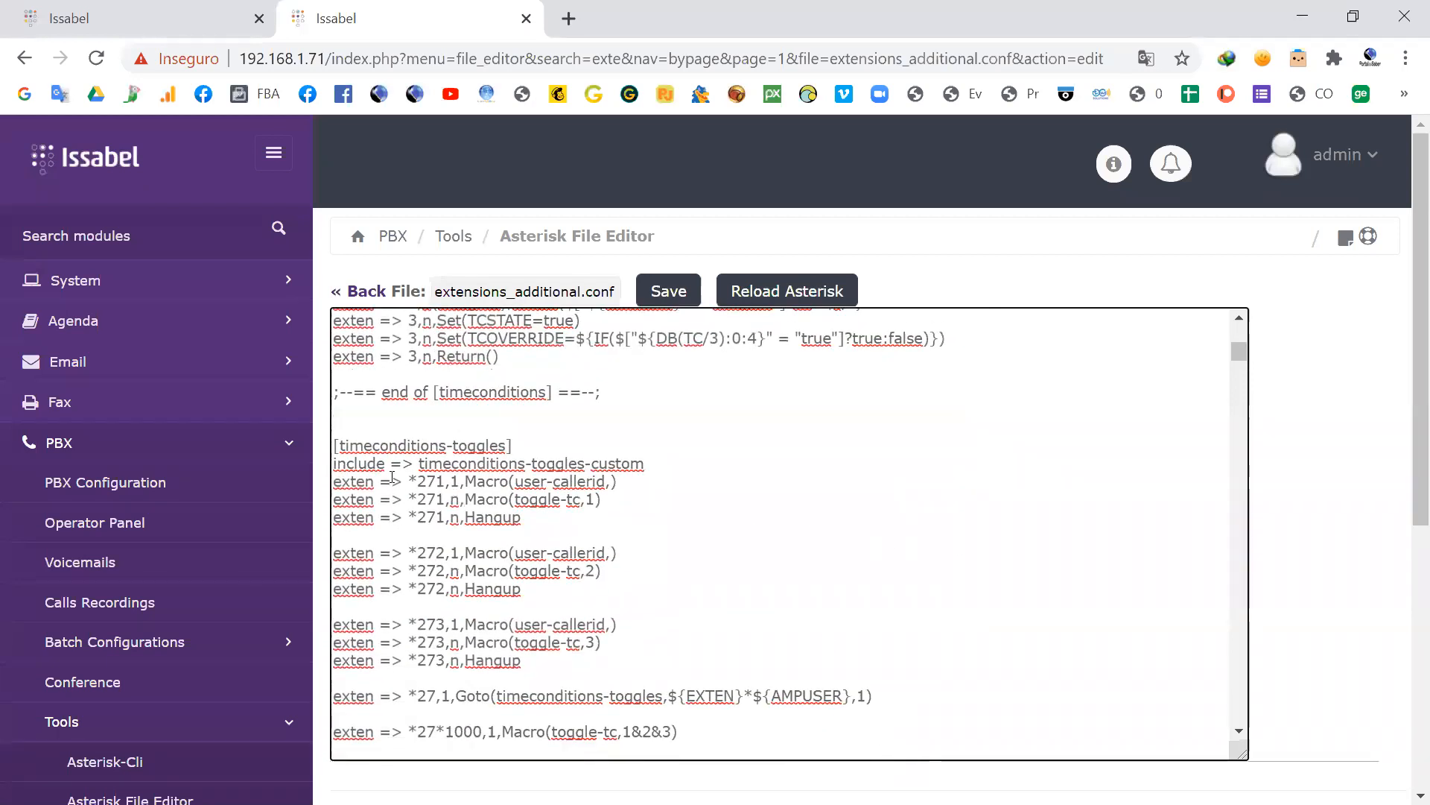
scroll(389, 490, "up", 15)
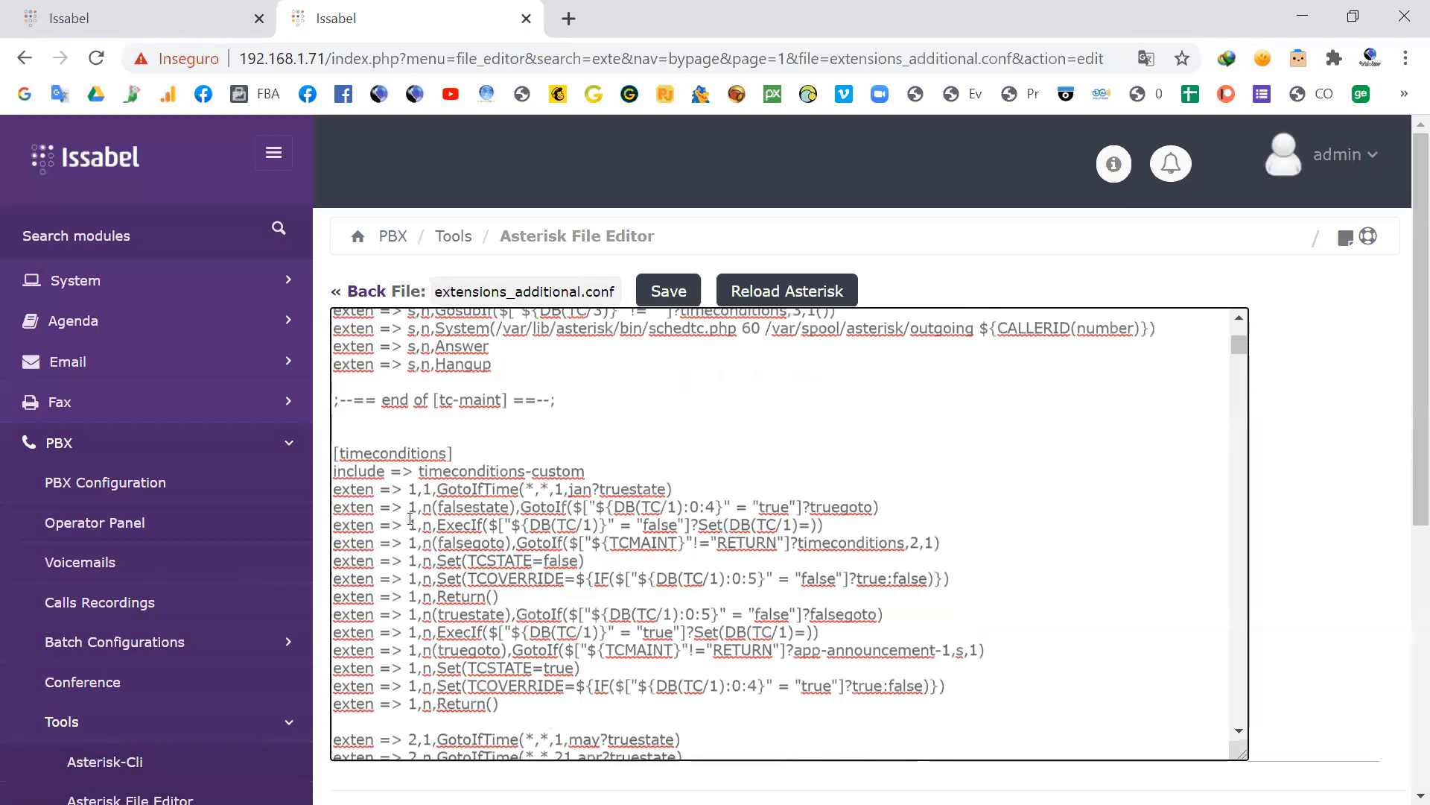
left_click_drag(453, 491, 333, 490)
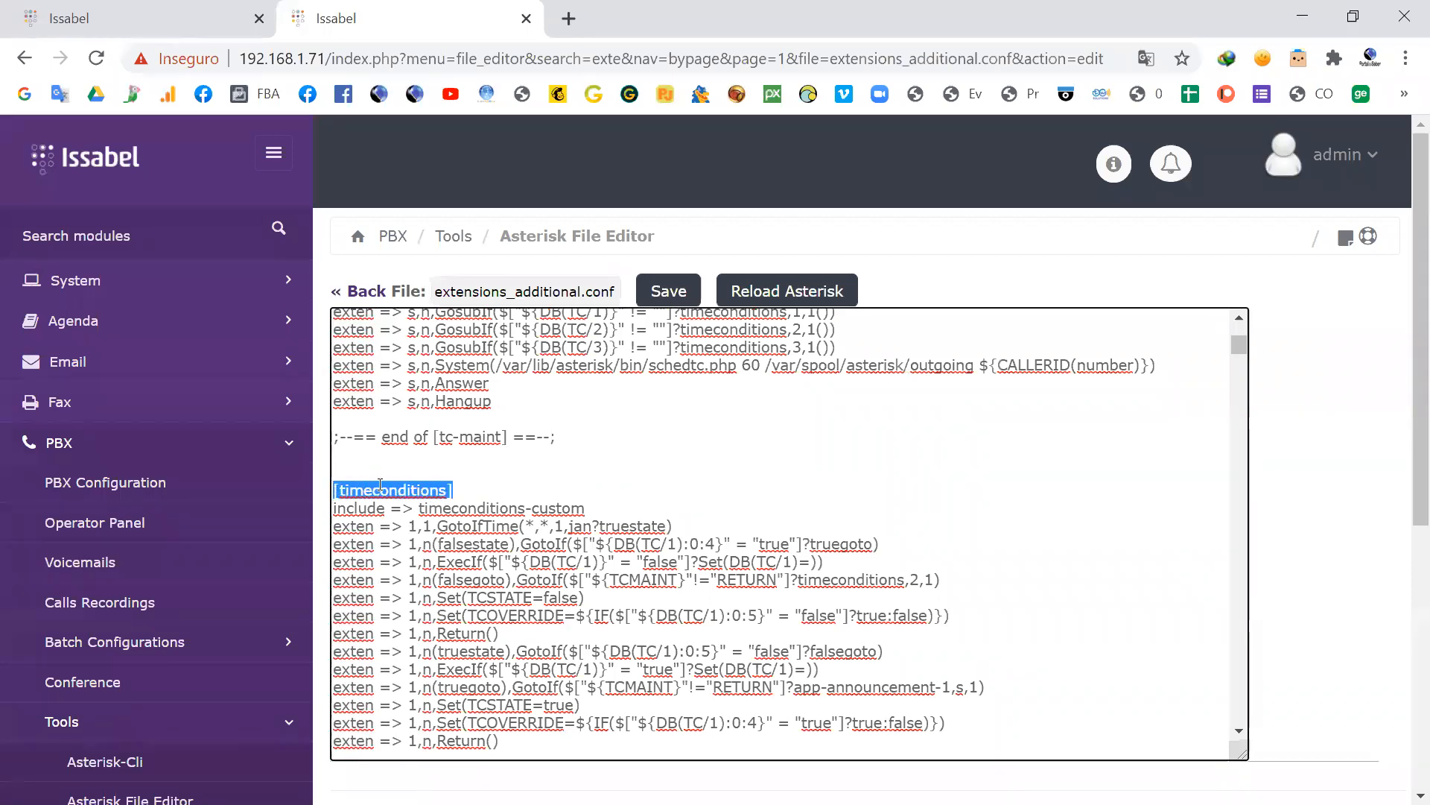
left_click(464, 489)
Step: Examine the [timeconditions] entries and highlight the [timeconditions-toggles] header that follows them
scroll(465, 499, "down", 10)
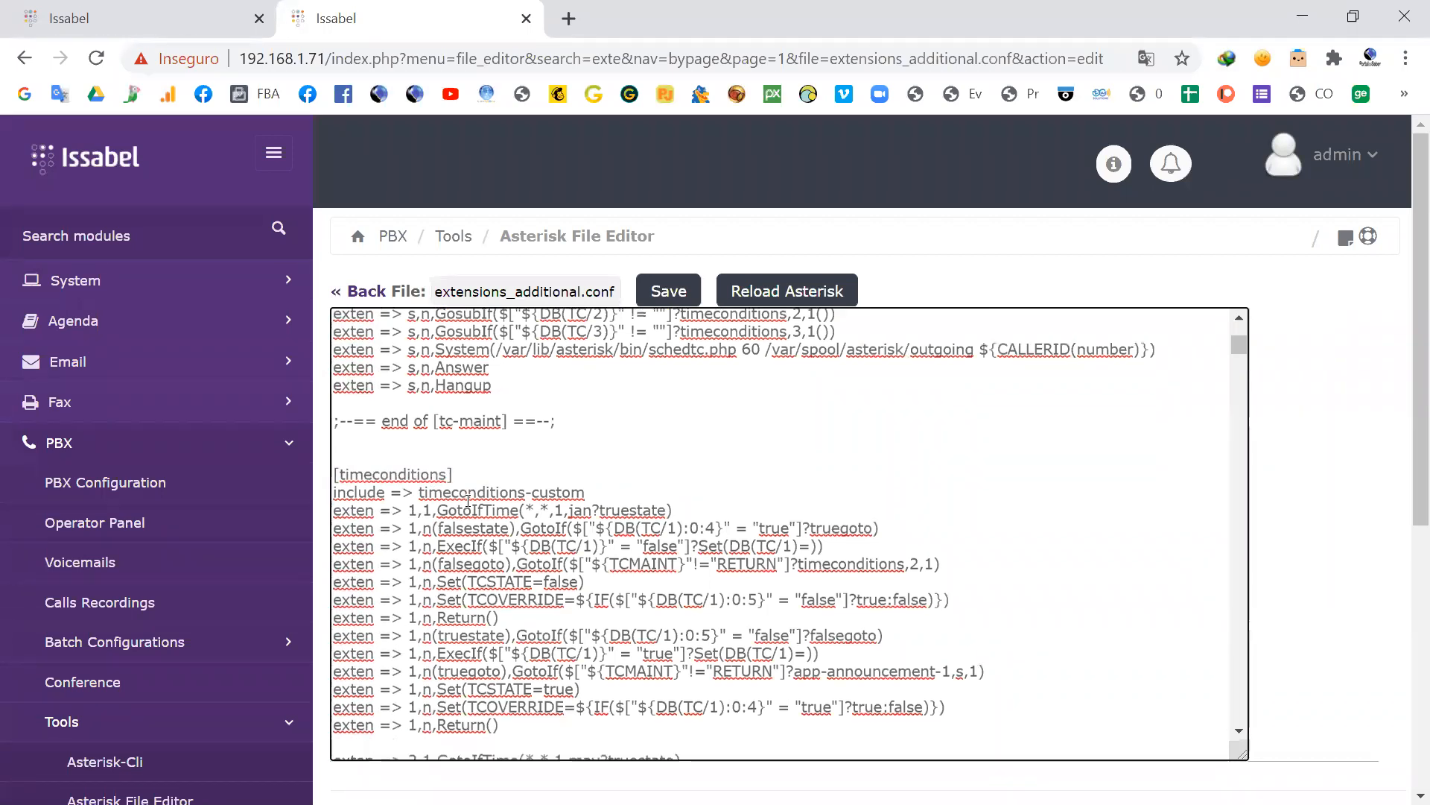
scroll(467, 507, "down", 5)
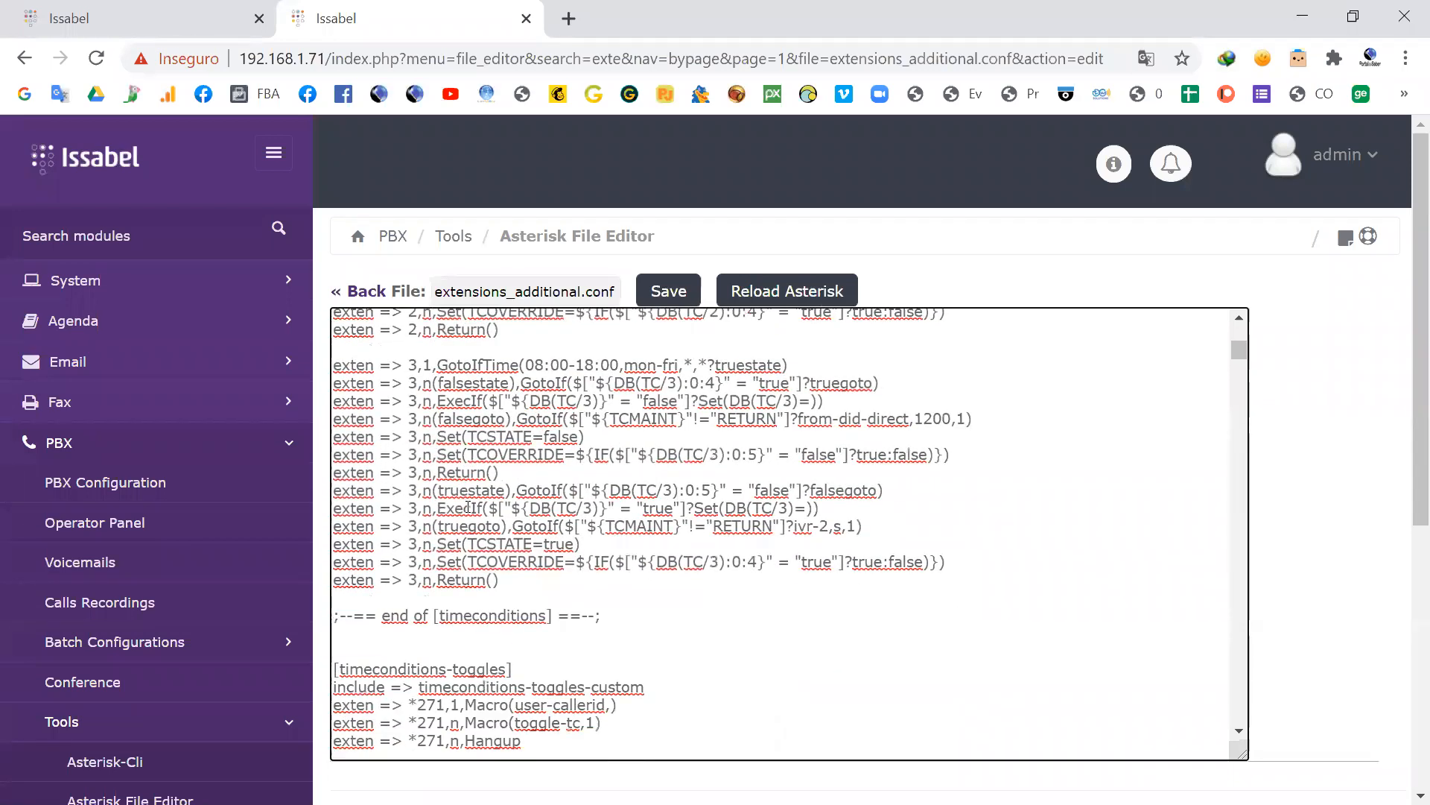
scroll(417, 581, "down", 2)
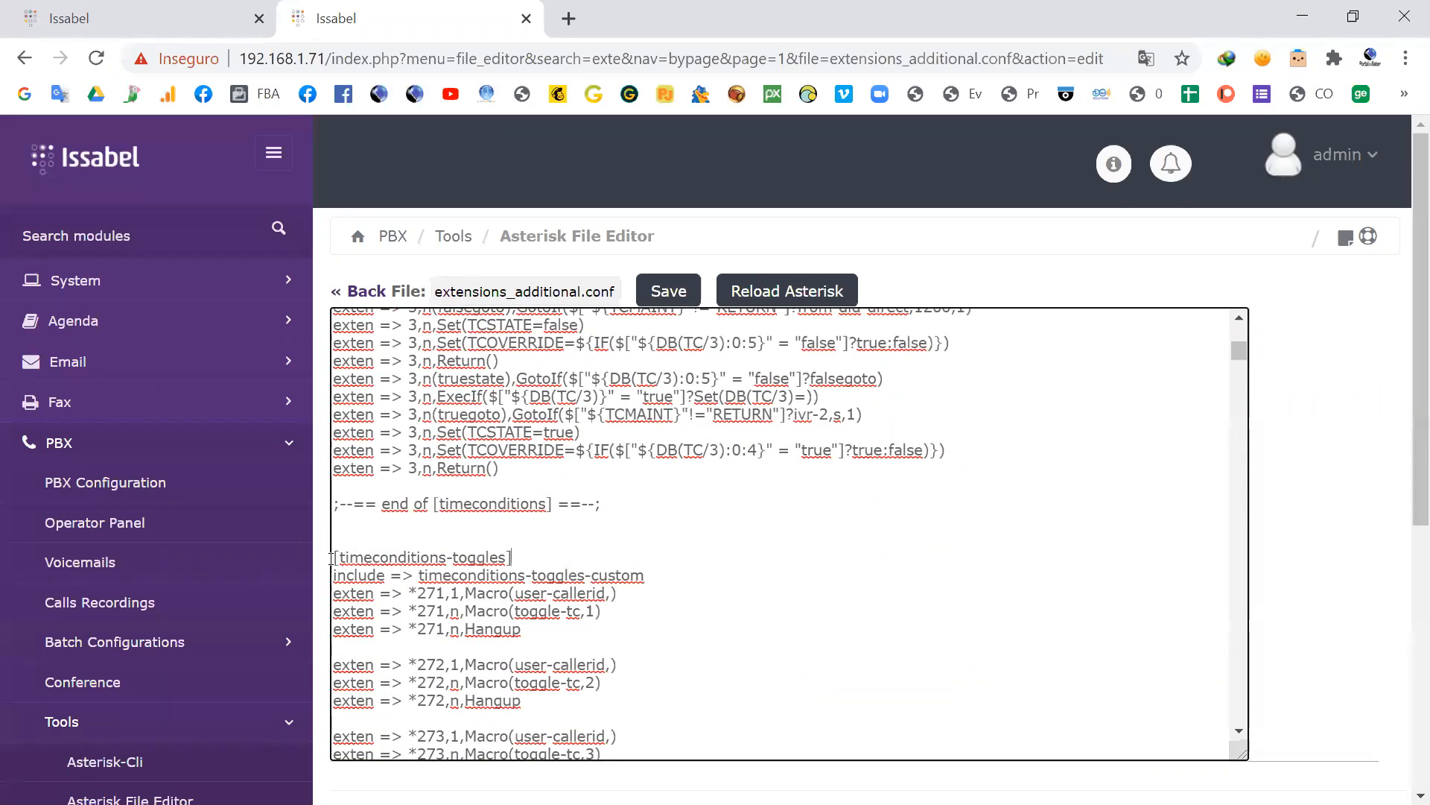
left_click_drag(331, 558, 512, 558)
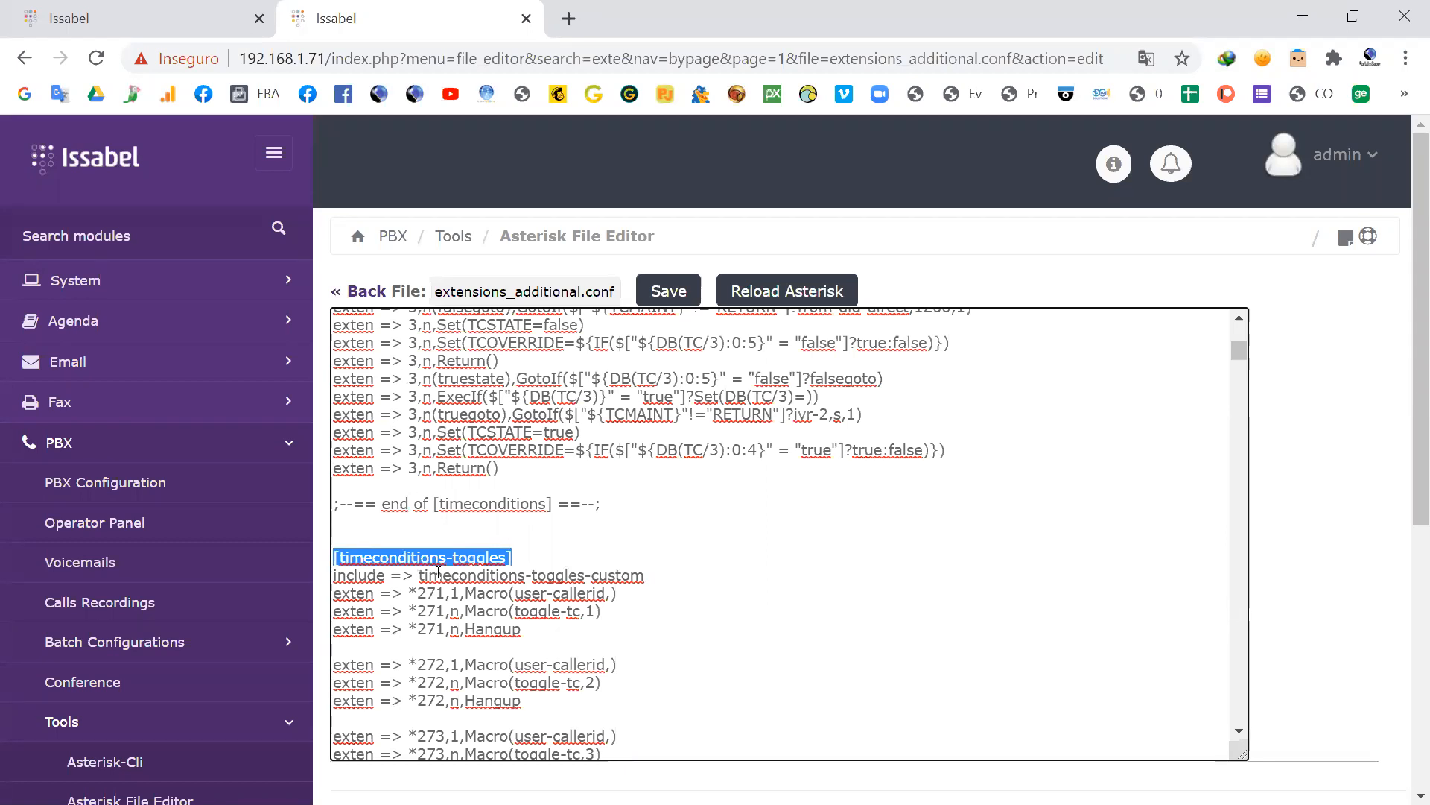
left_click(475, 559)
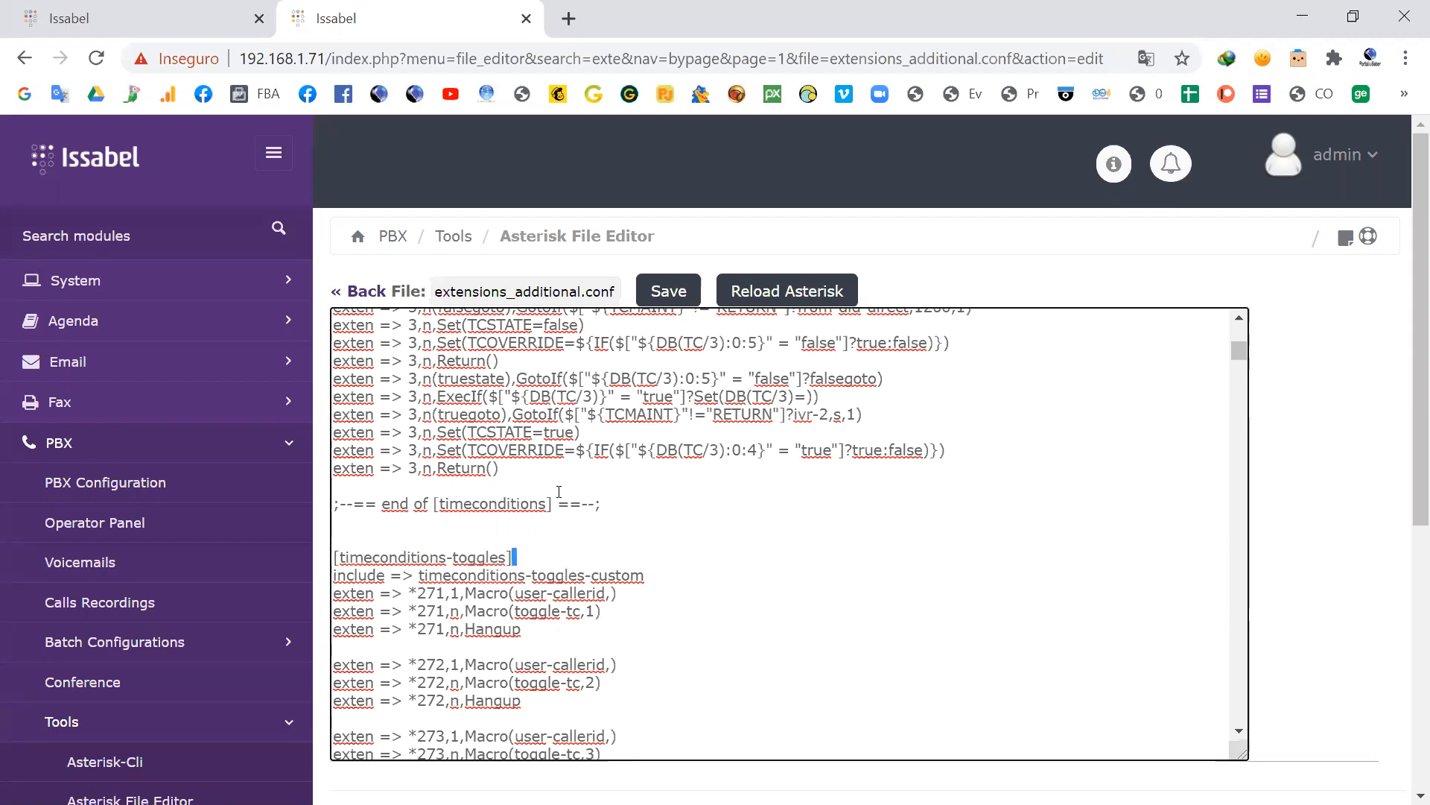
Step: Highlight the full comment line ";--== end of [timeconditions] ==--;" that closes the time conditions context
left_click(620, 504)
left_click_drag(468, 493, 339, 504)
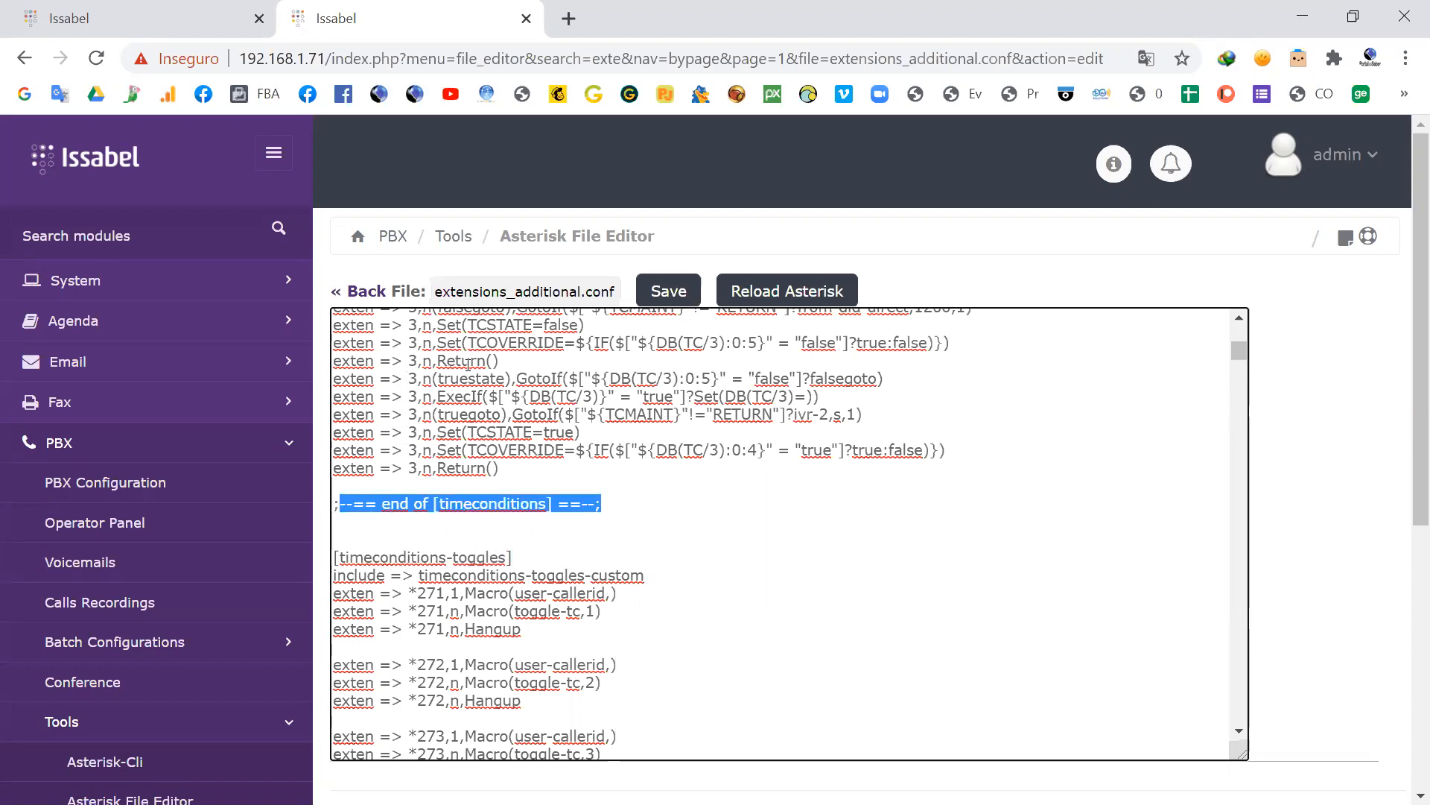
left_click(479, 521)
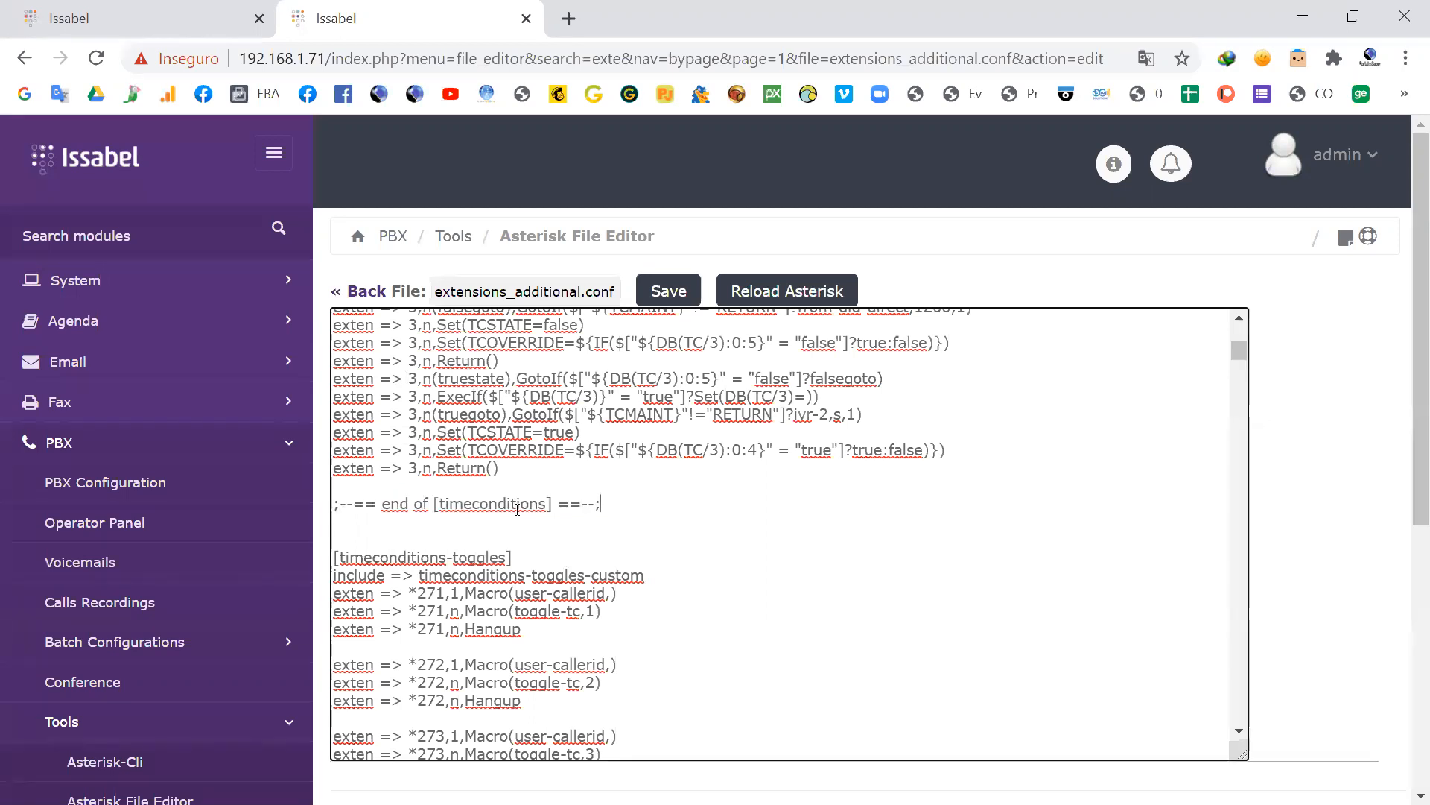
left_click_drag(602, 504, 330, 513)
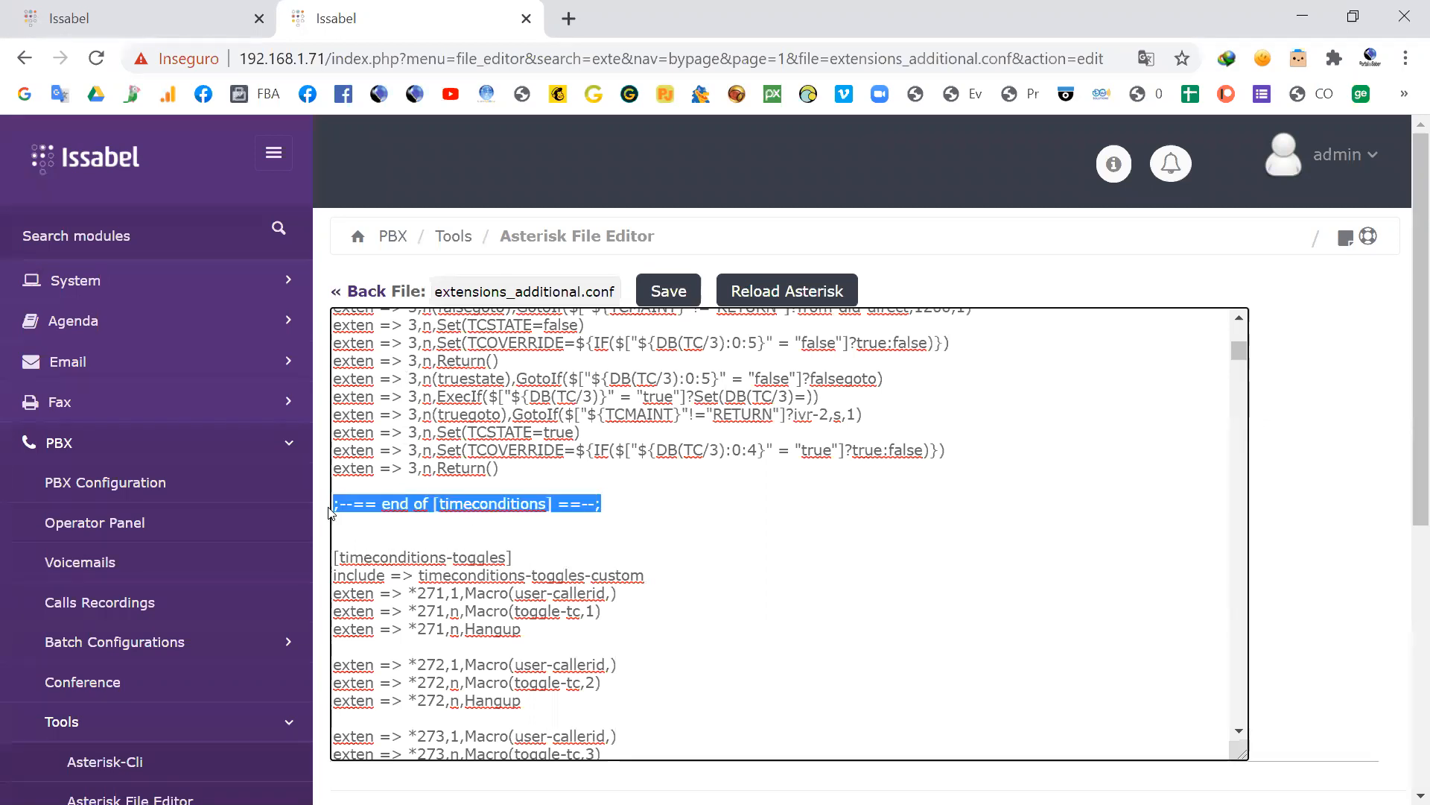
left_click(368, 506)
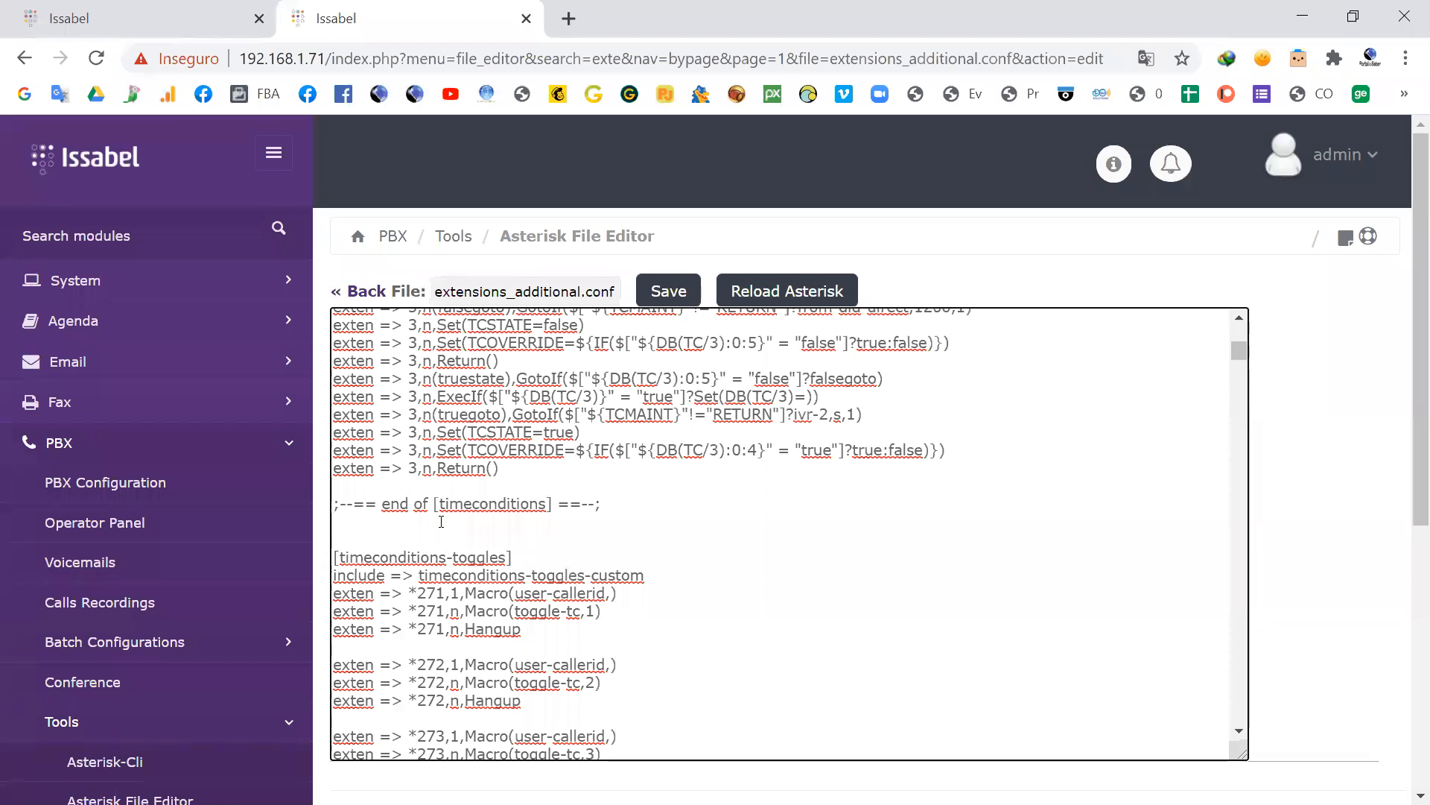
Step: Return to the start of extensions_additional.conf and highlight the [globals] header above the variable list
scroll(446, 529, "up", 10)
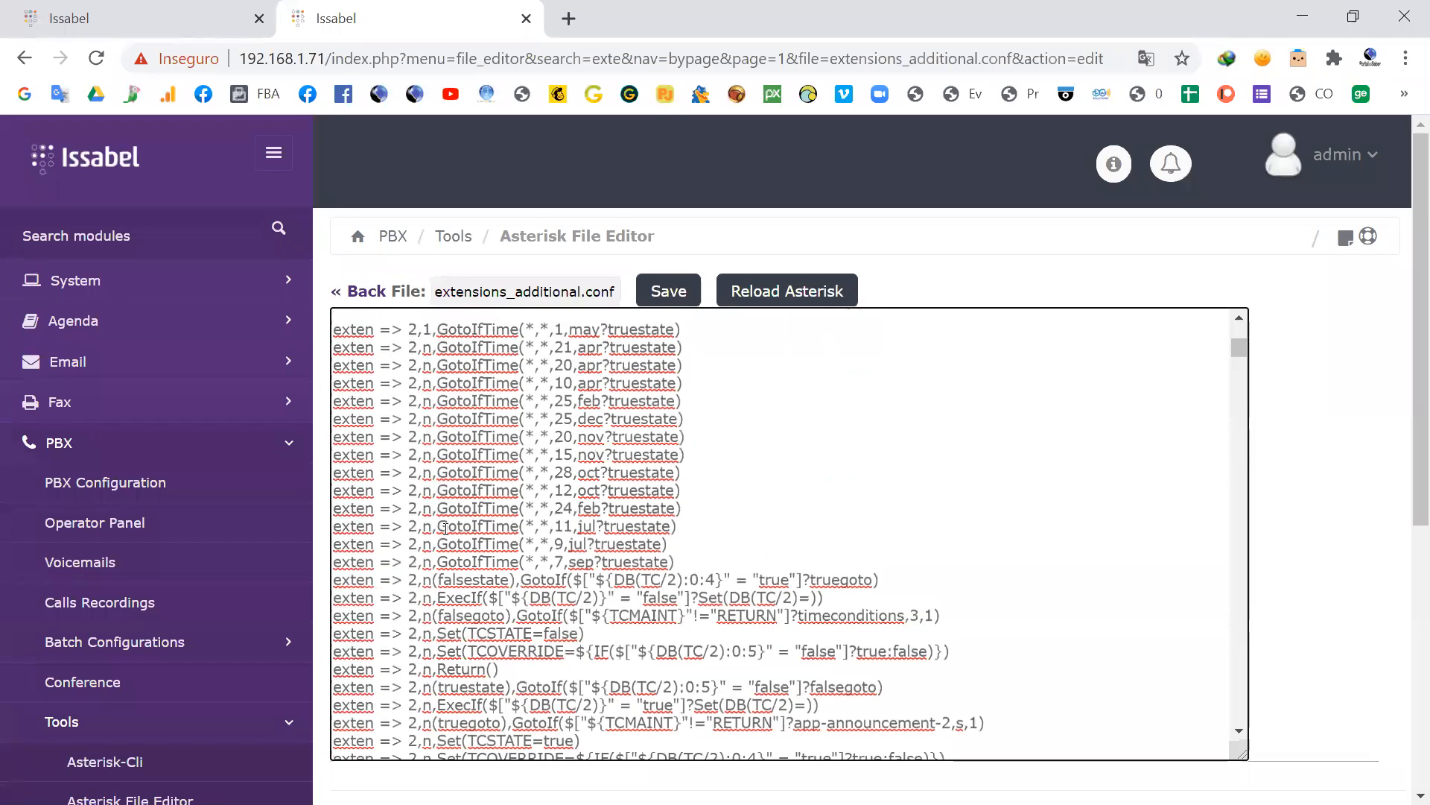
left_click_drag(1240, 351, 1245, 323)
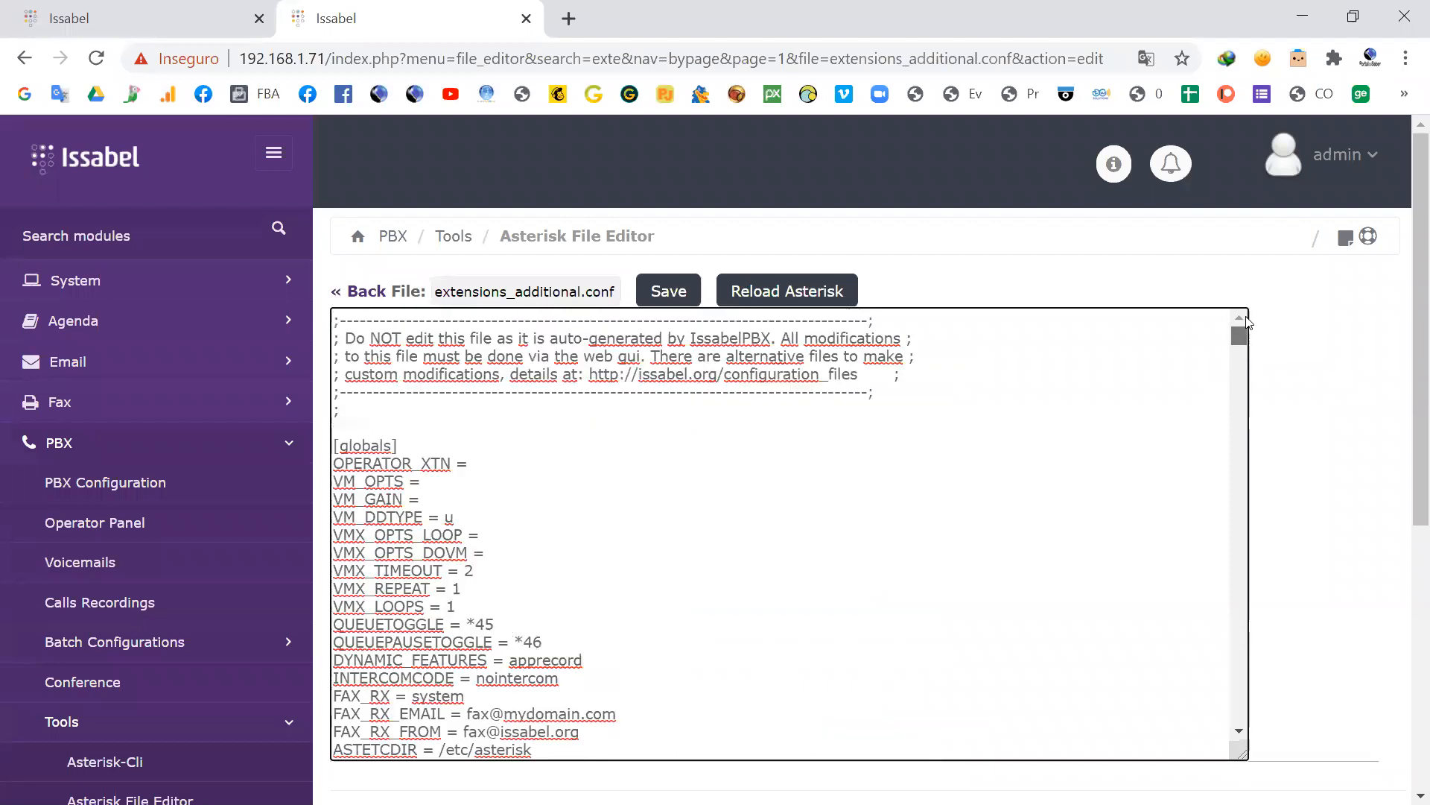
scroll(511, 489, "down", 2)
scroll(488, 477, "up", 2)
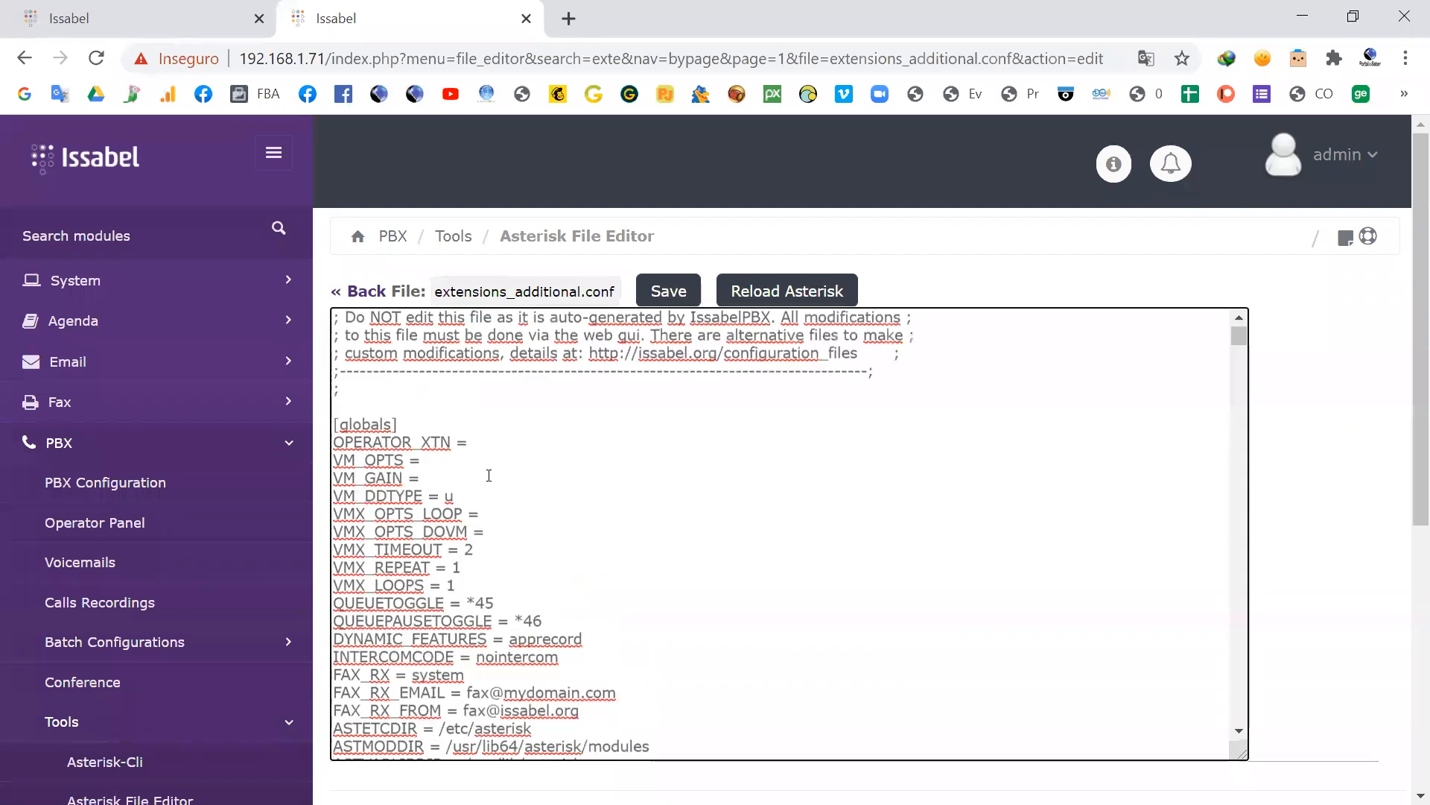
triple_click(336, 445)
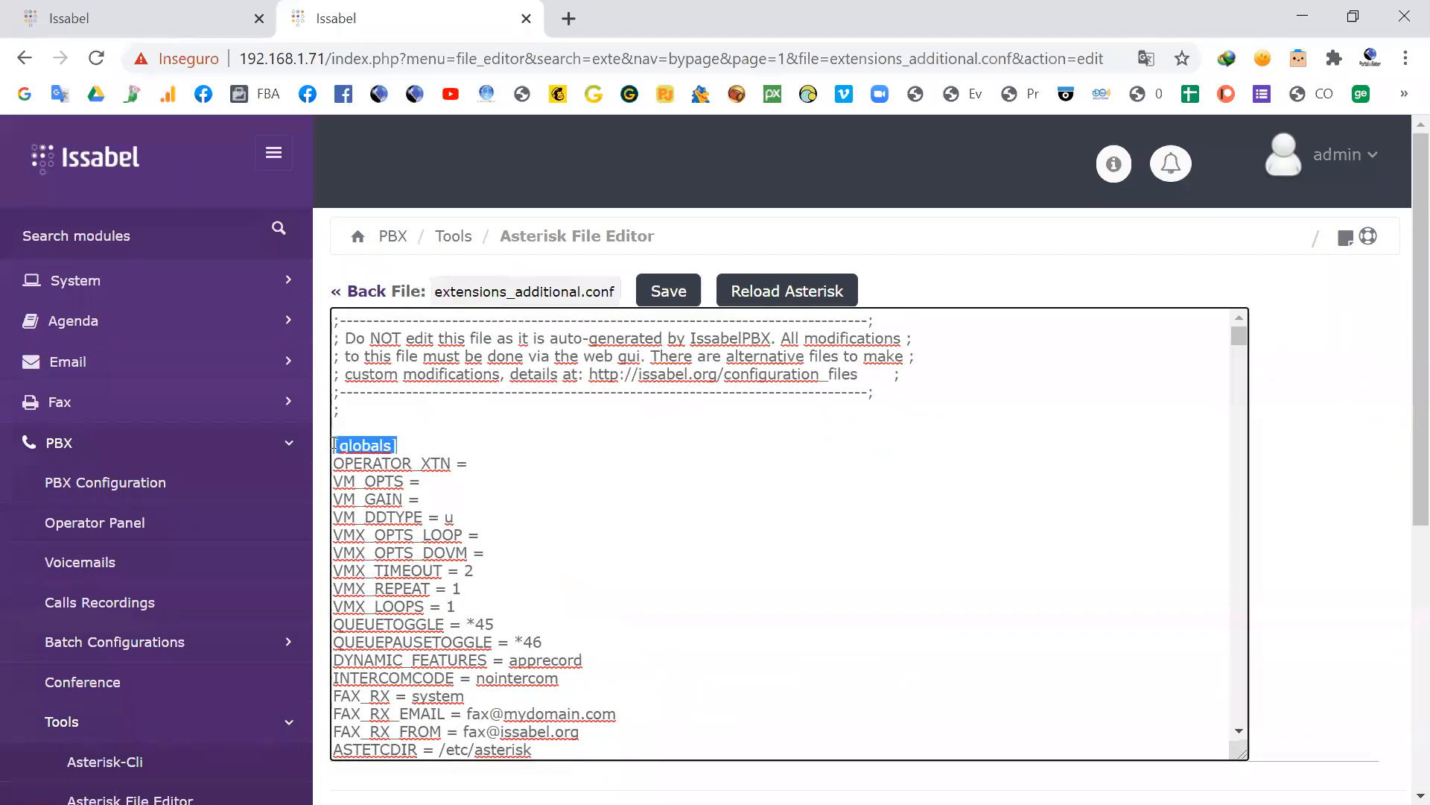
left_click(400, 497)
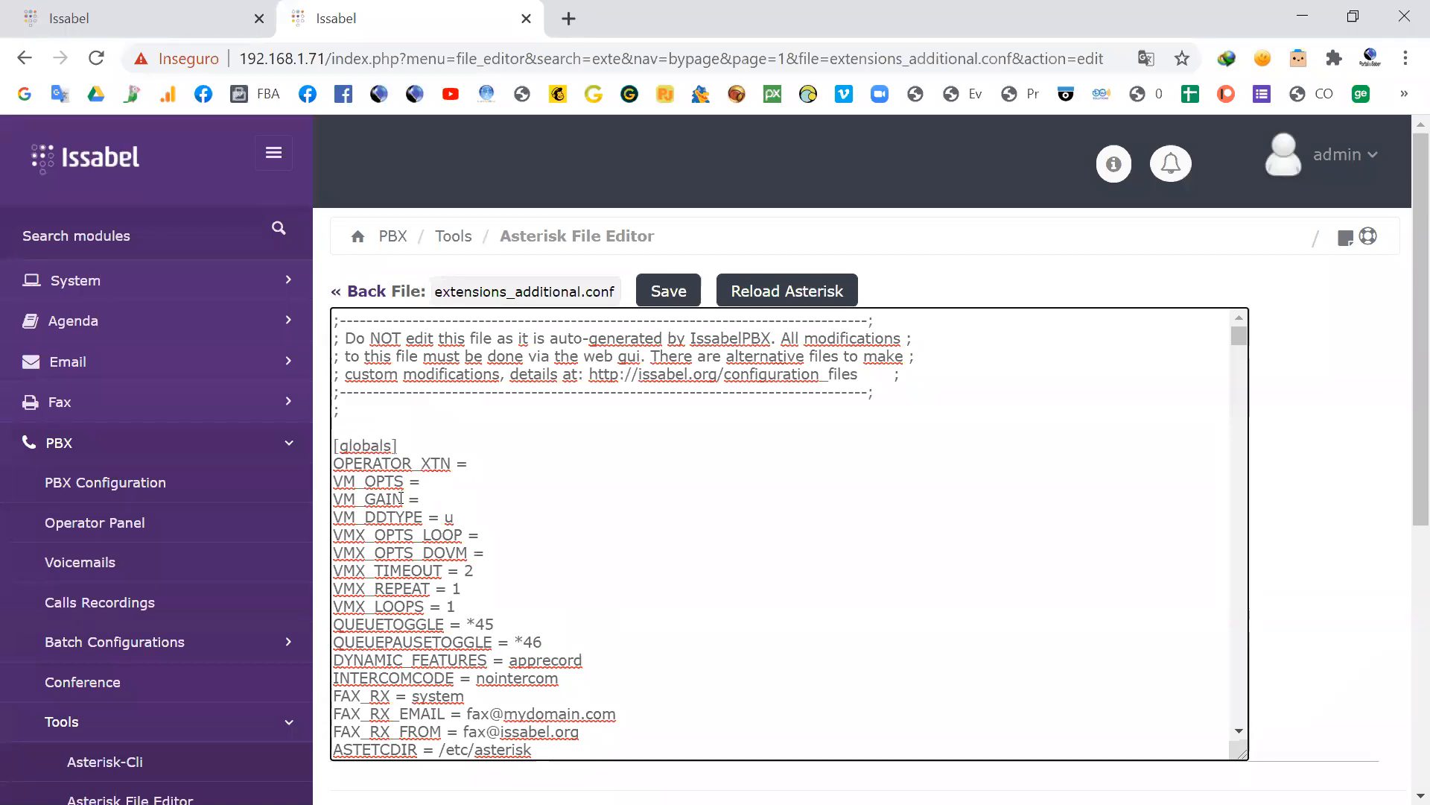
Step: Find where global variables are used in [macro-systemrecording], highlighting ASTVARLIBDIR in the rm command and AMPUSER in the RECFILE line
key("alt+Tab")
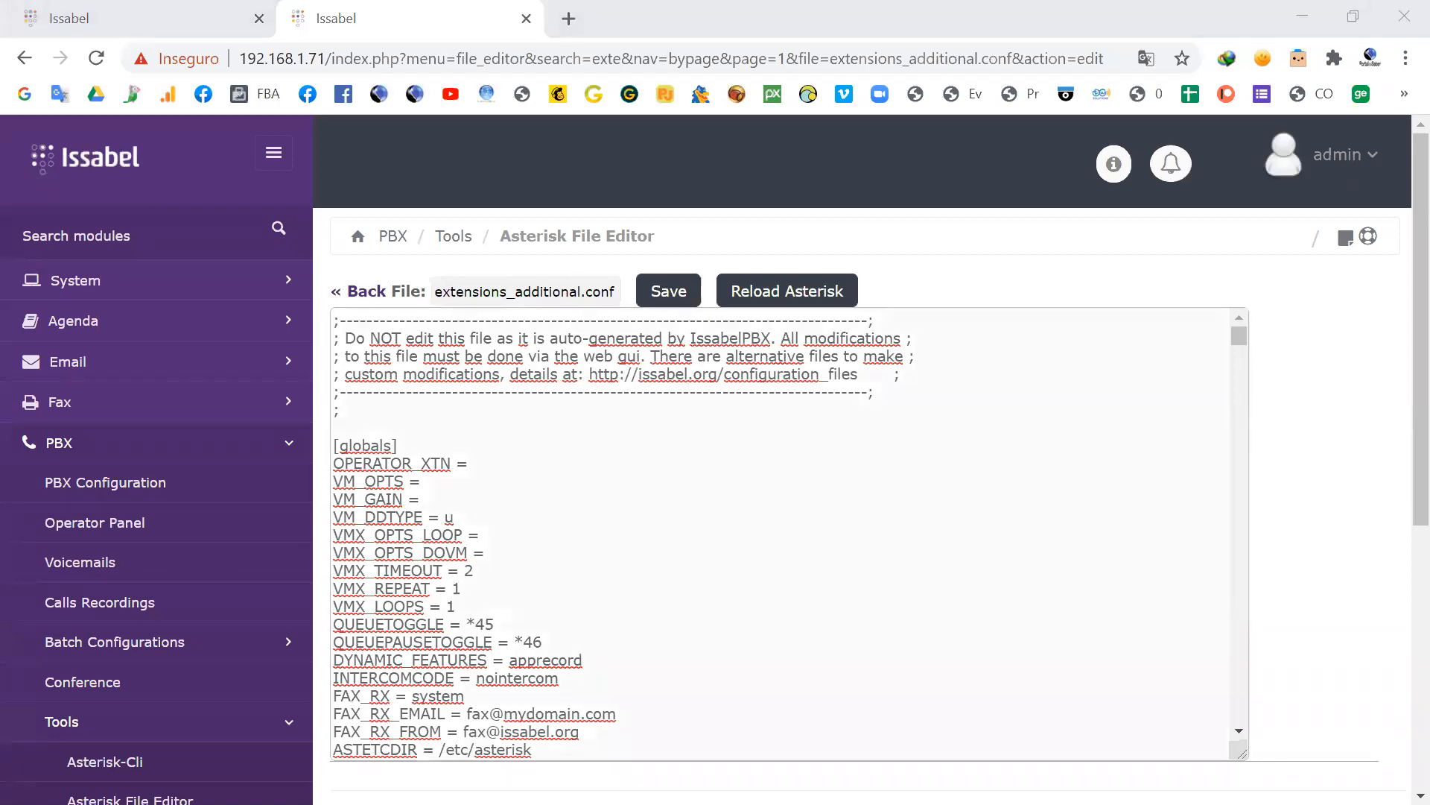
scroll(380, 473, "down", 5)
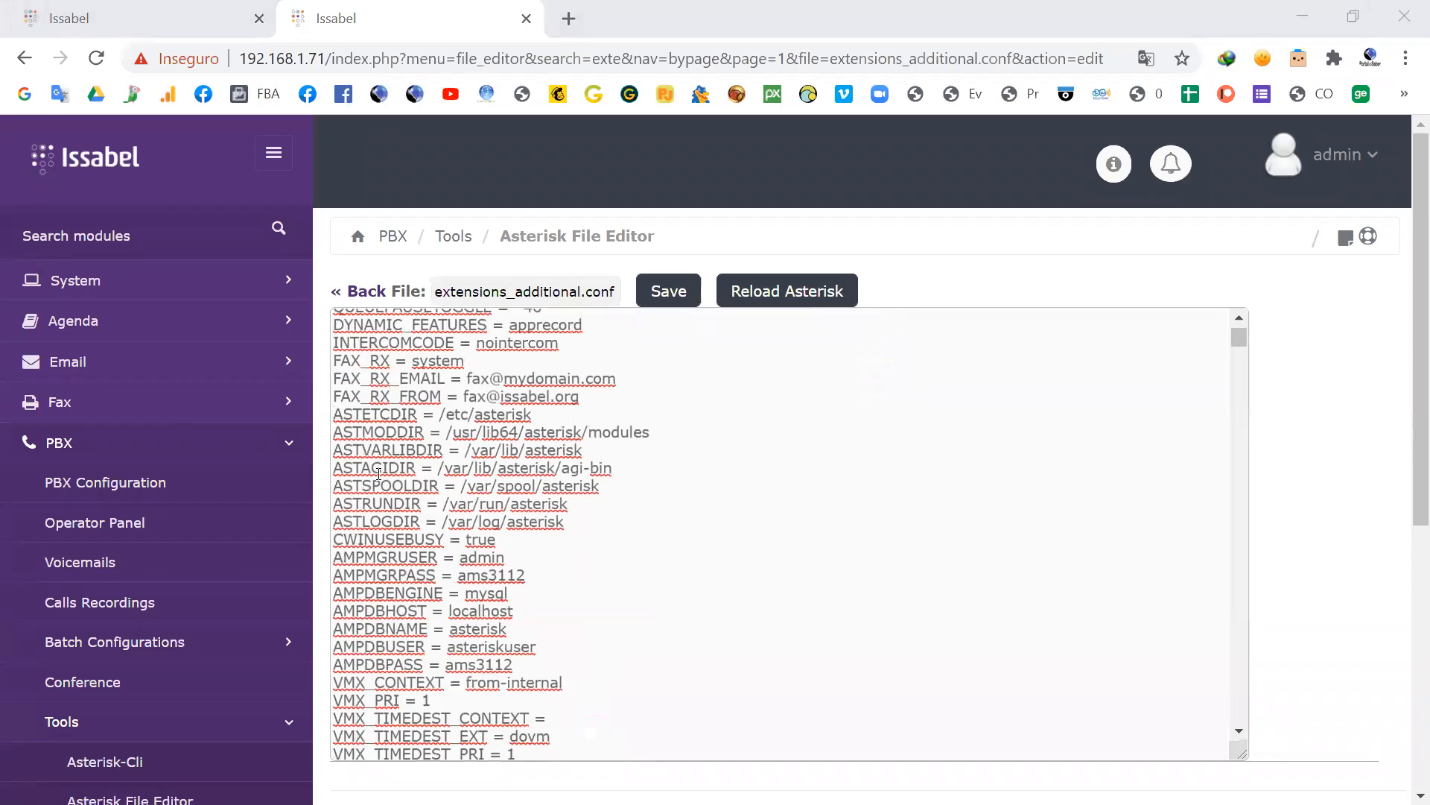
scroll(380, 473, "down", 20)
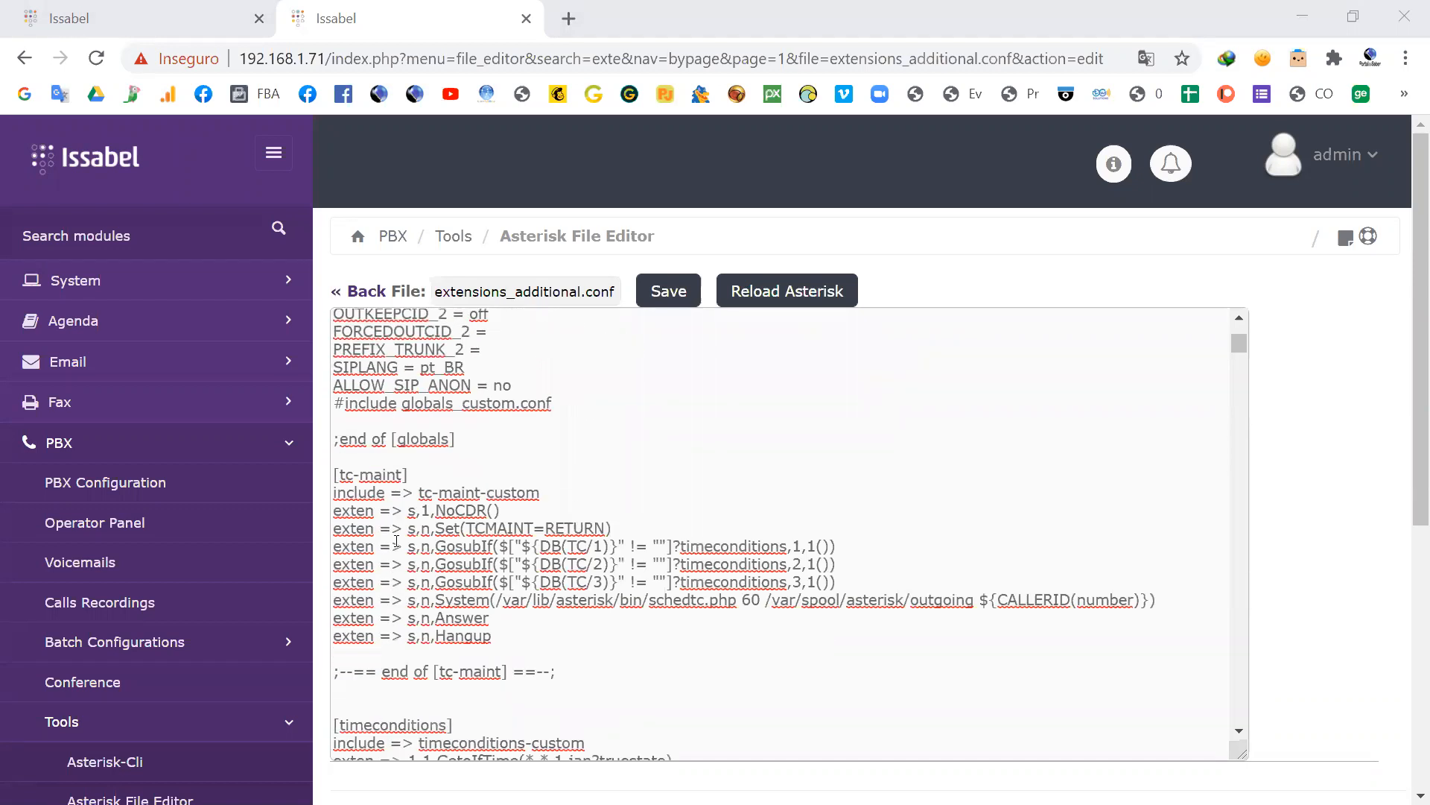
scroll(397, 541, "down", 2)
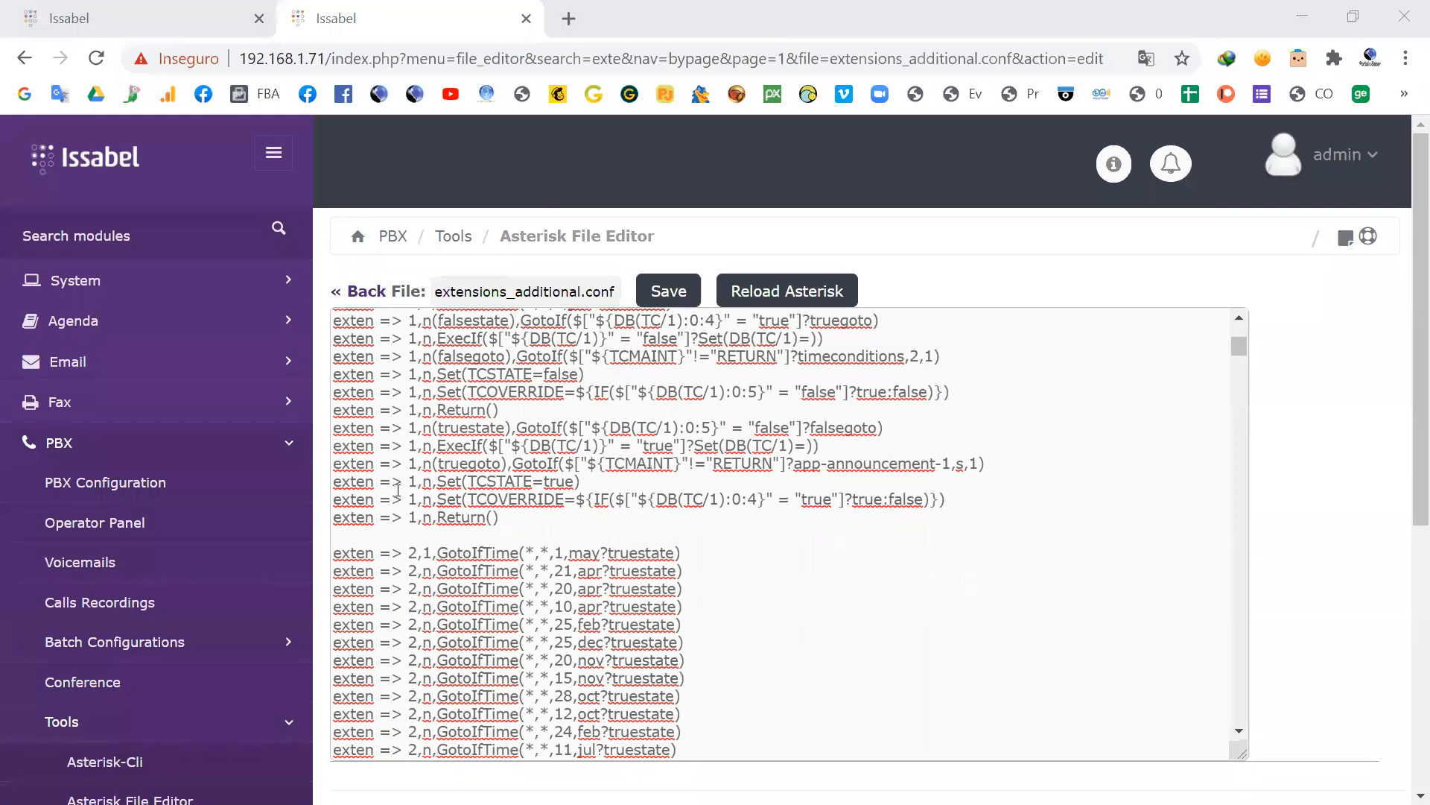
scroll(617, 468, "up", 8)
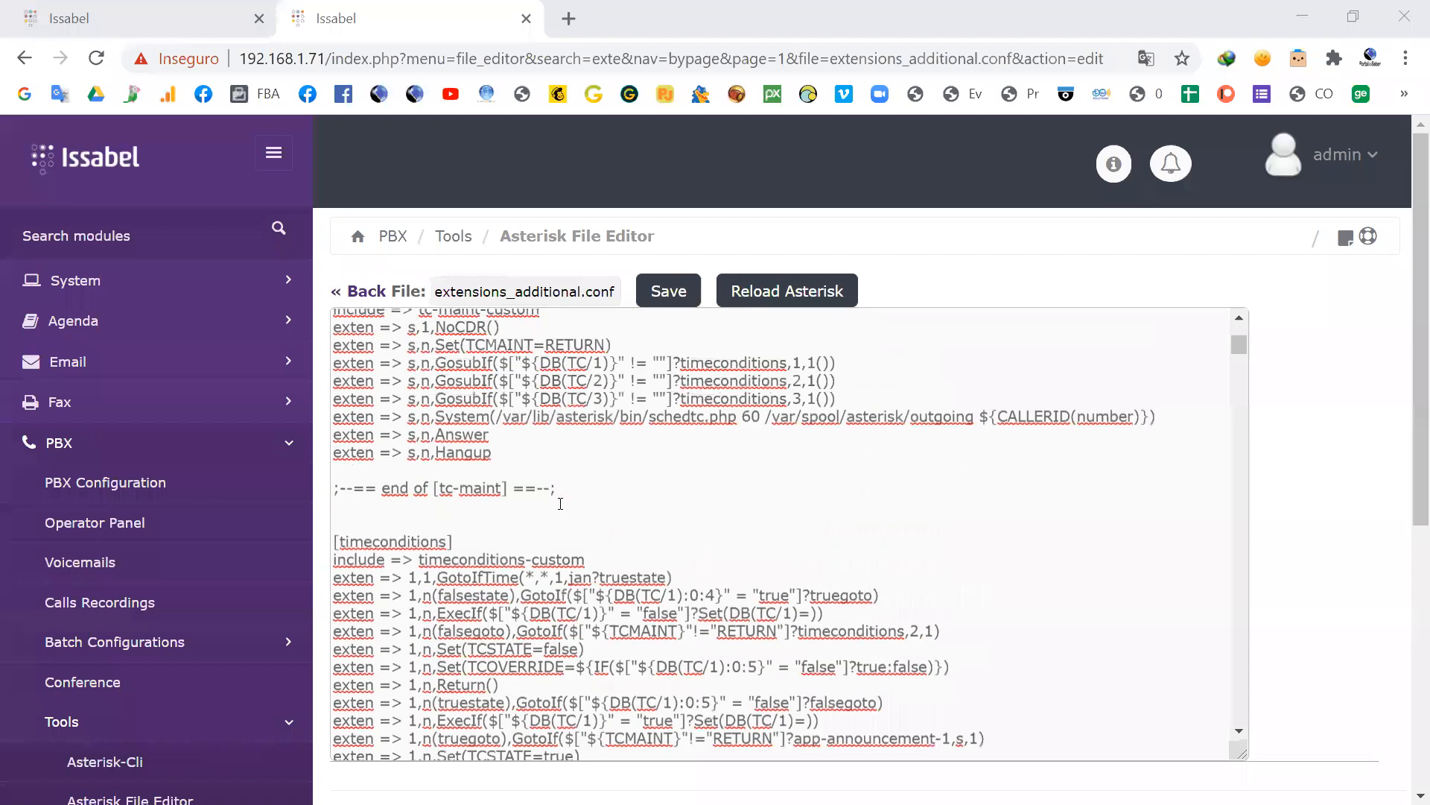
scroll(418, 447, "down", 6)
scroll(418, 447, "down", 15)
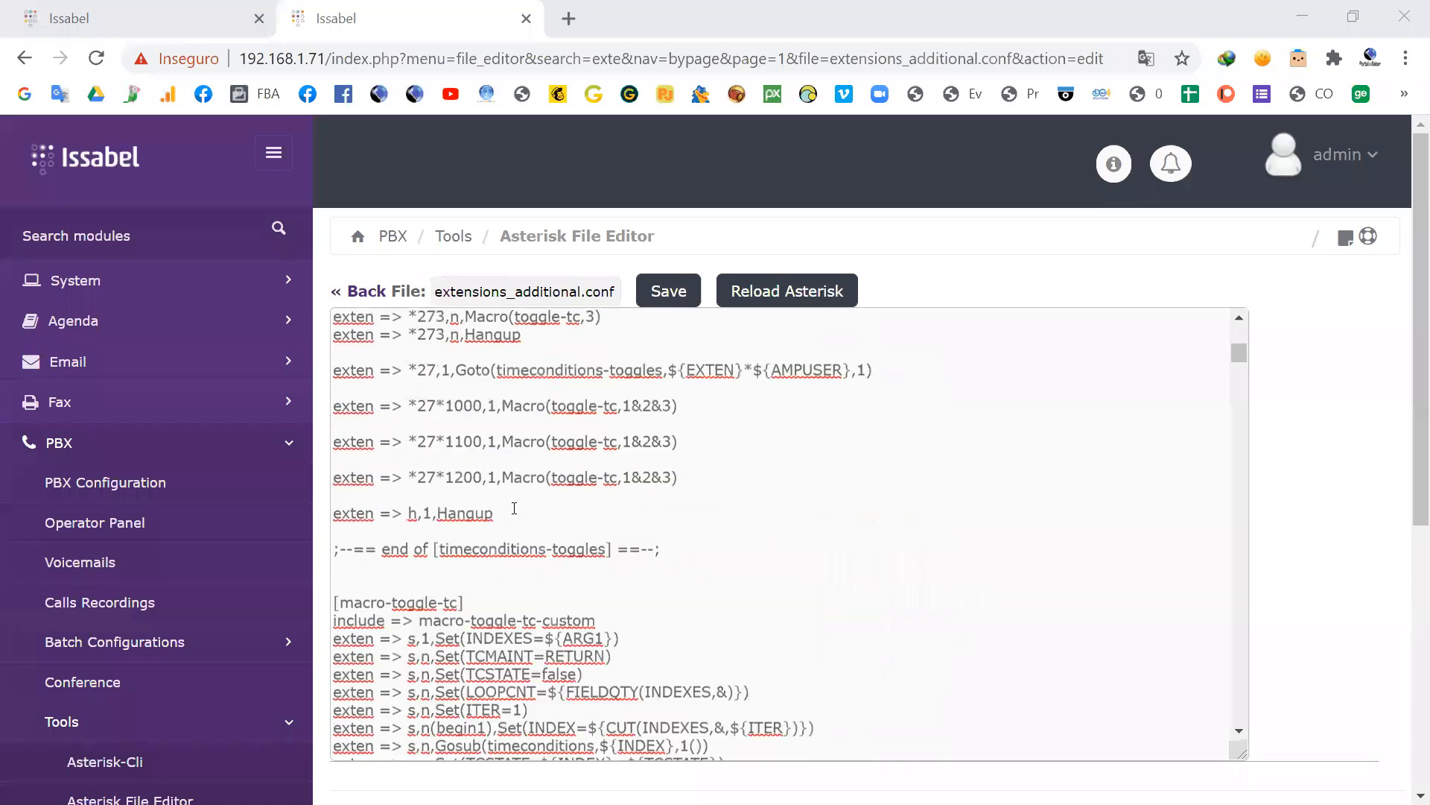
scroll(539, 536, "down", 10)
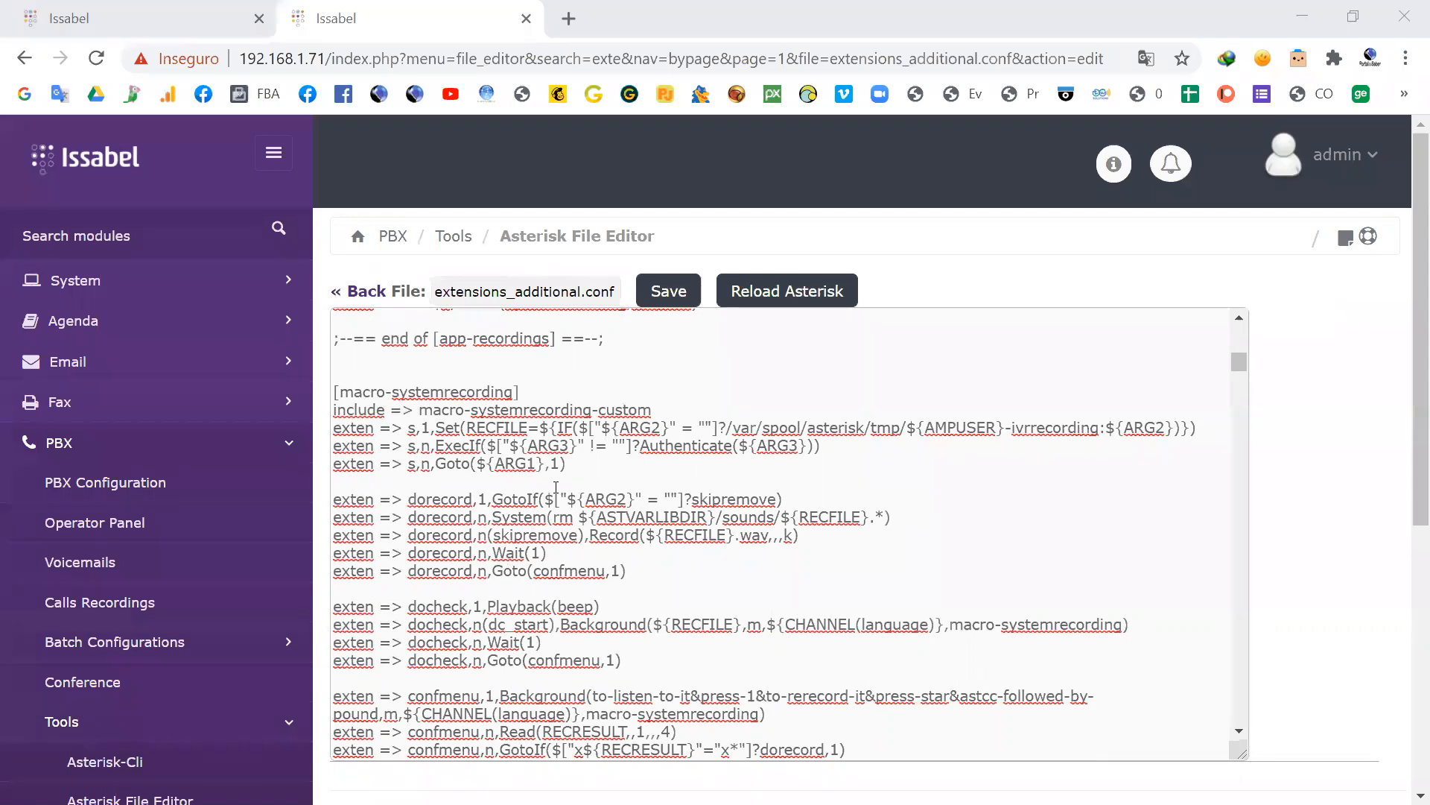
left_click_drag(600, 516, 710, 515)
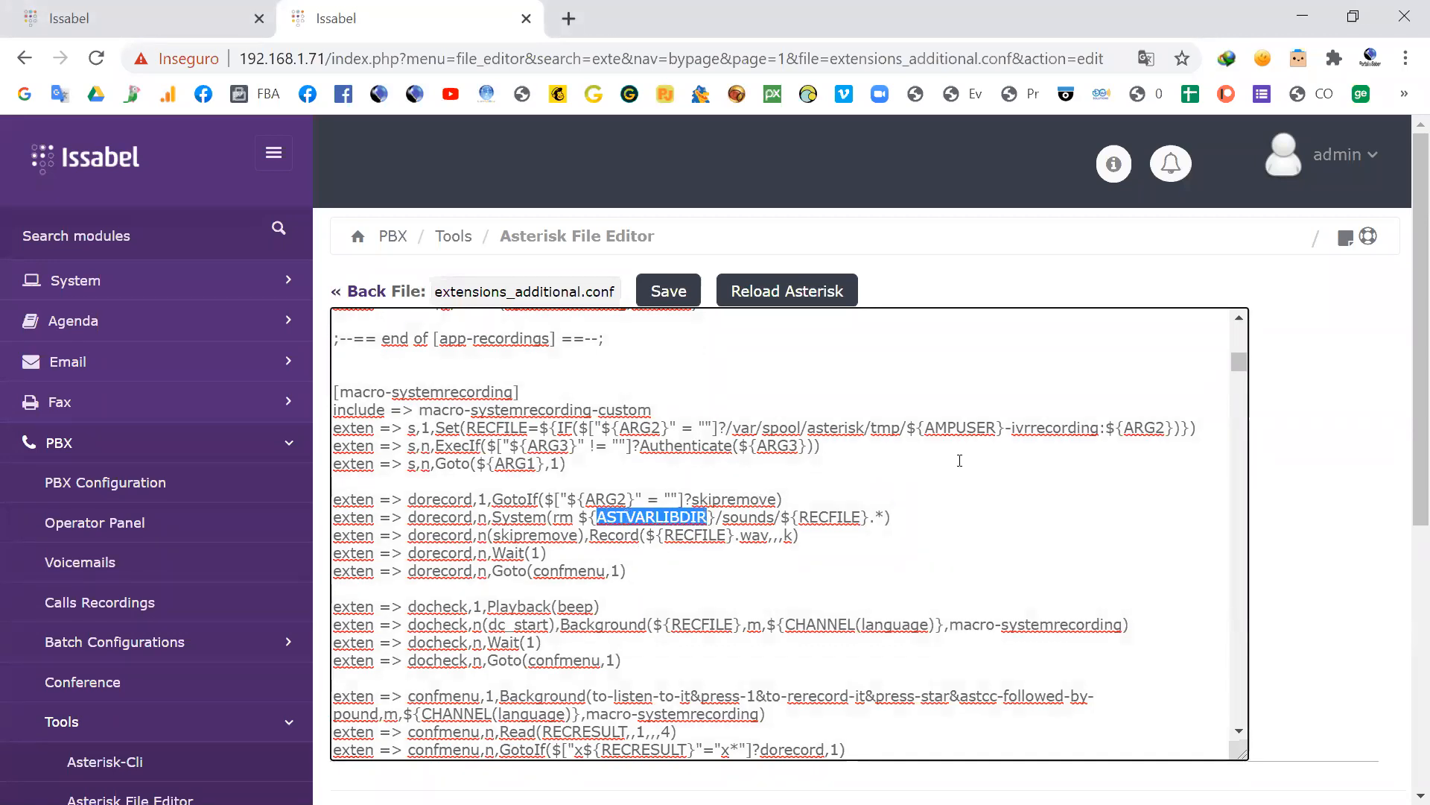
left_click_drag(1005, 428, 905, 429)
scroll(875, 495, "down", 3)
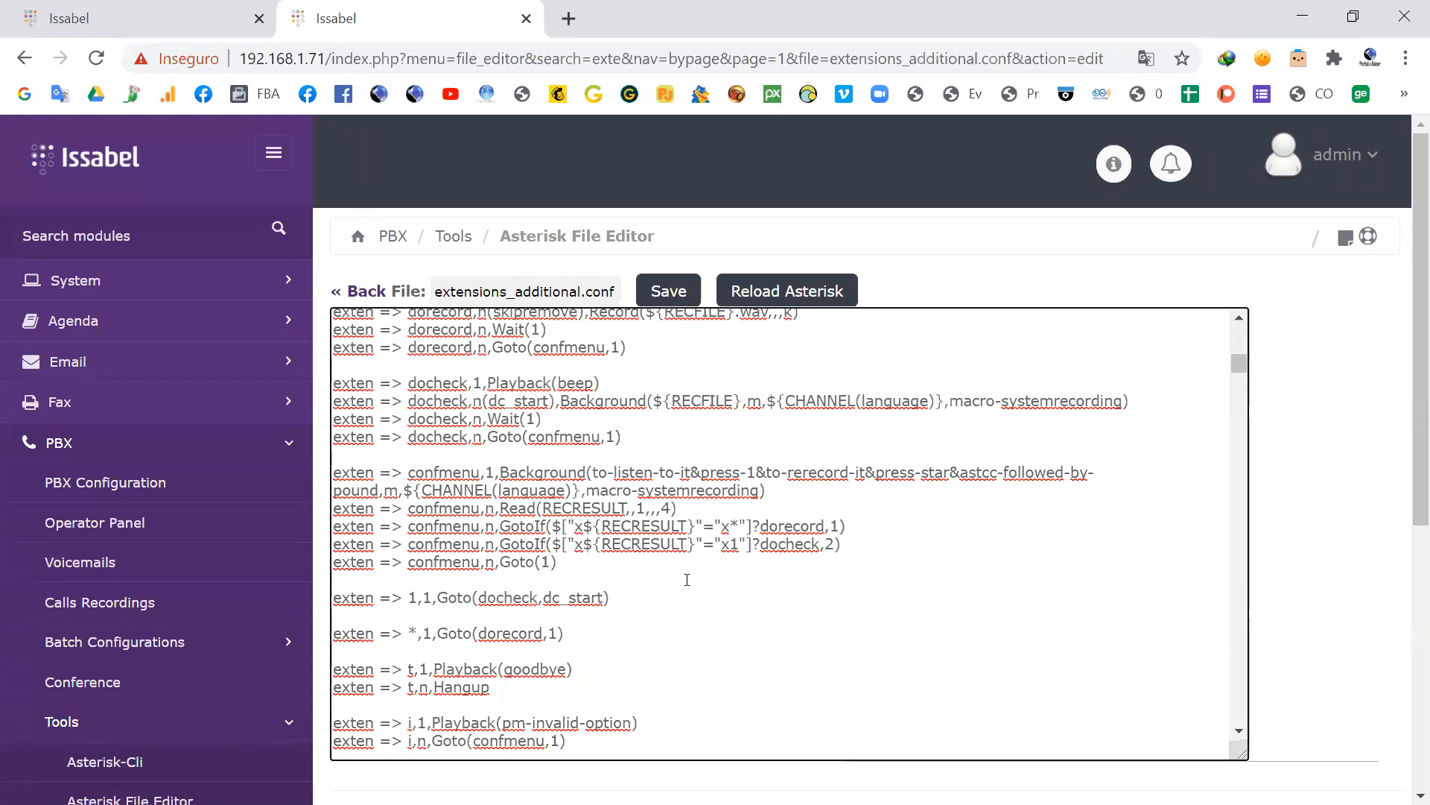
Step: Find the [app-fmf-toggle] context and highlight the DB(AMPUSER/${AMPUSER}/followme/ddial) expression in its first GotoIf line
scroll(671, 578, "down", 8)
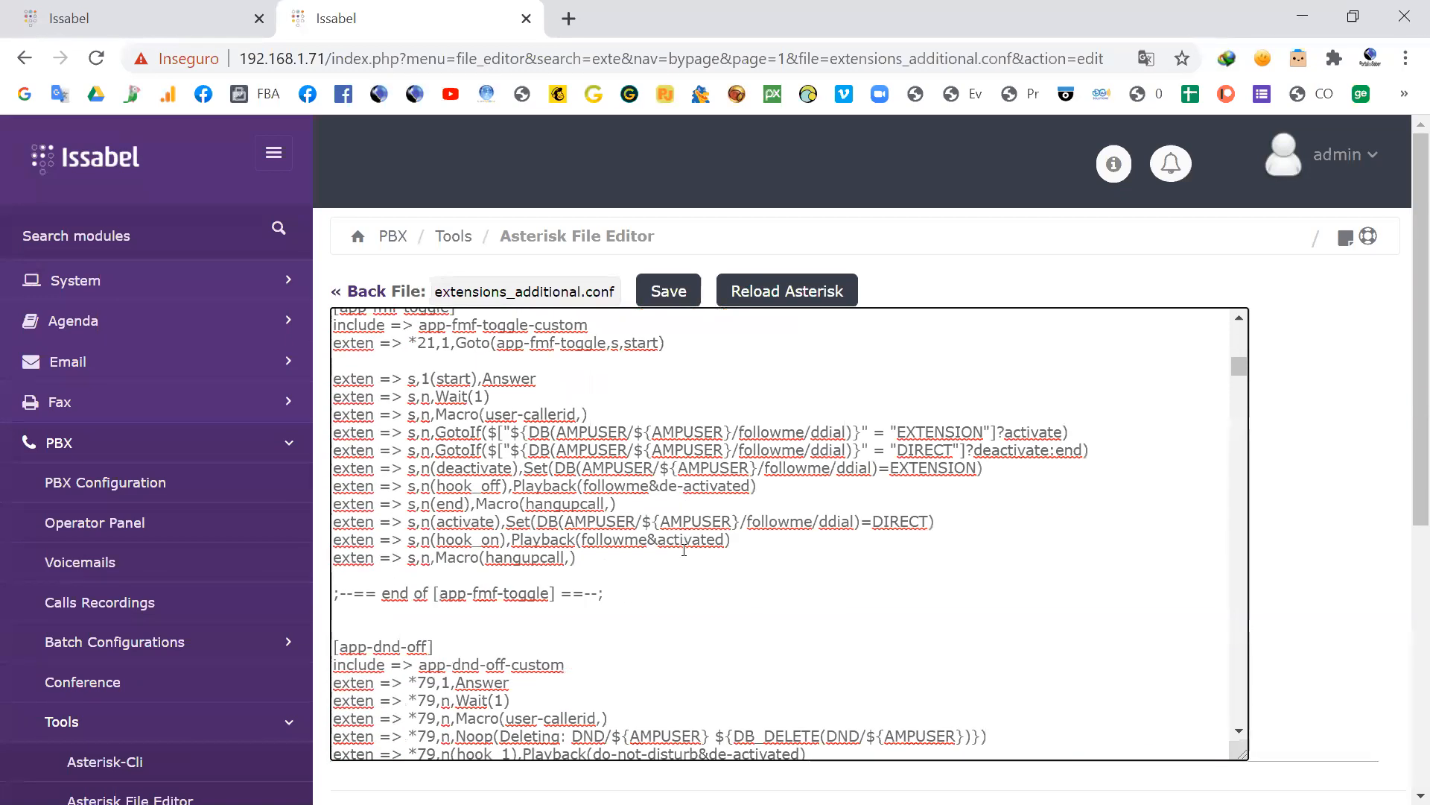
double_click(525, 432)
left_click_drag(853, 433, 539, 424)
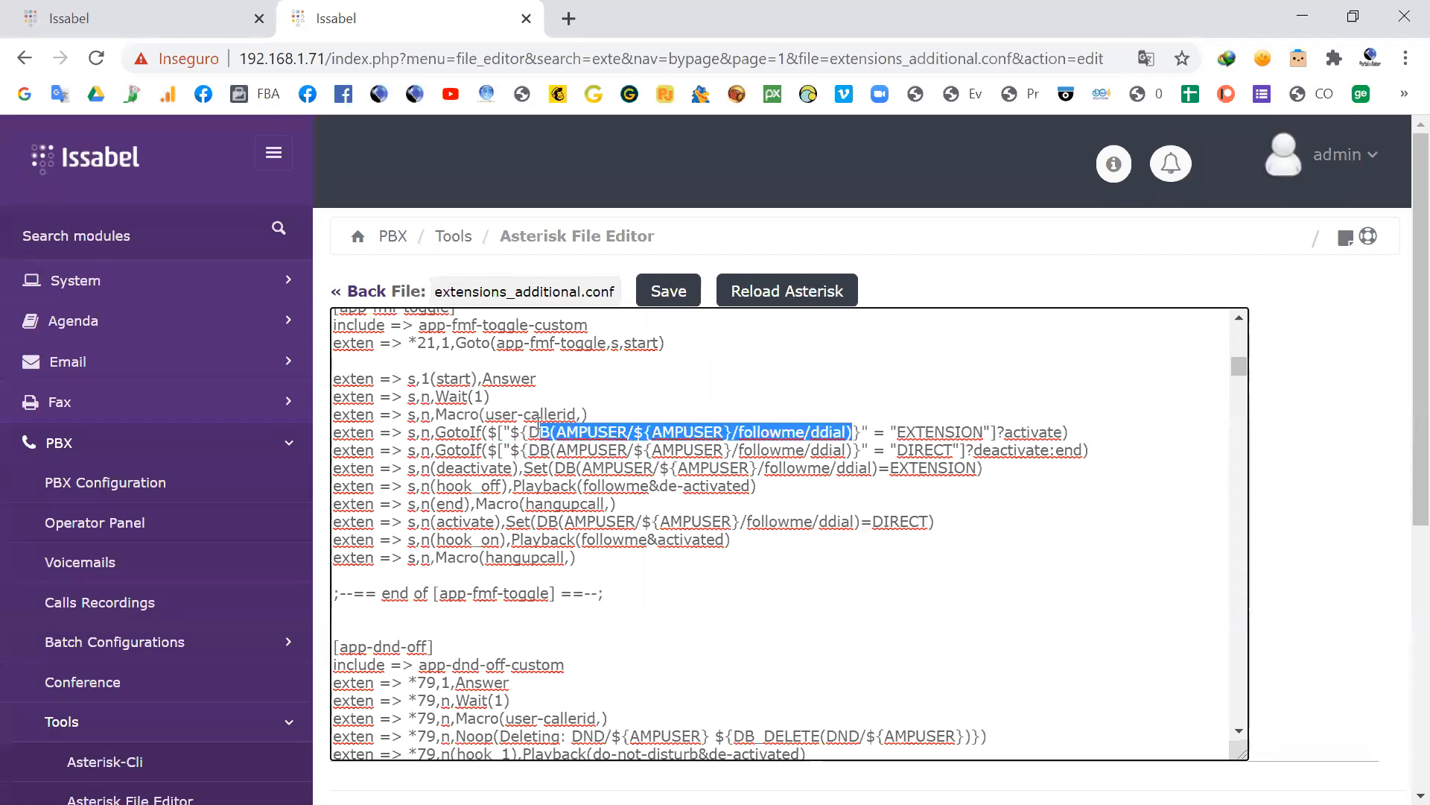
left_click(596, 432)
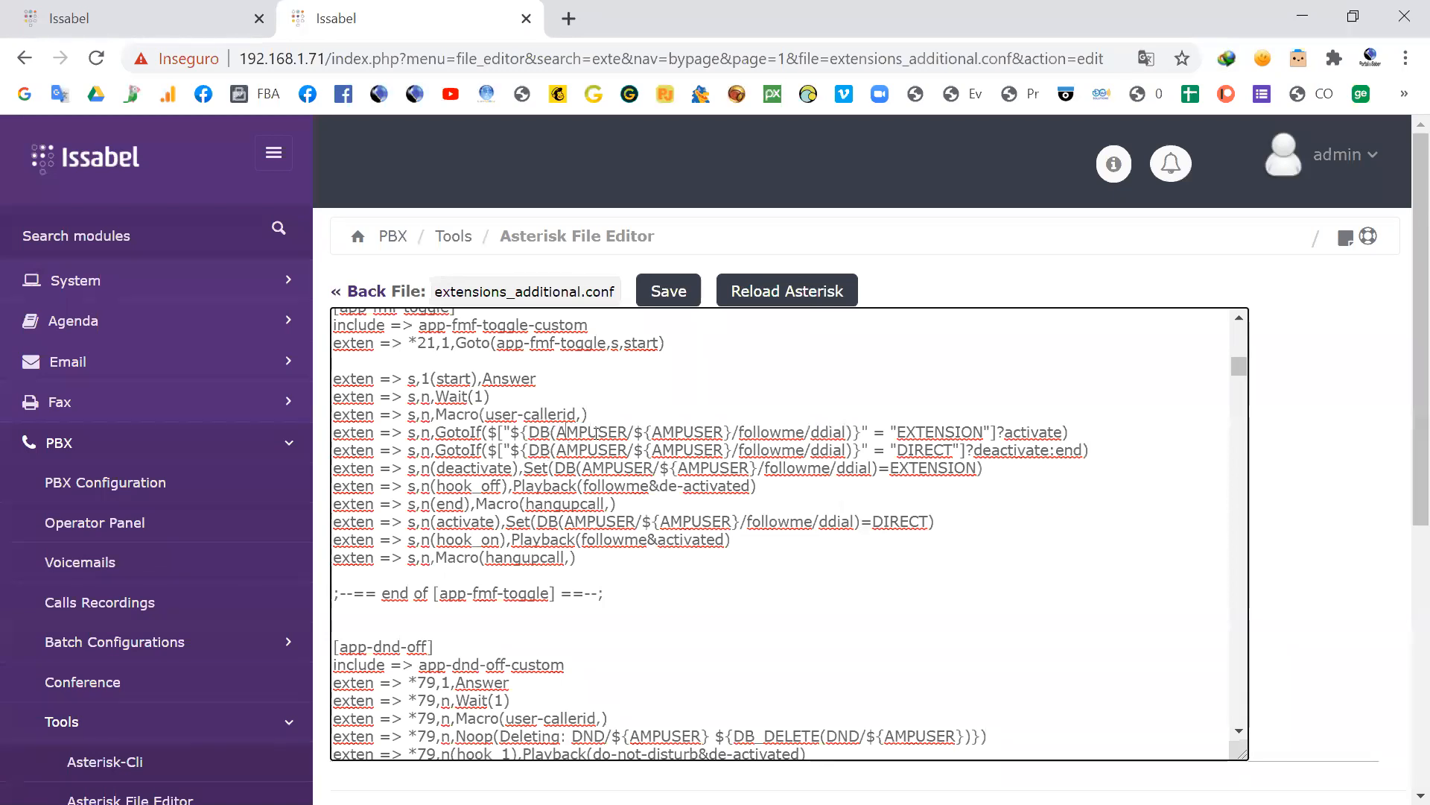
left_click_drag(846, 432, 526, 433)
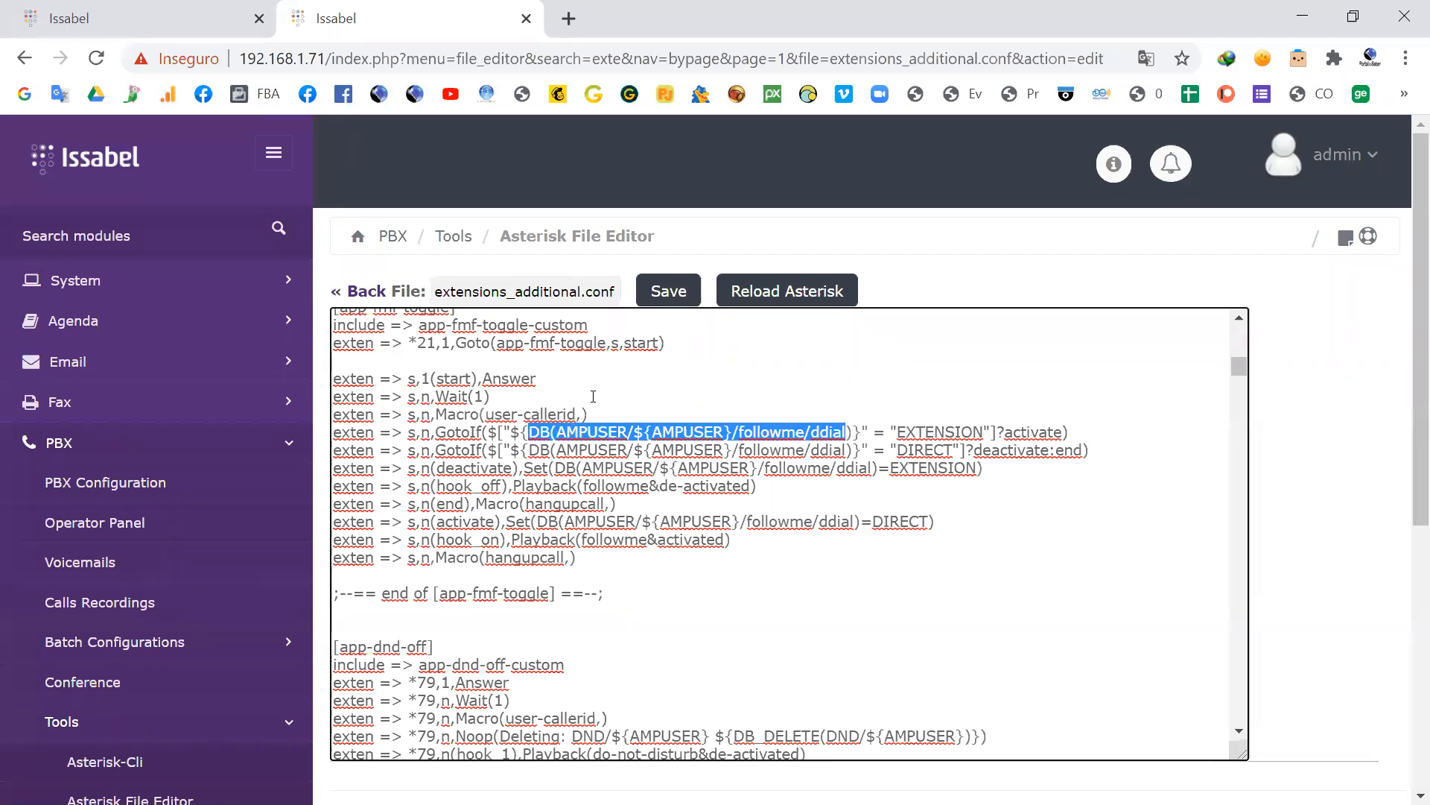
scroll(596, 447, "up", 2)
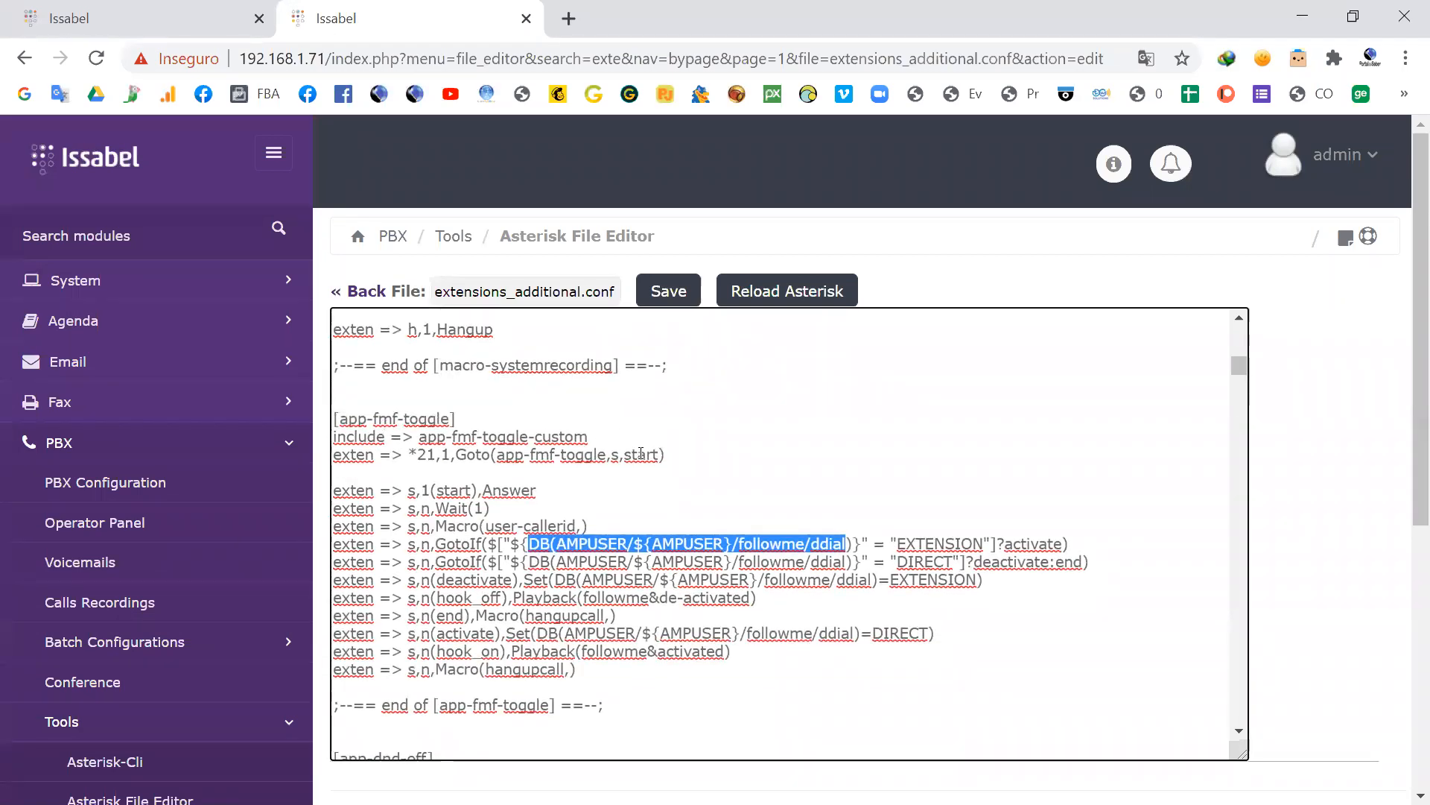
Step: Highlight Playback, followme and activated in the hook_on line of [app-fmf-toggle], plus the *21 code in its Goto line
scroll(641, 453, "down", 2)
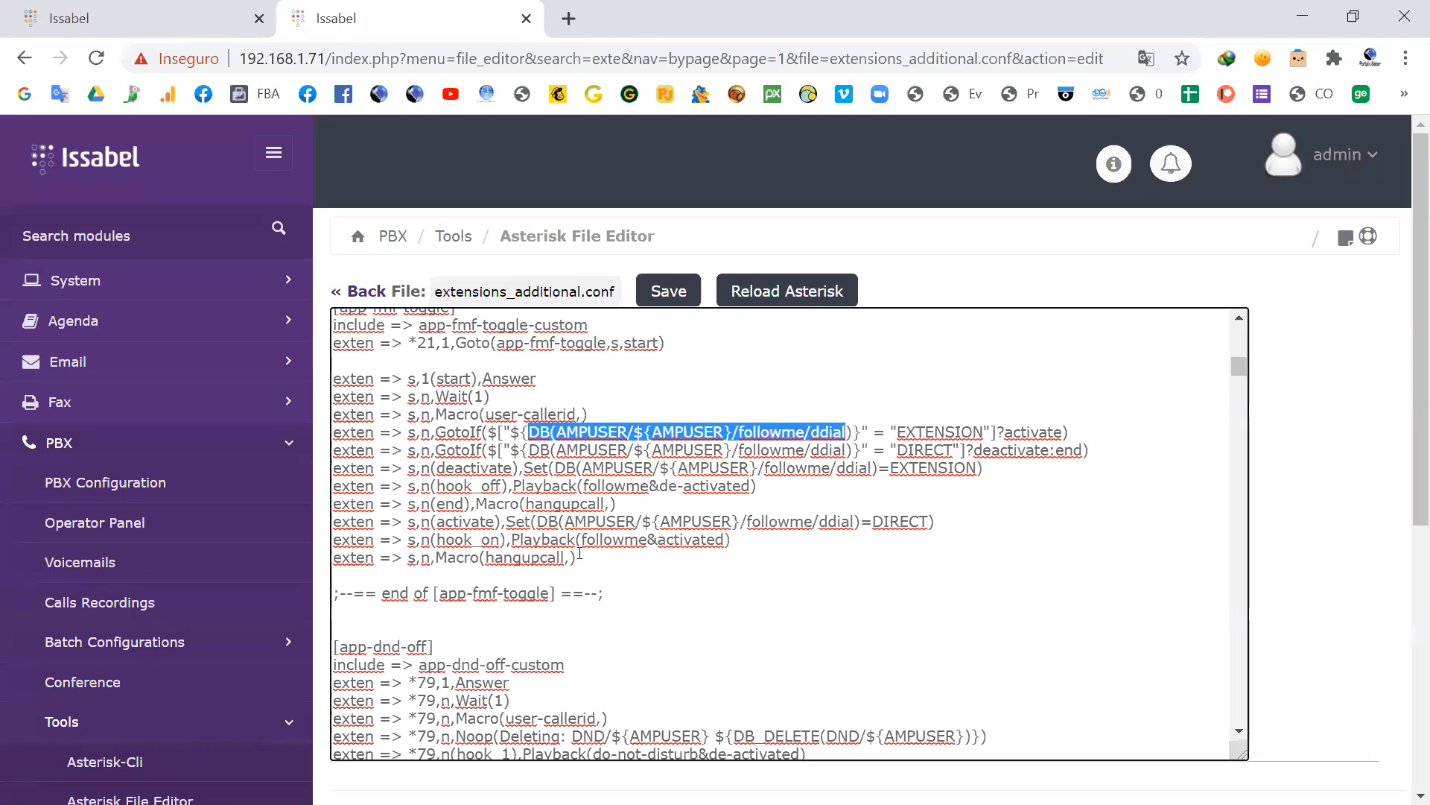
left_click_drag(580, 540, 511, 540)
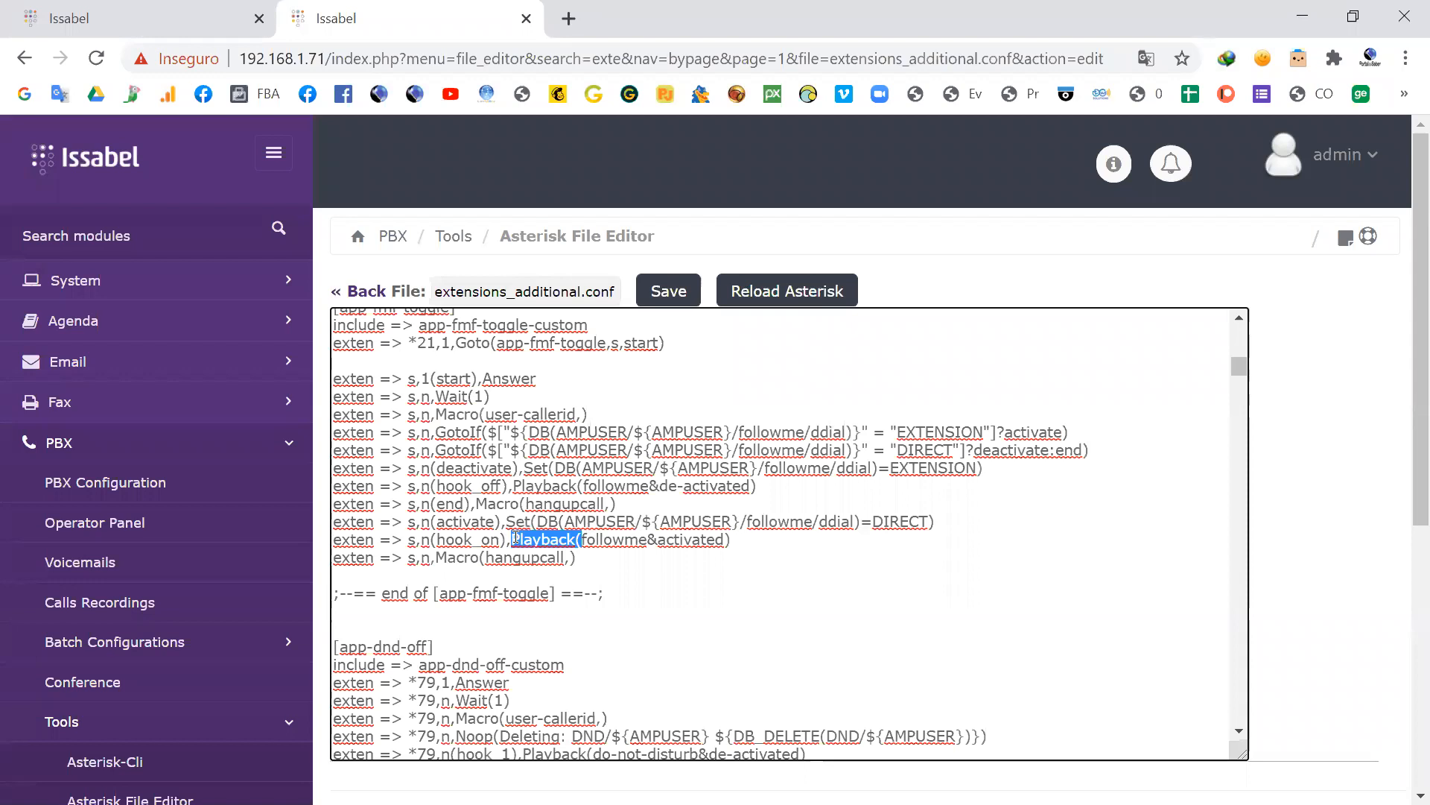
left_click_drag(647, 540, 581, 542)
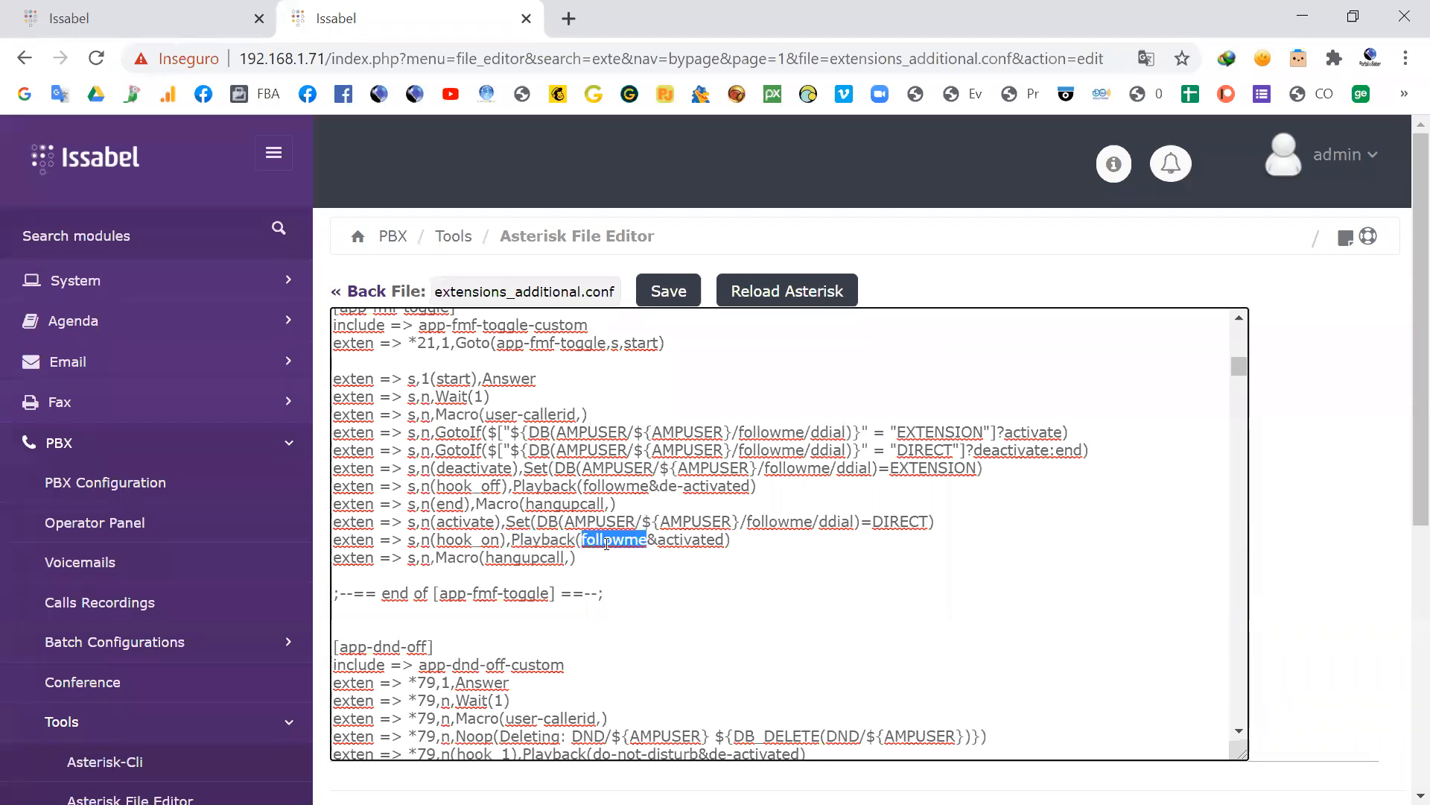
left_click(610, 541)
key("shift+Left")
key("shift+Left")
left_click_drag(724, 540, 666, 539)
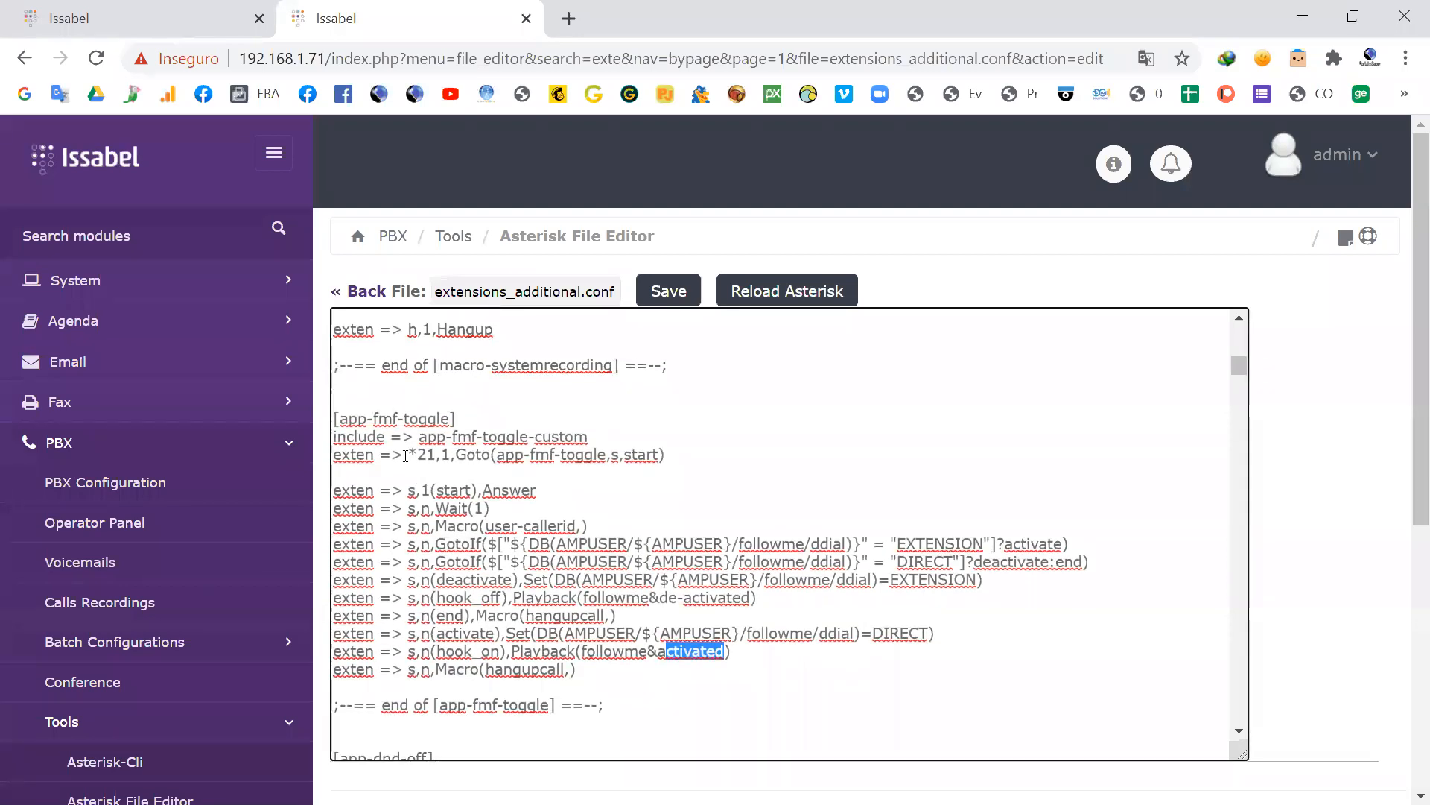
left_click_drag(441, 454, 396, 453)
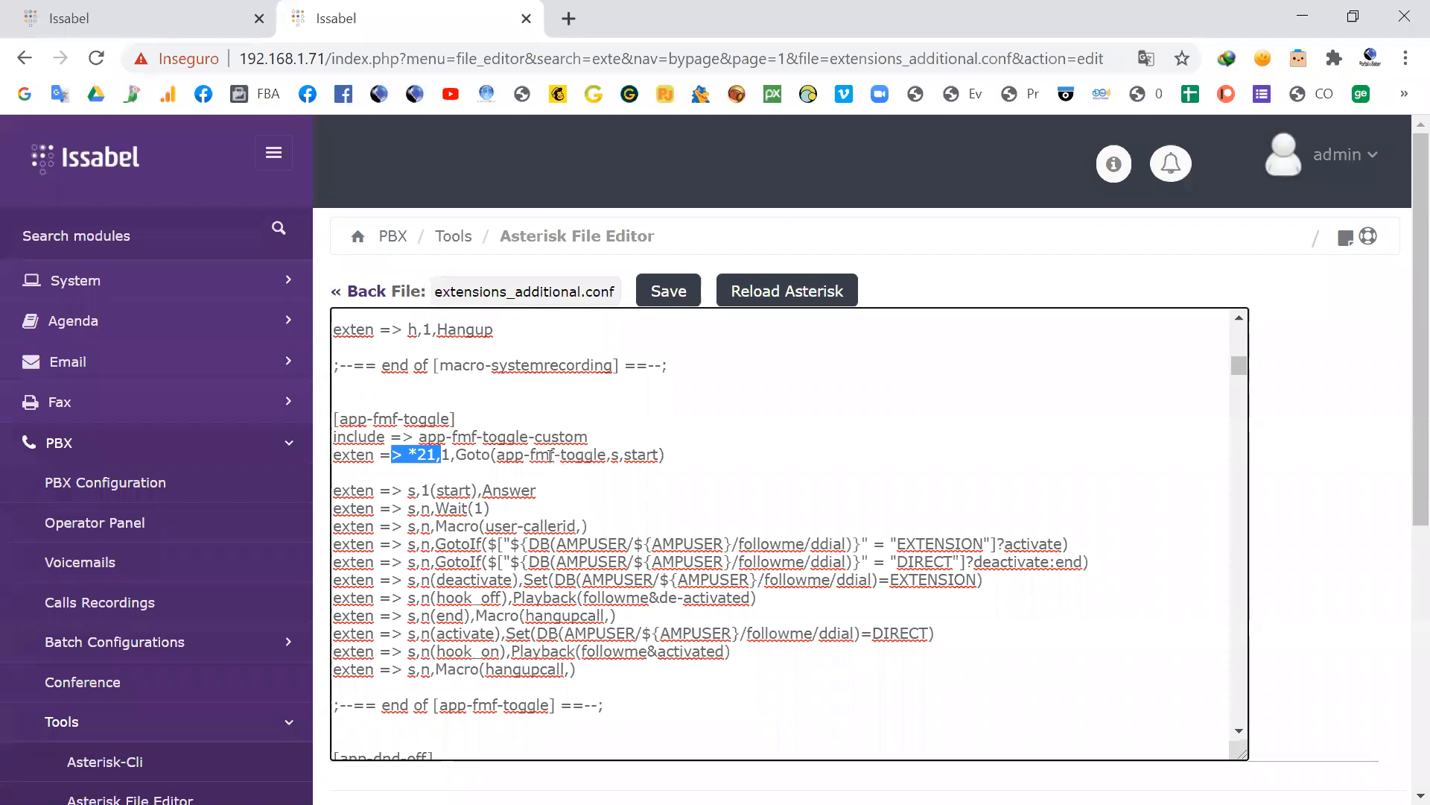
Step: Look back over the [macro-systemrecording] lines and switch to the slide presentation showing "Arquivo extensions.conf"
scroll(550, 456, "up", 5)
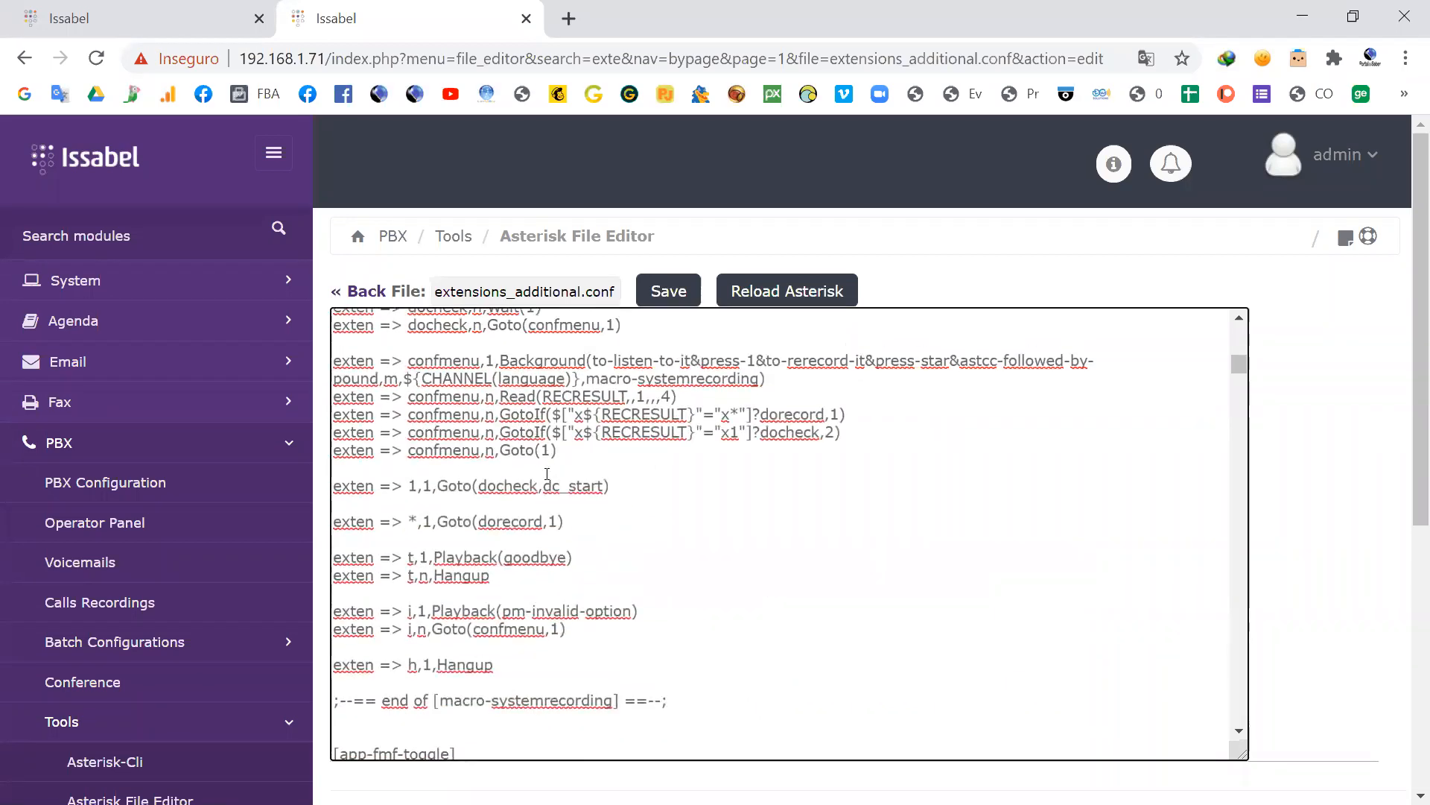
scroll(544, 476, "up", 3)
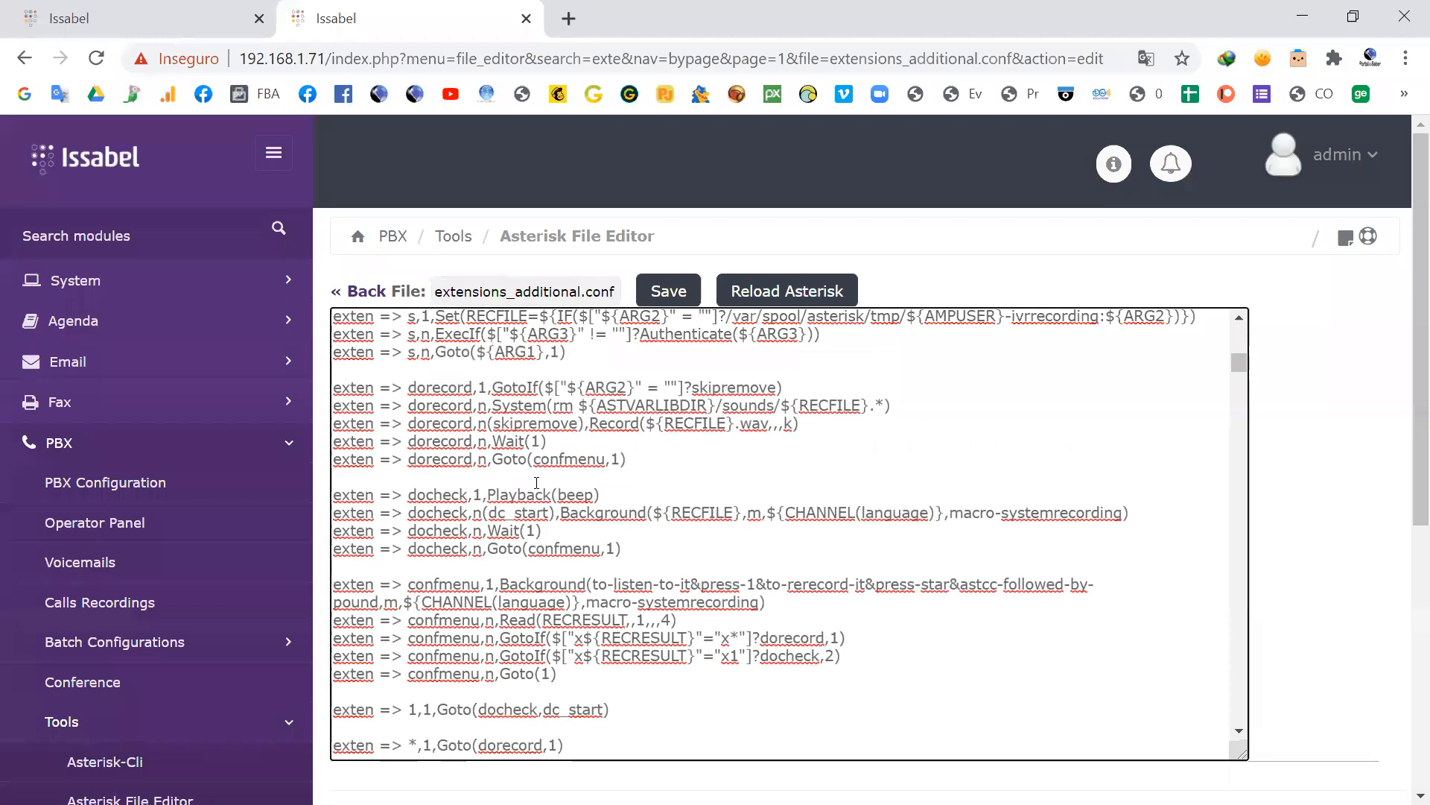
key("alt+Tab")
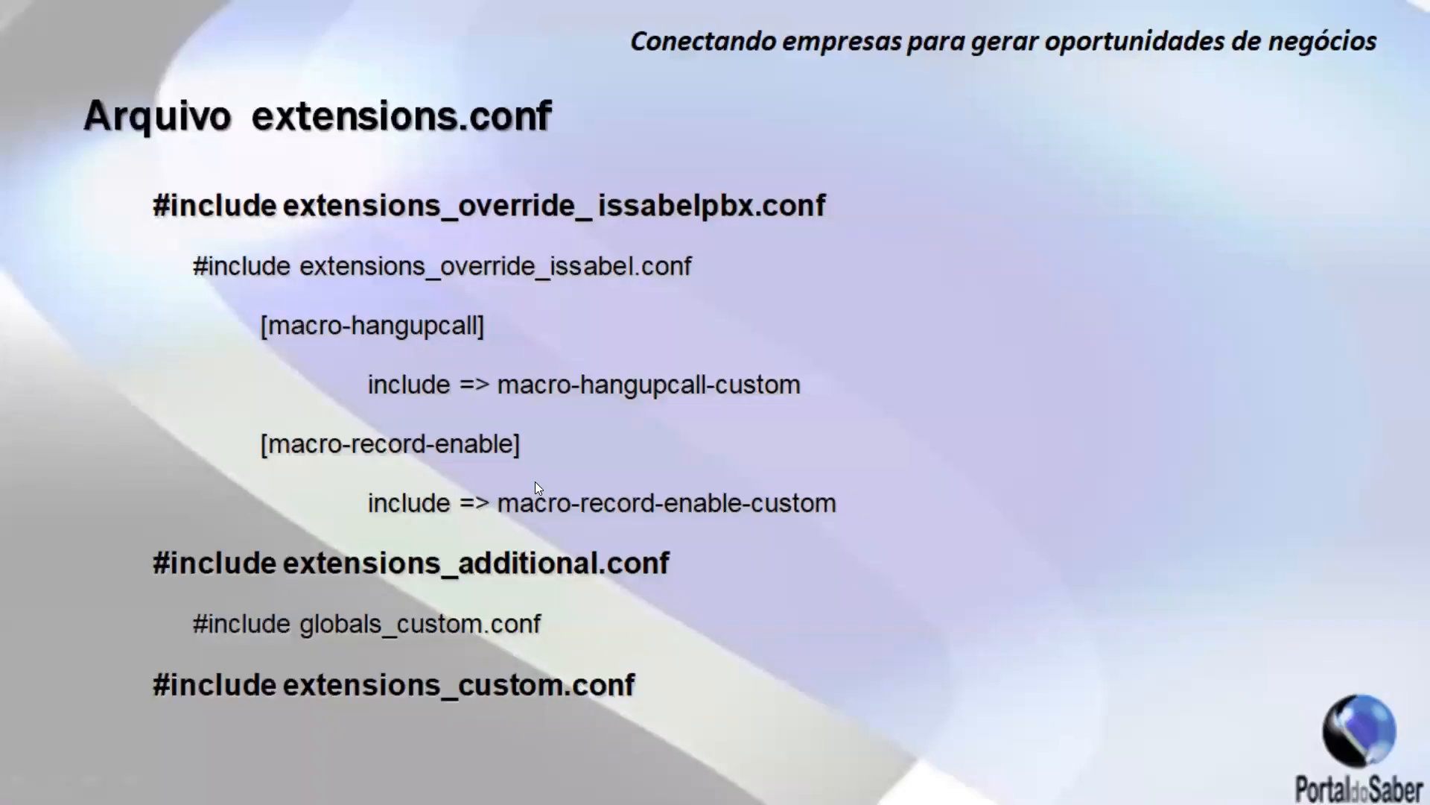
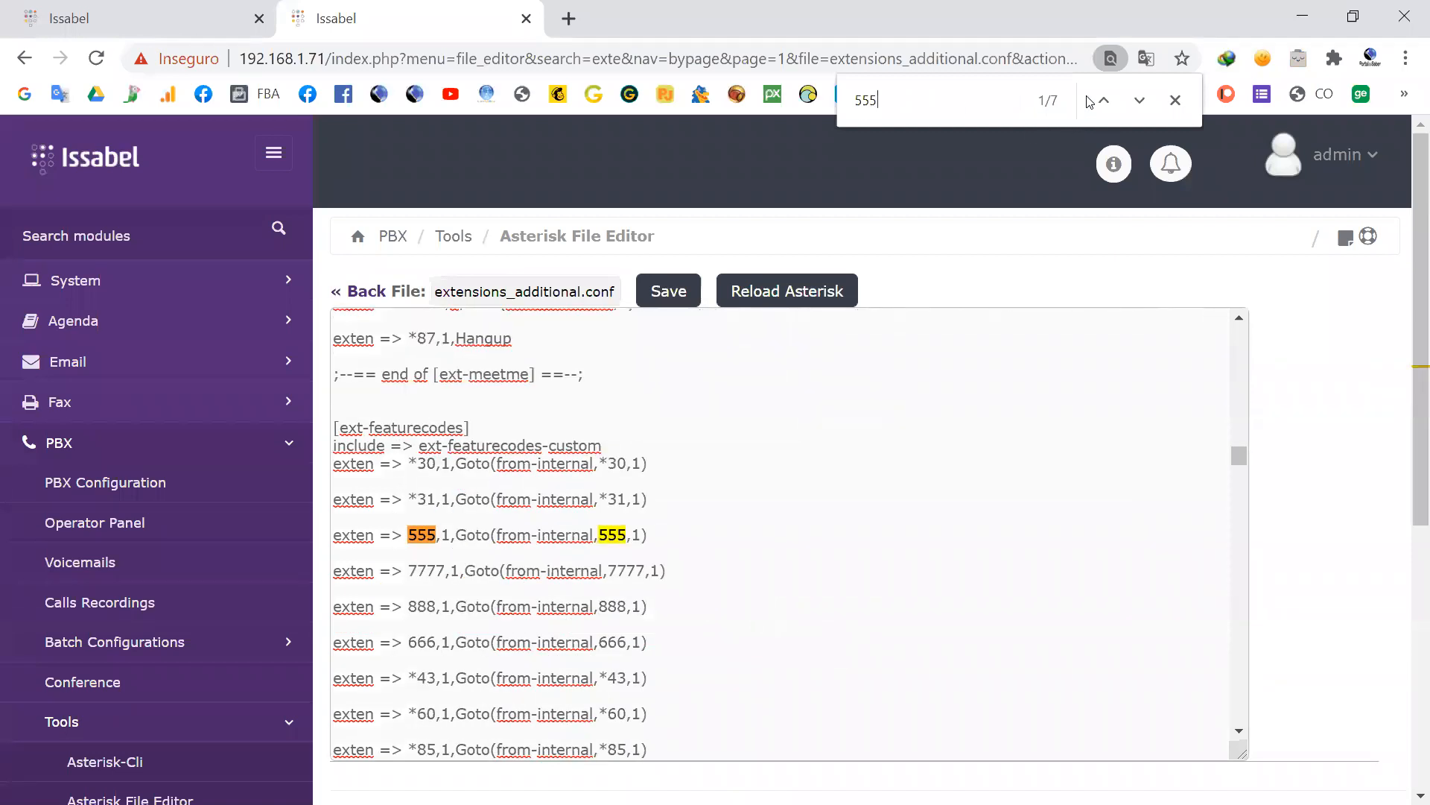
Step: Find the 555 entries in the [app-chanspy] context, then highlight its app-chanspy-custom include
left_click(1139, 101)
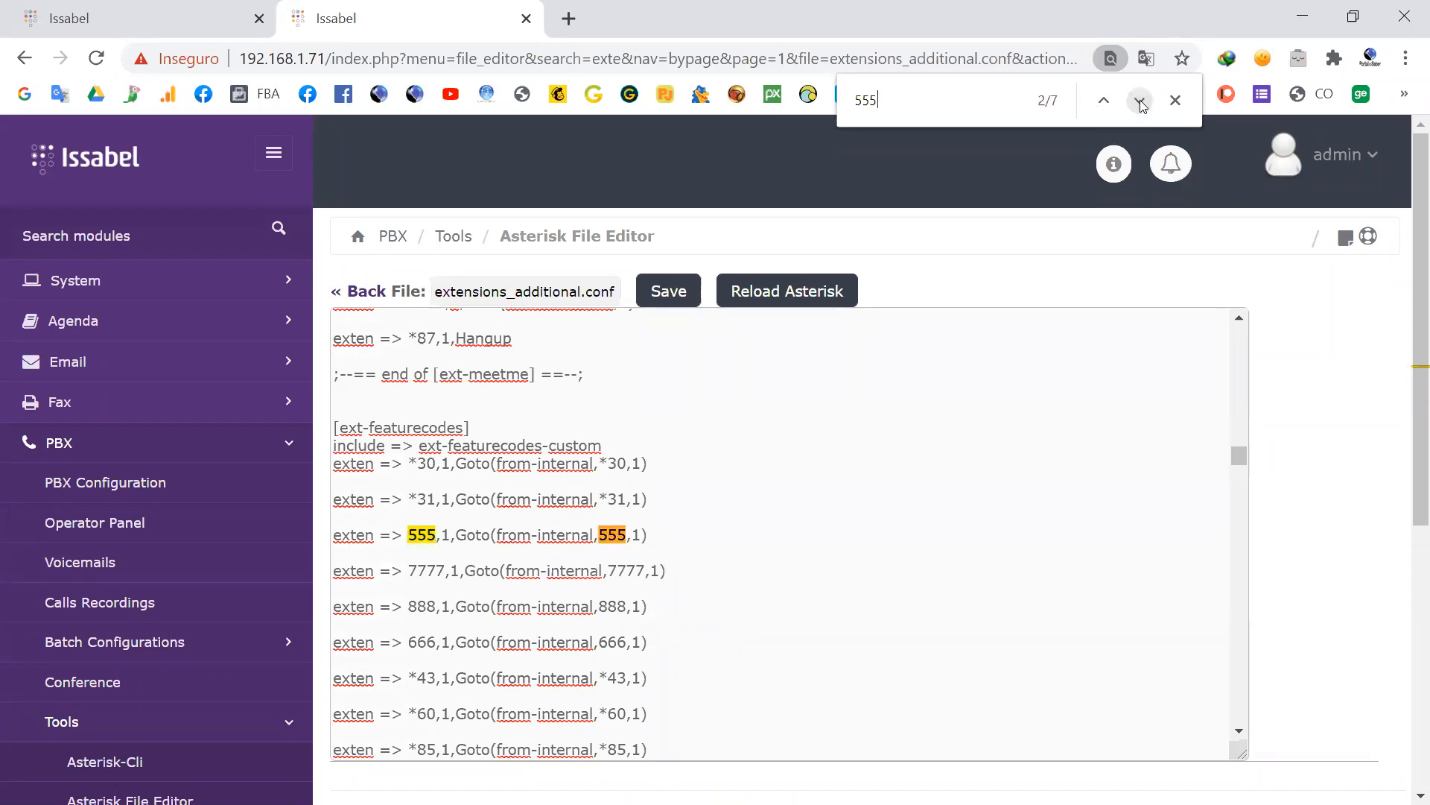
left_click(1141, 102)
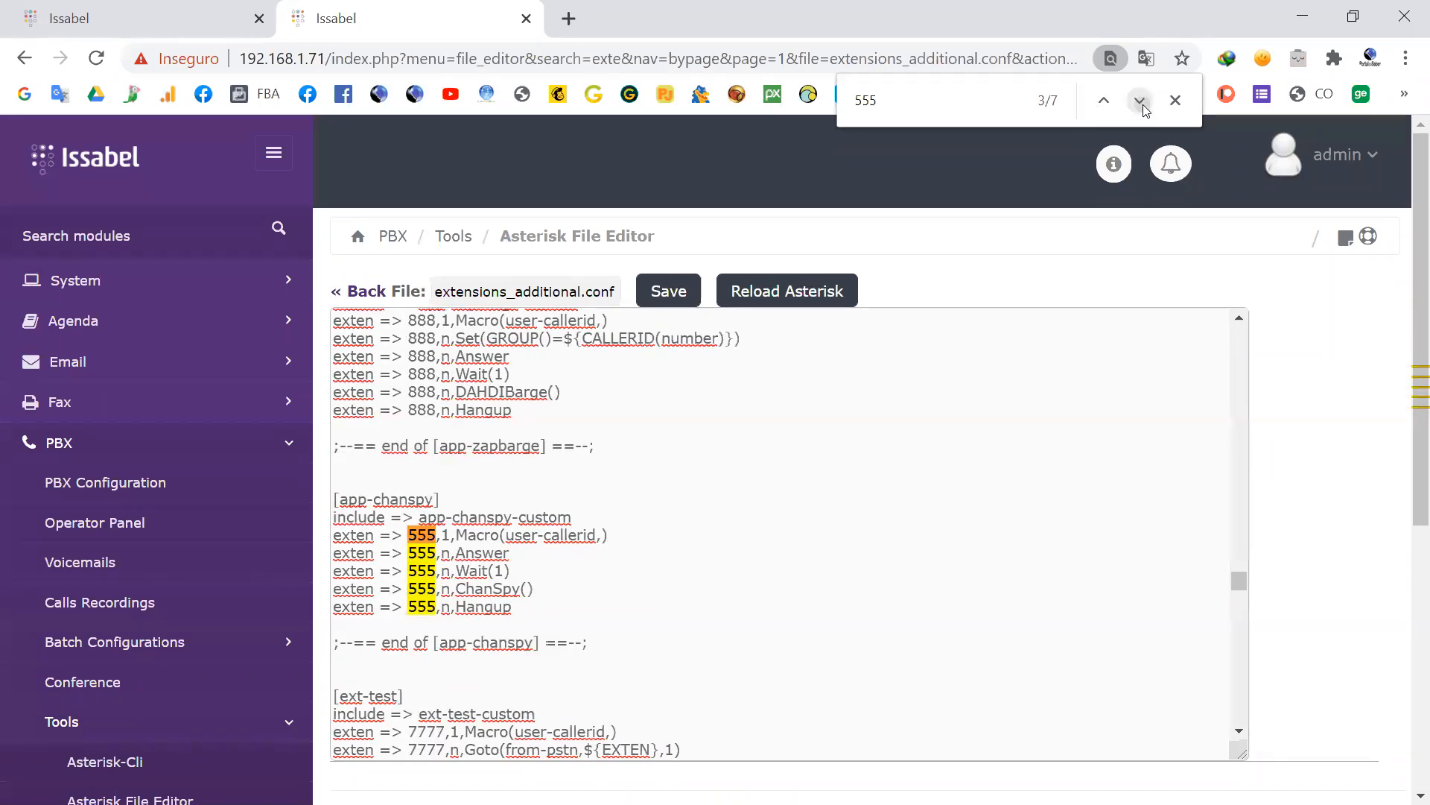
left_click(1140, 101)
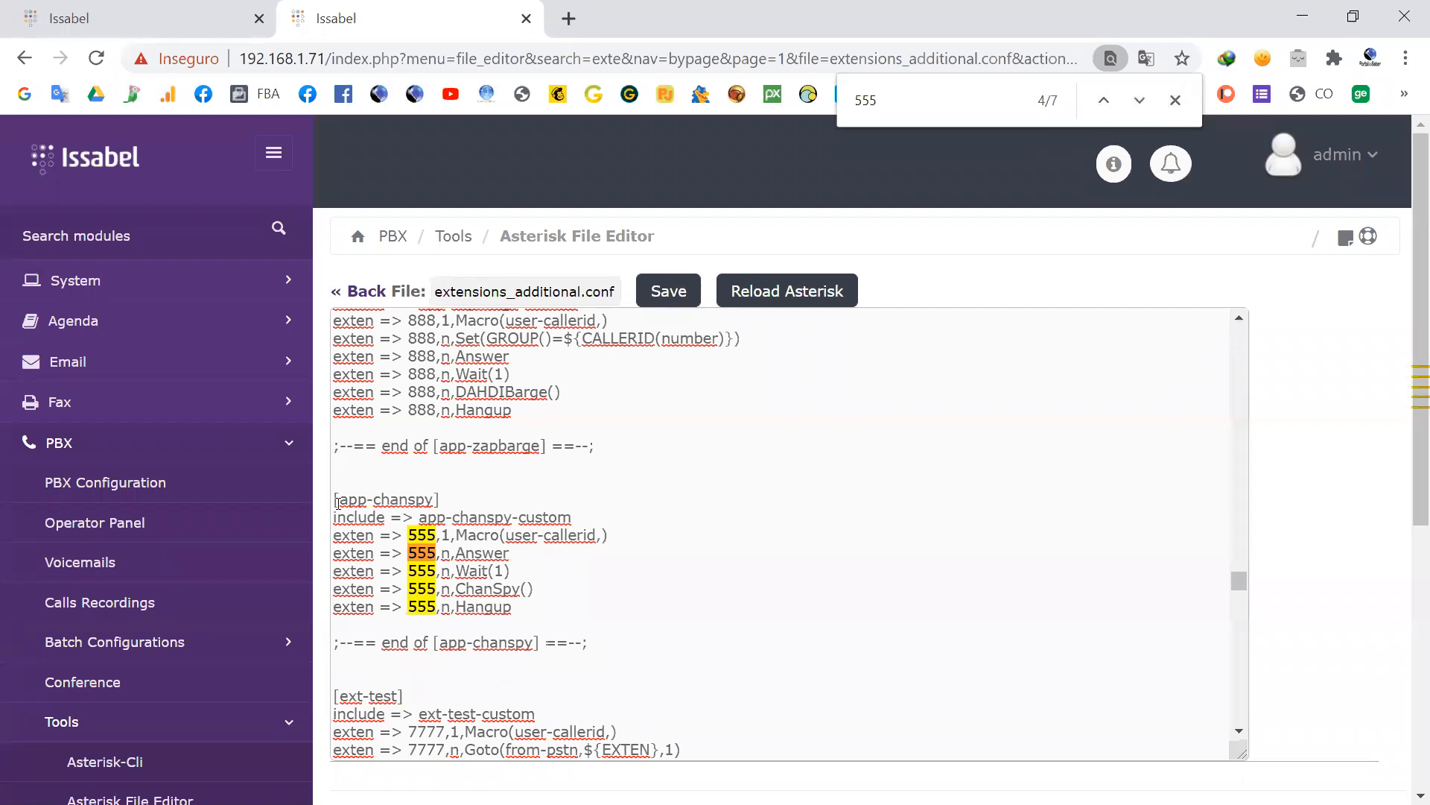
left_click_drag(337, 501, 478, 517)
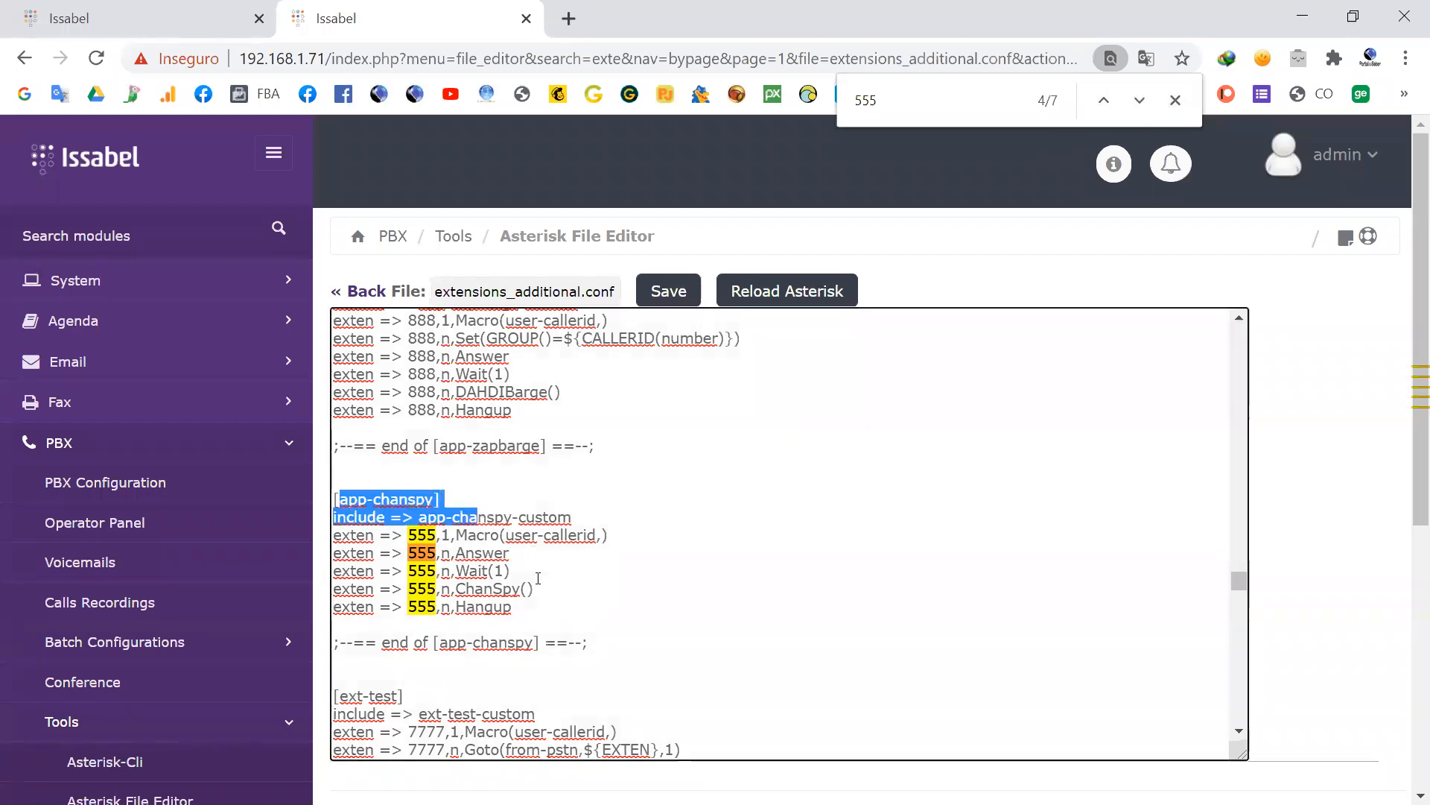
left_click(569, 518)
left_click_drag(571, 518, 420, 514)
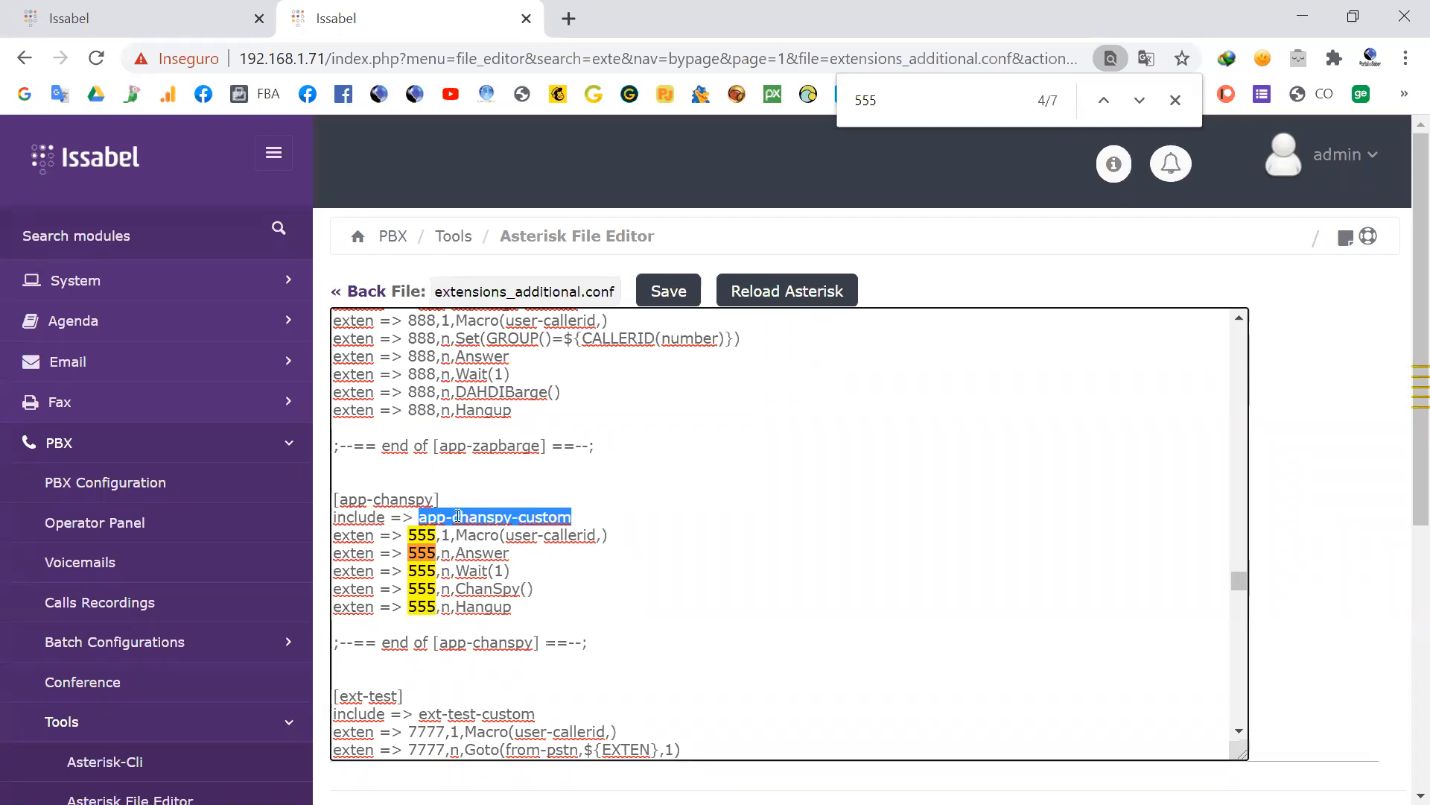
left_click(580, 520)
left_click_drag(520, 522, 421, 524)
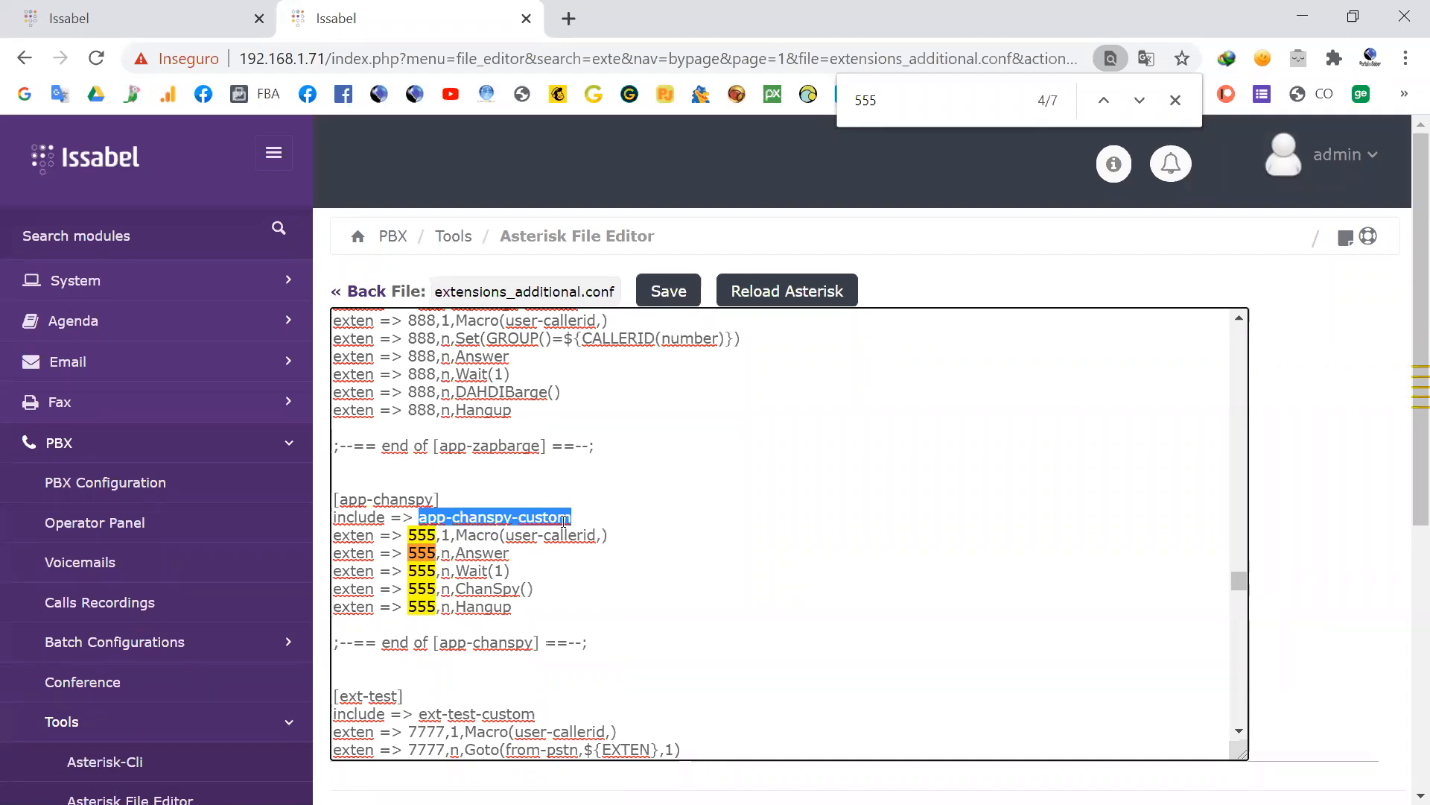
Step: Highlight app-zapbarge-custom in the [app-zapbarge] include line for comparison with the include line of [app-chanspy]
scroll(564, 520, "up", 2)
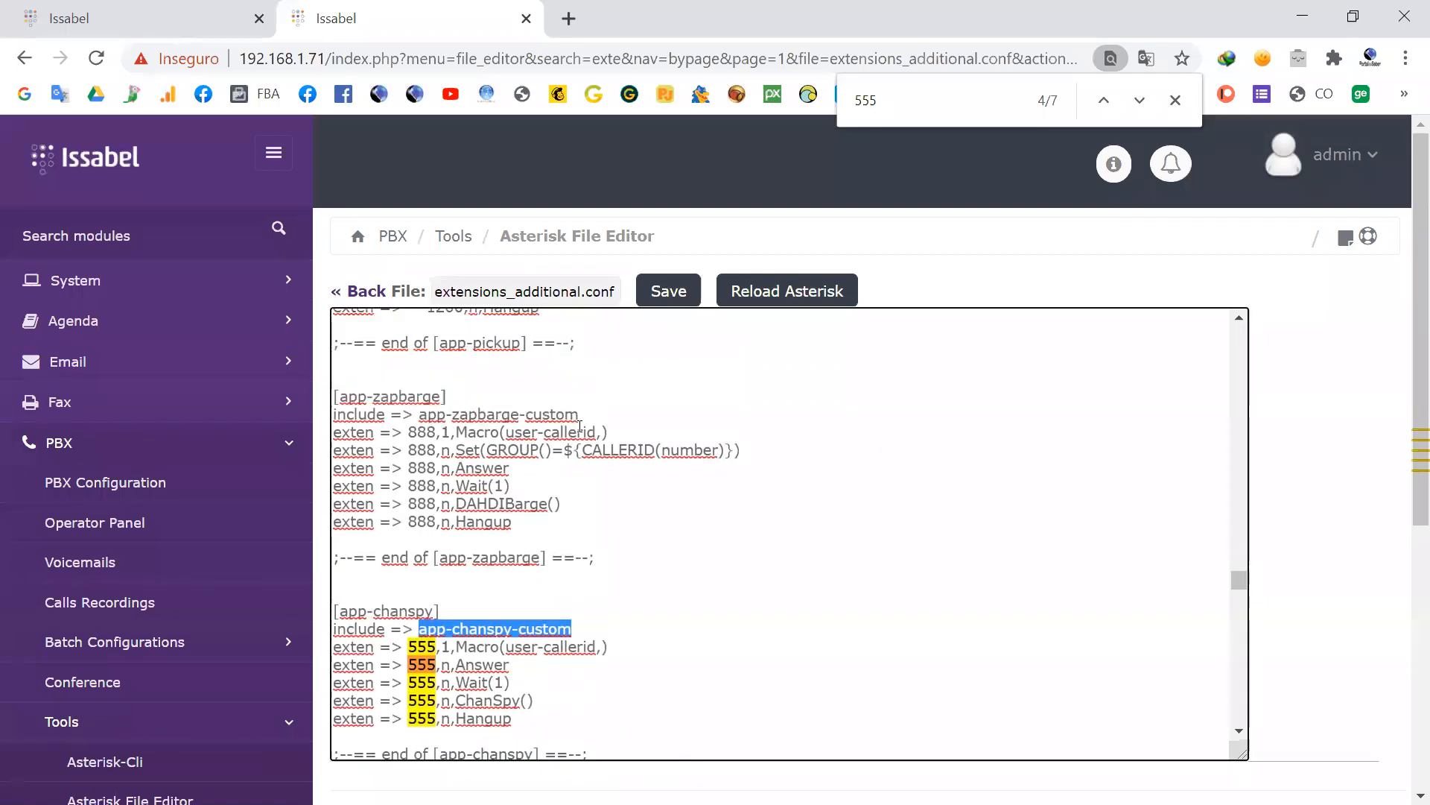
left_click_drag(588, 415, 418, 415)
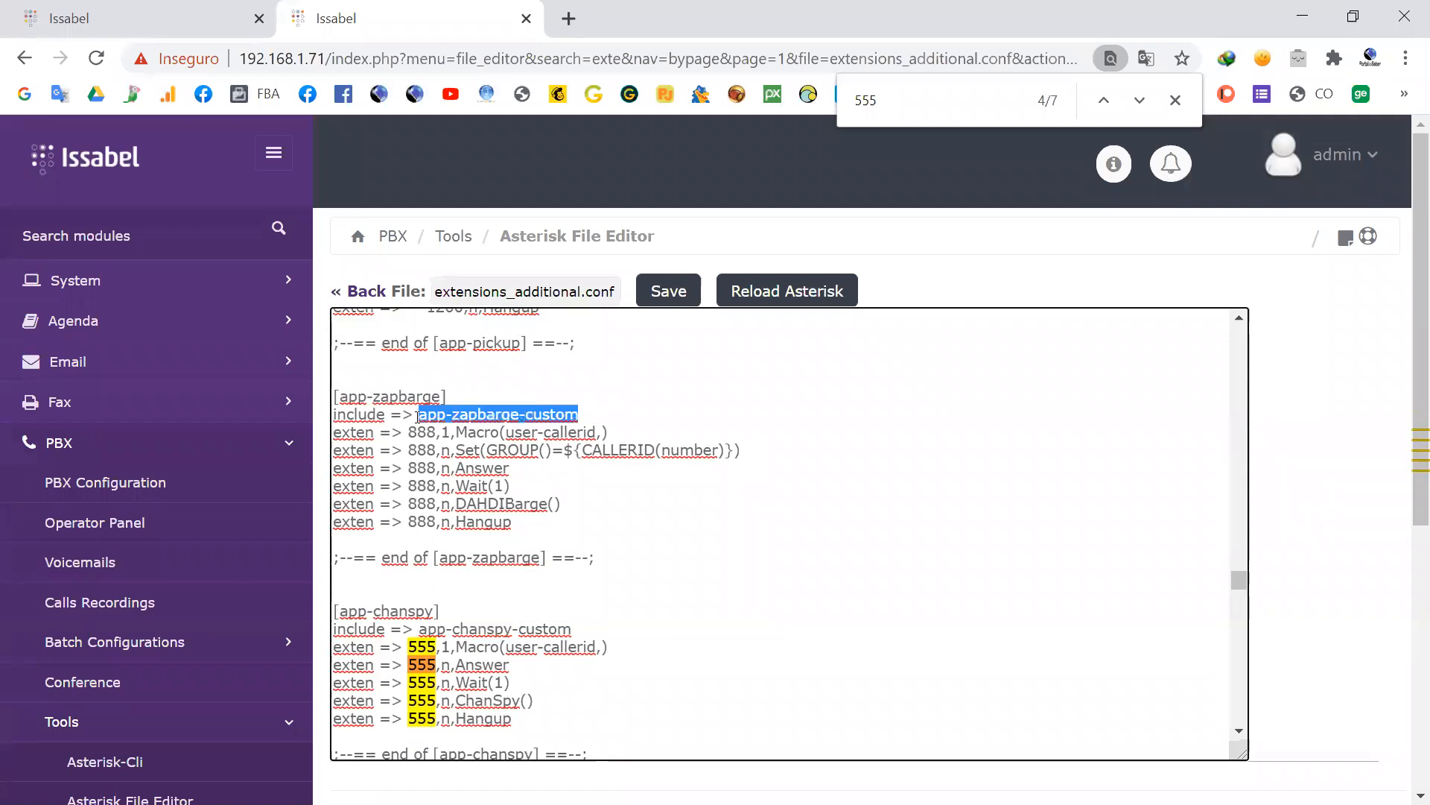
left_click_drag(575, 628, 421, 641)
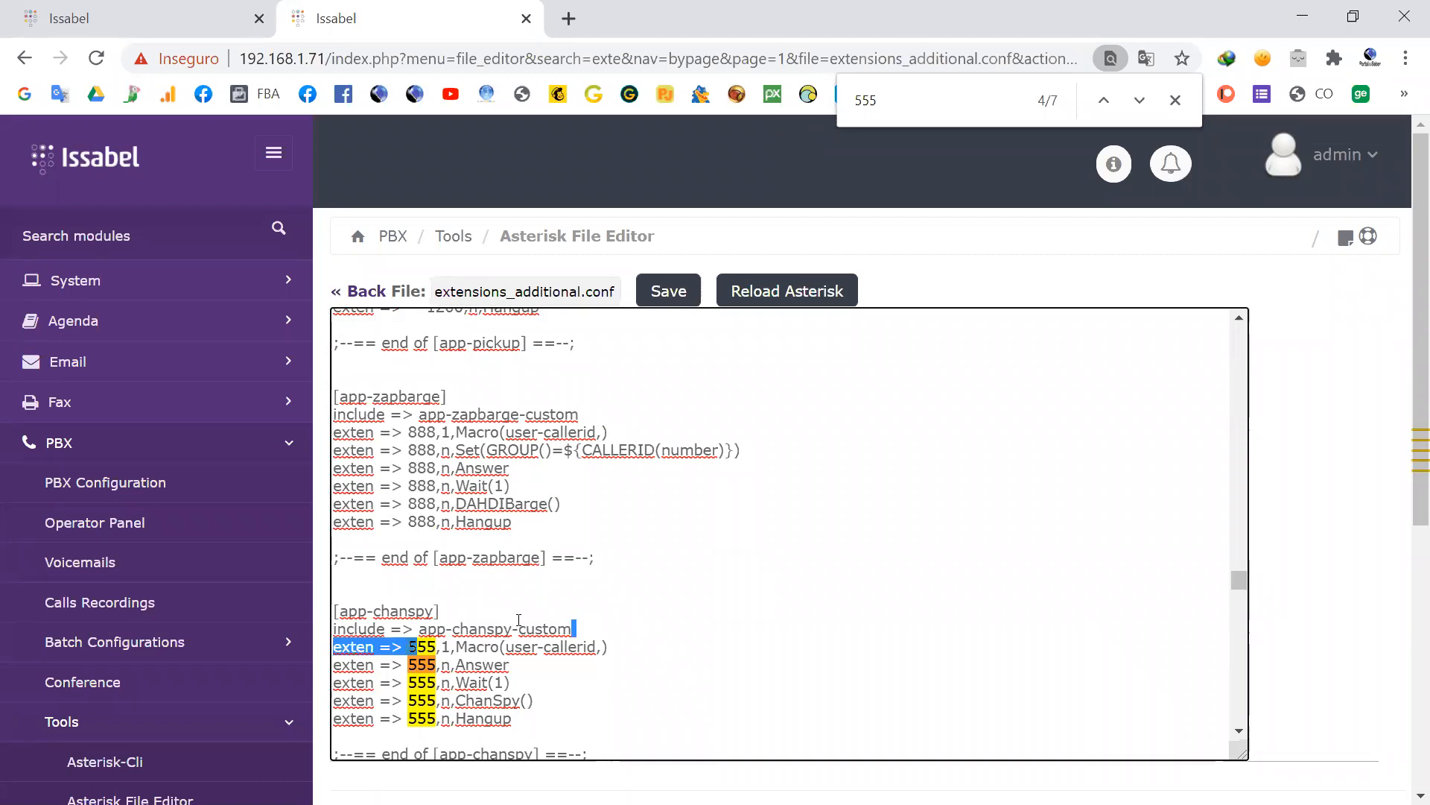
Step: Switch to the PuTTY terminal and exit the Asterisk CLI to the root shell
key("alt+Tab")
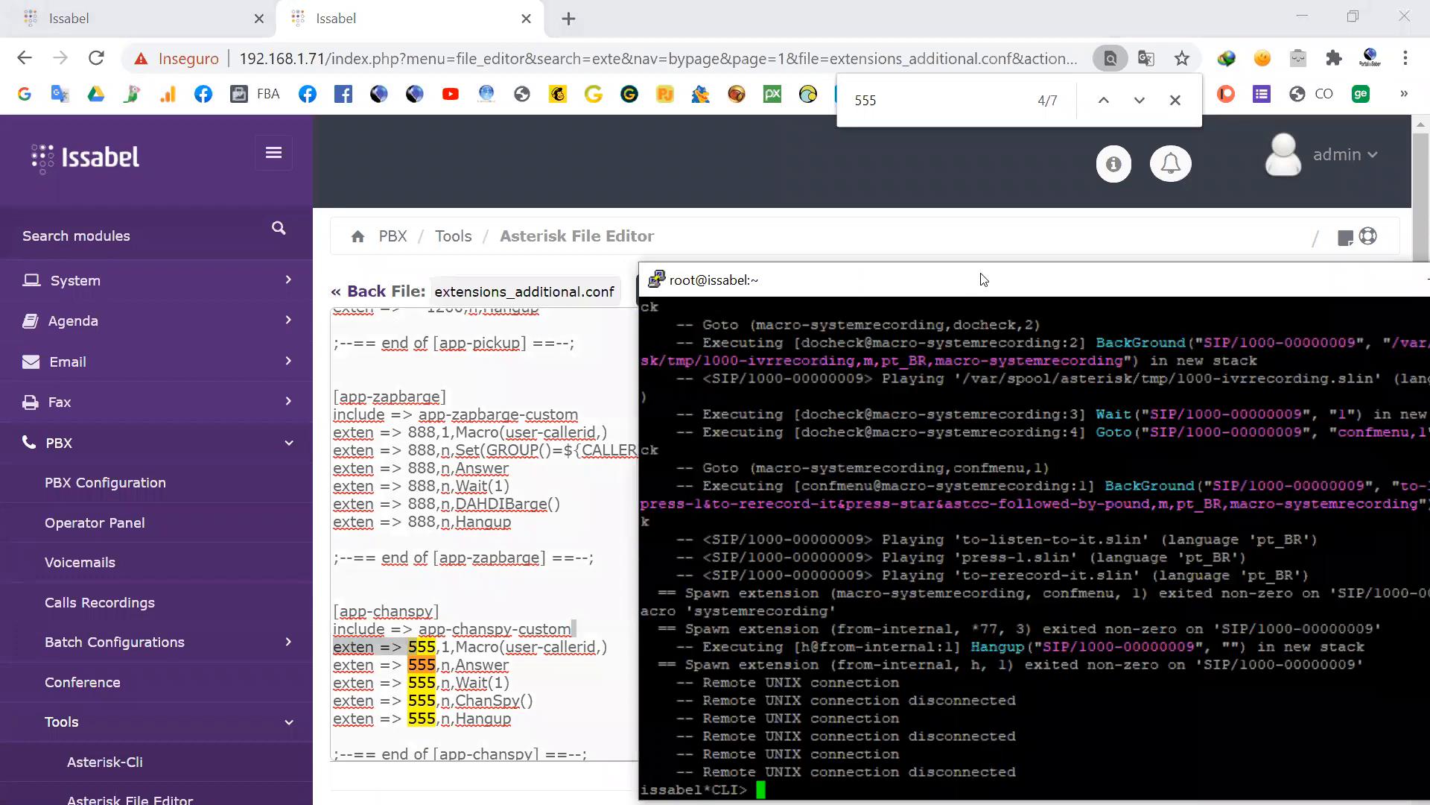
left_click_drag(983, 279, 869, 211)
key("Return")
key("Return")
key("Return")
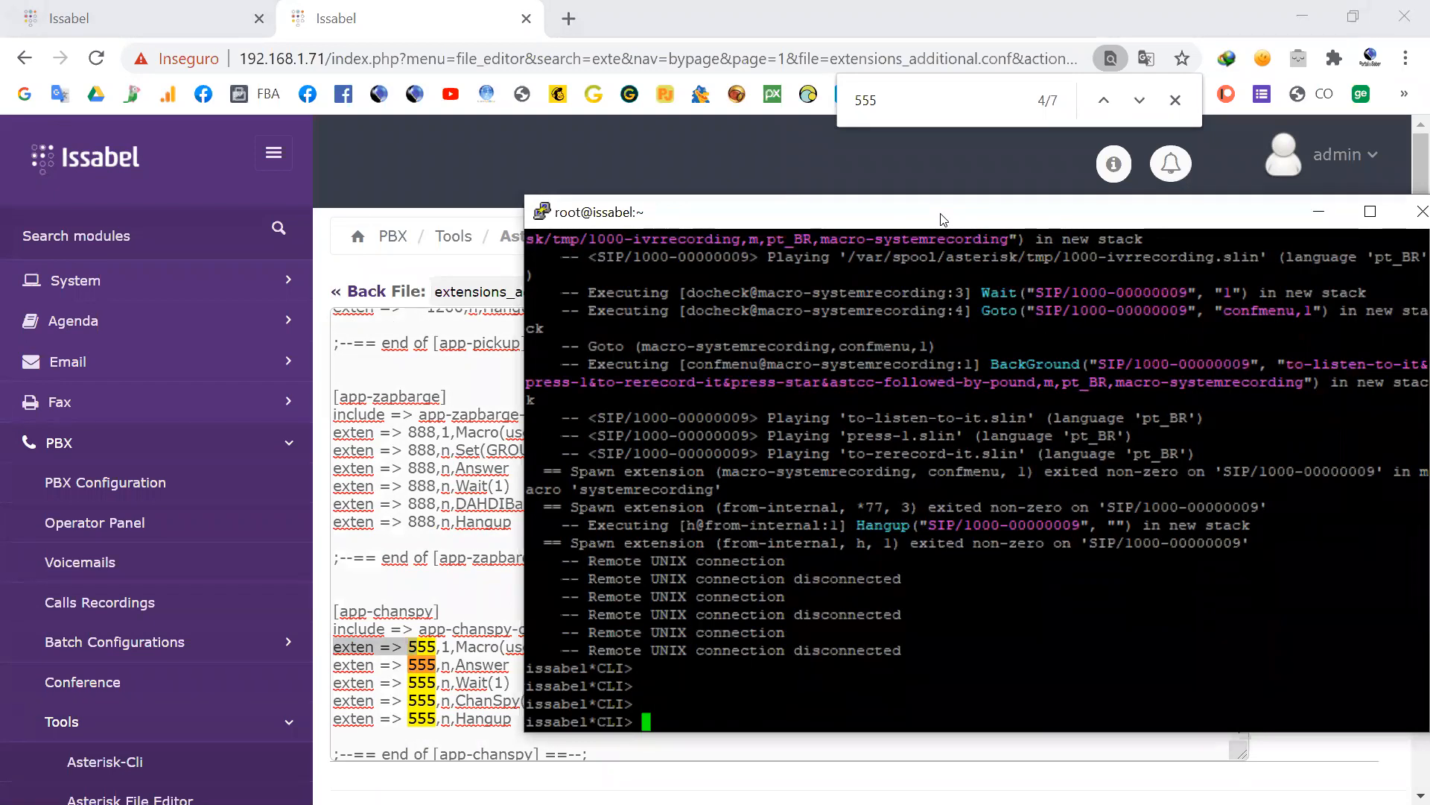
left_click_drag(942, 219, 833, 208)
key("Return")
type("exit")
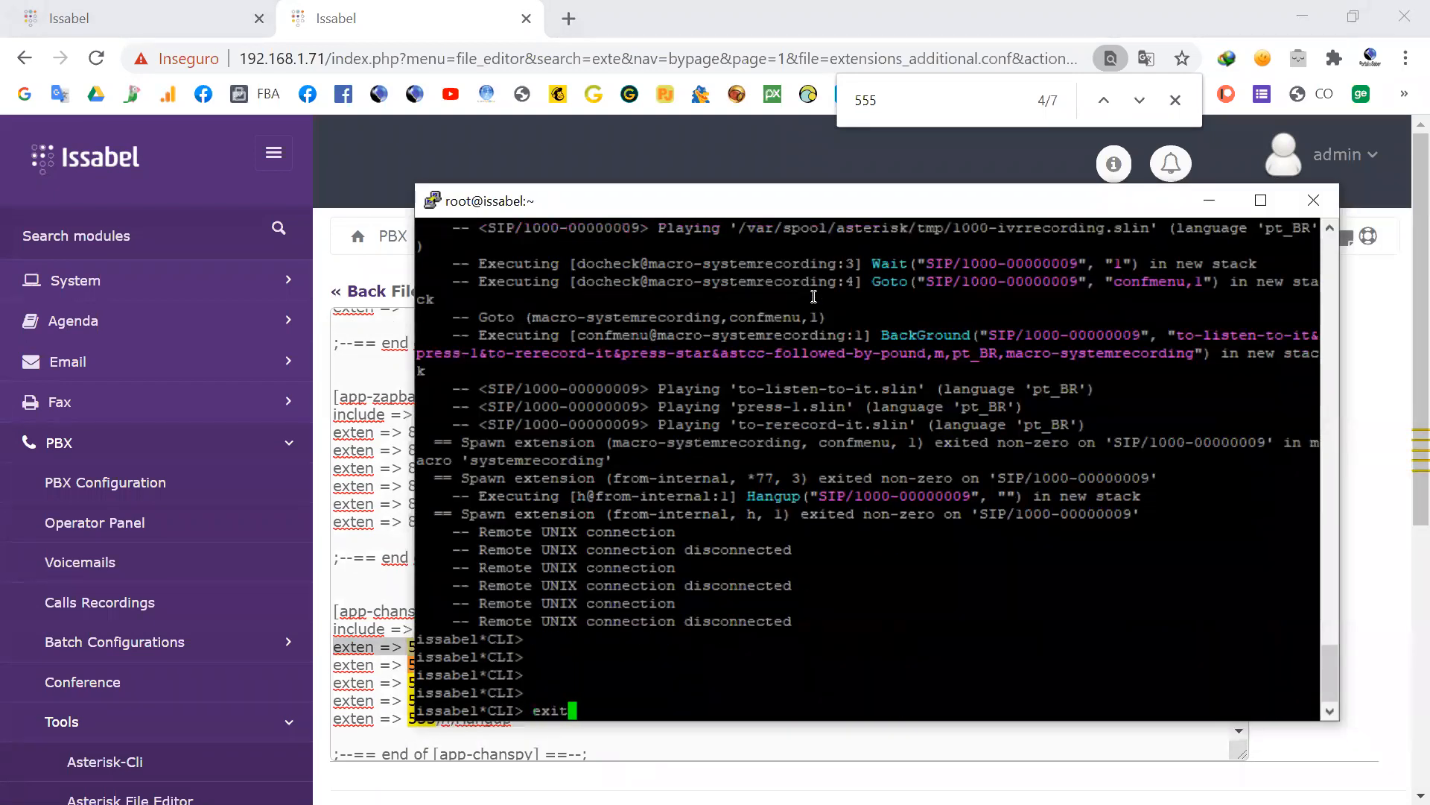
key("Return")
key("Return")
key("Return")
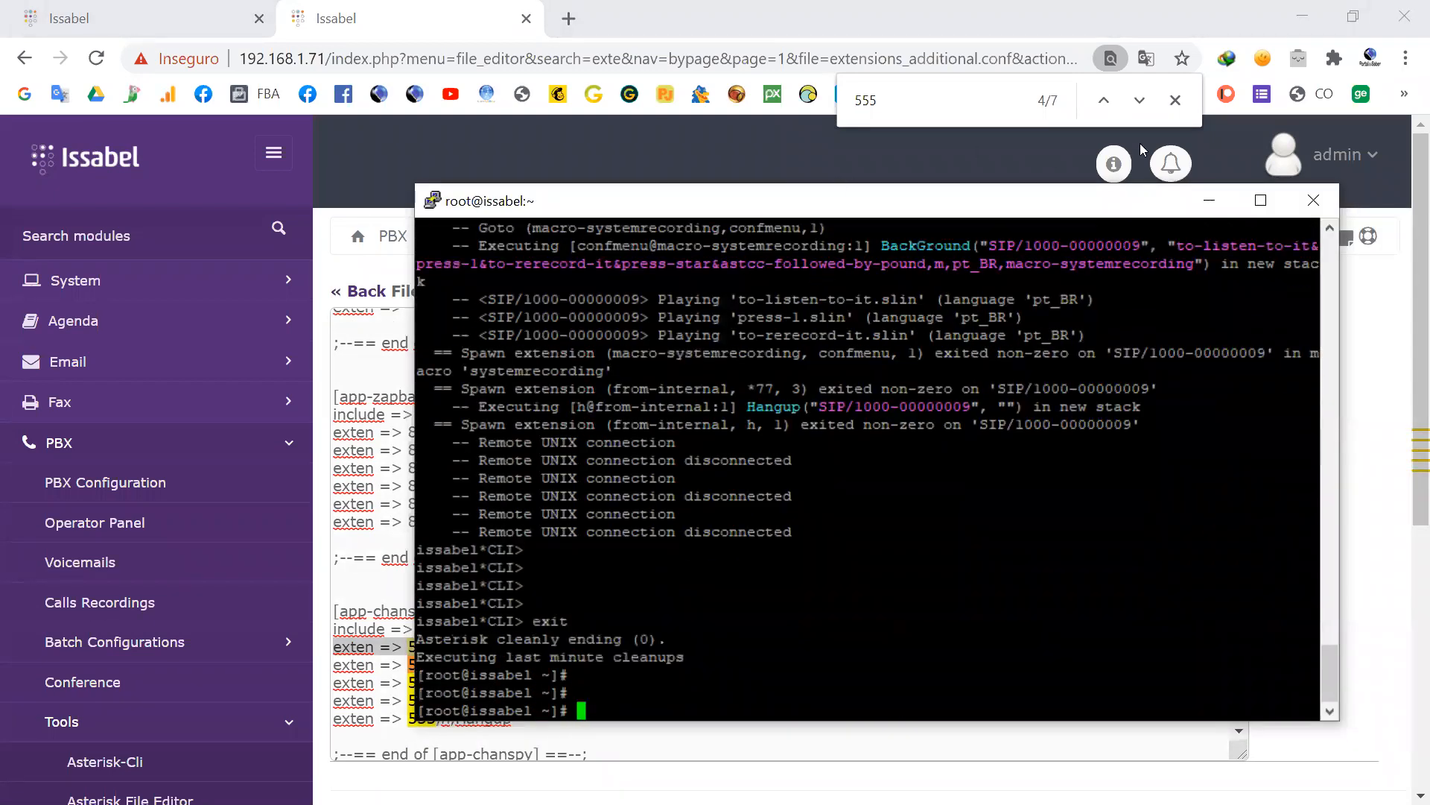
Step: Close the PuTTY session and reconnect to the saved session 192.168.1.71, logging in as root with the account password
left_click(1309, 195)
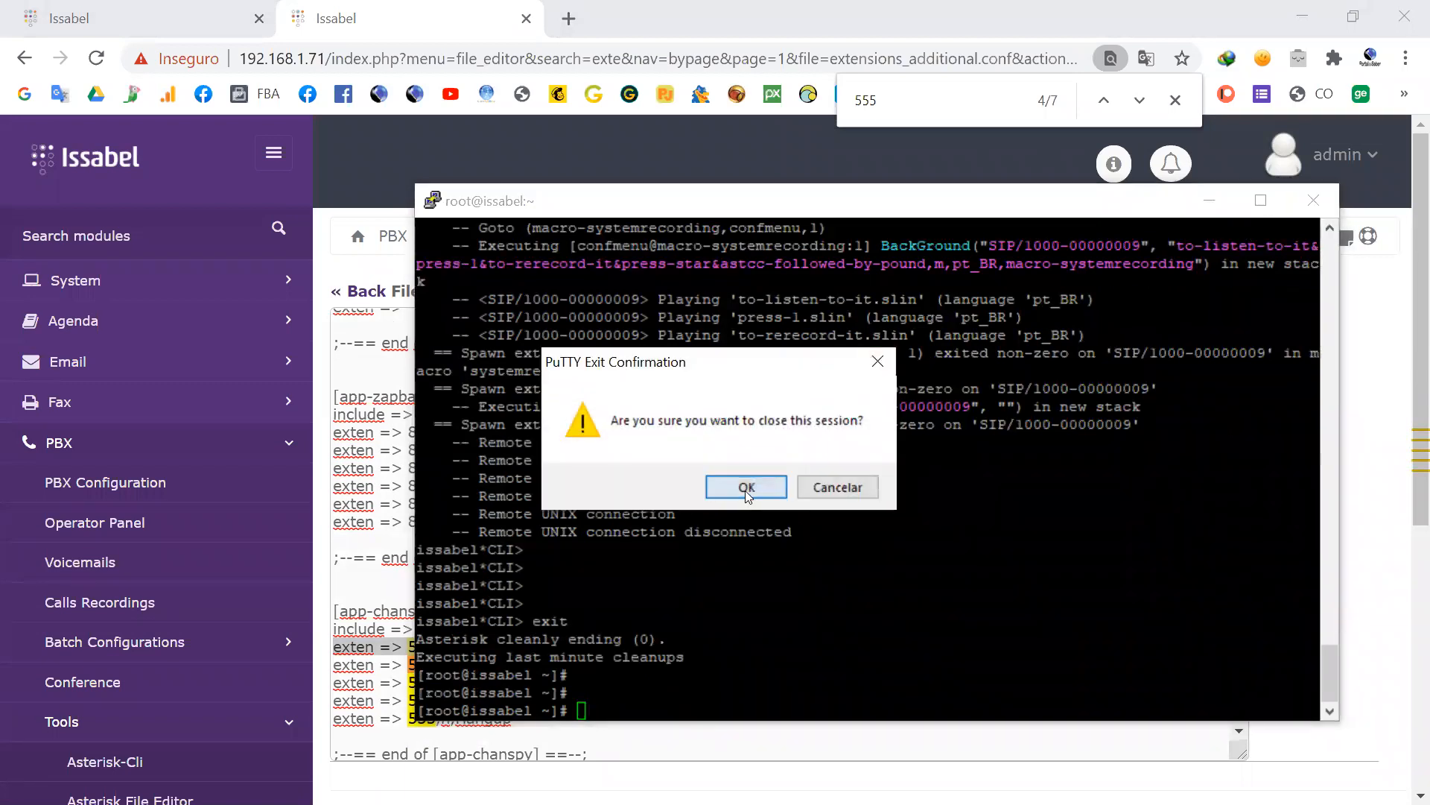
left_click(745, 495)
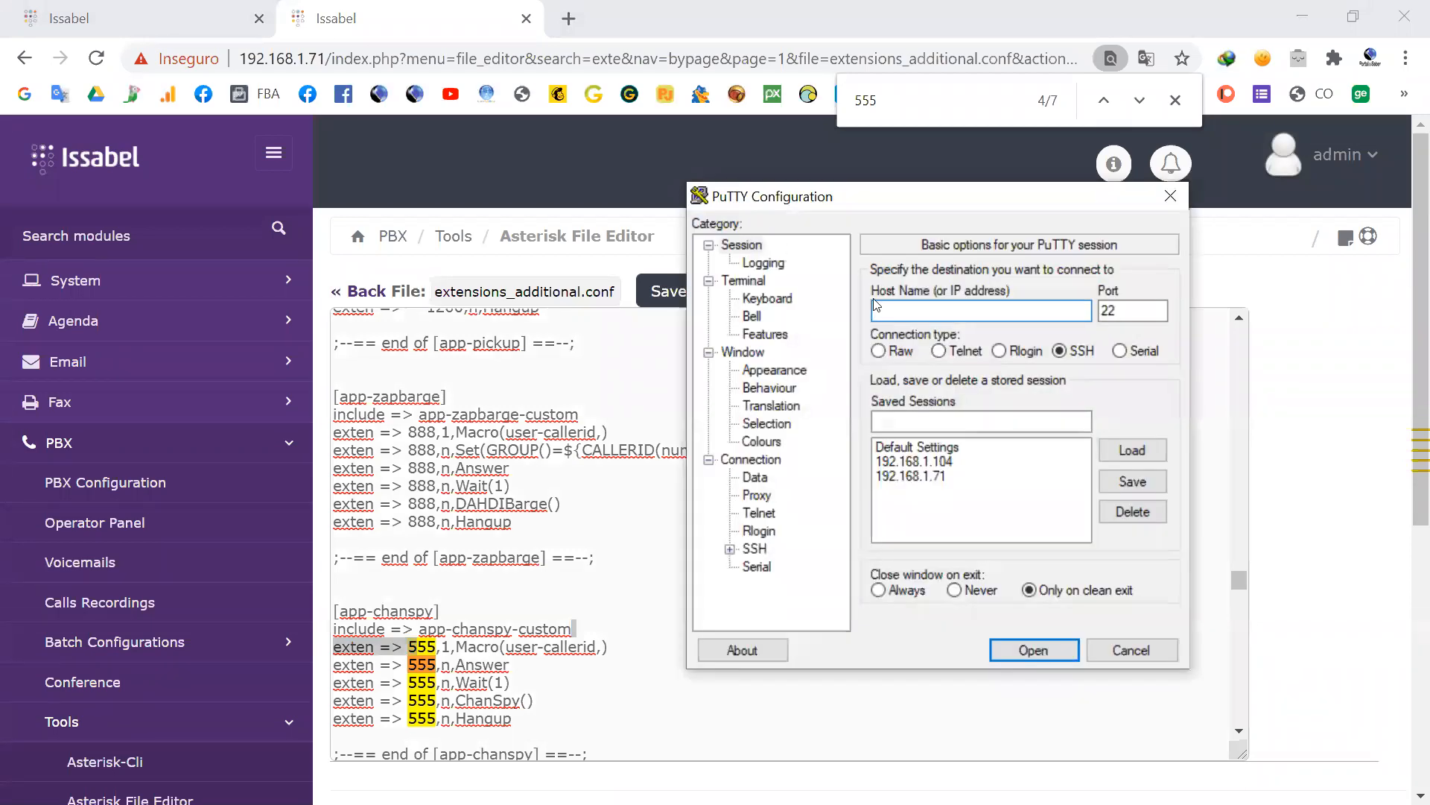
left_click(915, 478)
double_click(914, 479)
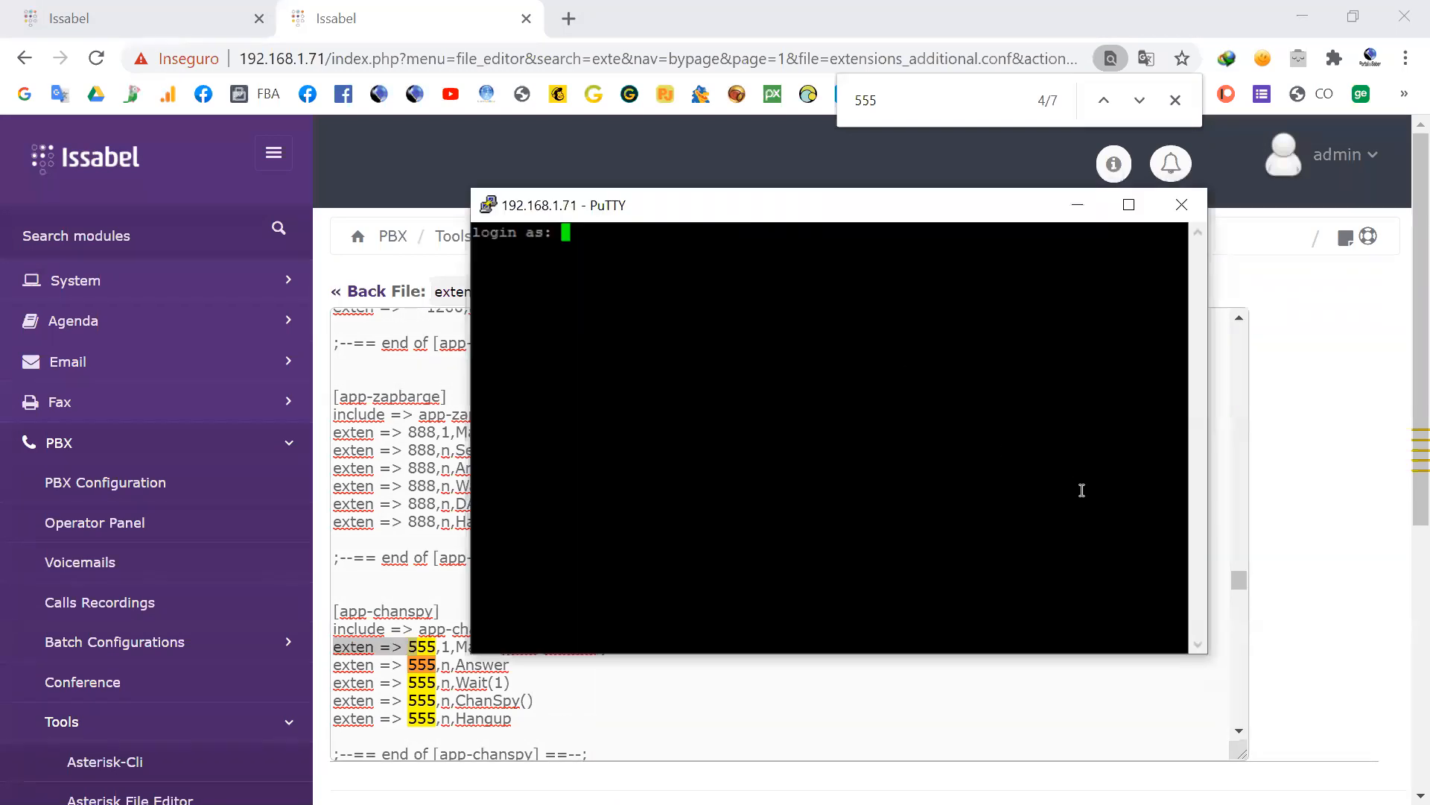
left_click_drag(1208, 656, 1271, 682)
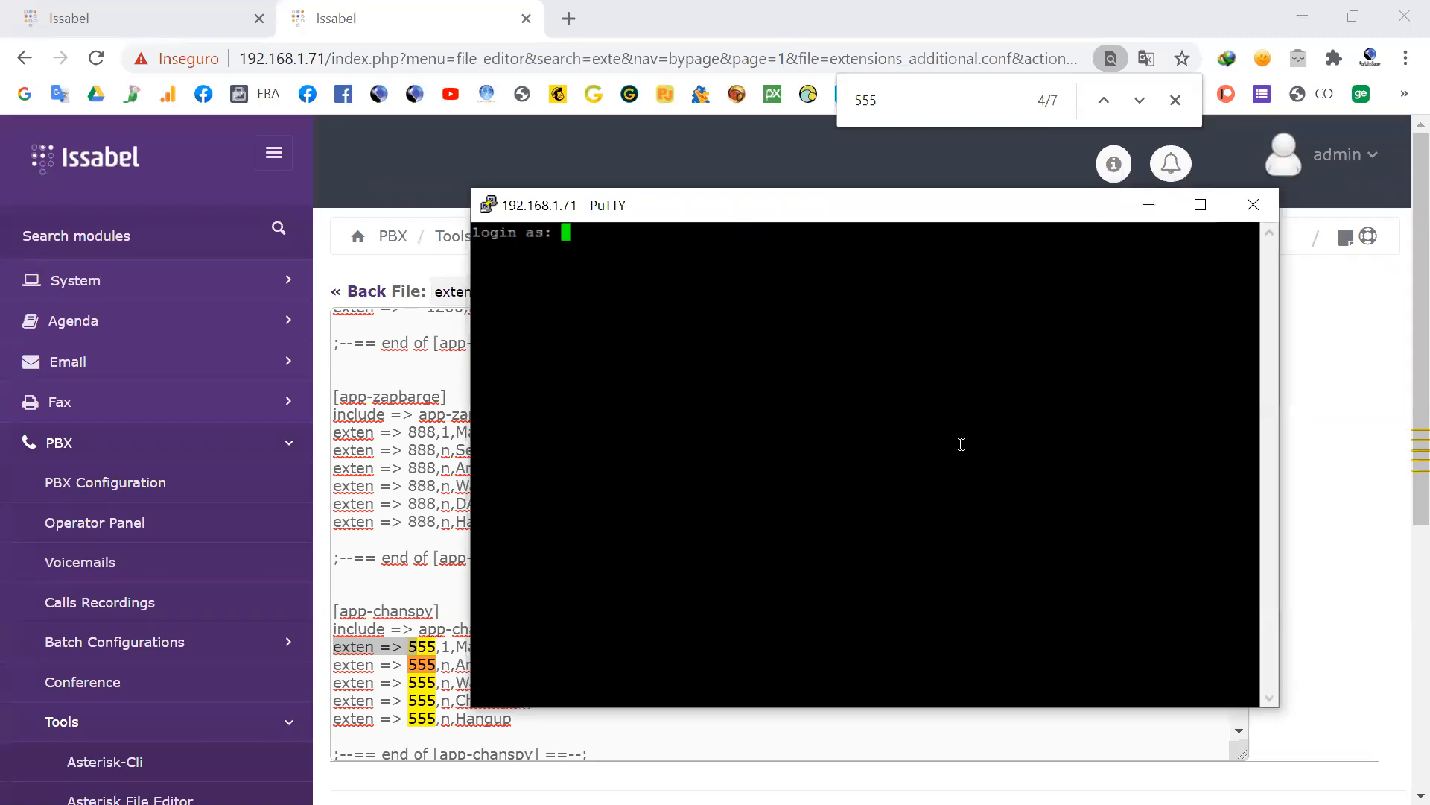
type("root")
key("Return")
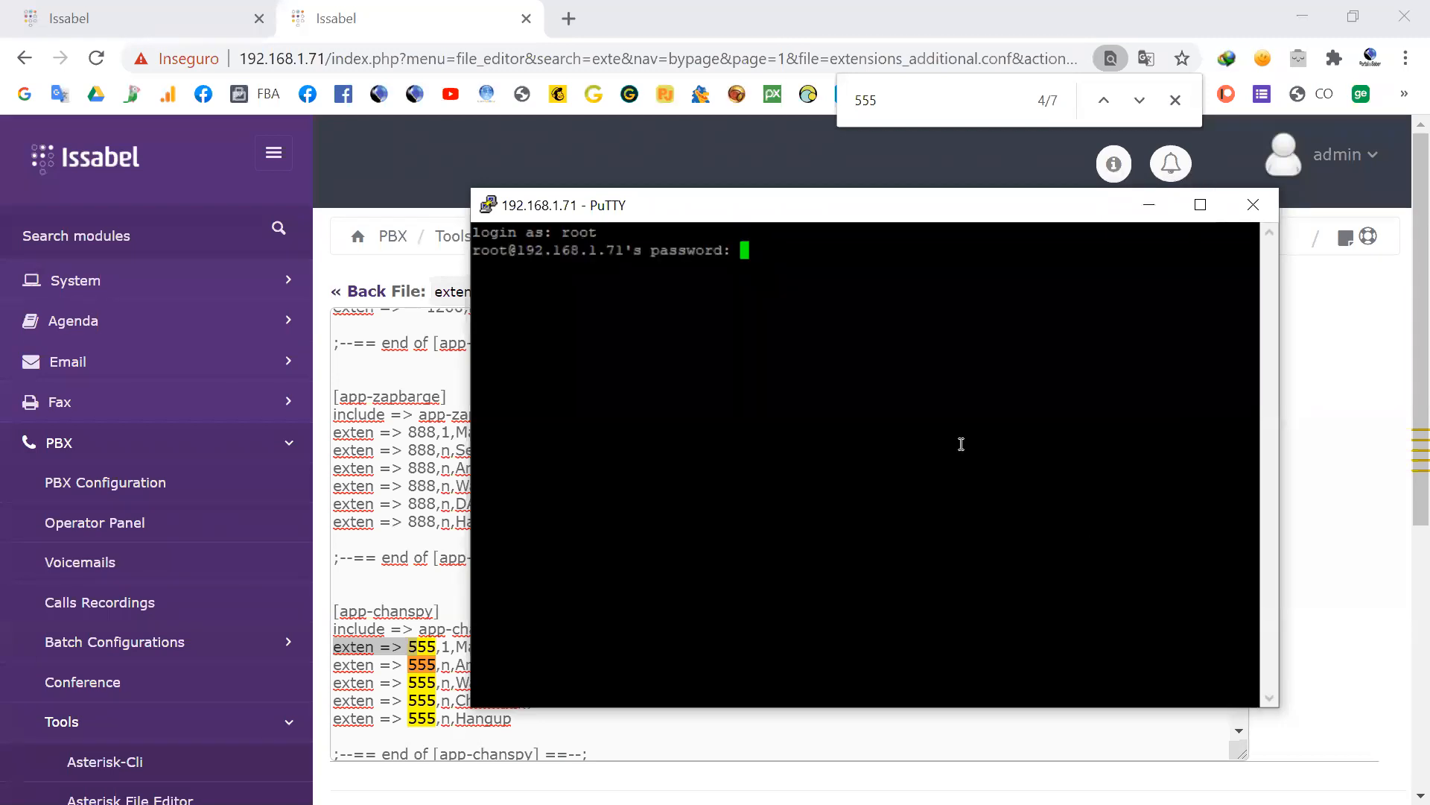
key("Return")
key("Return")
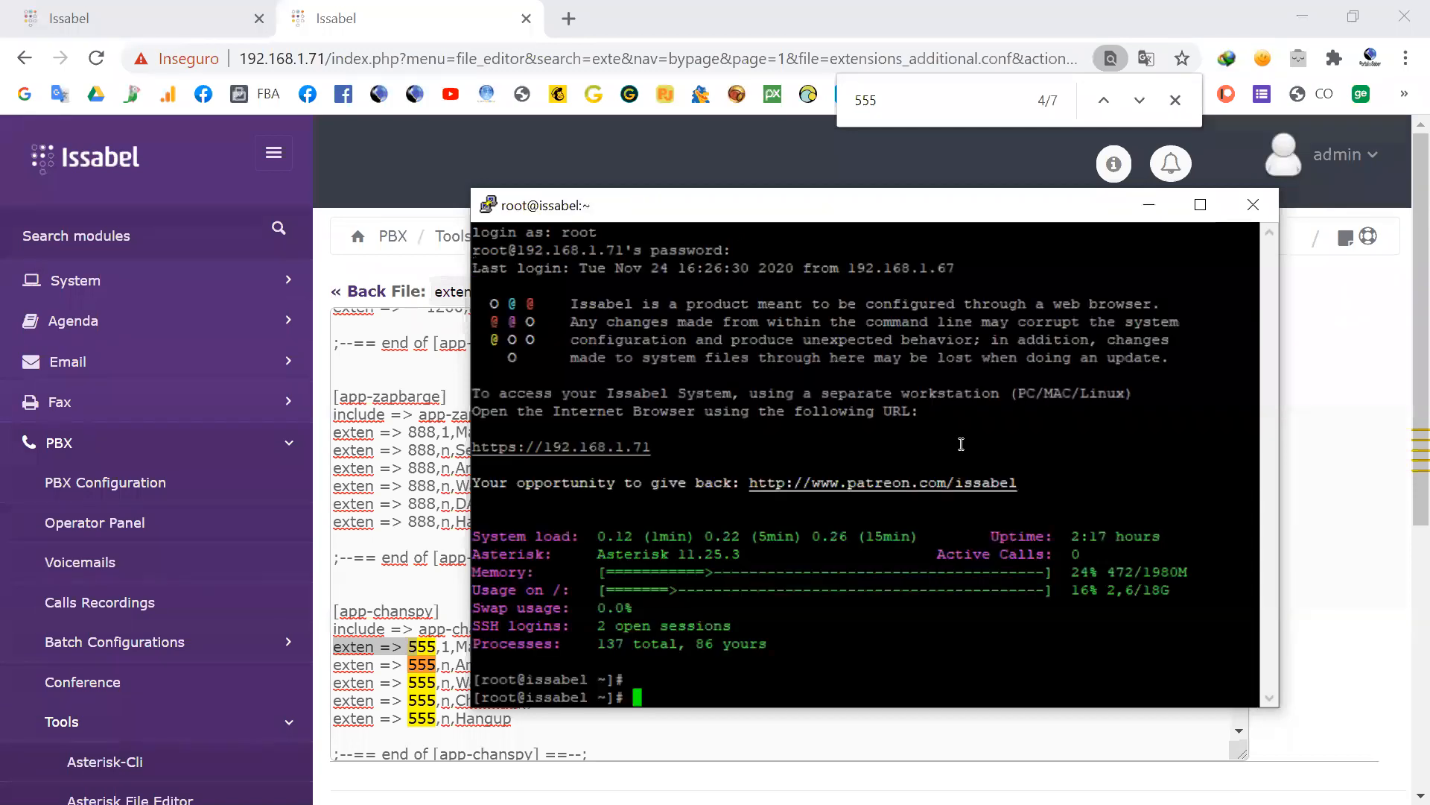
key("Return")
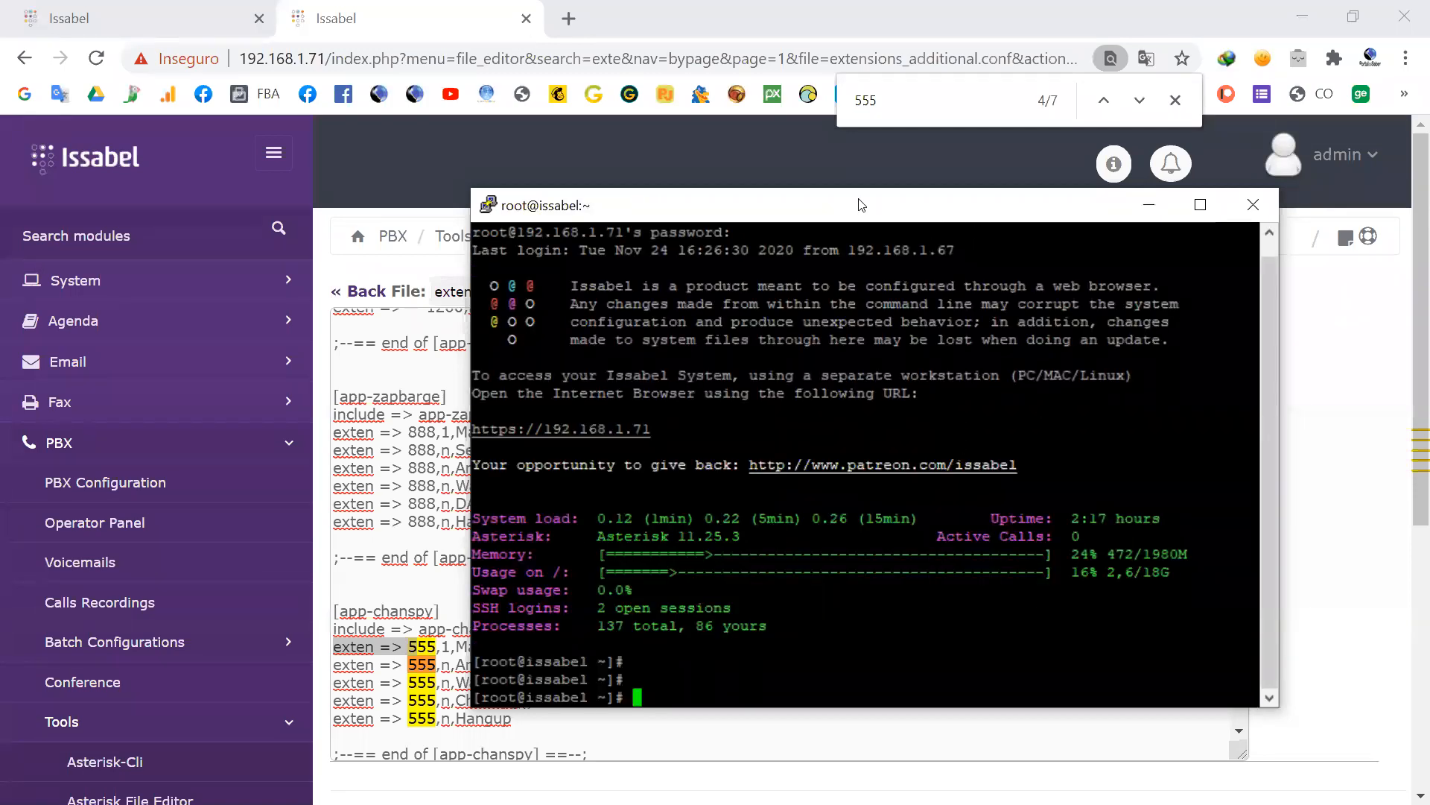
Step: Open the Asterisk console from the root shell with asterisk -vvvvvr
left_click_drag(857, 205, 853, 117)
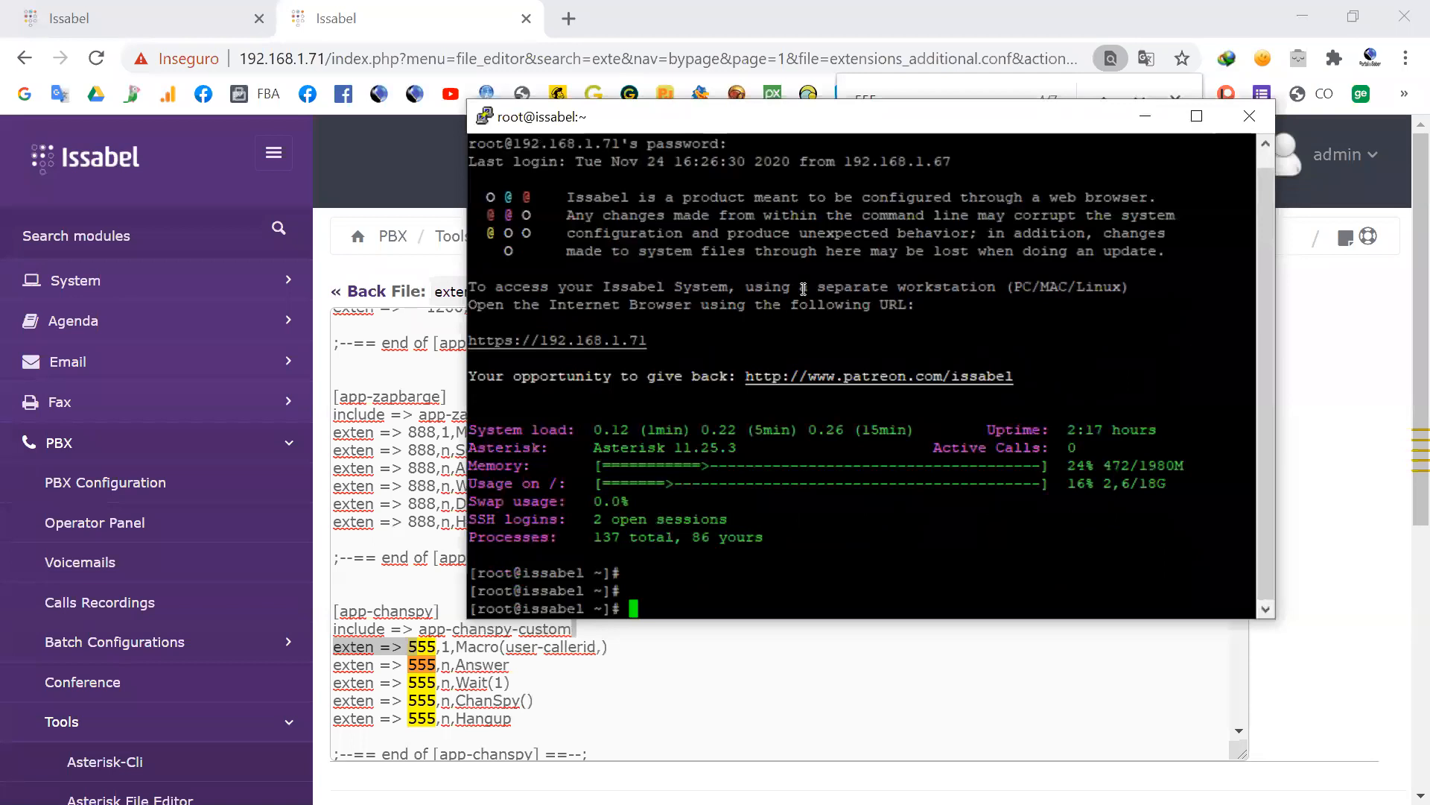
type("asterisk -vvvvvr")
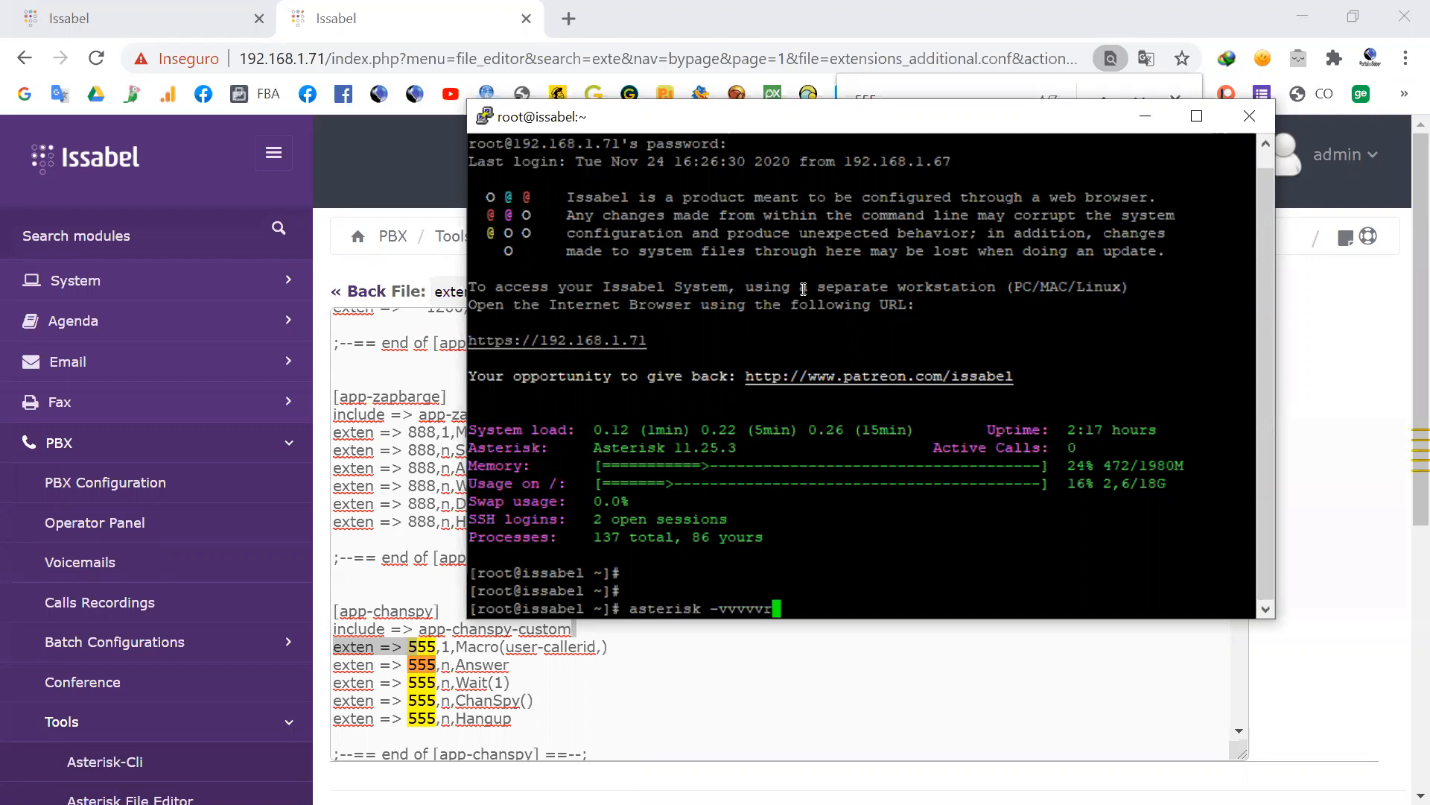
key("Return")
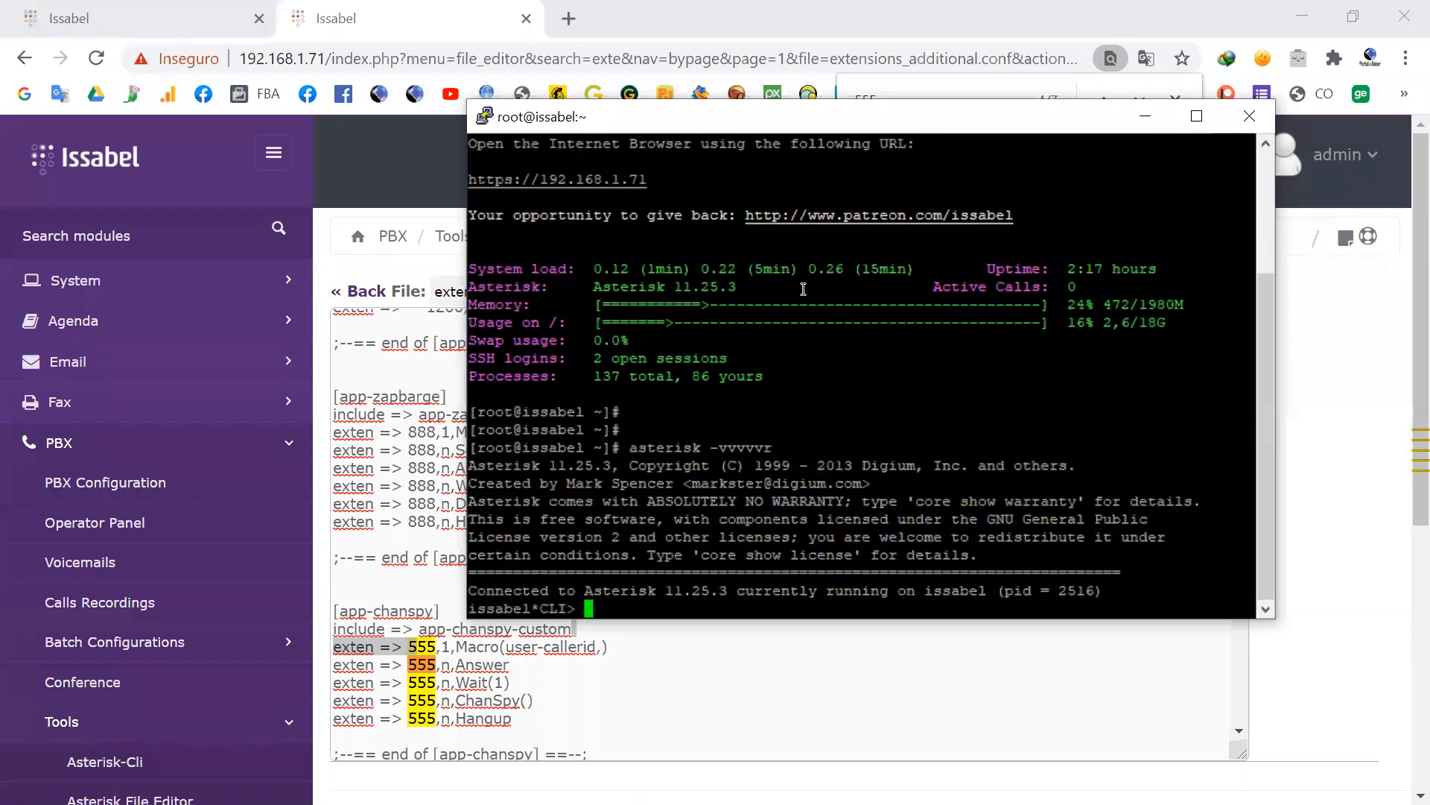
key("Return")
key("Return")
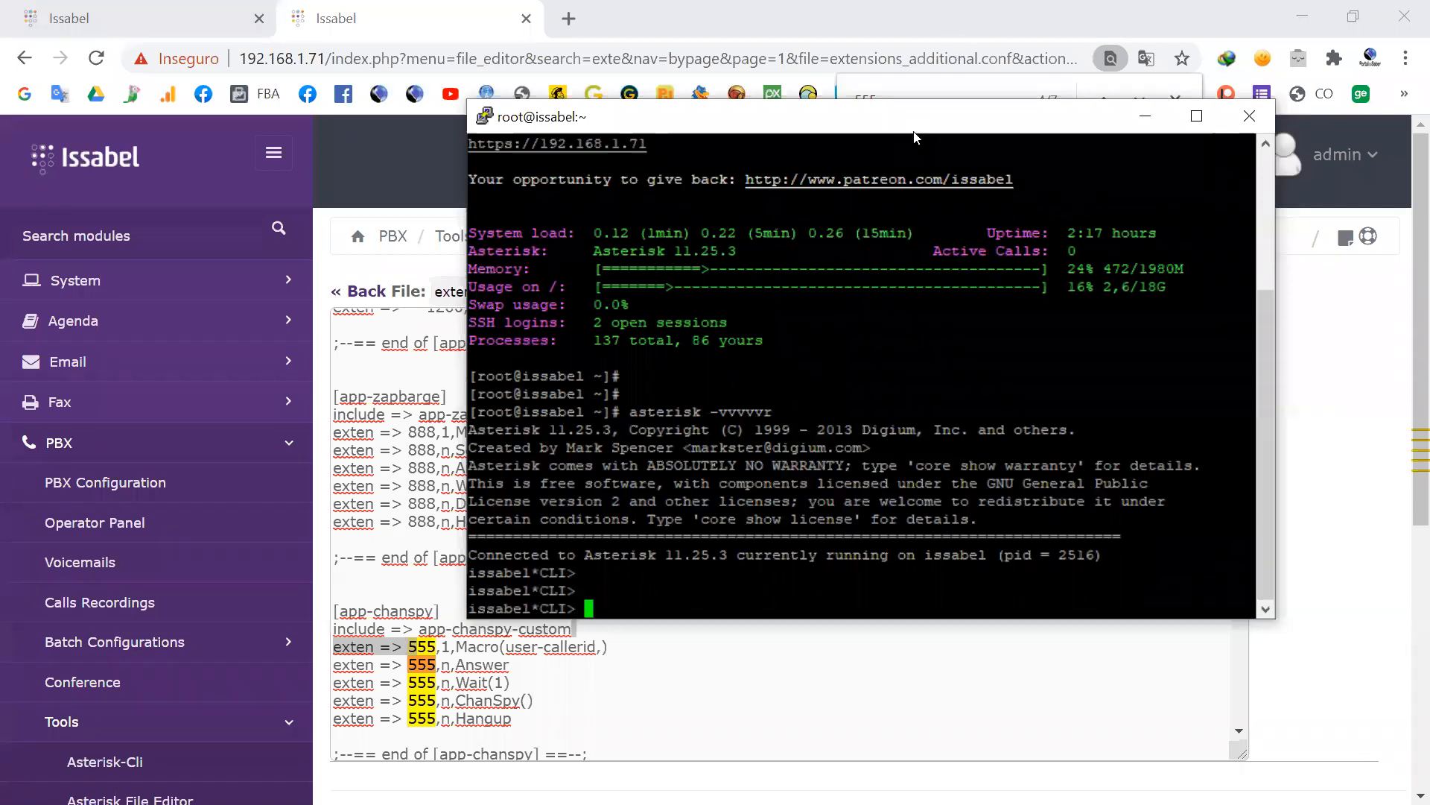
Step: Reposition the terminal window and enter the command dialplan show app-chanspy without running it
left_click_drag(915, 132, 987, 121)
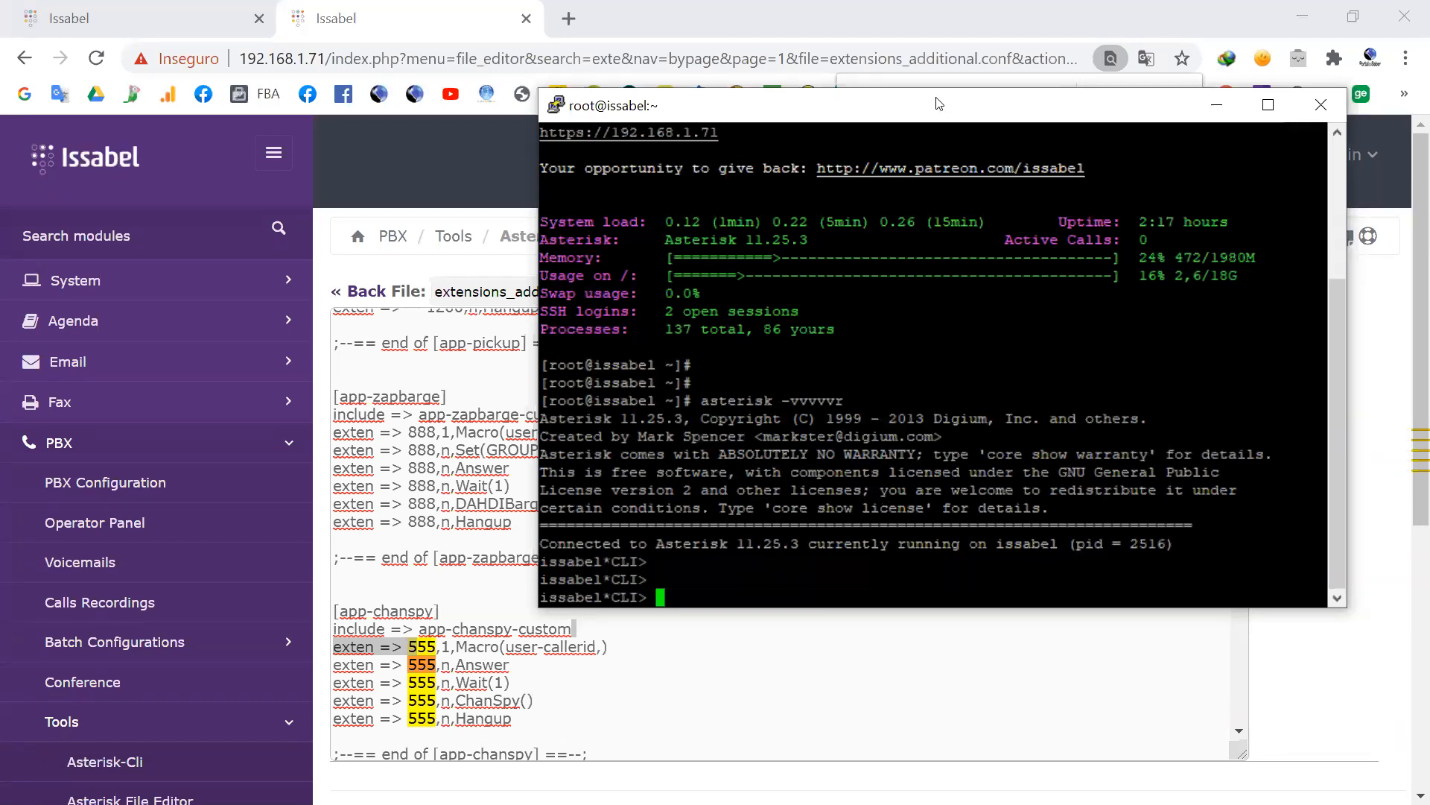
left_click_drag(939, 104, 945, 111)
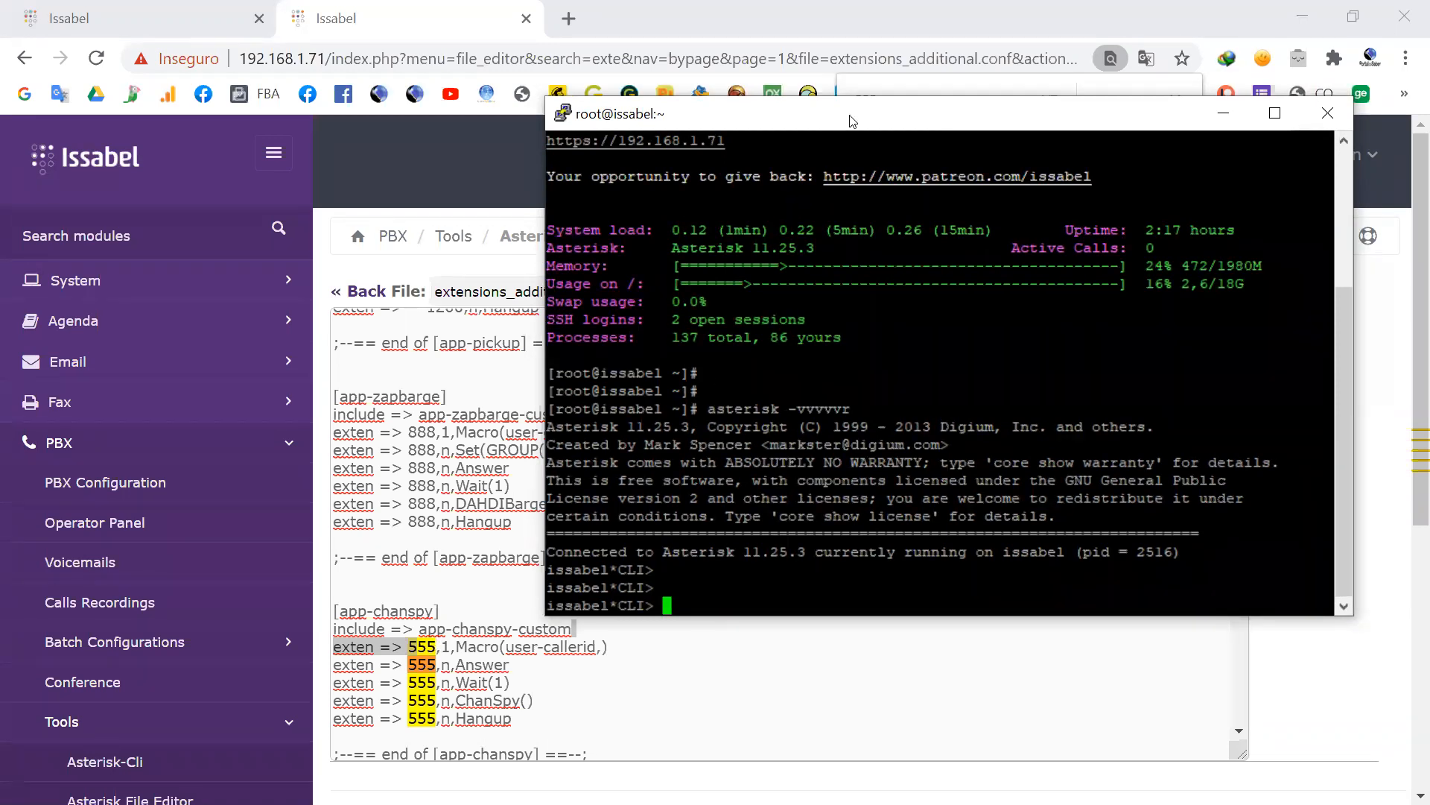
left_click_drag(850, 117, 853, 88)
type("d")
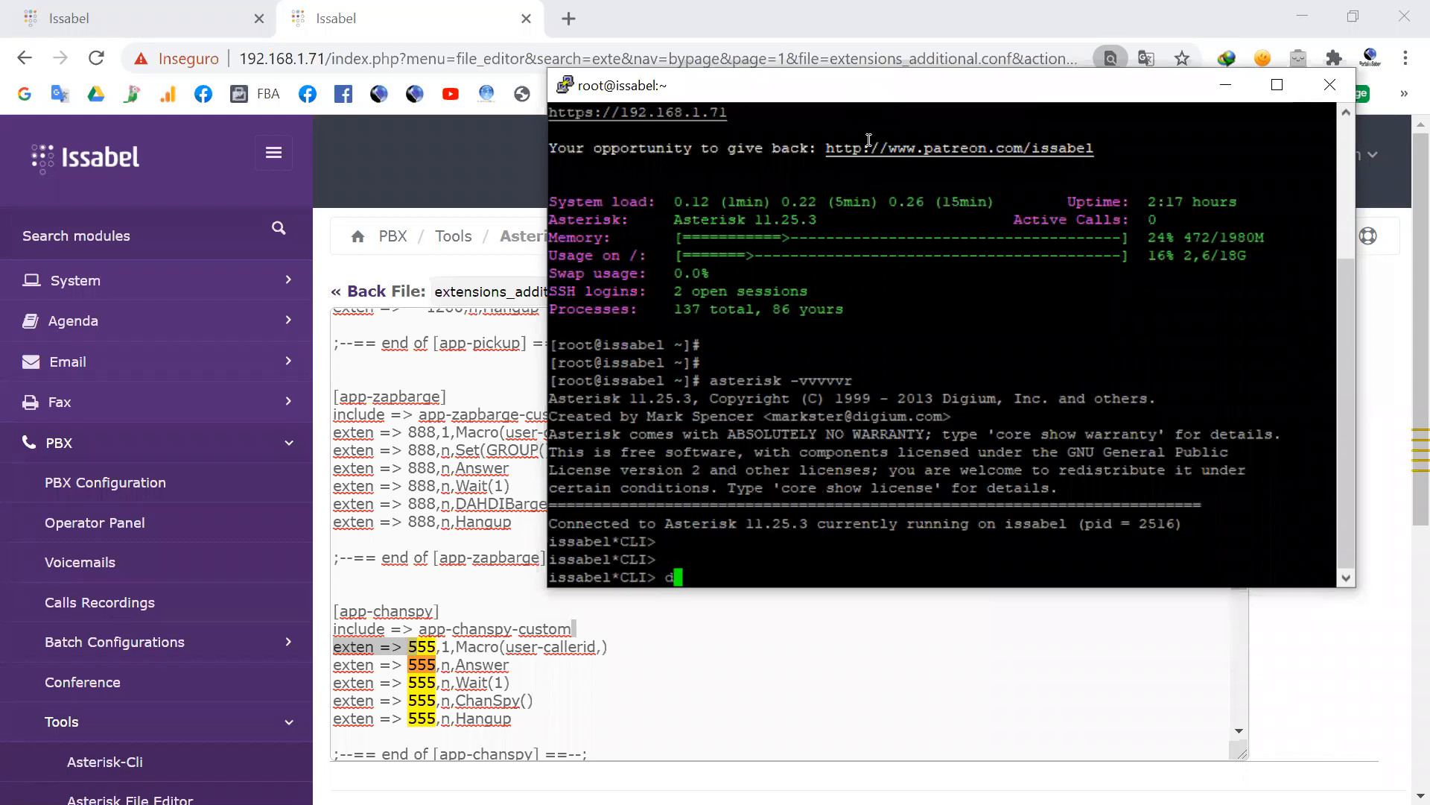
type("ialplan show ")
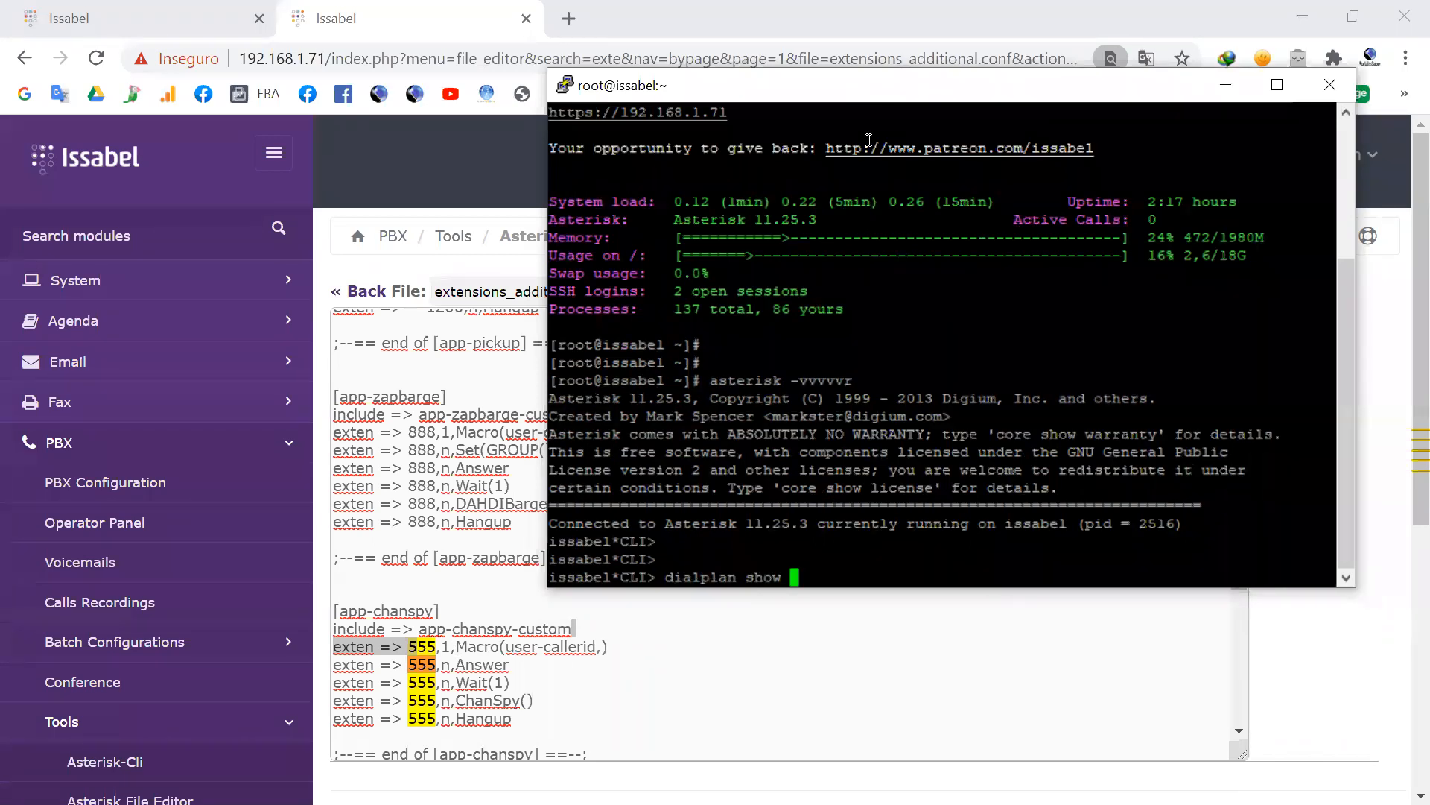
type("app-cha")
key("Tab")
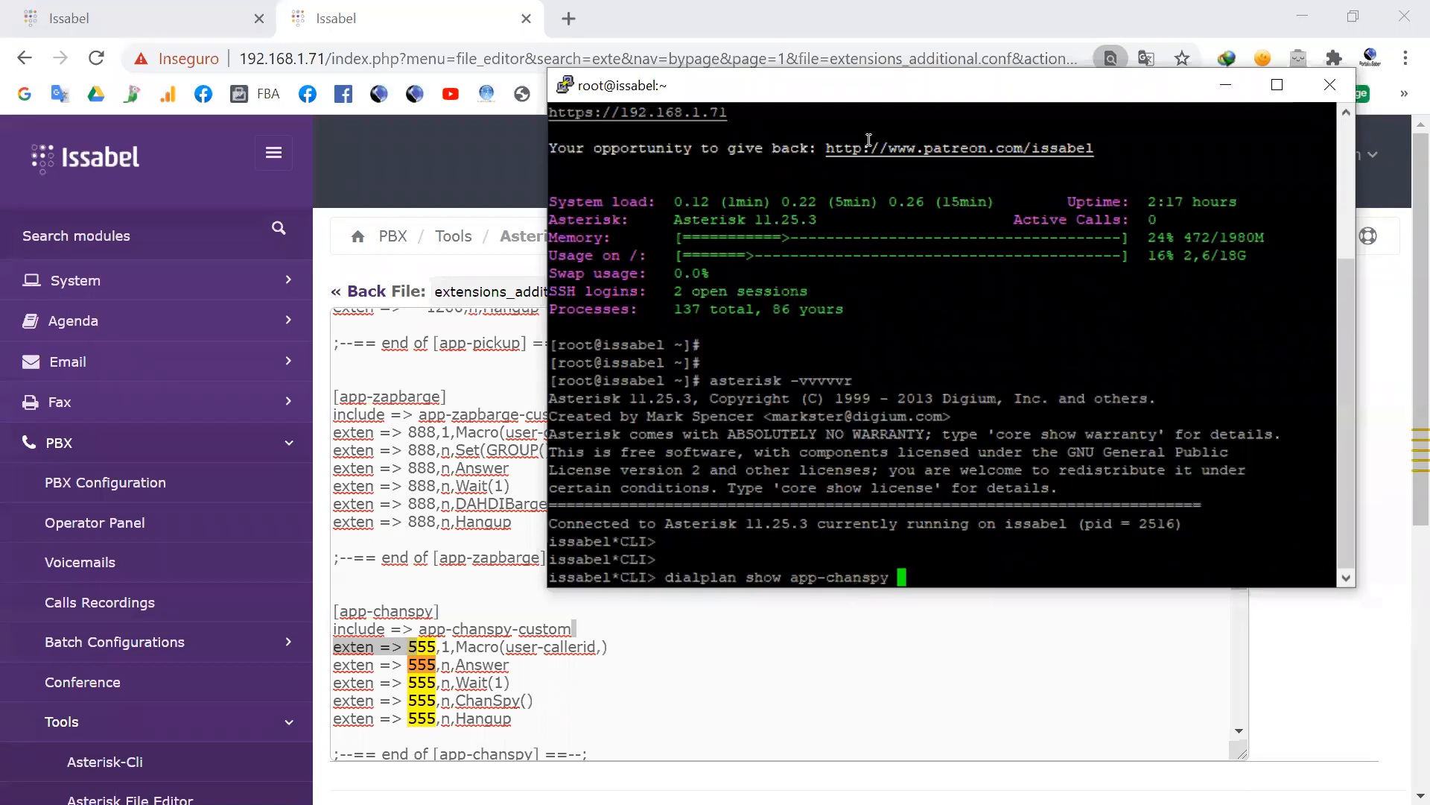
Step: List the available contexts starting with app-c, and complete the command again as dialplan show app-chanspy
key("BackSpace")
key("BackSpace")
key("BackSpace")
key("BackSpace")
key("BackSpace")
key("BackSpace")
key("BackSpace")
key("Tab")
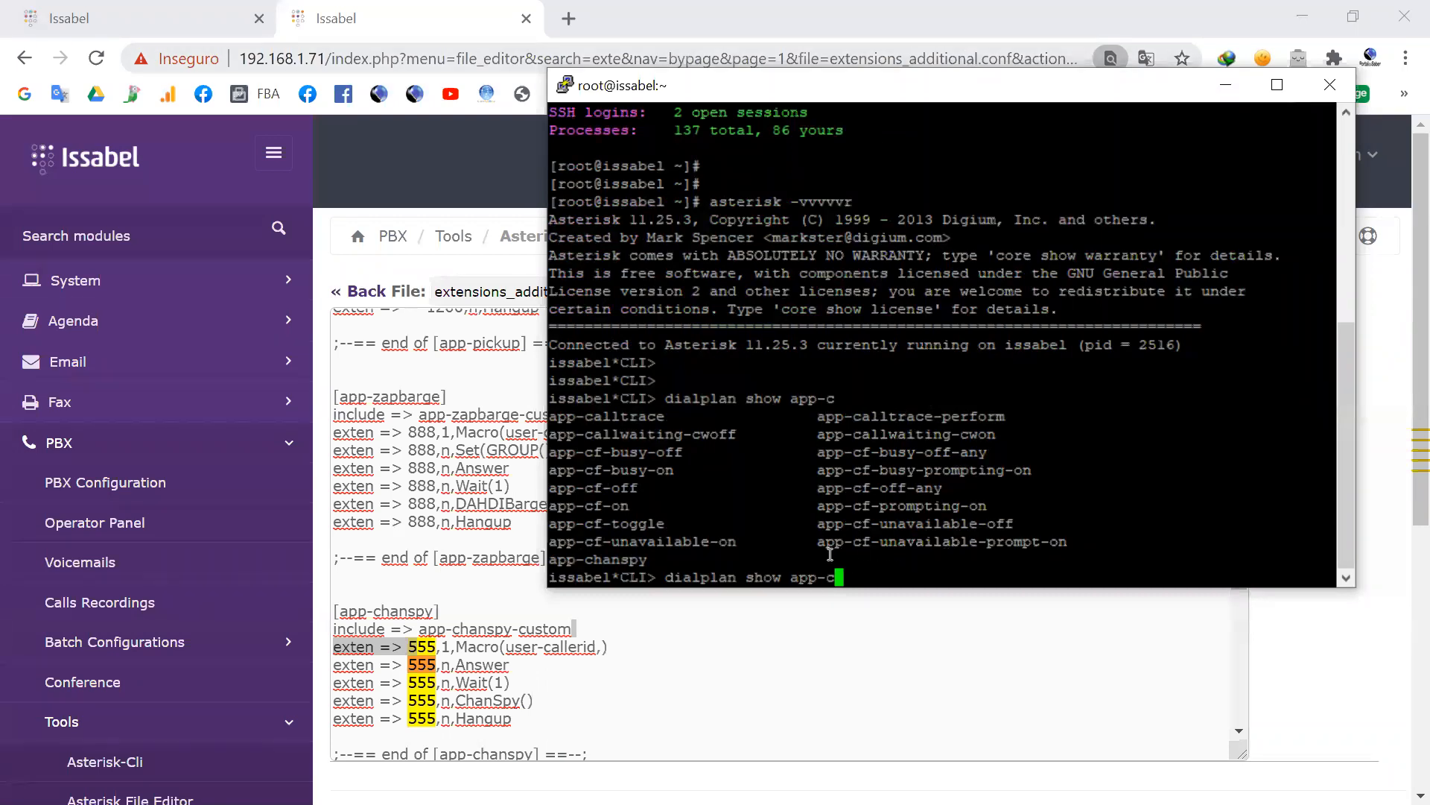
type("h")
key("Tab")
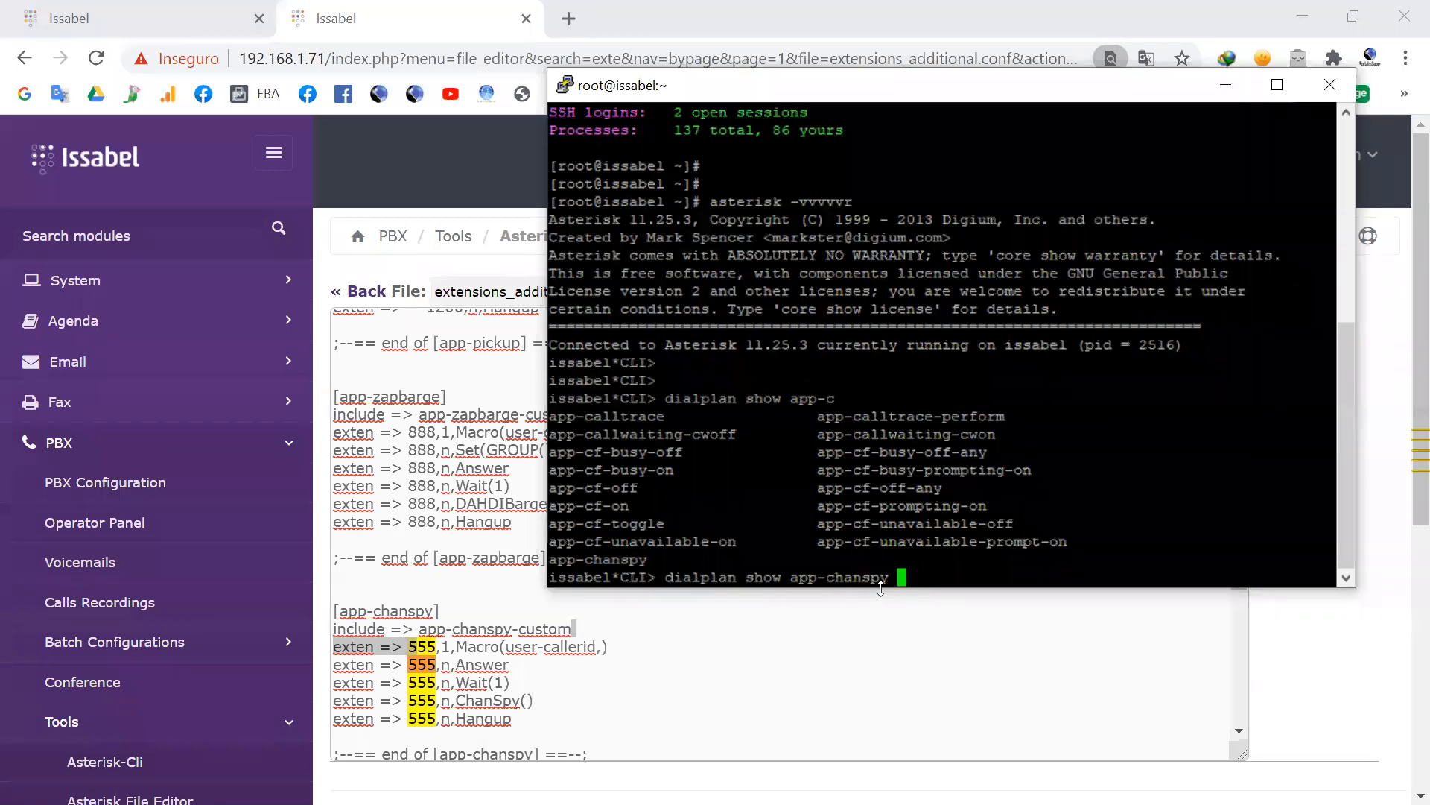
Step: Return to the browser and highlight app-chanspy-custom, plus the include line and first two 555 lines of [app-chanspy]
left_click(576, 632)
left_click(572, 629)
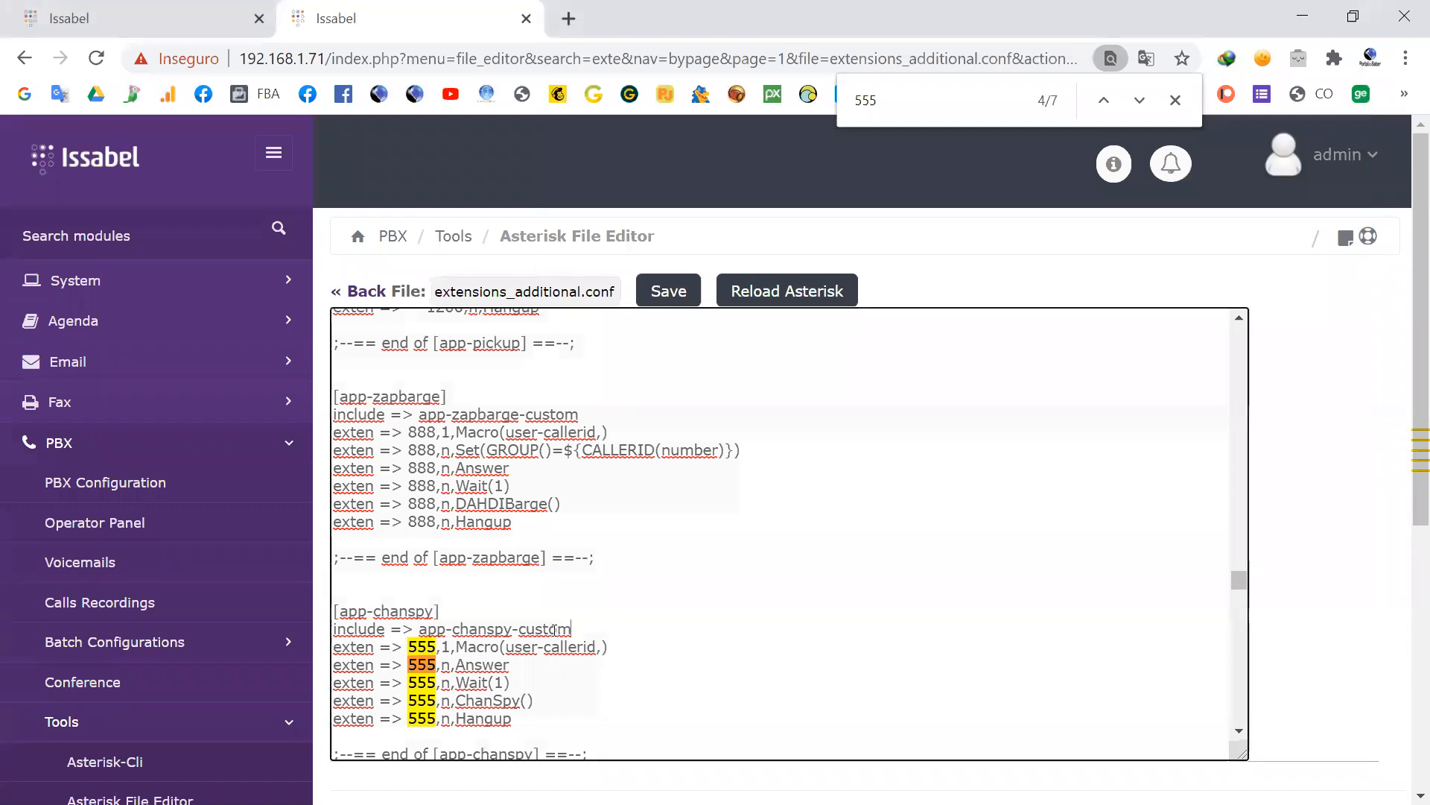
key("shift+Left")
key("shift+Left")
key("shift+Left")
key("shift+Left")
key("shift+Left")
key("shift+Left")
key("shift+Left")
key("shift+Left")
key("shift+Left")
key("shift+Left")
key("shift+Left")
key("shift+Left")
key("shift+Left")
key("shift+Left")
key("shift+Left")
key("shift+Left")
key("shift+Left")
key("shift+Left")
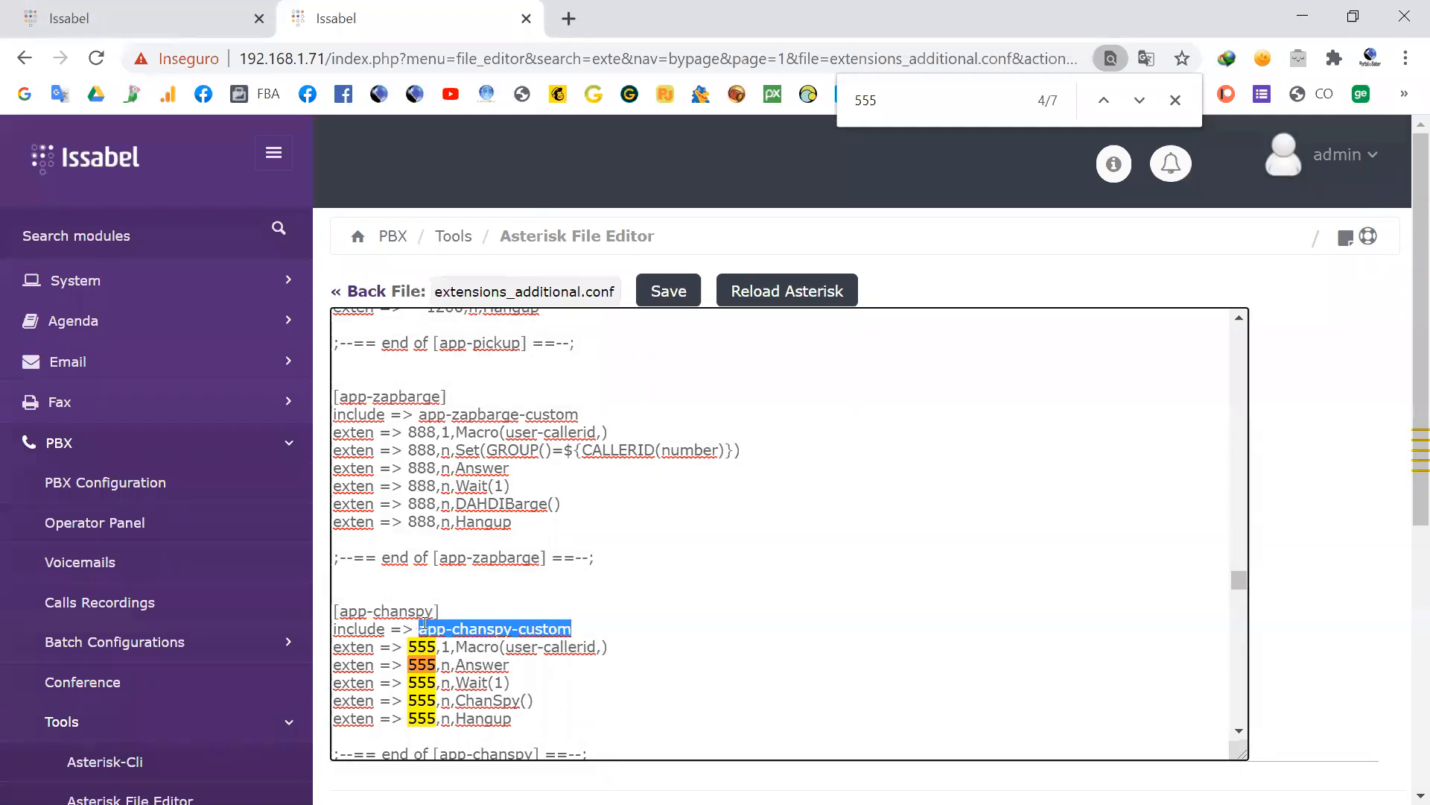
left_click_drag(514, 664, 337, 631)
key("ctrl+c")
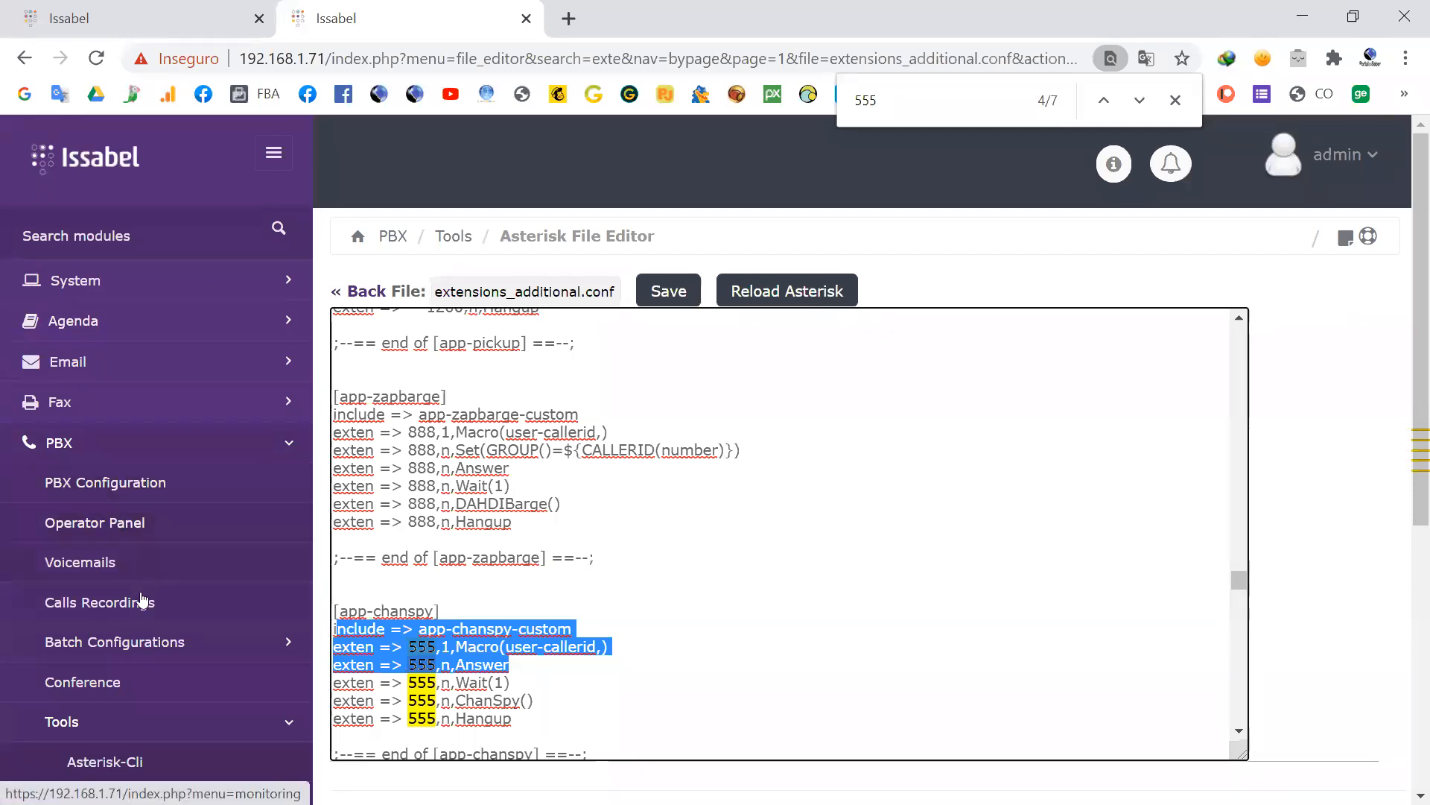
Step: Open the Asterisk File Editor in a new browser tab
scroll(159, 562, "down", 3)
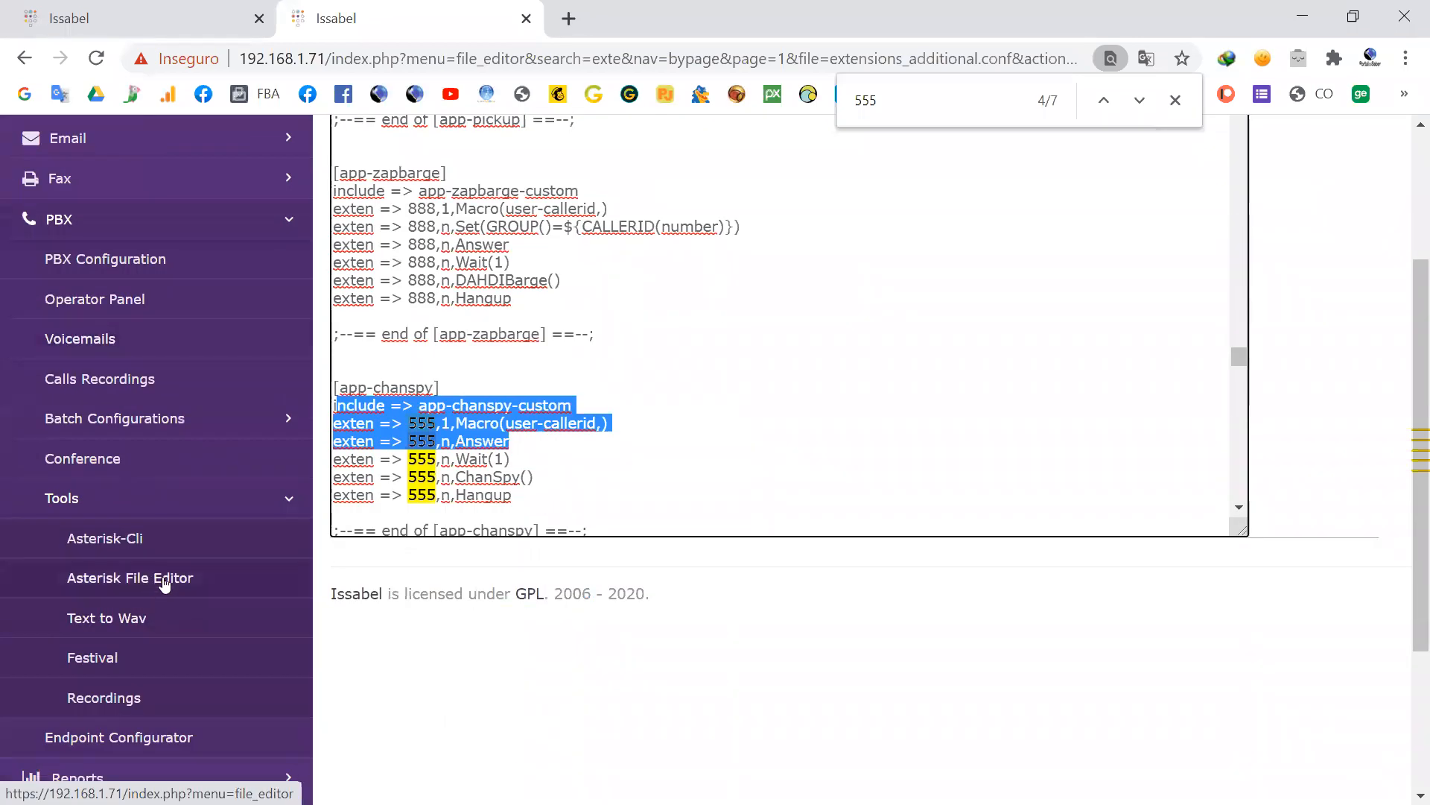
right_click(187, 583)
left_click(302, 279)
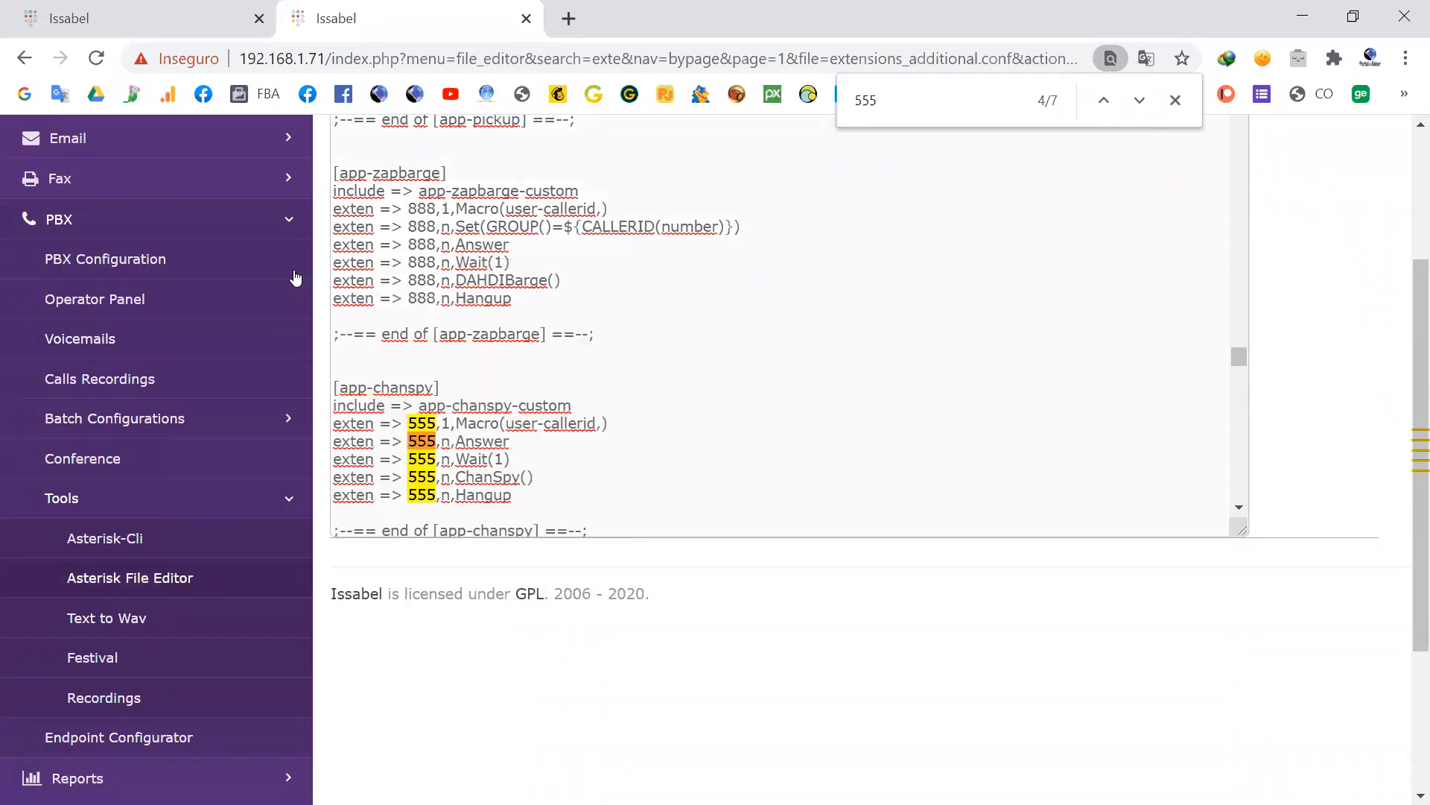
Step: In the new Asterisk File Editor tab, filter the files by ext and open extensions_custom.conf
left_click(630, 27)
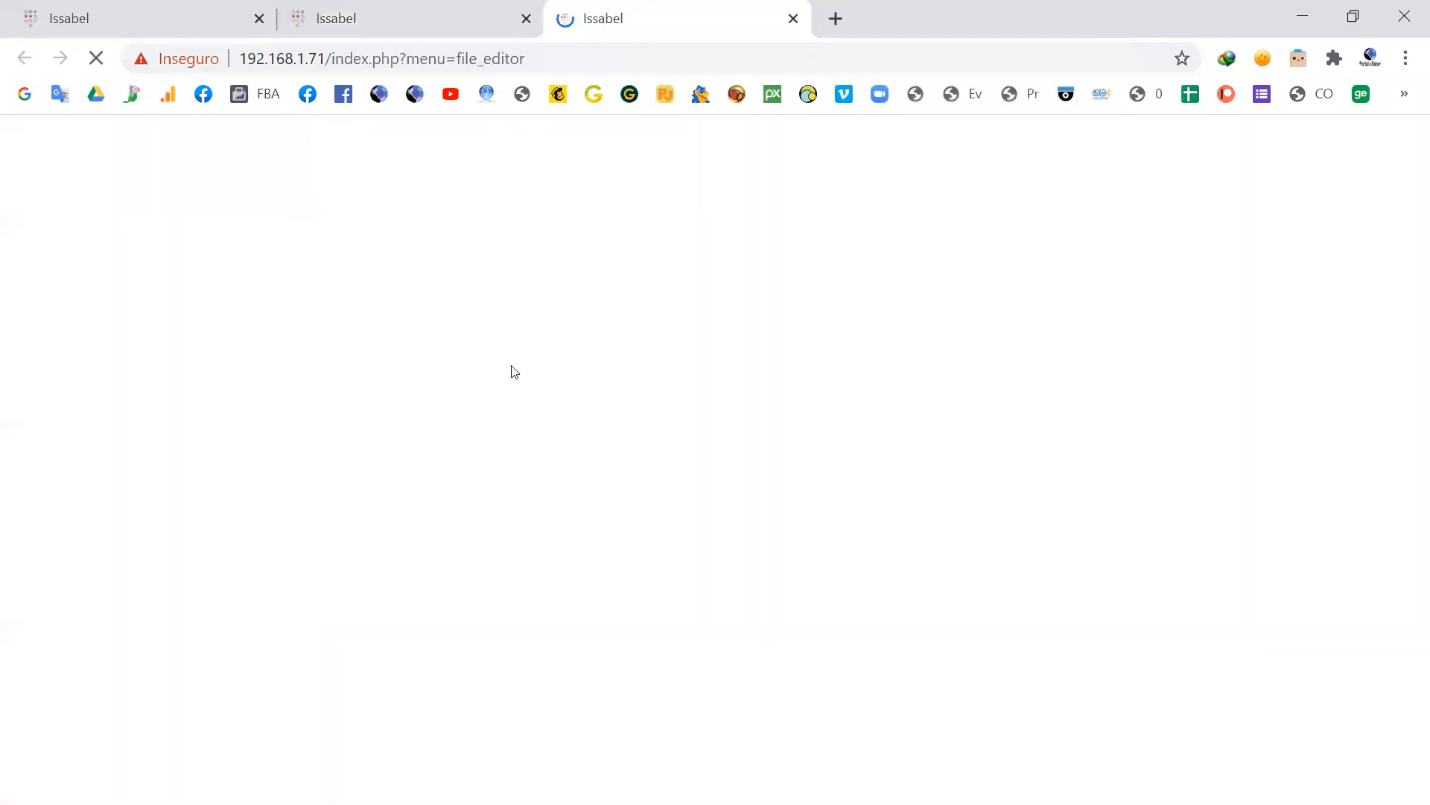
left_click(537, 294)
left_click(475, 346)
type("ext")
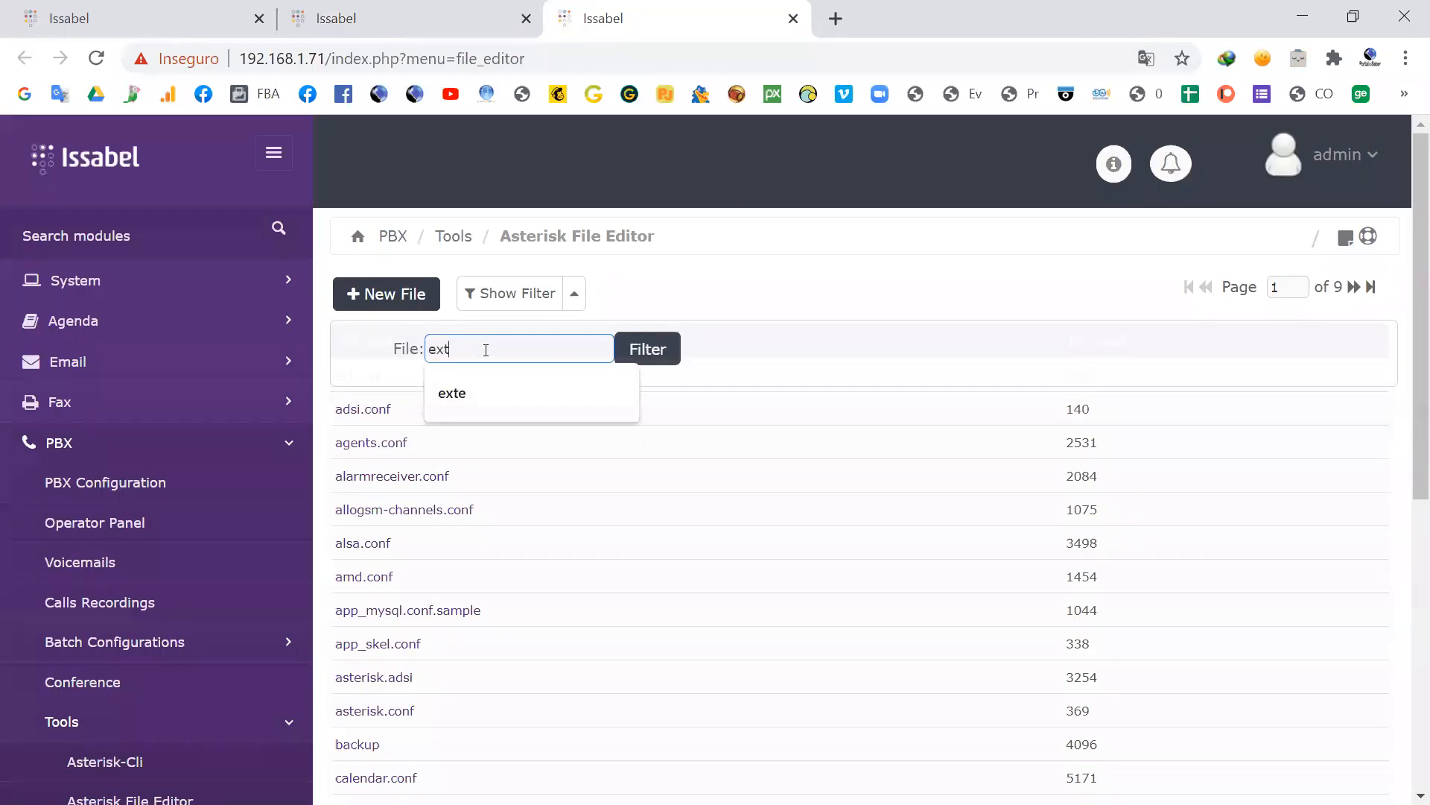
left_click(641, 351)
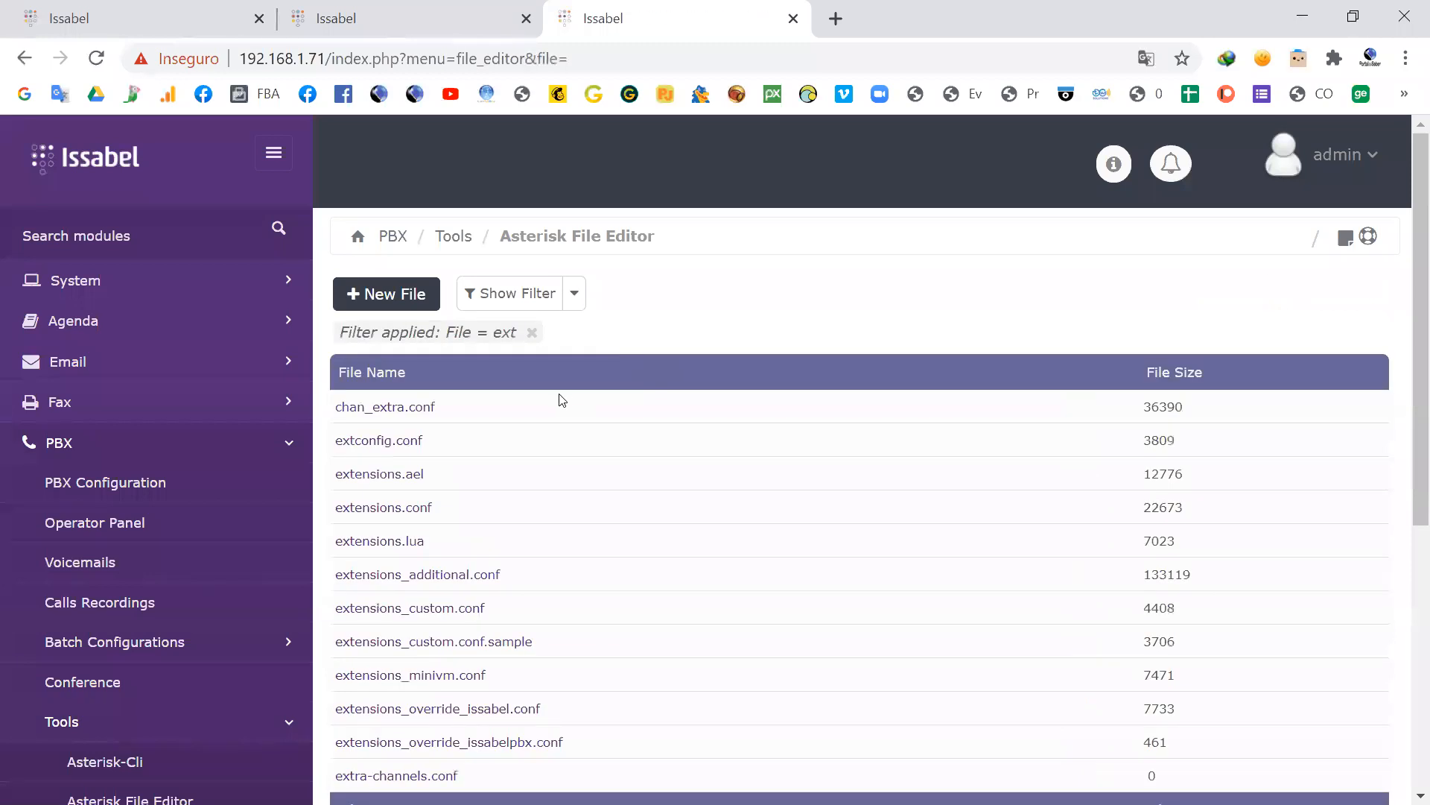
left_click(438, 608)
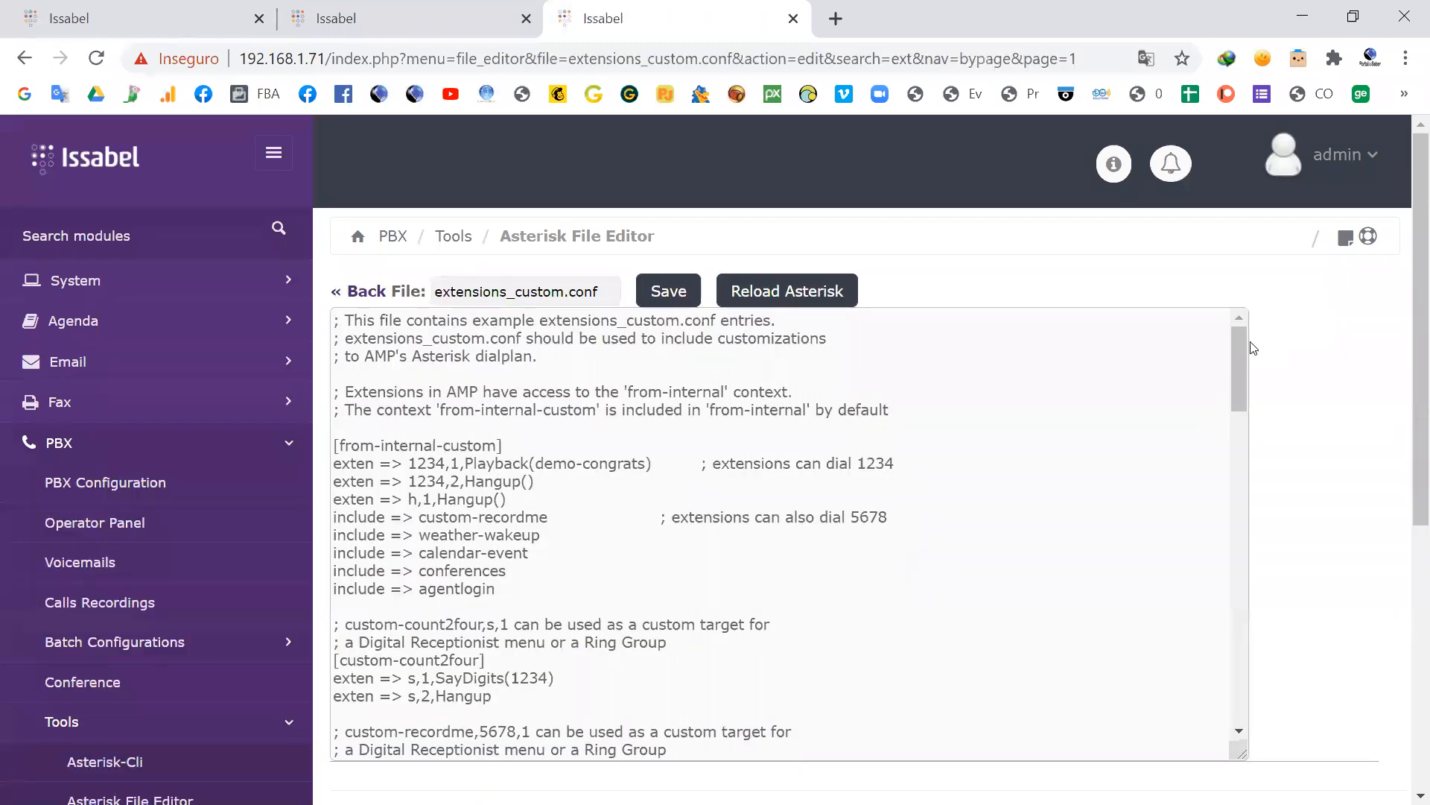
Step: Paste the copied app-chanspy lines a few blank lines below the END ISSABEL CALL-CENTER CONTEXTS comment
left_click_drag(1240, 345, 1240, 667)
left_click(899, 734)
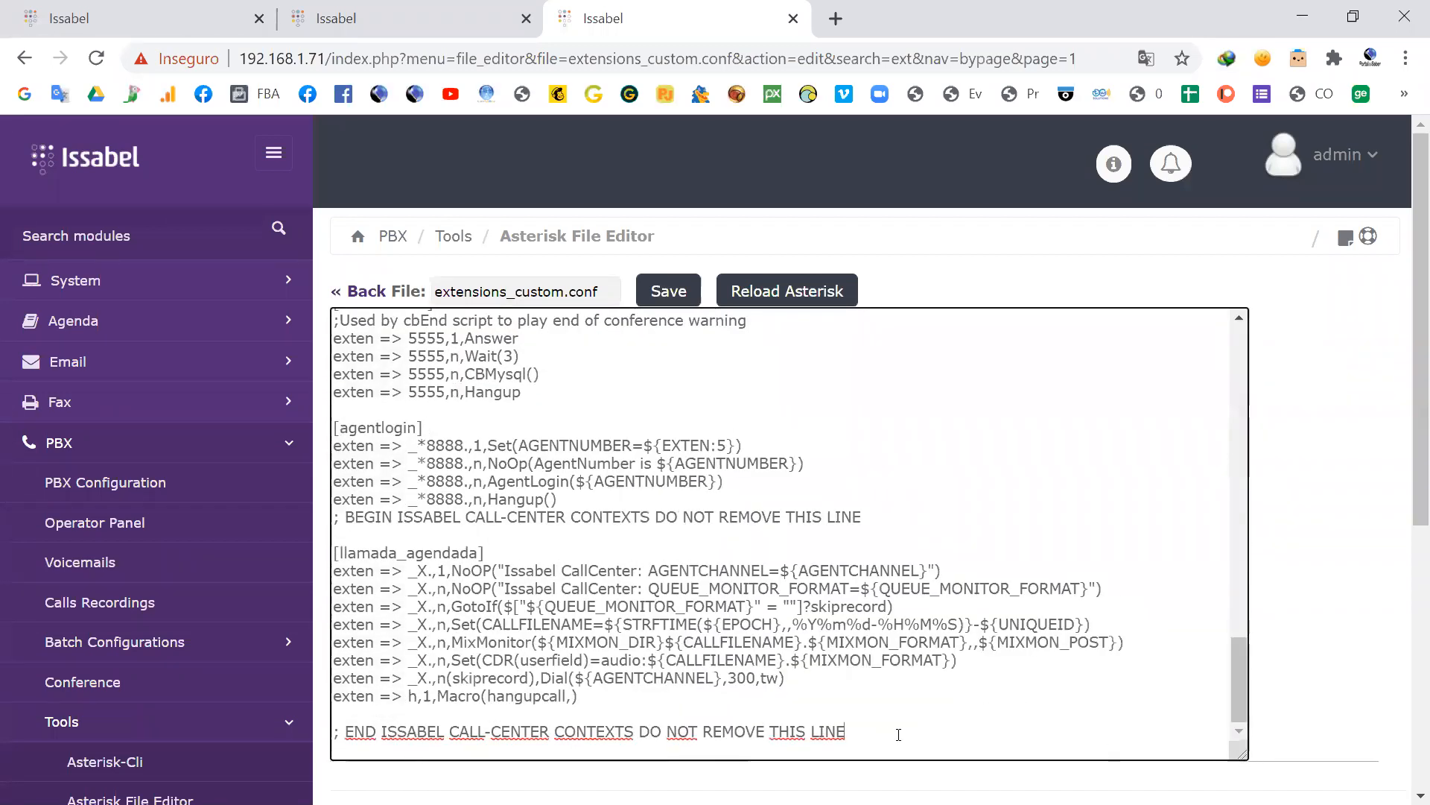
key("Return")
key("Return")
key("Return")
key("Return")
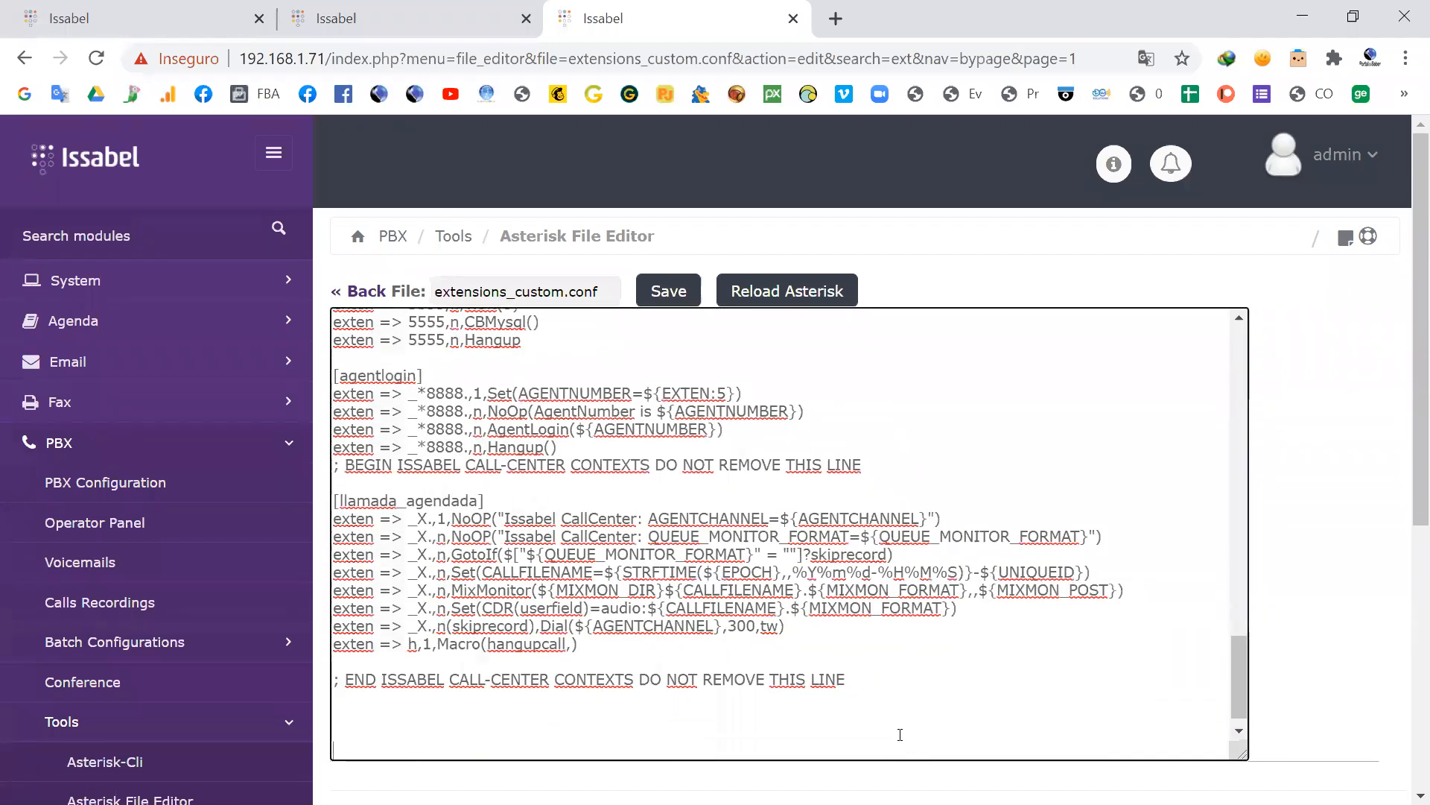
key("ctrl+v")
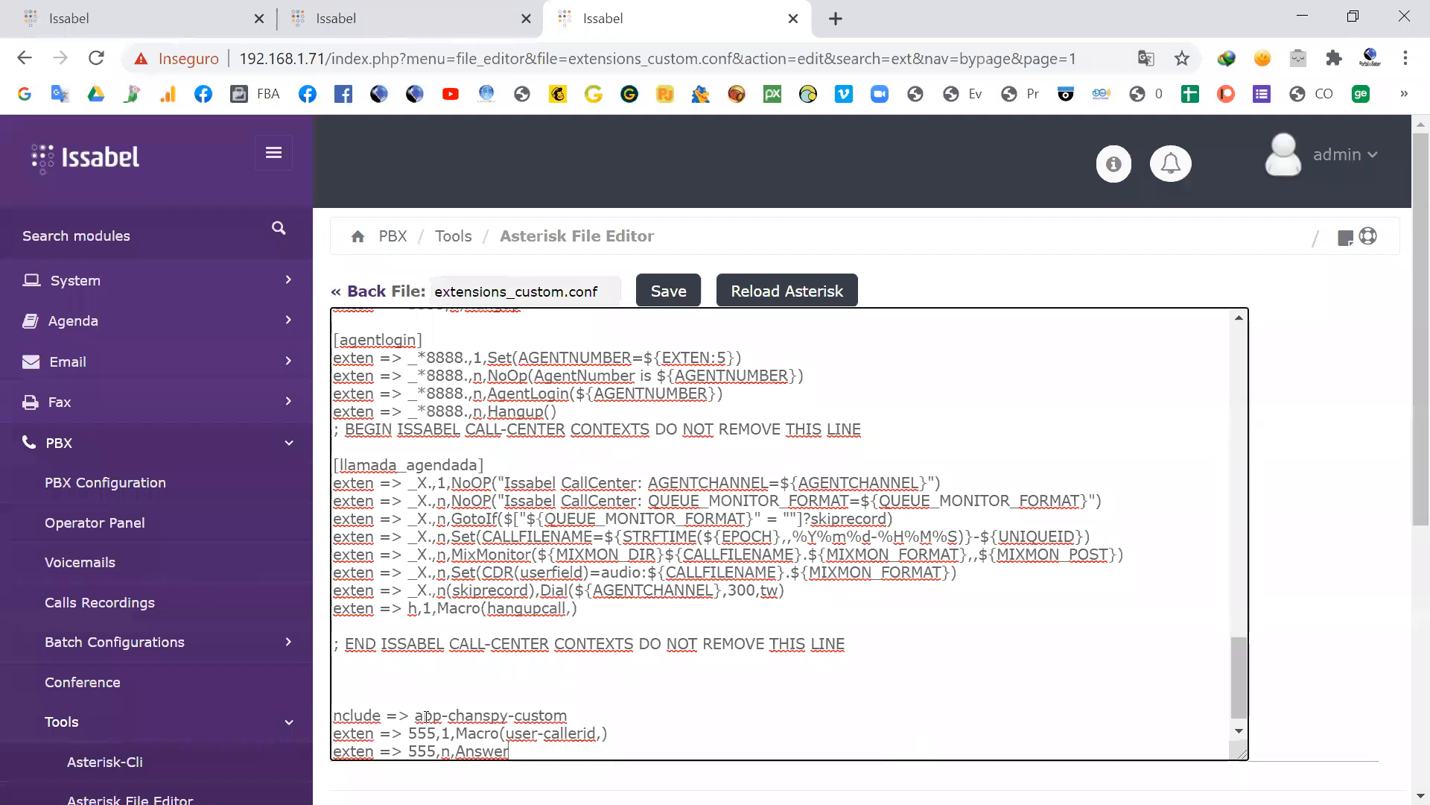
Step: Turn the pasted include line into the context header [app-chanspy-custom]
left_click_drag(415, 718, 333, 716)
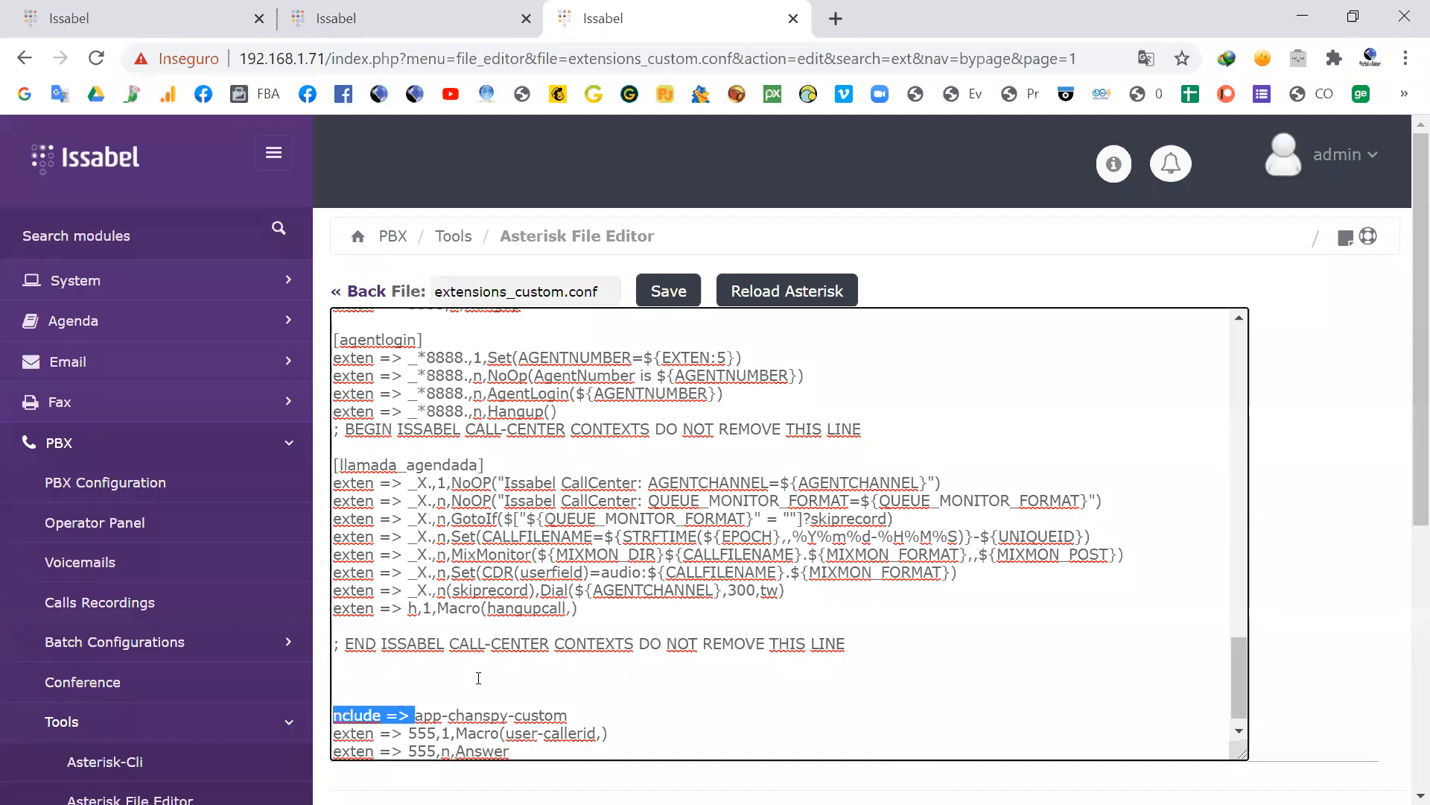
type("[")
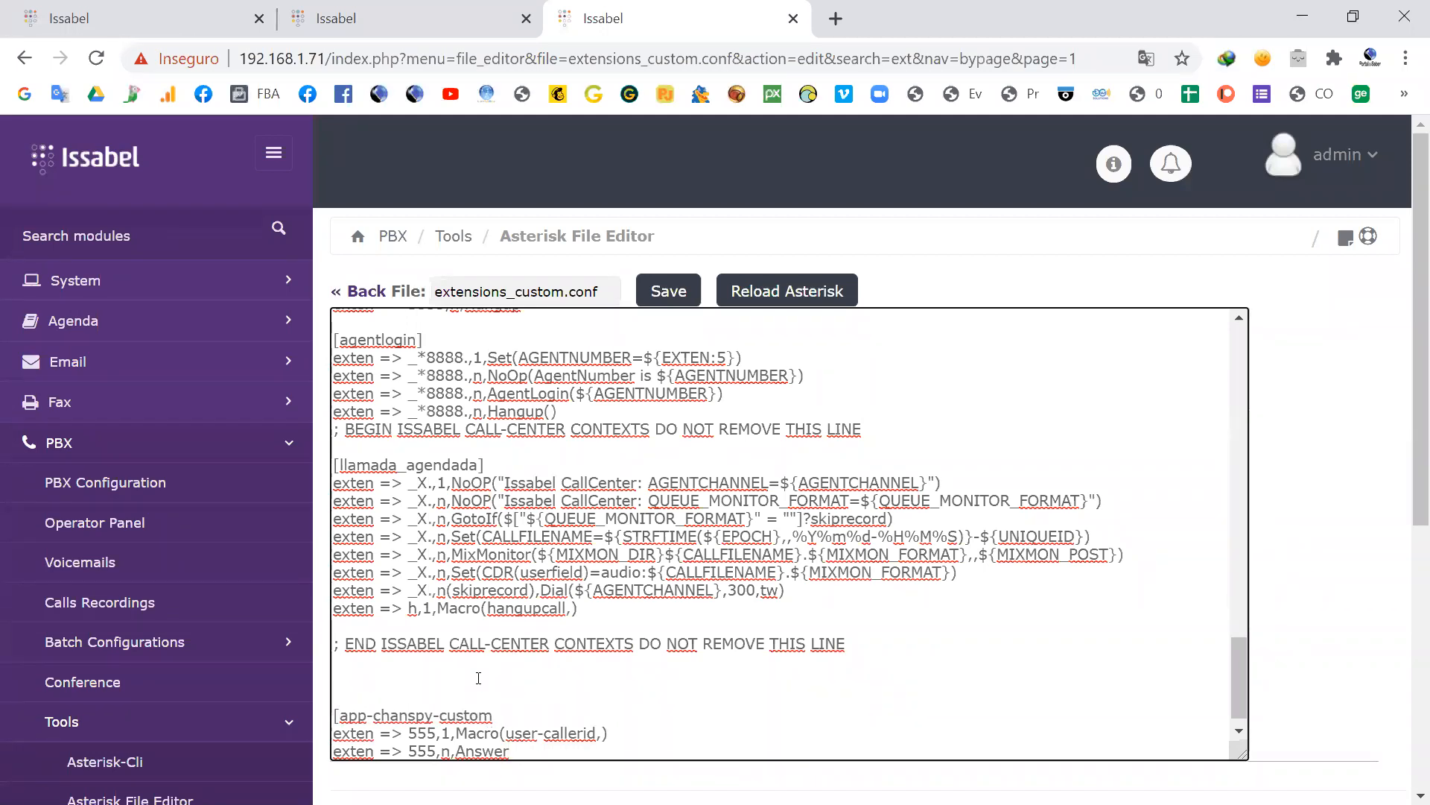
key("Right")
key("Right")
key("End")
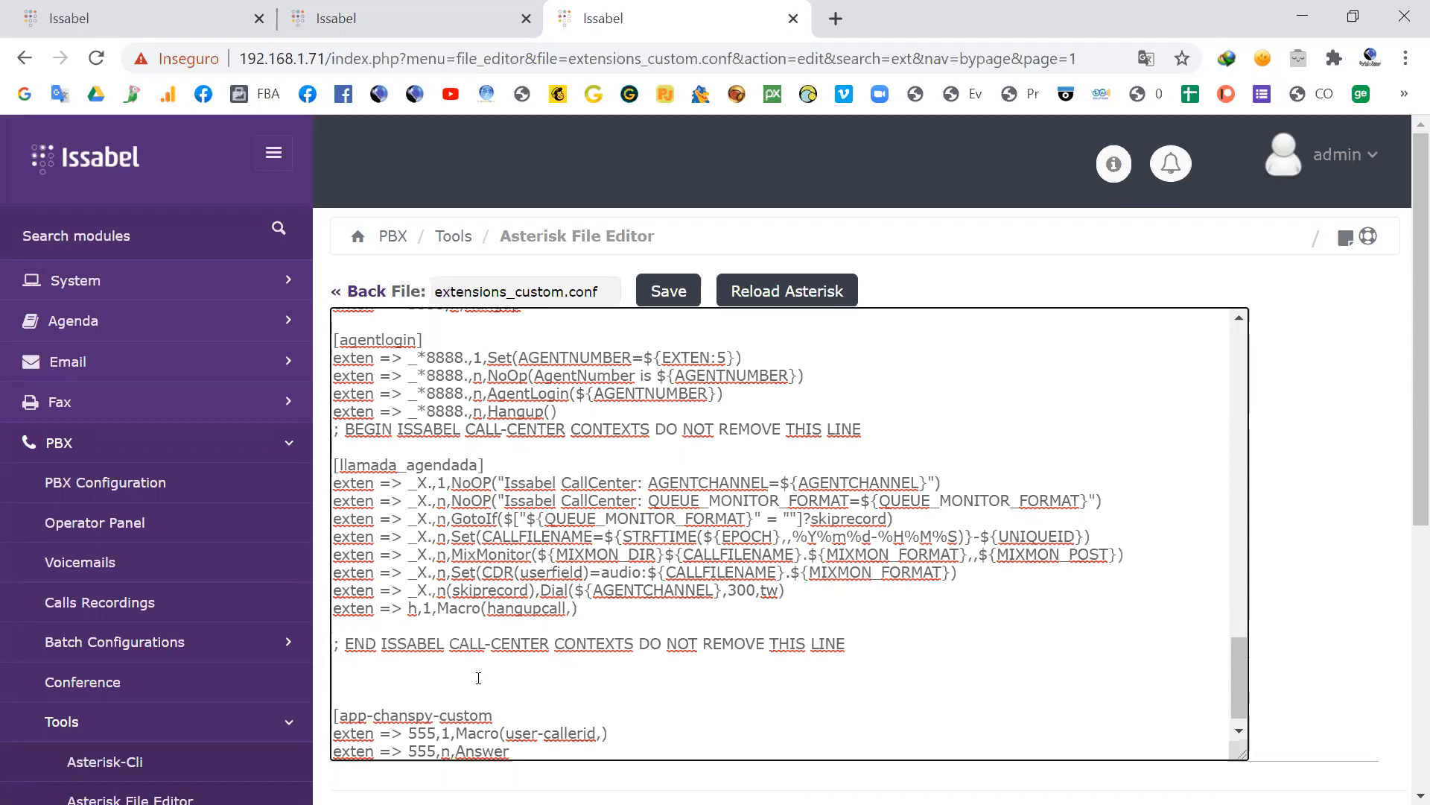
type("]")
Step: Save extensions_custom.conf and reload Asterisk
scroll(481, 693, "down", 1)
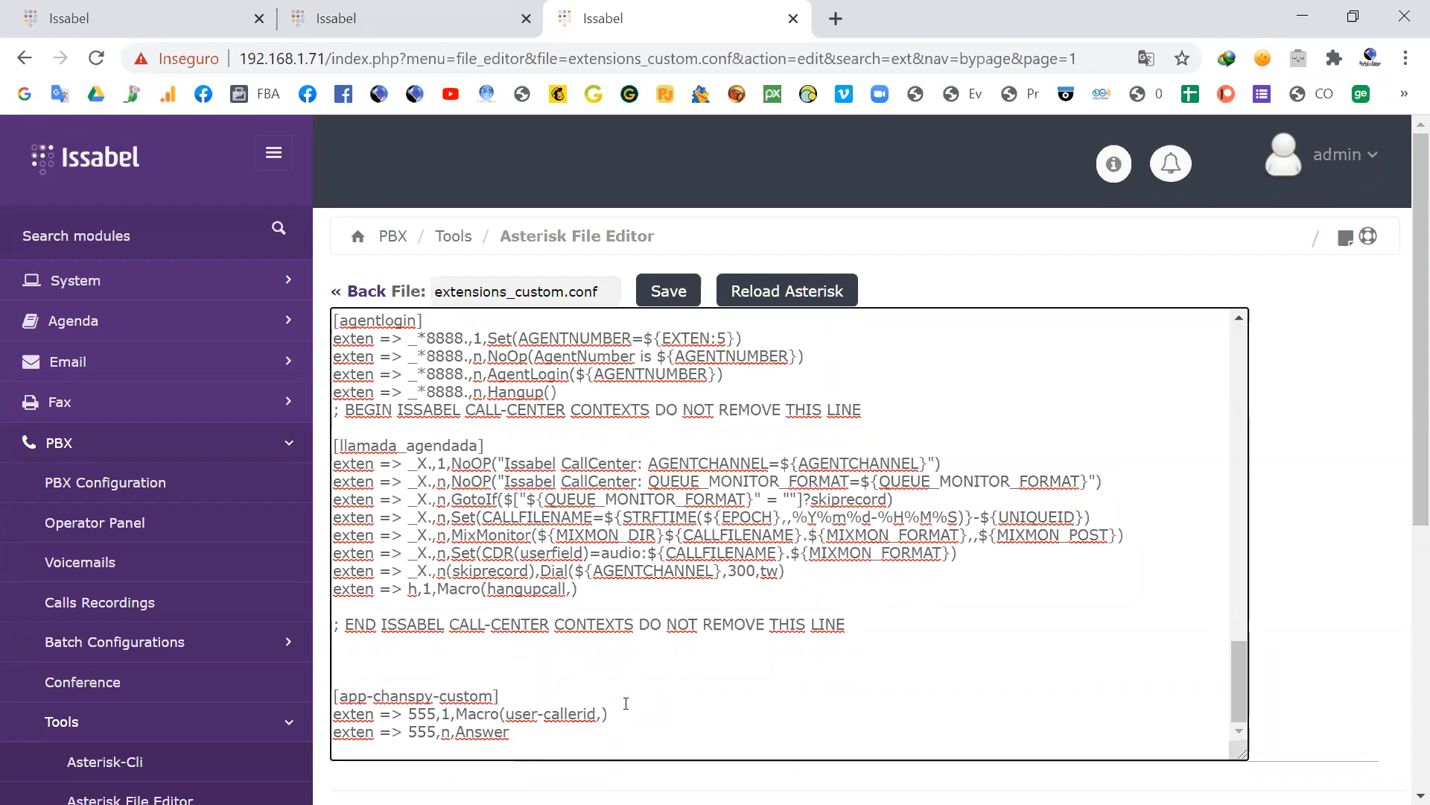
left_click(670, 291)
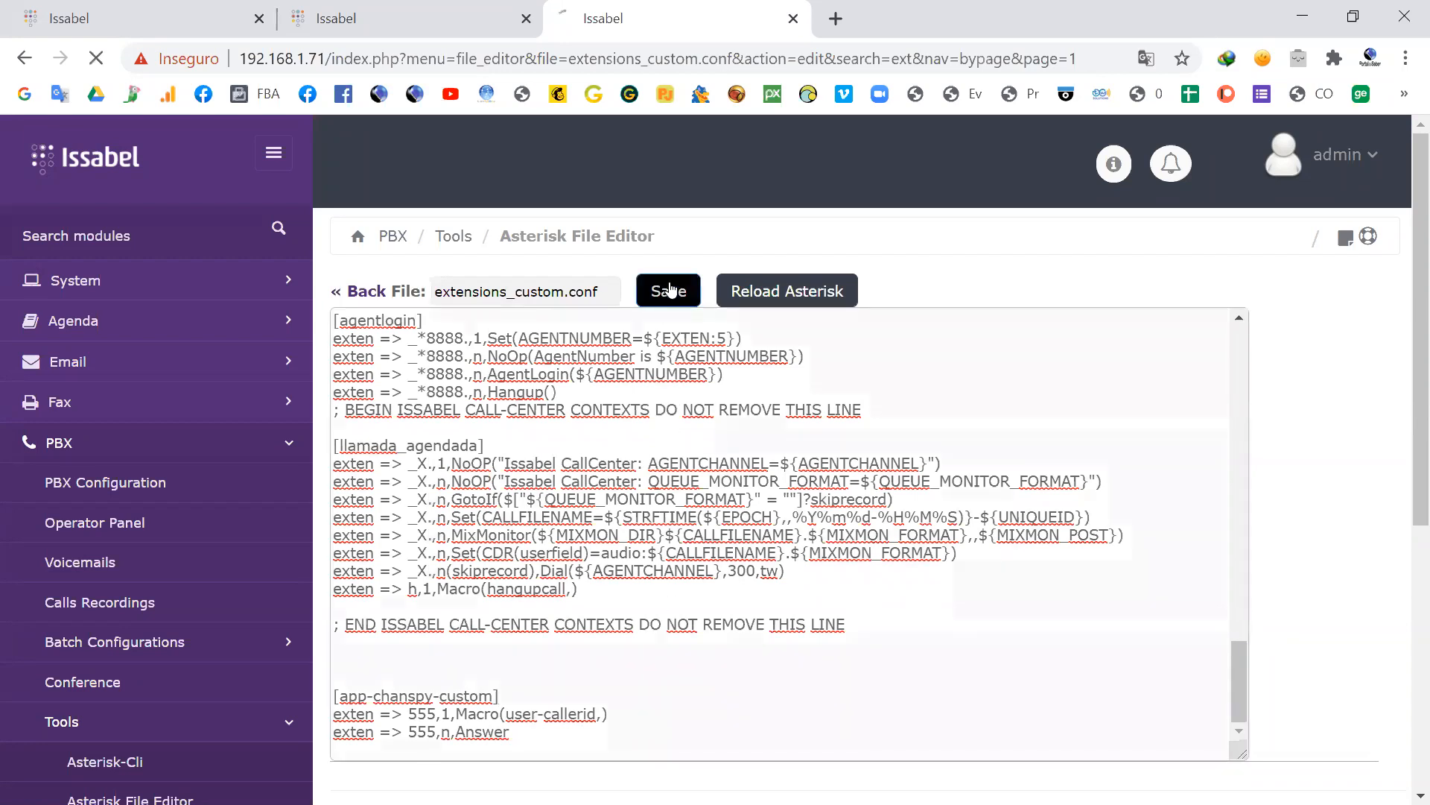
left_click(782, 308)
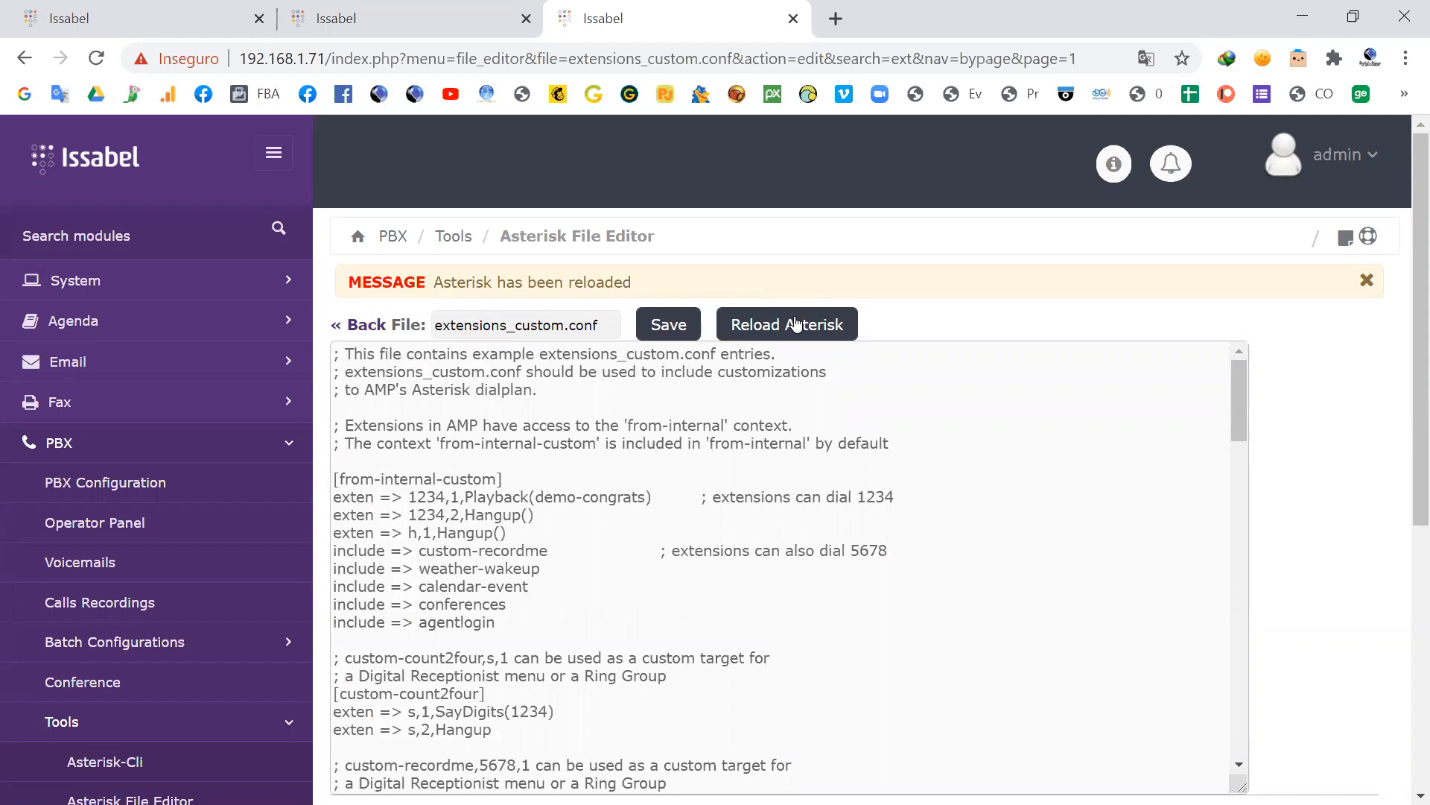
Step: Switch to the Asterisk CLI terminal, list the contexts starting with app-chans, and highlight the app-chanspy-custom suggestion
key("alt+Tab")
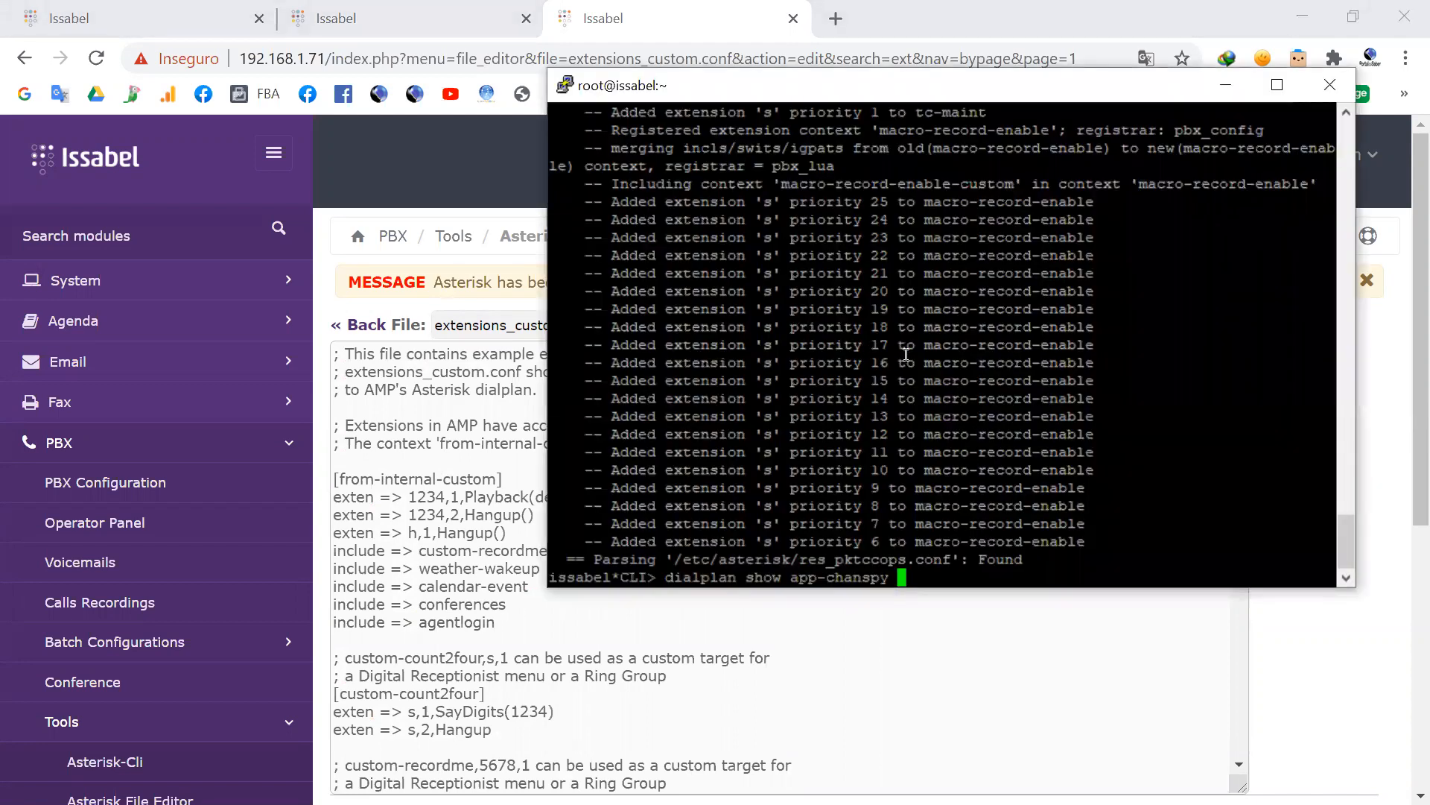
key("BackSpace")
key("BackSpace")
key("BackSpace")
key("Tab")
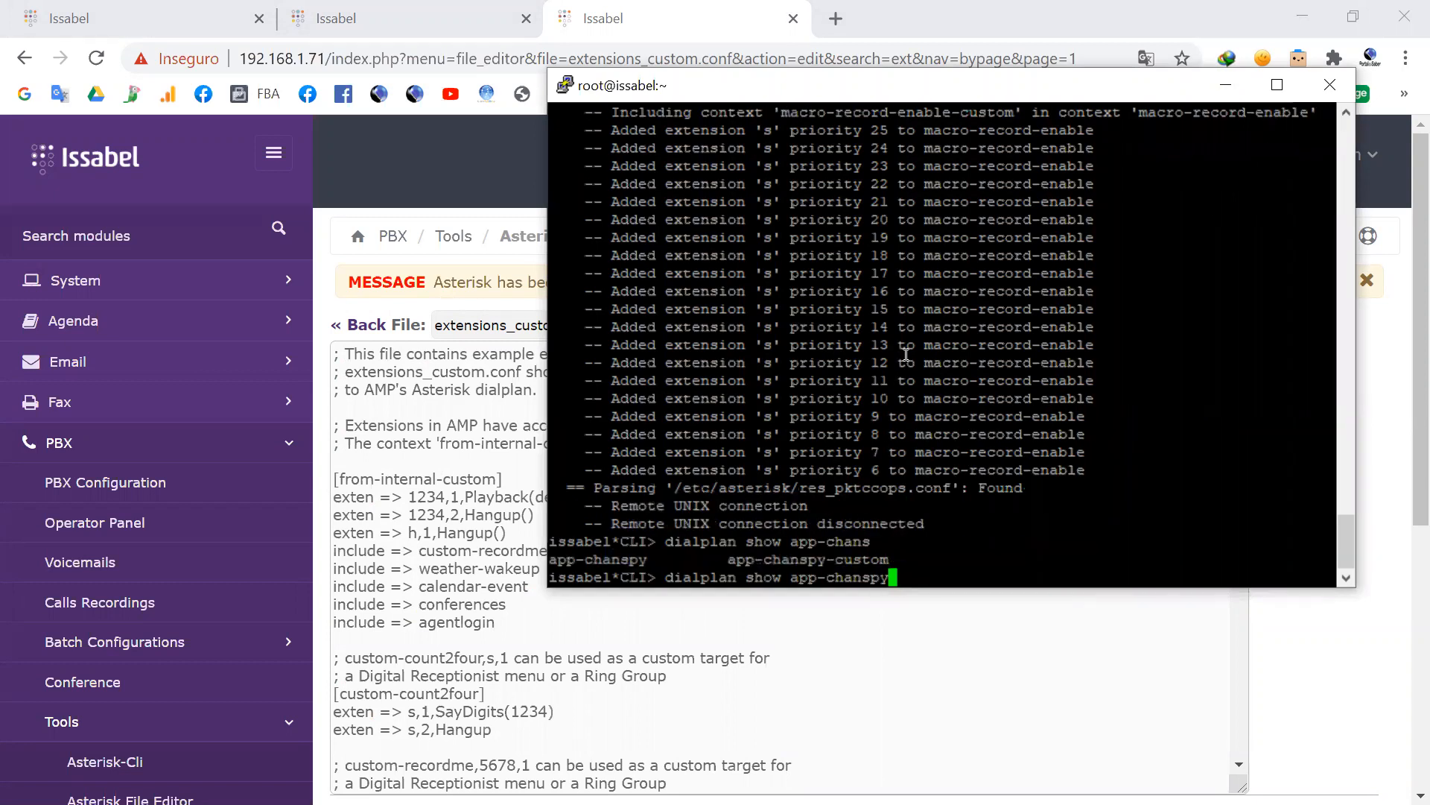
left_click_drag(663, 560, 557, 564)
left_click_drag(898, 555, 734, 557)
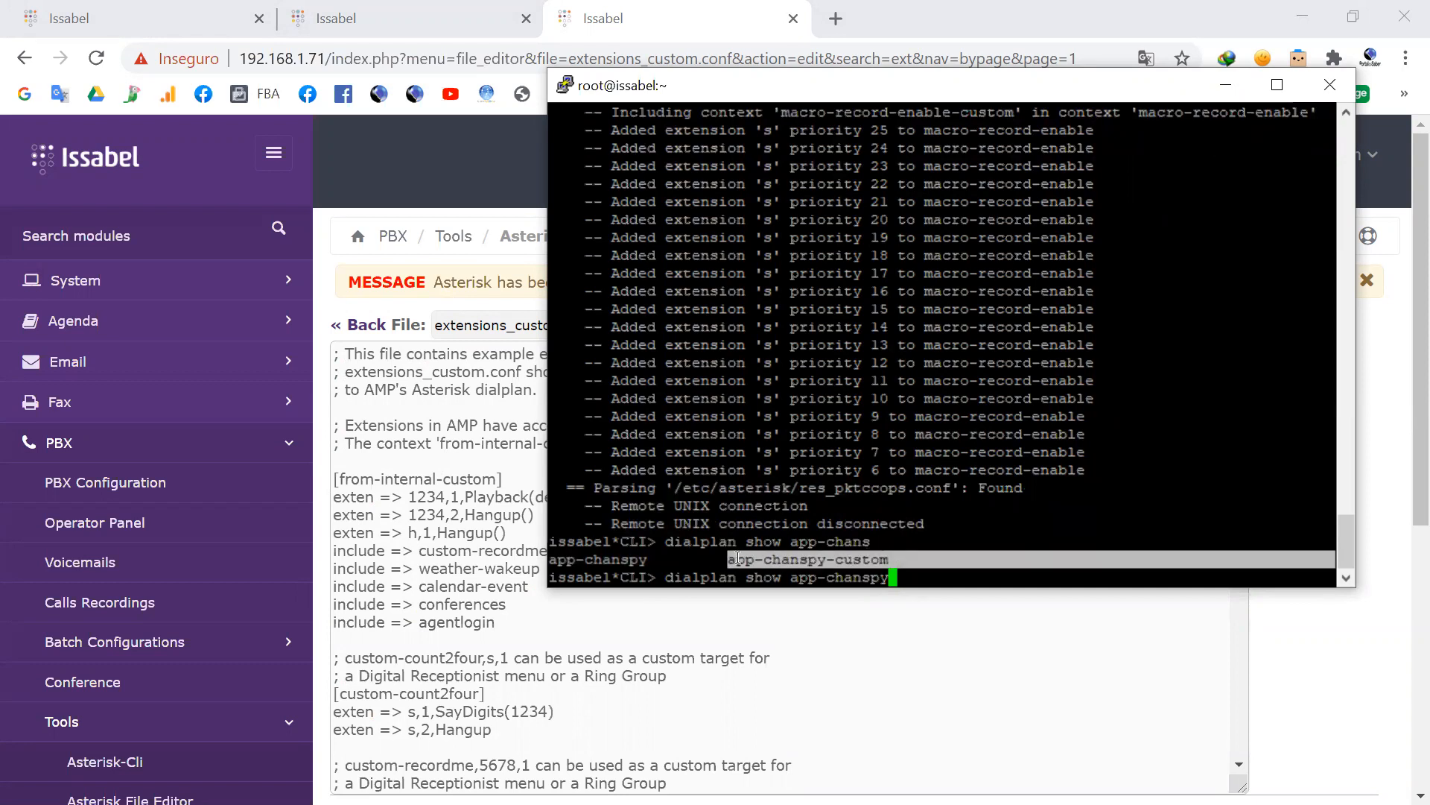
left_click(735, 557)
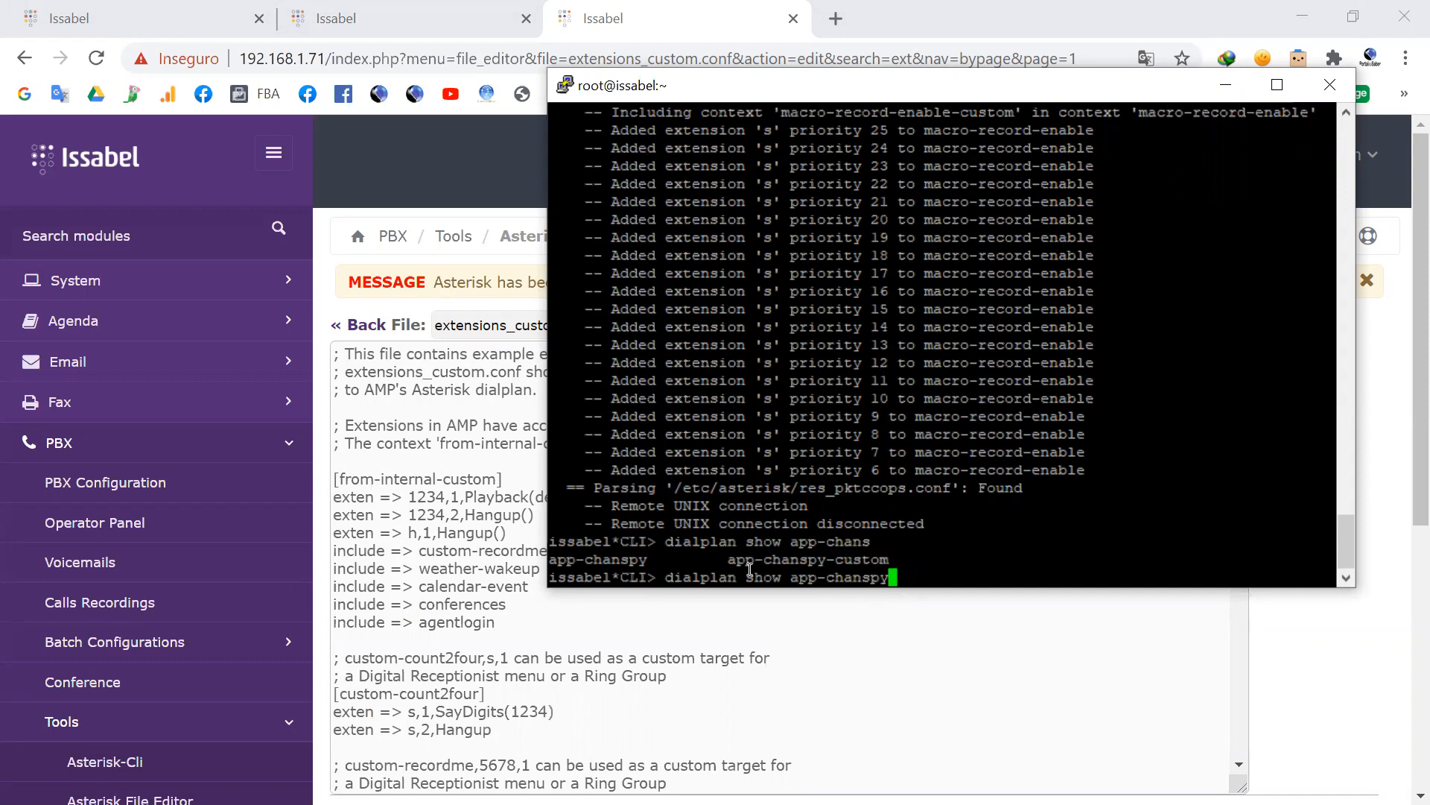
left_click_drag(730, 558, 875, 548)
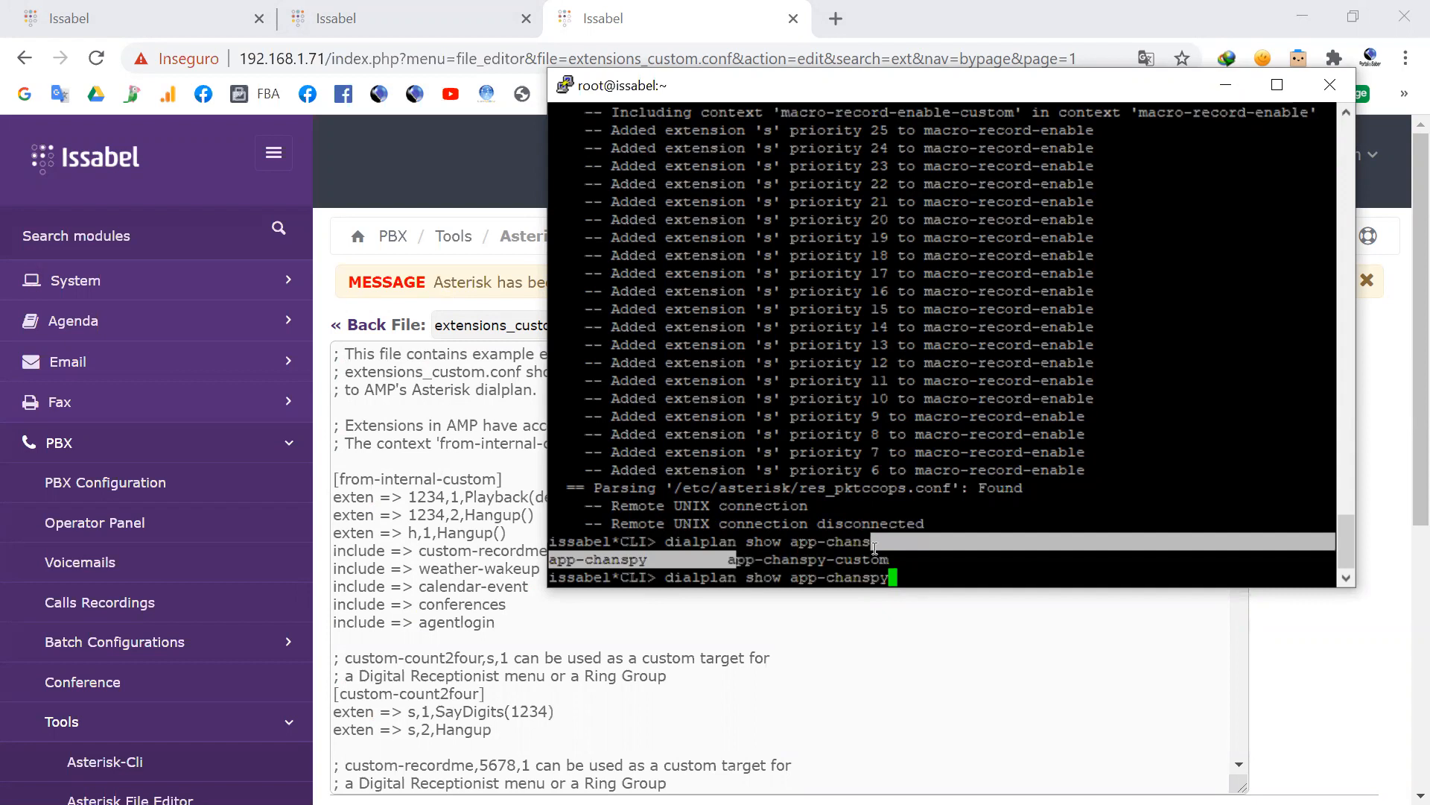
left_click(913, 568)
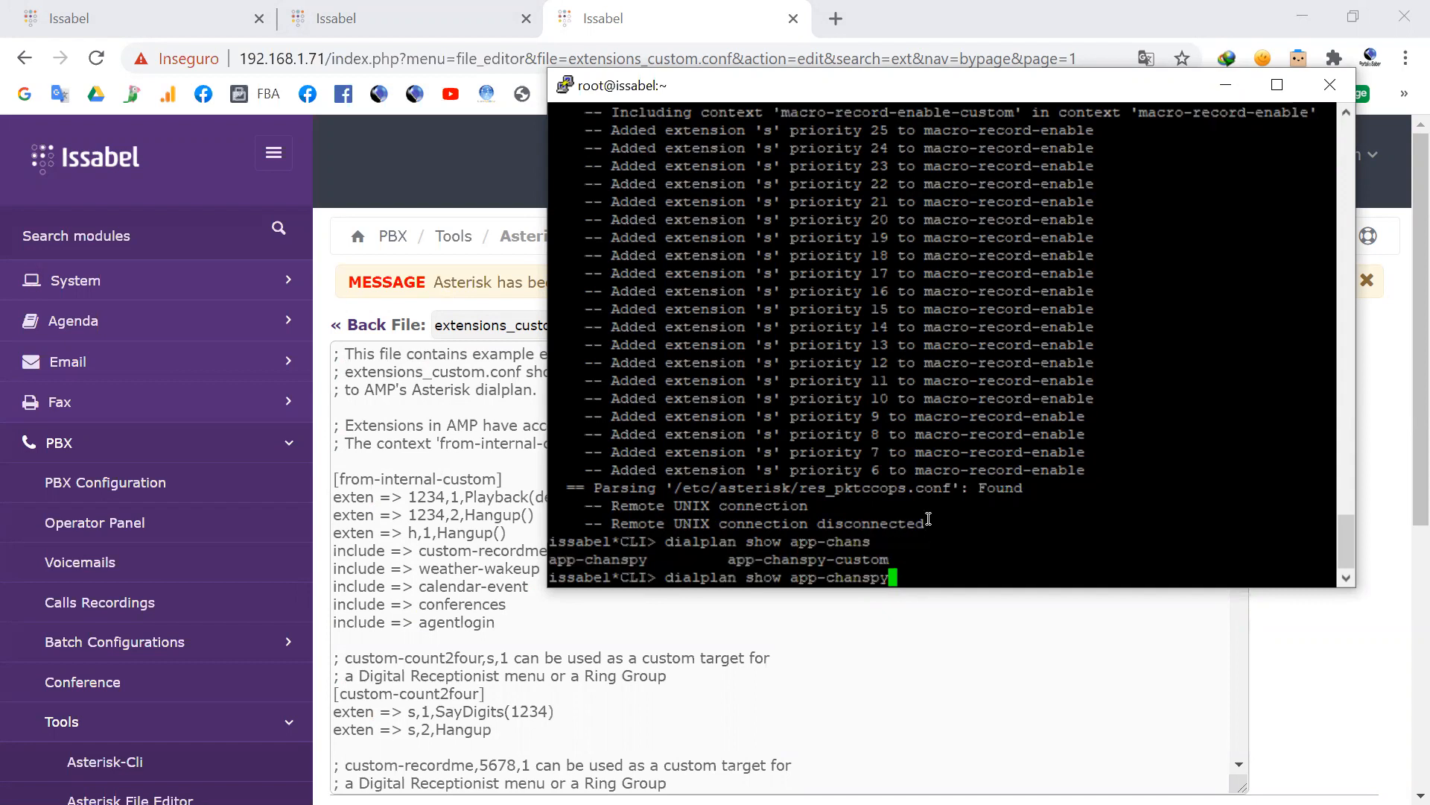
Step: Run dialplan show app-chanspy-custom and highlight the listed extension in its output
type("-")
key("Tab")
key("Return")
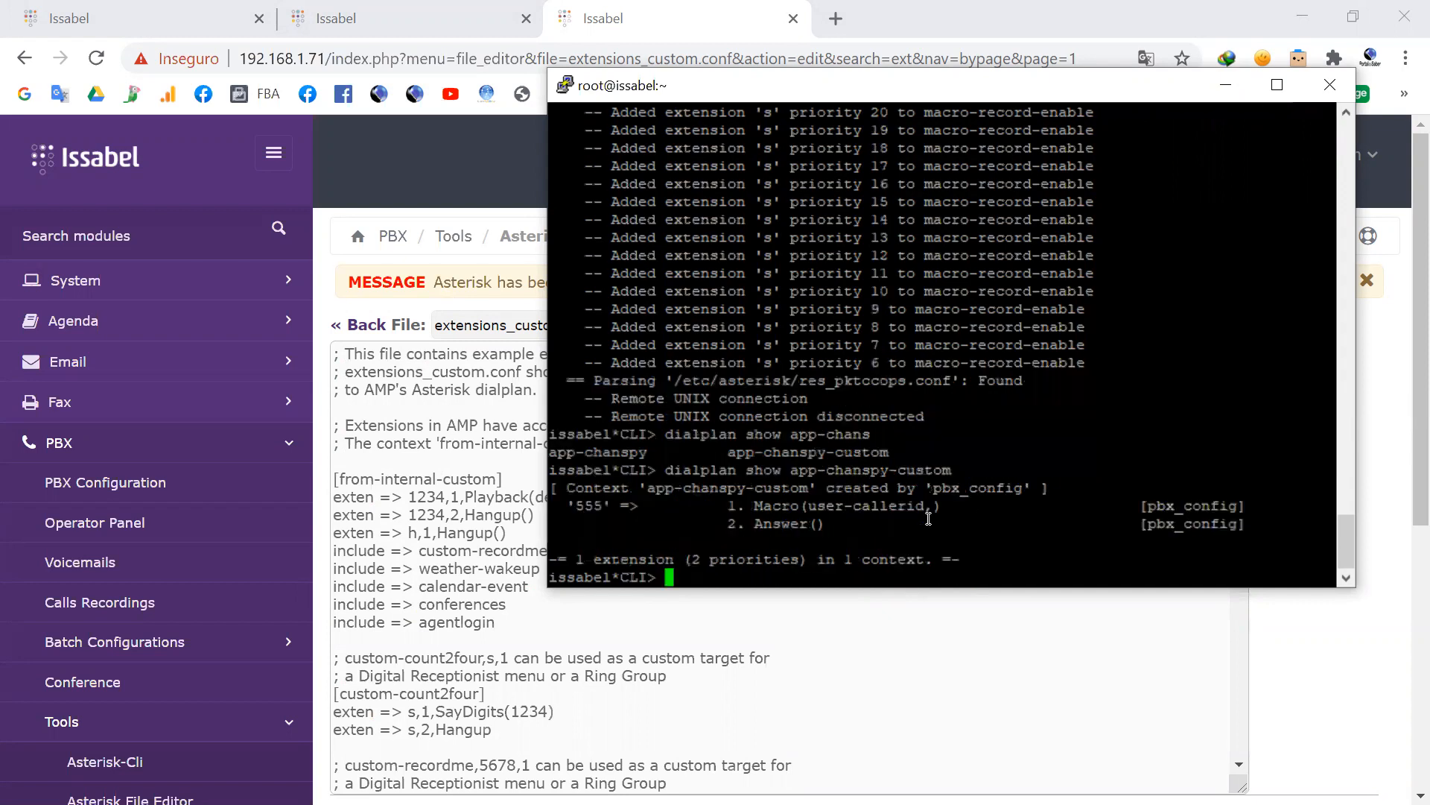
key("Return")
left_click_drag(711, 488, 1245, 509)
left_click(969, 453)
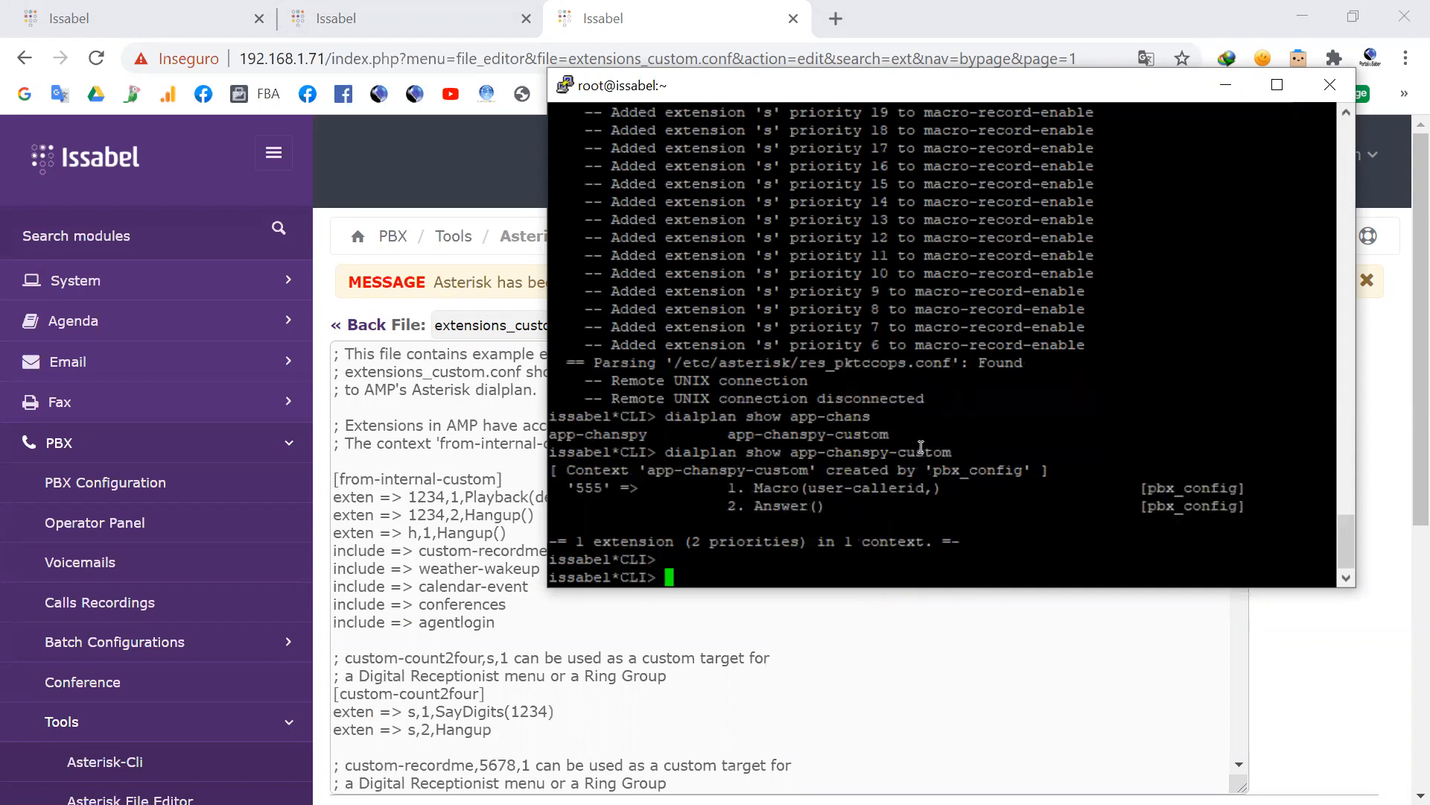
Step: Return to the browser and review the [app-chanspy-custom] block at the end of extensions_custom.conf
left_click(439, 488)
scroll(439, 488, "down", 20)
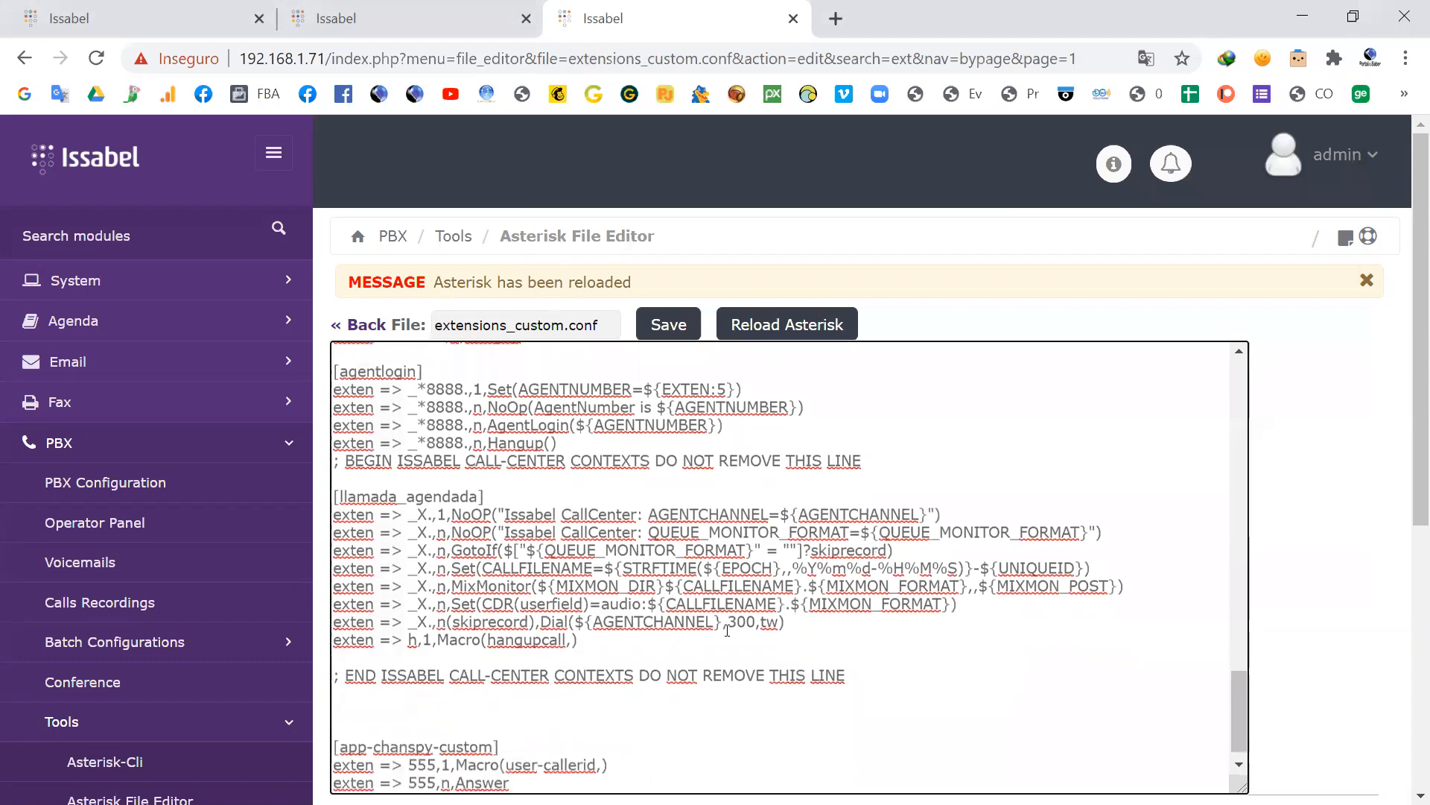
scroll(727, 629, "down", 5)
left_click_drag(510, 430, 335, 393)
scroll(851, 307, "up", 5)
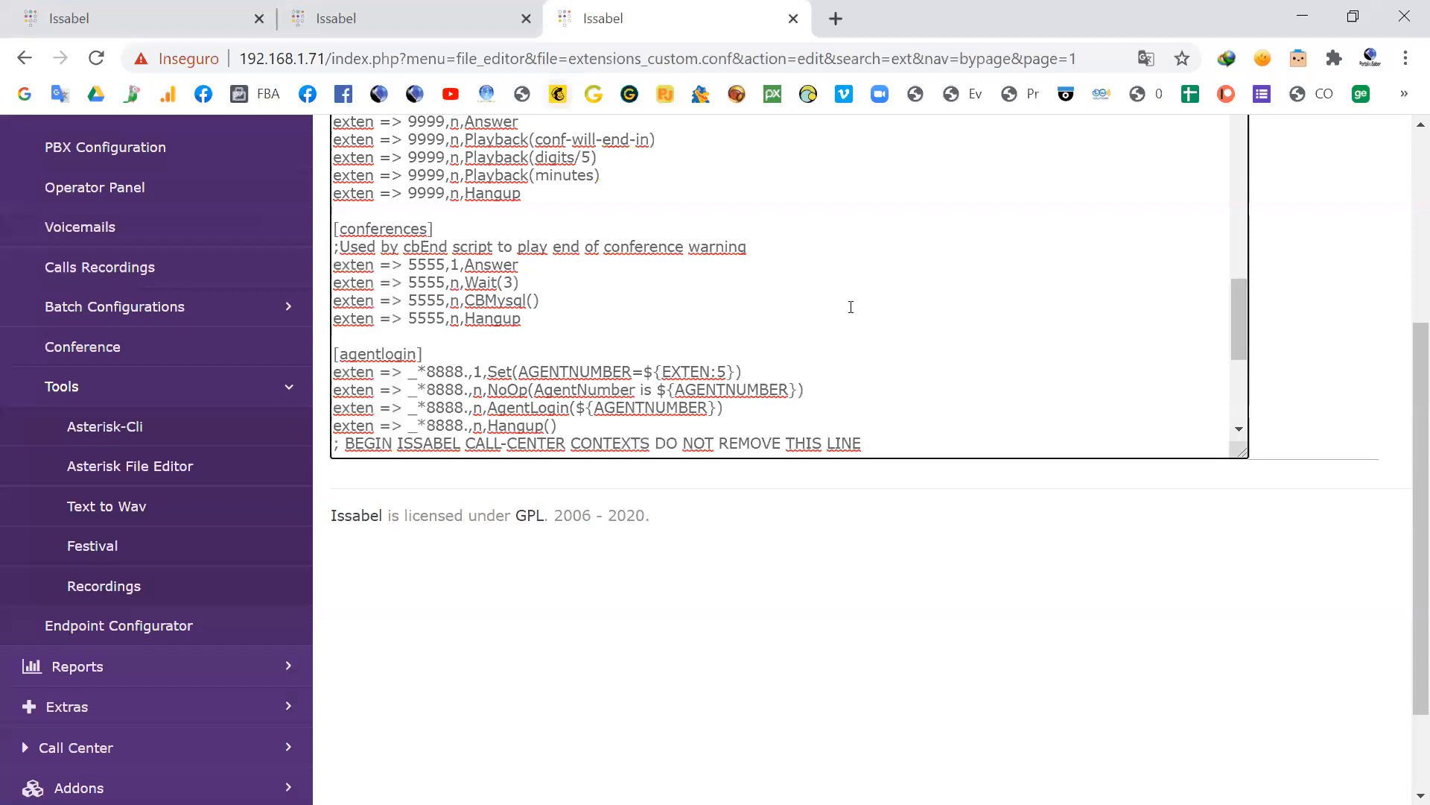
left_click_drag(1411, 379, 1411, 282)
scroll(546, 485, "down", 3)
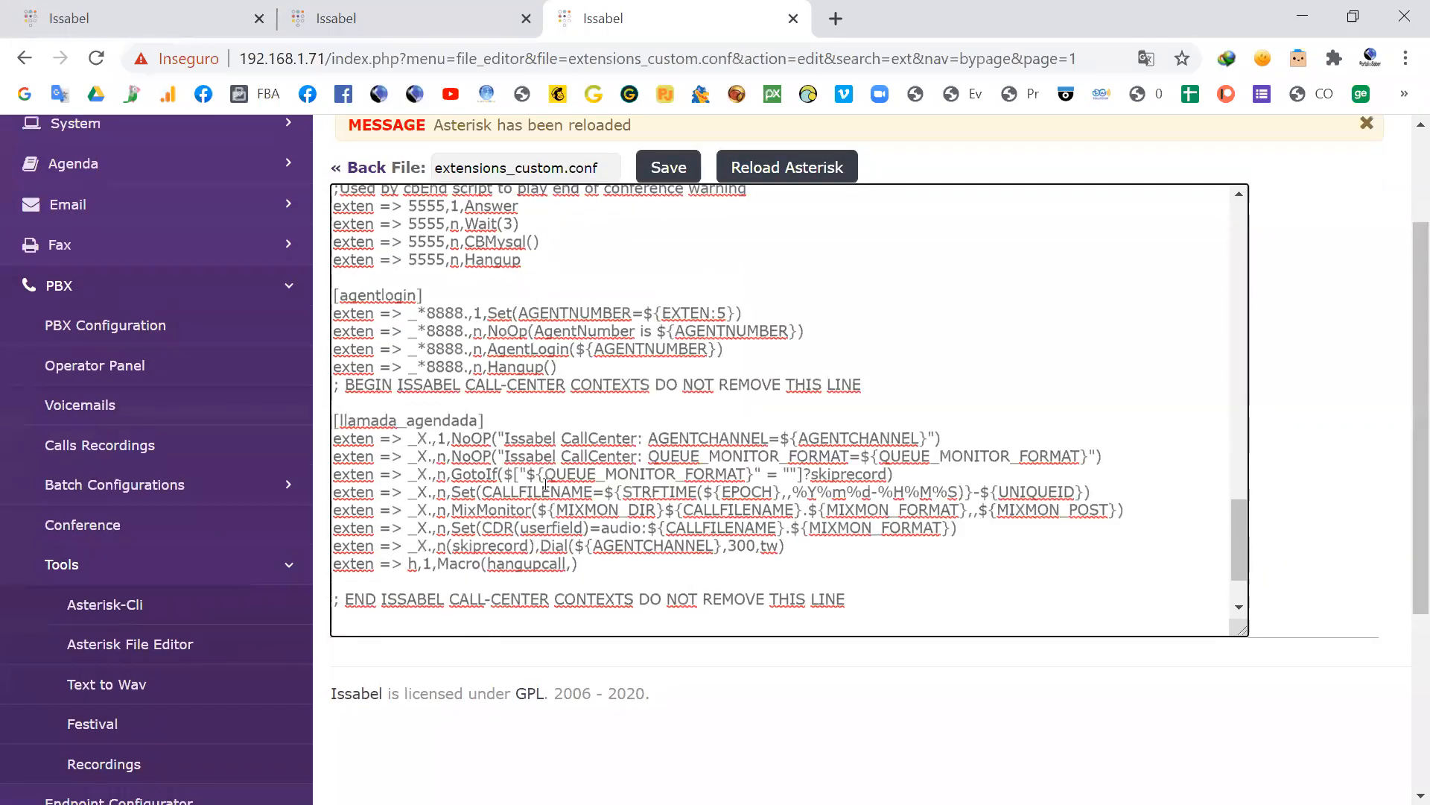
scroll(546, 485, "down", 5)
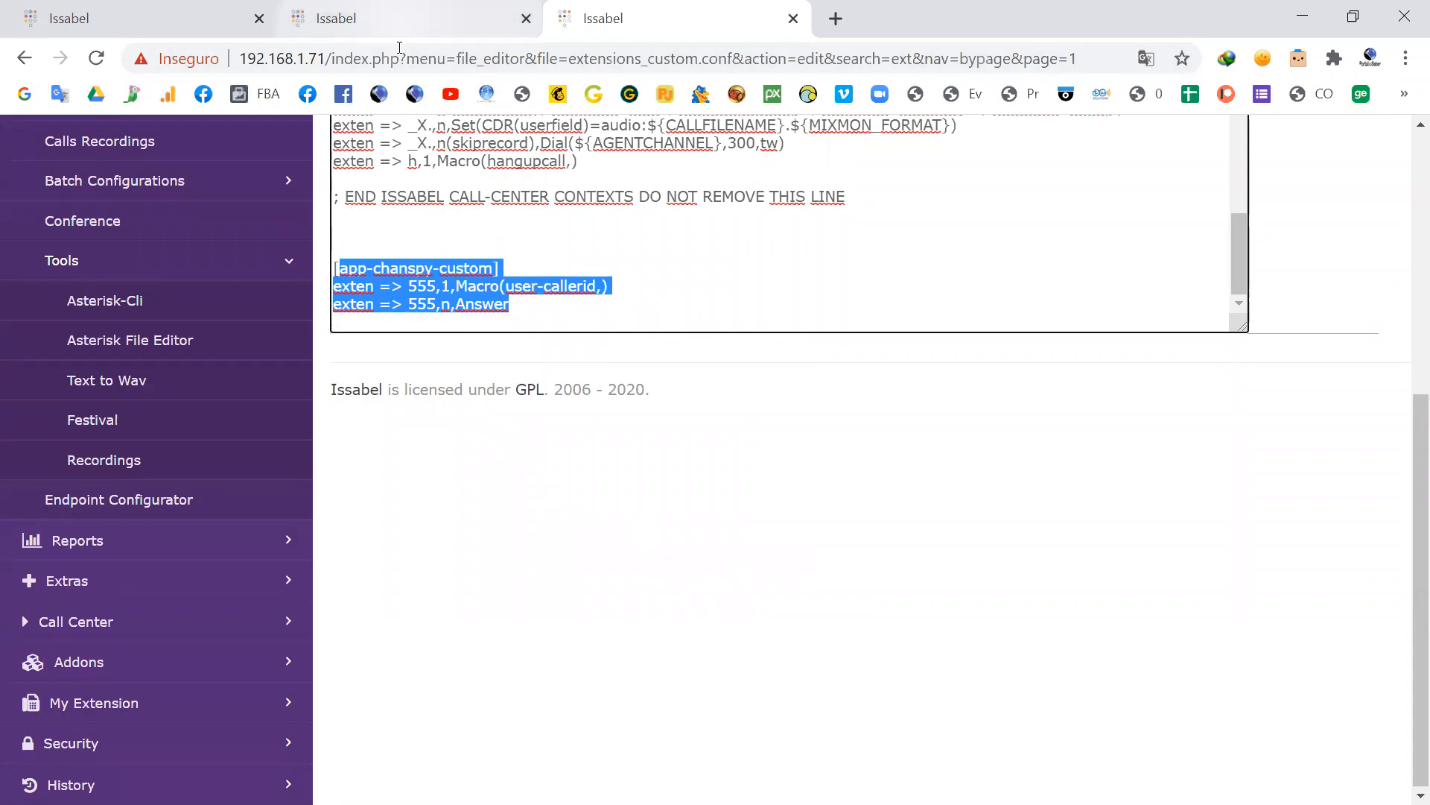
key("alt+Tab")
left_click(478, 324)
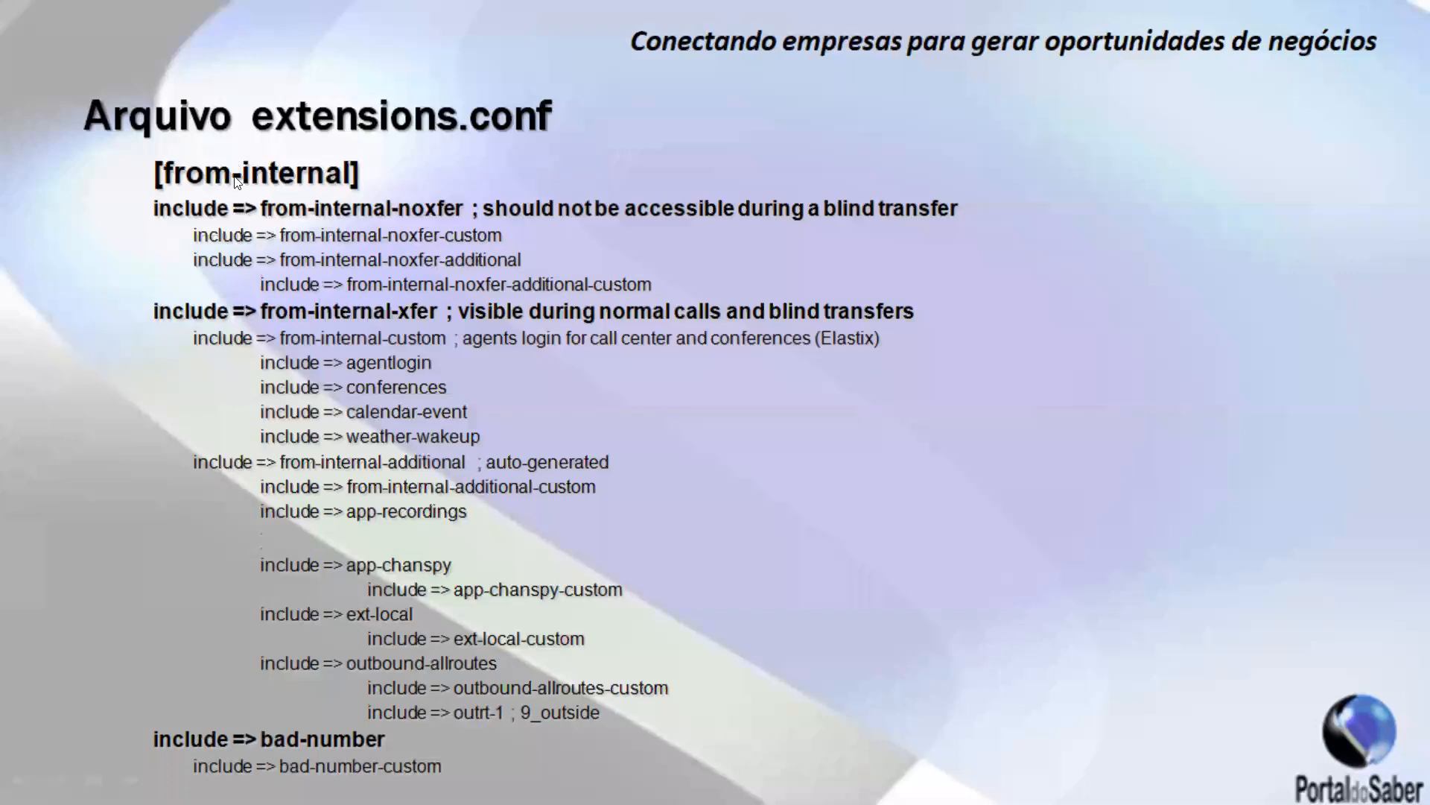
left_click(540, 296)
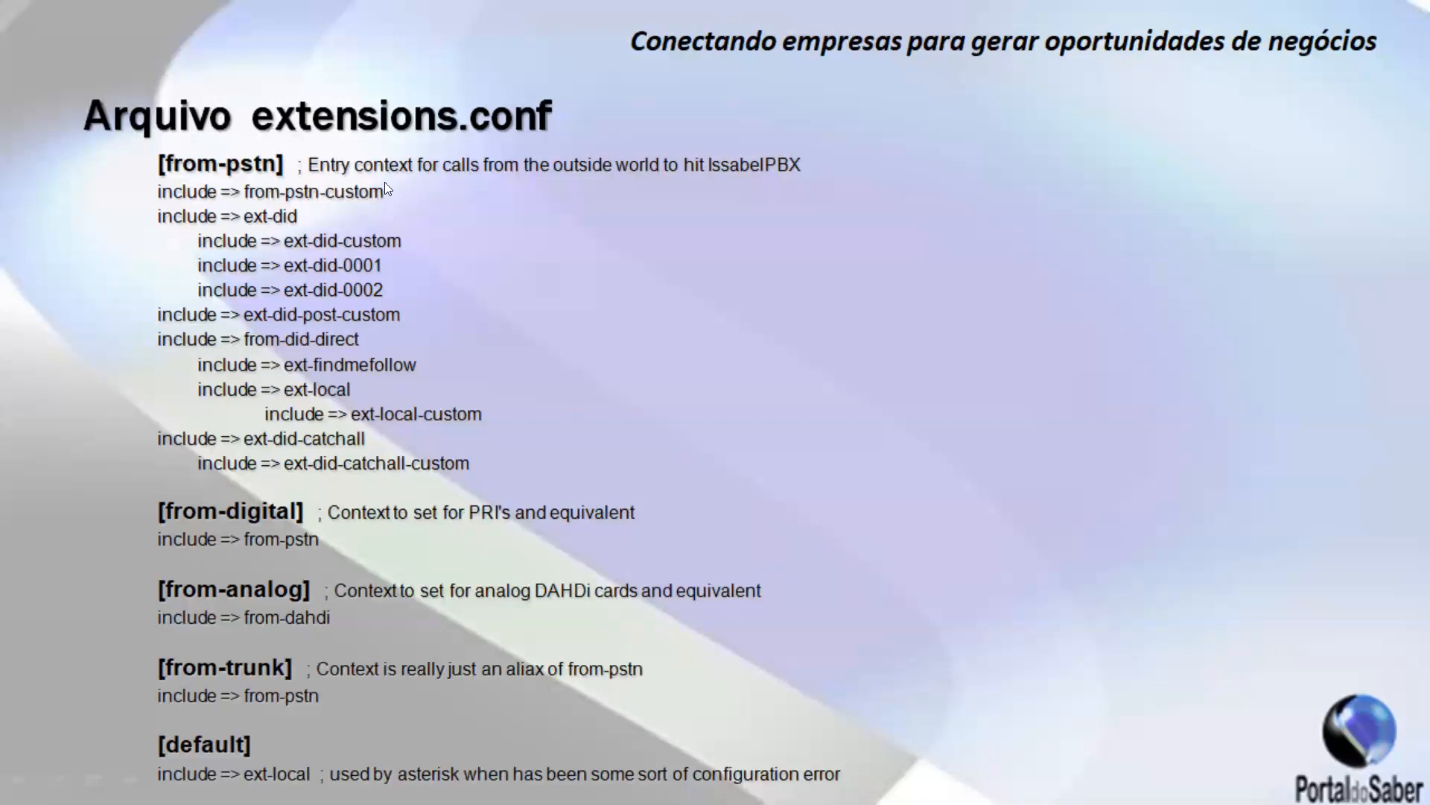
left_click(529, 242)
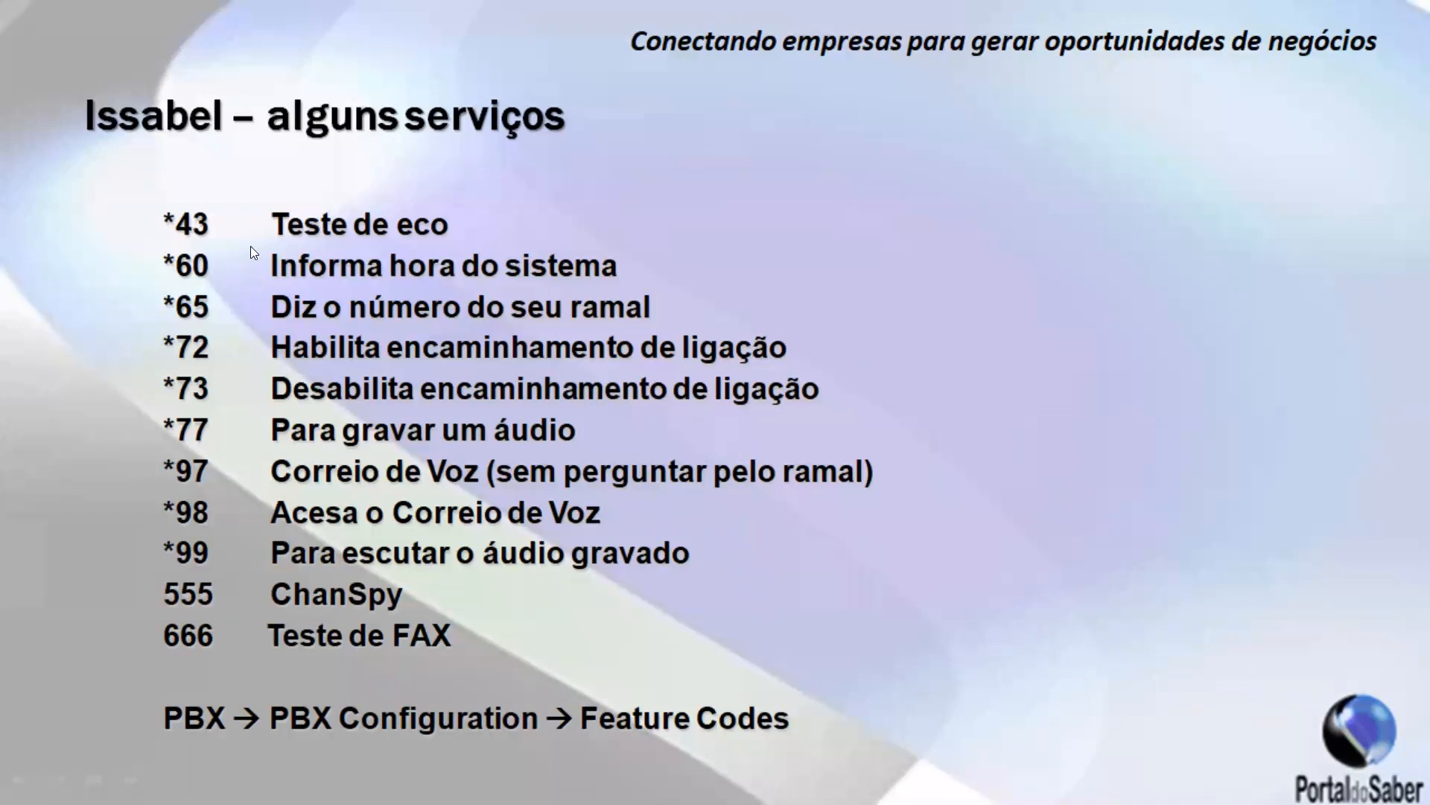
Step: Return to the browser's PBX Configuration tab and open the Feature Codes page
key("alt+Tab")
scroll(388, 224, "up", 8)
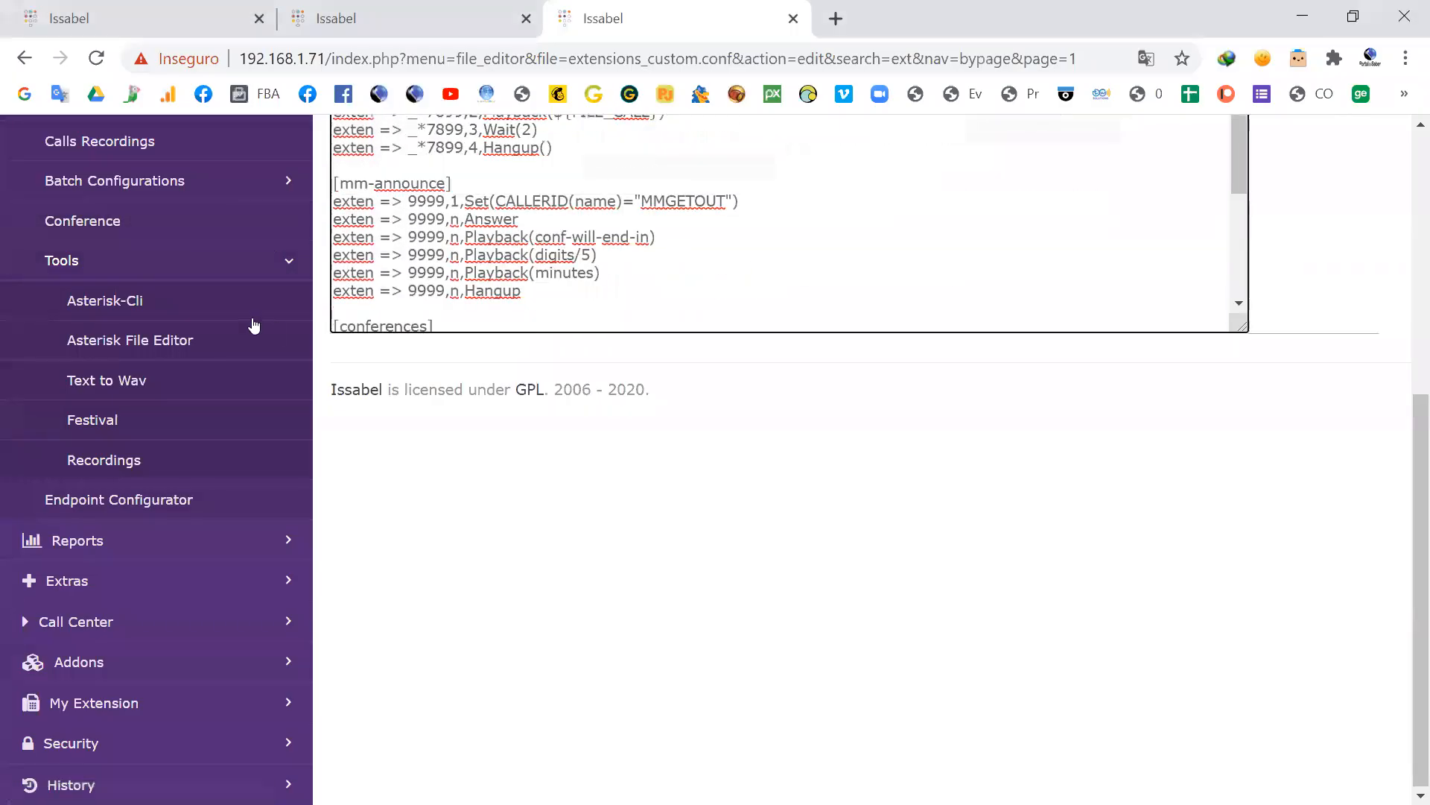
left_click(197, 6)
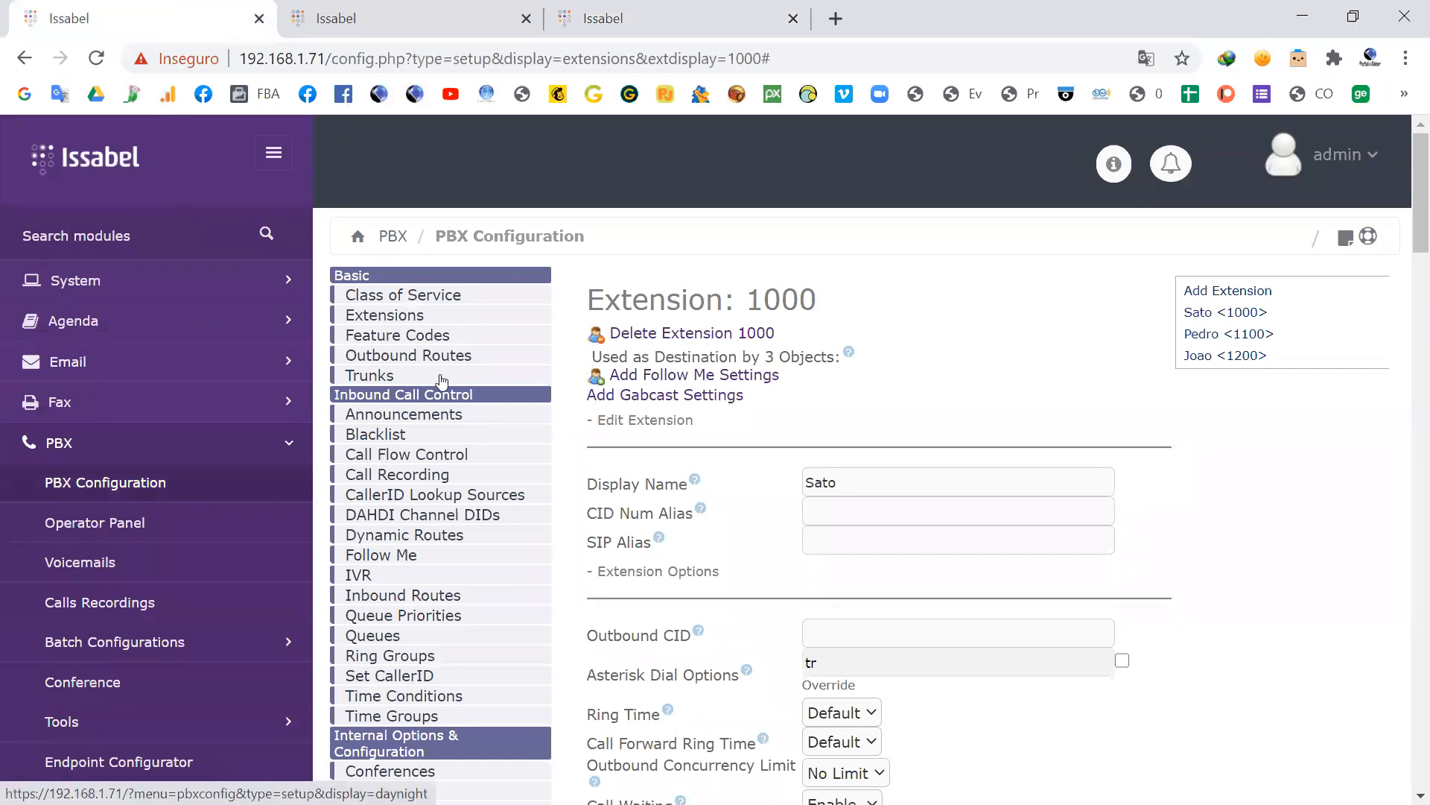
left_click(430, 337)
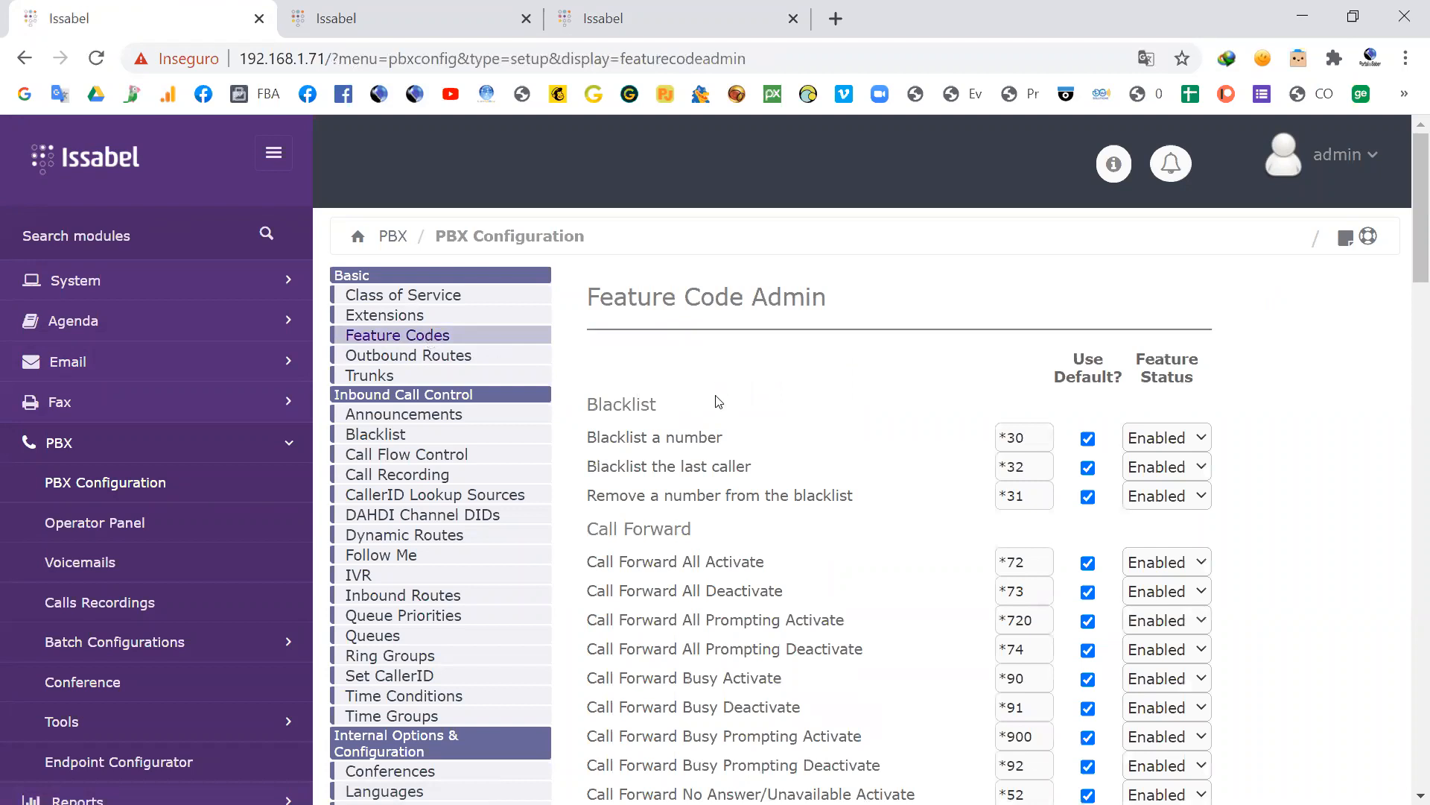
Step: Look through the feature codes from Blacklist to Queues, and highlight the Echo Test entry and its code
scroll(718, 402, "down", 6)
scroll(703, 287, "down", 6)
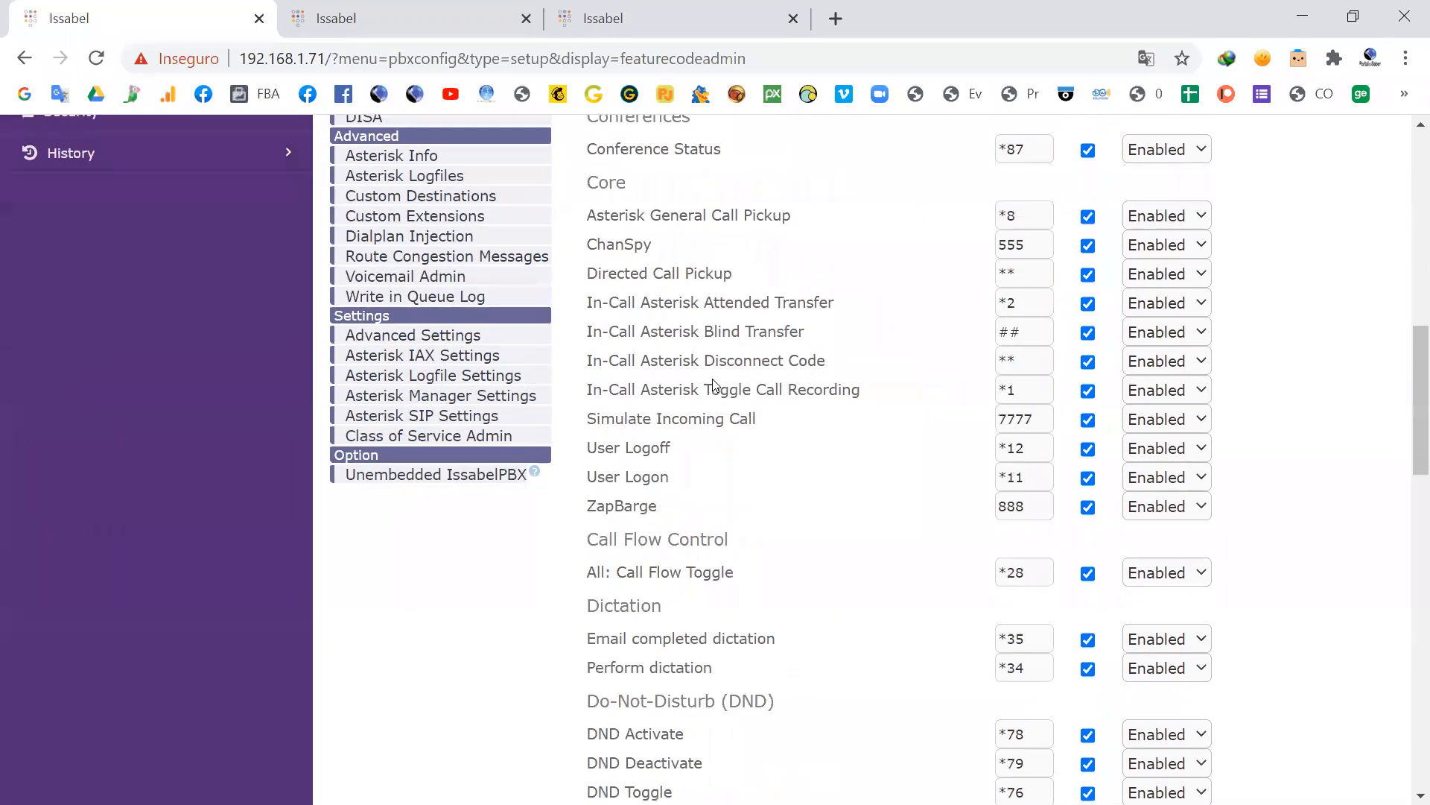
scroll(787, 423, "down", 1)
scroll(787, 423, "down", 6)
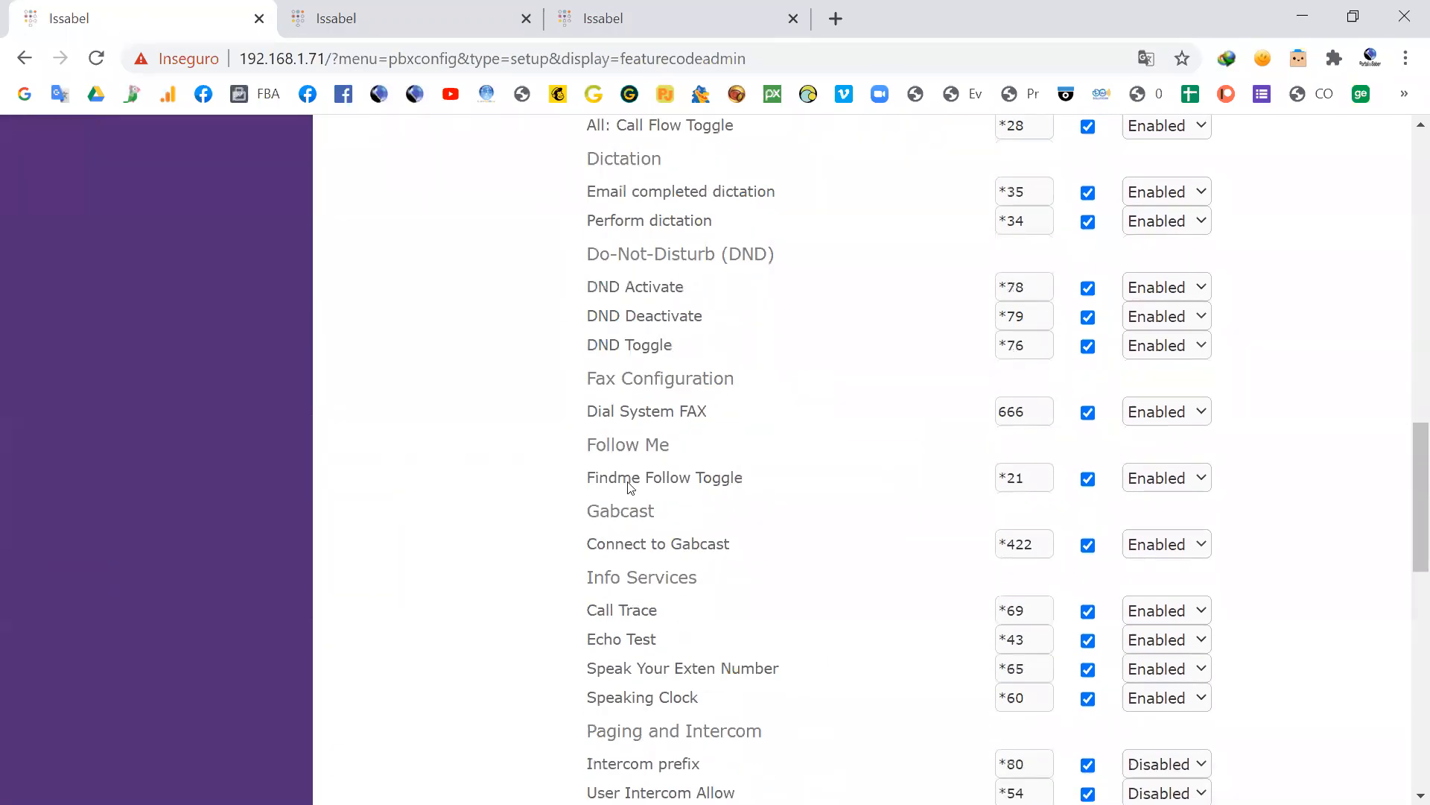
scroll(832, 430, "down", 3)
scroll(748, 450, "down", 5)
scroll(737, 451, "up", 5)
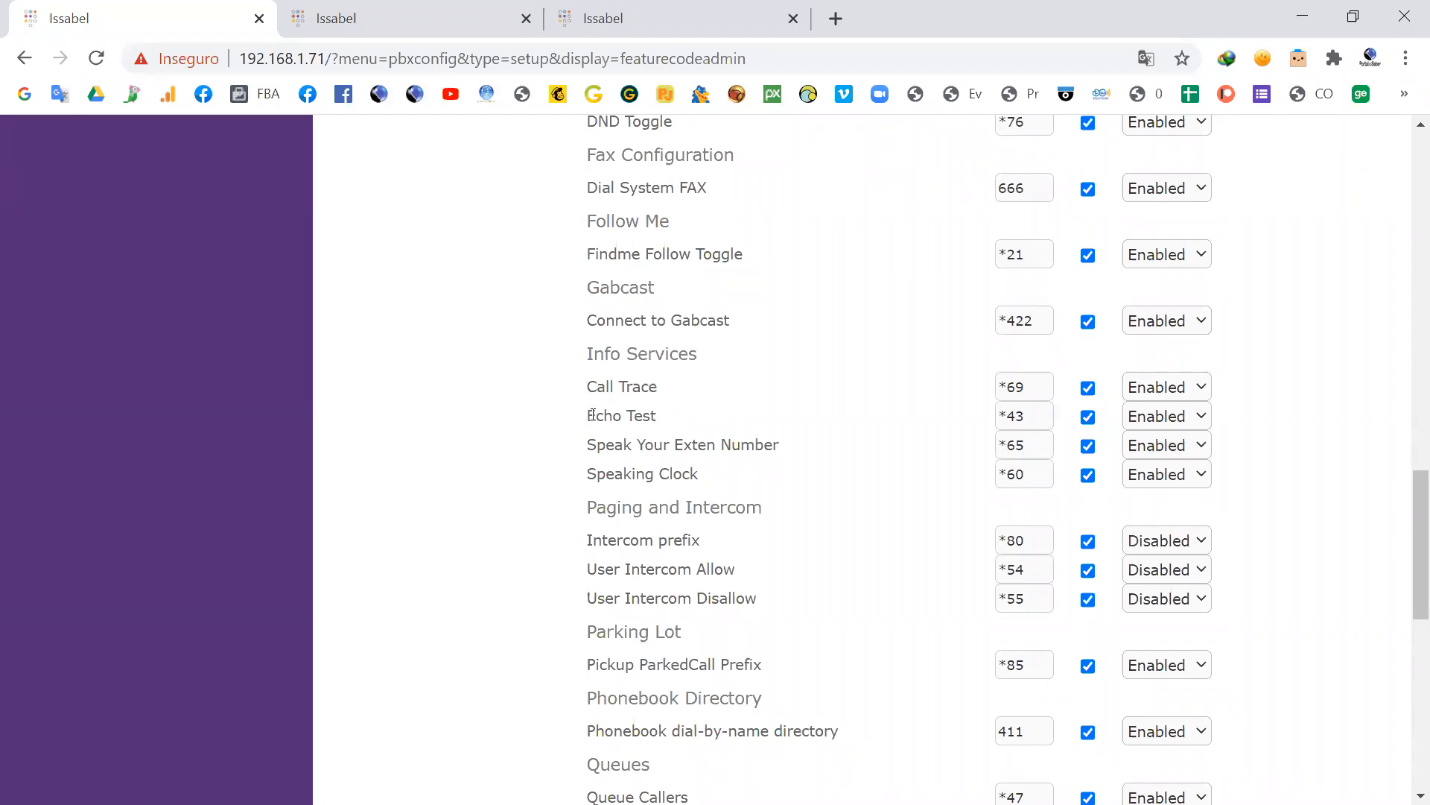
left_click_drag(593, 414, 656, 415)
left_click_drag(1043, 415, 983, 416)
Step: Search extensions_additional.conf for *43 and highlight the [app-echo-test] context name
left_click(421, 23)
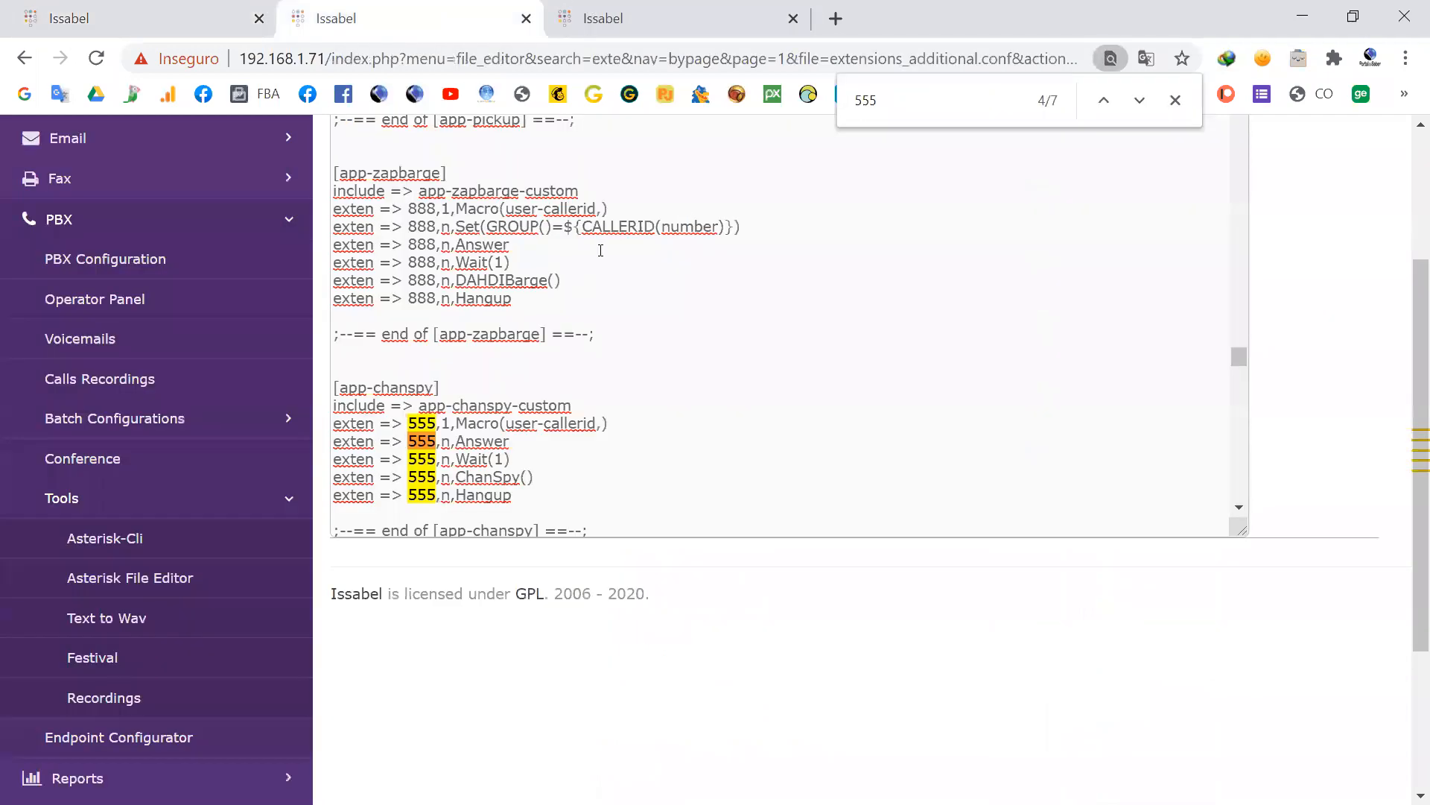
scroll(703, 331, "up", 5)
left_click_drag(924, 102, 812, 100)
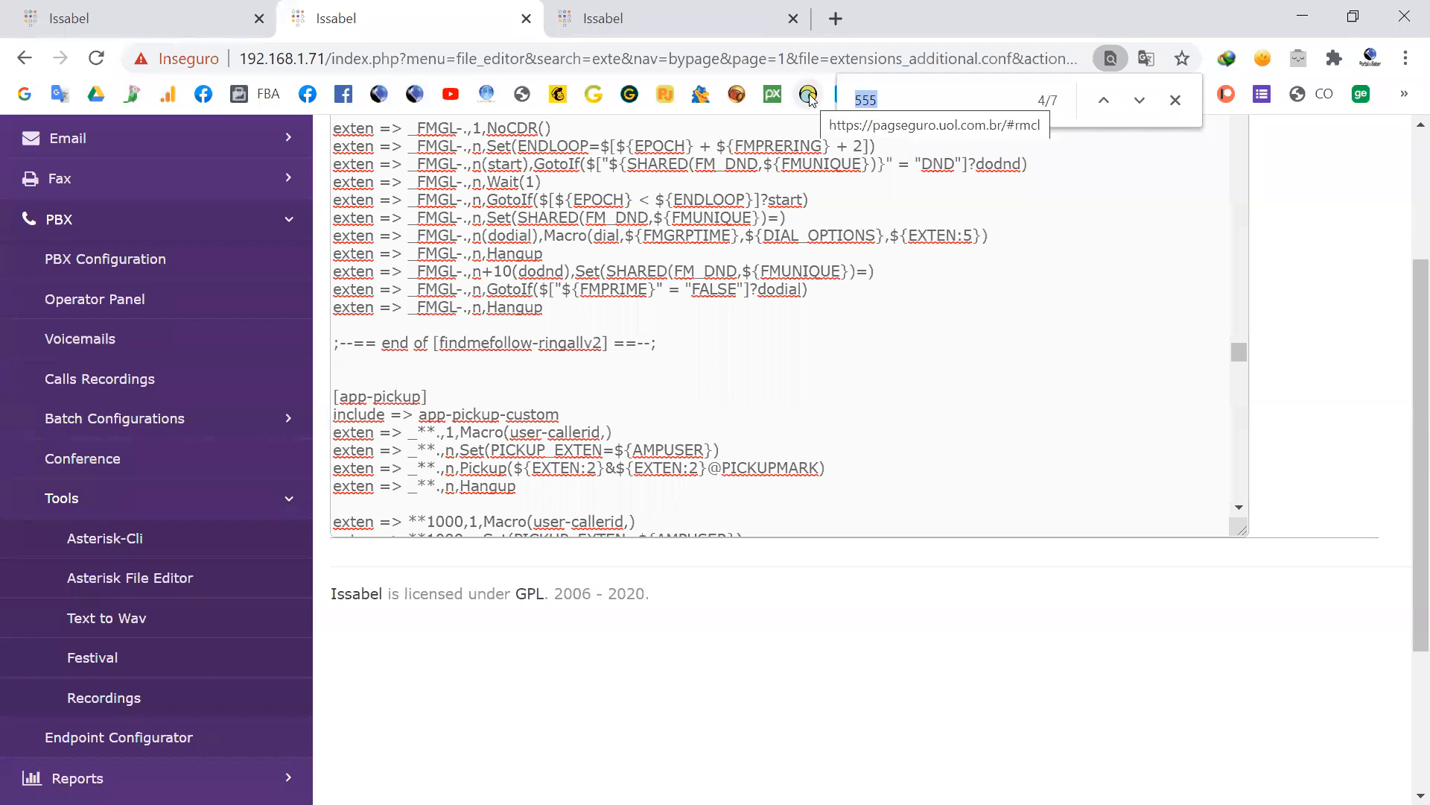
type("*43")
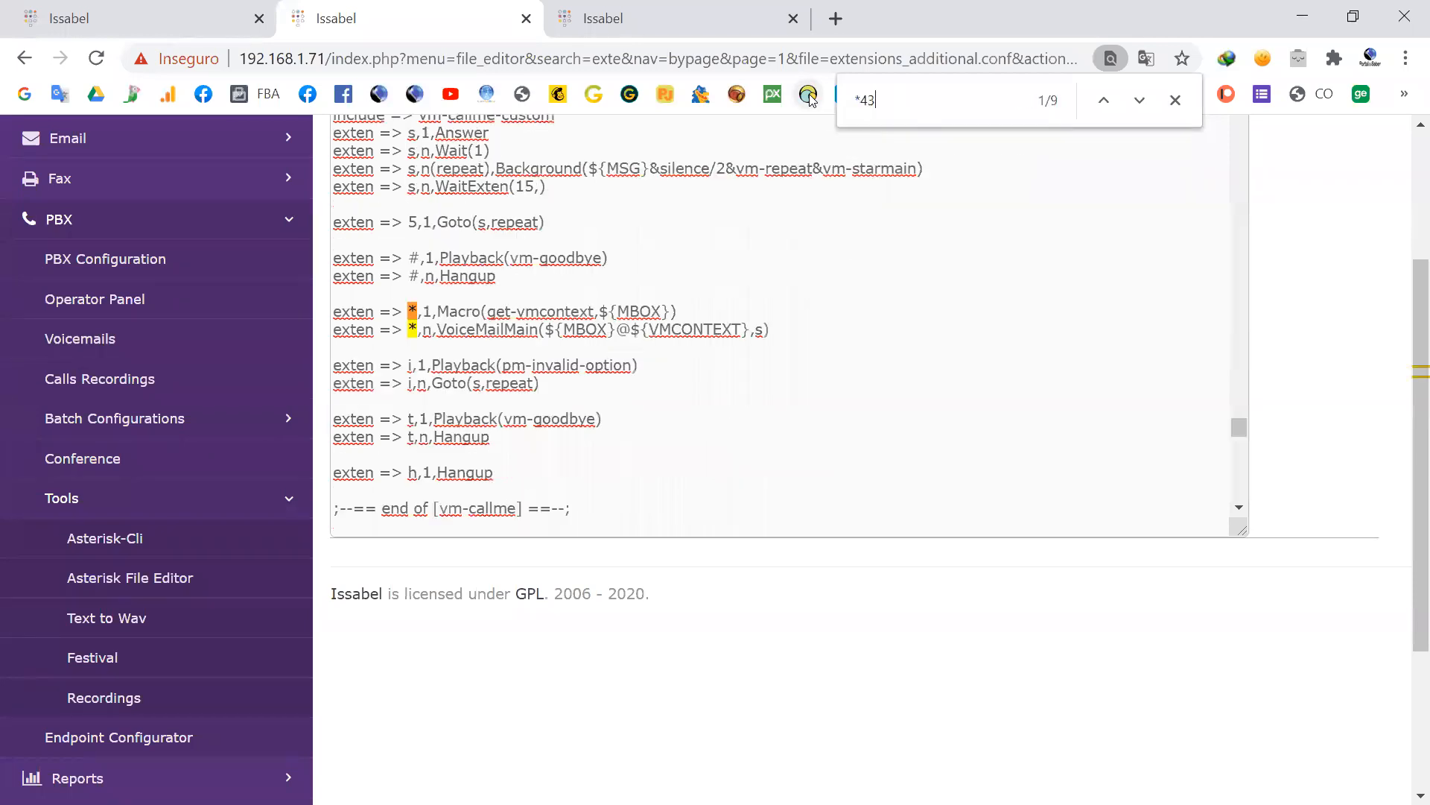
key("Return")
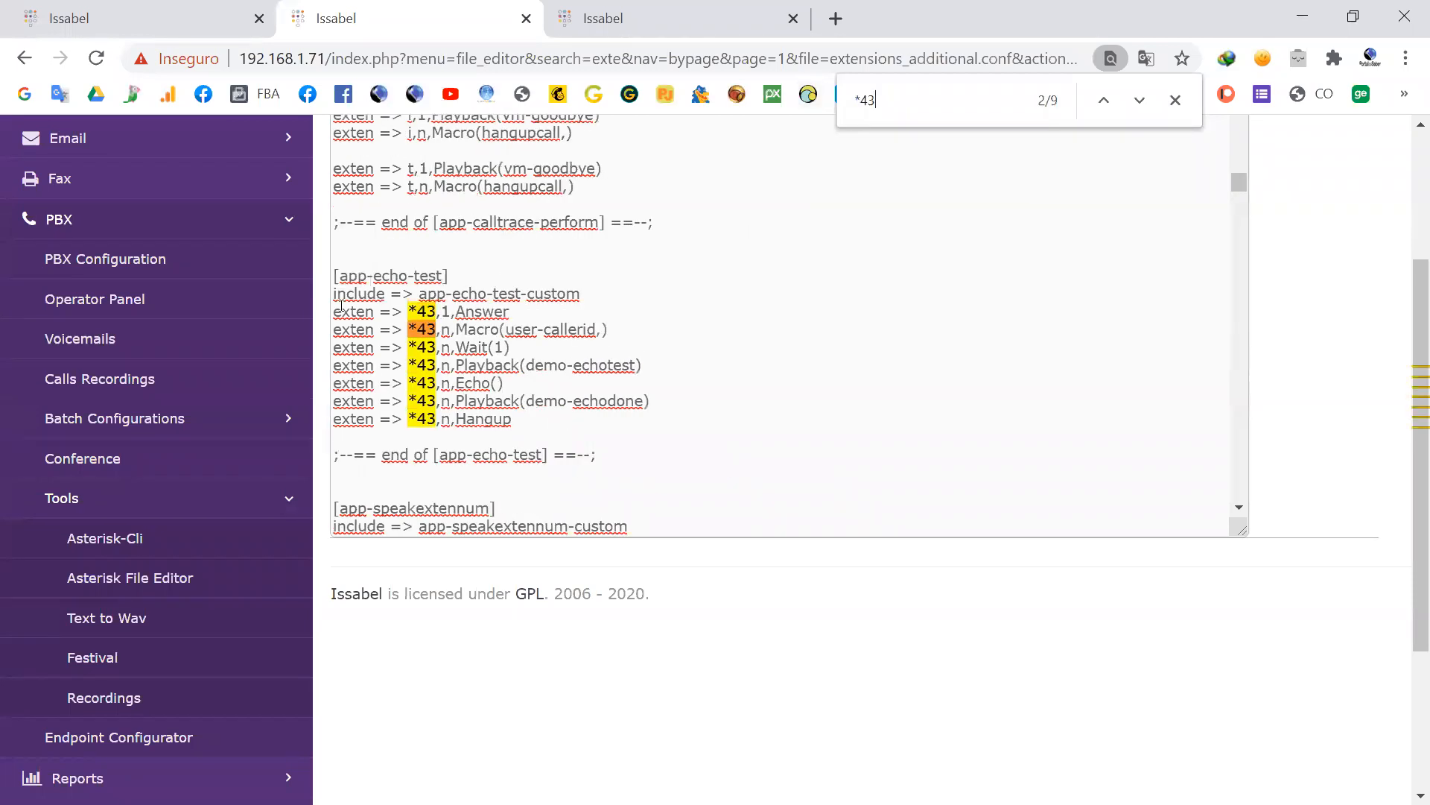
left_click_drag(336, 270, 490, 271)
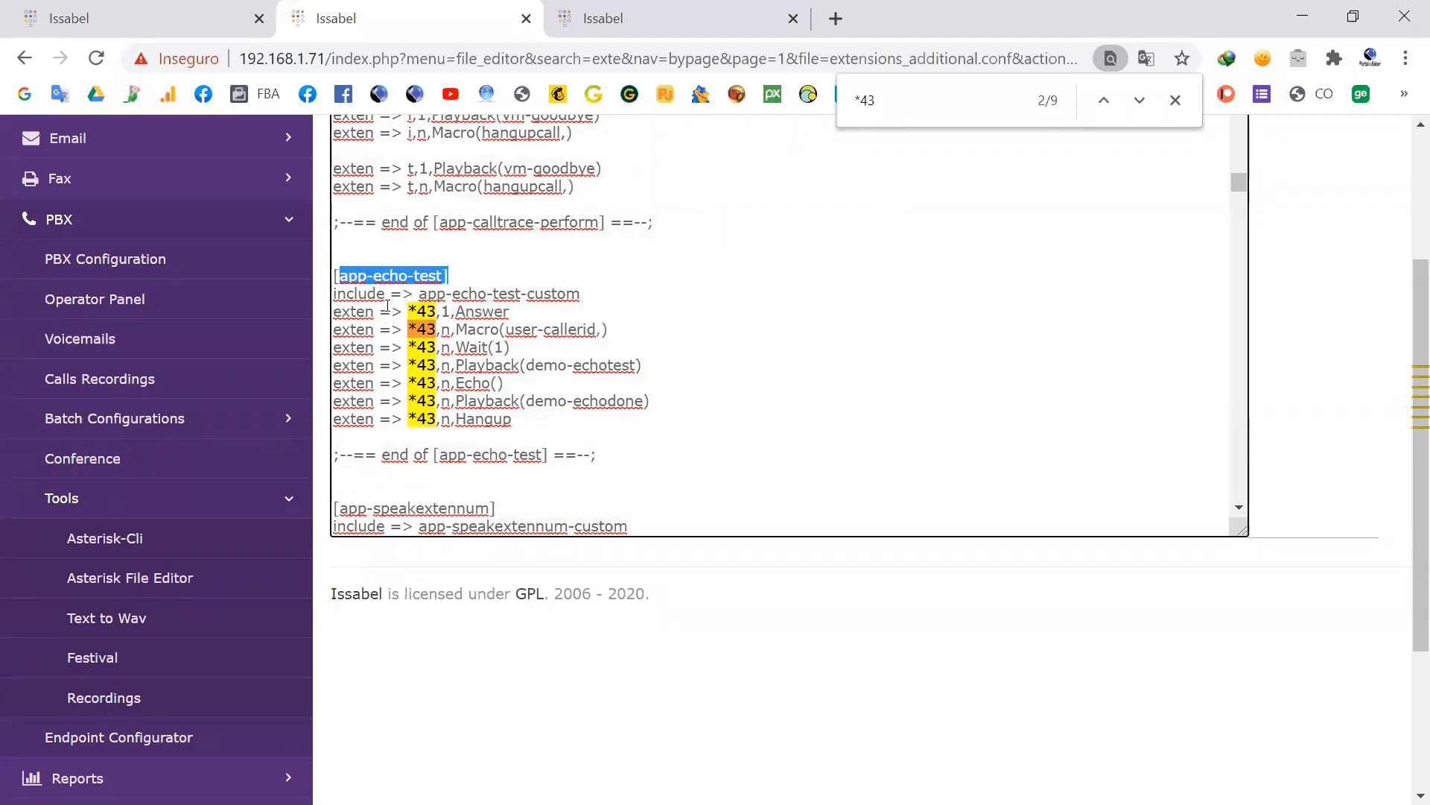
left_click(516, 308)
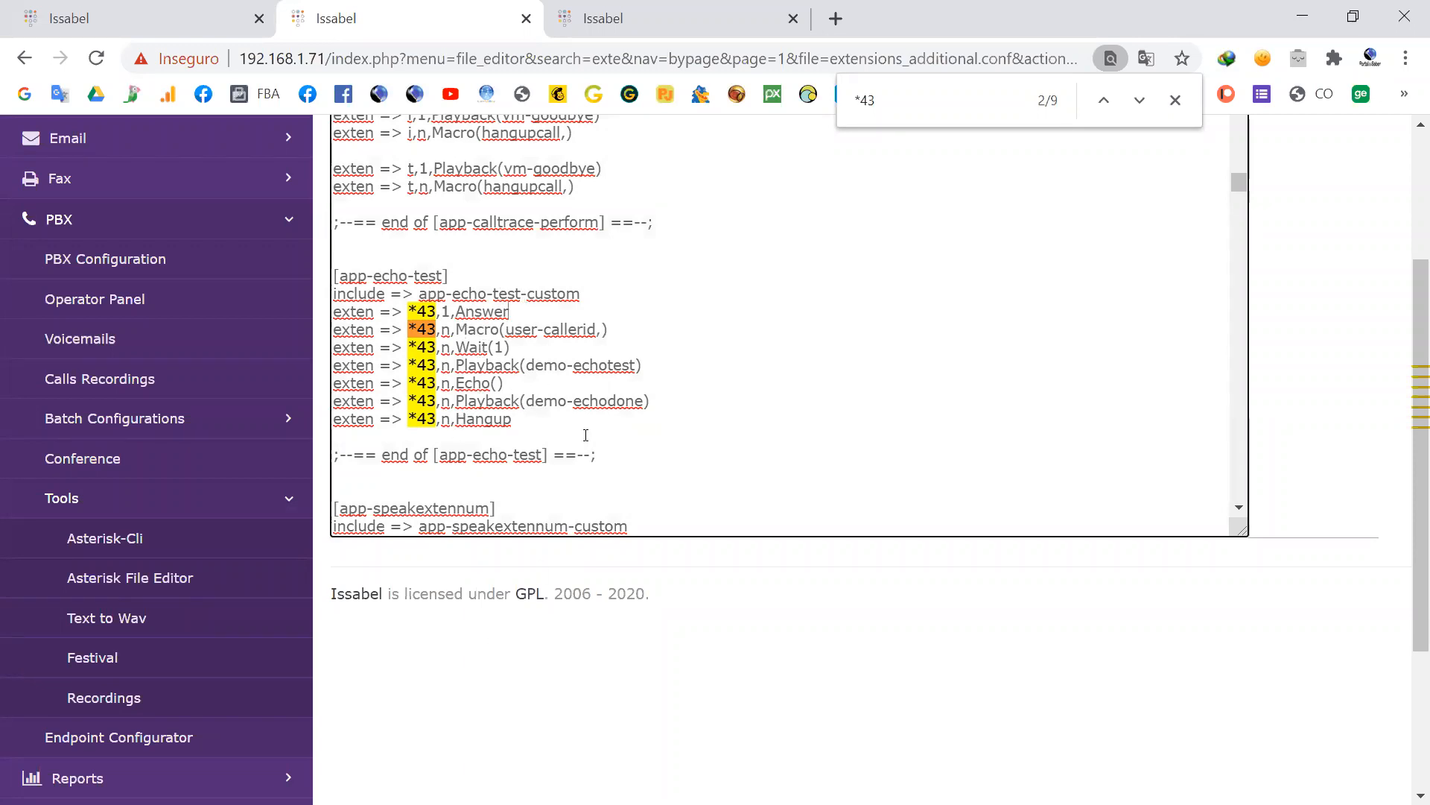
Step: Switch to the X-Lite softphone, call *43 to try the echo test, hang up and return to the browser
key("alt+Tab")
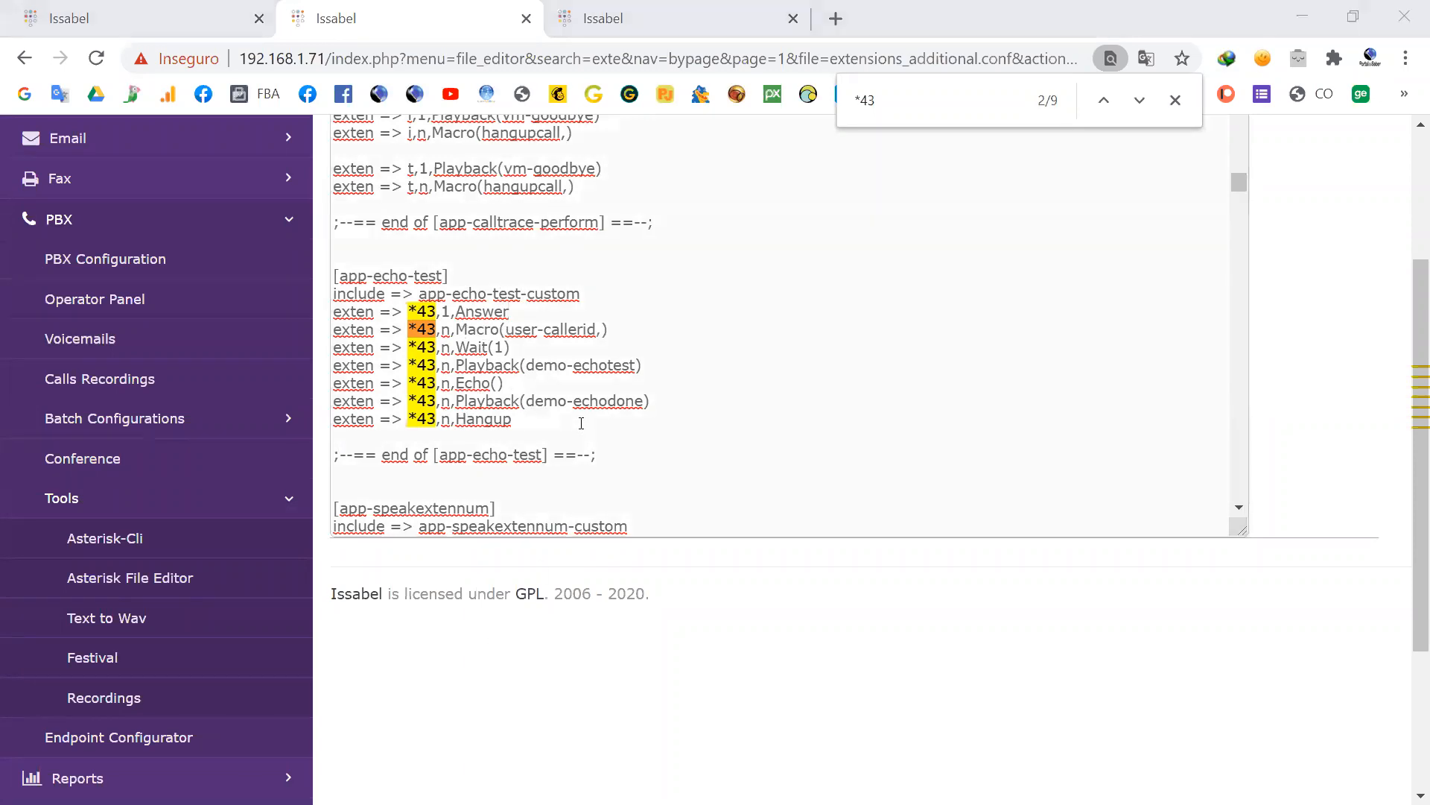
key("alt+Tab")
left_click_drag(179, 144, 1019, 253)
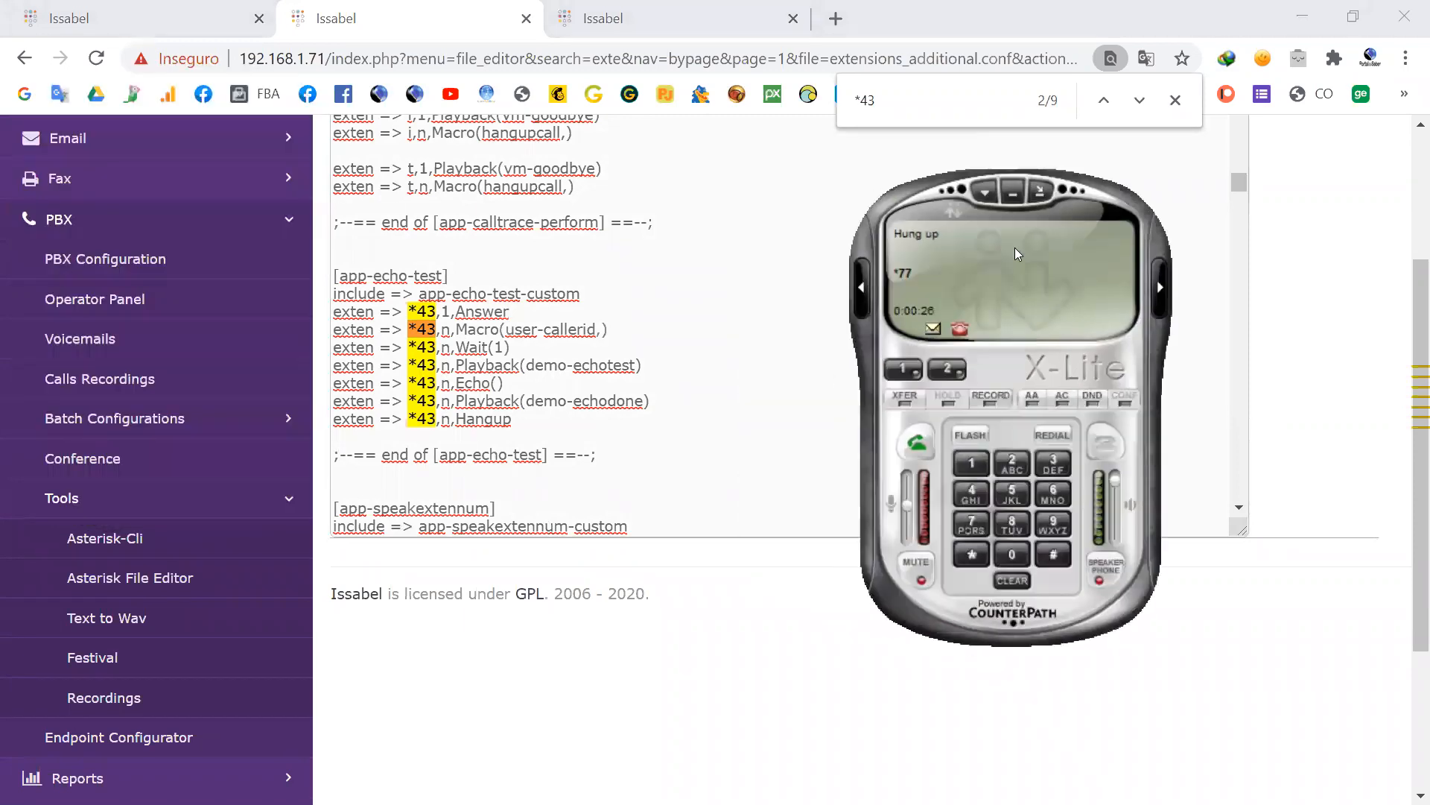
left_click(971, 555)
left_click(972, 493)
left_click(1037, 452)
left_click(918, 438)
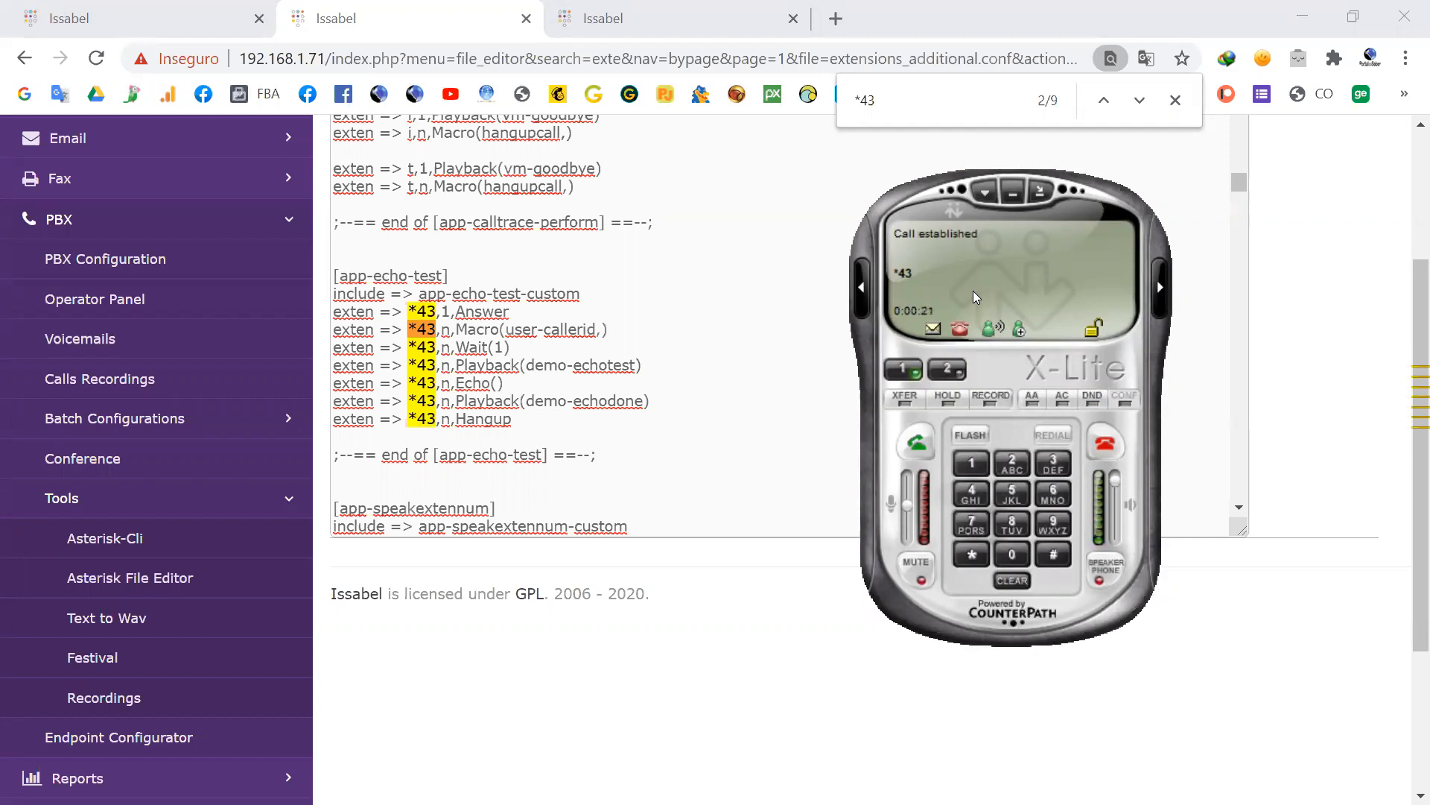
left_click(1107, 445)
left_click_drag(988, 289, 961, 309)
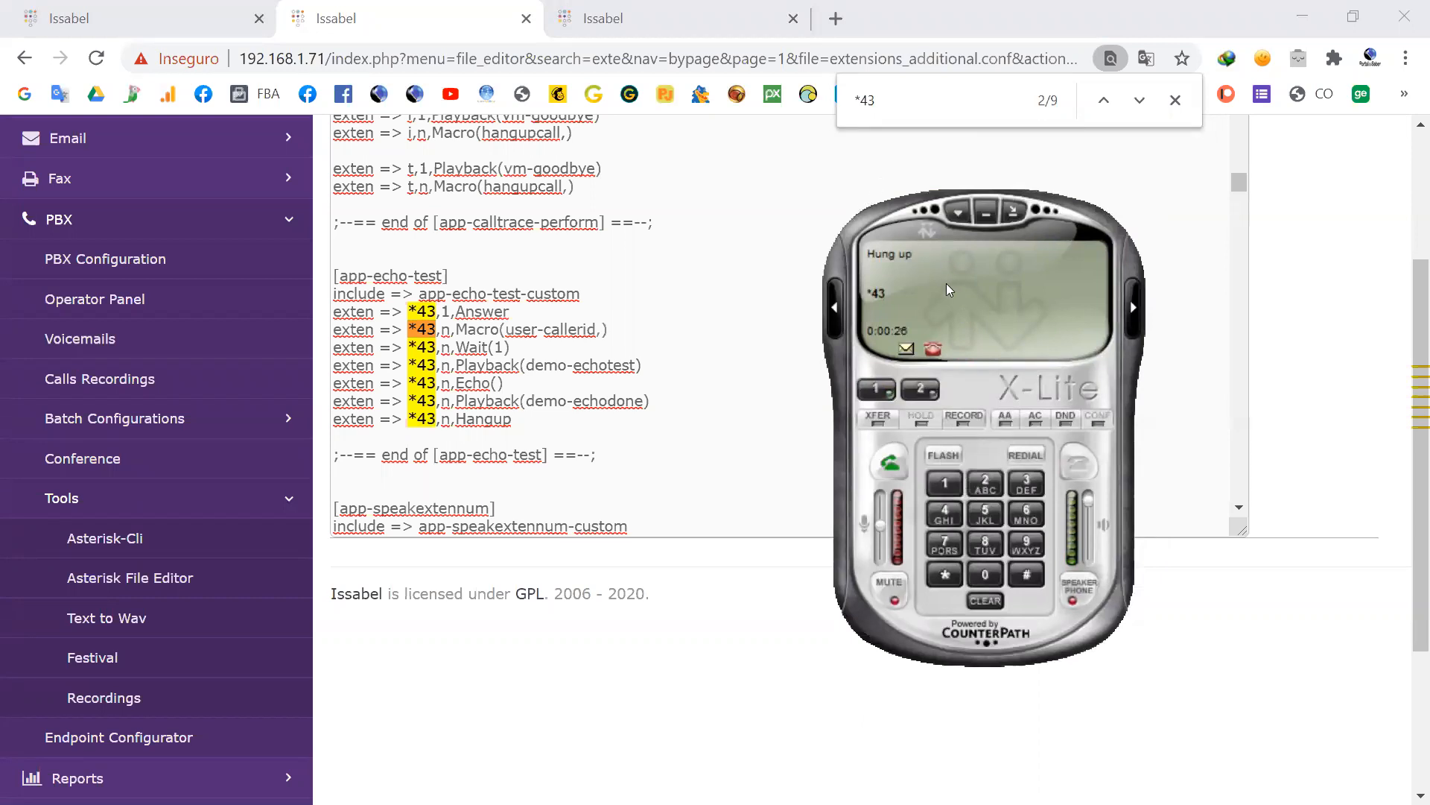
left_click_drag(948, 289, 961, 325)
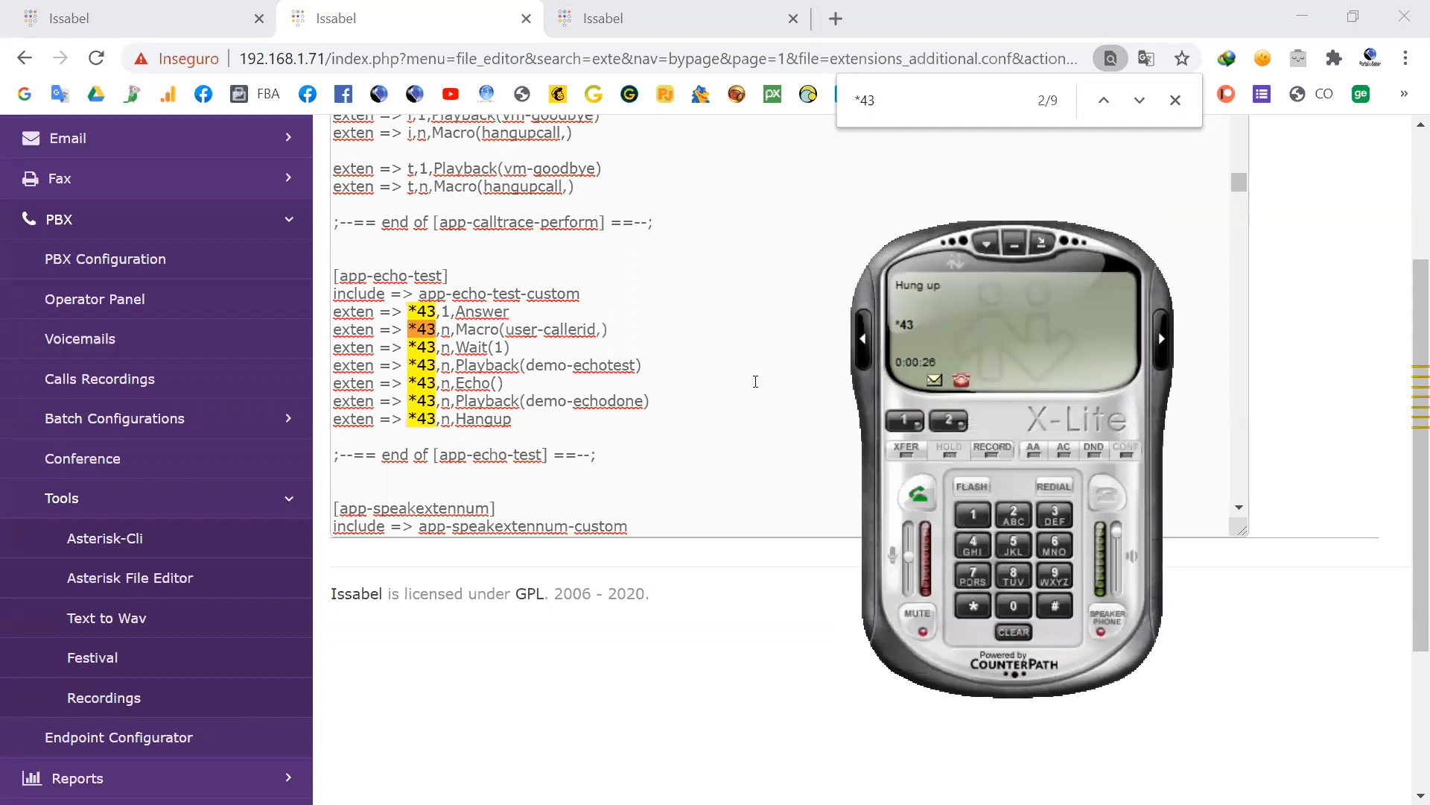
left_click(737, 357)
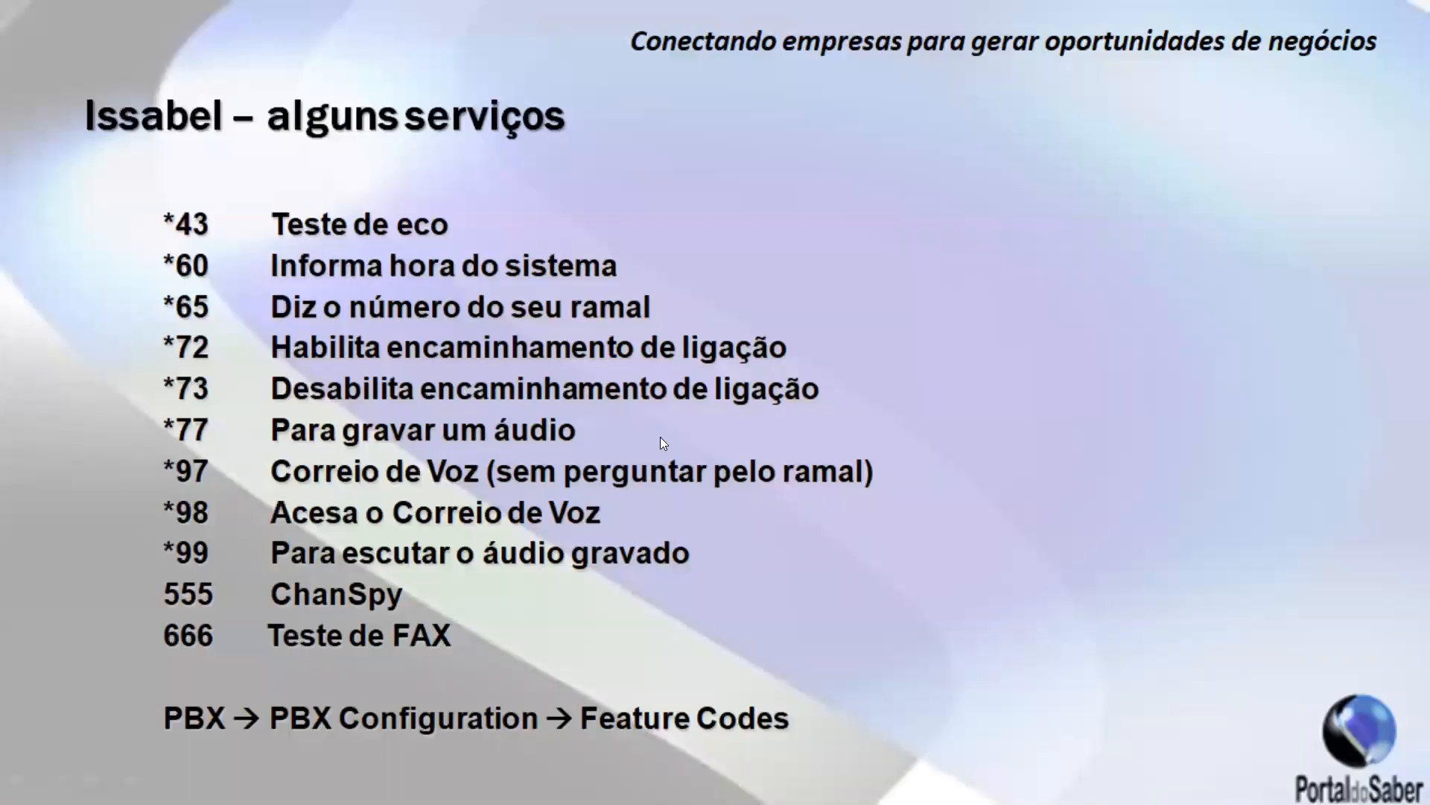
Step: Show the ChanSpy slide, call 555 from the X-Lite softphone, and hang up
key("Right")
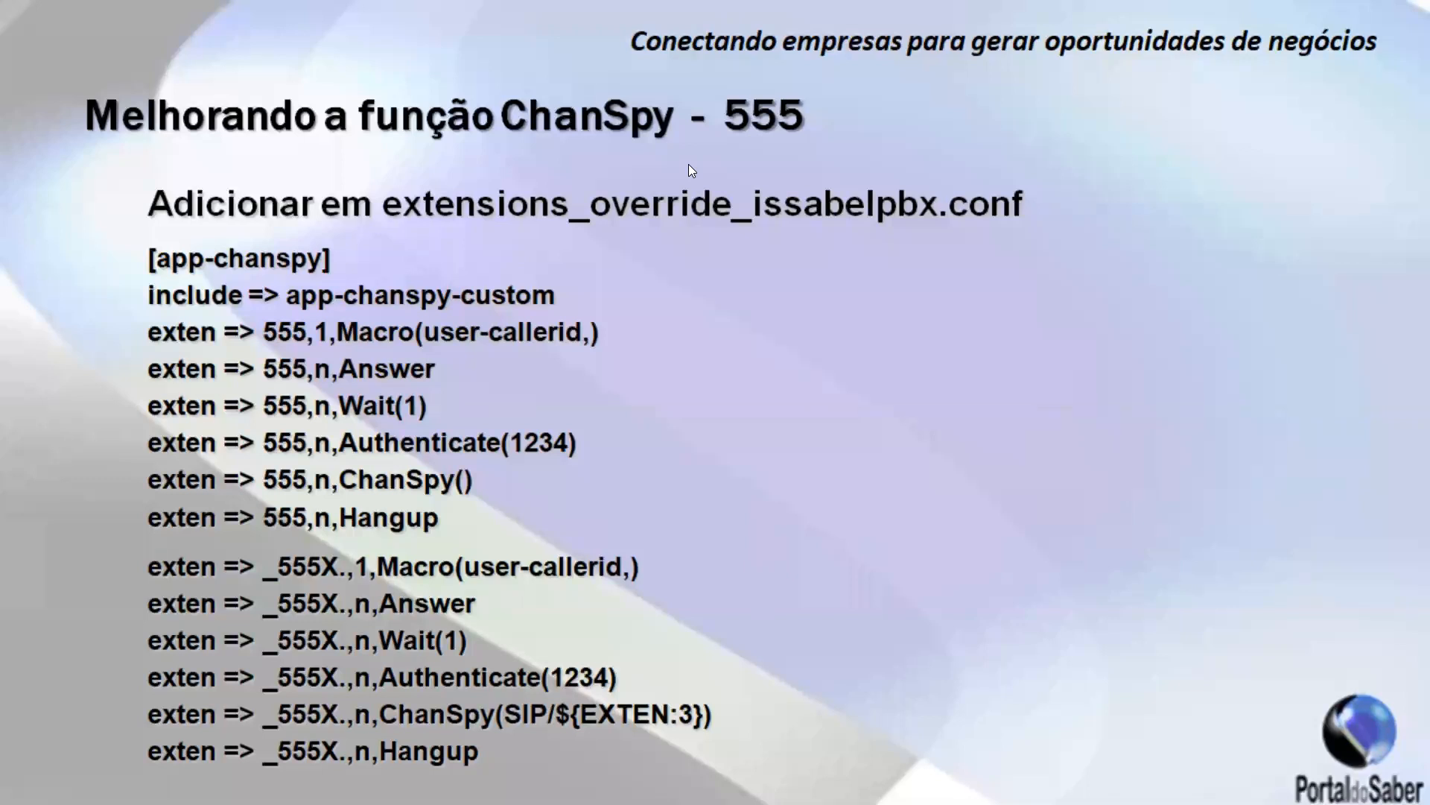
key("alt+Tab")
left_click_drag(992, 314, 1028, 258)
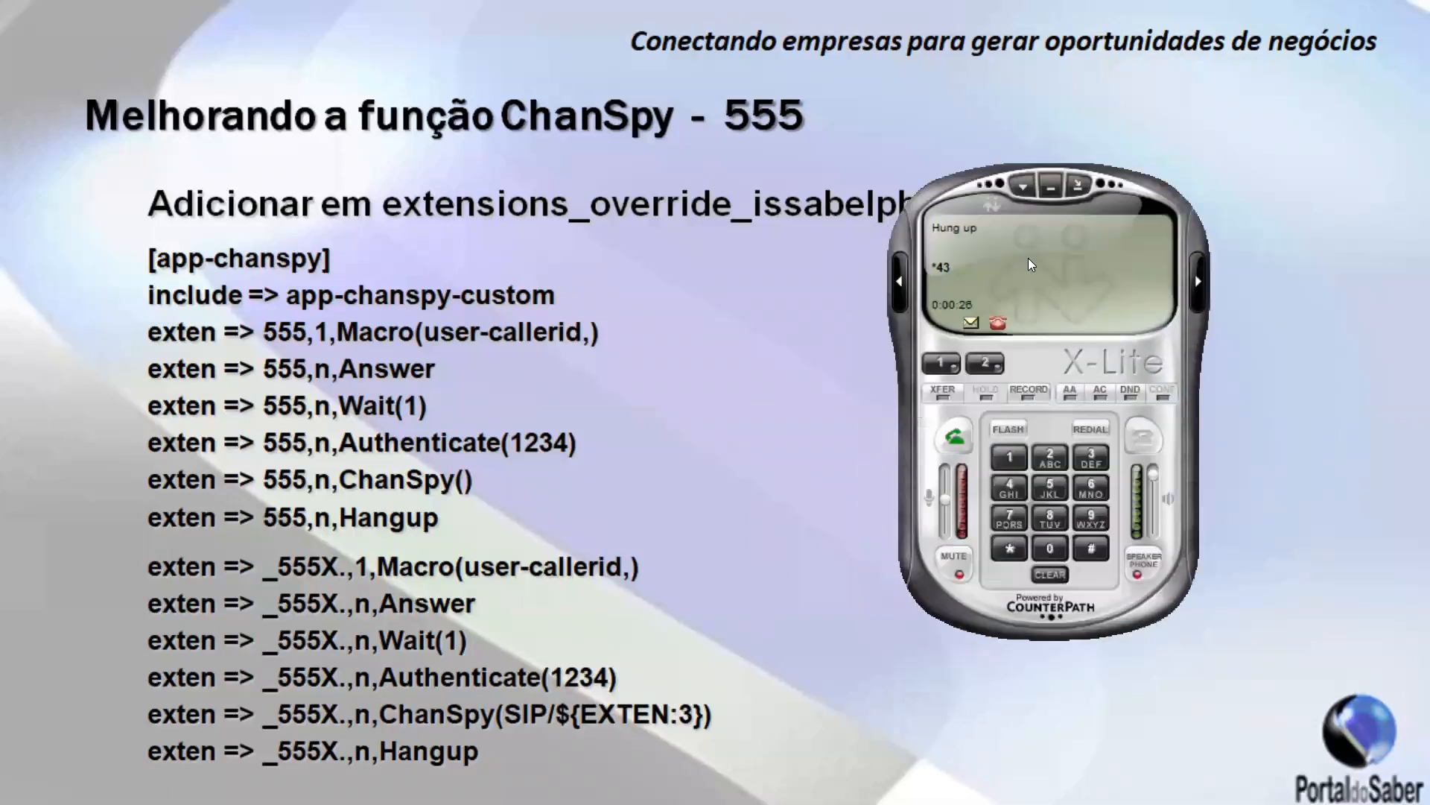
left_click(1050, 489)
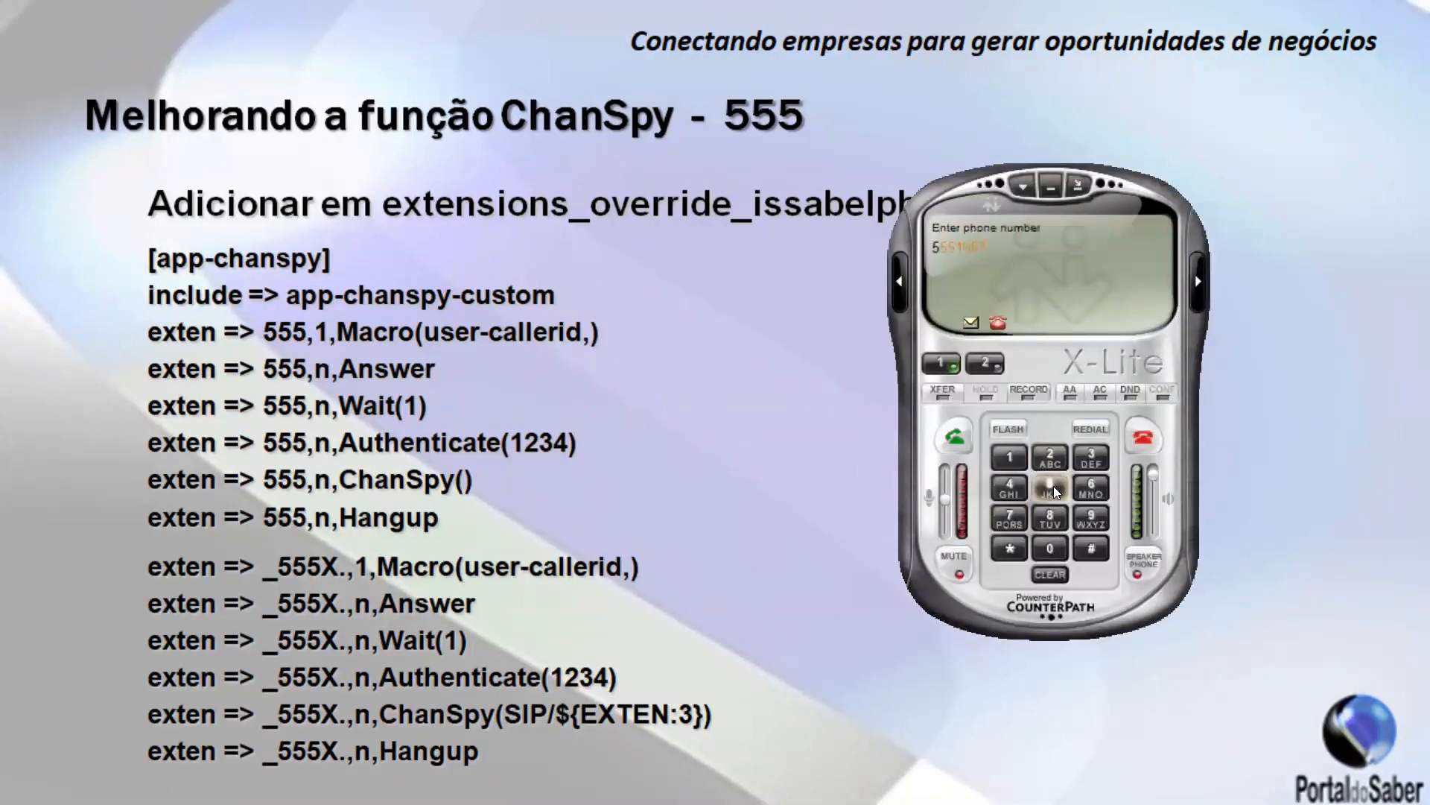
left_click(1052, 489)
left_click(952, 434)
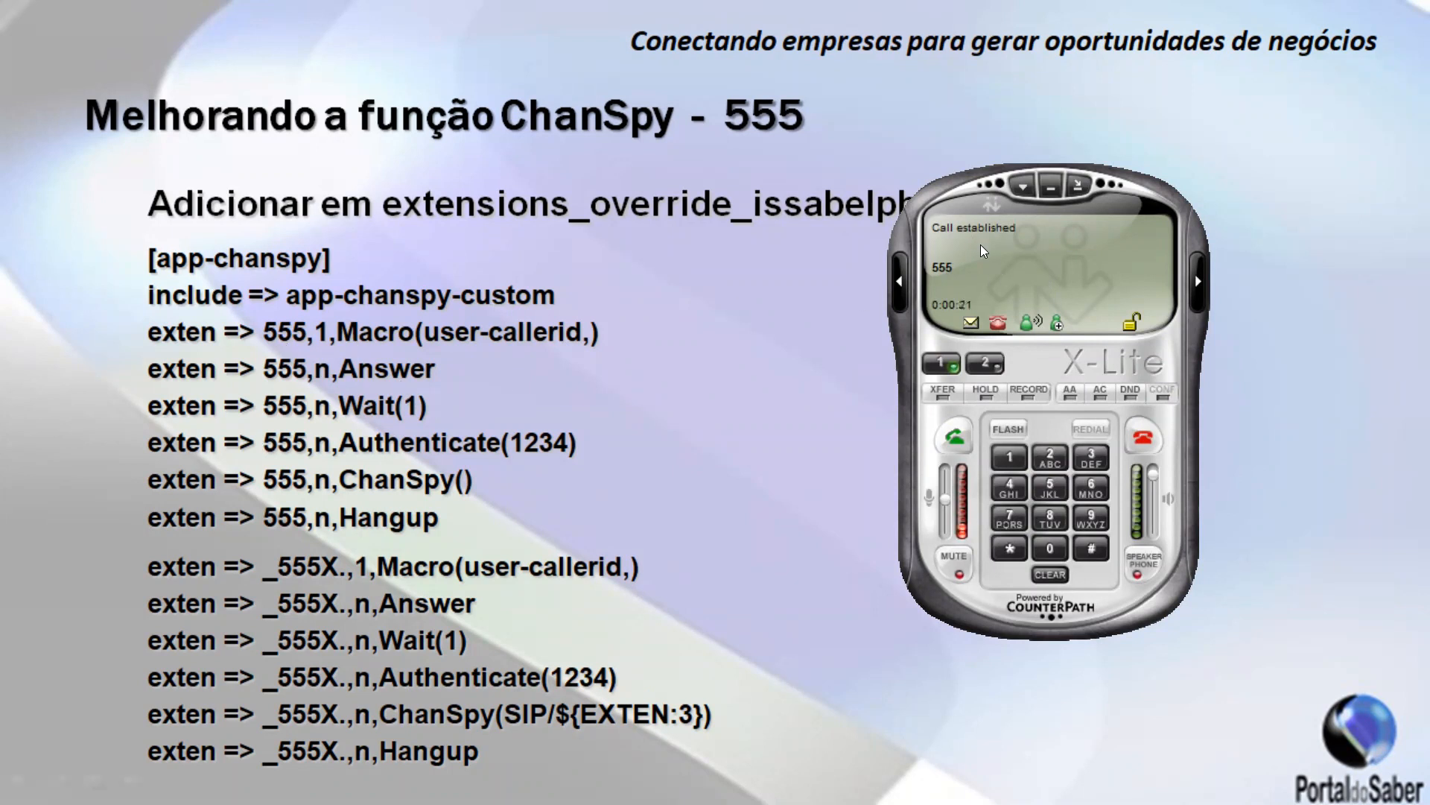
left_click(1142, 439)
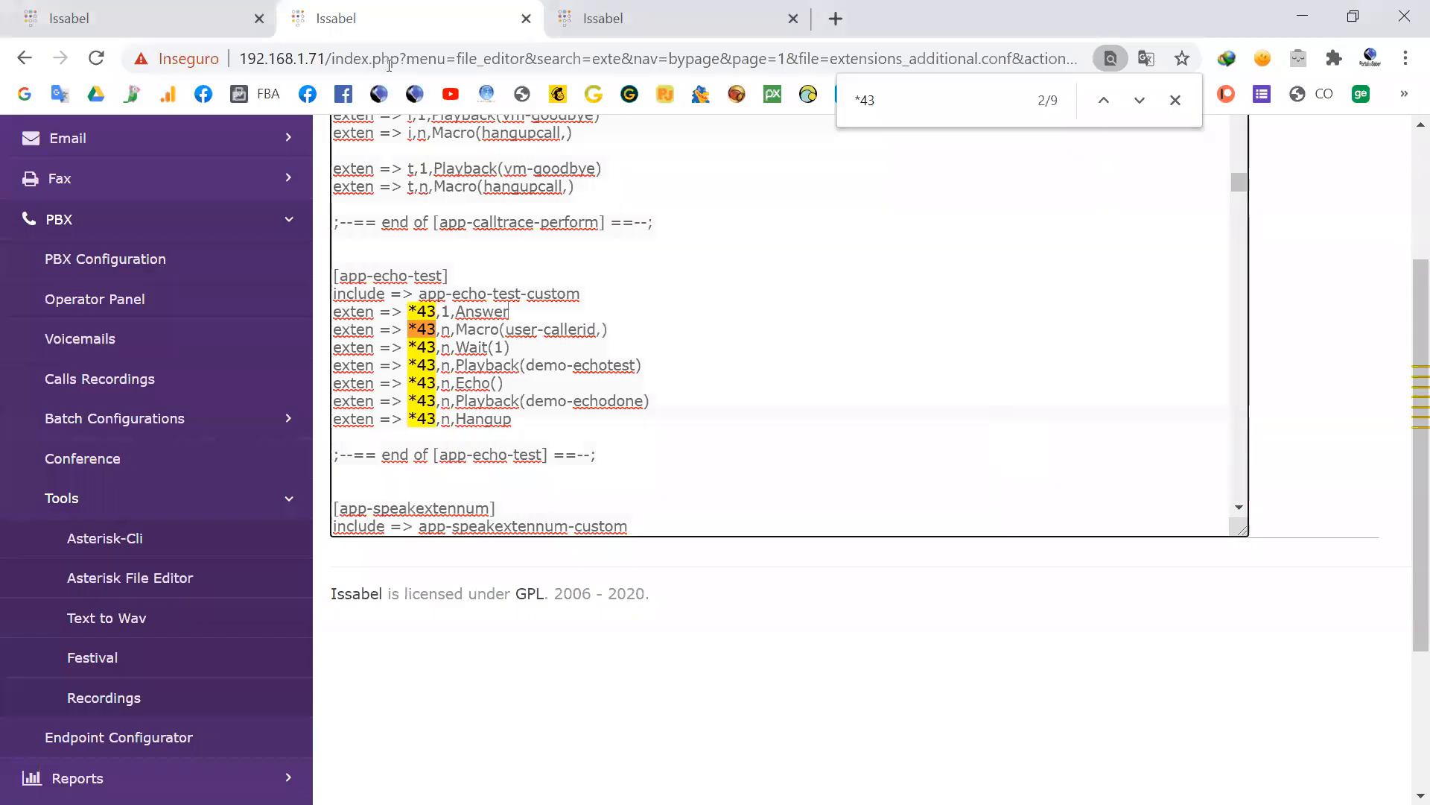
Step: Return to the browser's Feature Codes page, highlight ChanSpy under Core and view its status options without changing them
left_click(142, 18)
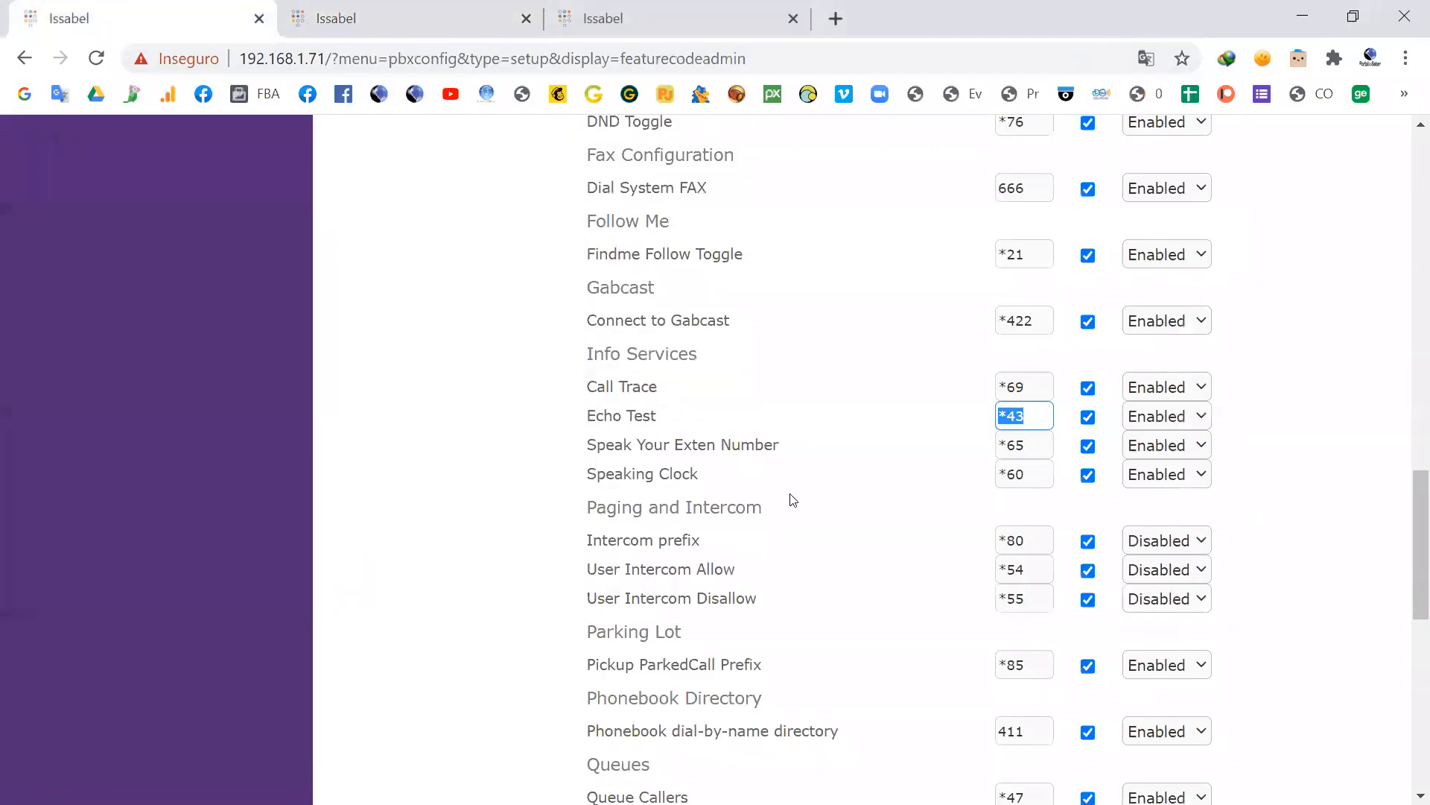
scroll(793, 500, "up", 4)
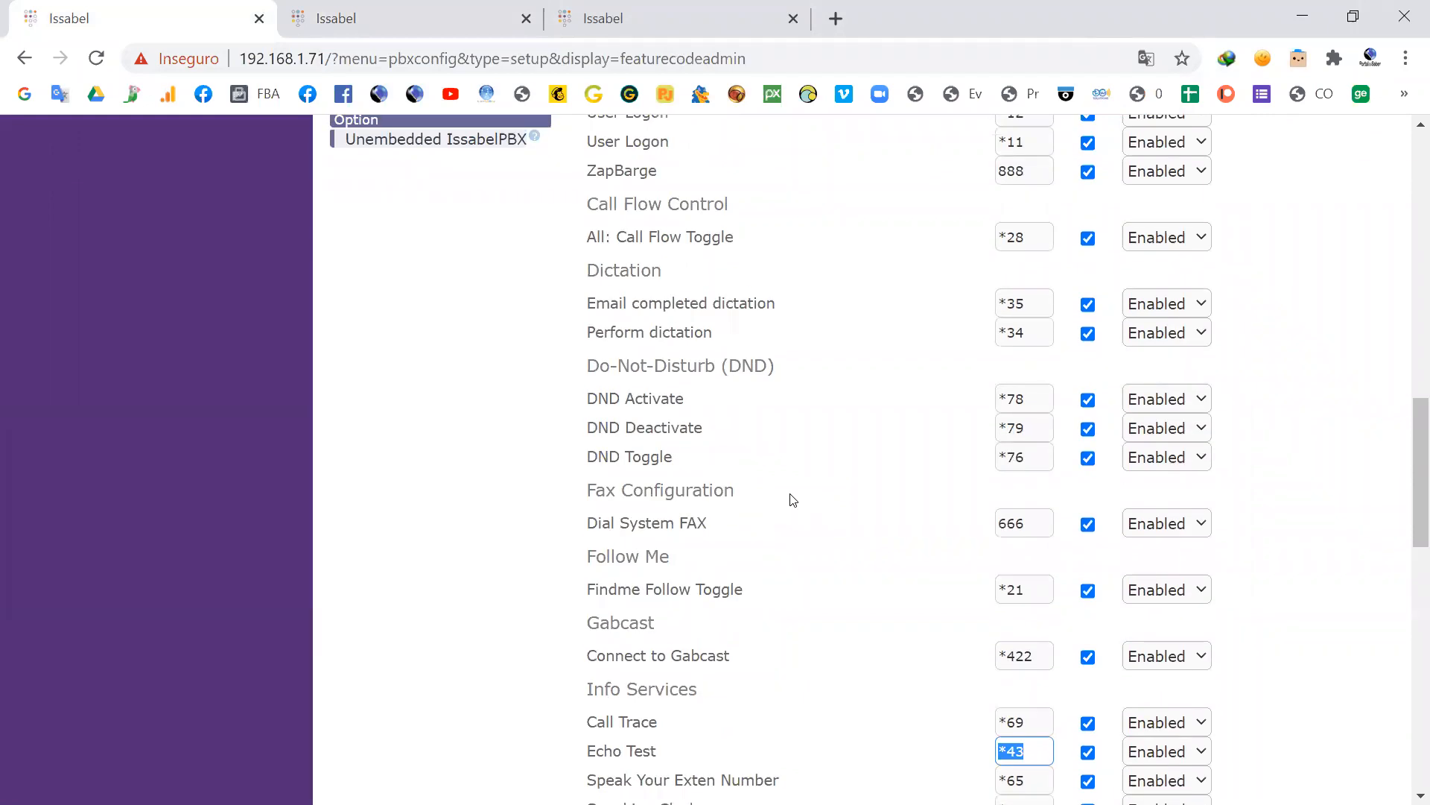
scroll(794, 500, "up", 6)
scroll(790, 493, "up", 3)
scroll(790, 493, "down", 3)
left_click_drag(598, 363, 687, 362)
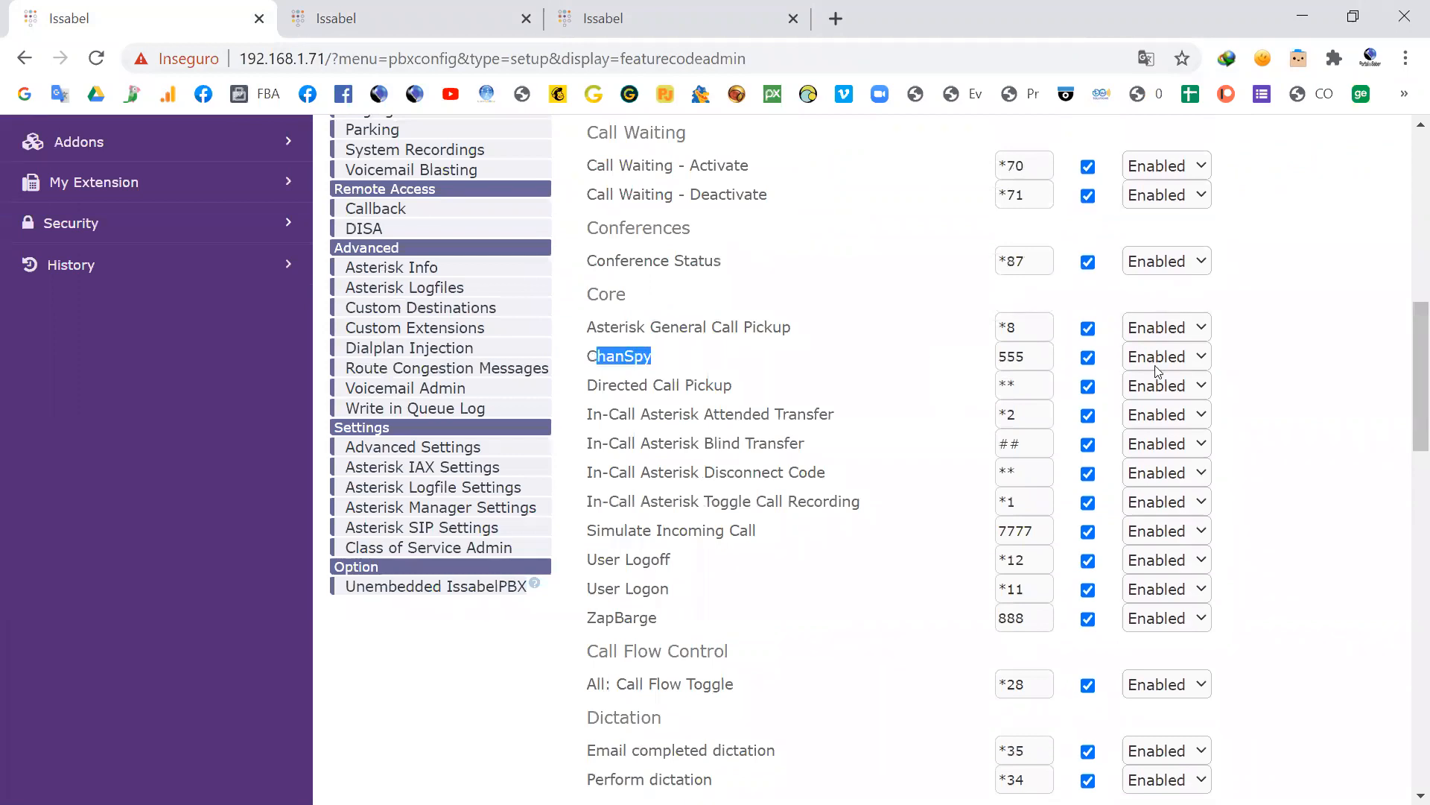
left_click(1202, 361)
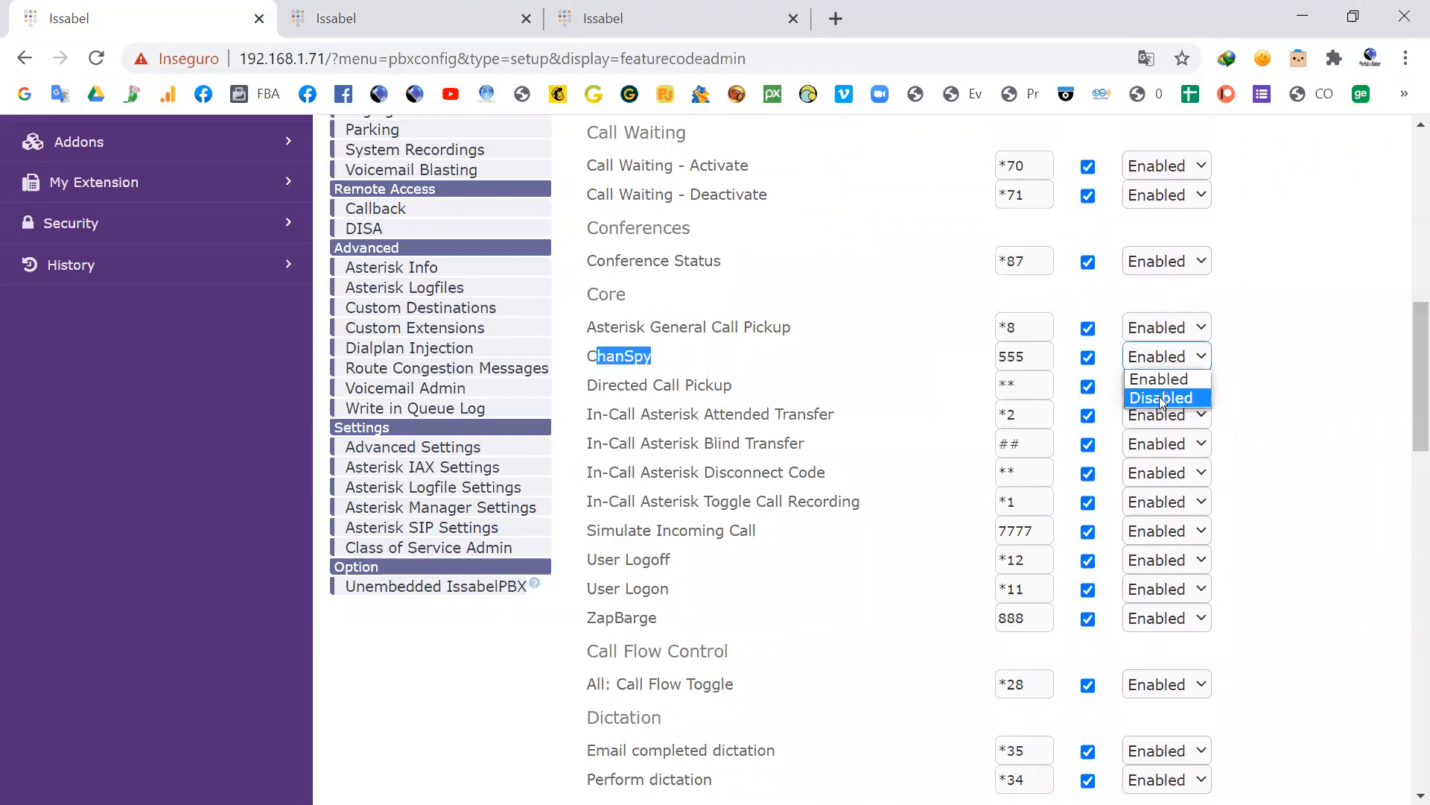
left_click(1241, 358)
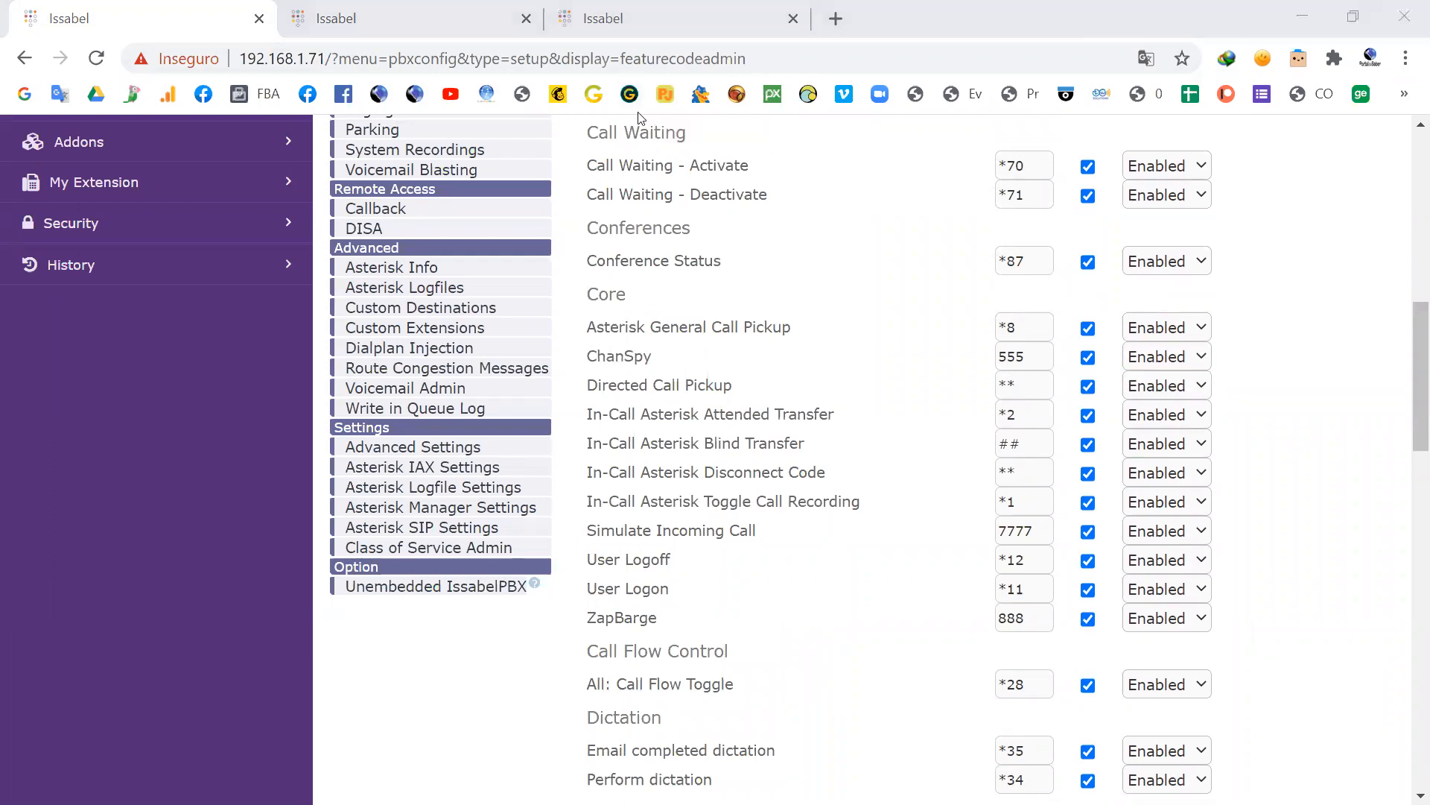
Step: Check the ChanSpy slide, then open extensions_override_issabelpbx.conf from the Asterisk File Editor's file list in the browser
key("alt+Tab")
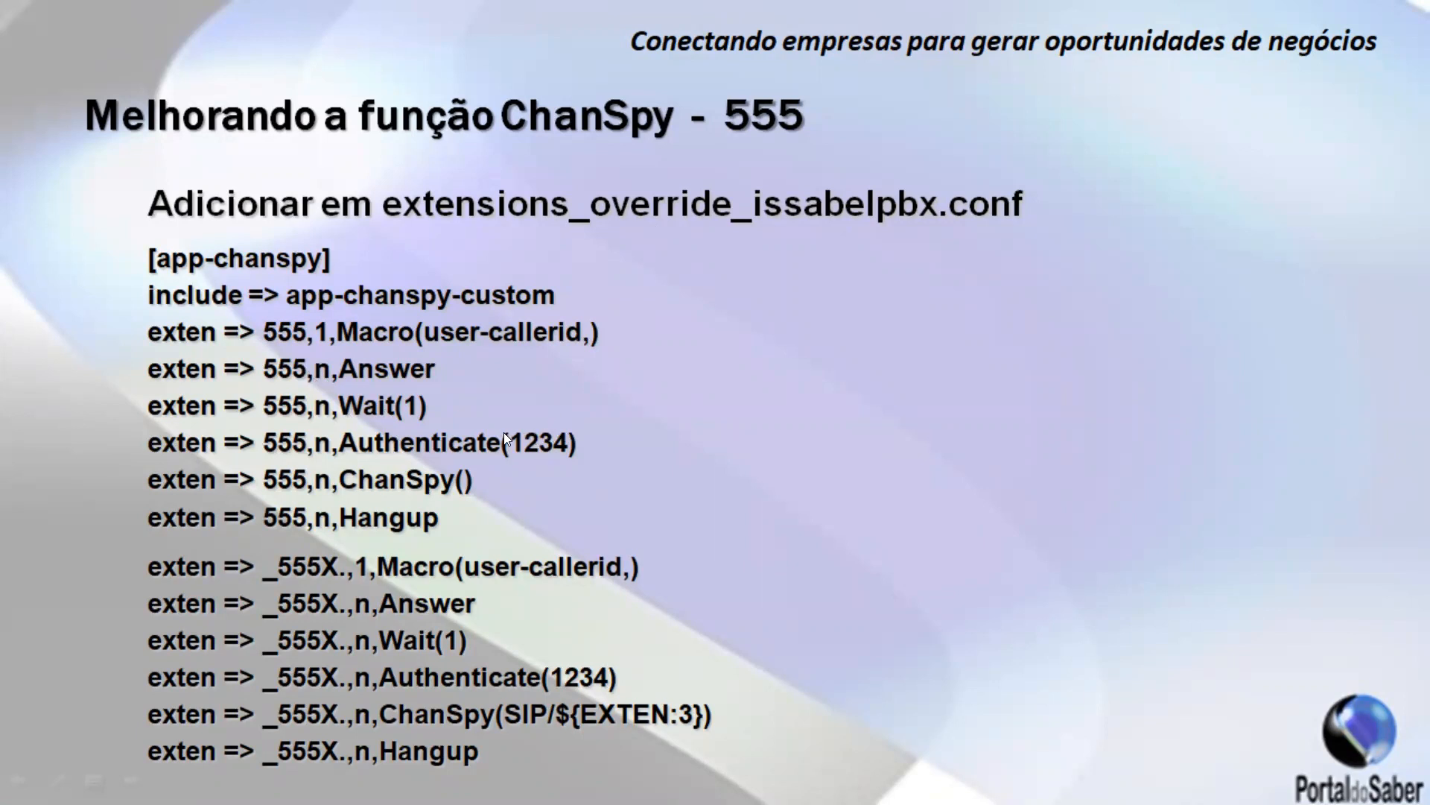
key("alt+Tab")
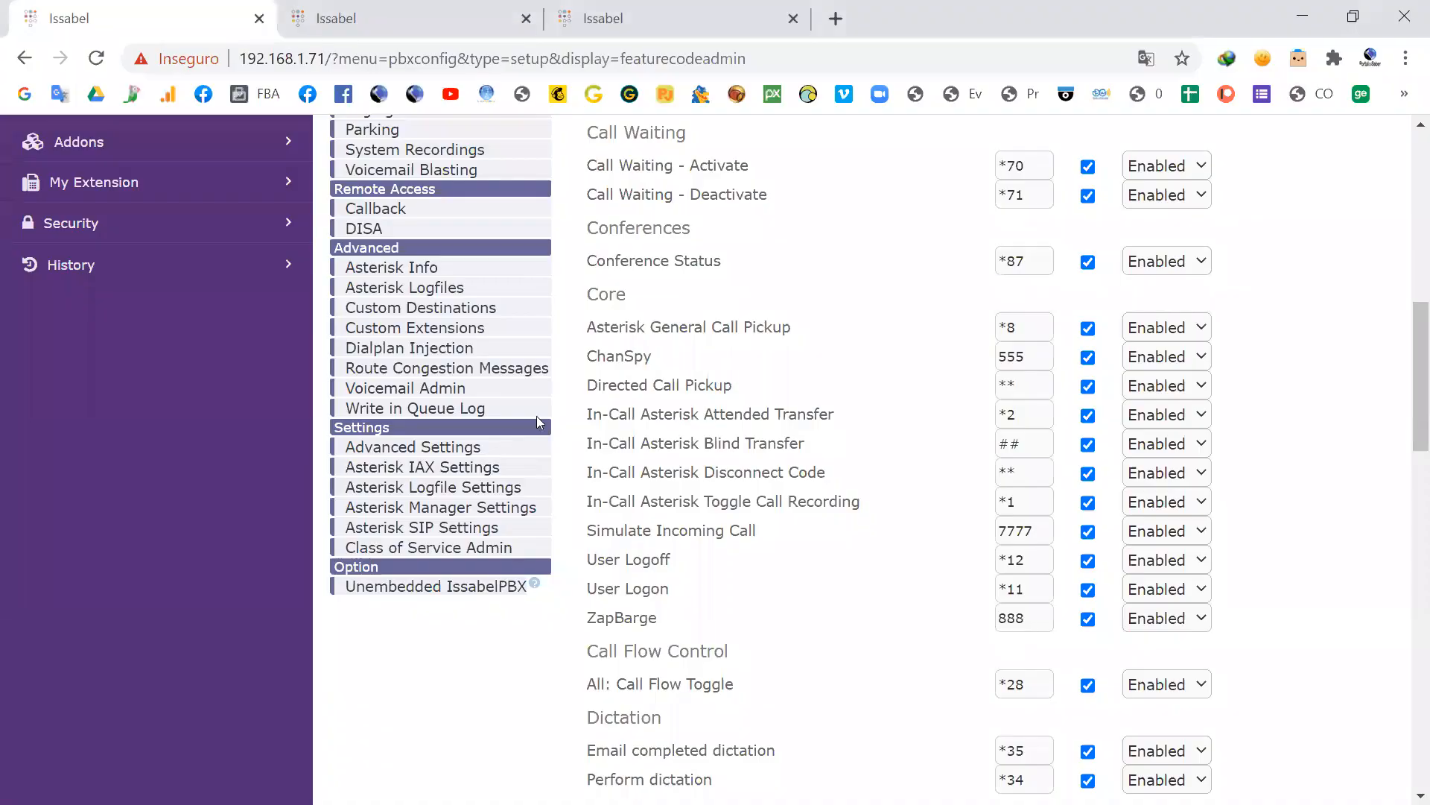
left_click(393, 16)
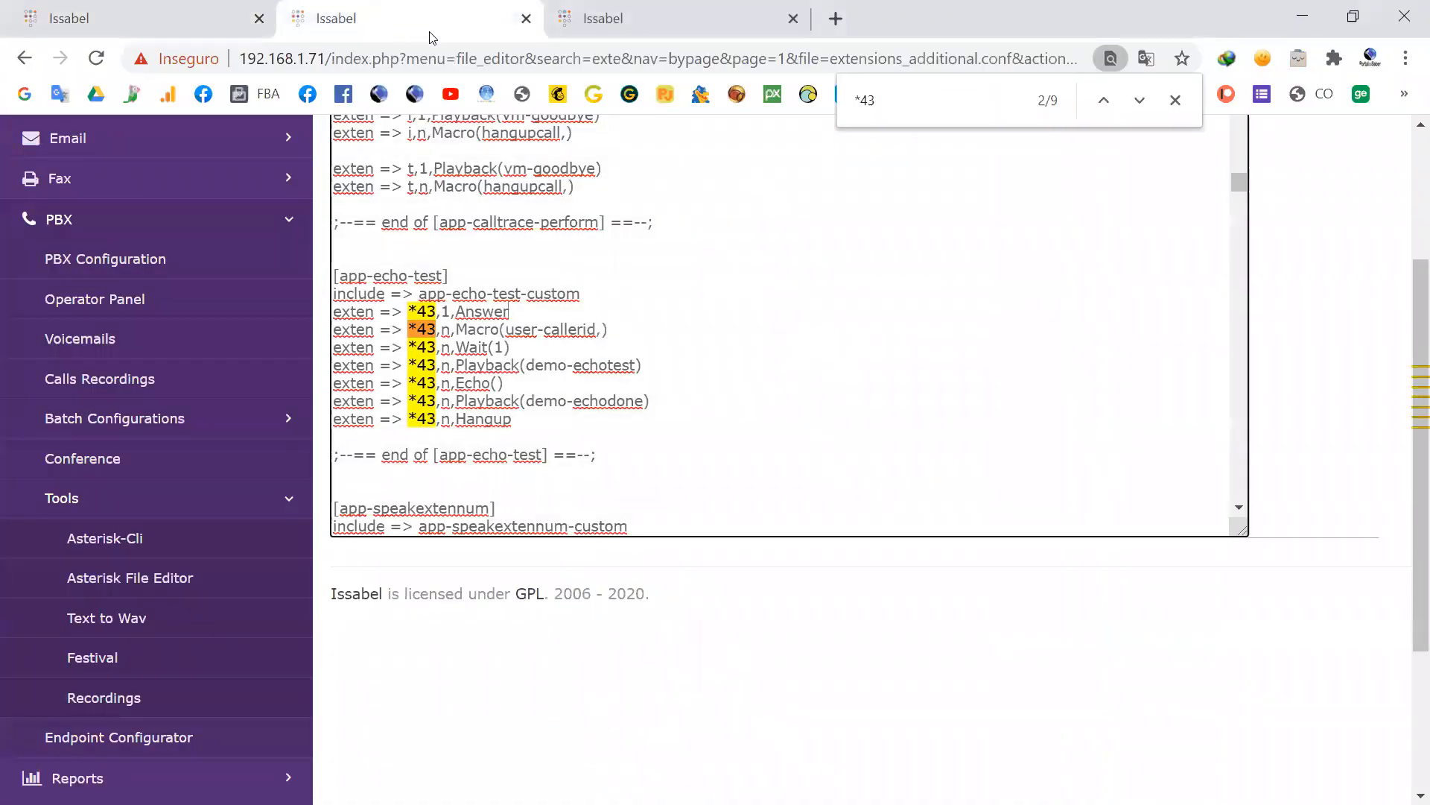
left_click(618, 19)
scroll(532, 497, "up", 6)
scroll(532, 497, "up", 1)
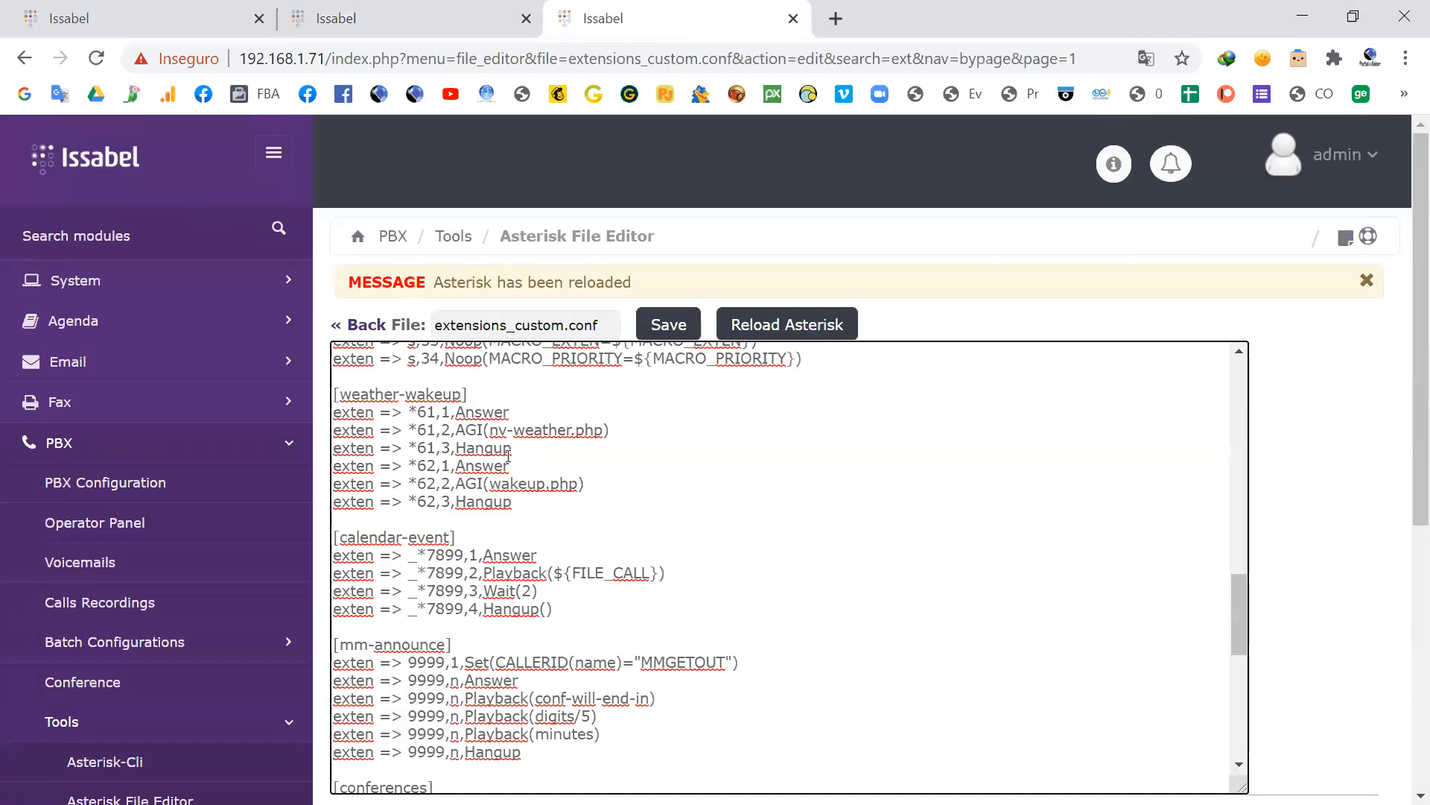
left_click(367, 325)
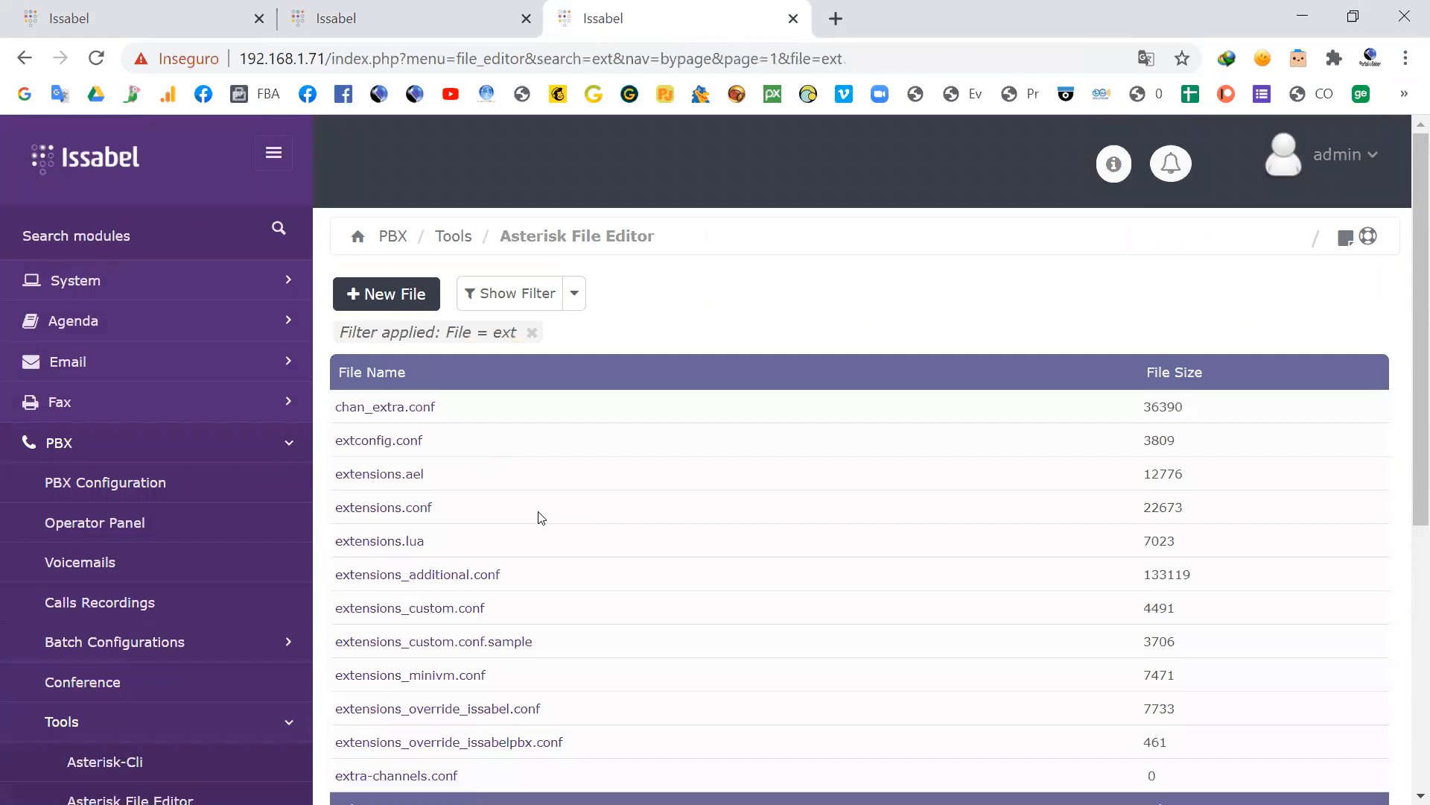
scroll(539, 515, "down", 3)
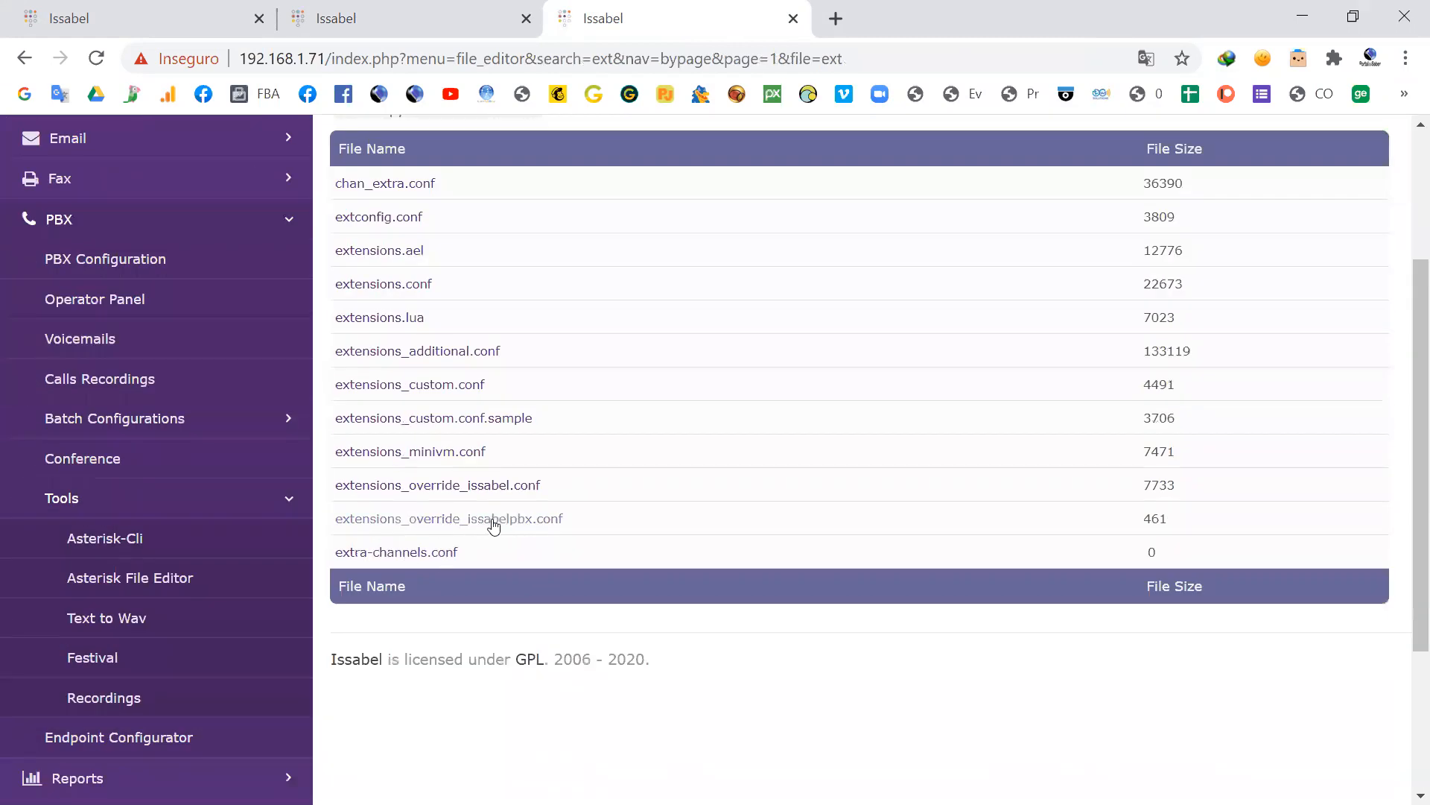
left_click(508, 525)
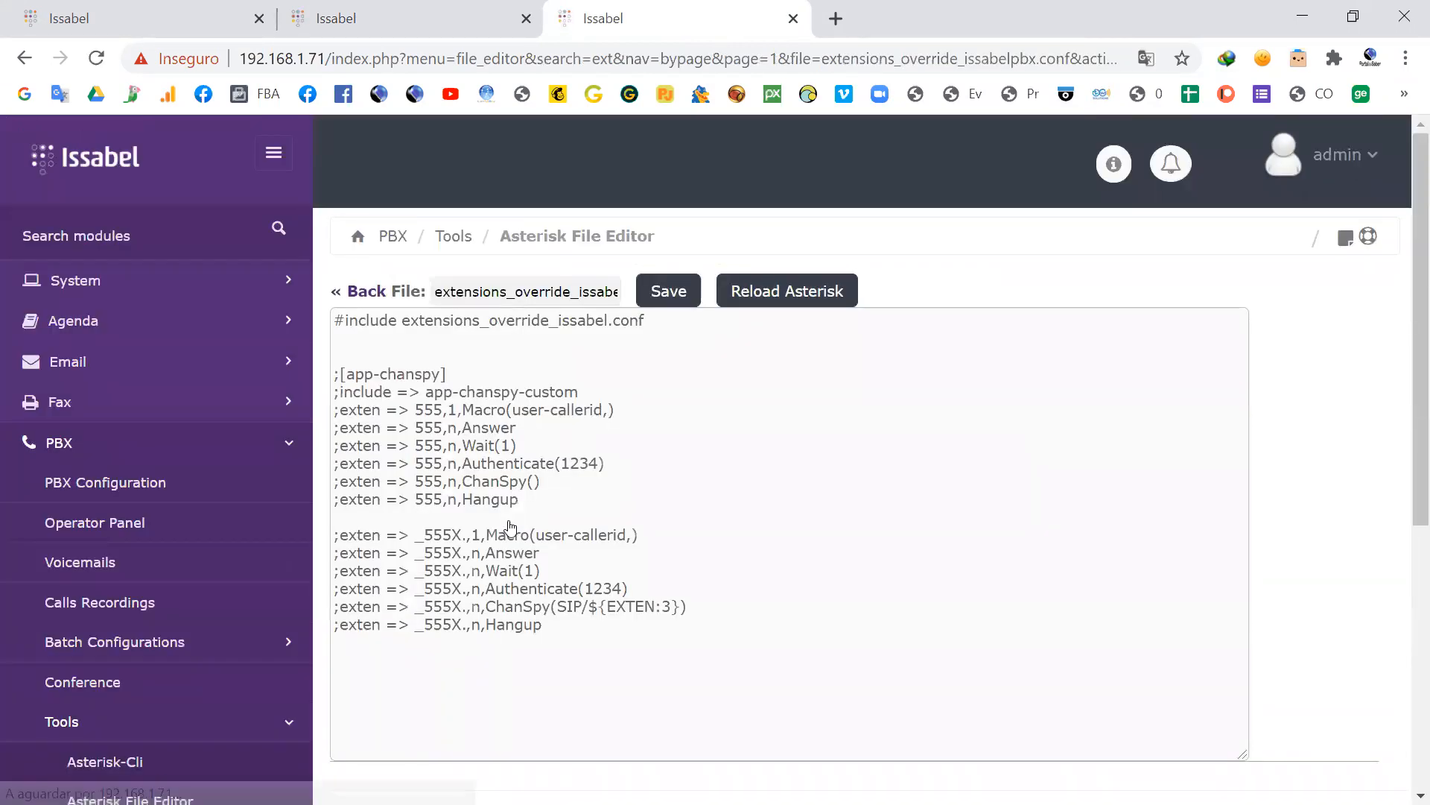
Step: Uncomment the [app-chanspy] header, its app-chanspy-custom include and all the exten => 555 lines
left_click(339, 375)
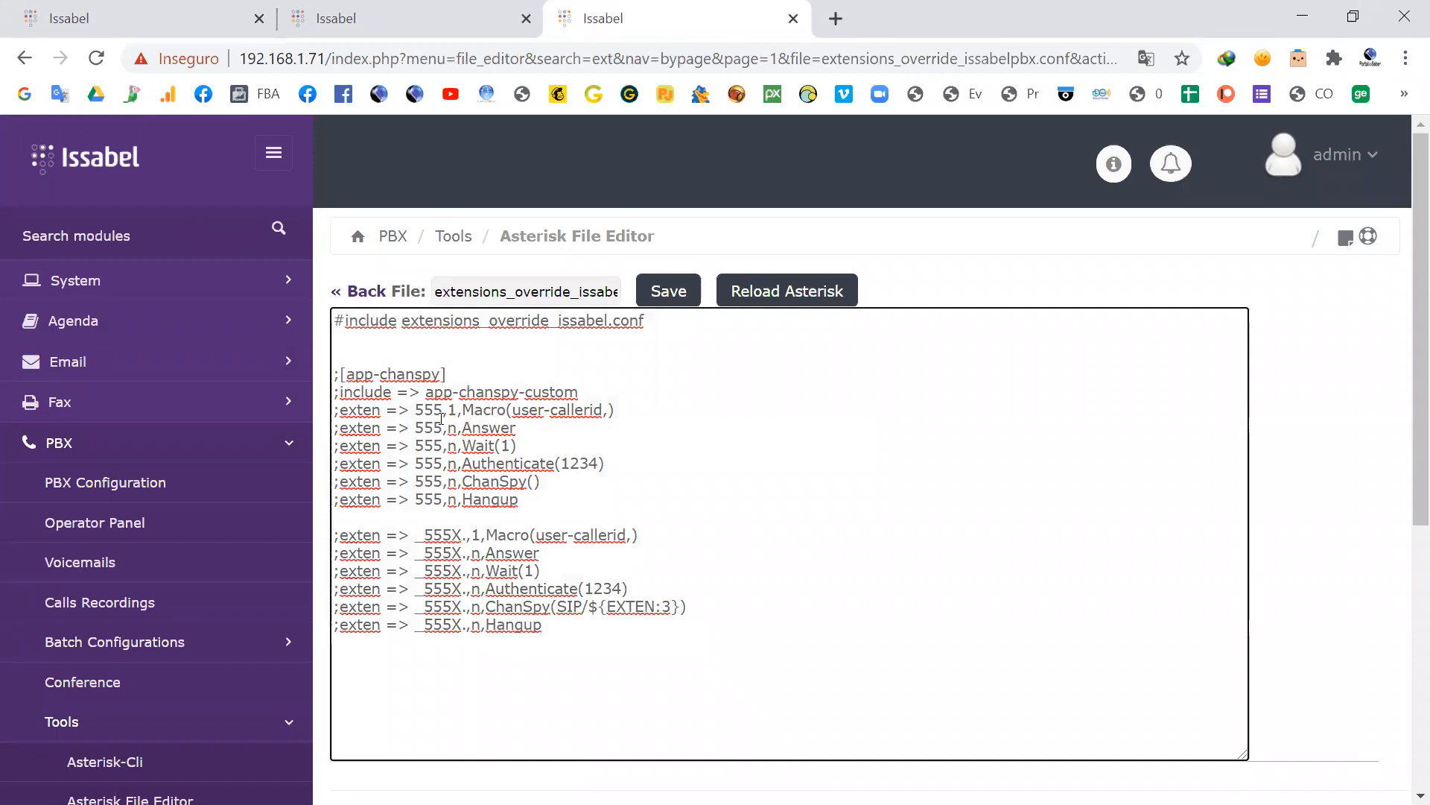
key("BackSpace")
key("Down")
key("Delete")
key("Down")
key("Delete")
key("Down")
key("Delete")
key("Down")
key("Delete")
key("Down")
Step: Uncomment all the exten => _555X. lines in the [app-chanspy] context, from Macro(user-callerid,) through Hangup
key("Delete")
key("Down")
key("Delete")
key("Down")
key("Delete")
key("Down")
key("Down")
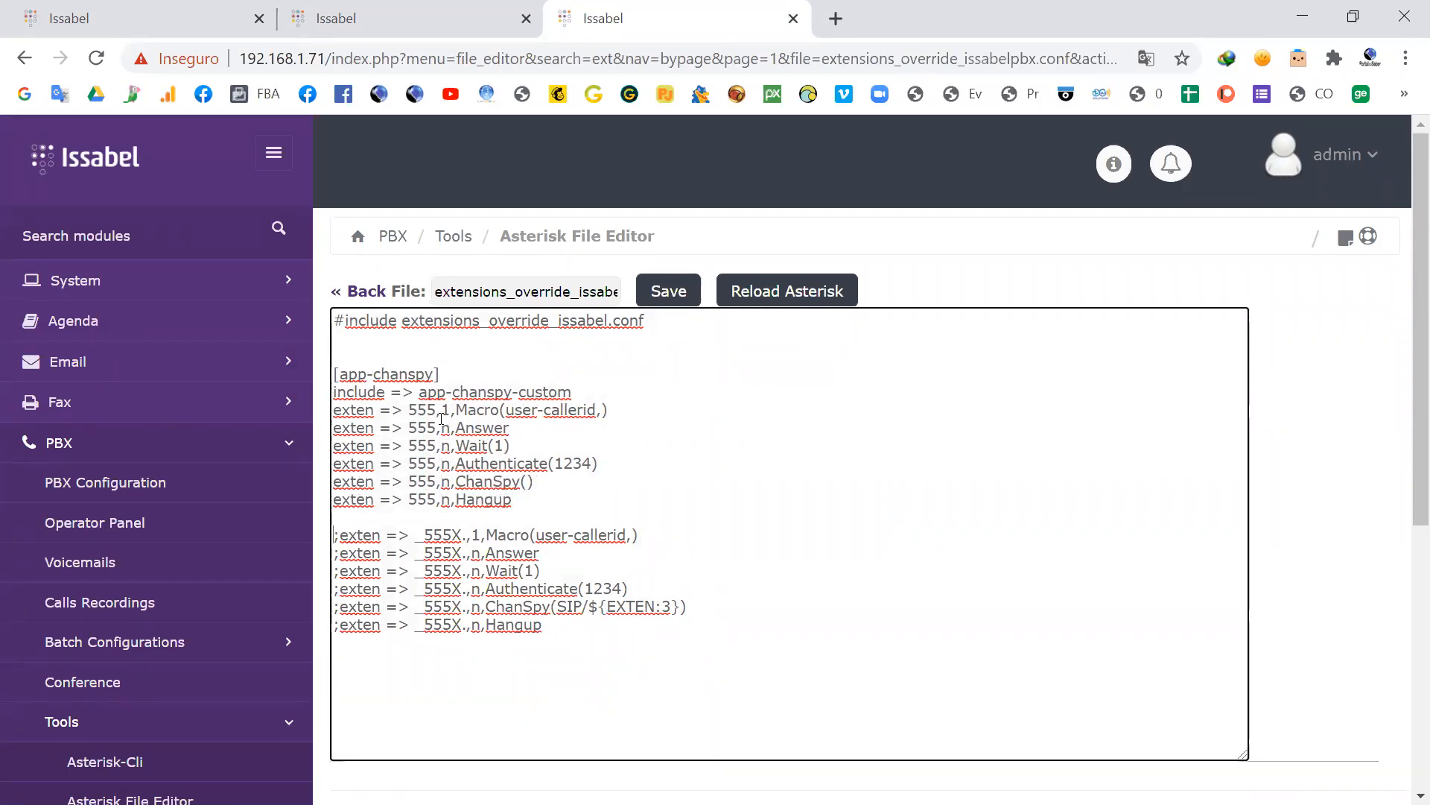
key("Delete")
key("Down")
key("Delete")
key("Down")
key("Delete")
key("Down")
key("Delete")
key("Down")
key("Delete")
key("Down")
key("Delete")
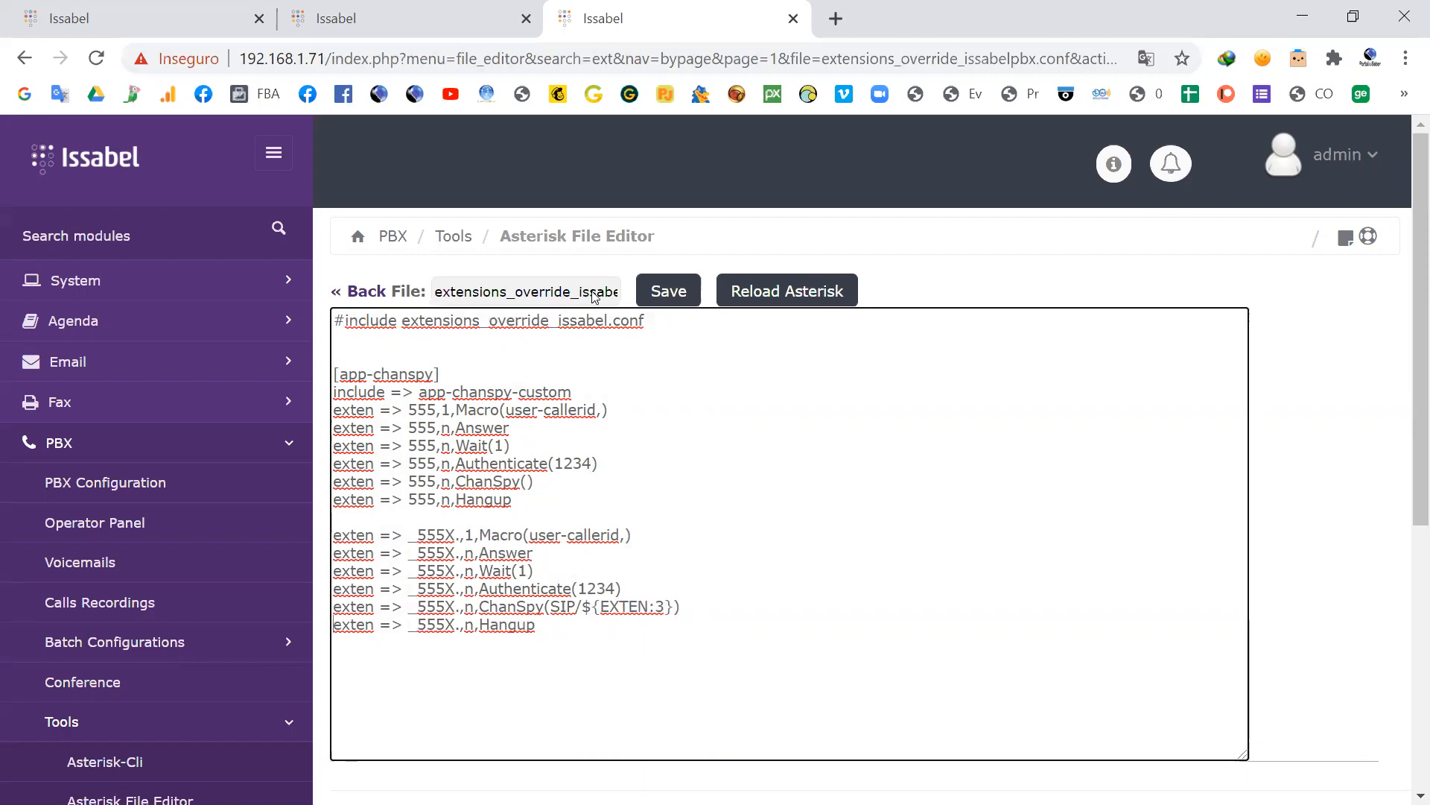
Step: Save extensions_override_issabelpbx.conf and reload Asterisk
left_click(664, 293)
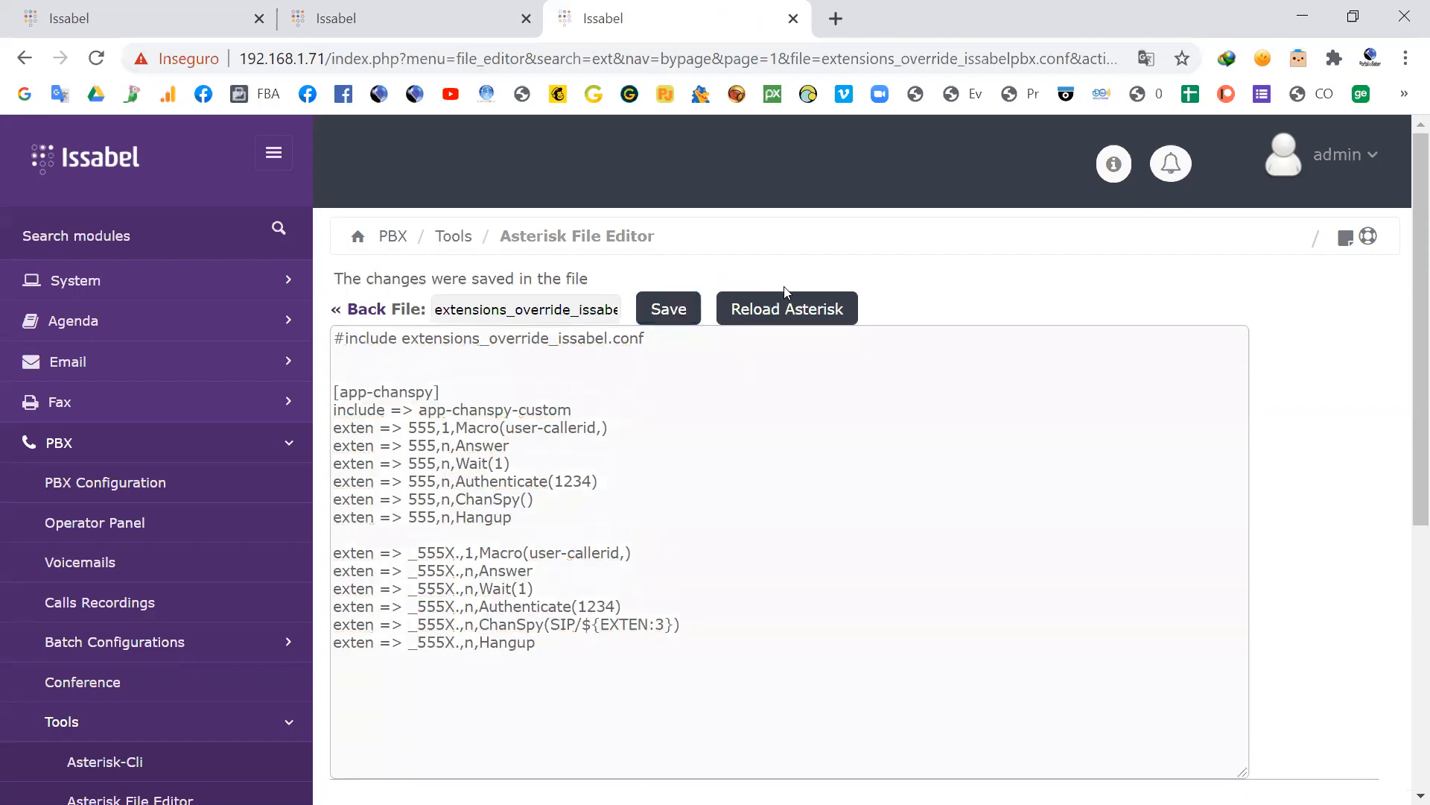
left_click(786, 305)
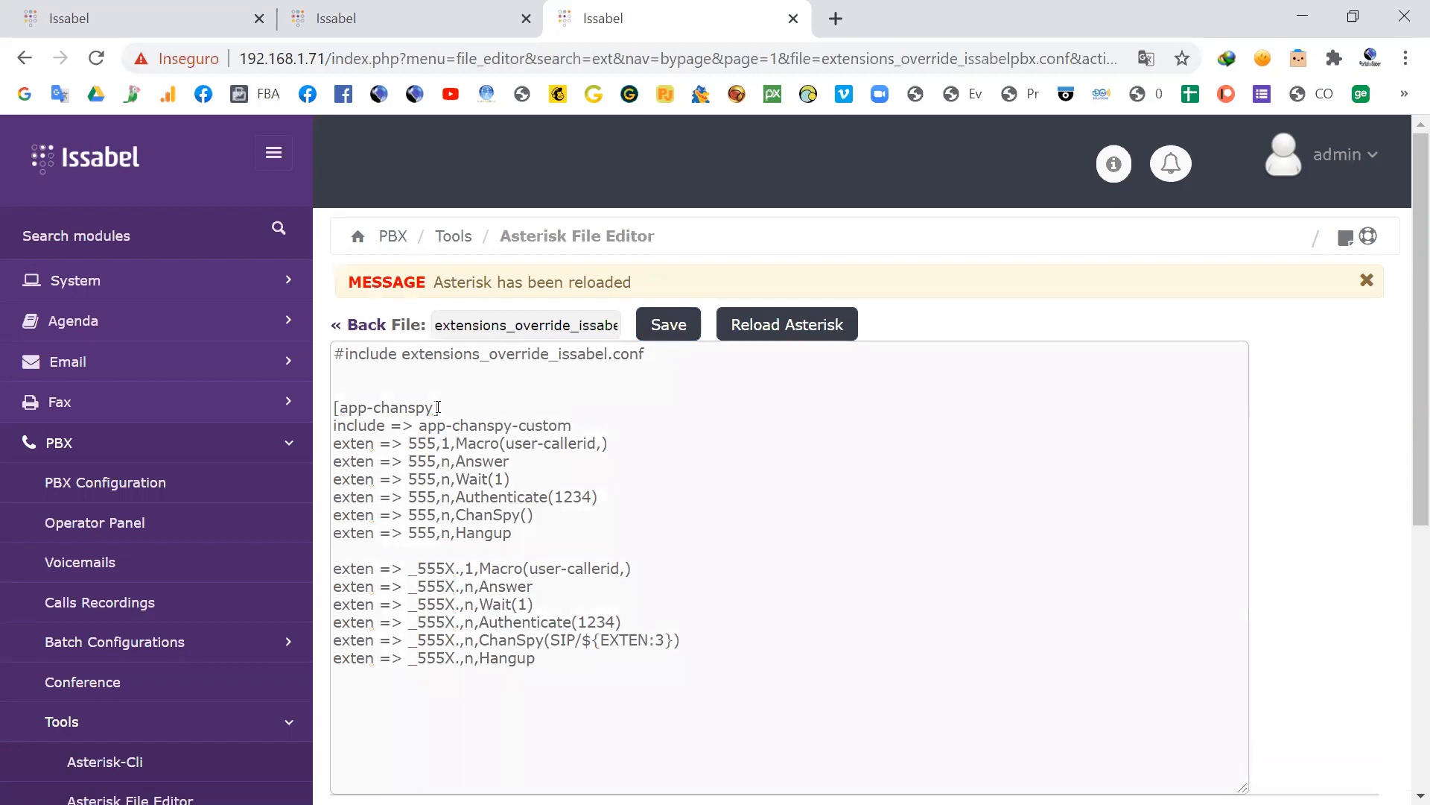
Step: Search extensions_additional.conf for 555 to locate the original [app-chanspy] context, and compare it with the override file by highlighting its 555 Authenticate line
left_click(350, 15)
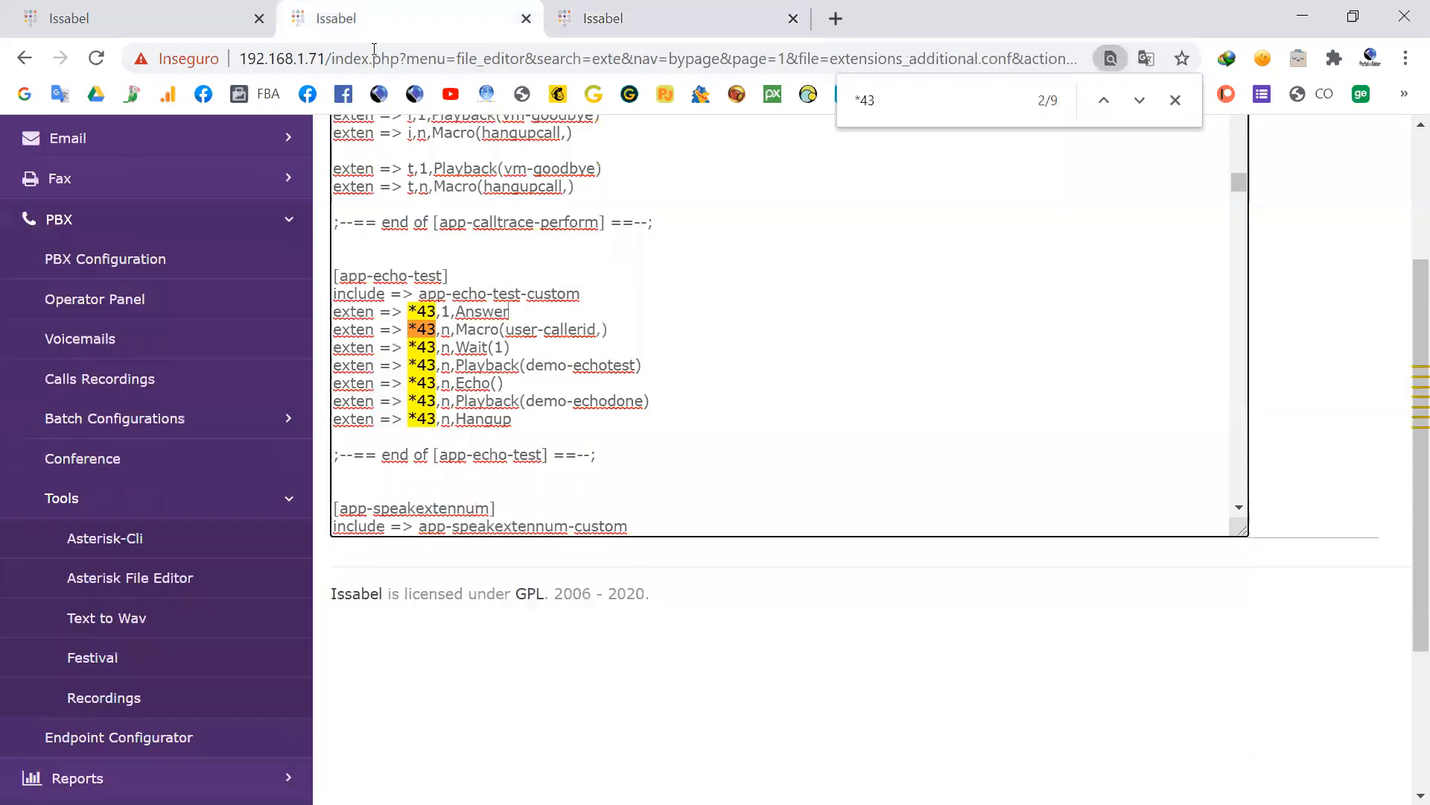
left_click(842, 99)
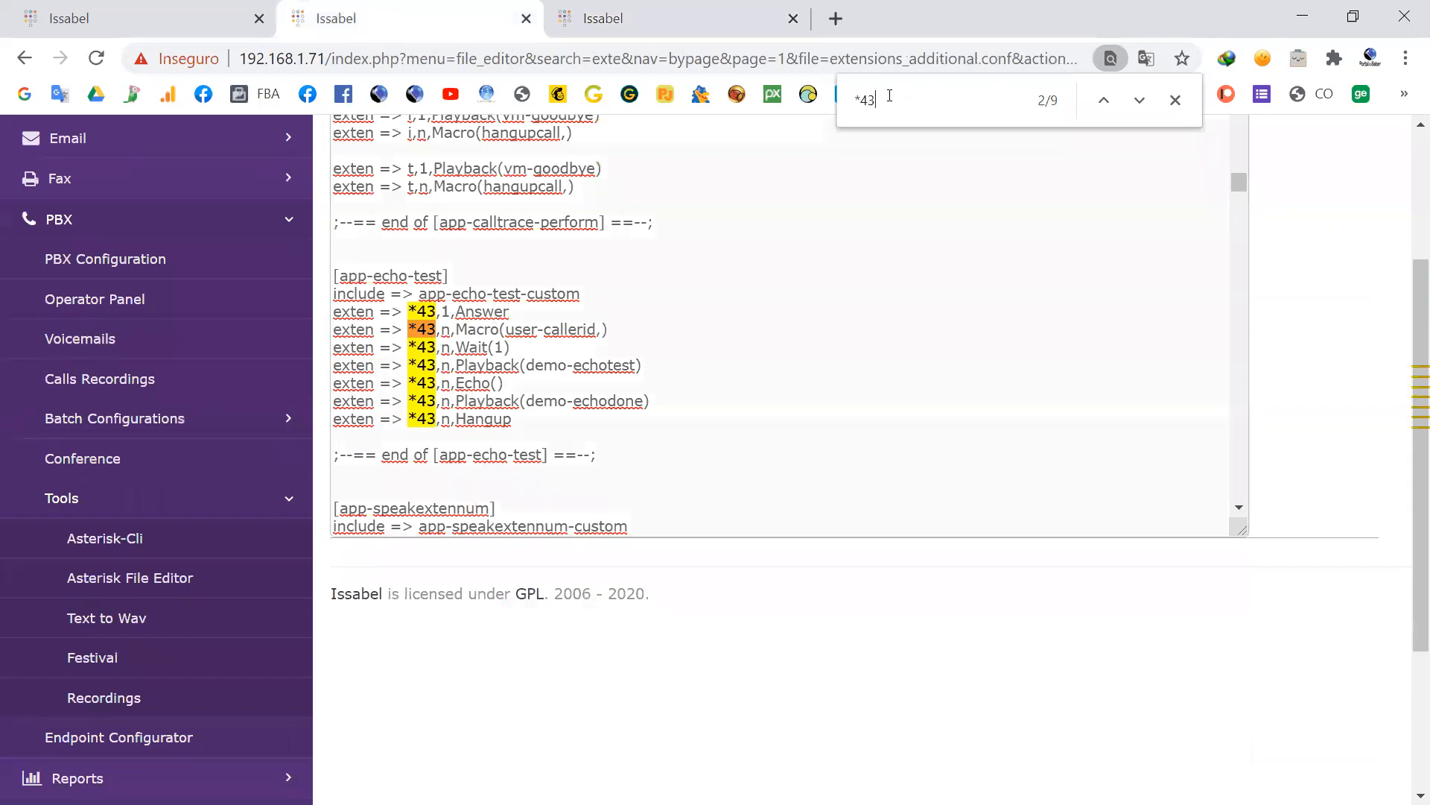
type("555")
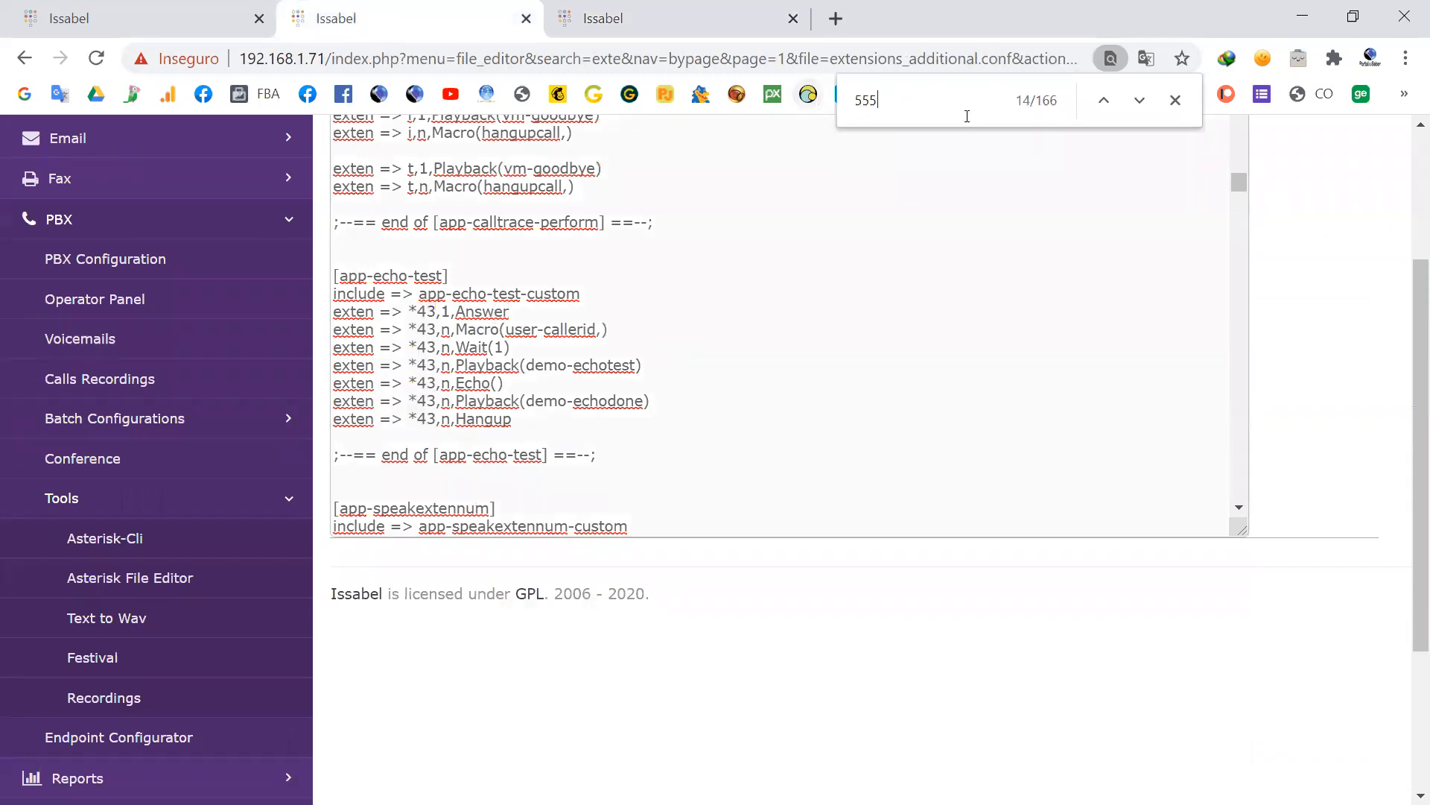
left_click(1139, 102)
left_click(1139, 102)
left_click(1139, 102)
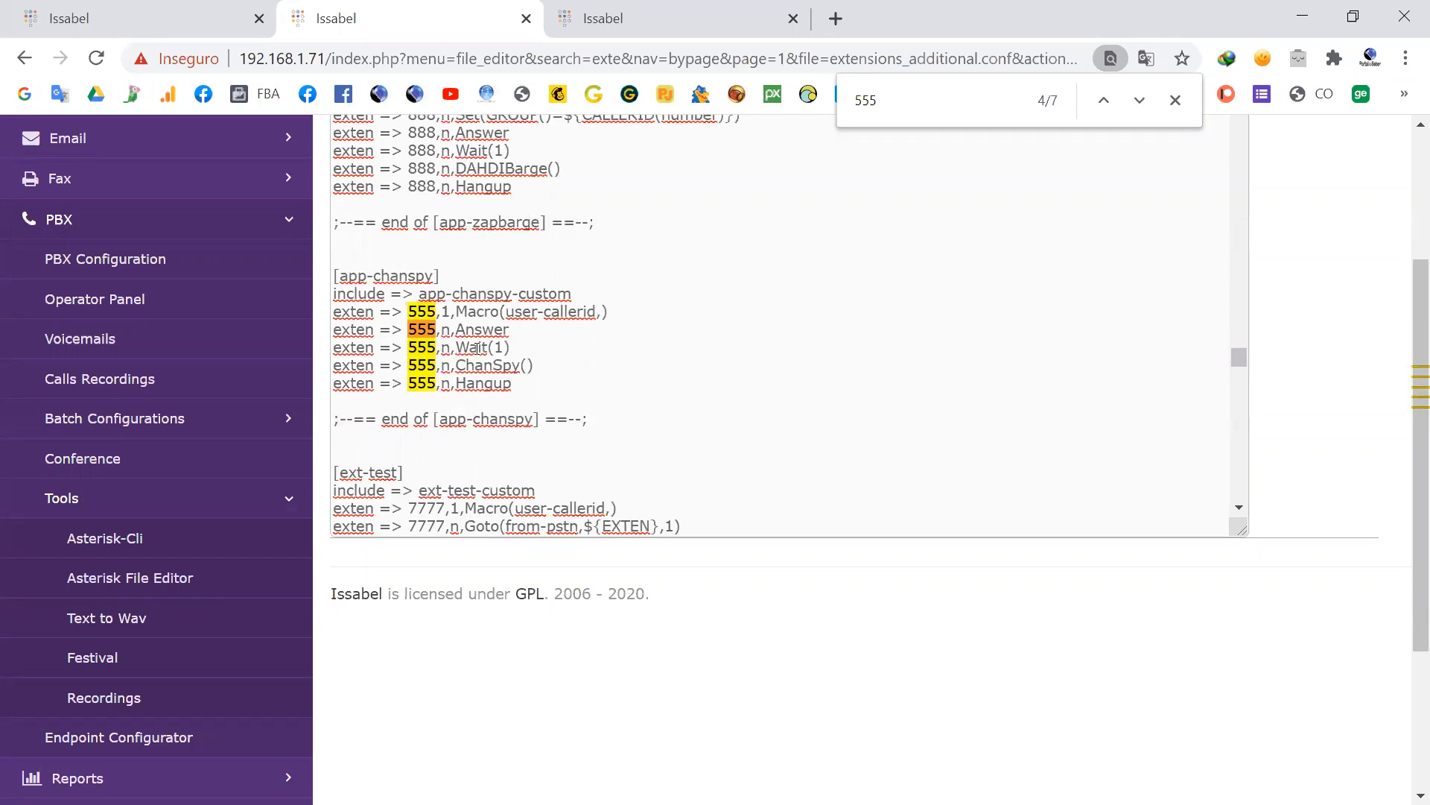
left_click(617, 24)
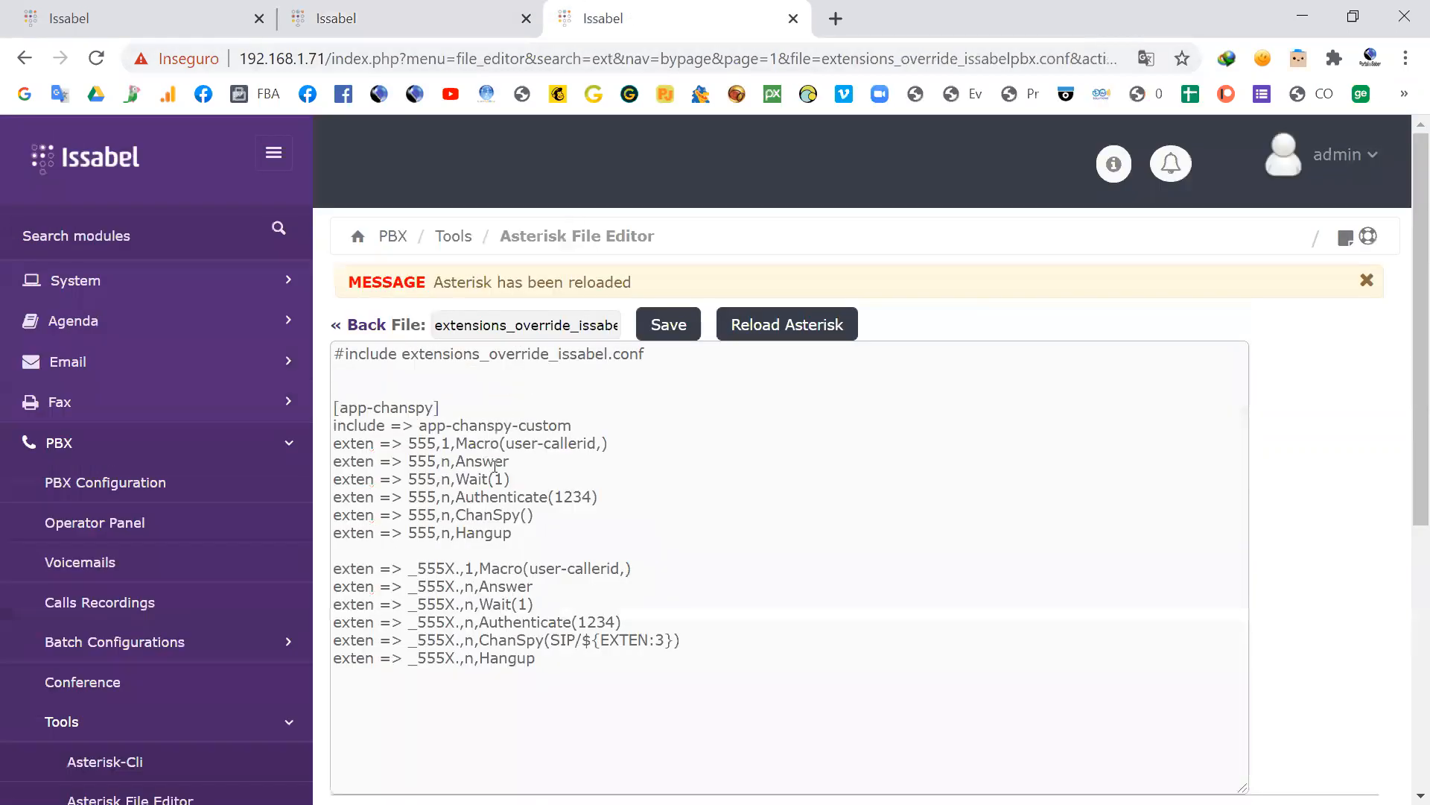
left_click_drag(599, 497, 325, 493)
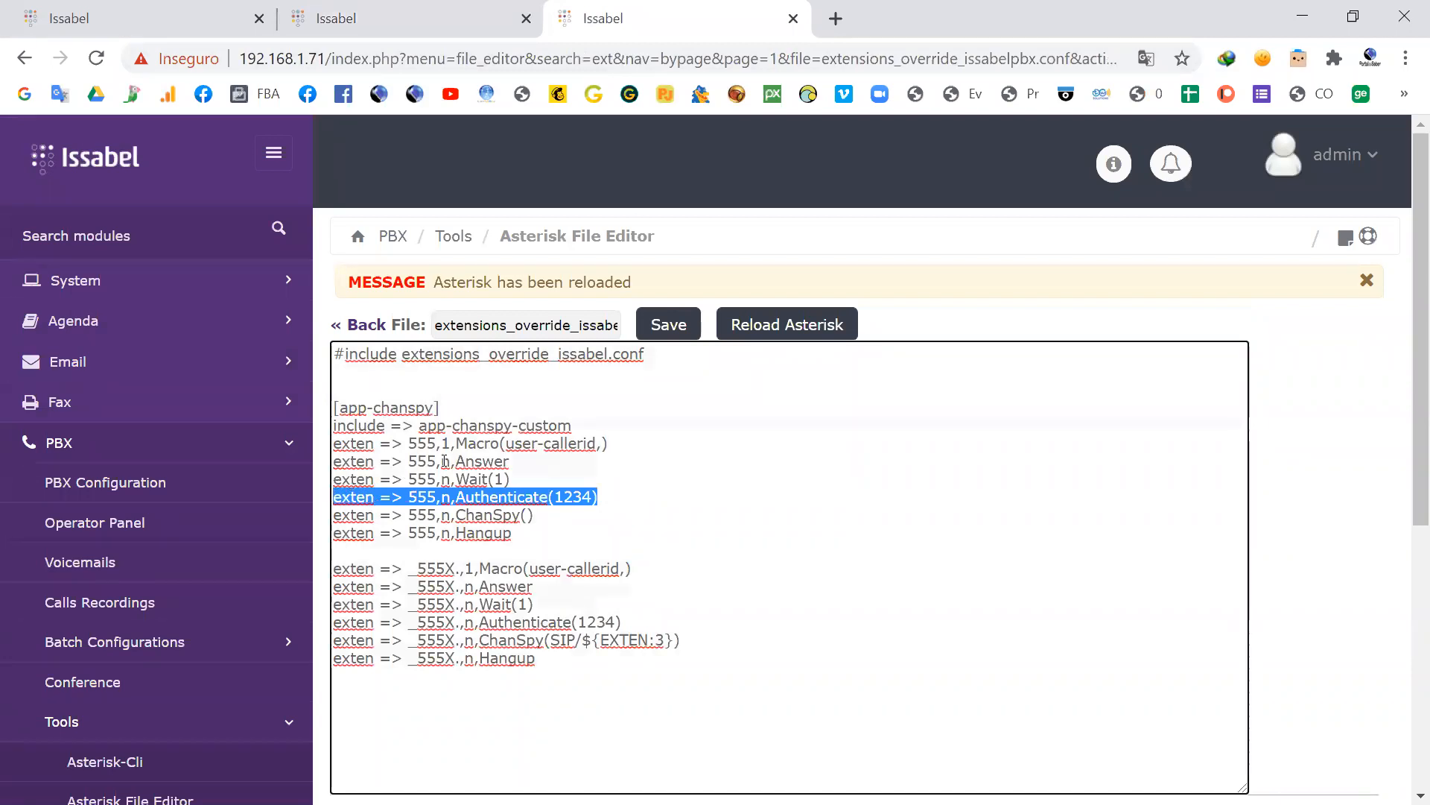
Step: Bring up the Asterisk CLI terminal and the X-Lite softphone, and move X-Lite clear of the terminal so both are fully visible
key("alt+Tab")
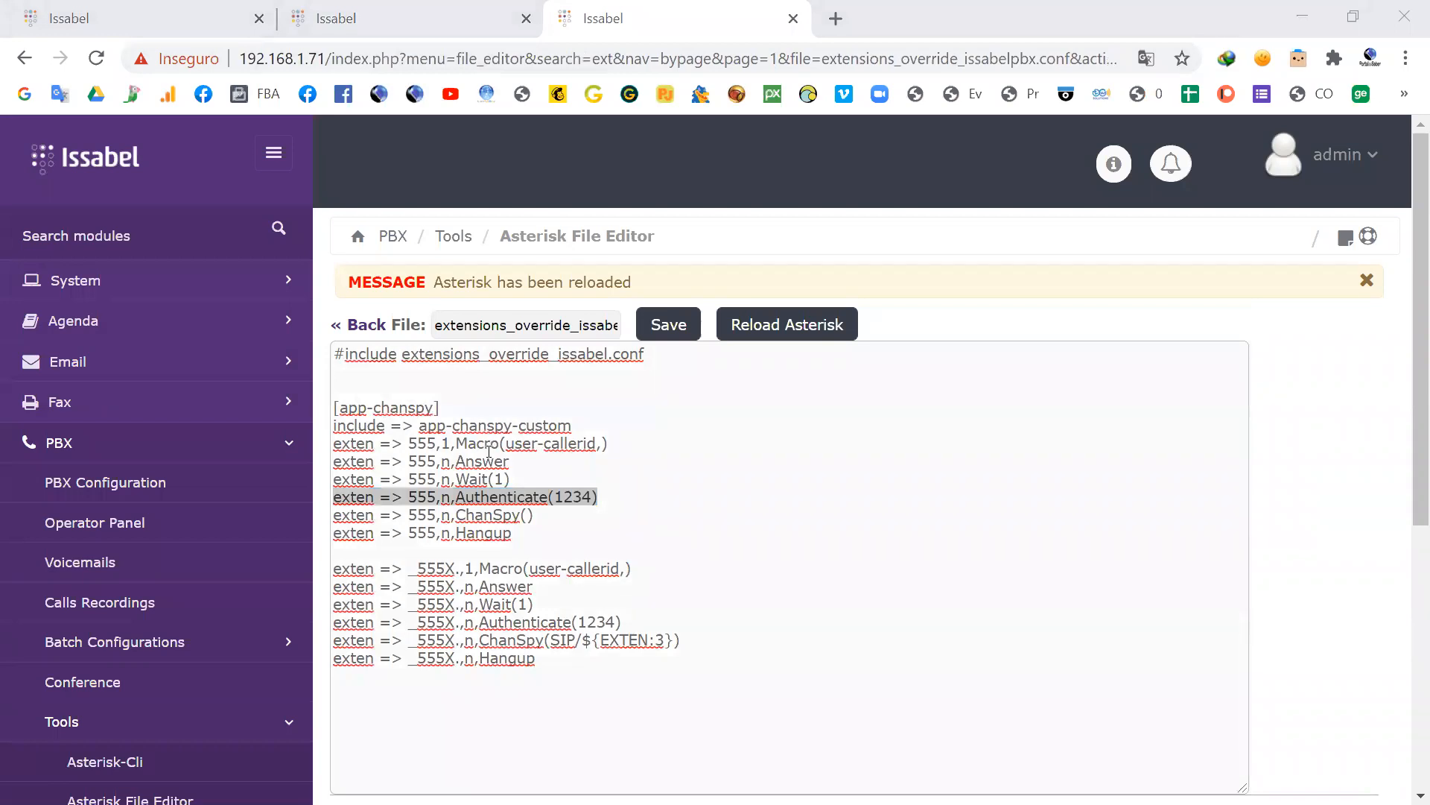
key("alt+Tab")
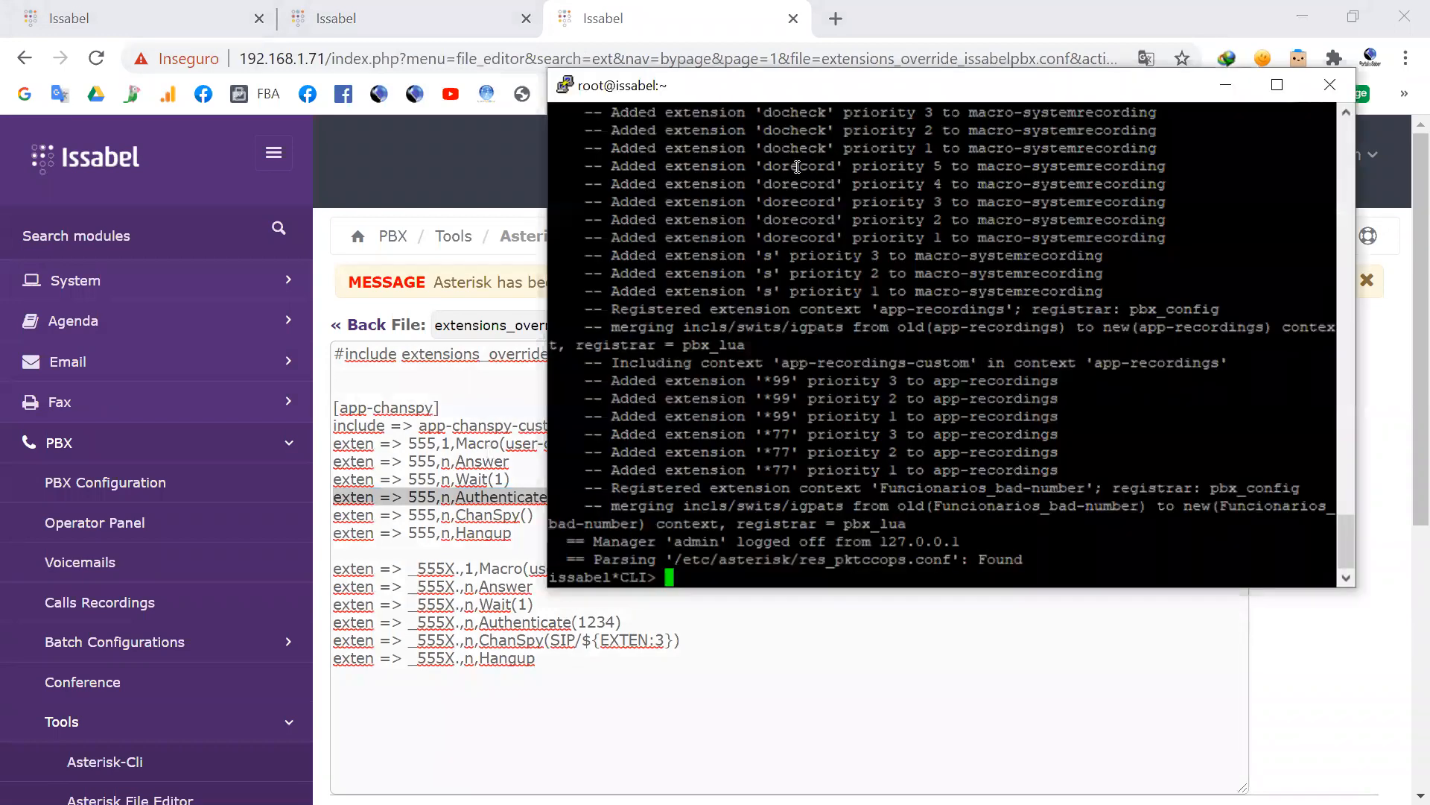
key("alt+Tab")
key("alt+Tab")
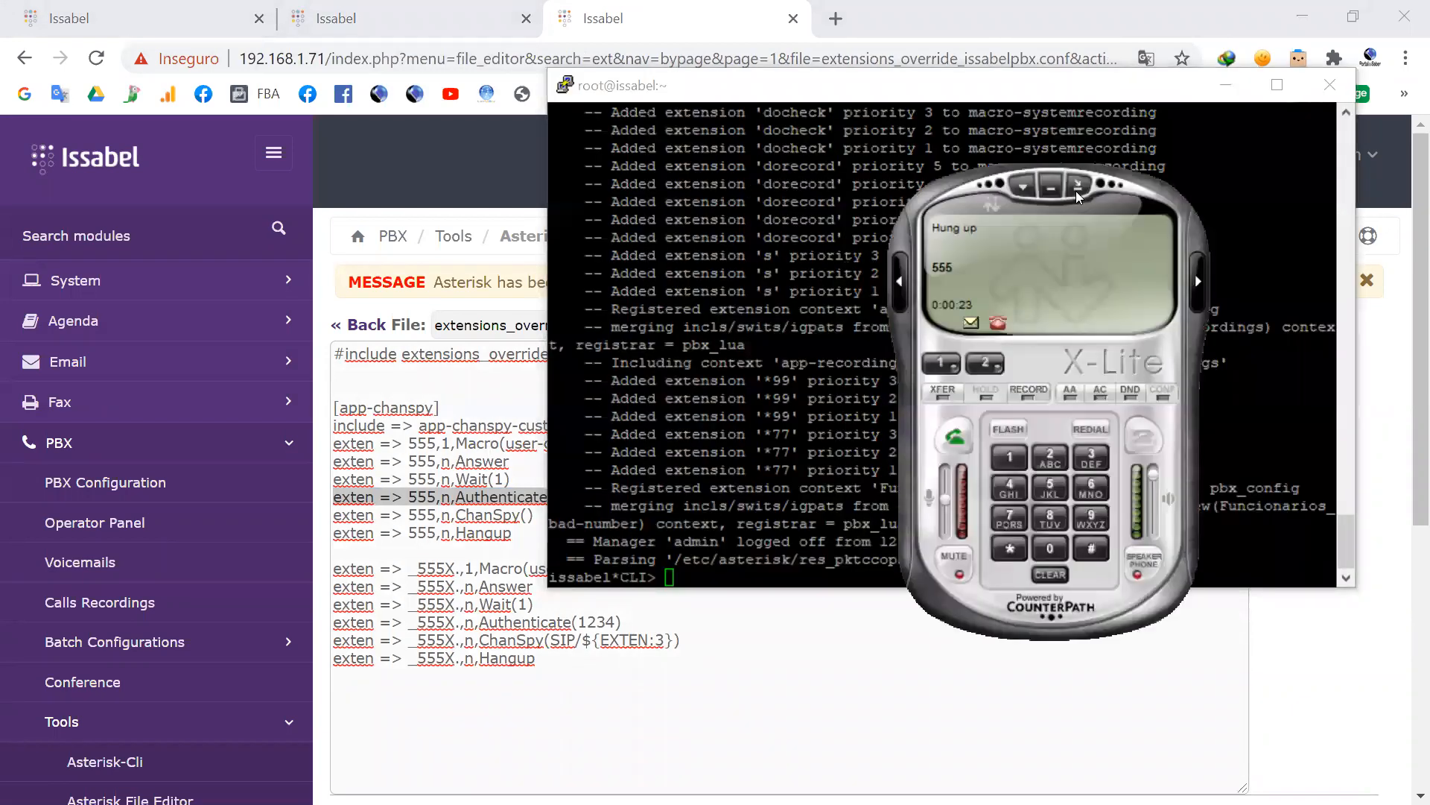
left_click_drag(935, 201, 99, 230)
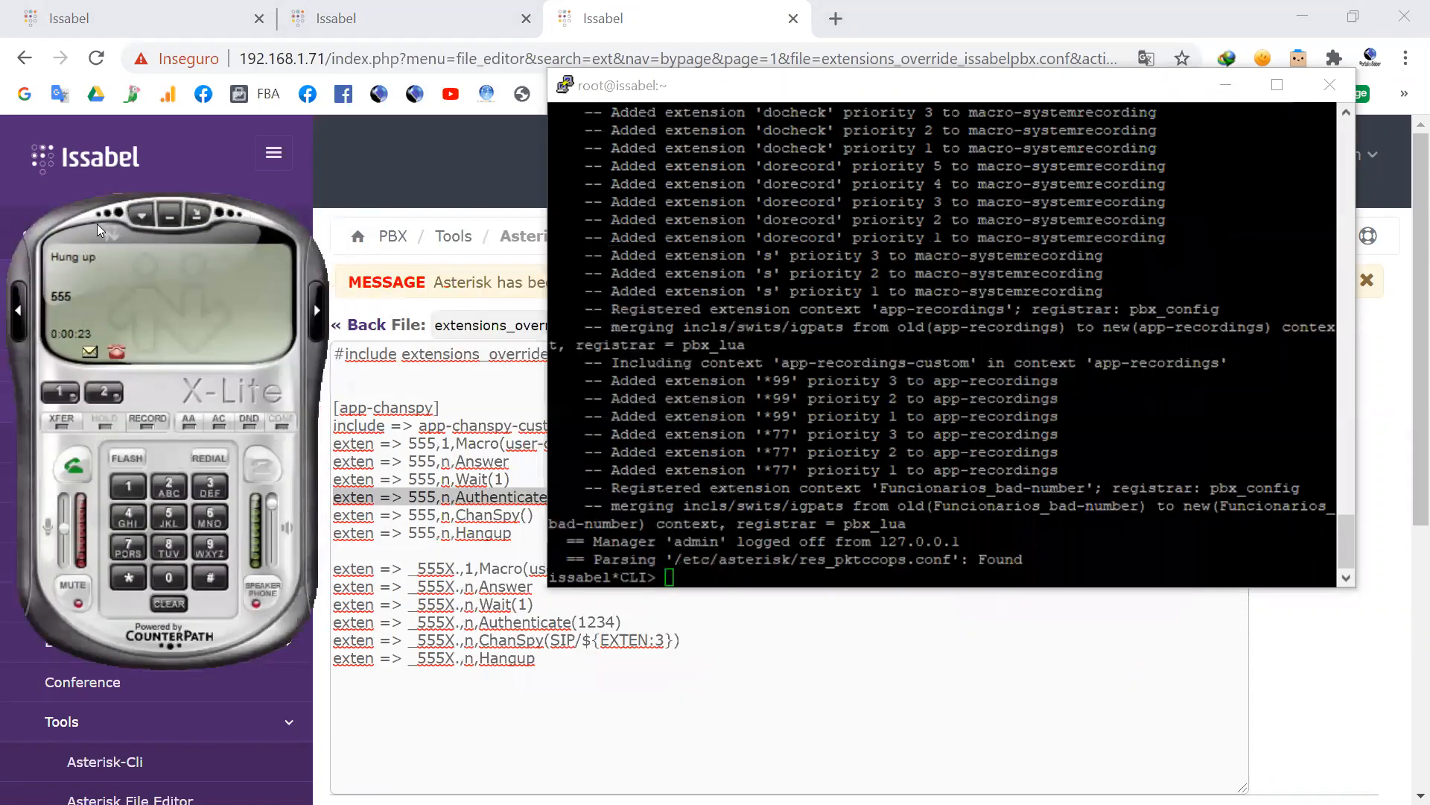
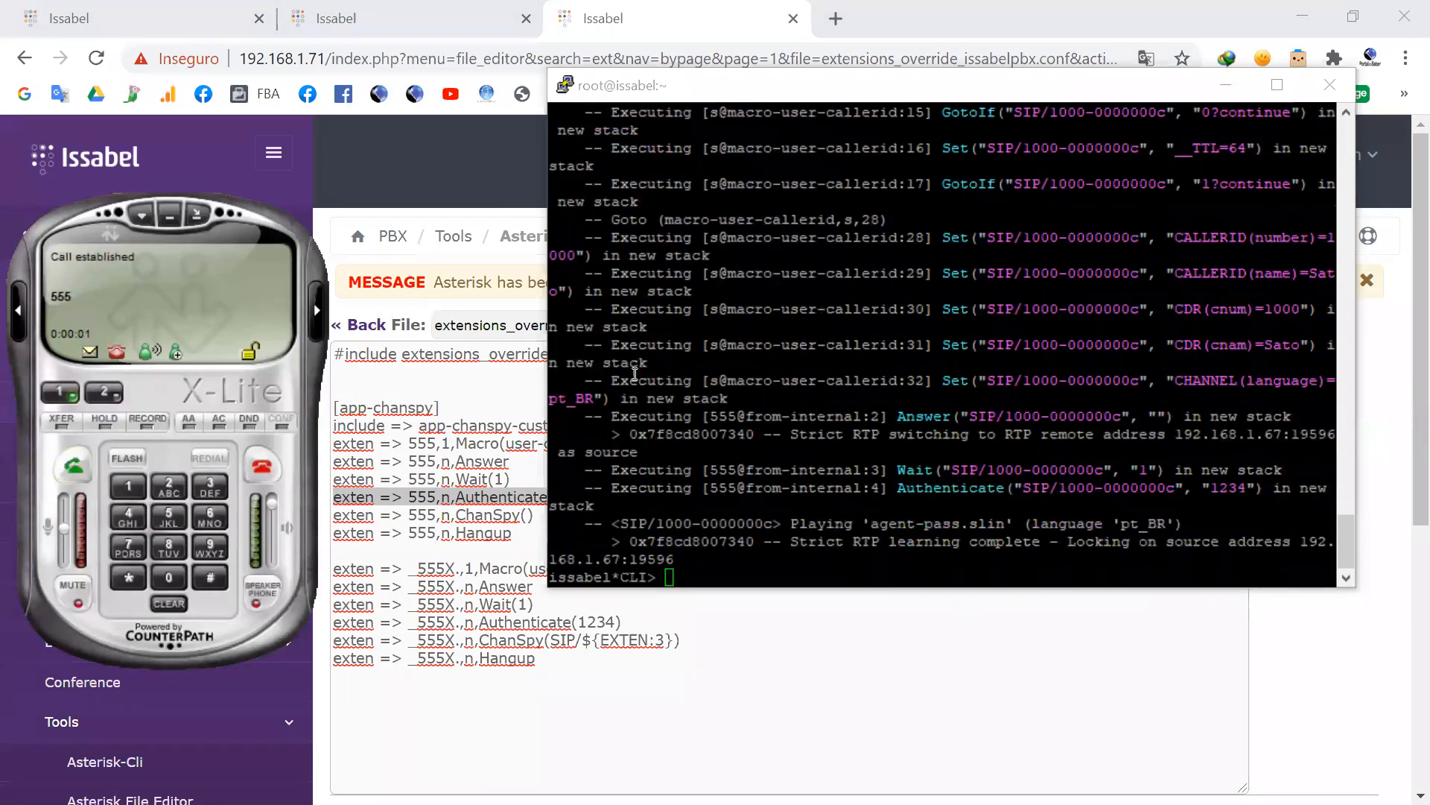
Step: Highlight the Authenticate command in the CLI, enter an incorrect ChanSpy password on the active 555 call, and highlight the auth-incorrect entry
left_click_drag(897, 488, 1006, 488)
left_click_drag(1245, 488, 1210, 488)
left_click(134, 519)
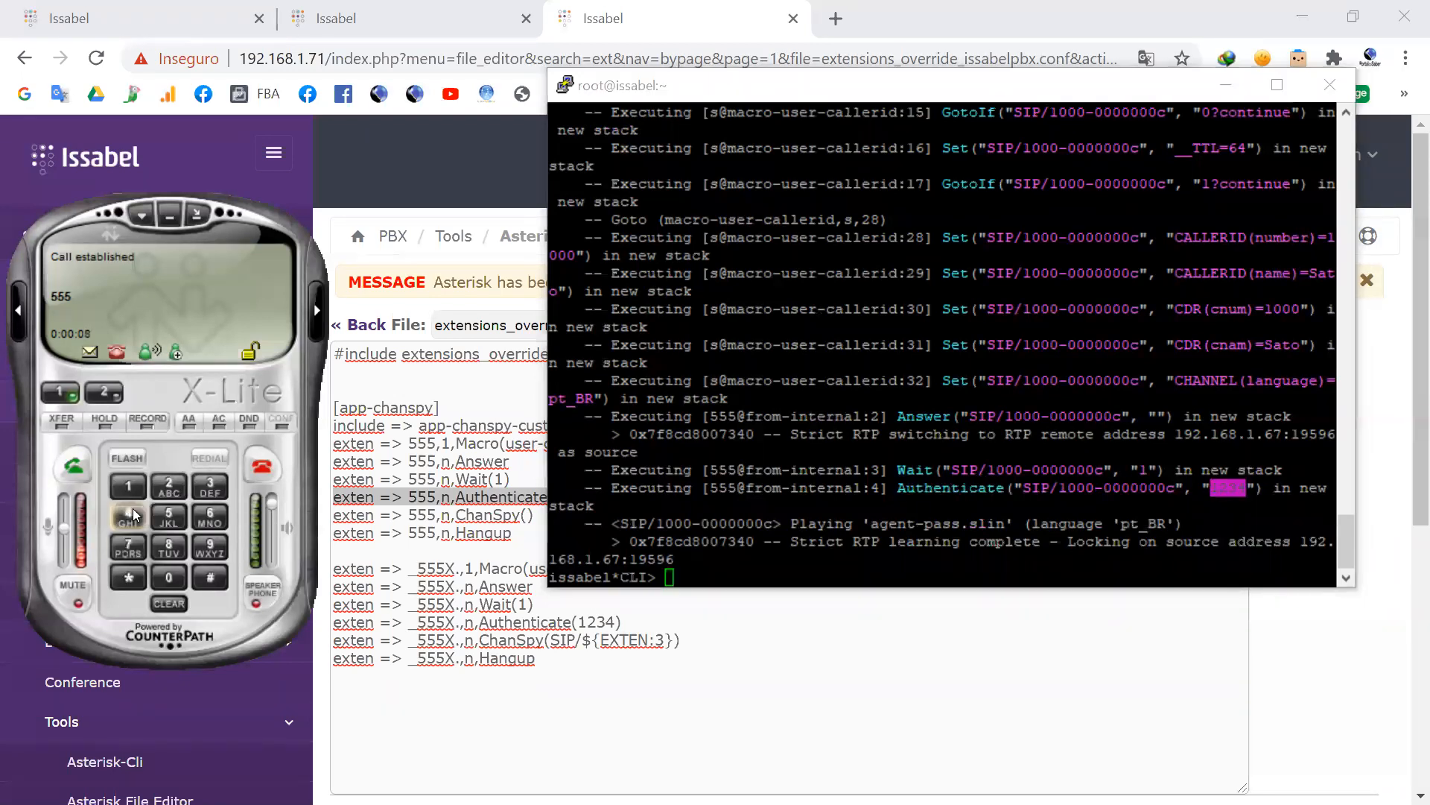
left_click(130, 487)
left_click(163, 482)
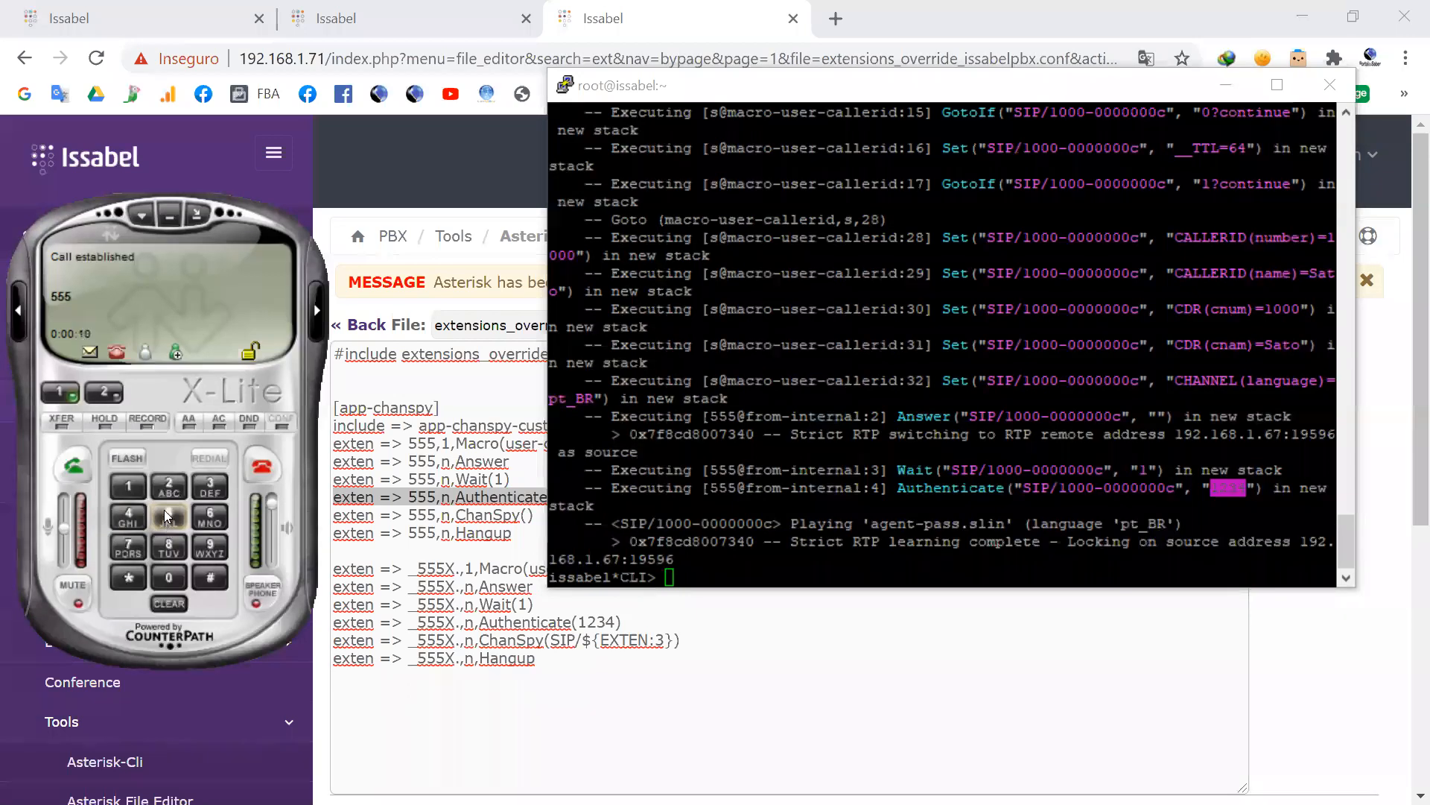
left_click(211, 582)
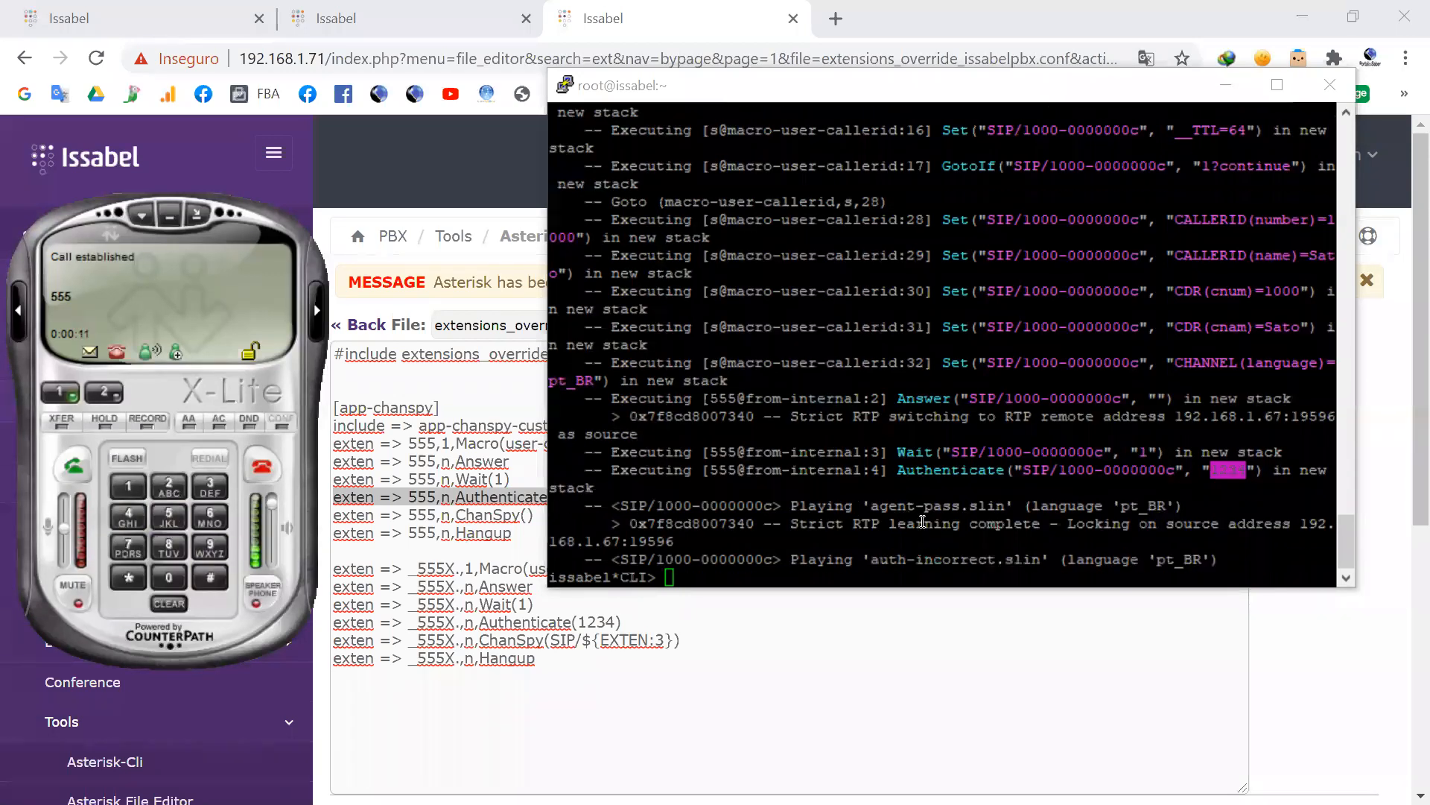
left_click_drag(872, 560, 1005, 558)
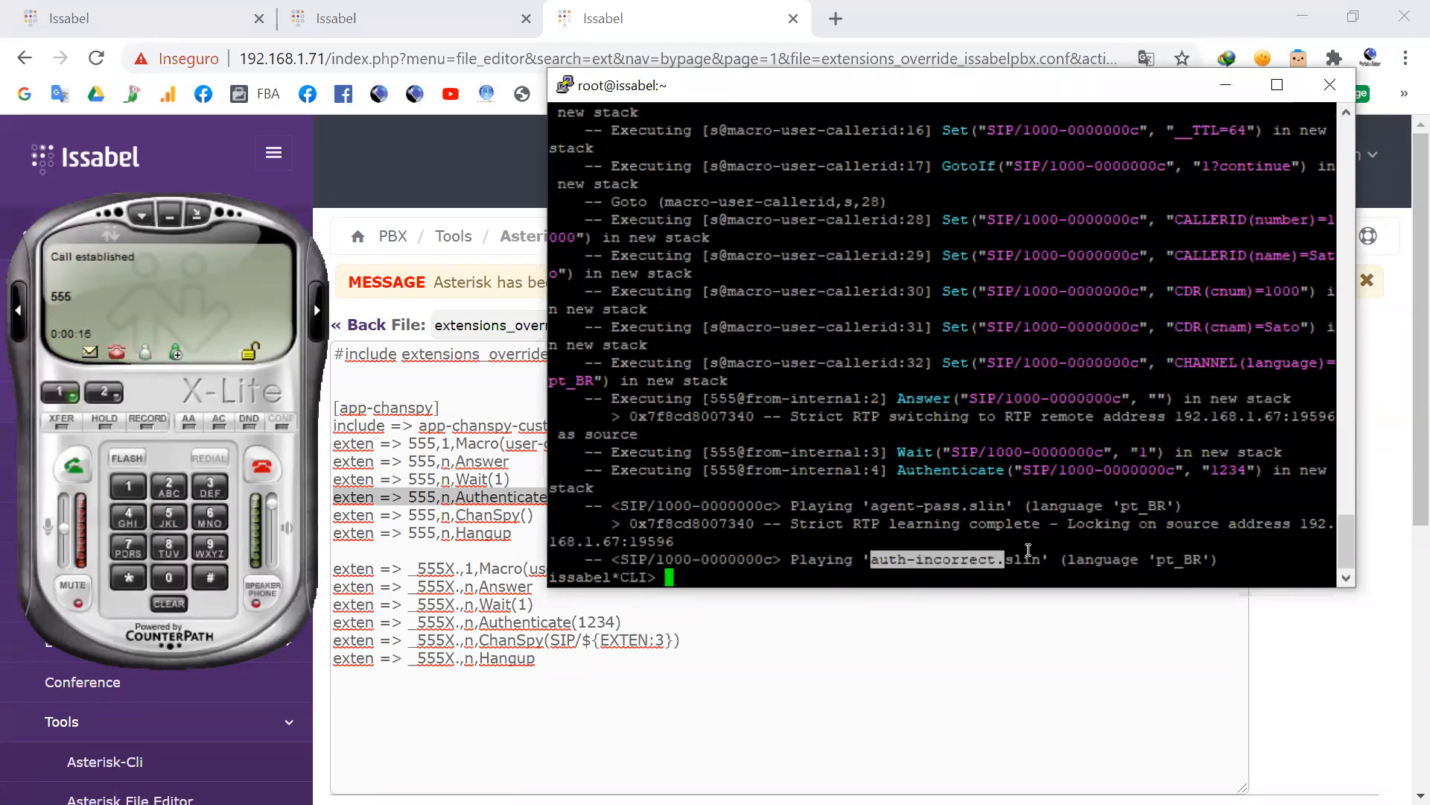
Step: Enter the correct ChanSpy password on the 555 call, and highlight the executed ChanSpy command and the Authenticate argument in the CLI
left_click(125, 483)
left_click(166, 486)
left_click(207, 486)
left_click(127, 511)
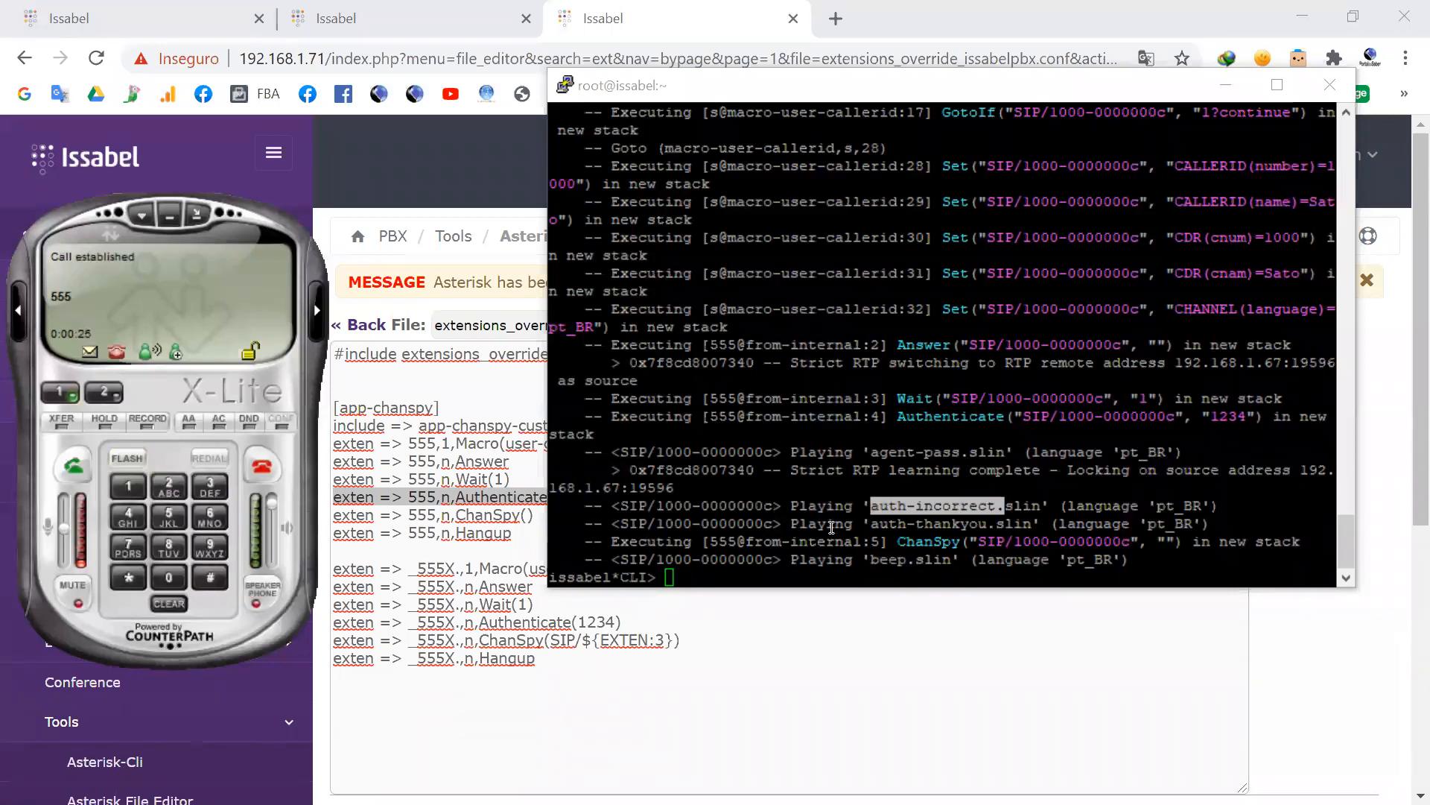
left_click_drag(894, 543, 1040, 539)
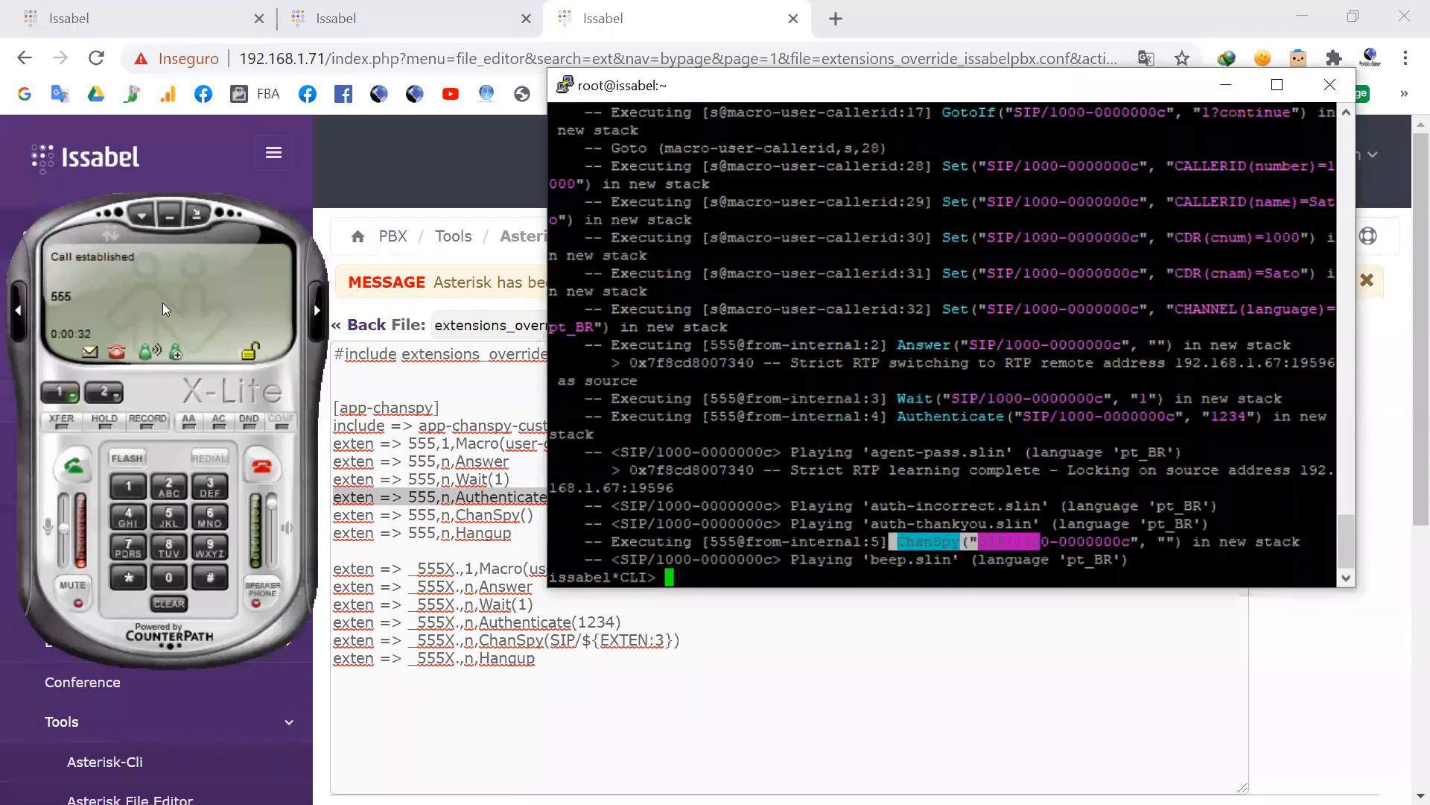
left_click_drag(1256, 416, 1213, 418)
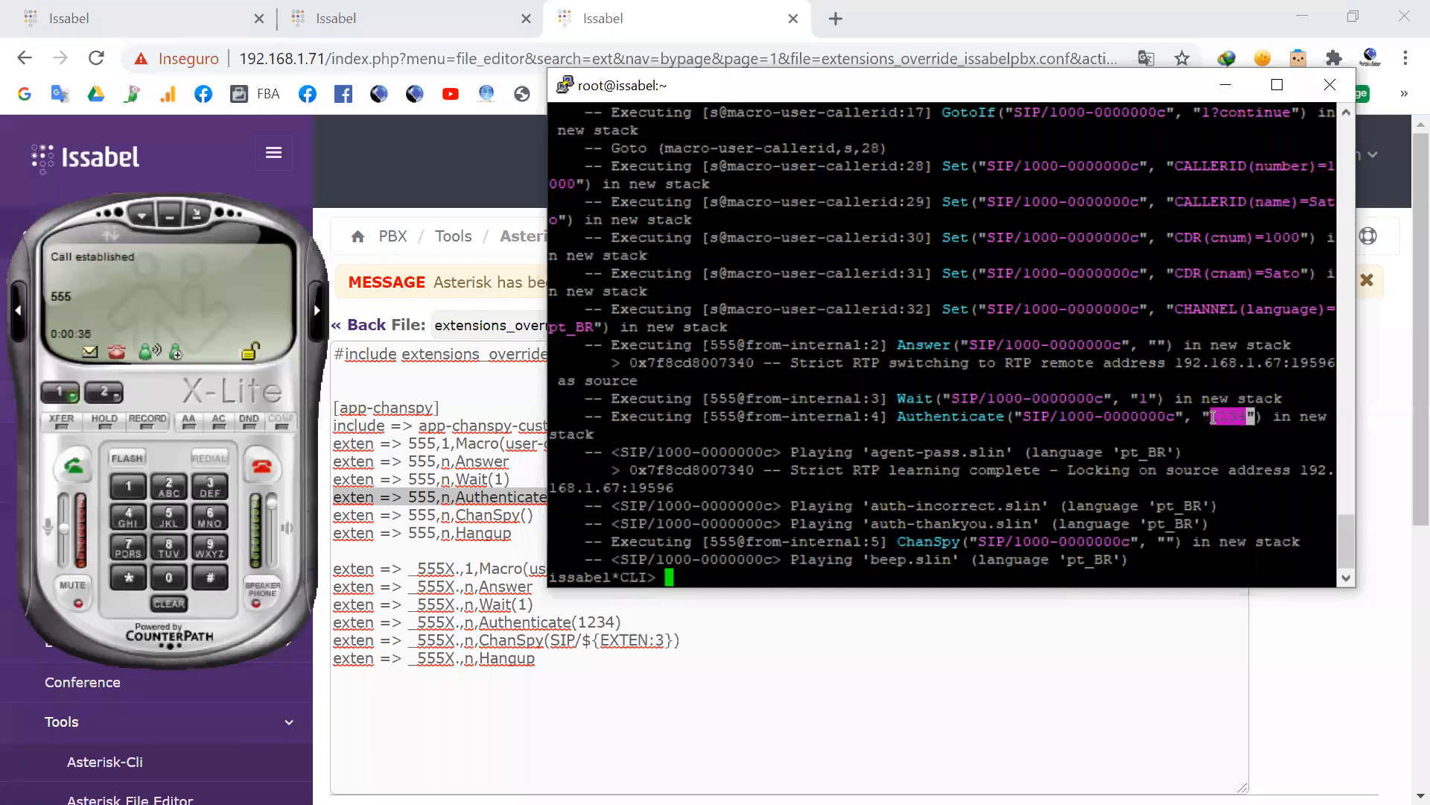
Step: Move the terminal clear of X-Lite after checking the override file behind it, and hang up the 555 call
left_click_drag(864, 86, 857, 537)
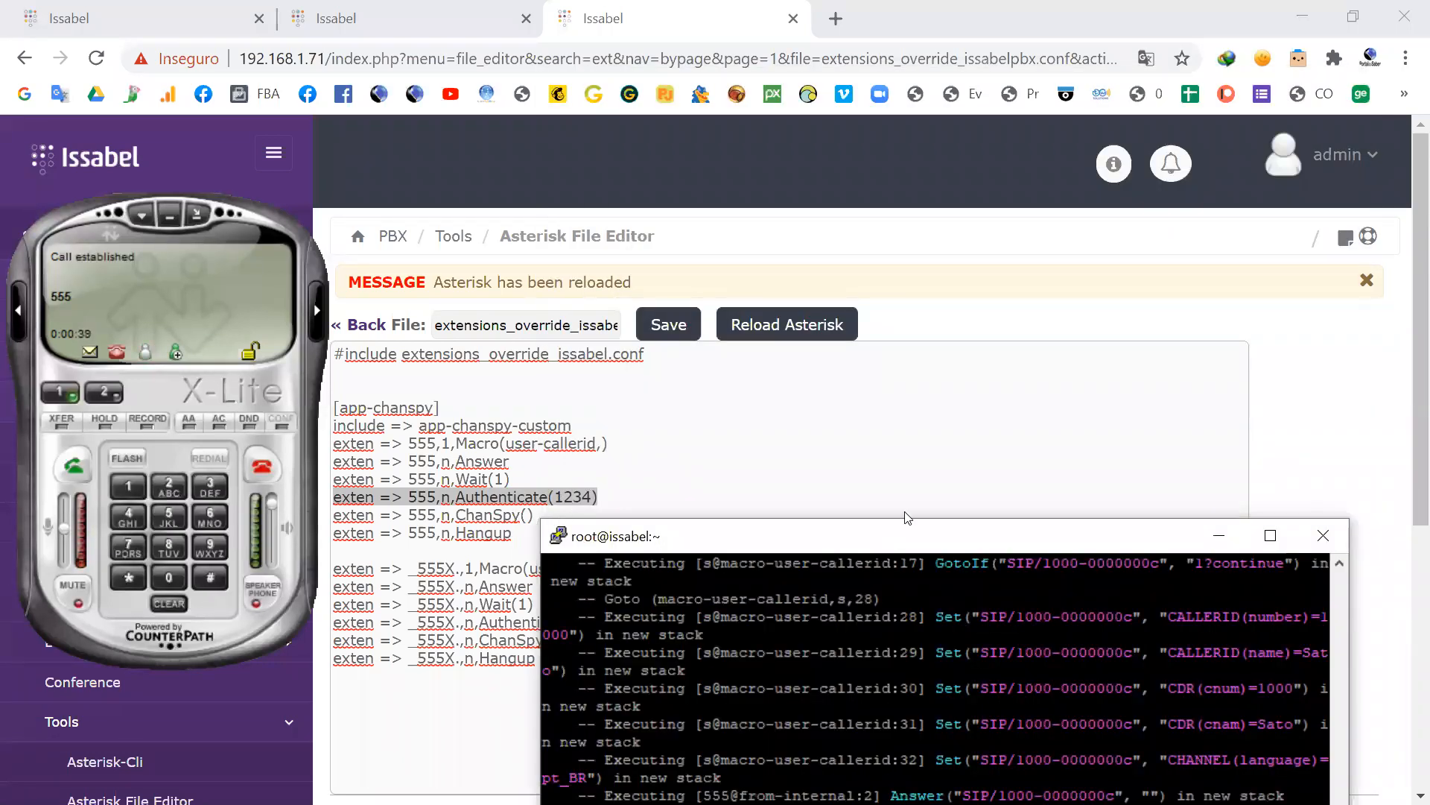
left_click_drag(909, 536, 963, 126)
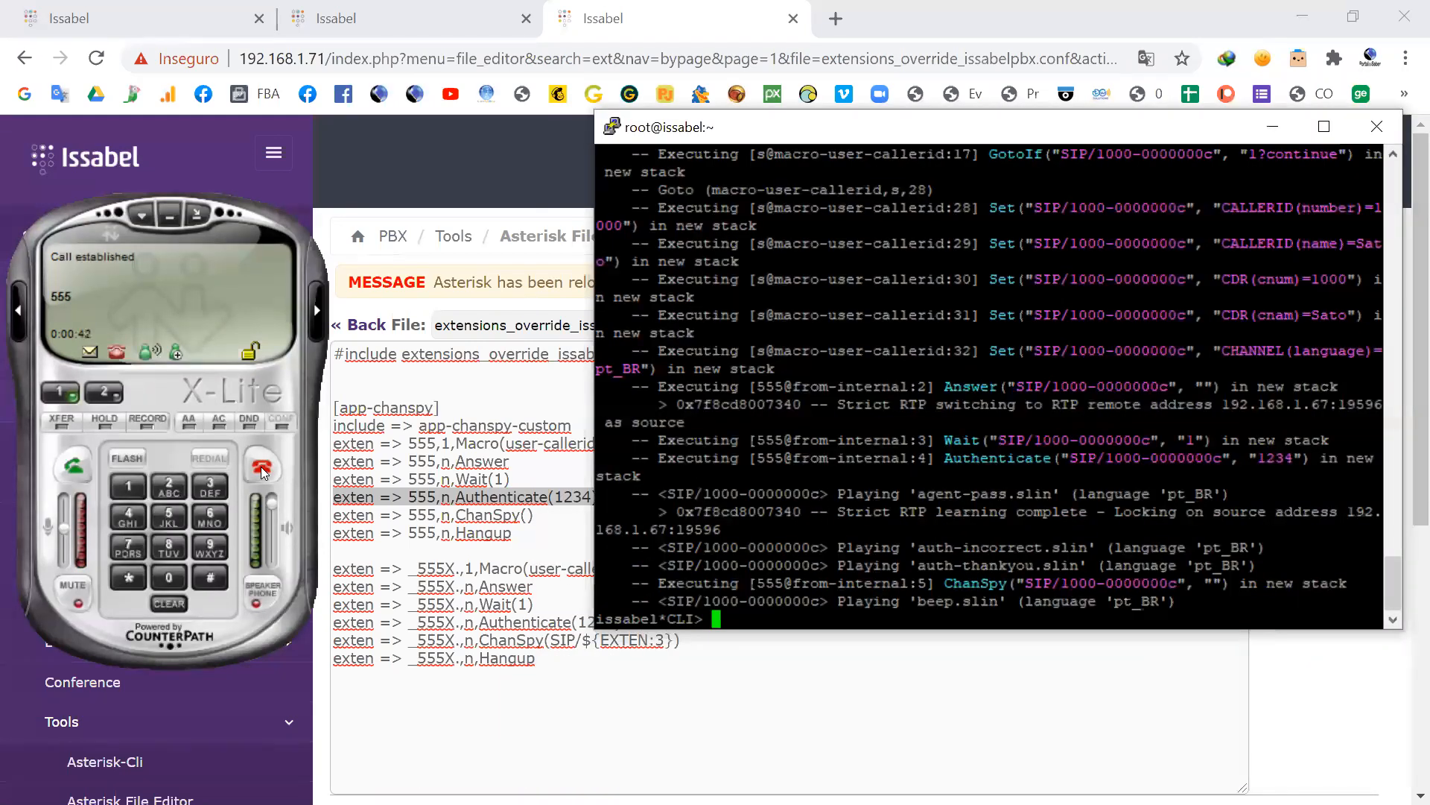
left_click(262, 469)
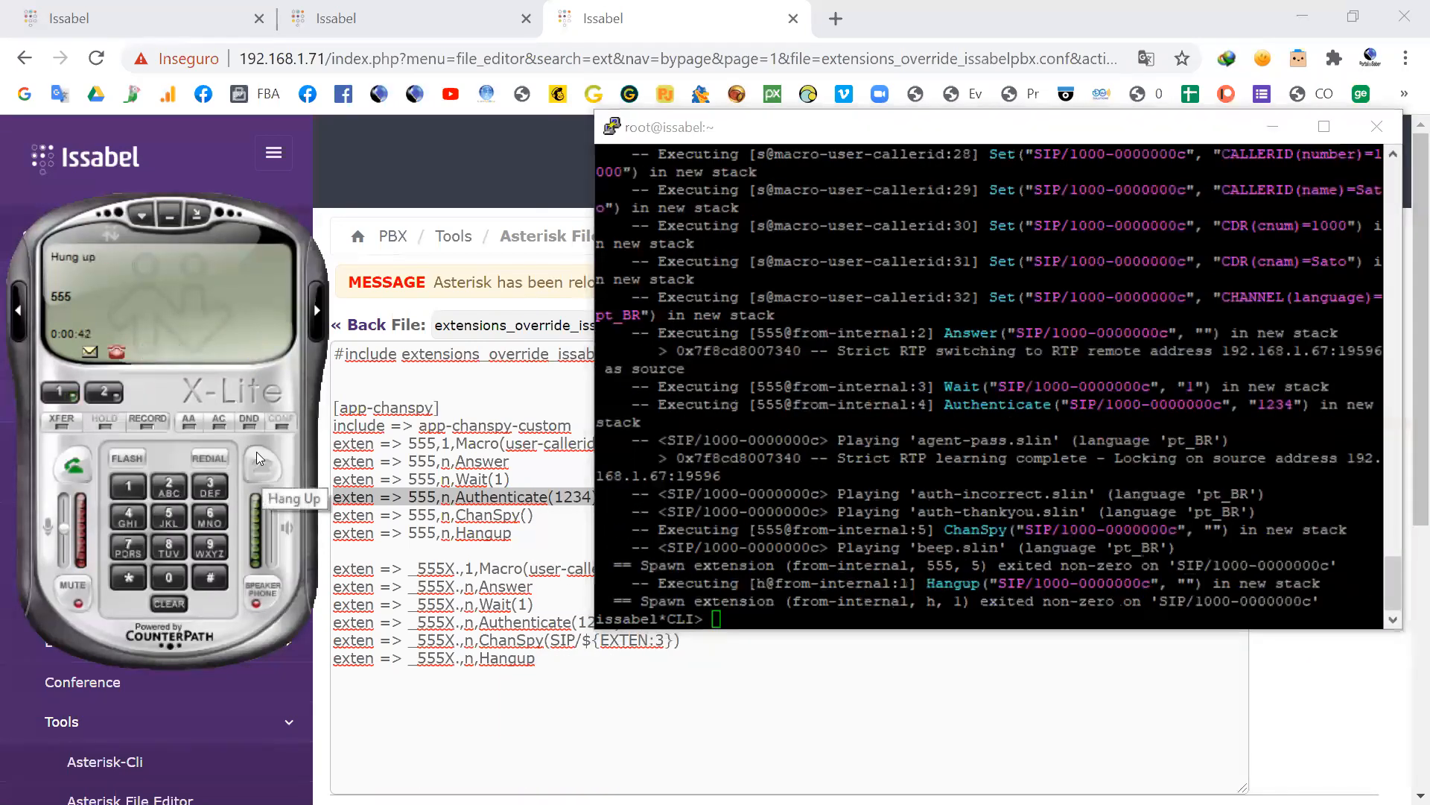
Step: Highlight the 555 Authenticate line in the override file and the password inside its parentheses
left_click(480, 507)
left_click_drag(598, 496, 324, 510)
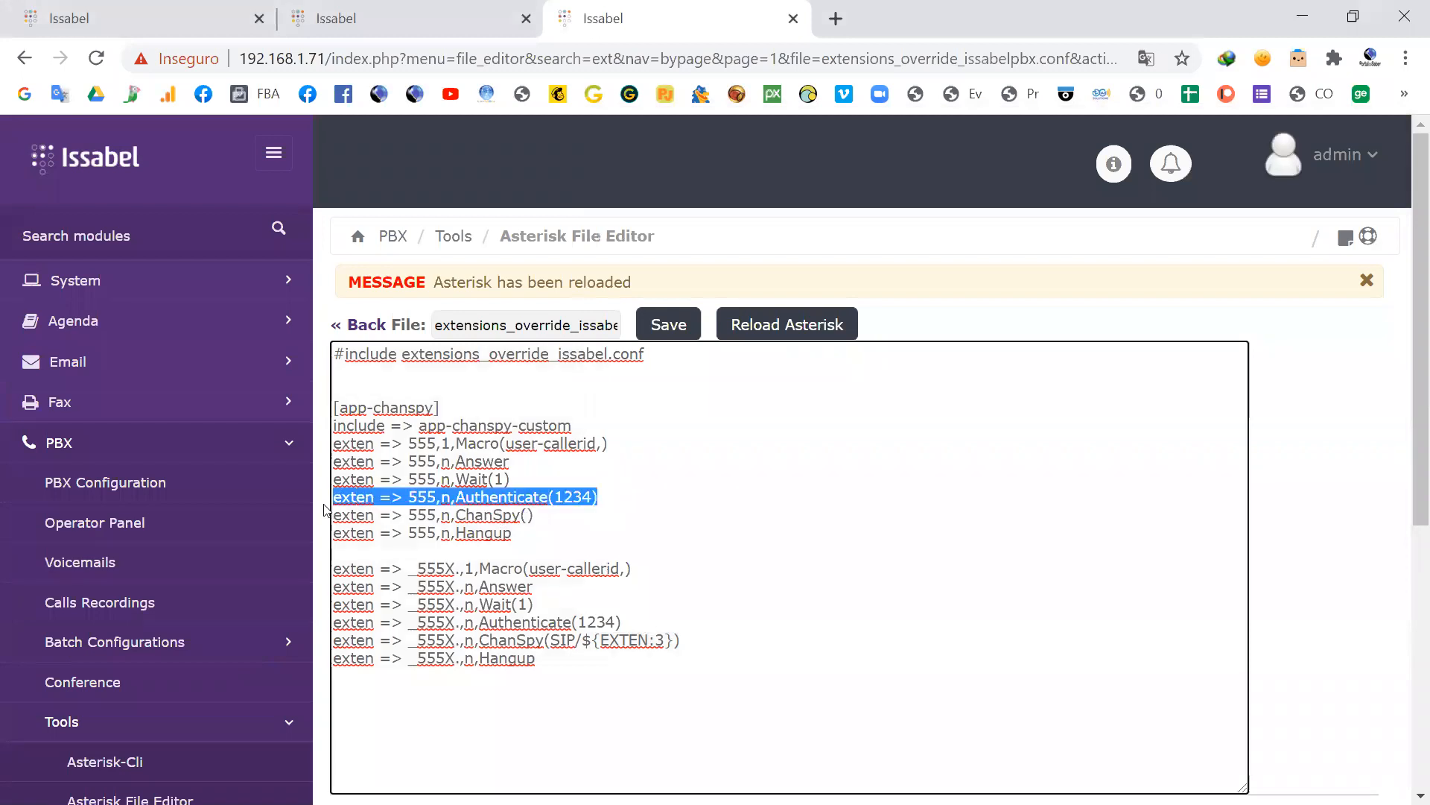
left_click(592, 494)
left_click_drag(592, 494, 558, 498)
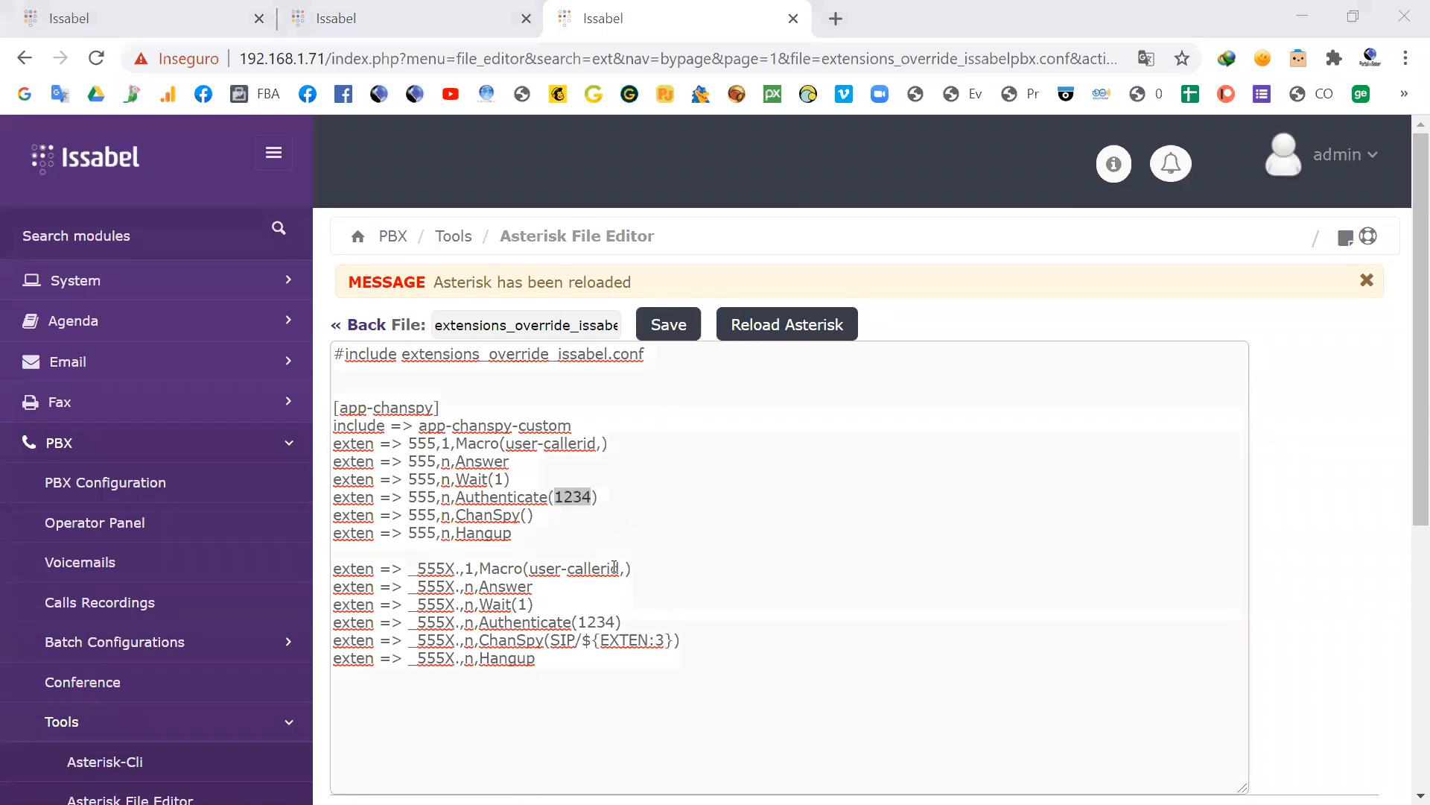
Step: Bring the Asterisk CLI terminal and X-Lite back up, and call 5551200 to spy on extension 1200
key("alt+Tab")
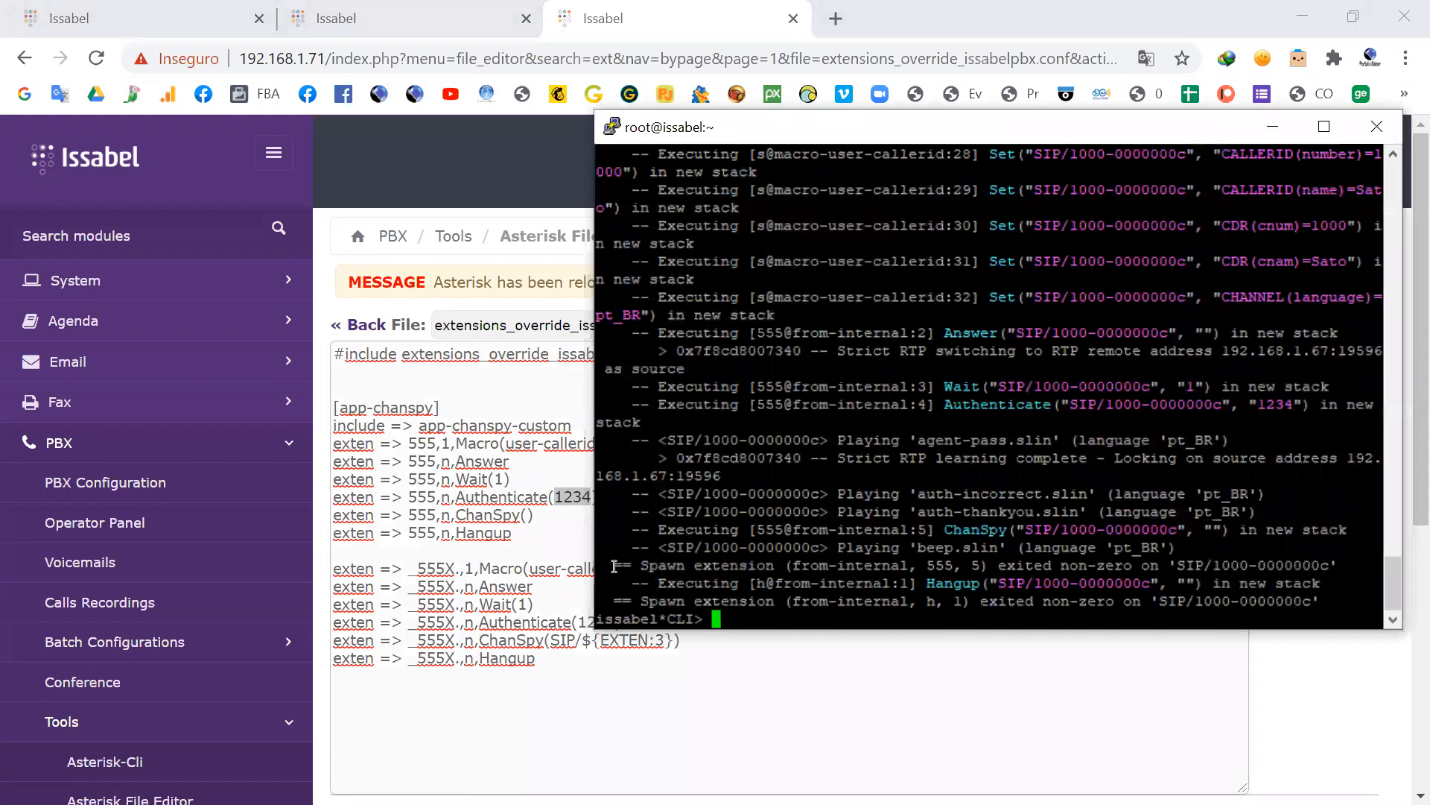
key("alt+Tab")
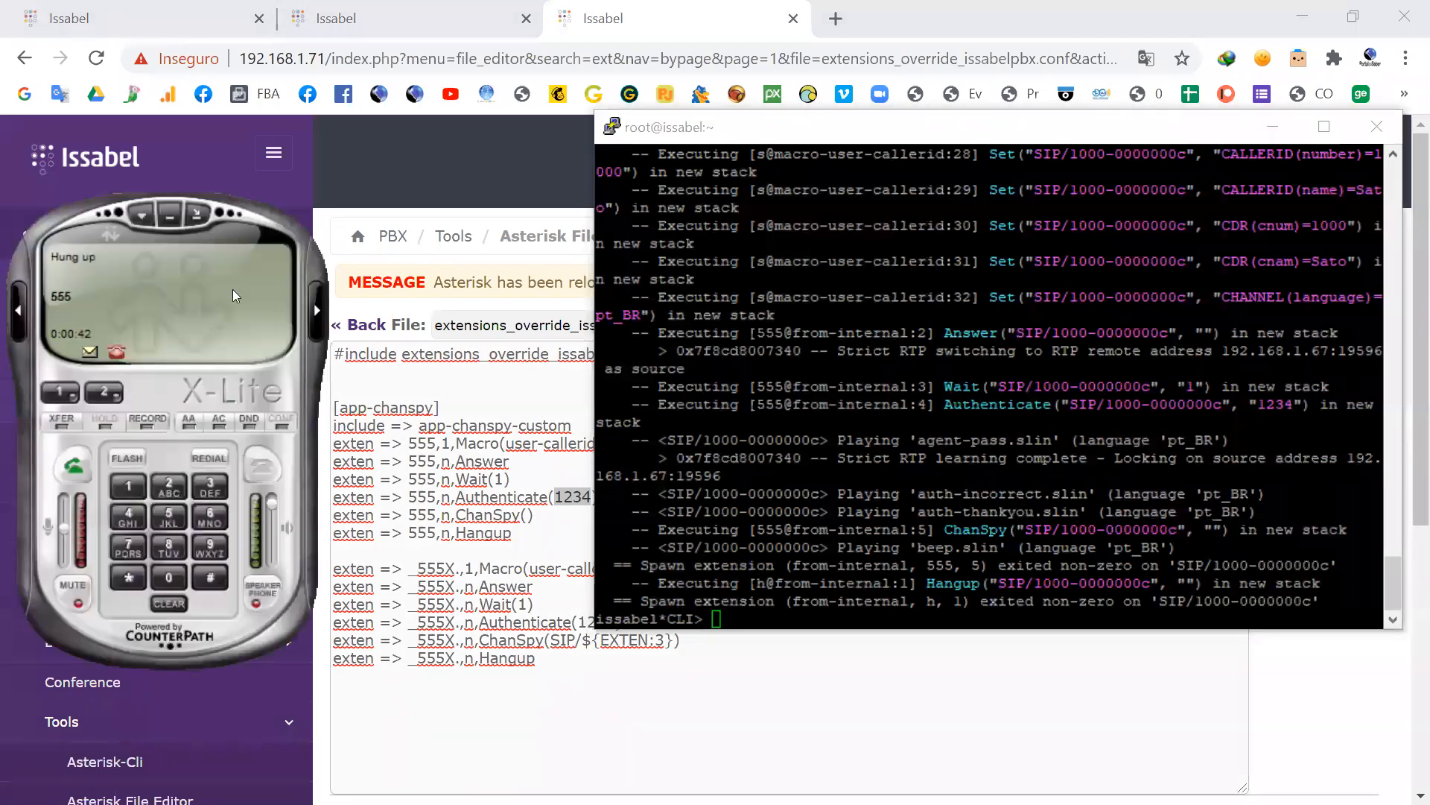
left_click(166, 520)
left_click(168, 520)
left_click(169, 519)
left_click(128, 486)
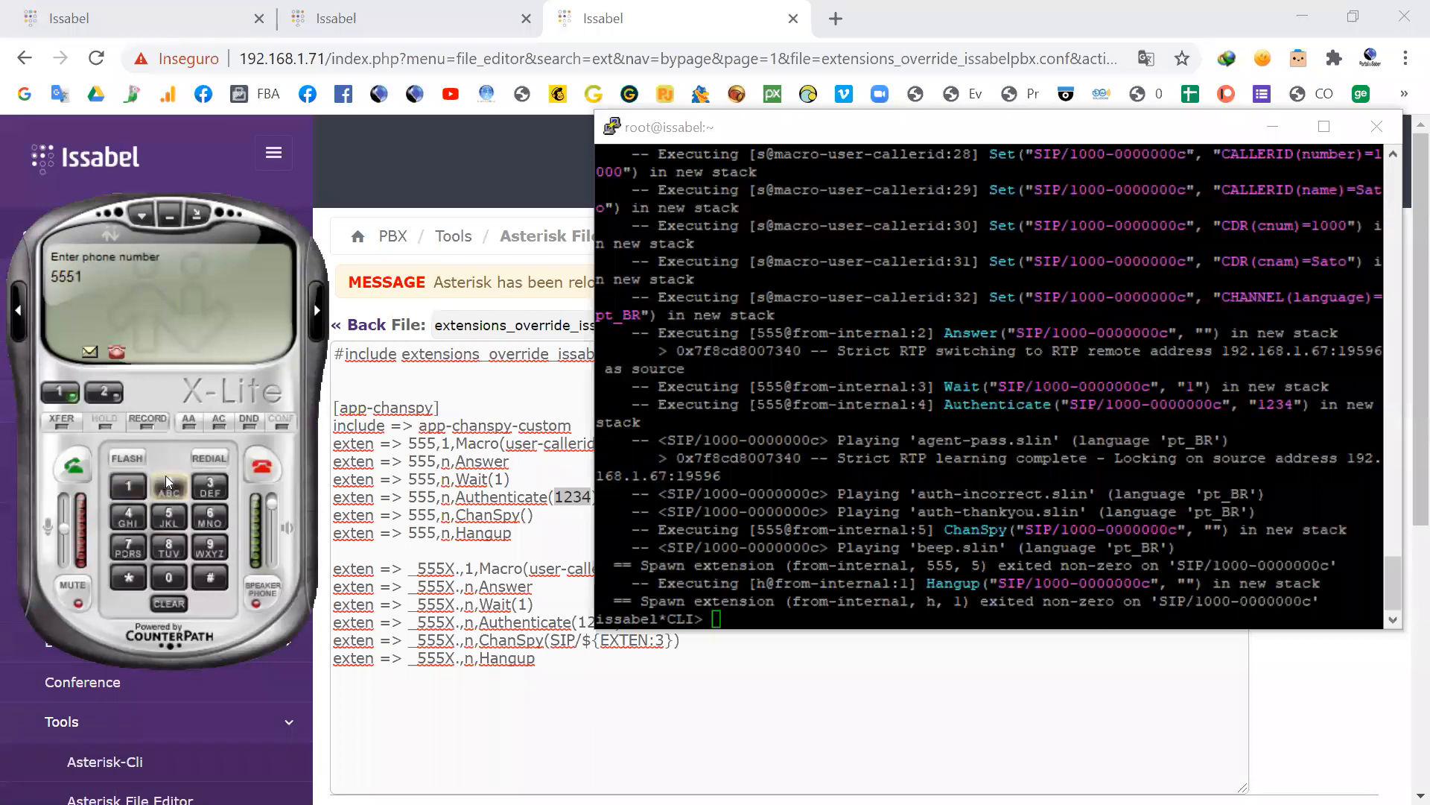
left_click(169, 486)
left_click(171, 579)
left_click(170, 579)
left_click(72, 467)
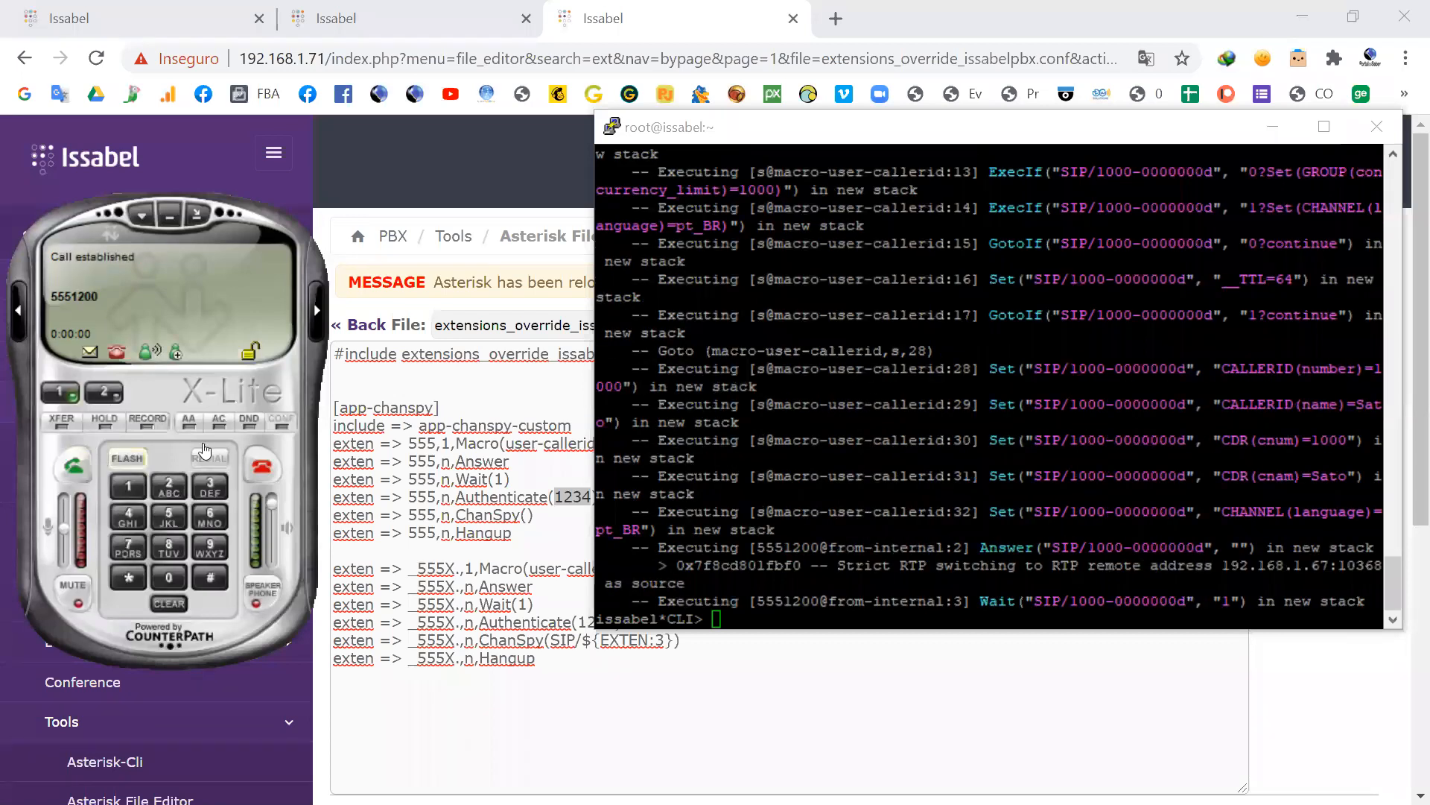
Step: Highlight the Authenticate command of the 5551200 call in the CLI, and enter the ChanSpy password on X-Lite
left_click_drag(1332, 530, 975, 531)
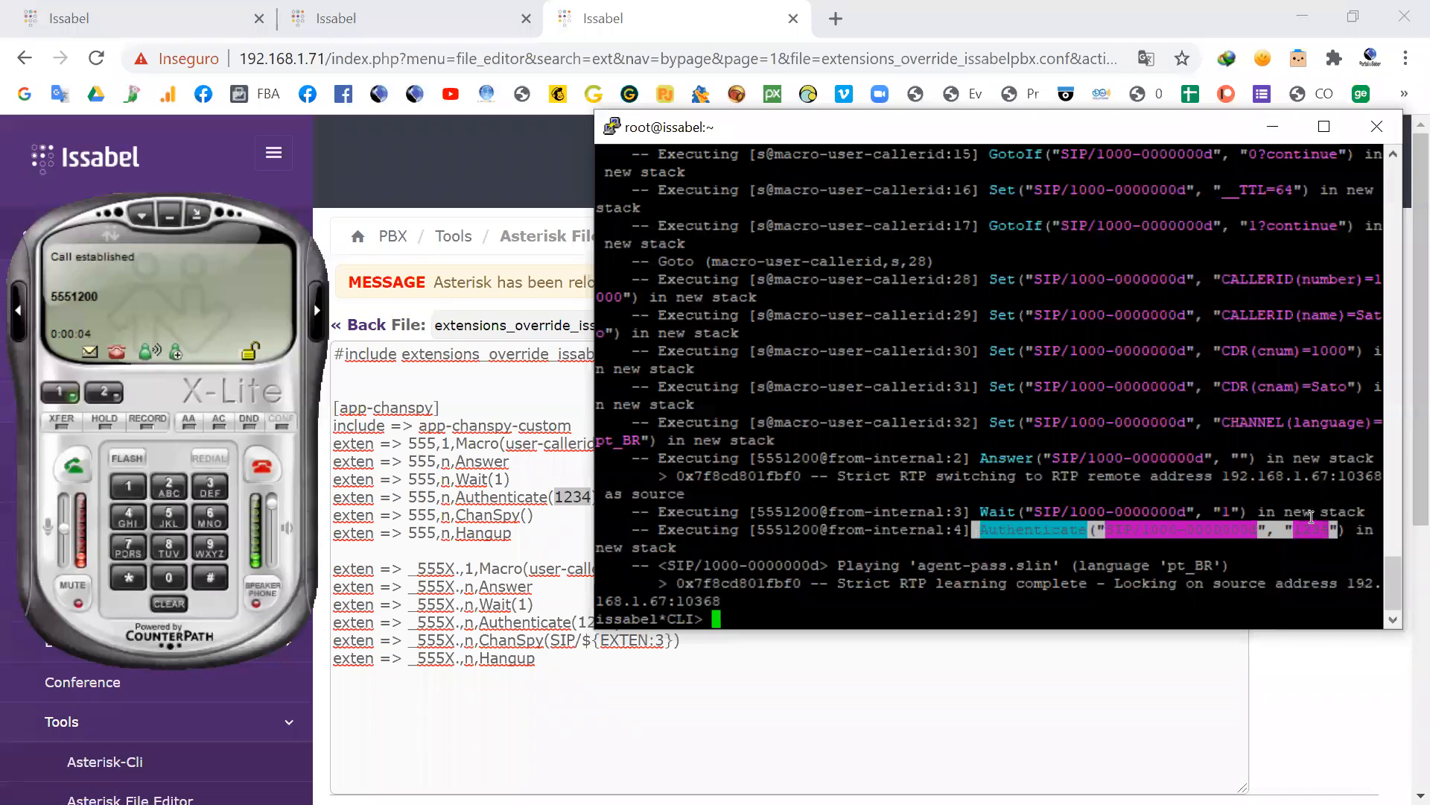
left_click(1314, 521)
left_click_drag(1297, 526, 1328, 522)
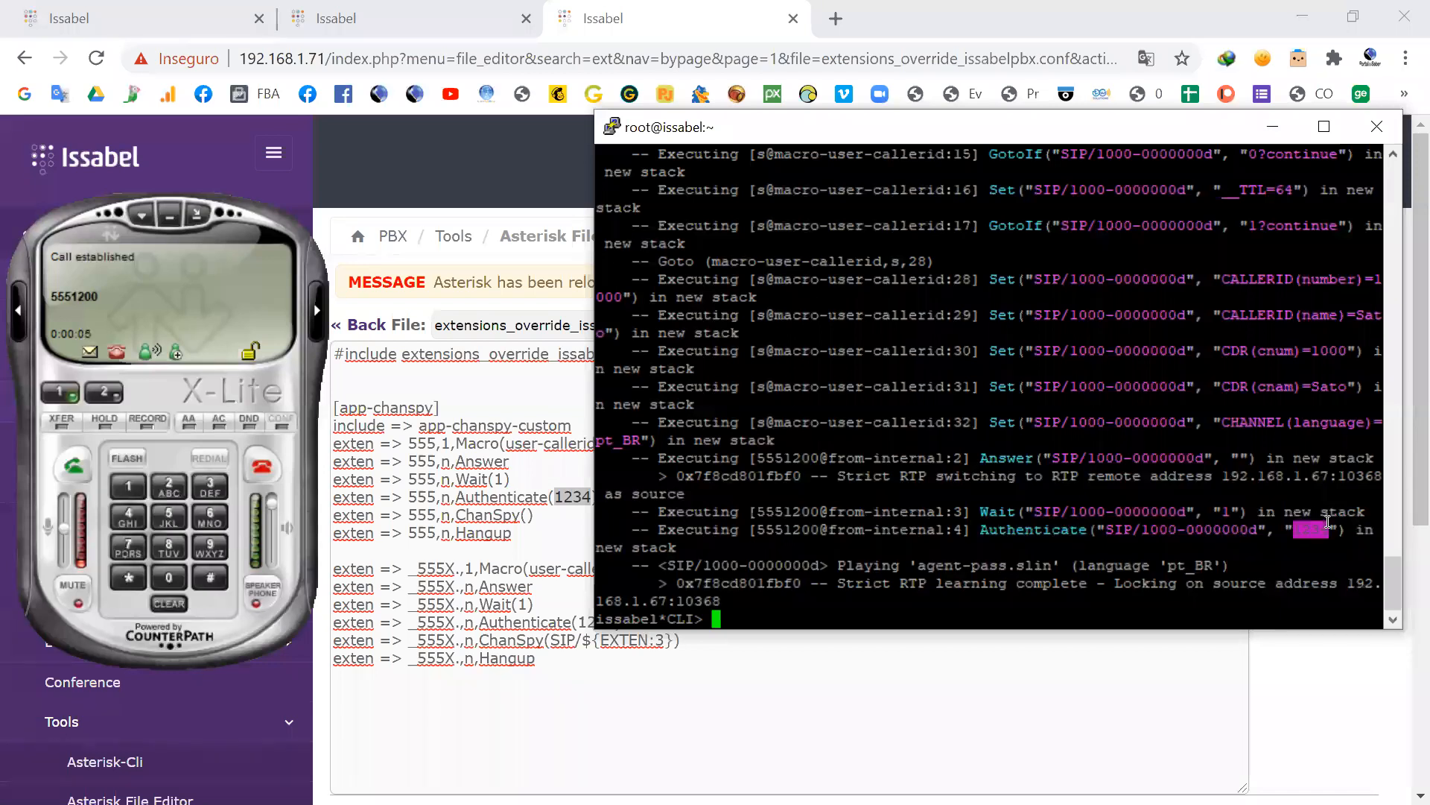
left_click(125, 488)
left_click(210, 488)
left_click(128, 516)
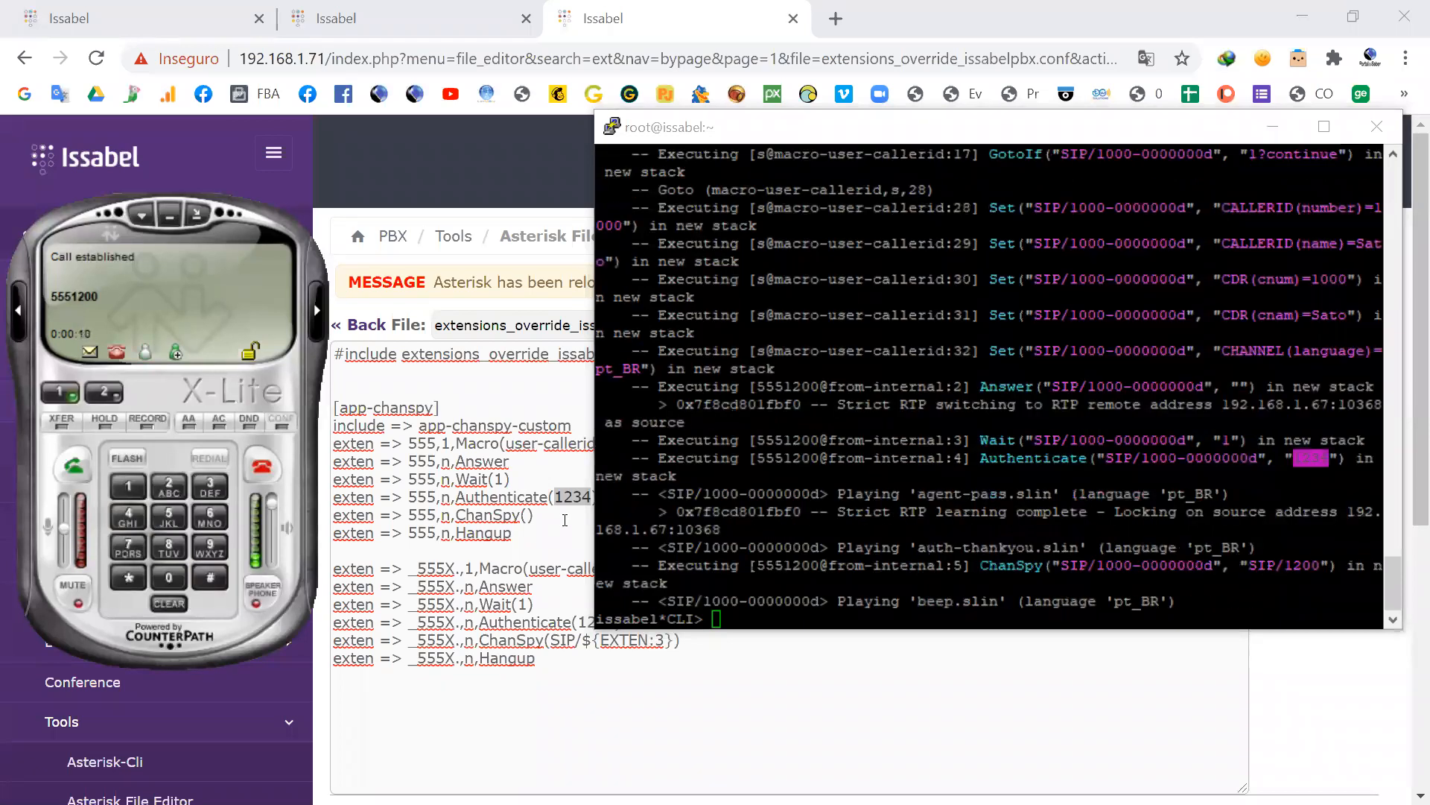
Step: Highlight the executed ChanSpy command and its SIP/1200 argument in the CLI, and hang up the 5551200 call
left_click(1057, 568)
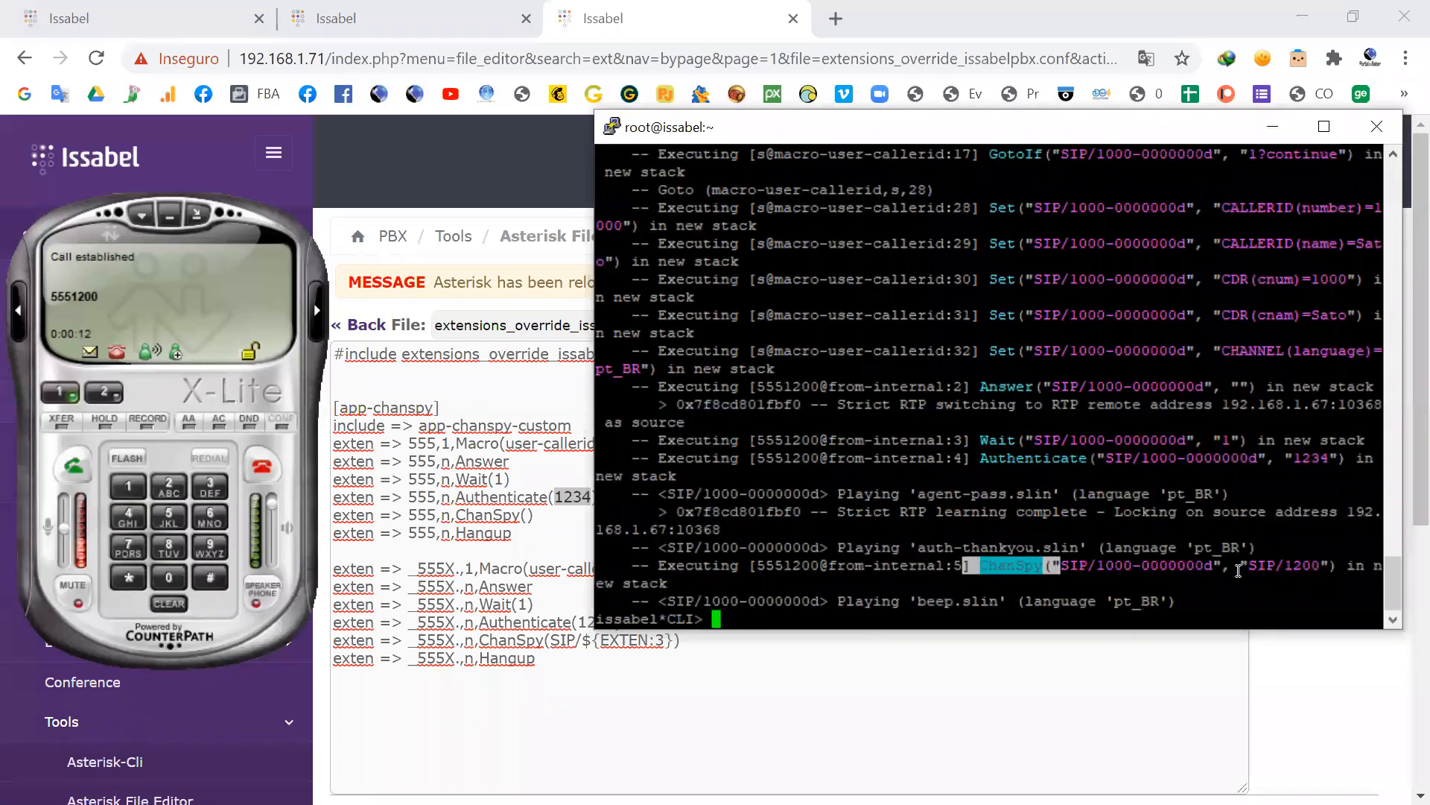
left_click_drag(1326, 564, 1246, 567)
left_click(1300, 569)
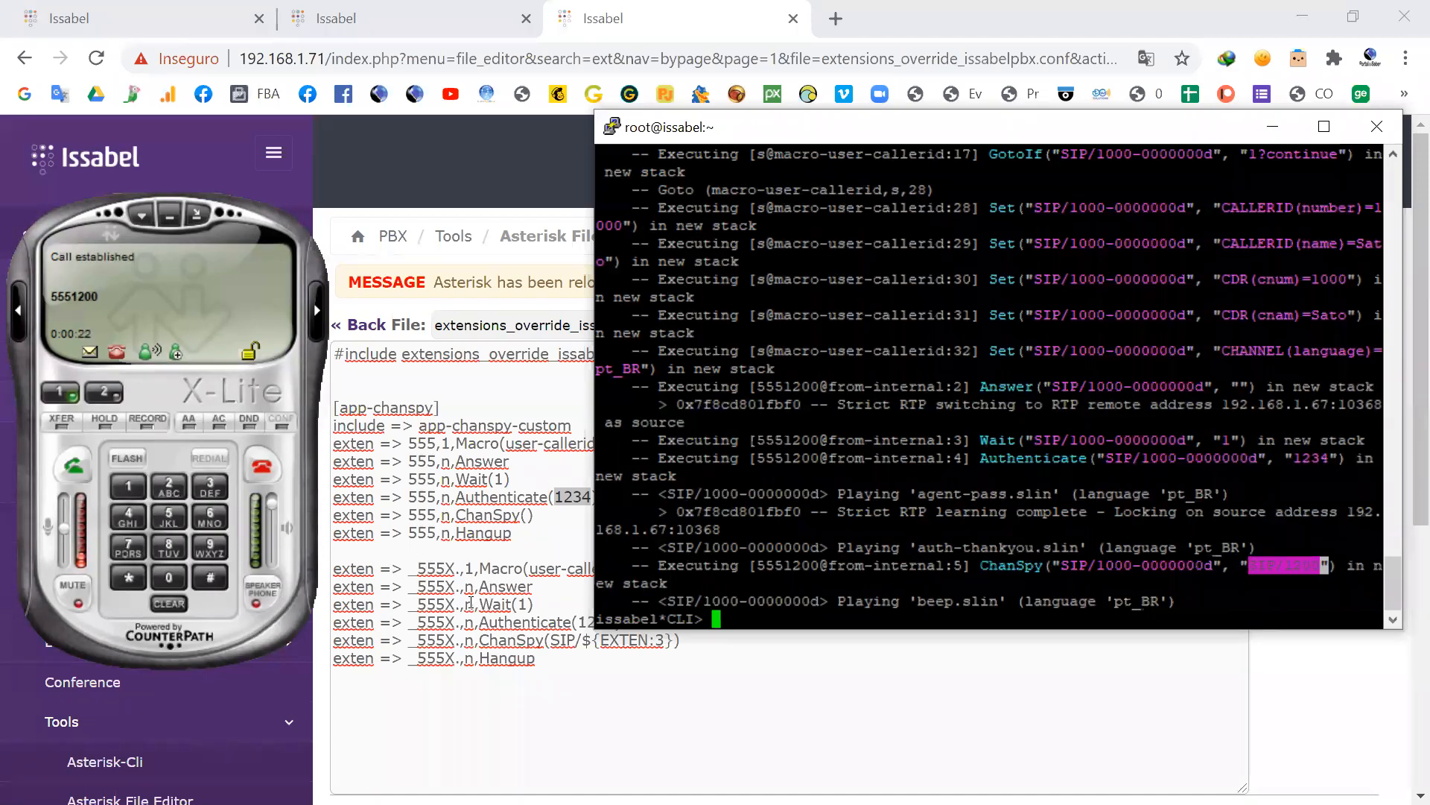
left_click(259, 463)
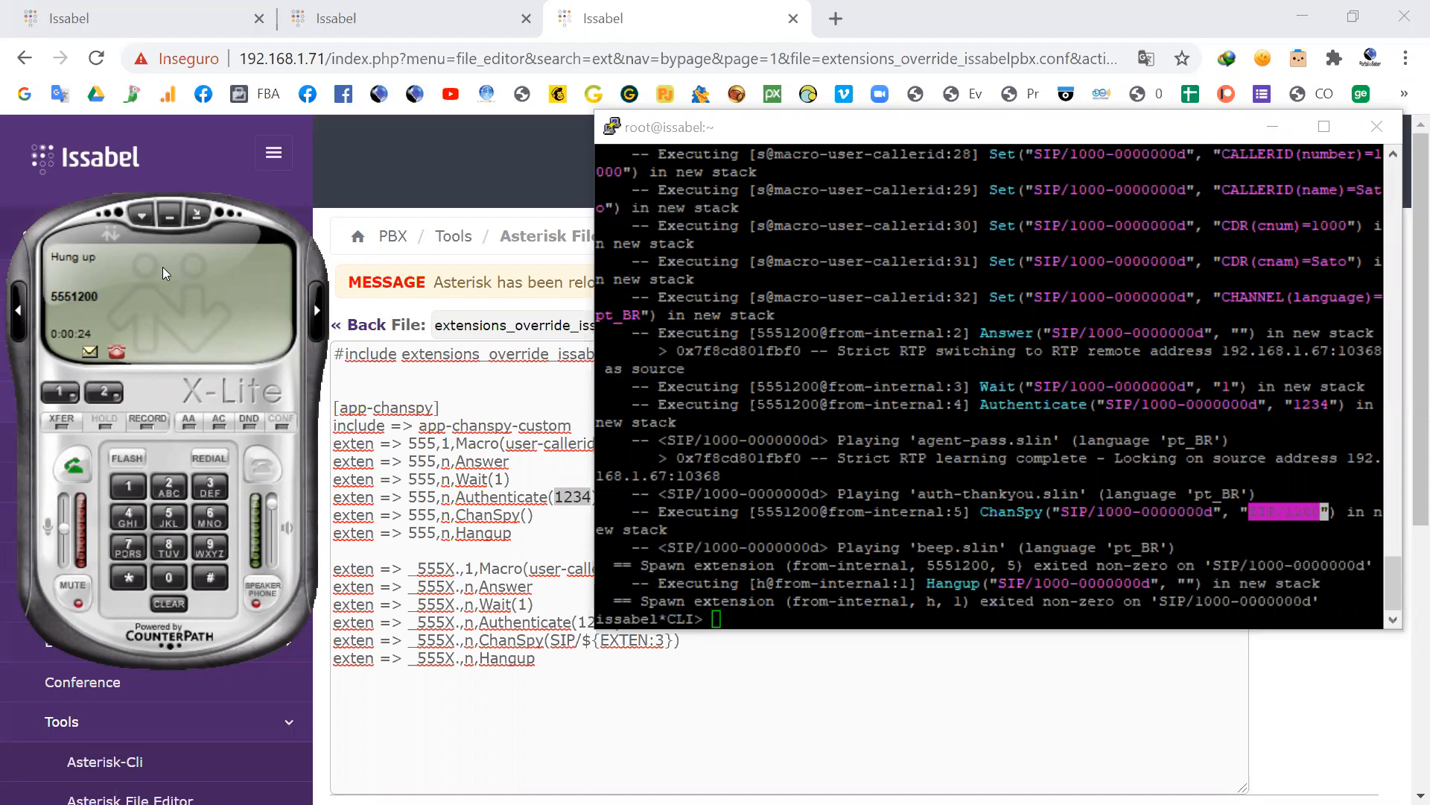
Step: Return to the override file and highlight the Authenticate lines of the 555 and _555X. extensions for comparison
left_click(456, 569)
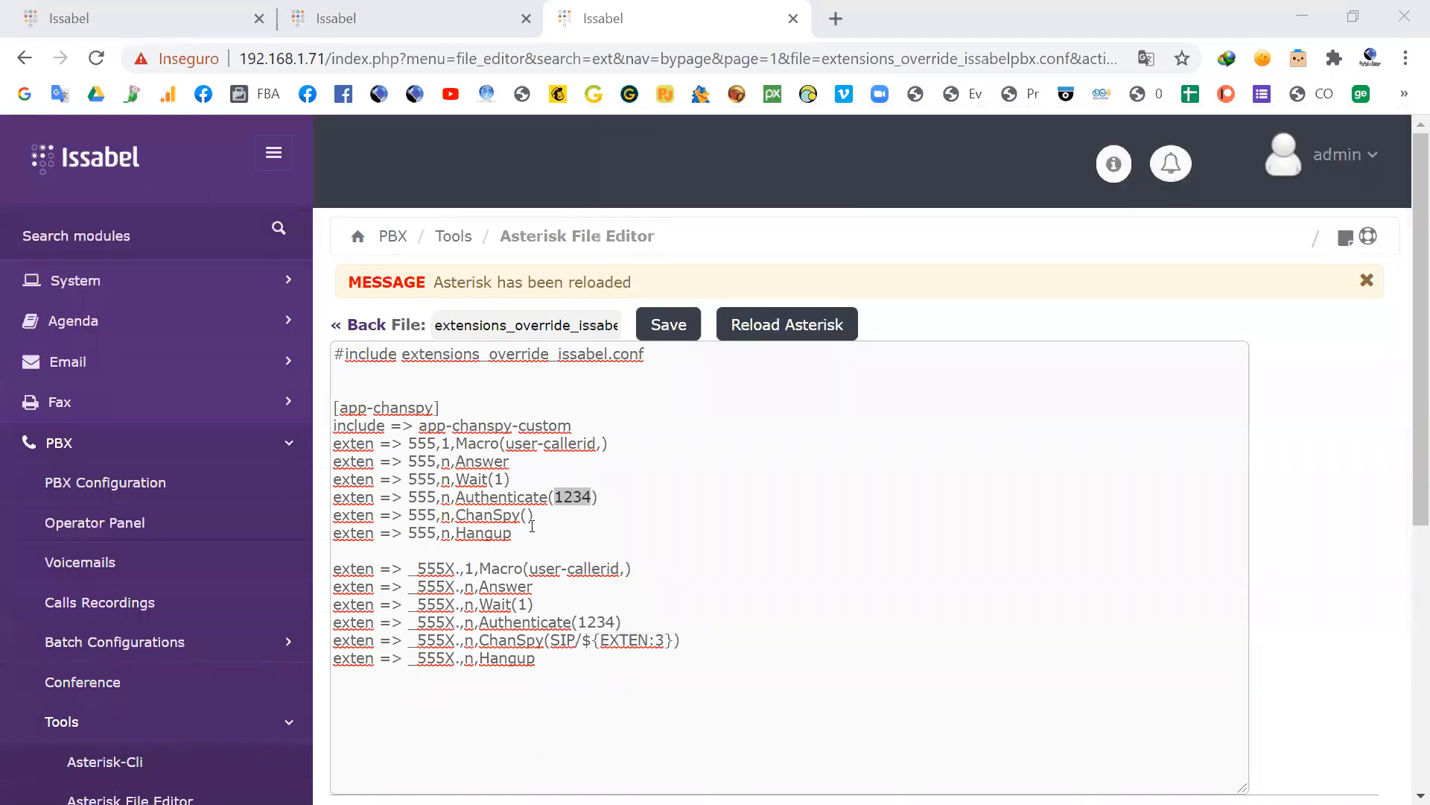
left_click_drag(598, 497, 343, 501)
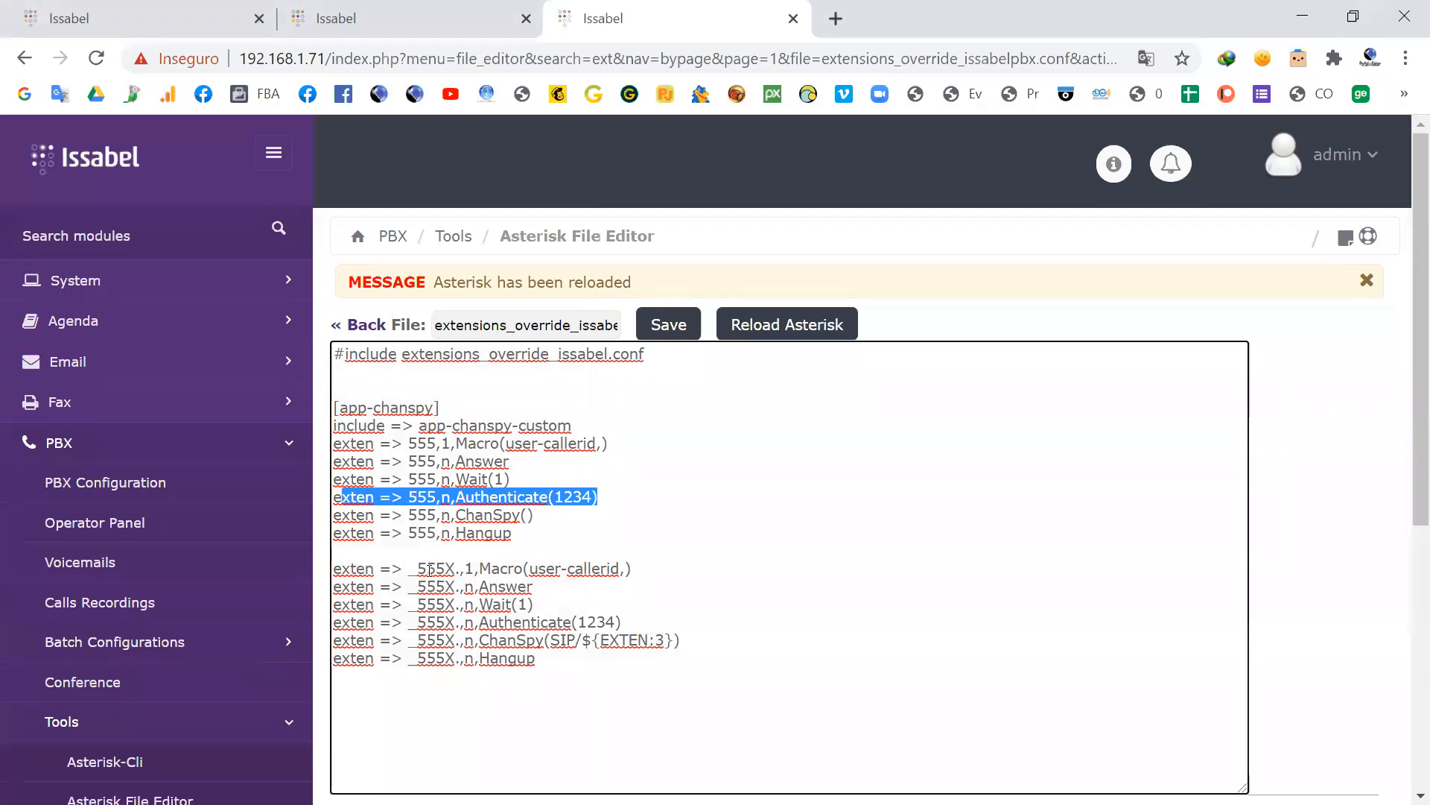
left_click_drag(623, 622, 422, 614)
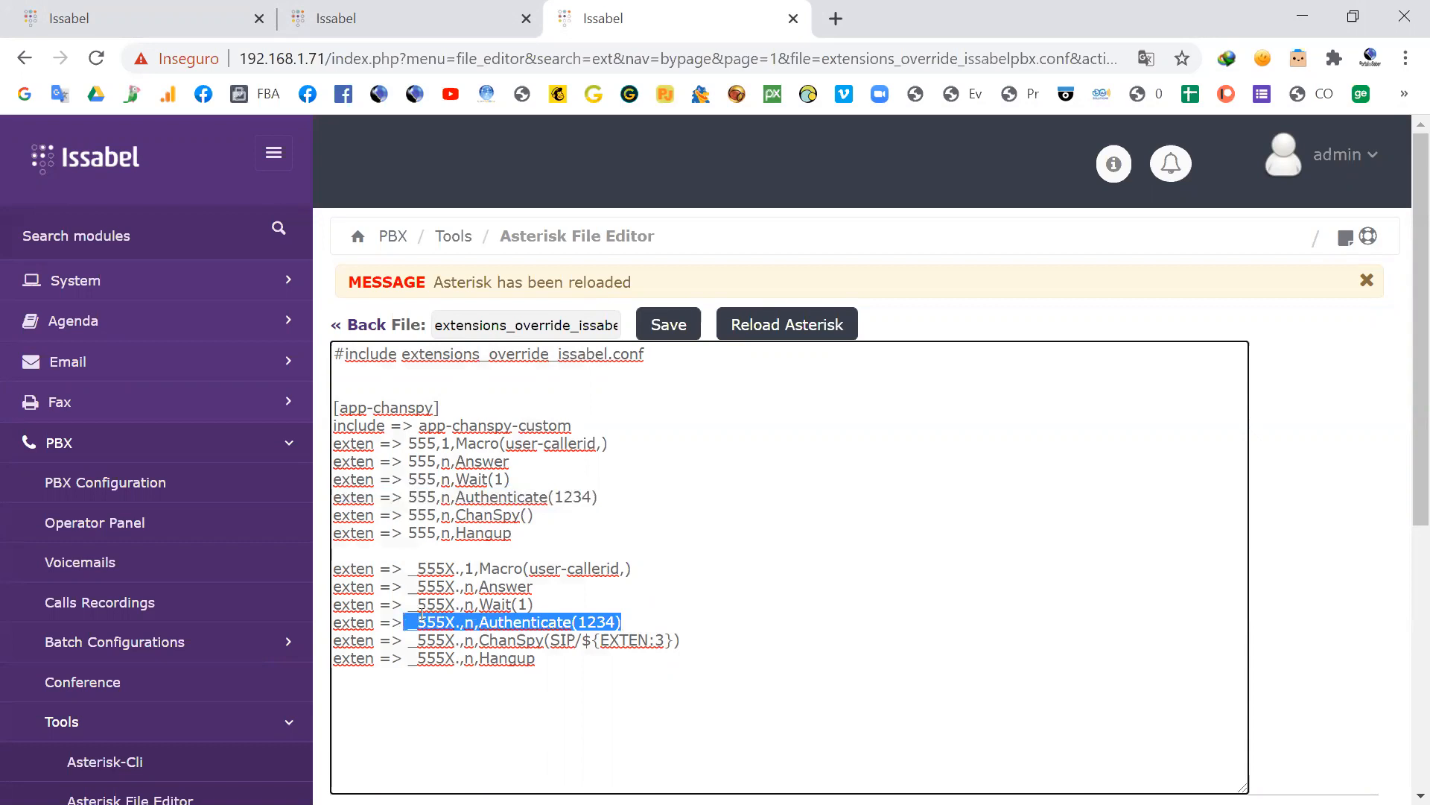
left_click(428, 566)
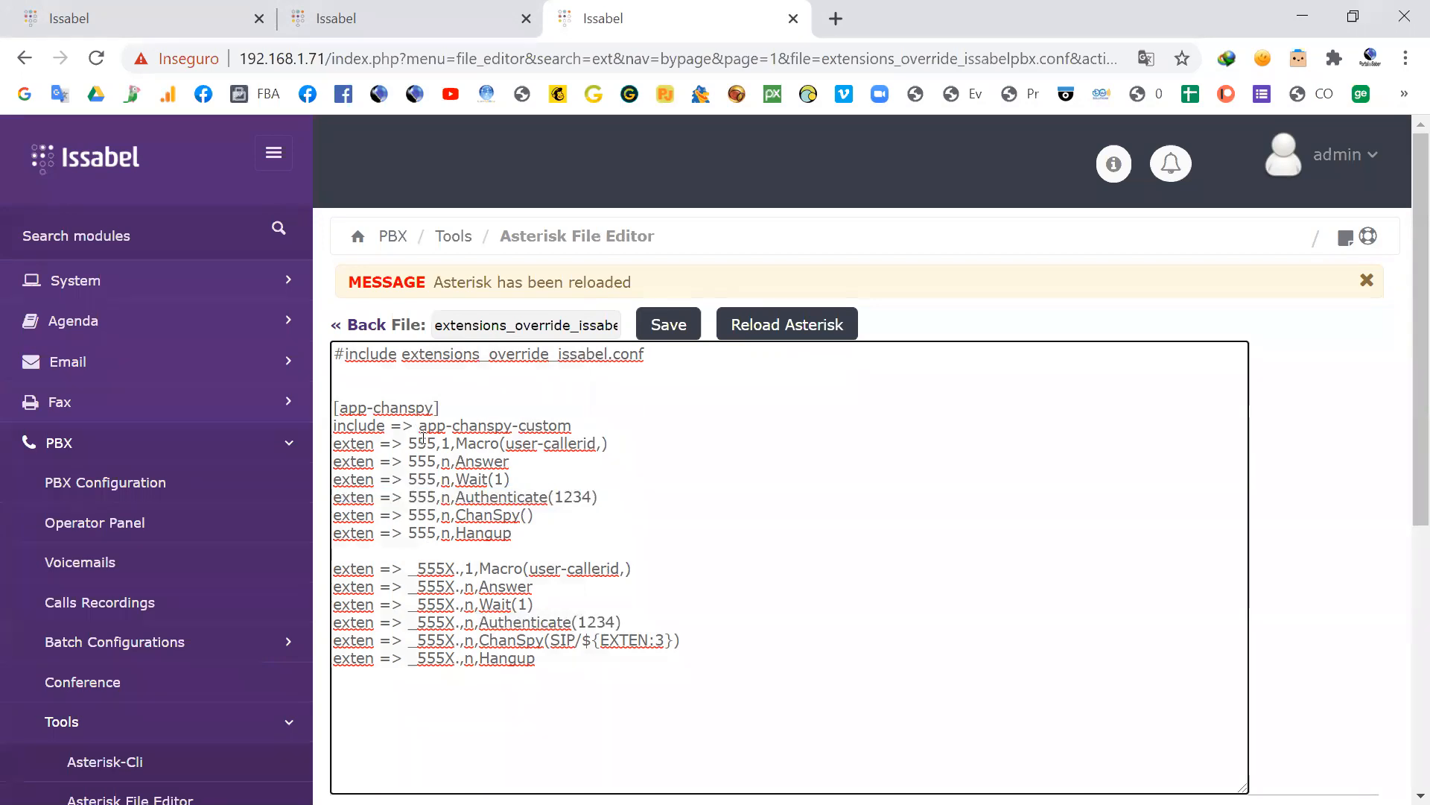
Step: Highlight the X. part of the first _555X. line, and check the ChanSpy 555 slide against the override file
left_click(456, 569)
left_click_drag(455, 568, 438, 569)
left_click(455, 690)
key("alt+Tab")
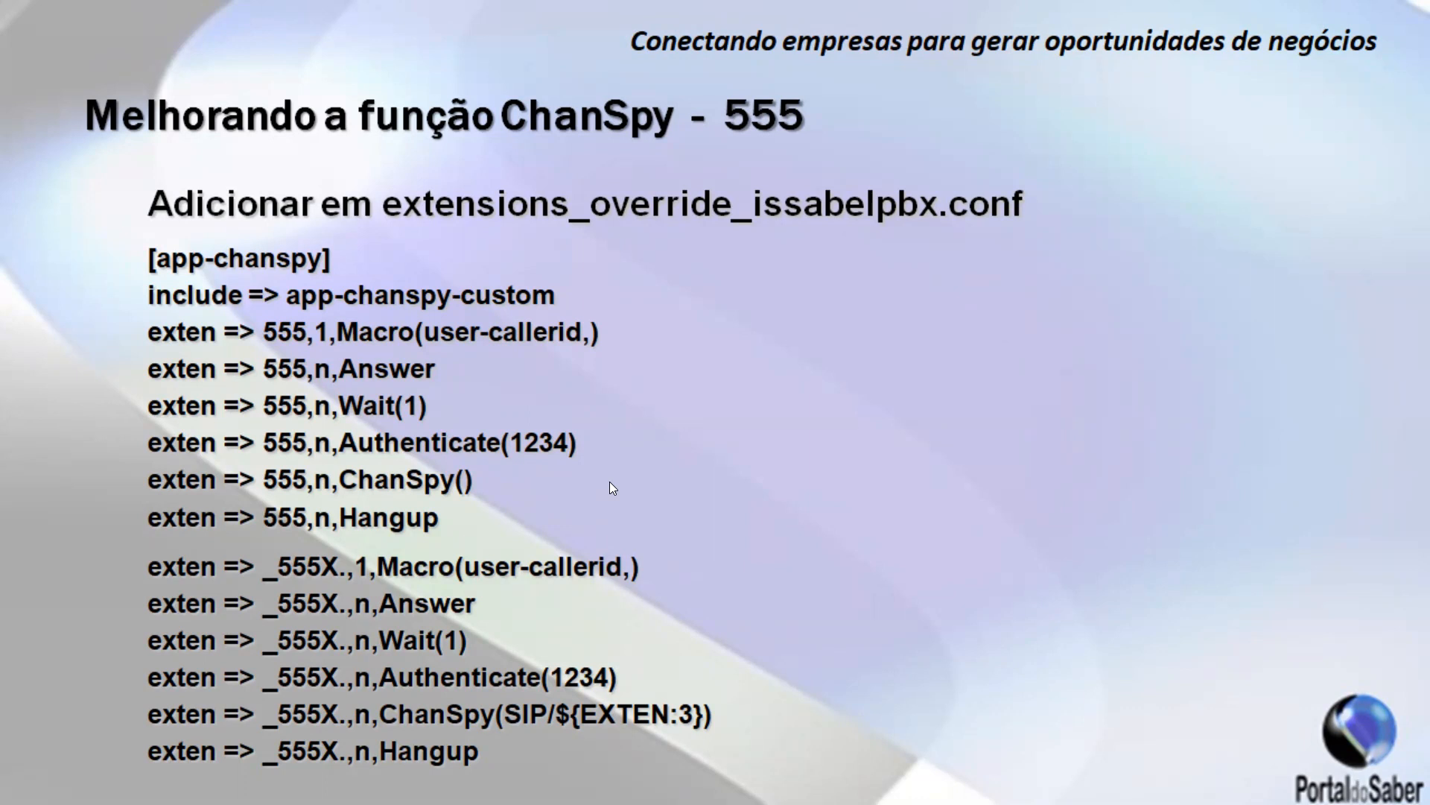
key("alt+Tab")
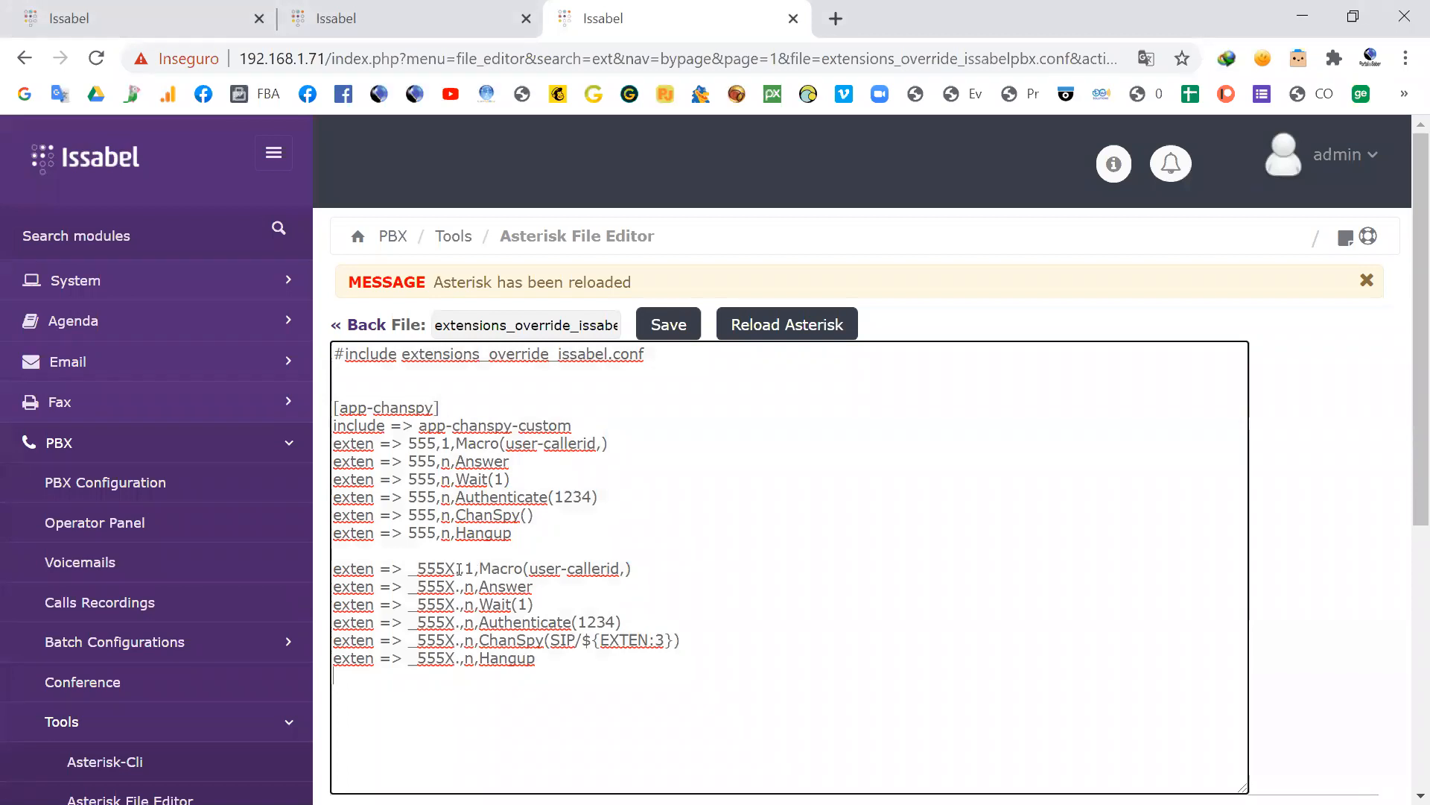
Step: Enlarge the override file's text and highlight the X and the dot in the first _555X. line's pattern
key("ctrl+plus")
key("ctrl+plus")
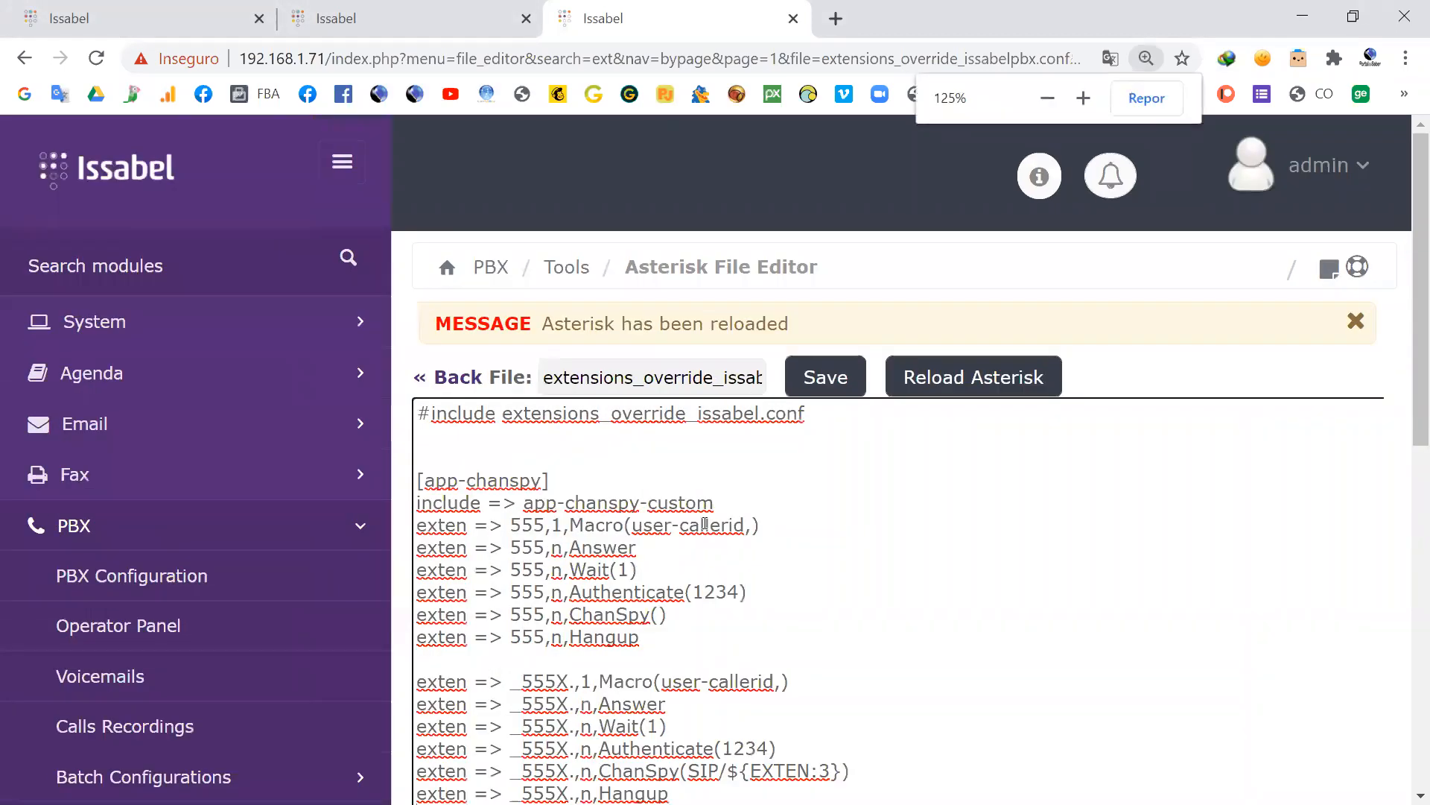
scroll(707, 544, "down", 3)
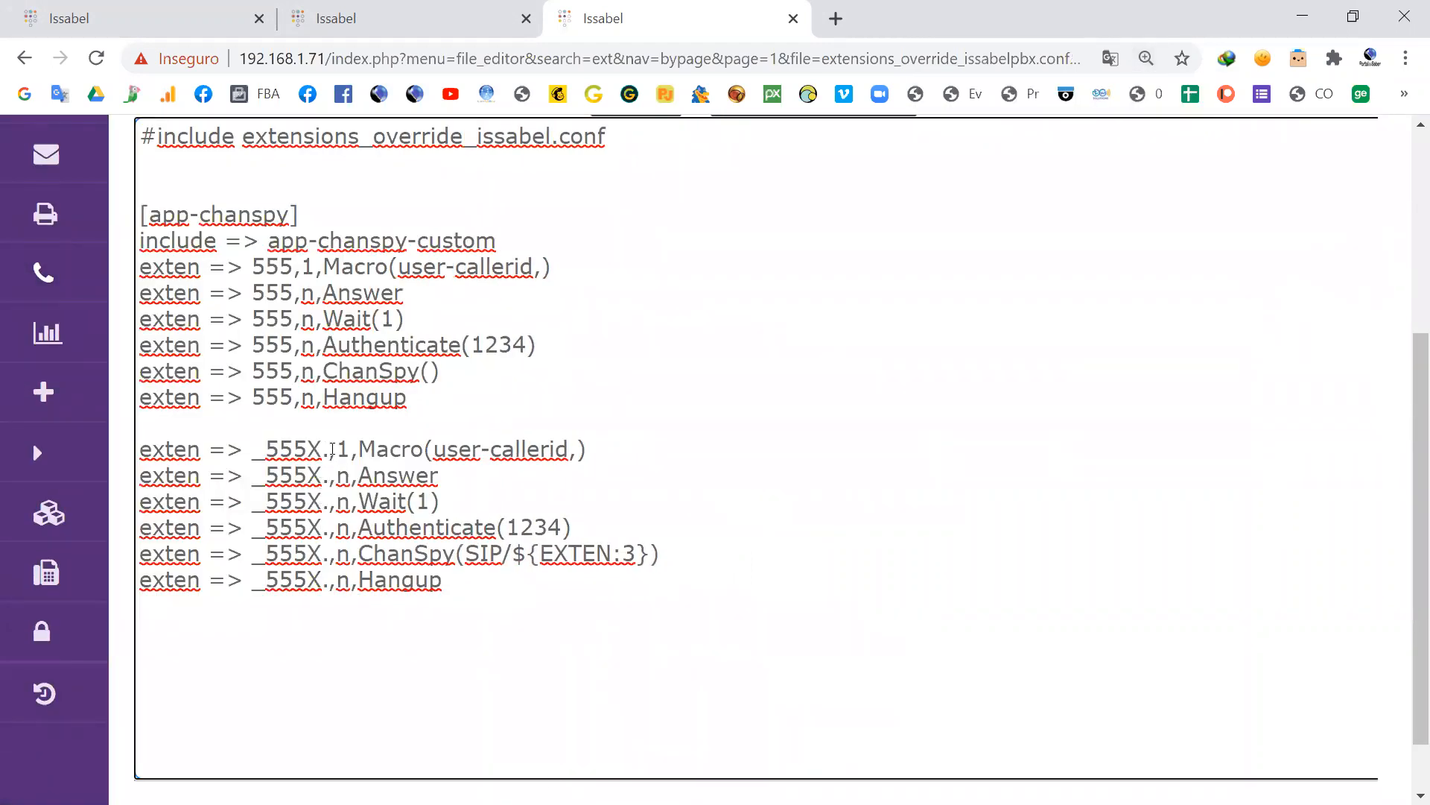
left_click_drag(328, 450, 314, 446)
left_click(326, 450)
left_click_drag(331, 450, 322, 449)
left_click_drag(322, 449, 315, 447)
left_click(322, 449)
left_click_drag(322, 450, 311, 449)
left_click(328, 450)
left_click_drag(328, 449, 326, 450)
left_click(322, 451)
left_click_drag(309, 448, 331, 450)
Step: Try the fixed-length pattern _555XXXX in the first _555X. line, and restore the line's original _555X. pattern
left_click(327, 450)
type("XXX")
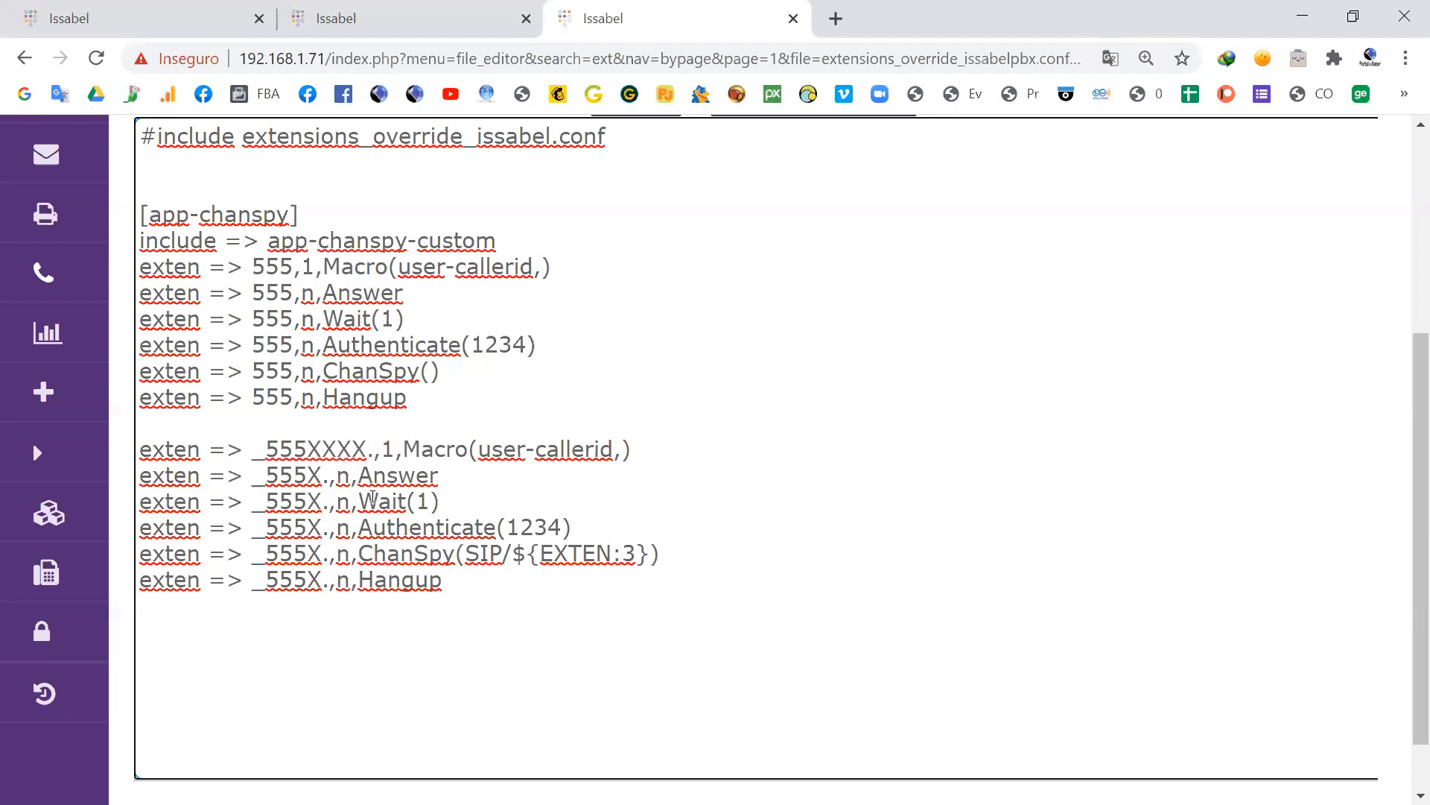
key("Delete")
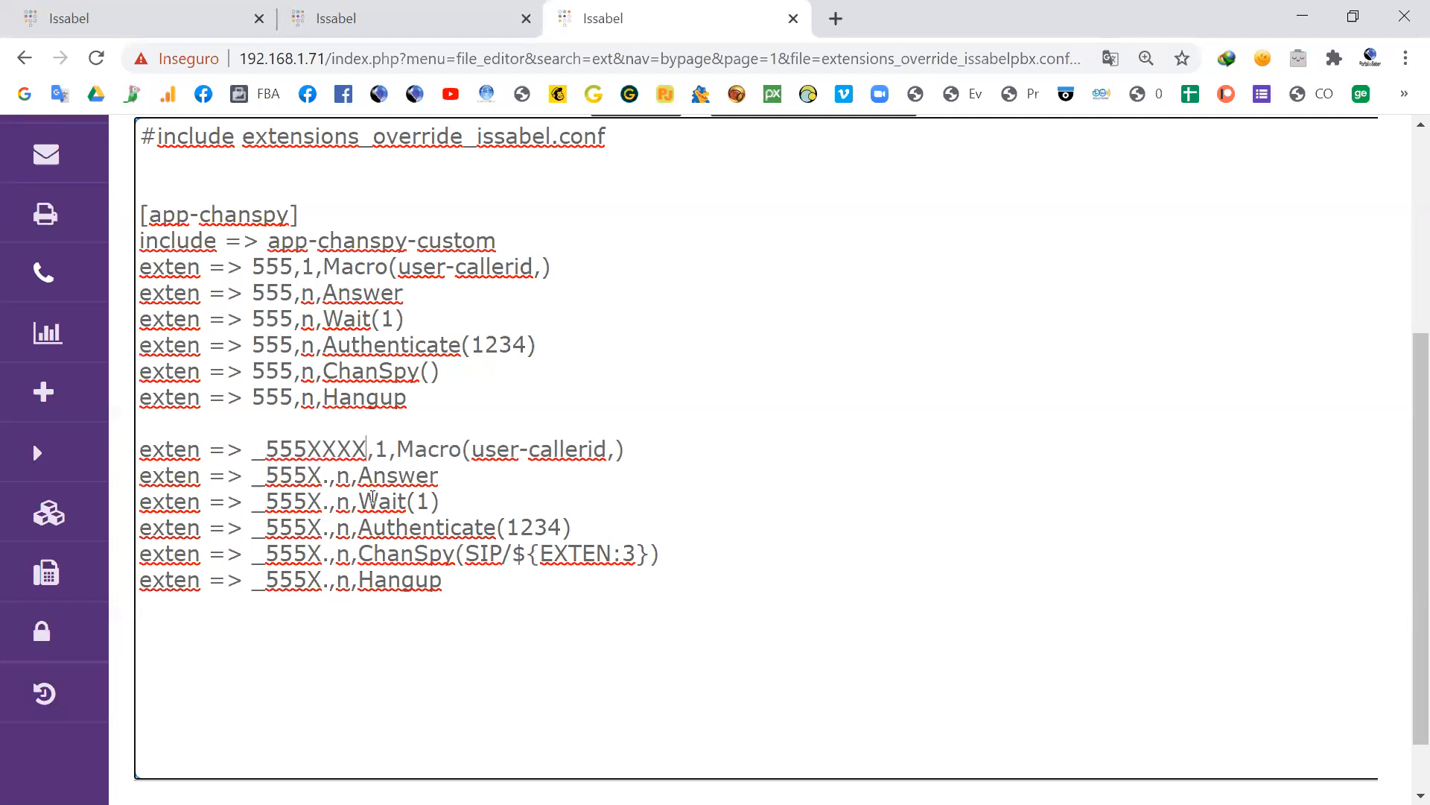
key("BackSpace")
key("BackSpace")
key("BackSpace")
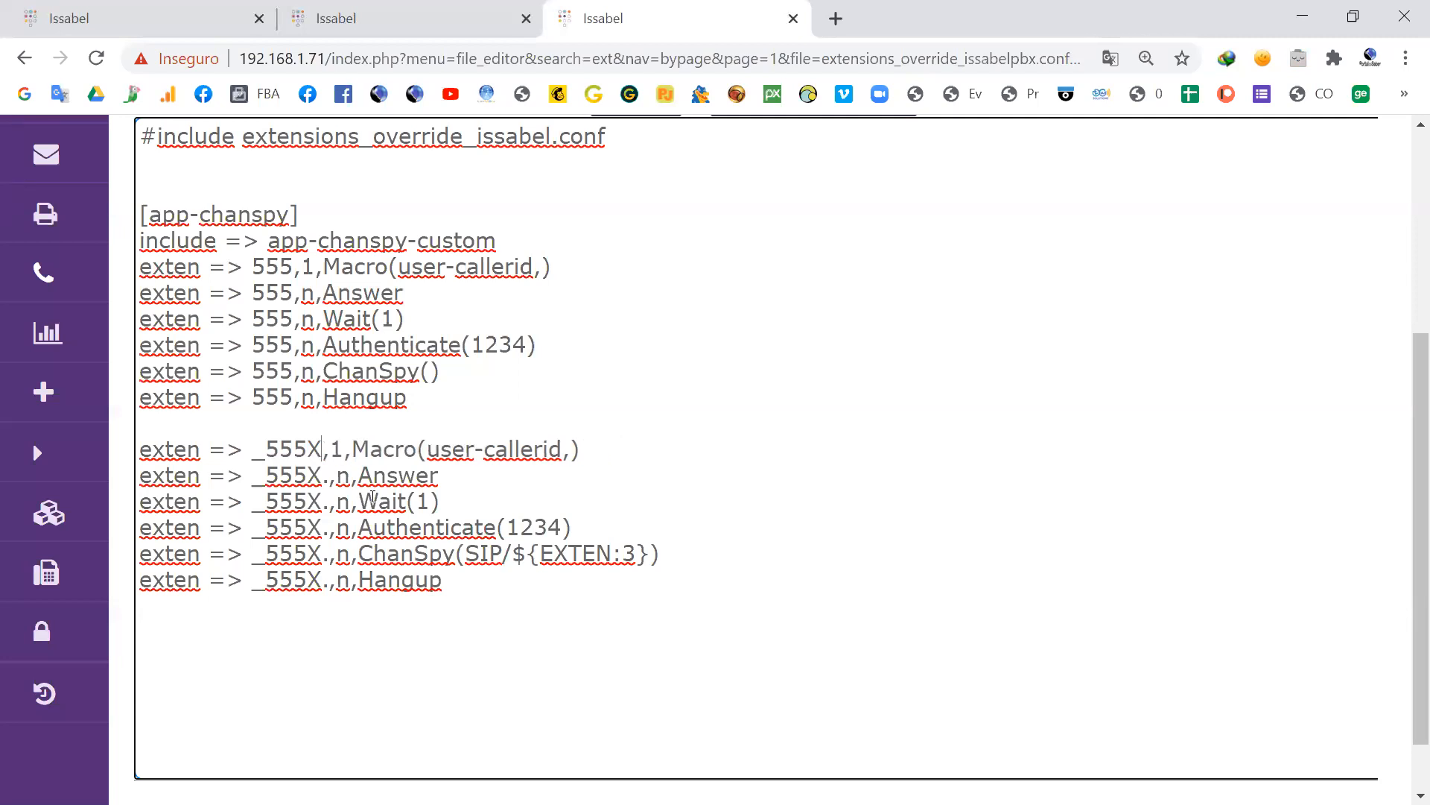
type(".")
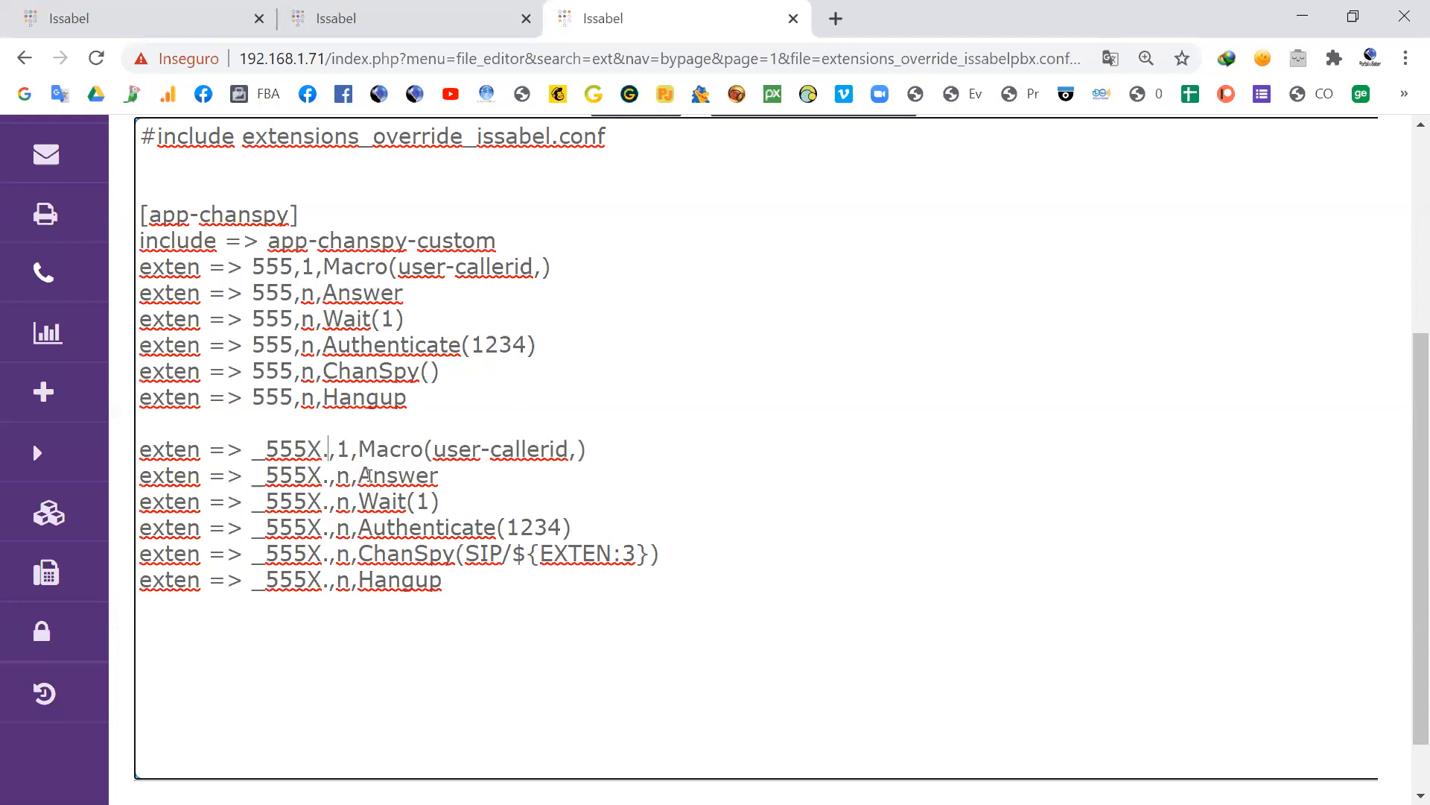
key("alt")
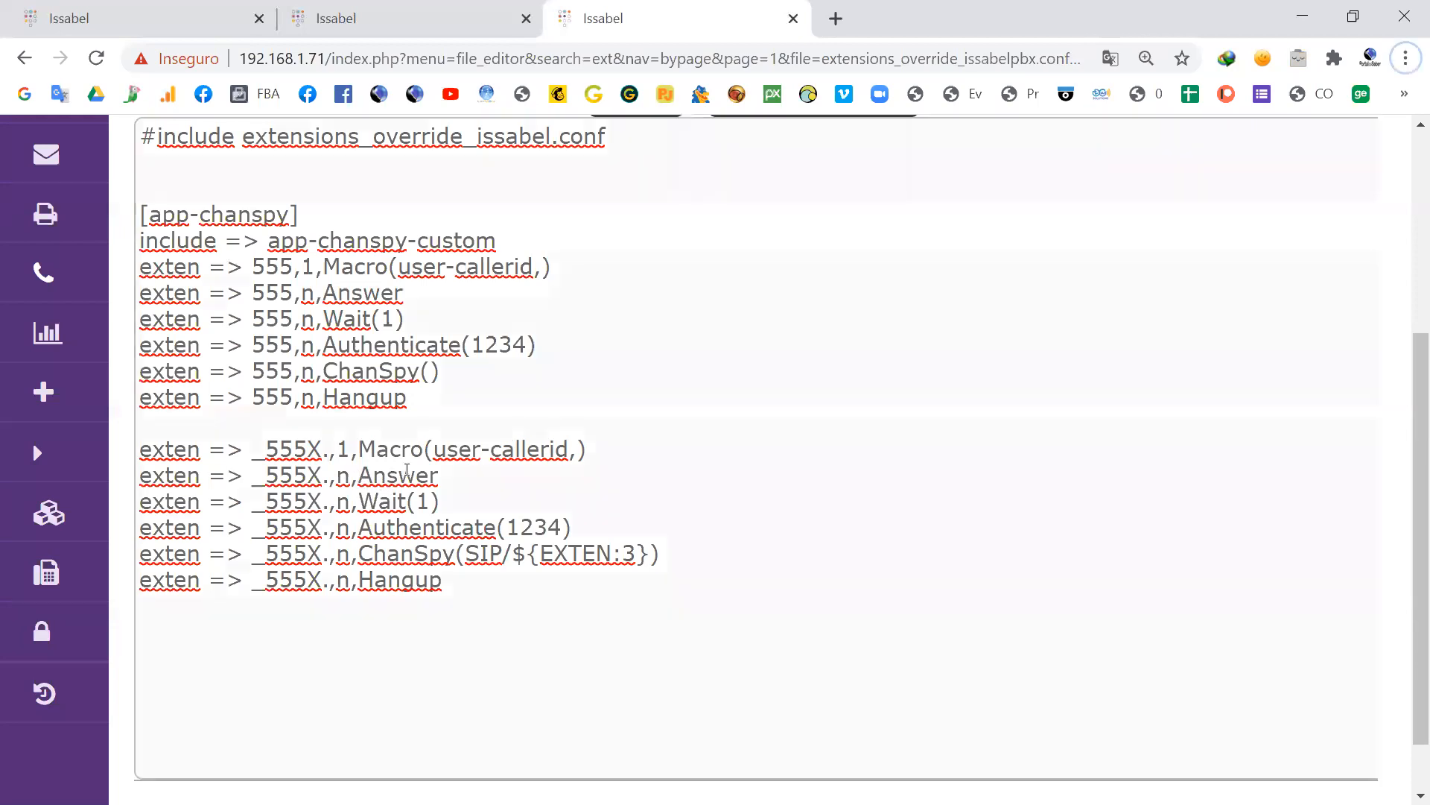
Step: Reduce the override file's text size and compare the file with the ChanSpy 555 slide
key("ctrl+plus")
key("ctrl+minus")
key("ctrl+minus")
key("ctrl+minus")
key("ctrl+minus")
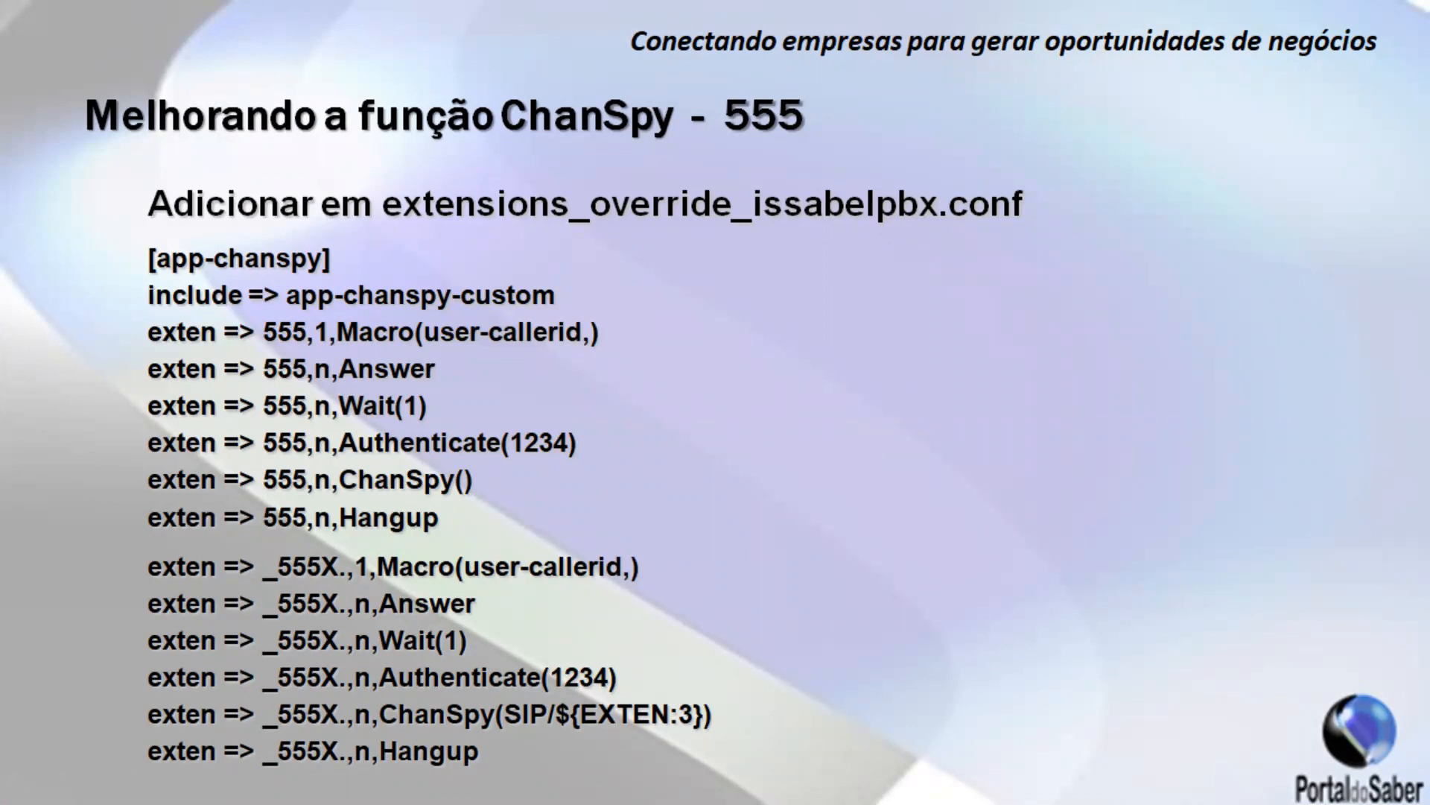
left_click(687, 403)
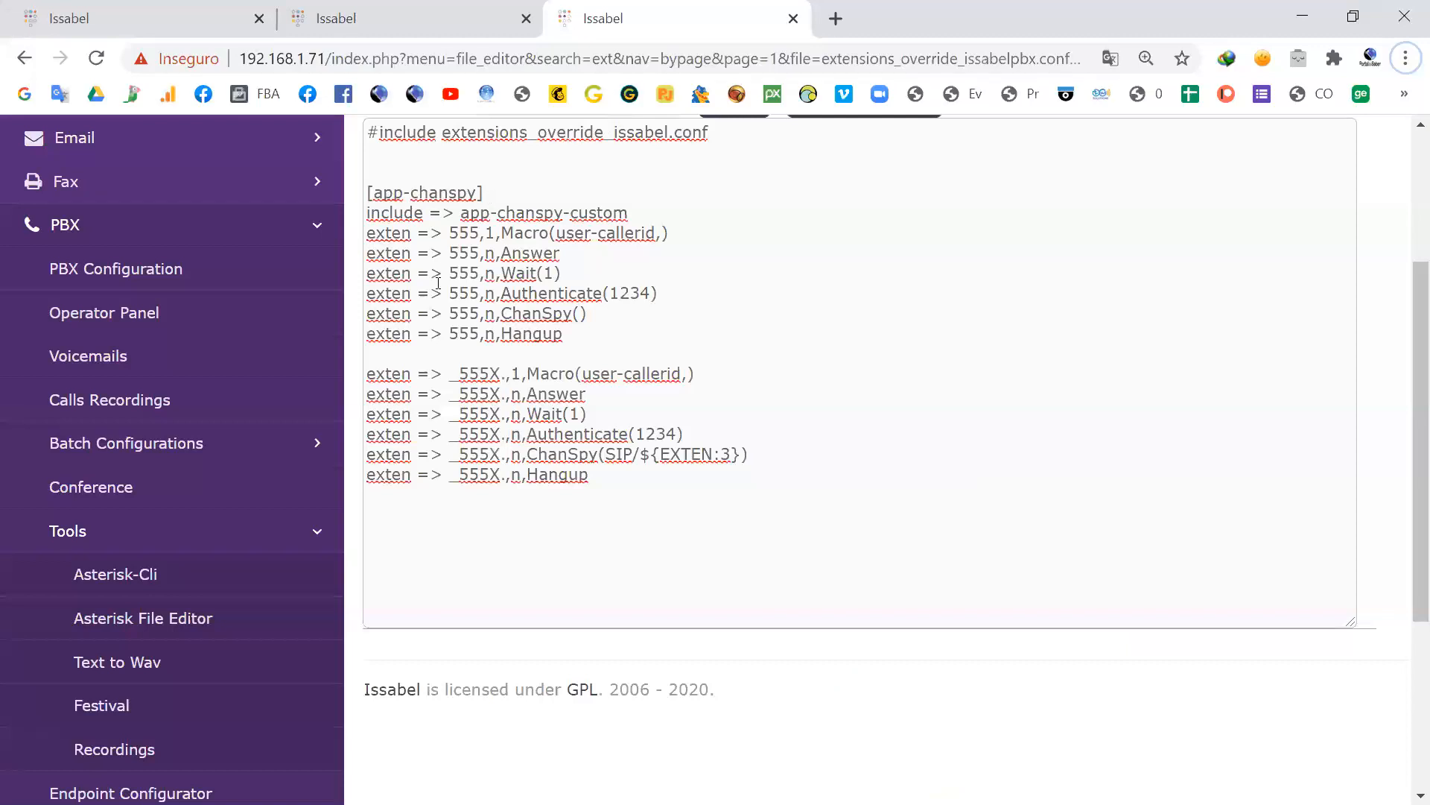
Step: Switch to the PBX configuration page and open the Funcionarios class of service for editing
left_click(108, 21)
scroll(230, 291, "up", 5)
scroll(230, 290, "up", 5)
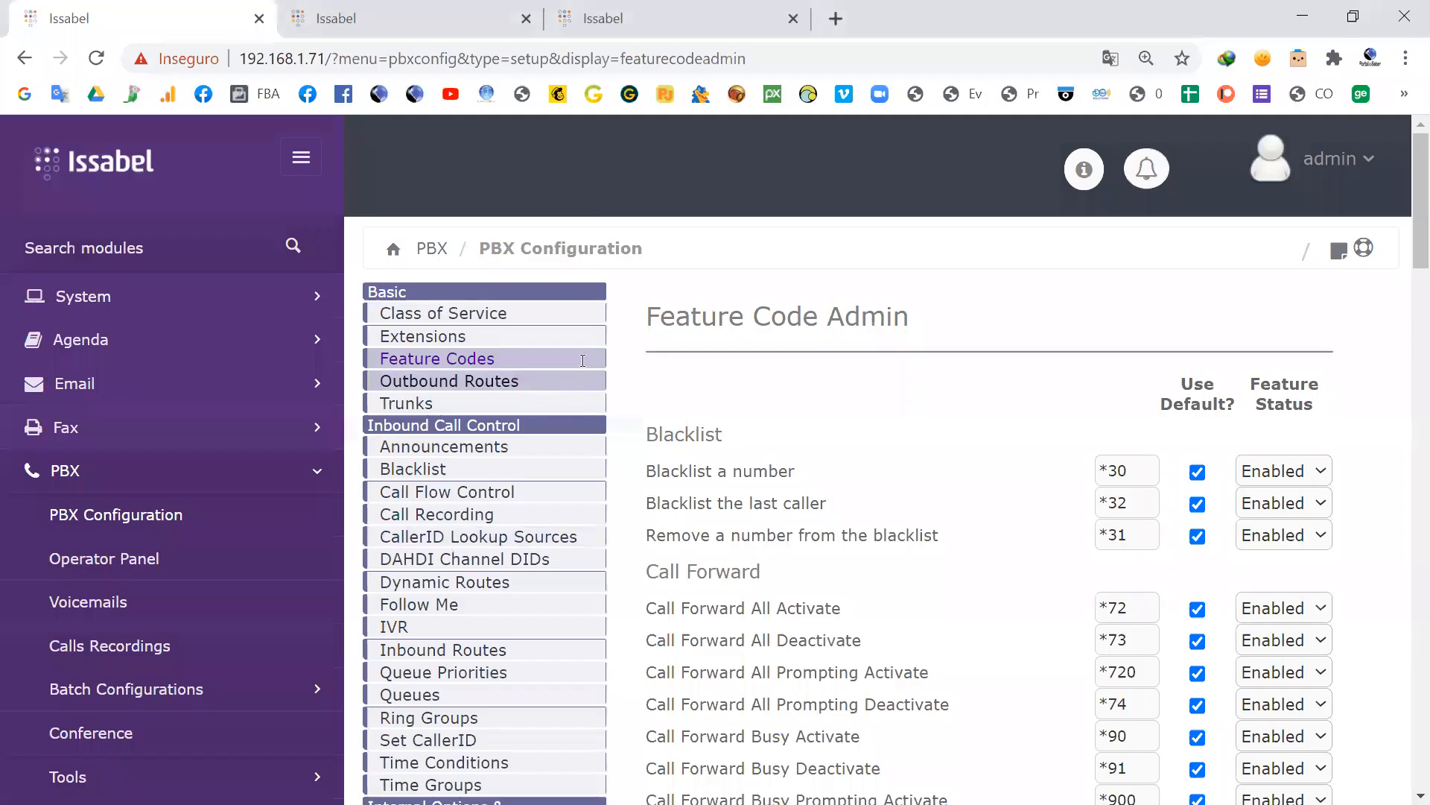
left_click(436, 314)
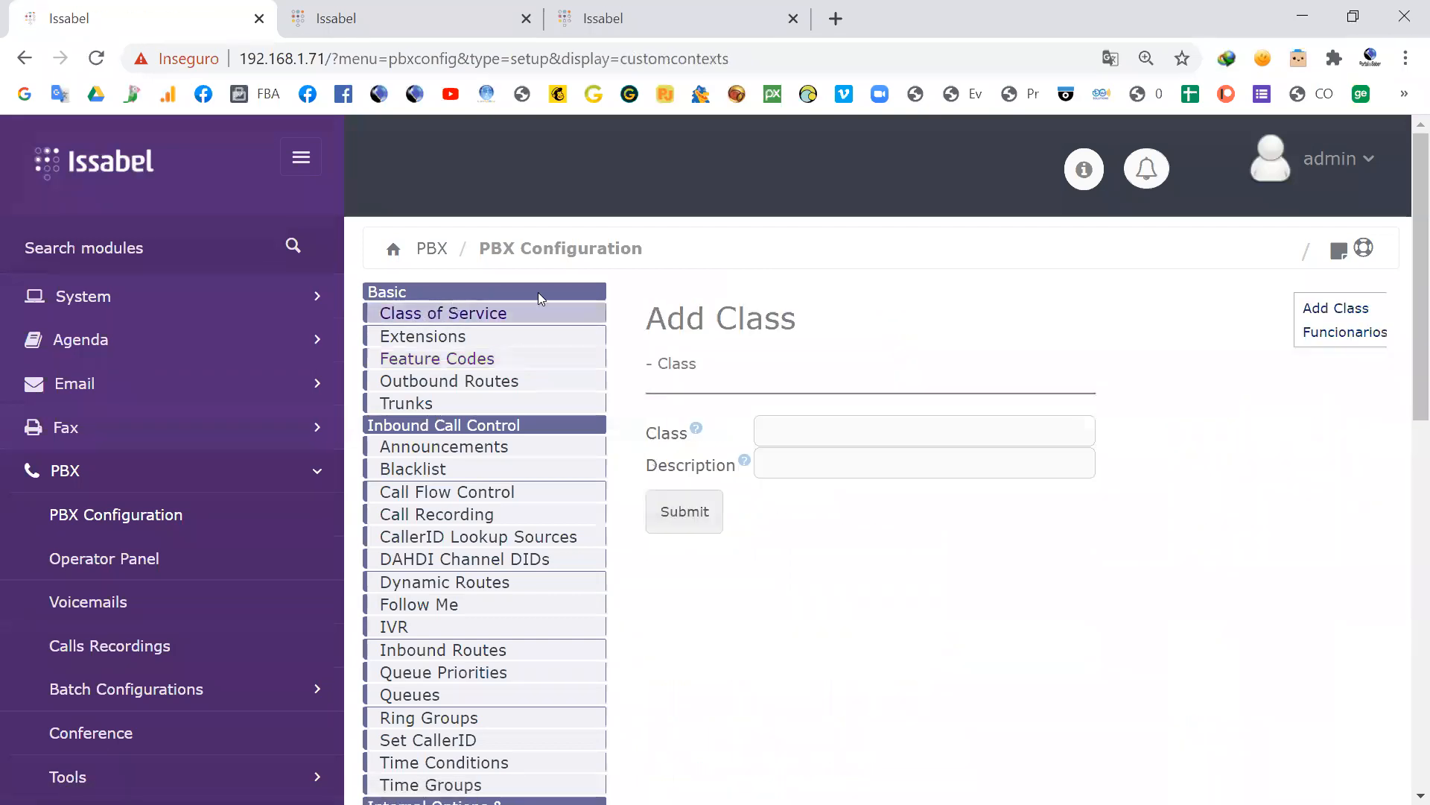
left_click(1338, 333)
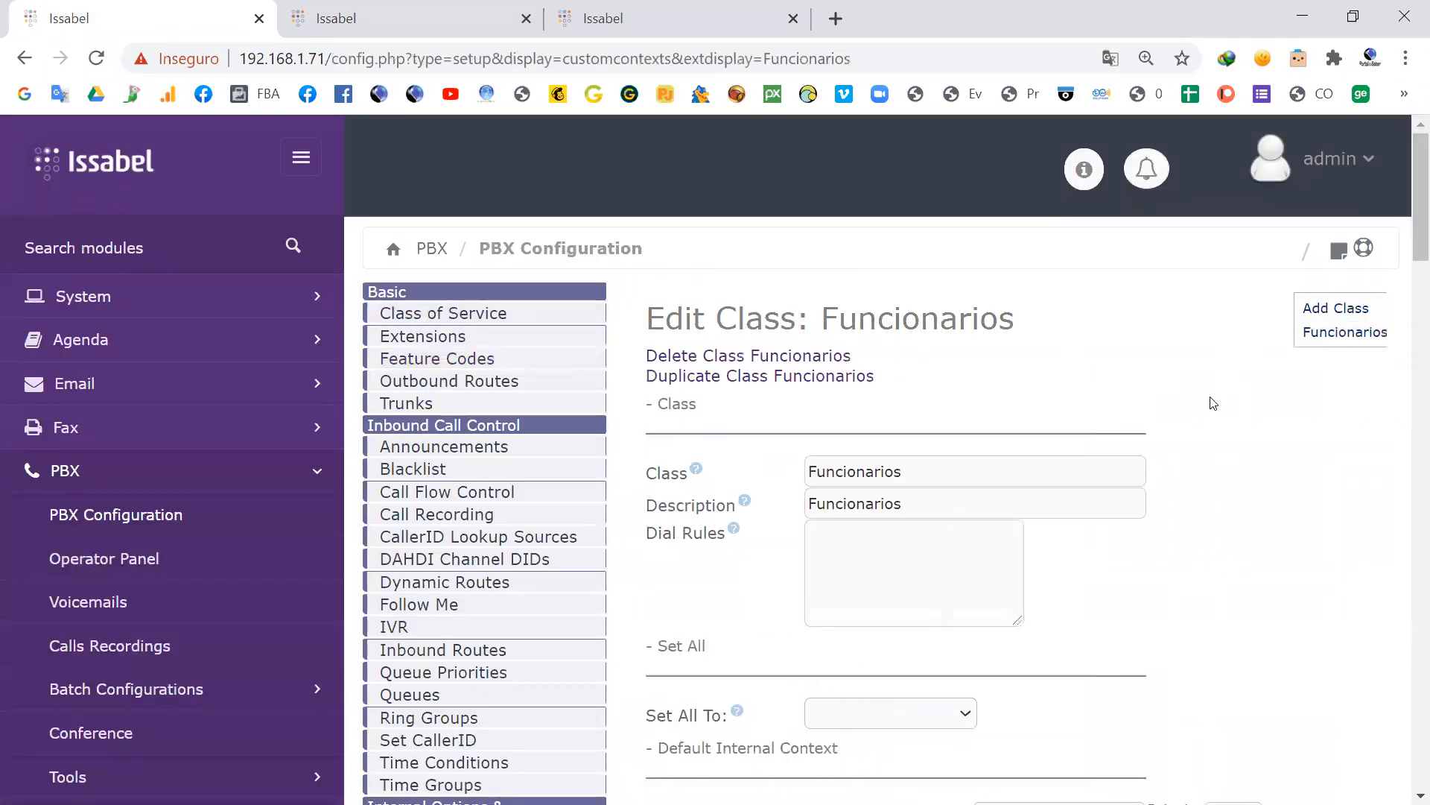
Step: Examine the Funcionarios class's first permissions, highlighting Call Parking and the internal dialplan entries down to Follow Me
scroll(1140, 354, "down", 3)
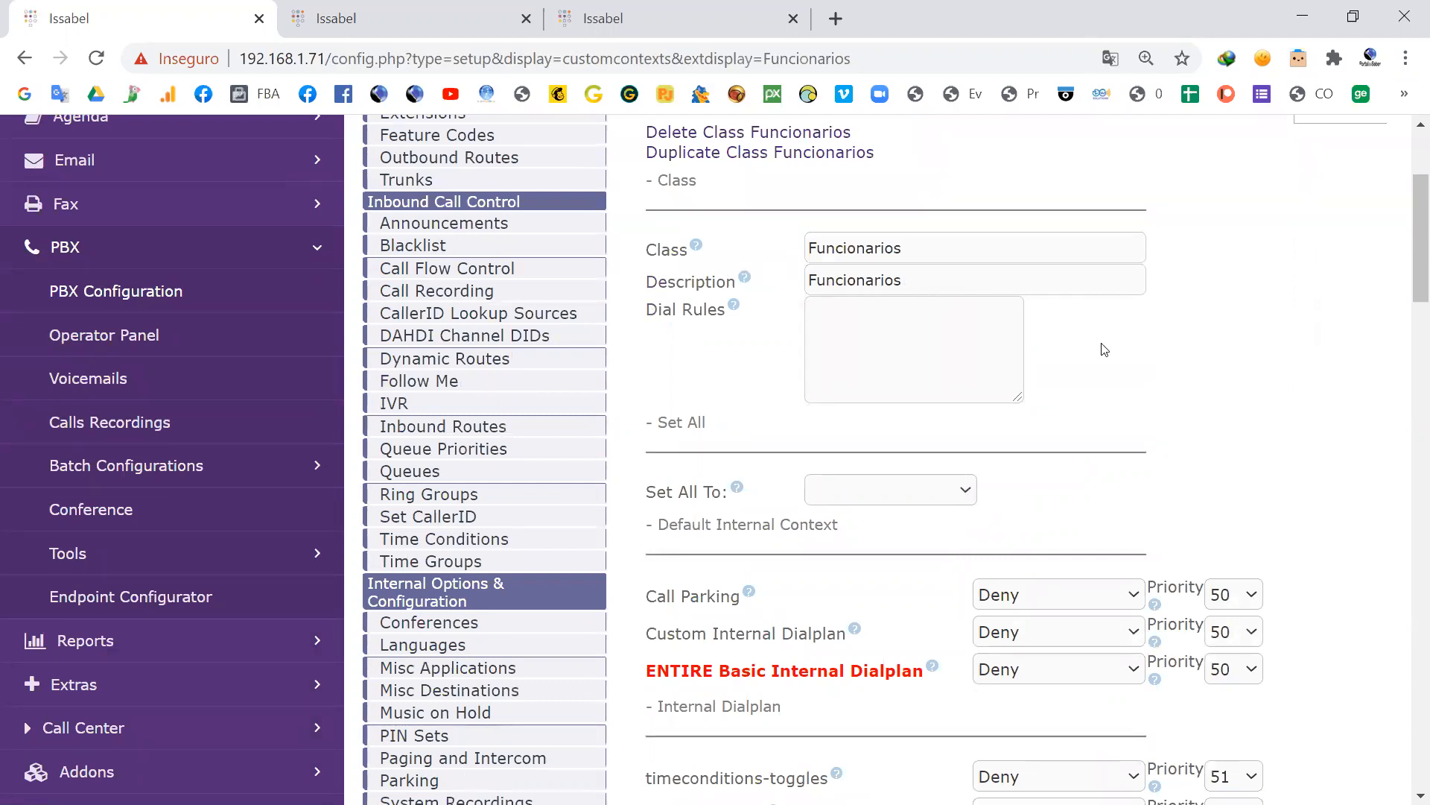
scroll(1104, 349, "down", 1)
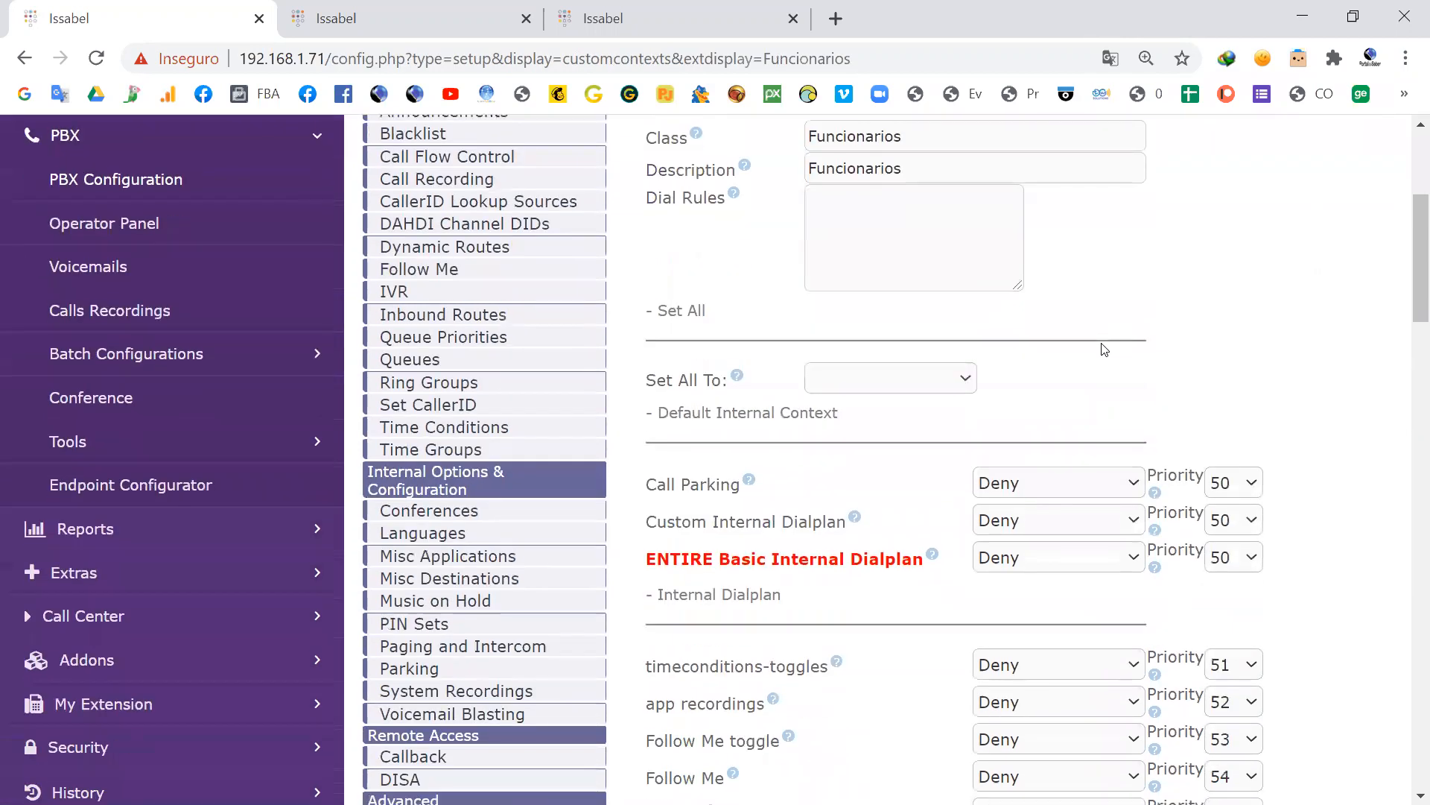
scroll(1115, 335, "down", 1)
scroll(1116, 337, "down", 1)
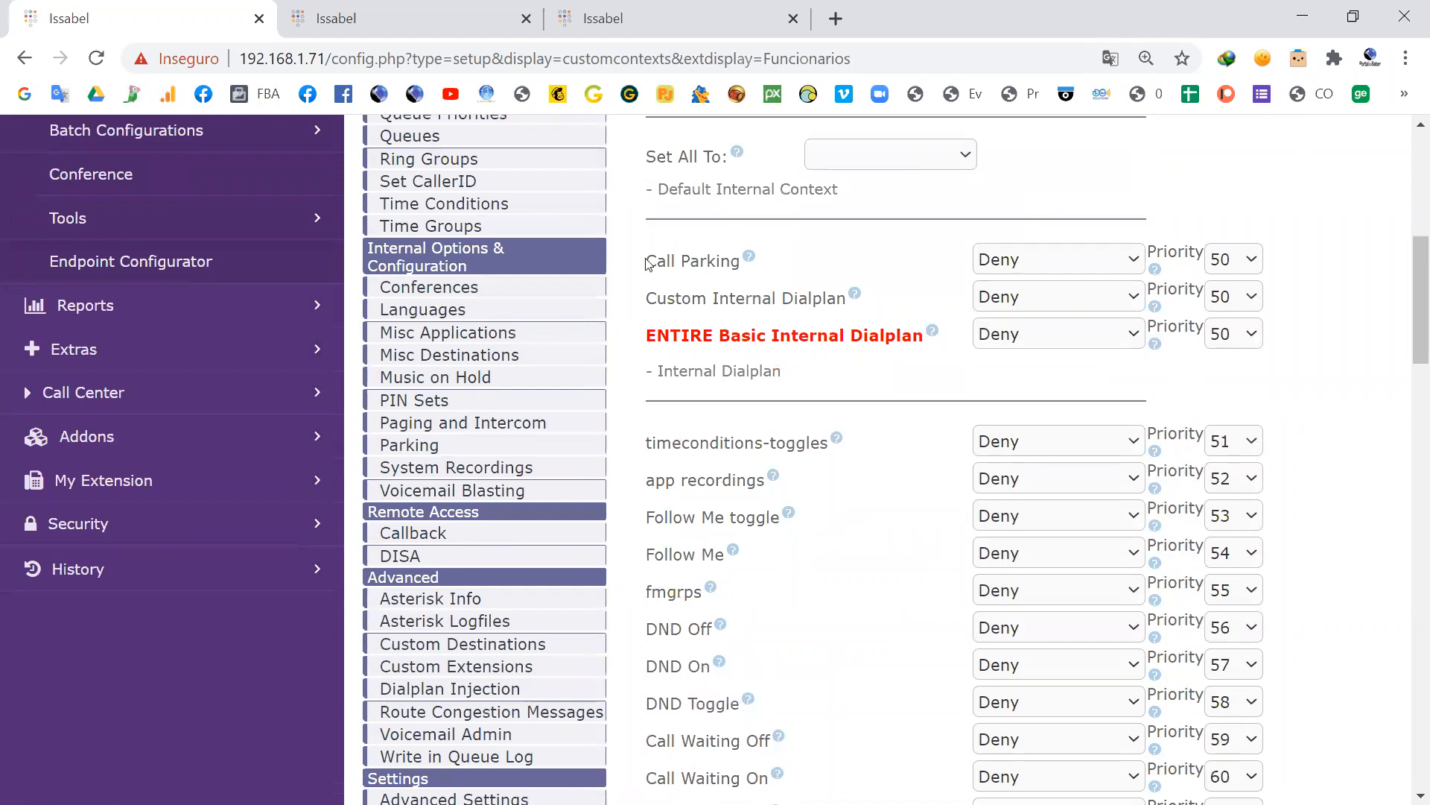
left_click_drag(657, 261, 721, 263)
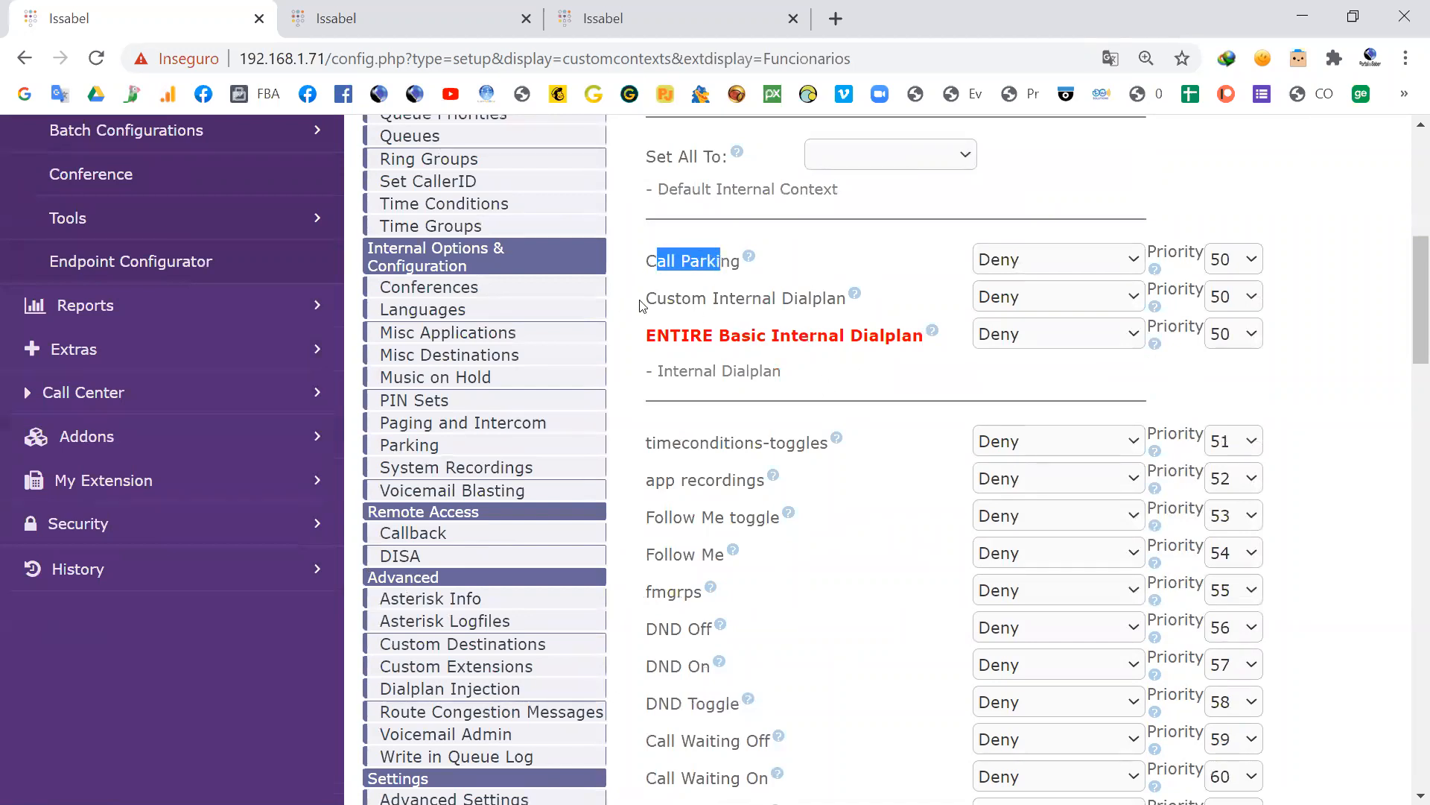
scroll(850, 365, "down", 2)
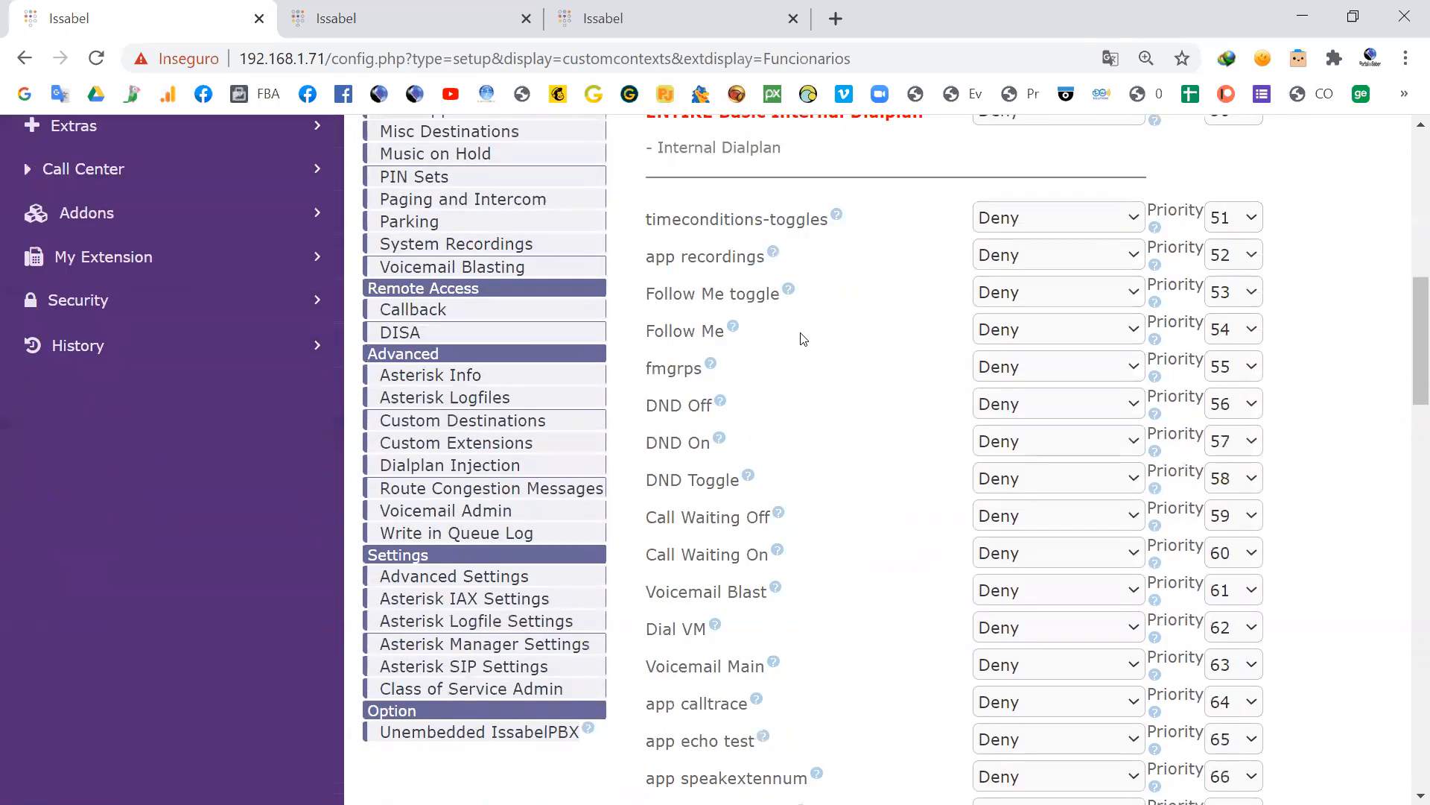
left_click_drag(696, 325, 669, 403)
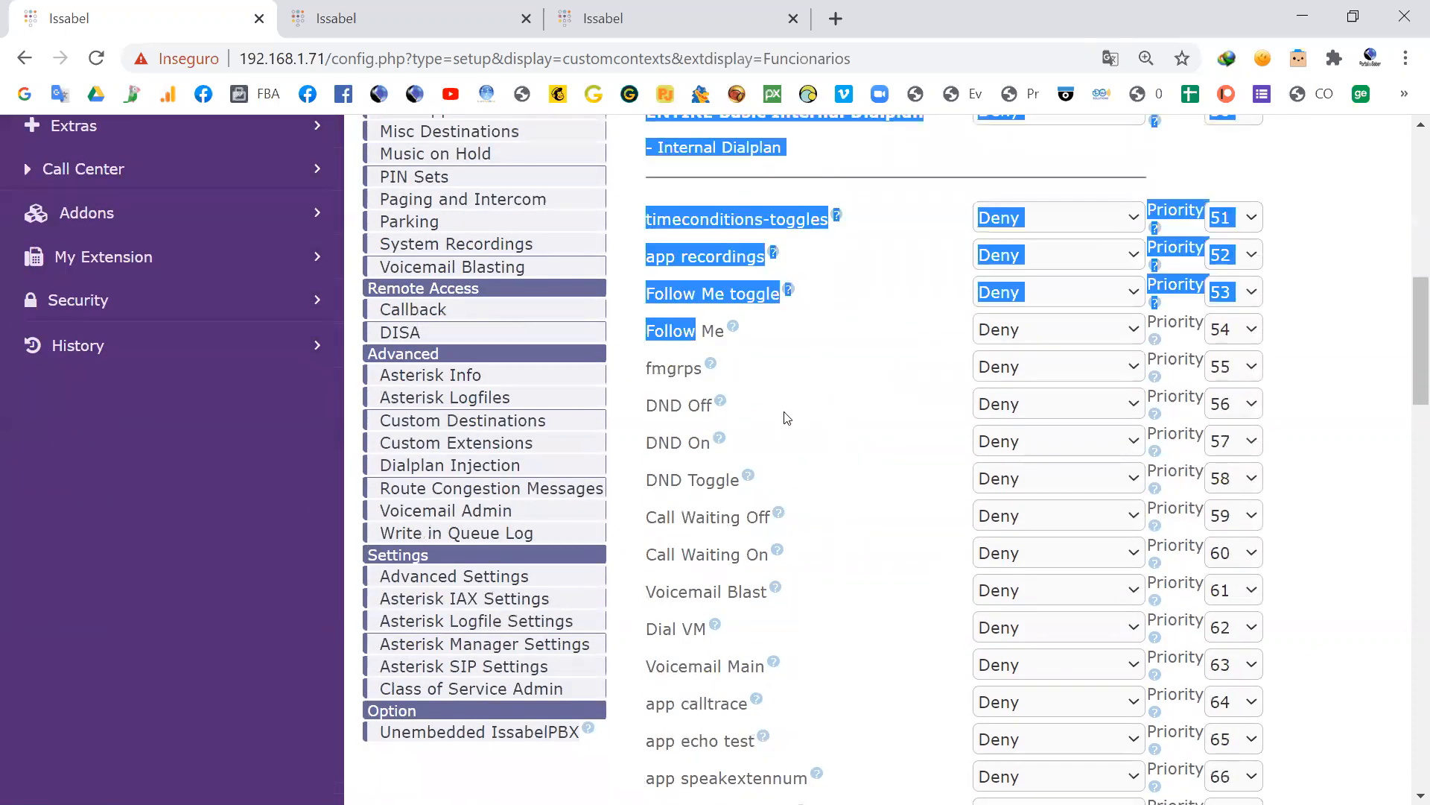
left_click(837, 423)
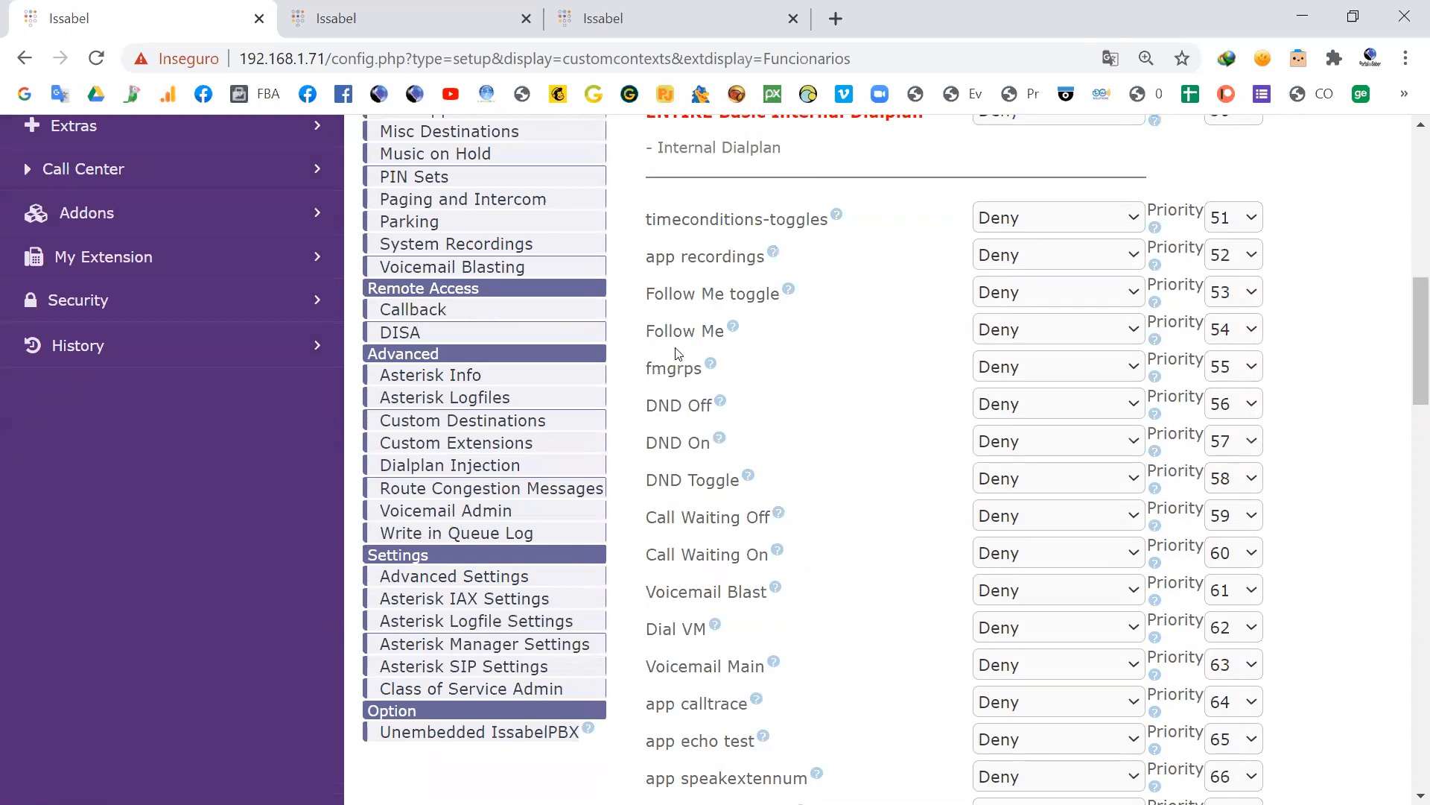
Step: View the access choices offered for the Dial VM permission and close the list without choosing one
scroll(683, 436, "down", 5)
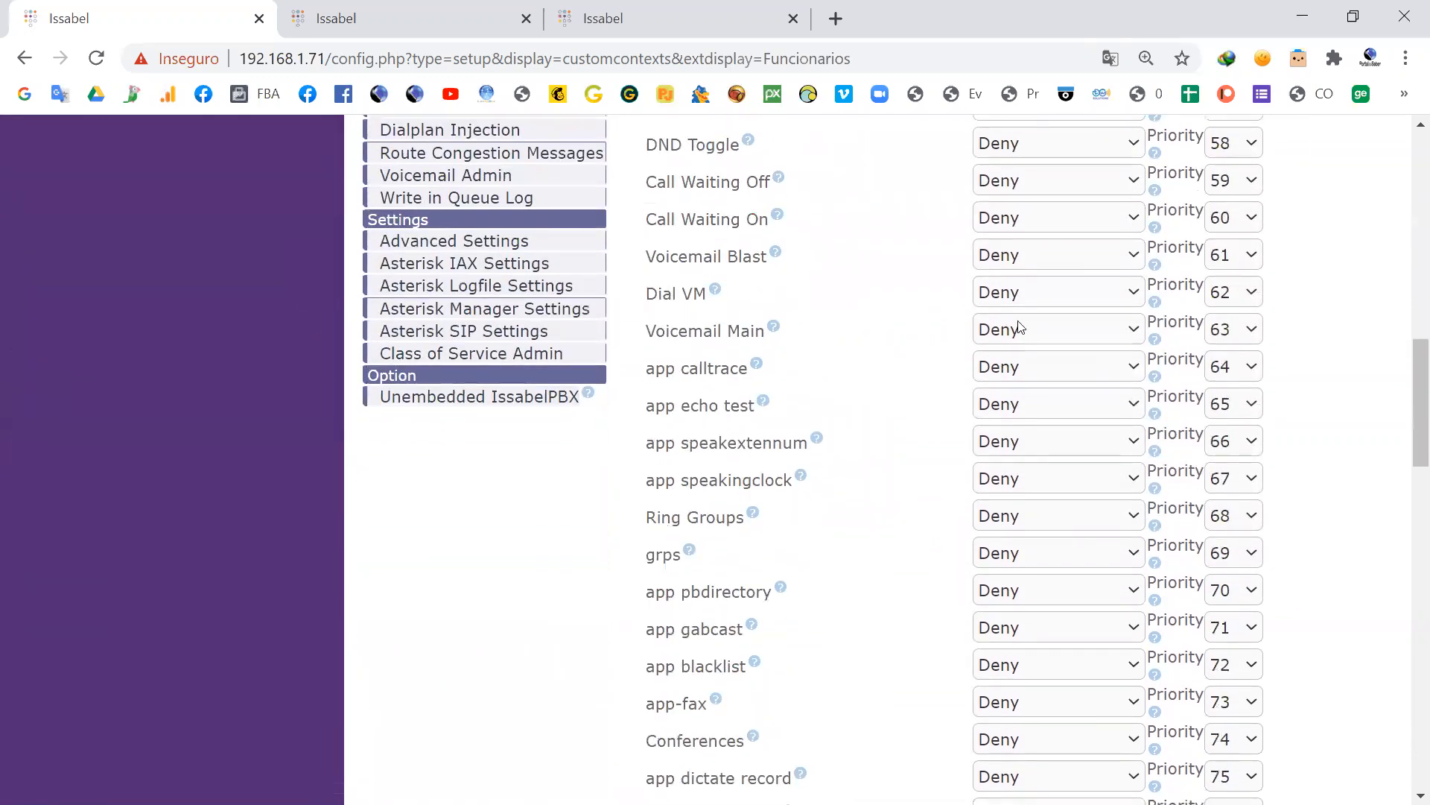
left_click(1133, 295)
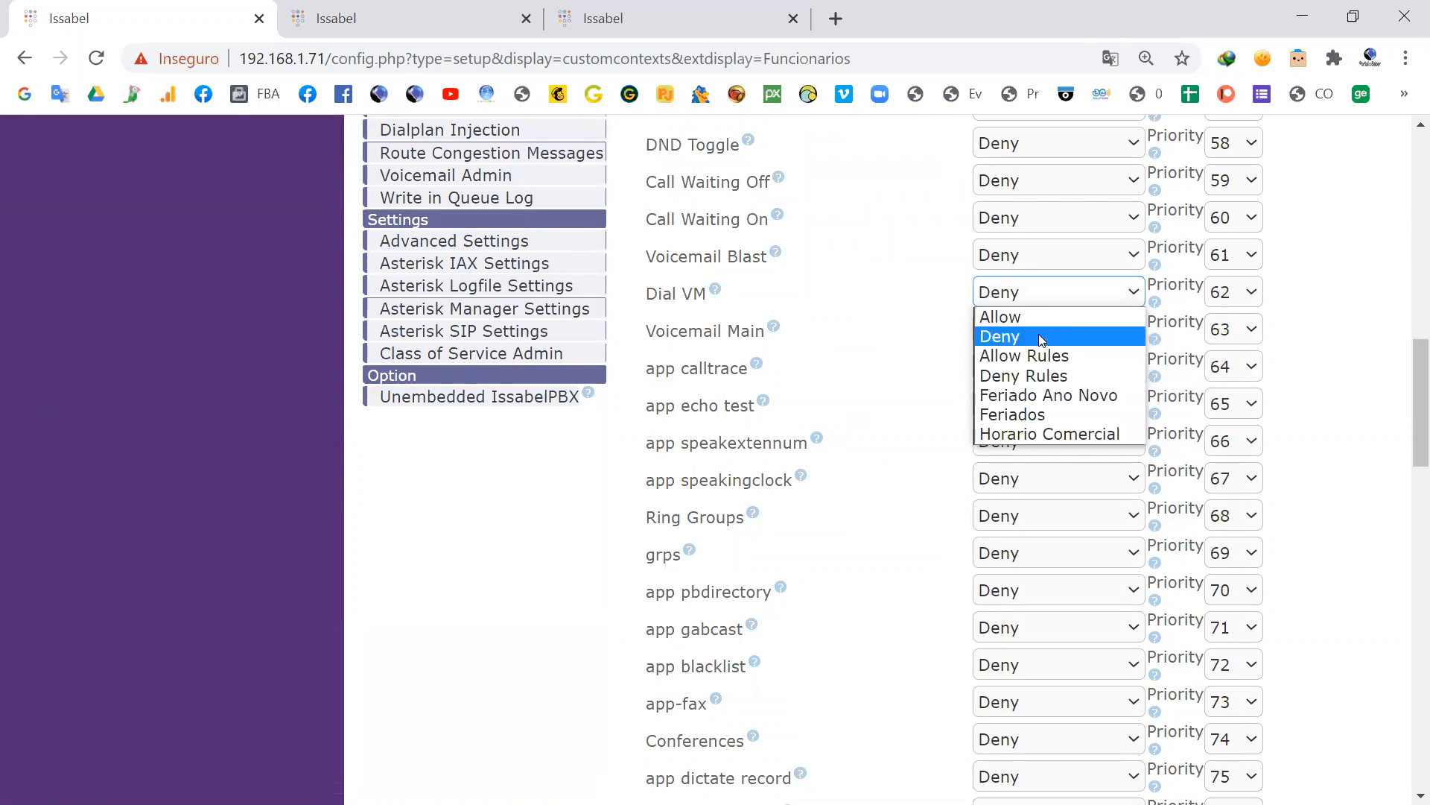
left_click(853, 290)
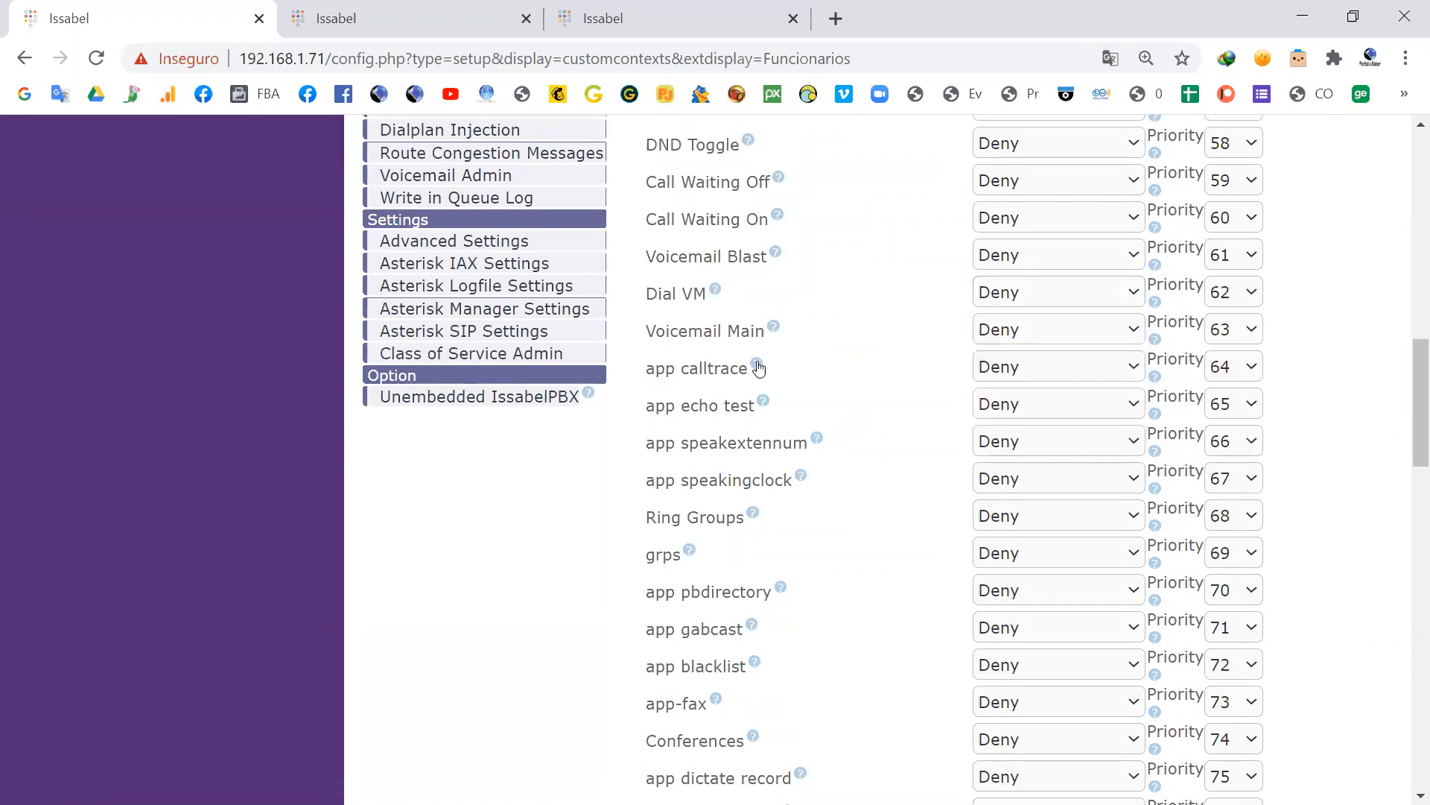
Step: Examine the class's remaining permissions, including app chanspy, the outbound routes and the failover destinations
scroll(737, 313, "down", 3)
scroll(718, 336, "down", 3)
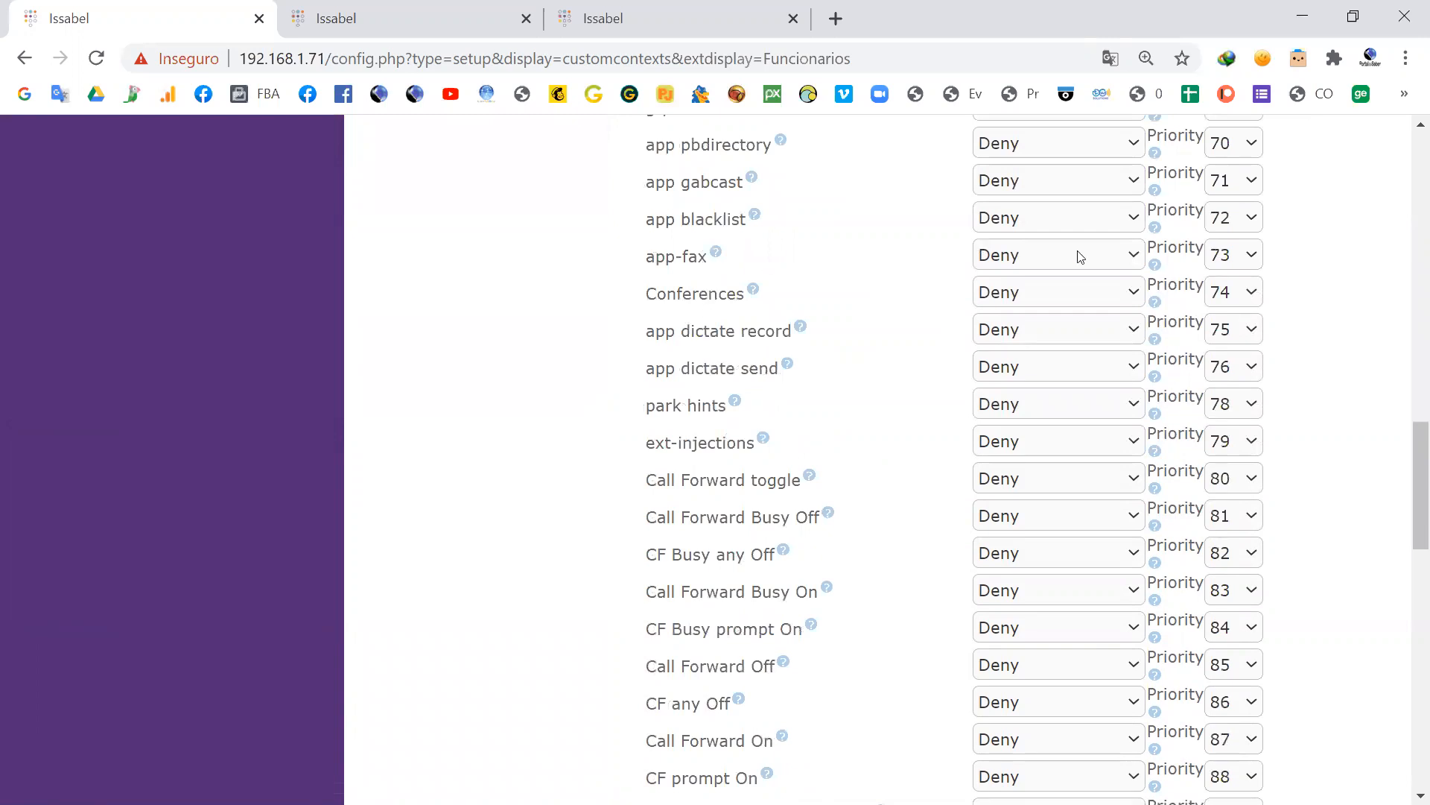
scroll(789, 313, "down", 10)
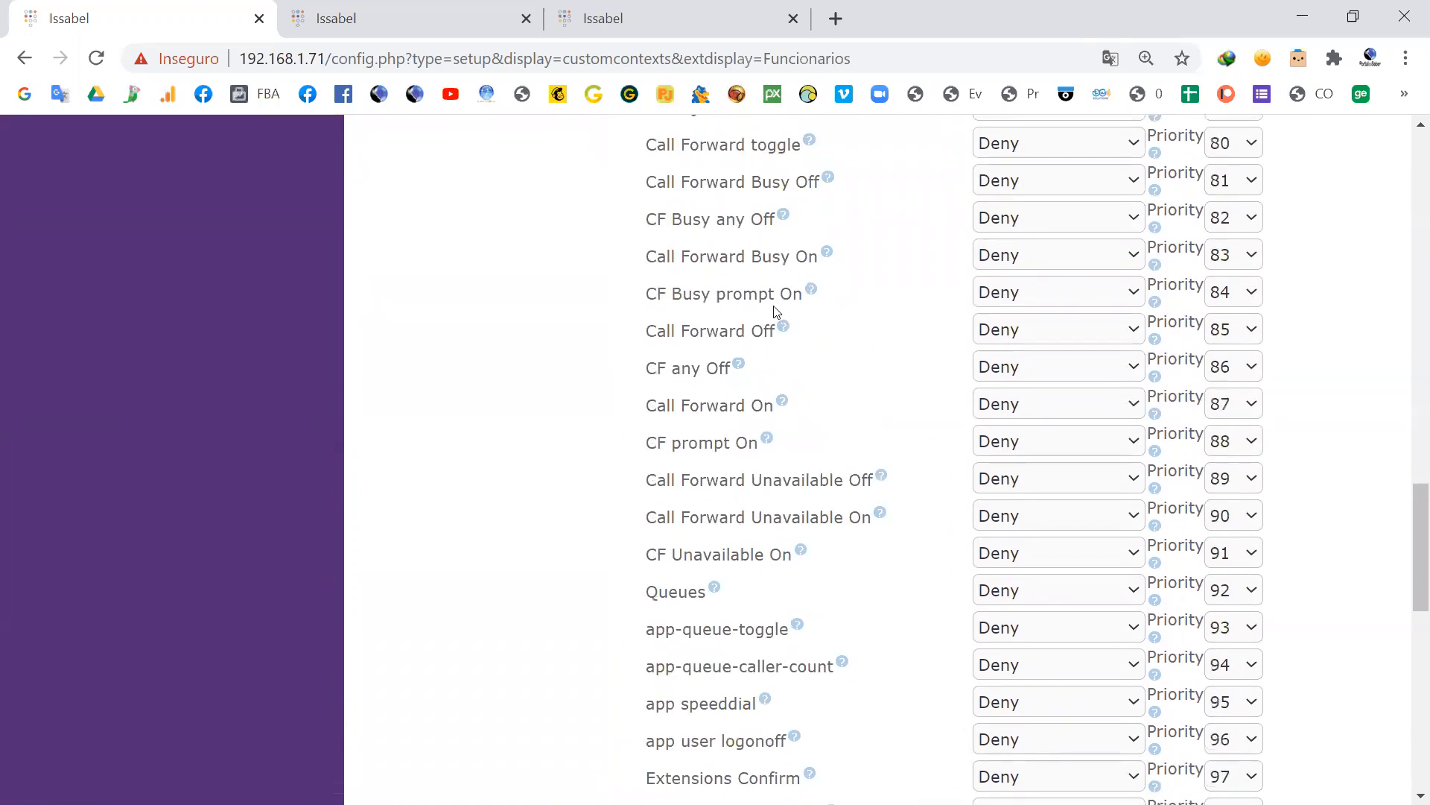
scroll(774, 313, "down", 2)
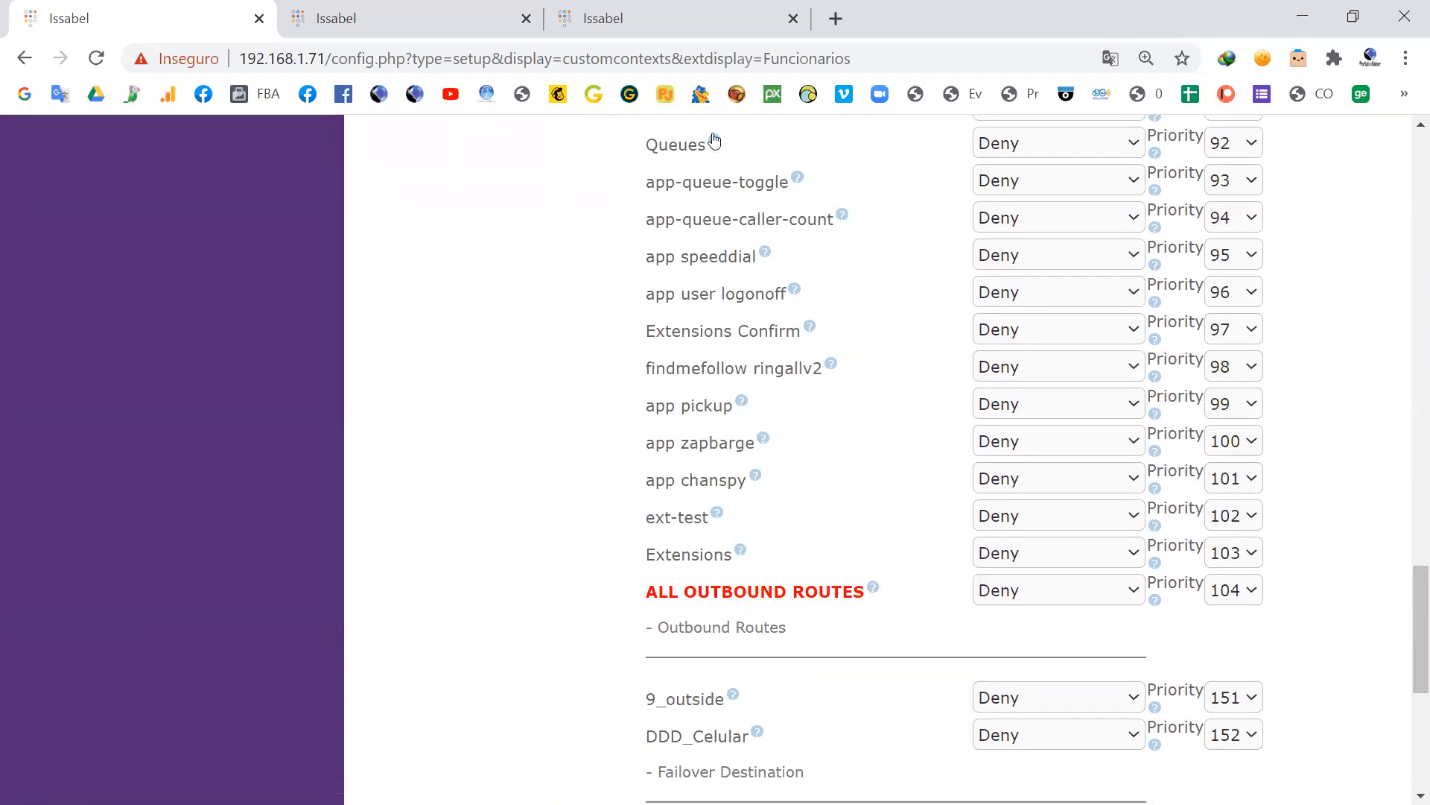
scroll(719, 387, "down", 2)
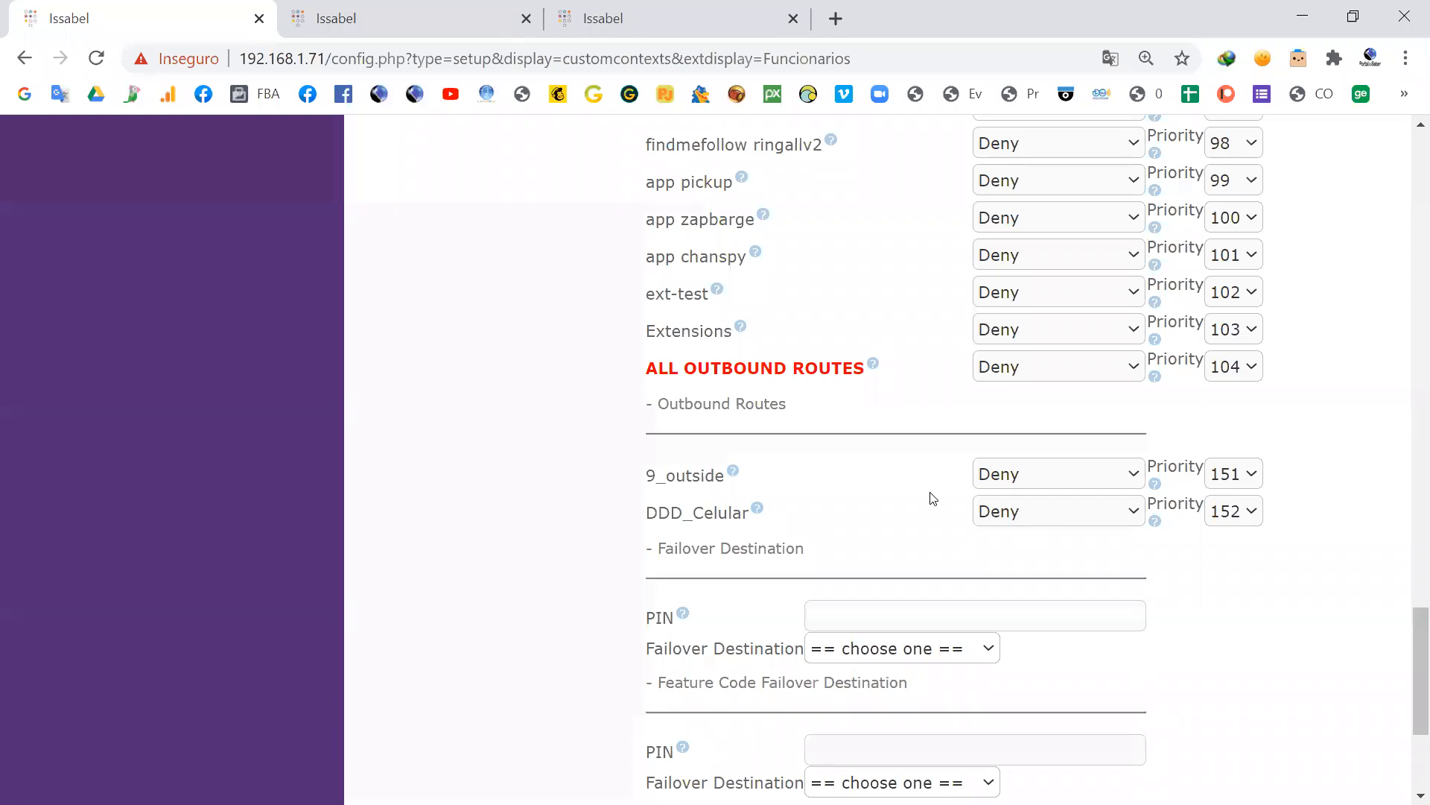
scroll(930, 499, "down", 3)
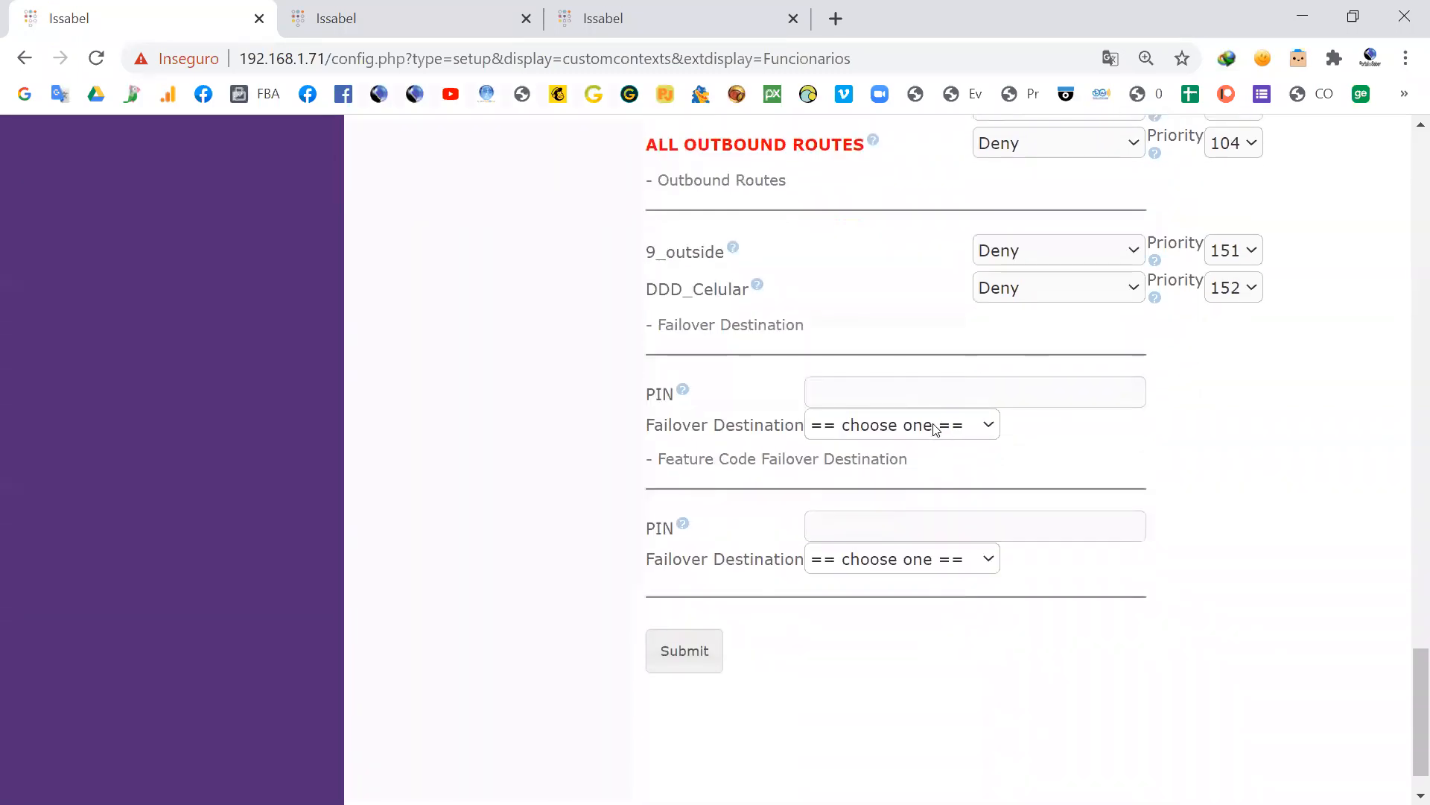
scroll(1010, 342, "up", 10)
scroll(1010, 343, "up", 20)
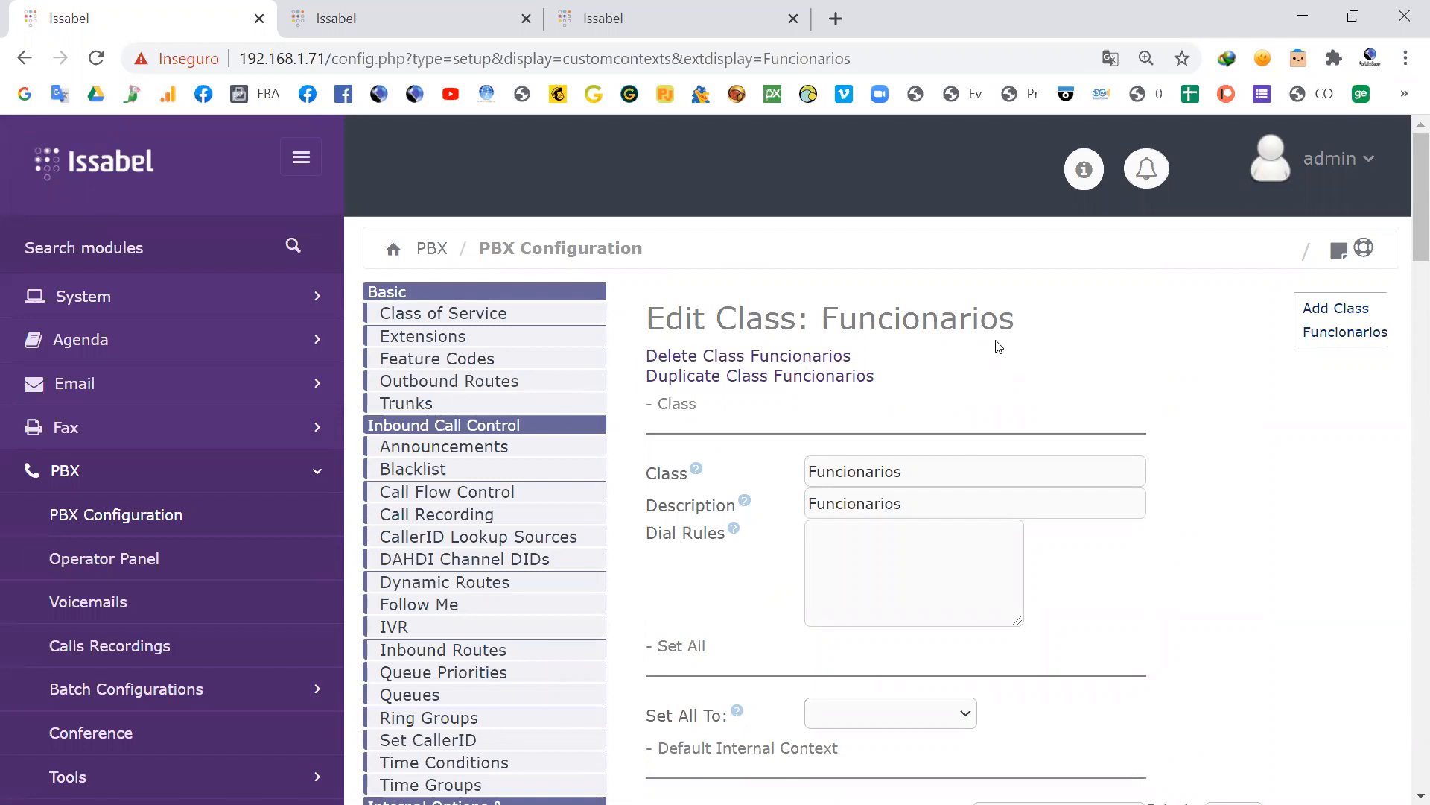
Step: Set all permissions of the Funcionarios class to Allow at once
scroll(998, 347, "down", 3)
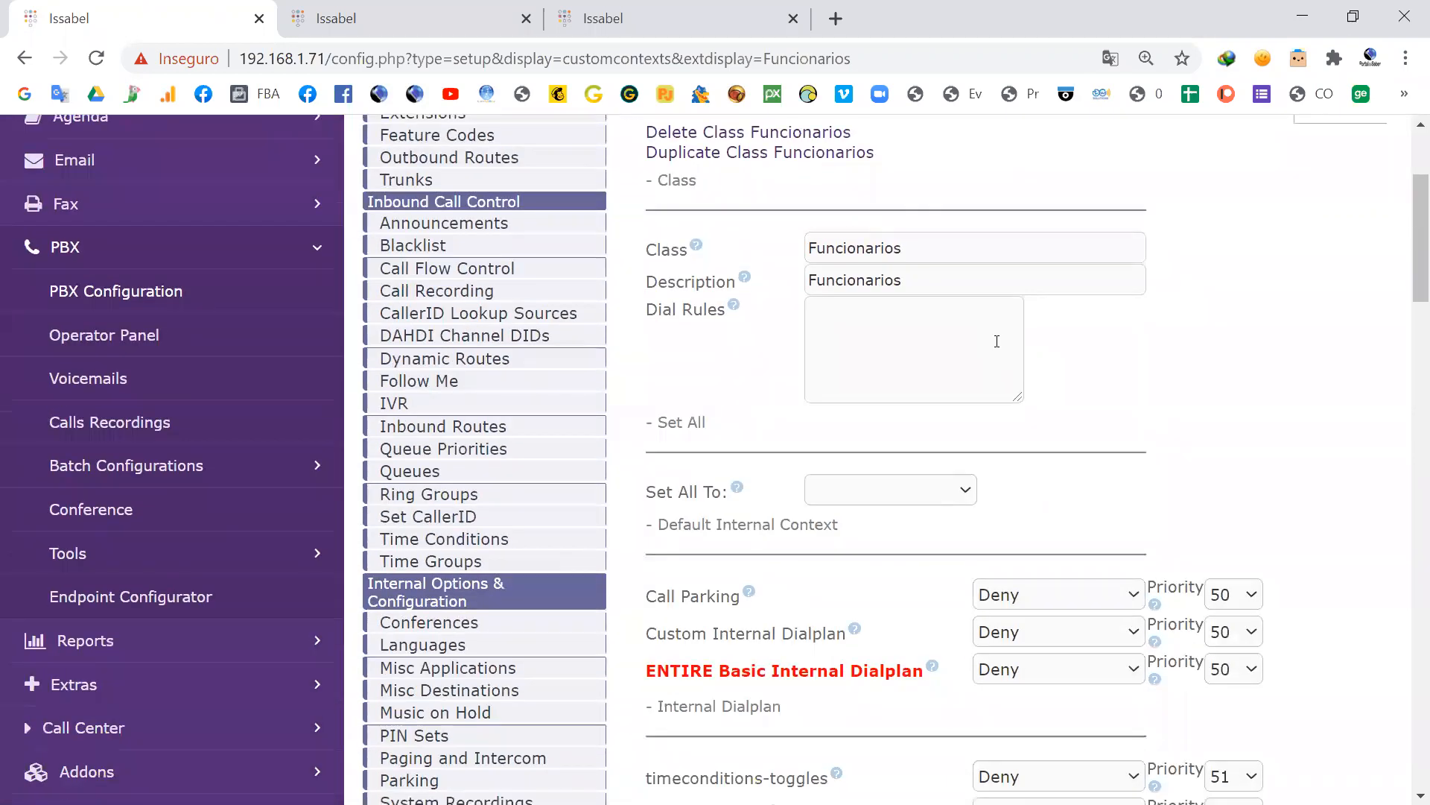
scroll(997, 341, "down", 2)
scroll(998, 346, "up", 2)
scroll(1013, 283, "down", 5)
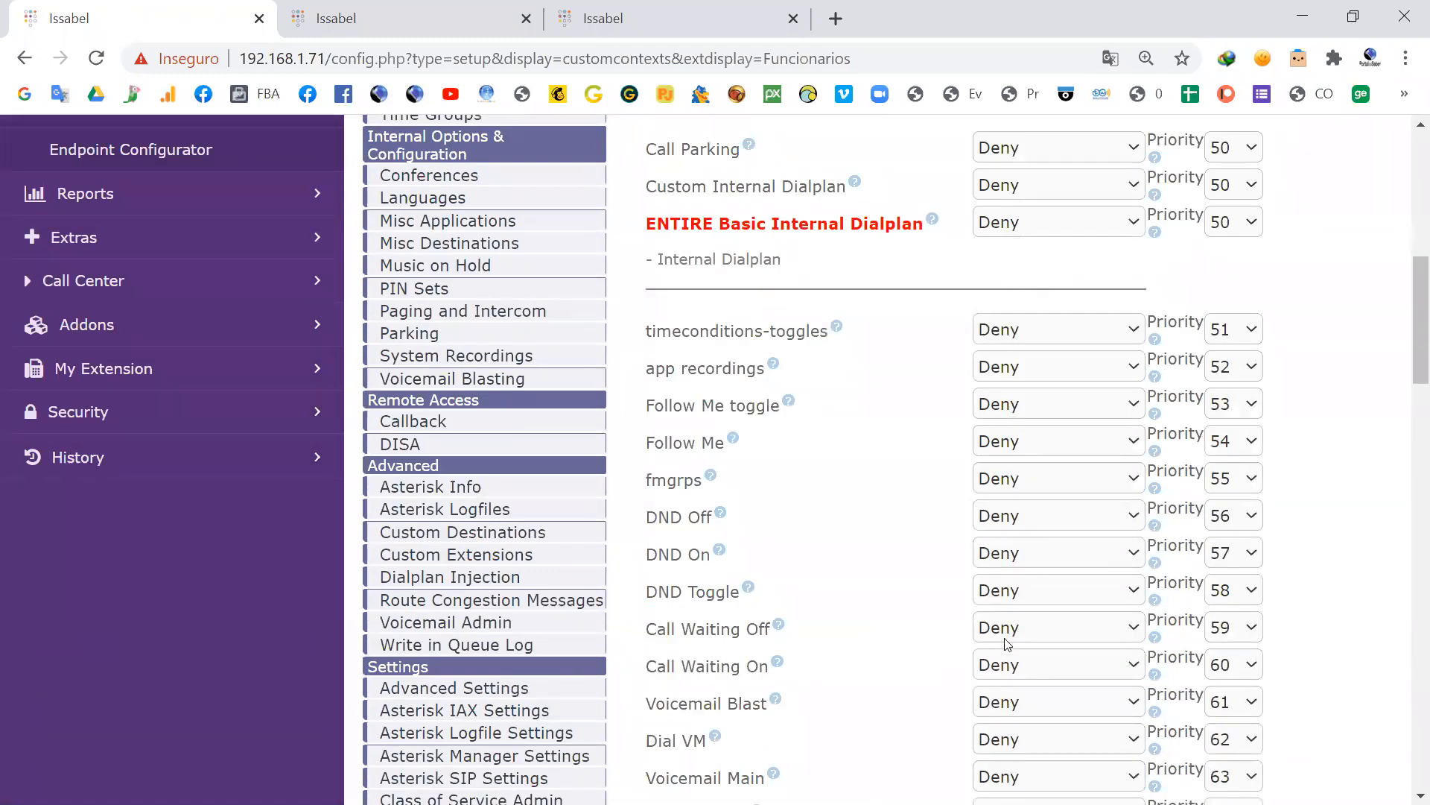
scroll(1007, 644, "up", 7)
scroll(685, 484, "down", 2)
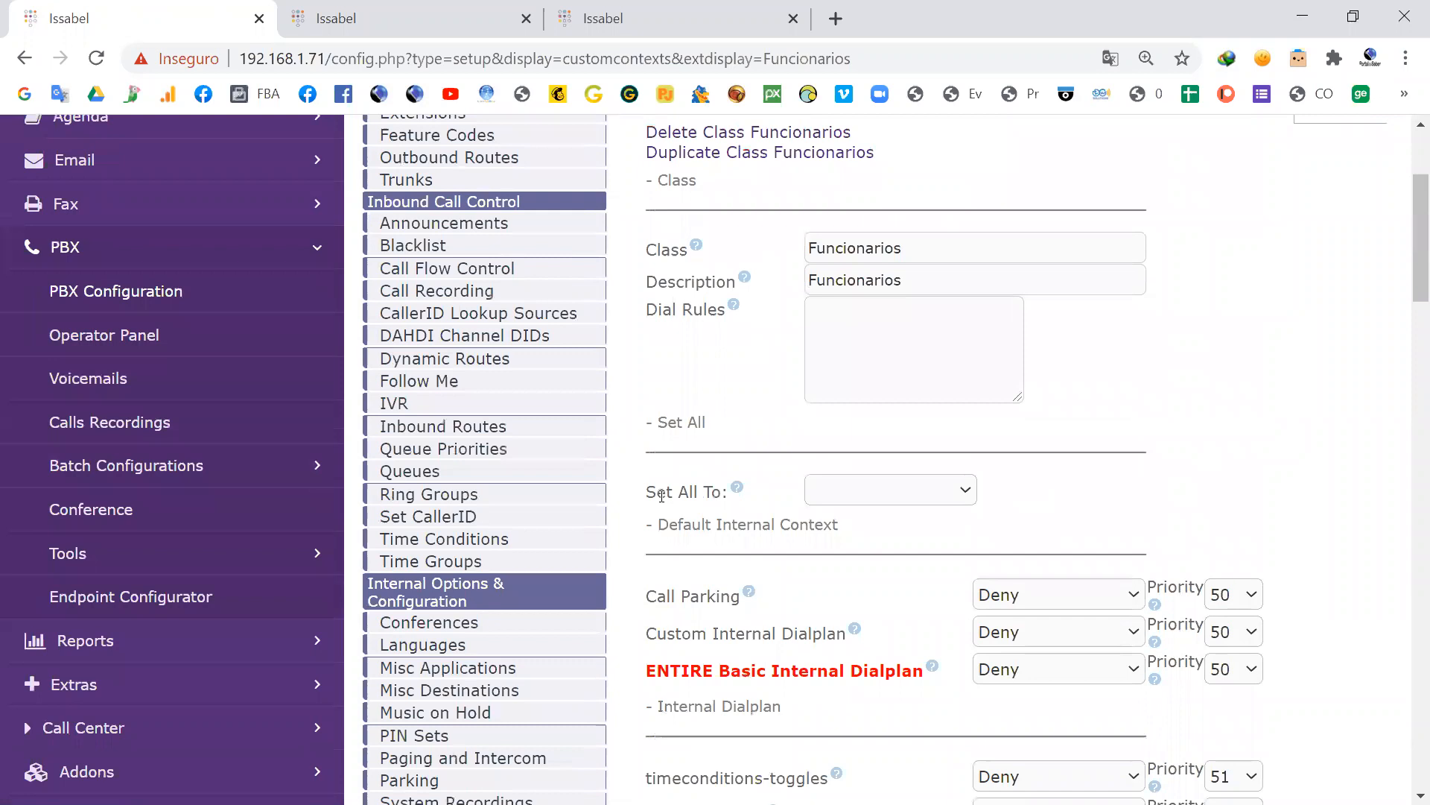
left_click_drag(660, 496, 724, 493)
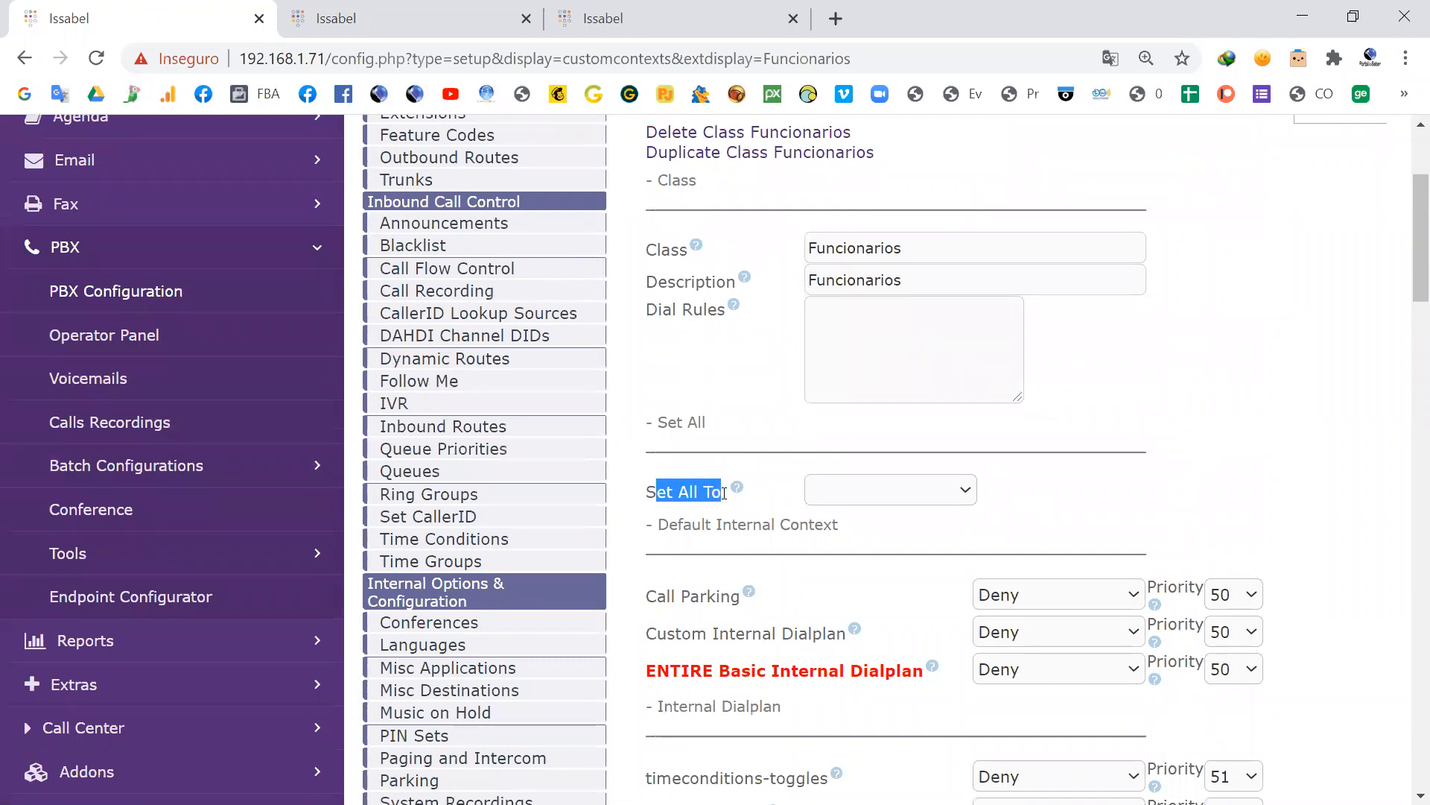
left_click(963, 492)
left_click(848, 535)
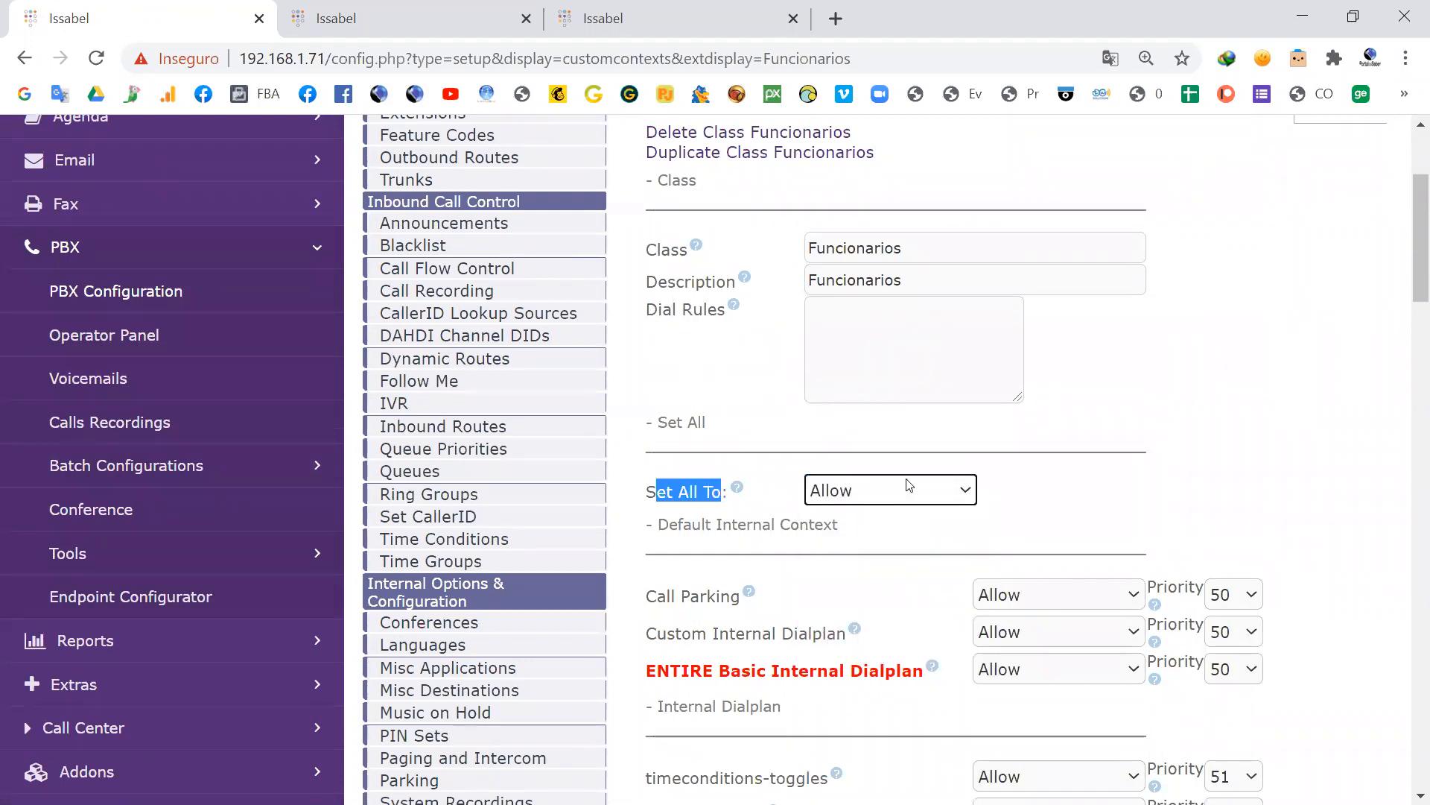
Step: Check the class's permissions through to the outbound routes, submit the Funcionarios class and apply the changes
scroll(1051, 425, "down", 7)
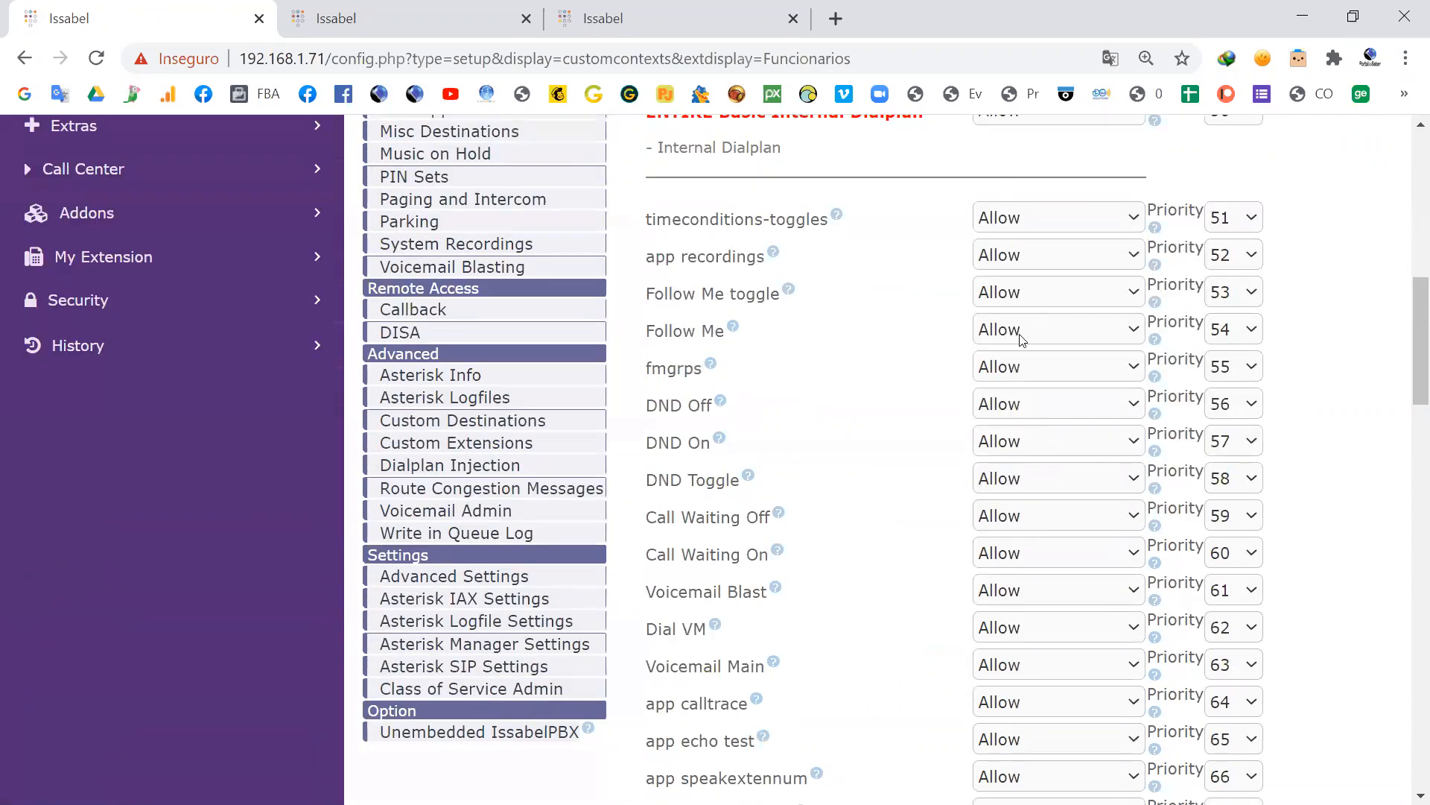
scroll(1003, 553, "down", 4)
scroll(1003, 570, "down", 10)
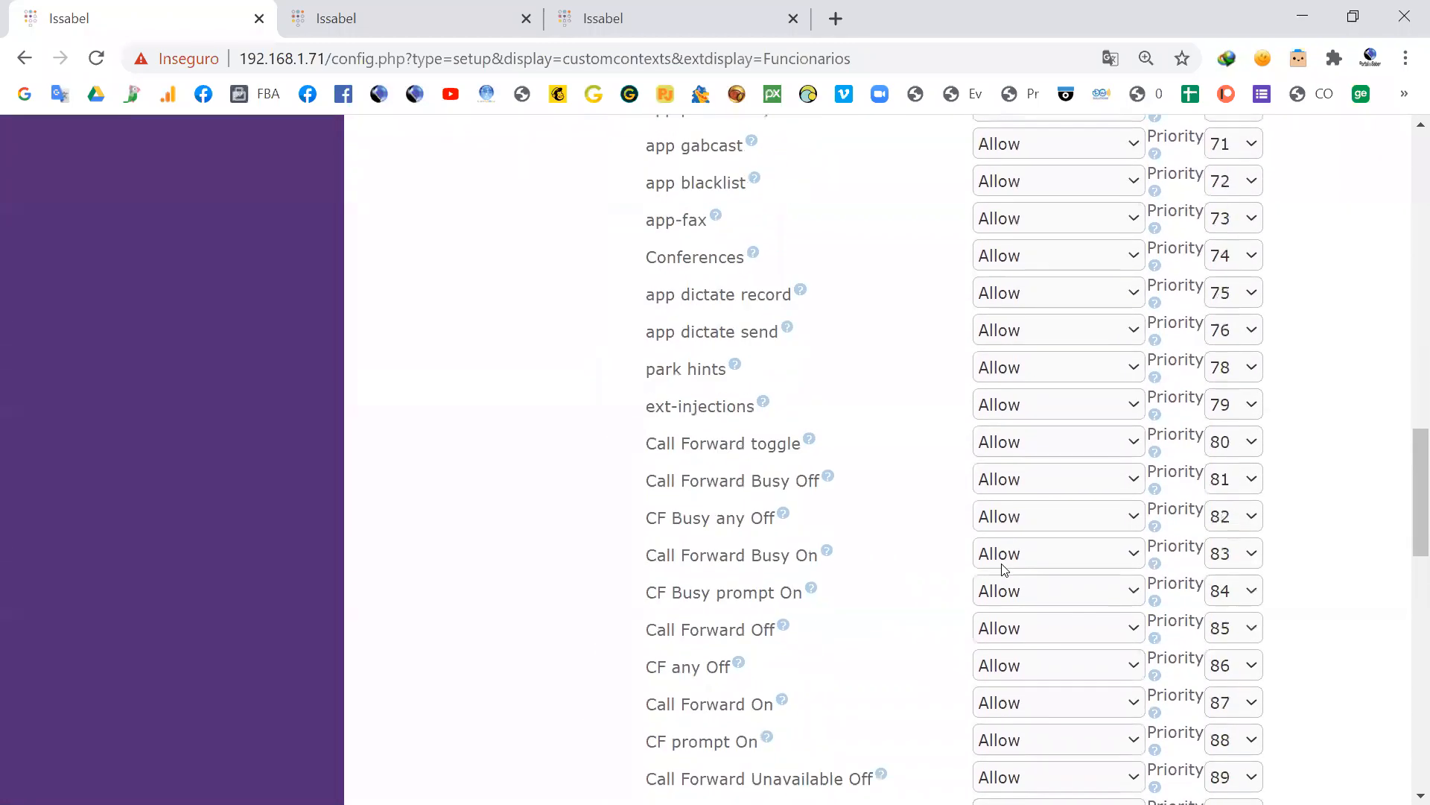
scroll(1003, 569, "down", 7)
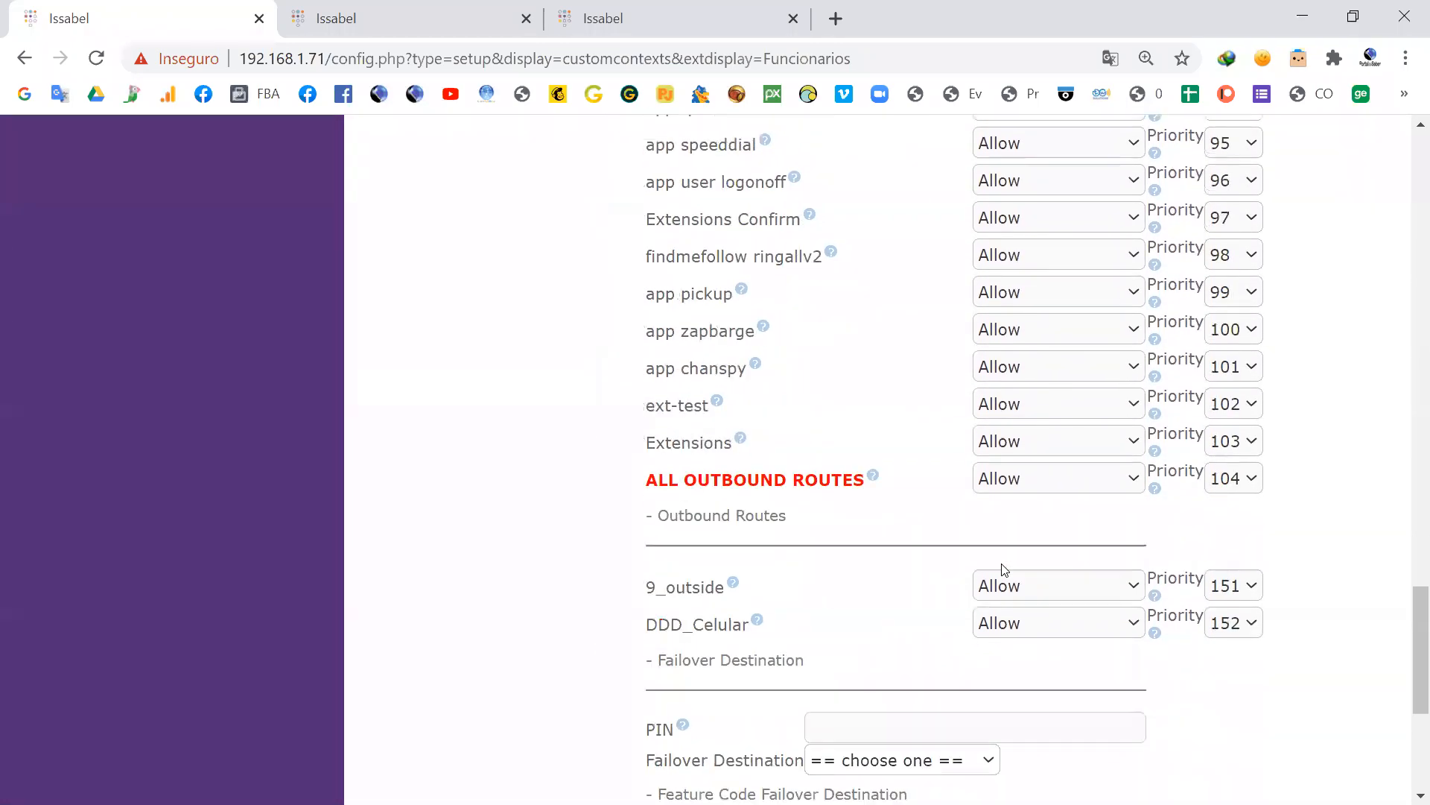
scroll(1005, 549, "down", 3)
scroll(1005, 550, "down", 3)
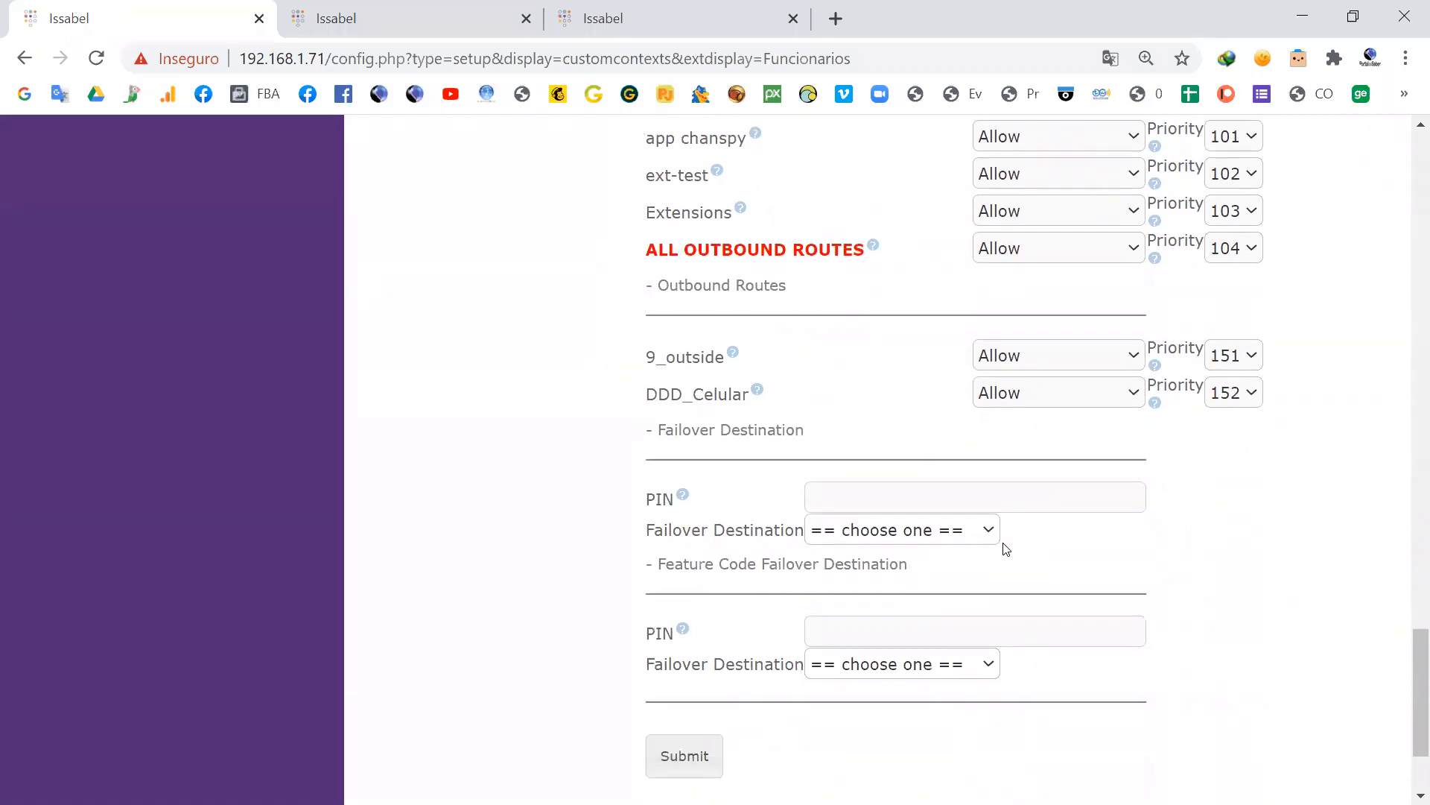
left_click(685, 594)
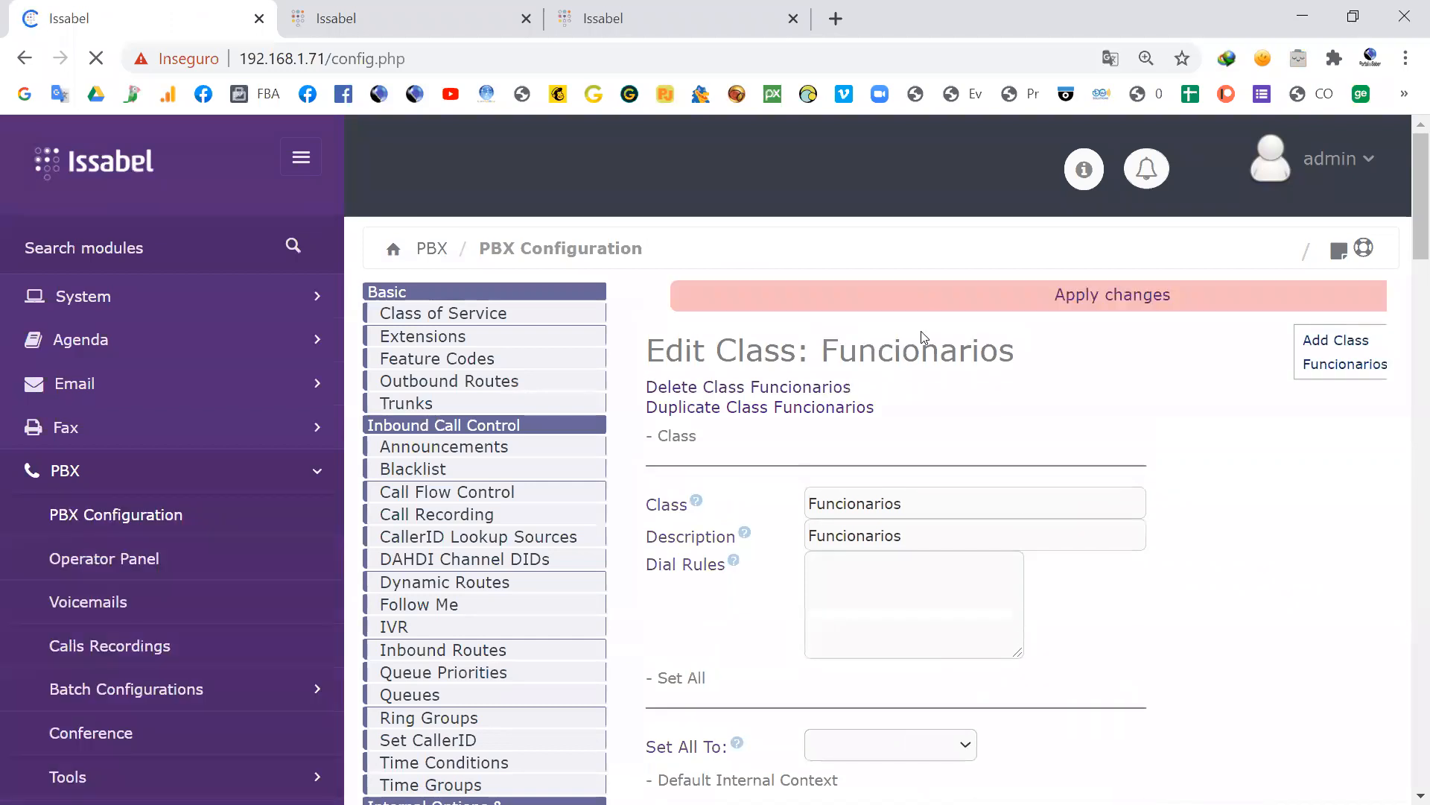
left_click(1079, 295)
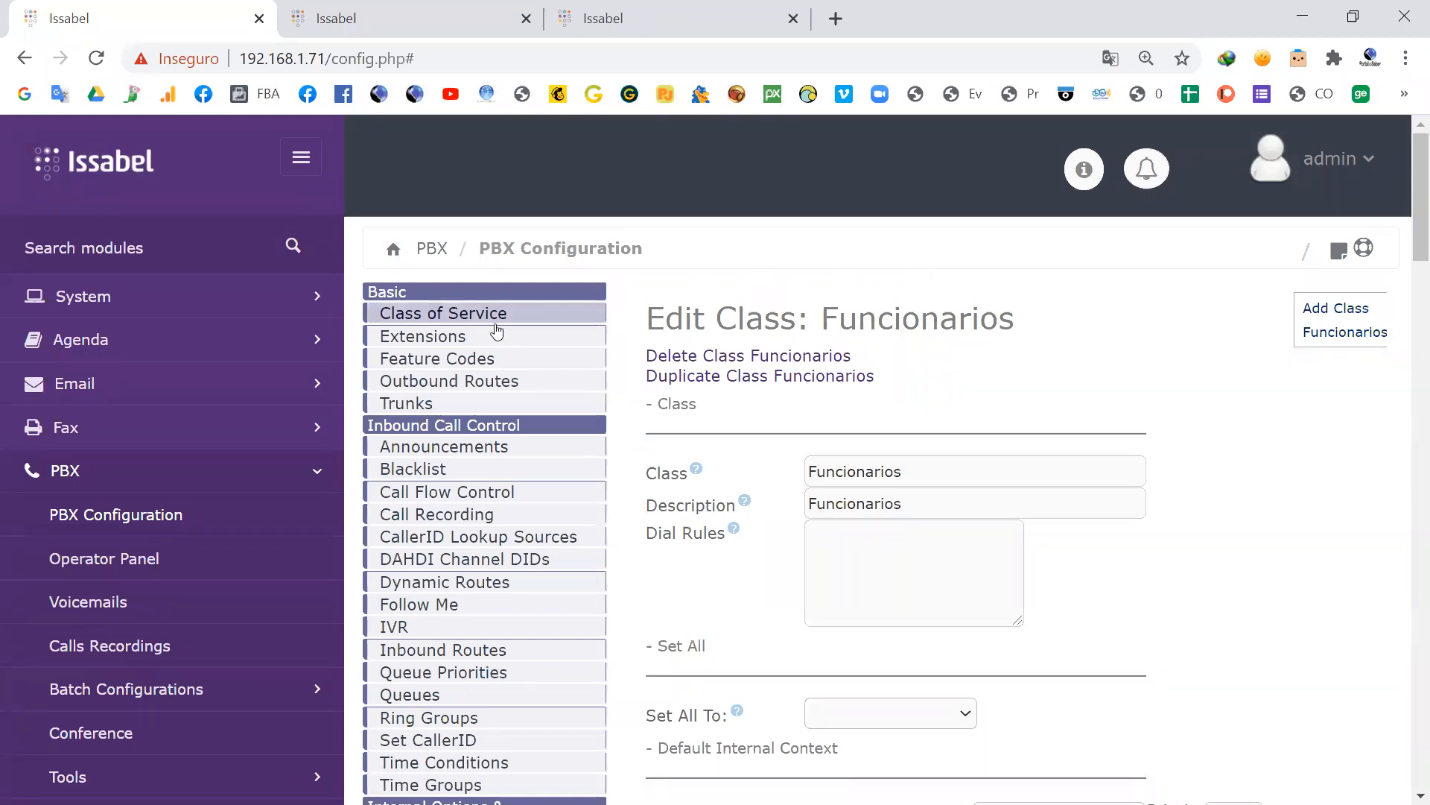
Step: Open the settings of extension 1000 and locate its Class of Service option among the device options
left_click(430, 337)
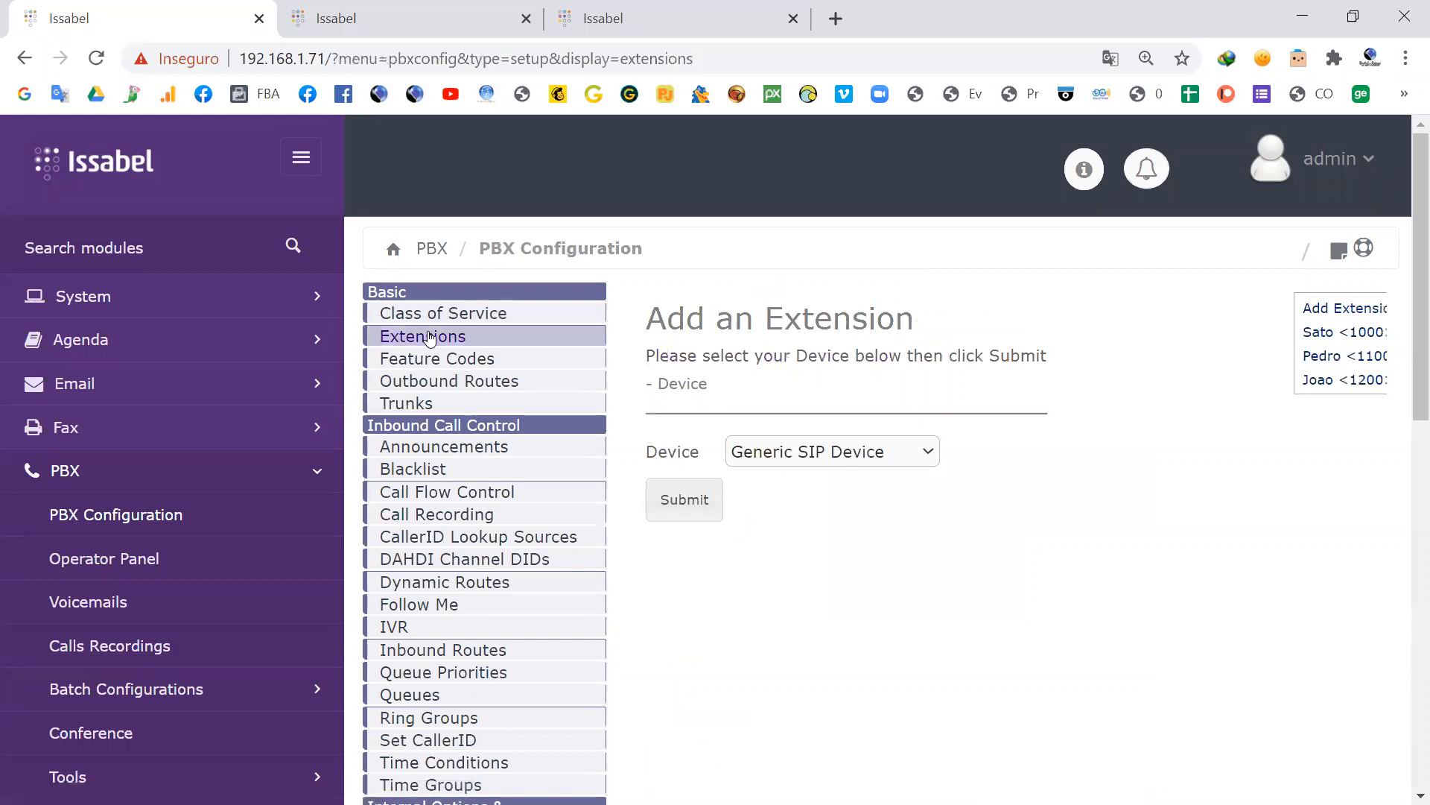
left_click(1311, 333)
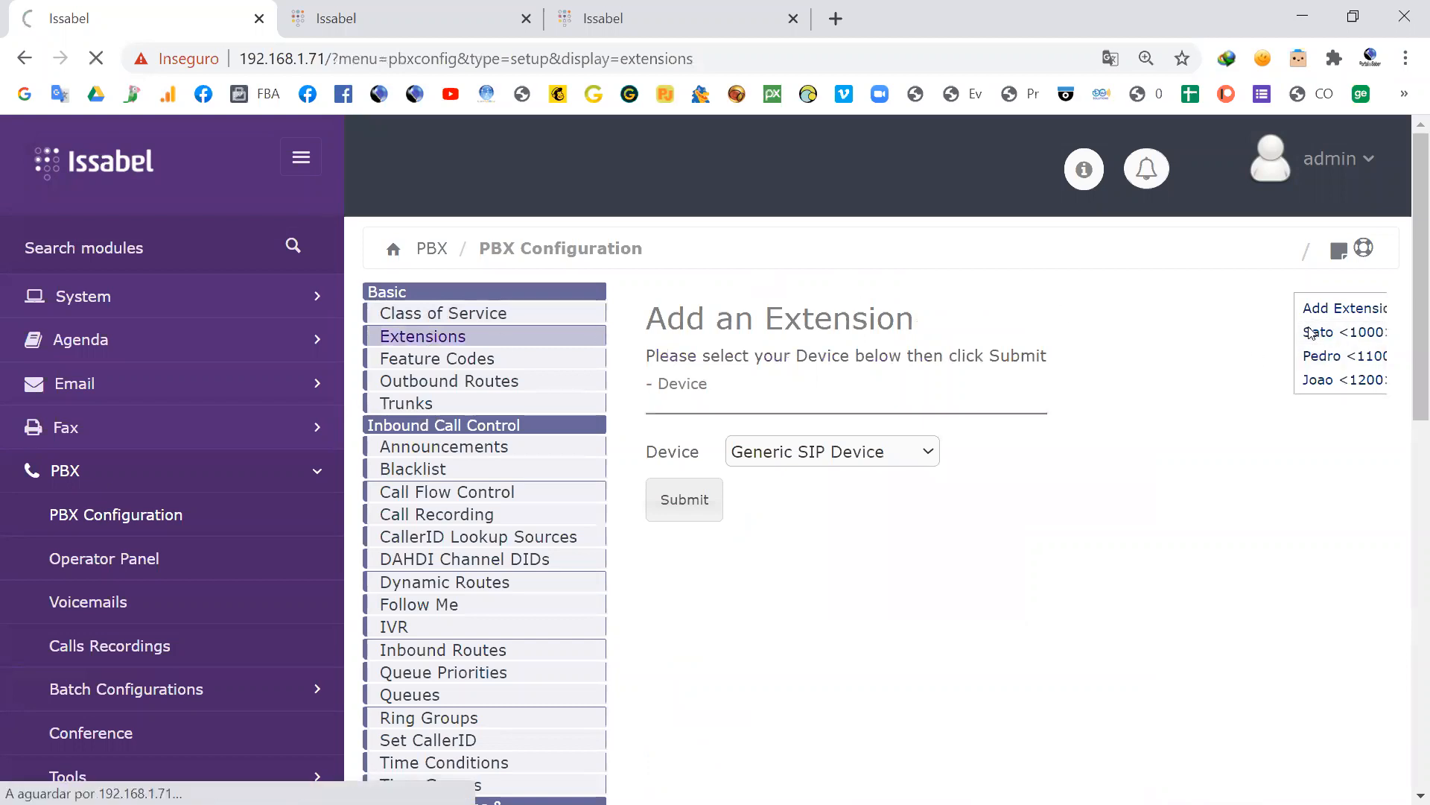
scroll(944, 265, "down", 3)
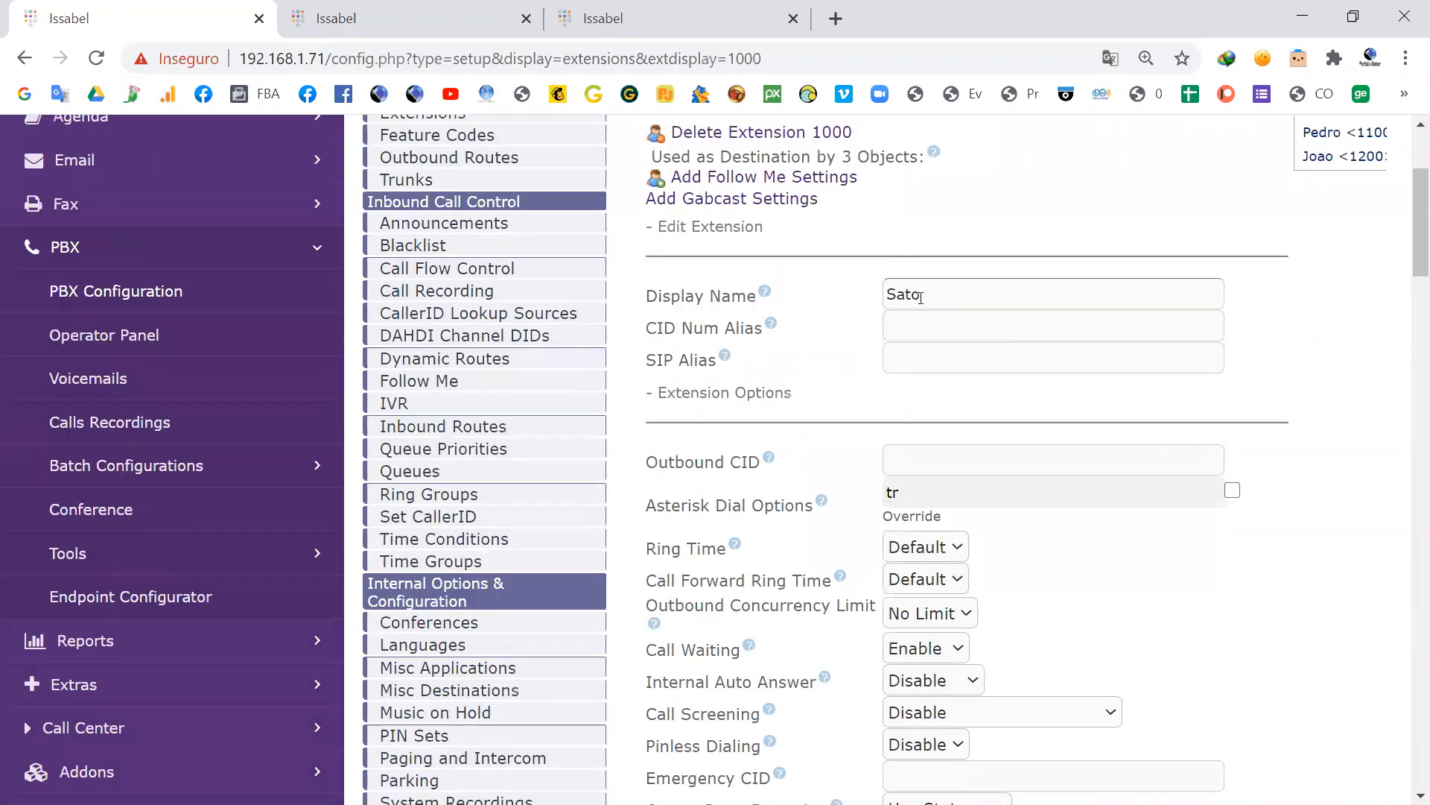
scroll(950, 302, "down", 15)
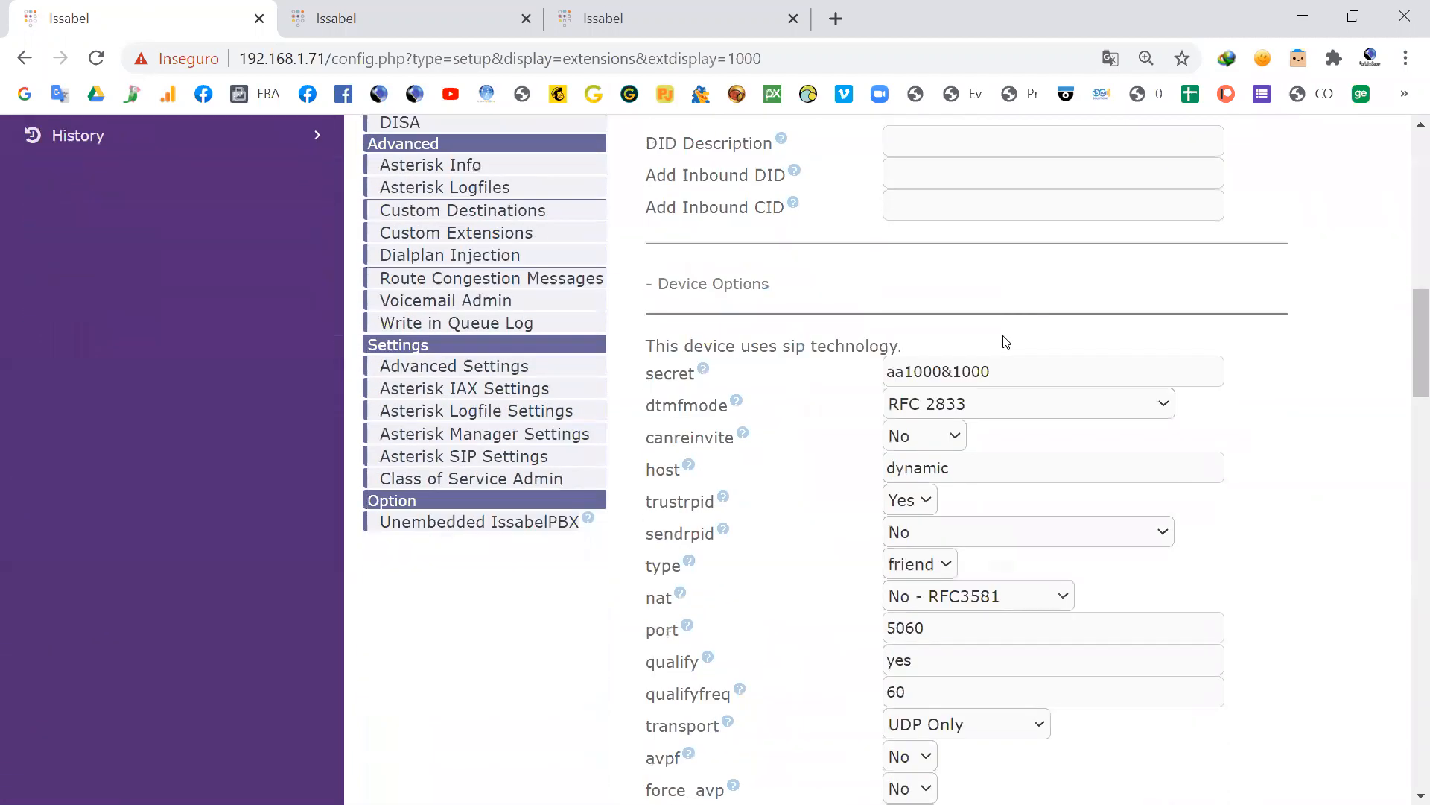
scroll(1007, 340, "down", 6)
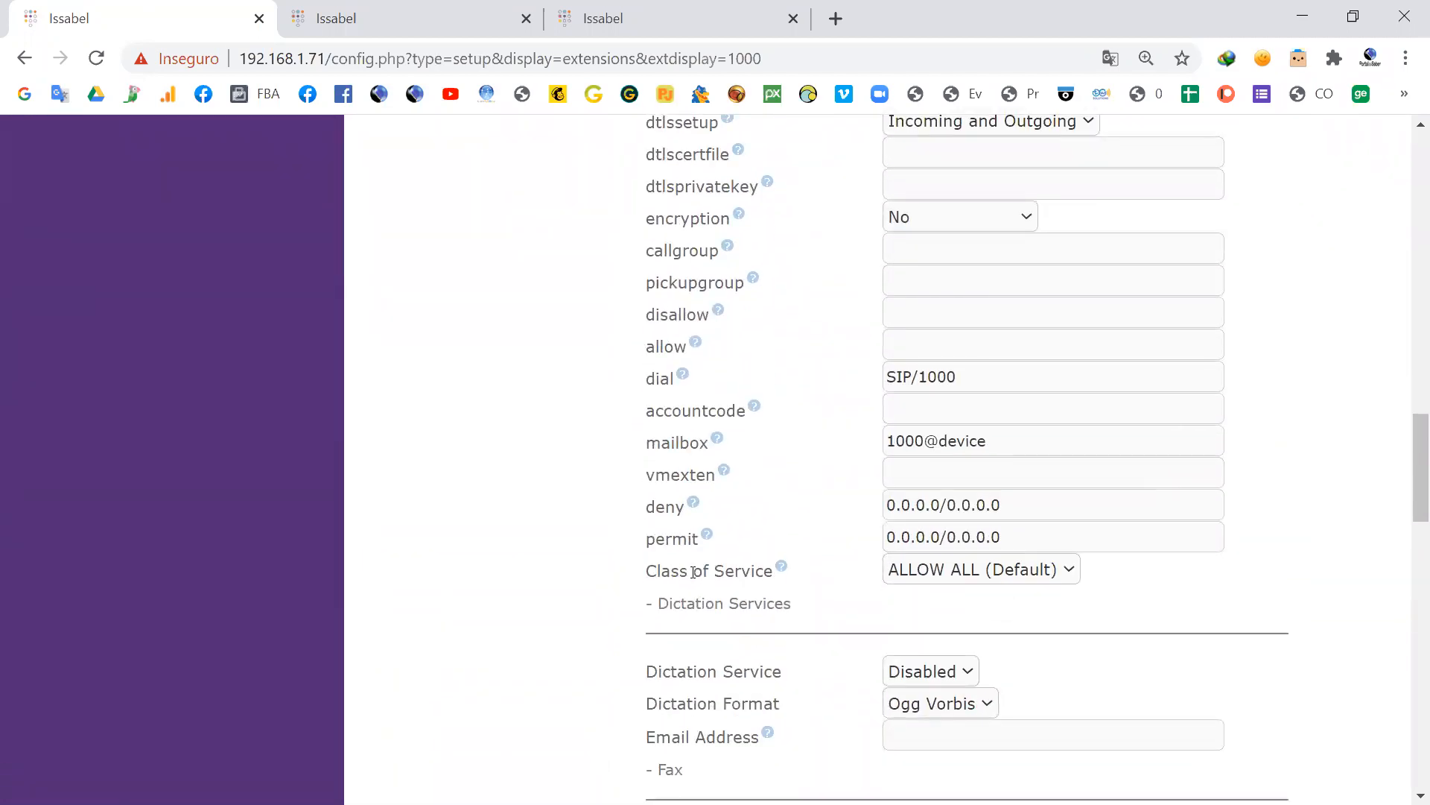
left_click_drag(686, 578, 760, 580)
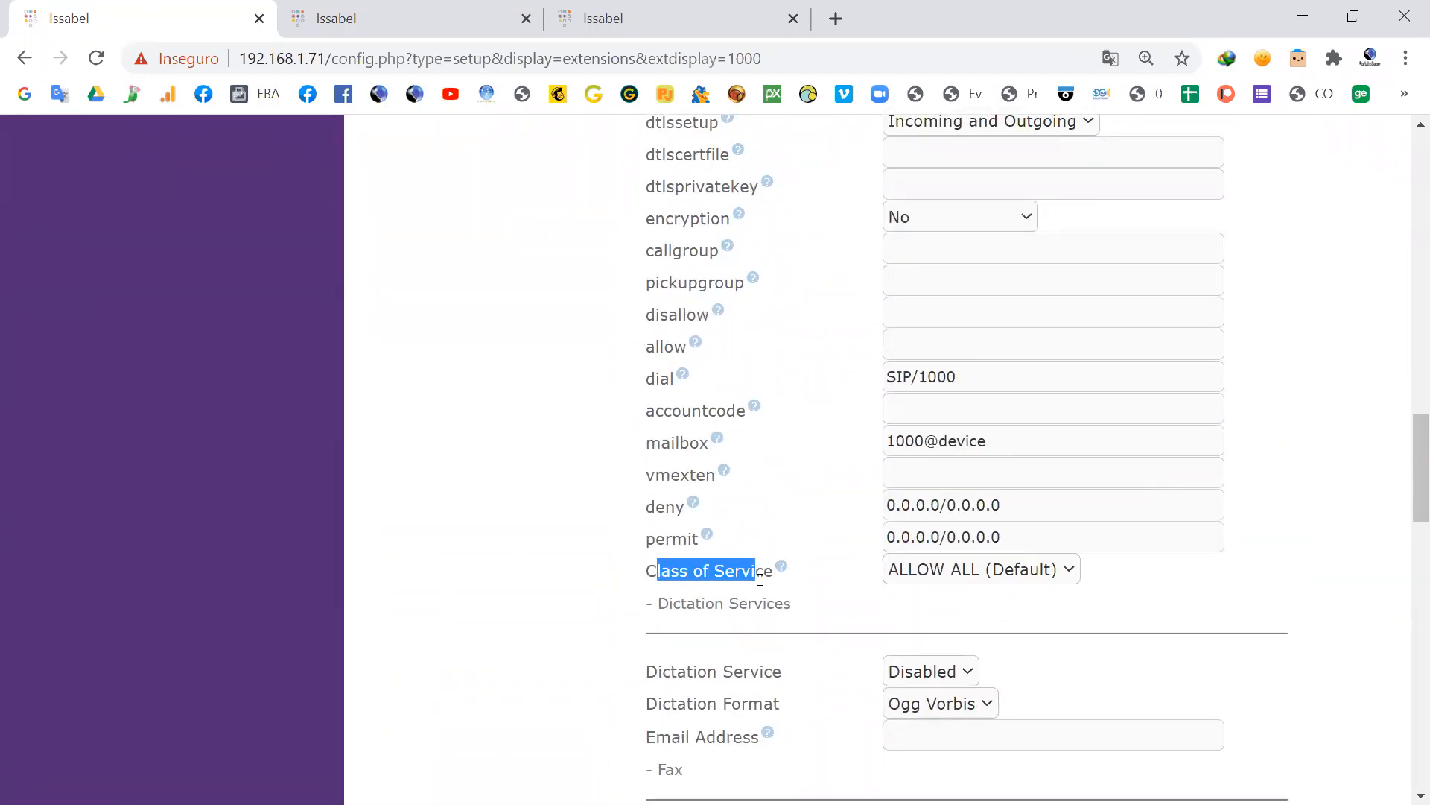
left_click(670, 572)
left_click_drag(645, 577, 687, 575)
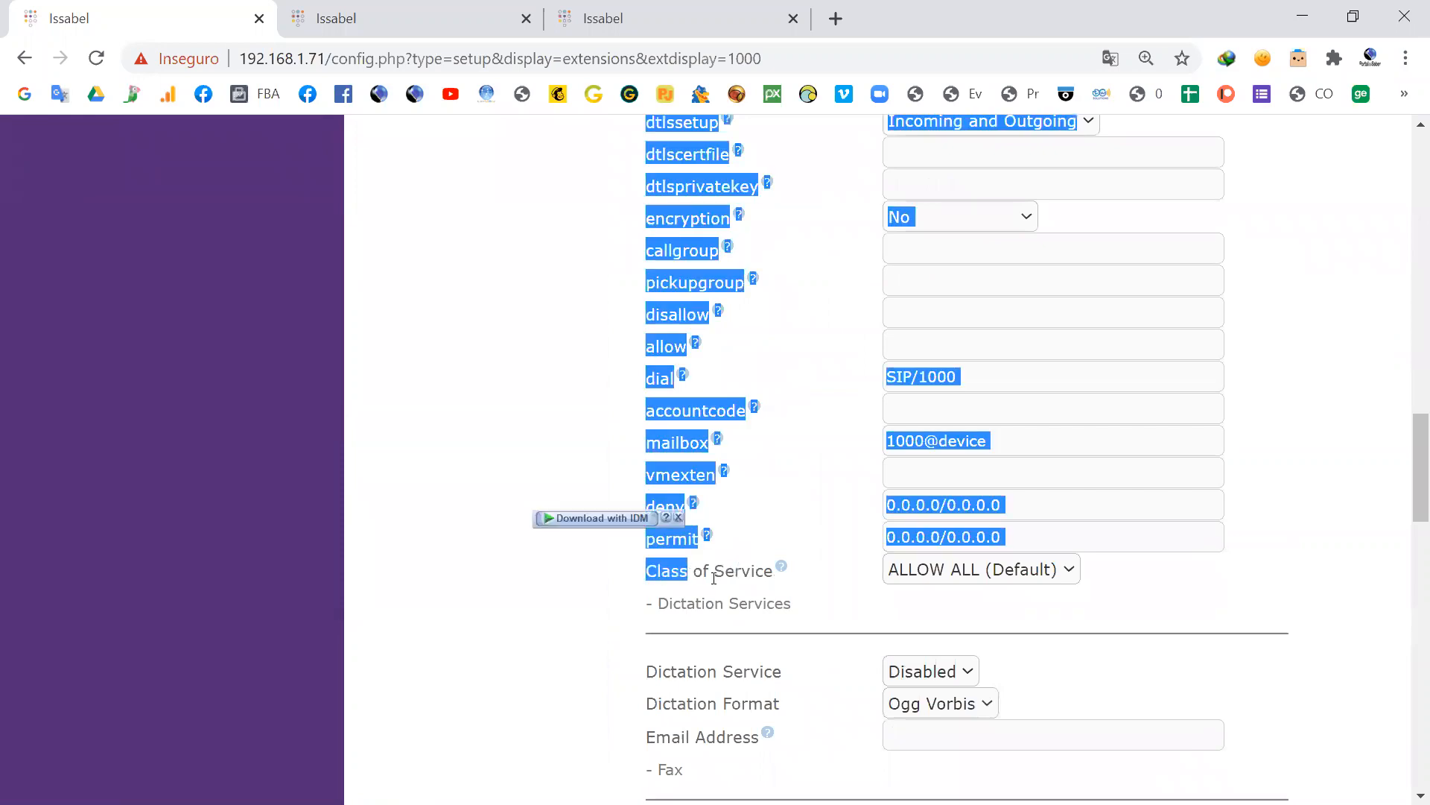
left_click(951, 601)
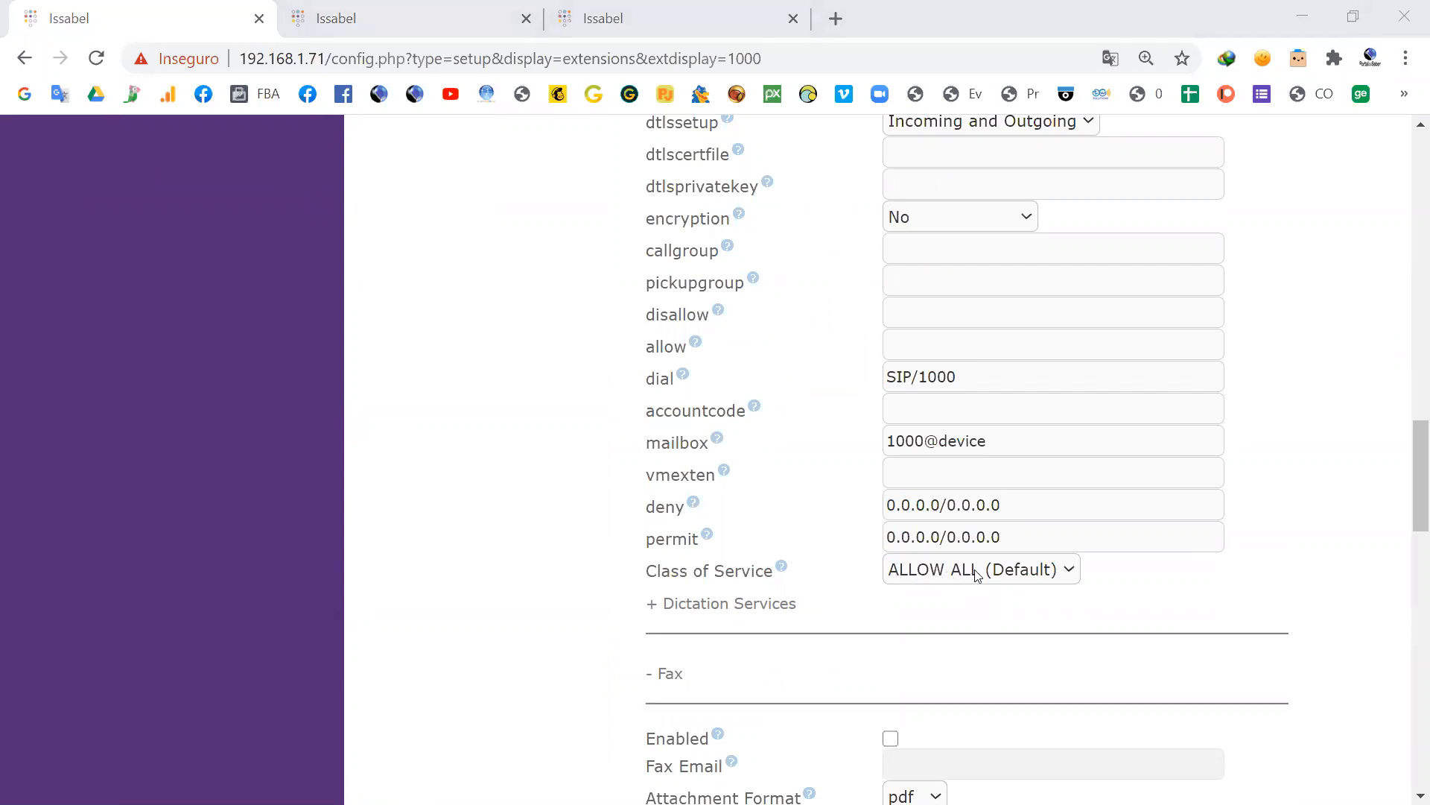
Step: Assign the Funcionarios class of service to extension 1000, then submit the extension and apply the changes
left_click(1061, 570)
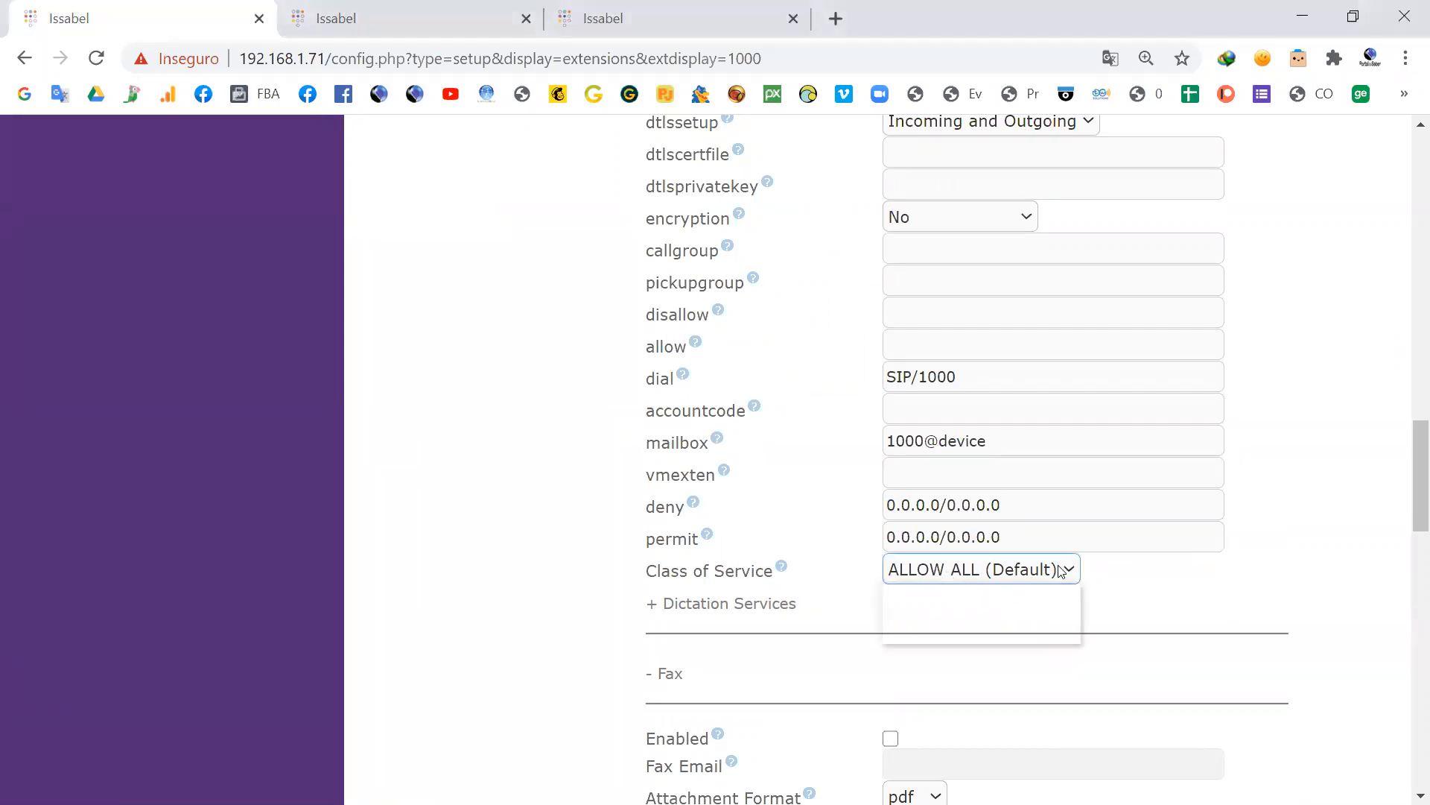
left_click(905, 634)
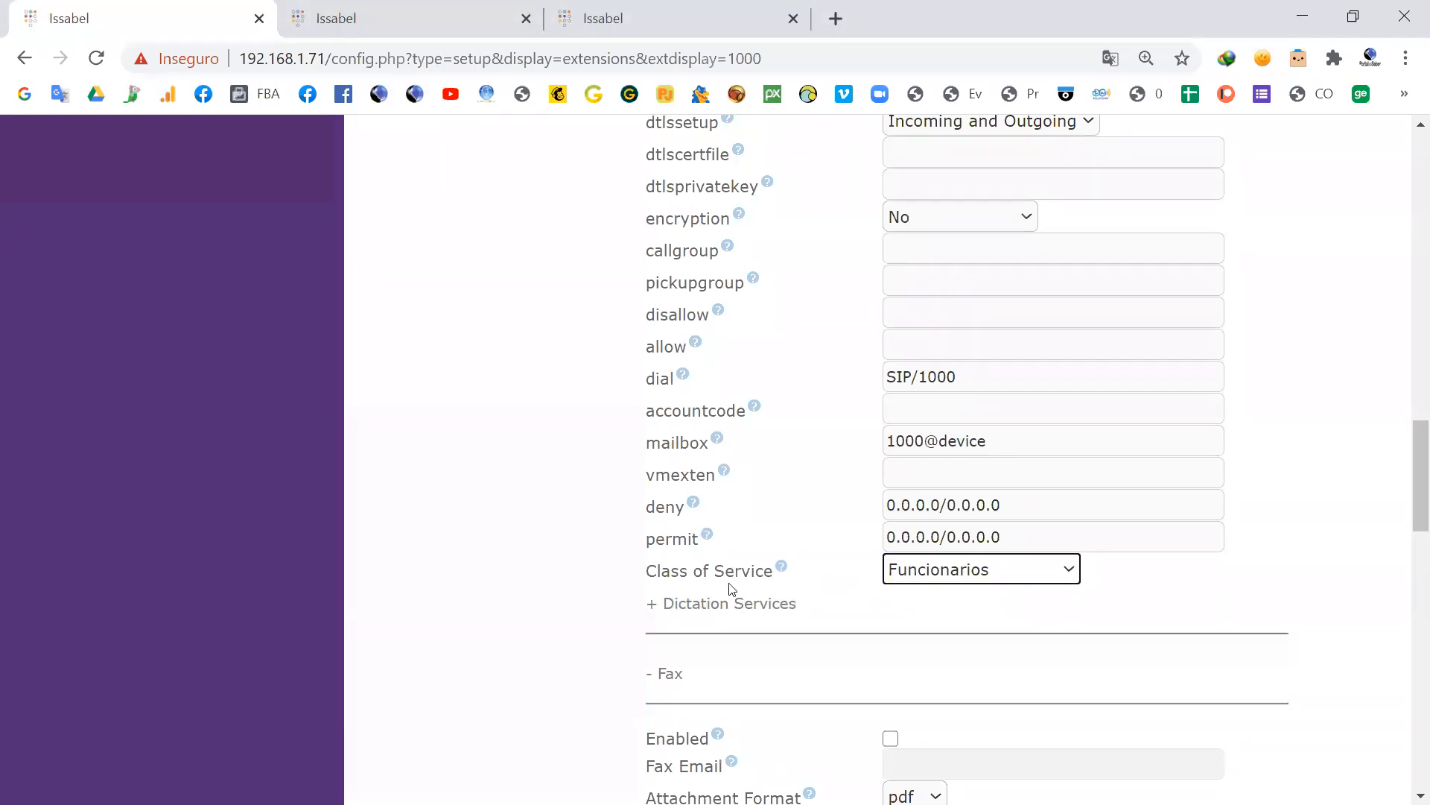
scroll(980, 572, "down", 15)
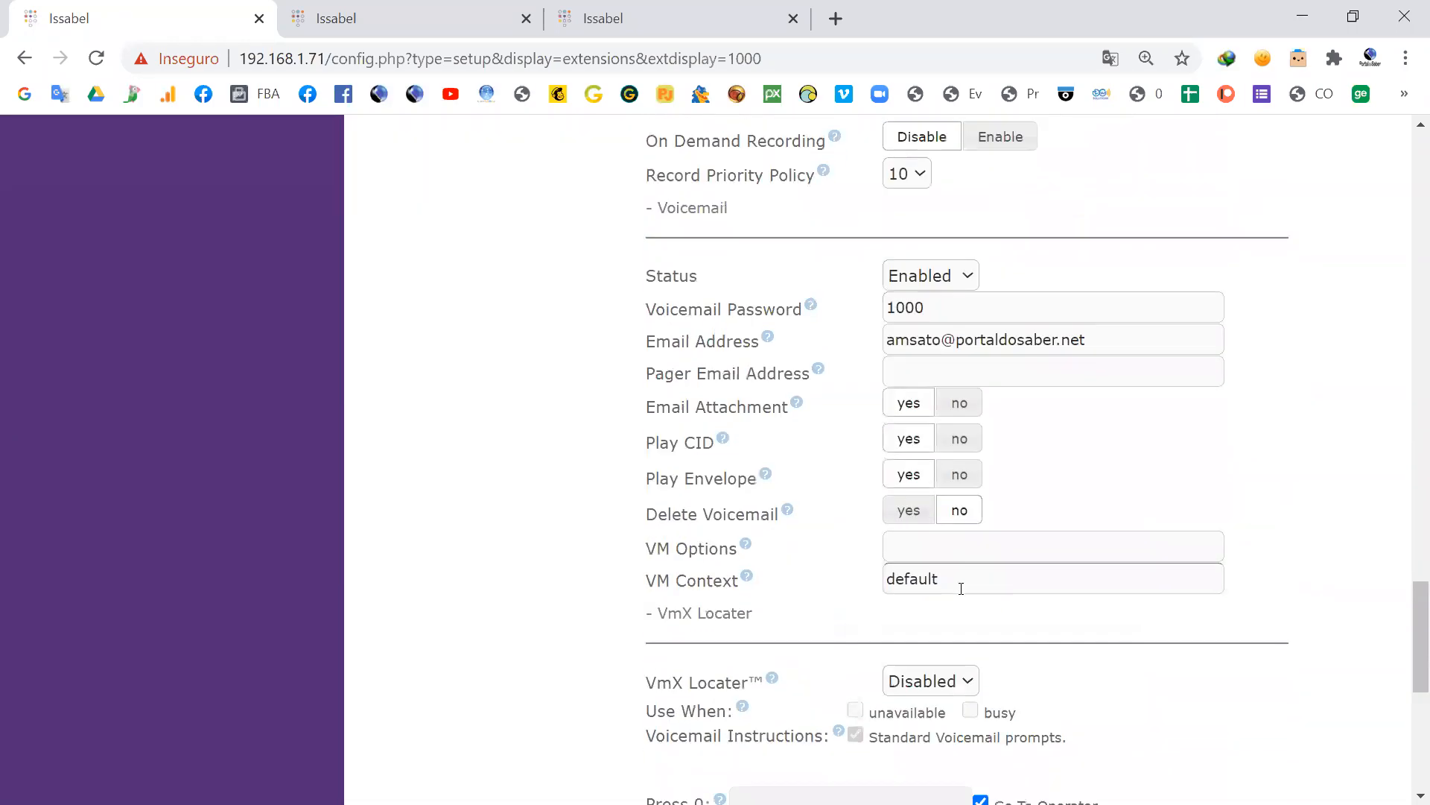
left_click(670, 593)
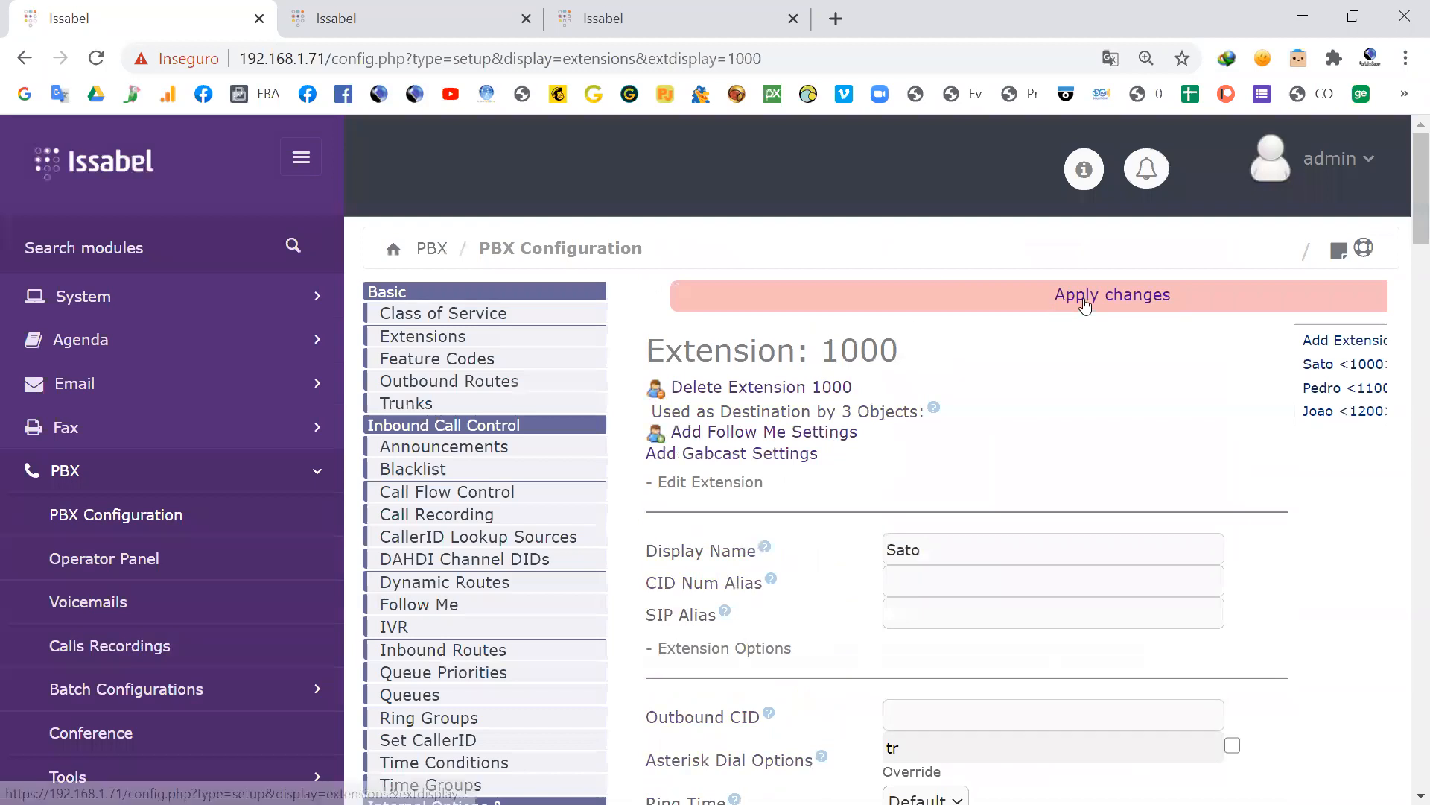
left_click(1084, 302)
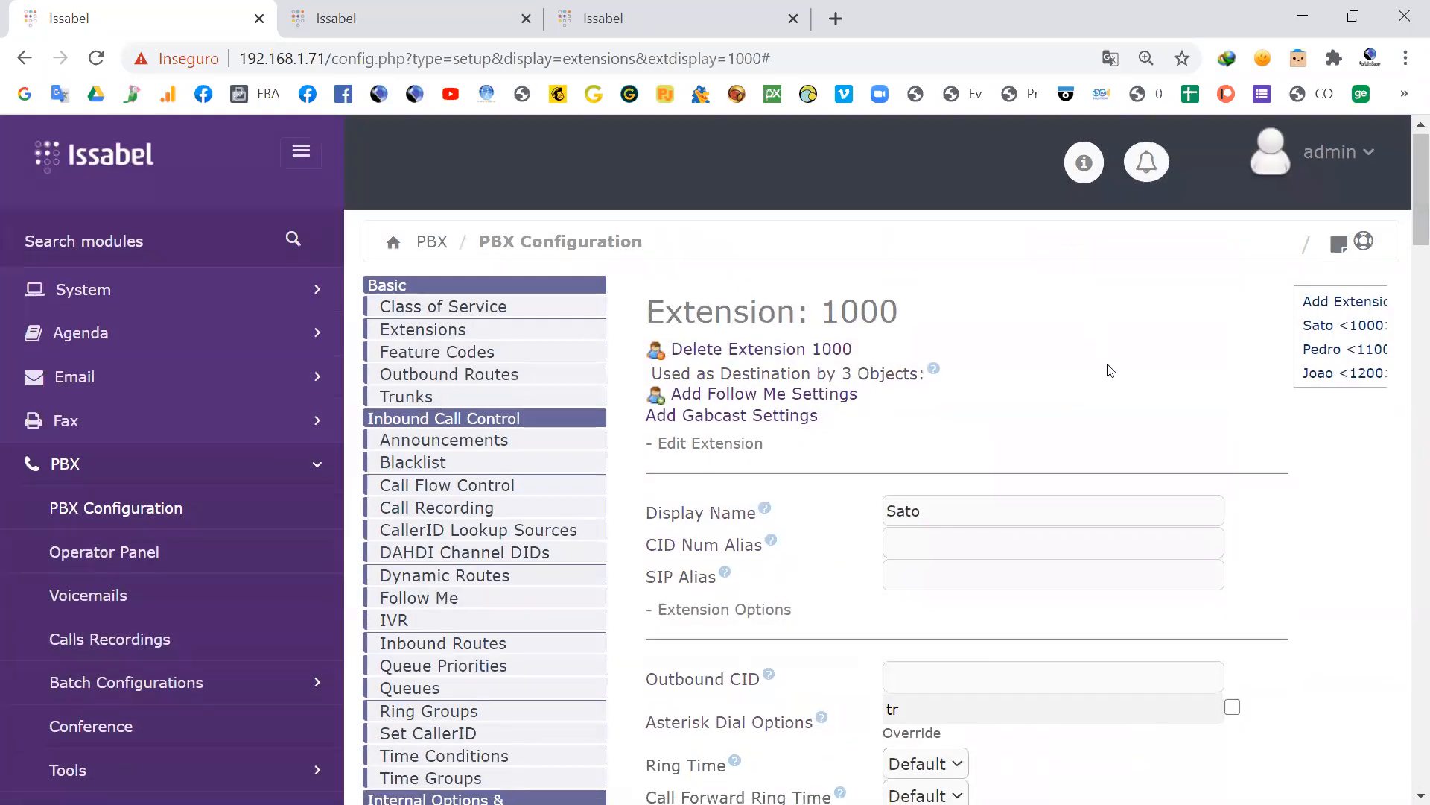
scroll(1108, 365, "down", 4)
scroll(1108, 365, "down", 1)
scroll(1107, 365, "up", 1)
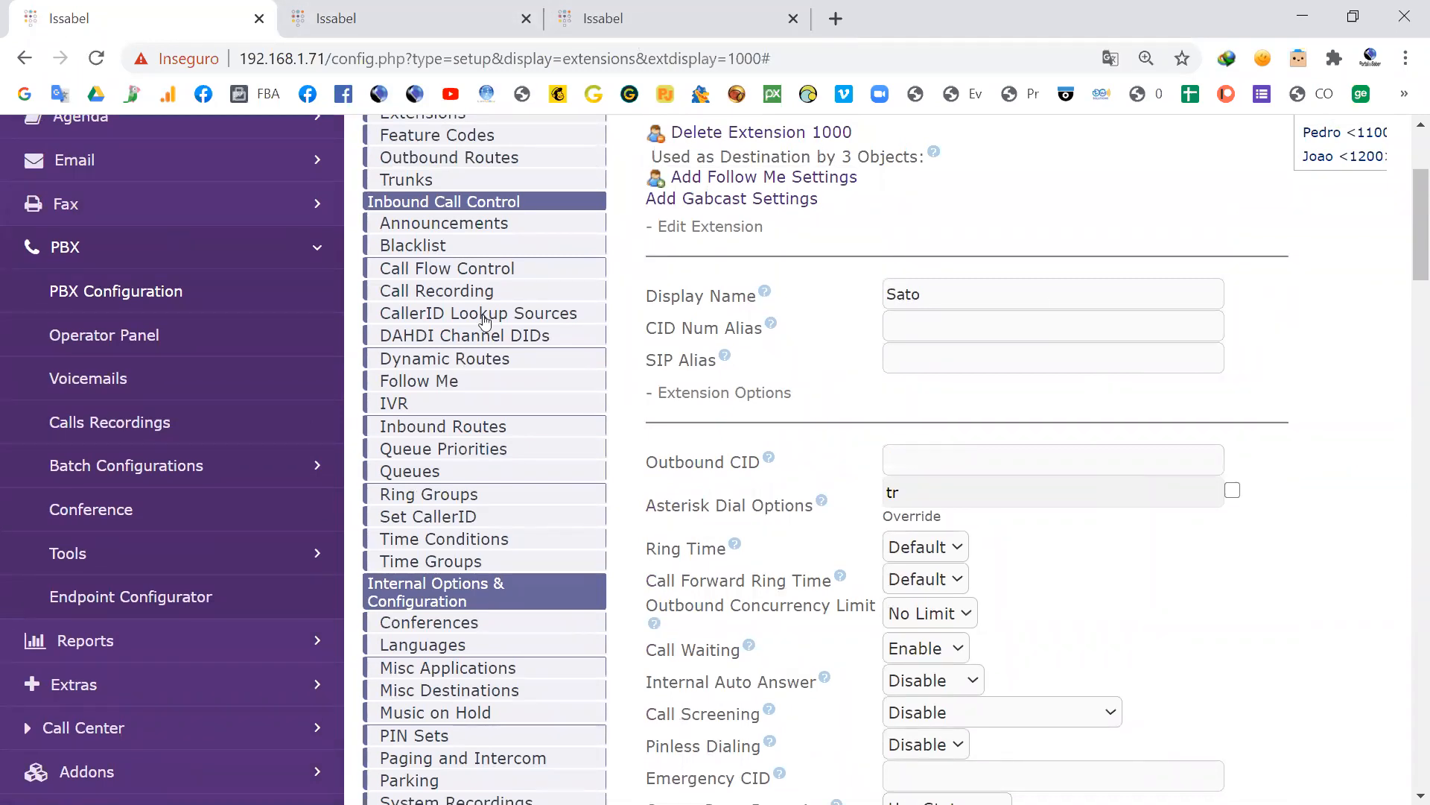
Step: Switch to the X-Lite softphone, move it clear of the menus and enter the external mobile number to call
key("alt+Tab")
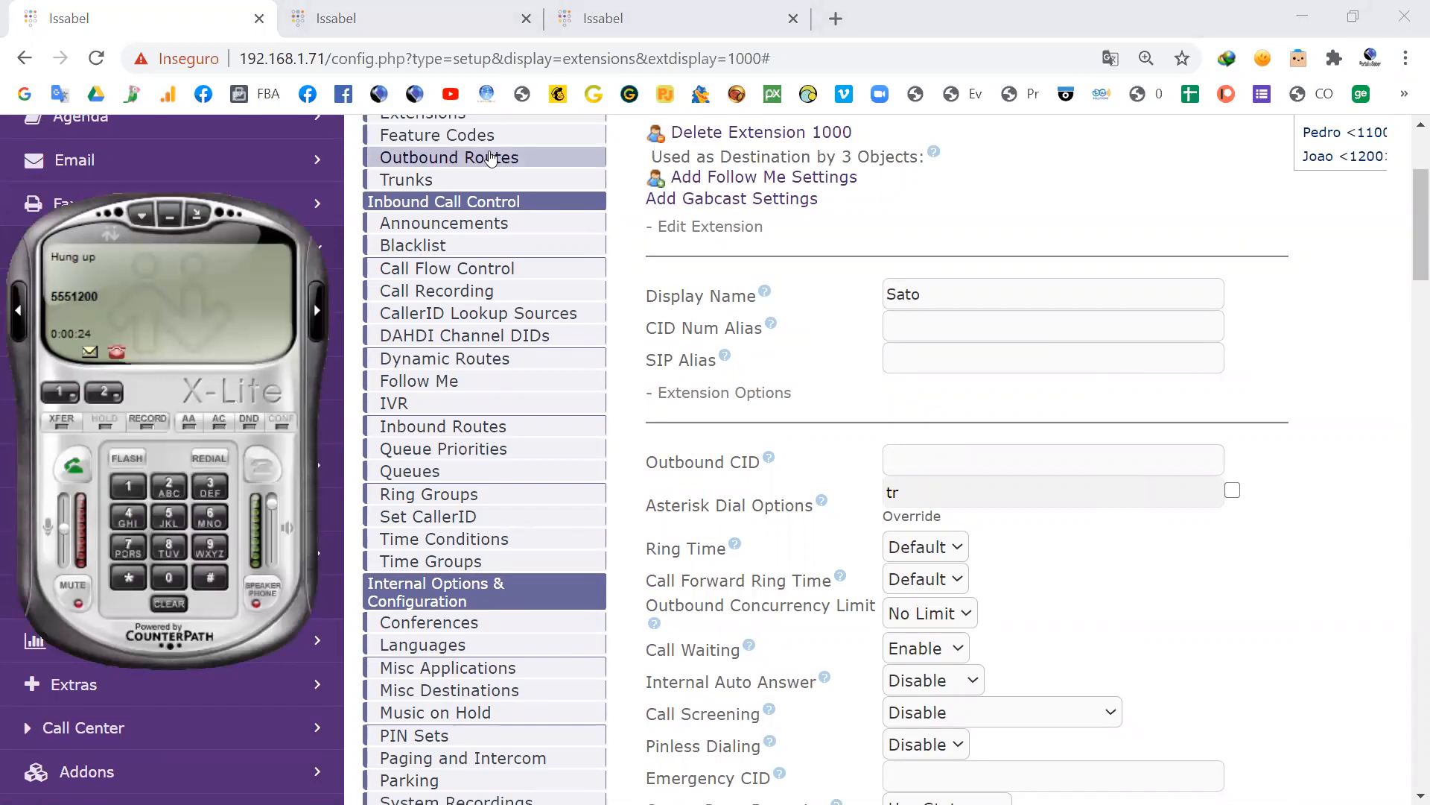
left_click_drag(932, 285, 1162, 288)
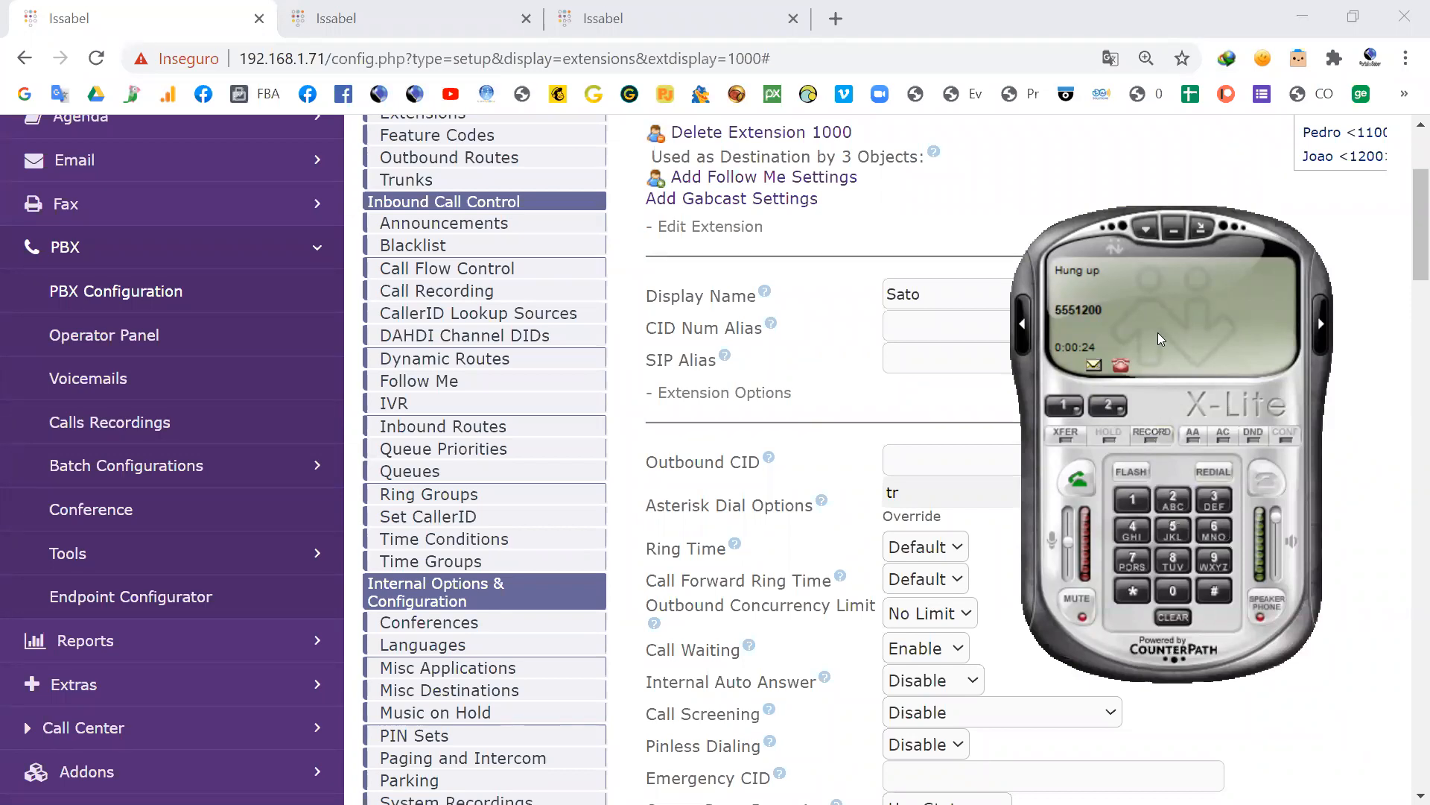
left_click(1173, 590)
left_click(1174, 501)
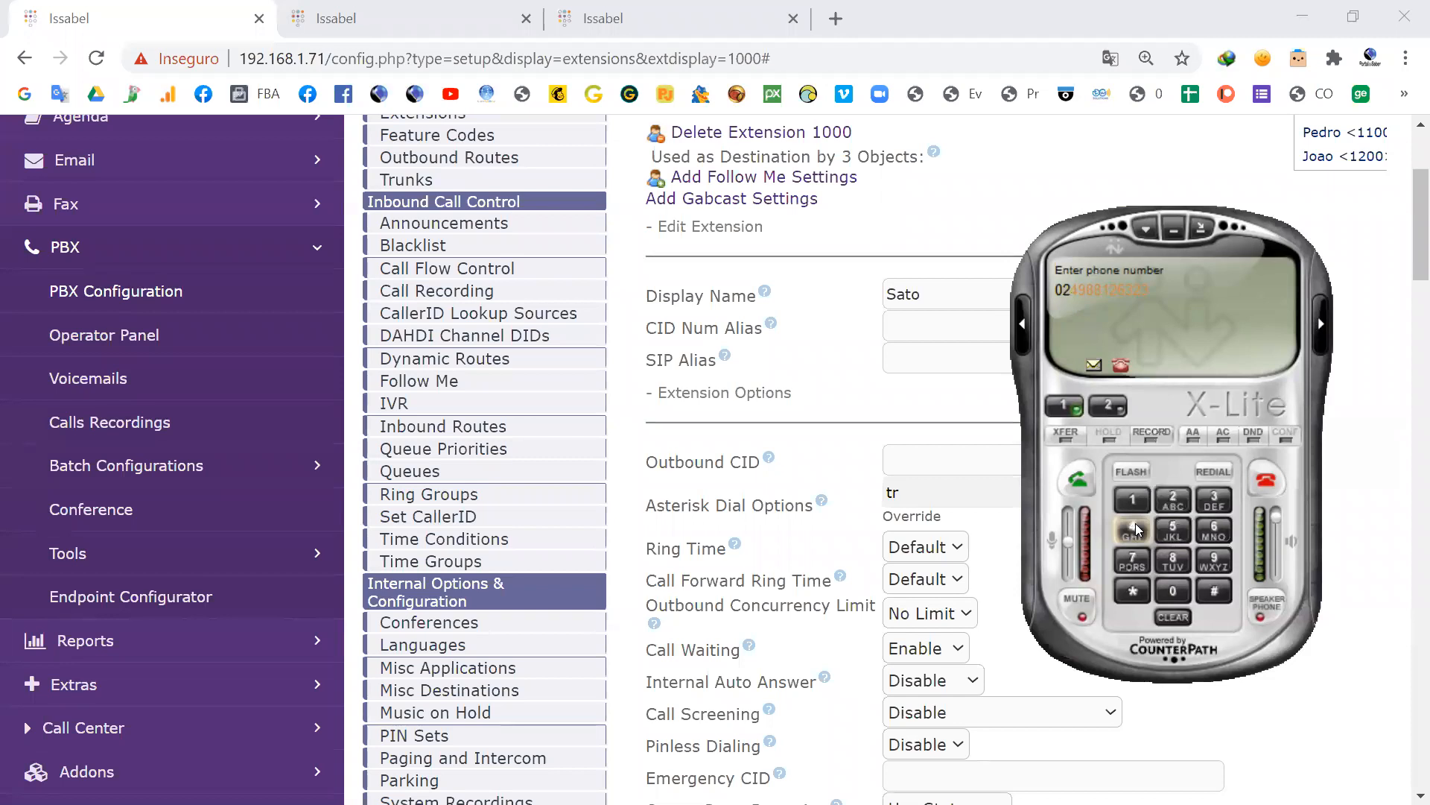
left_click(1214, 560)
left_click(1173, 560)
left_click(1173, 560)
left_click(1133, 501)
left_click(1210, 527)
left_click(1210, 497)
left_click(1174, 500)
left_click(1205, 492)
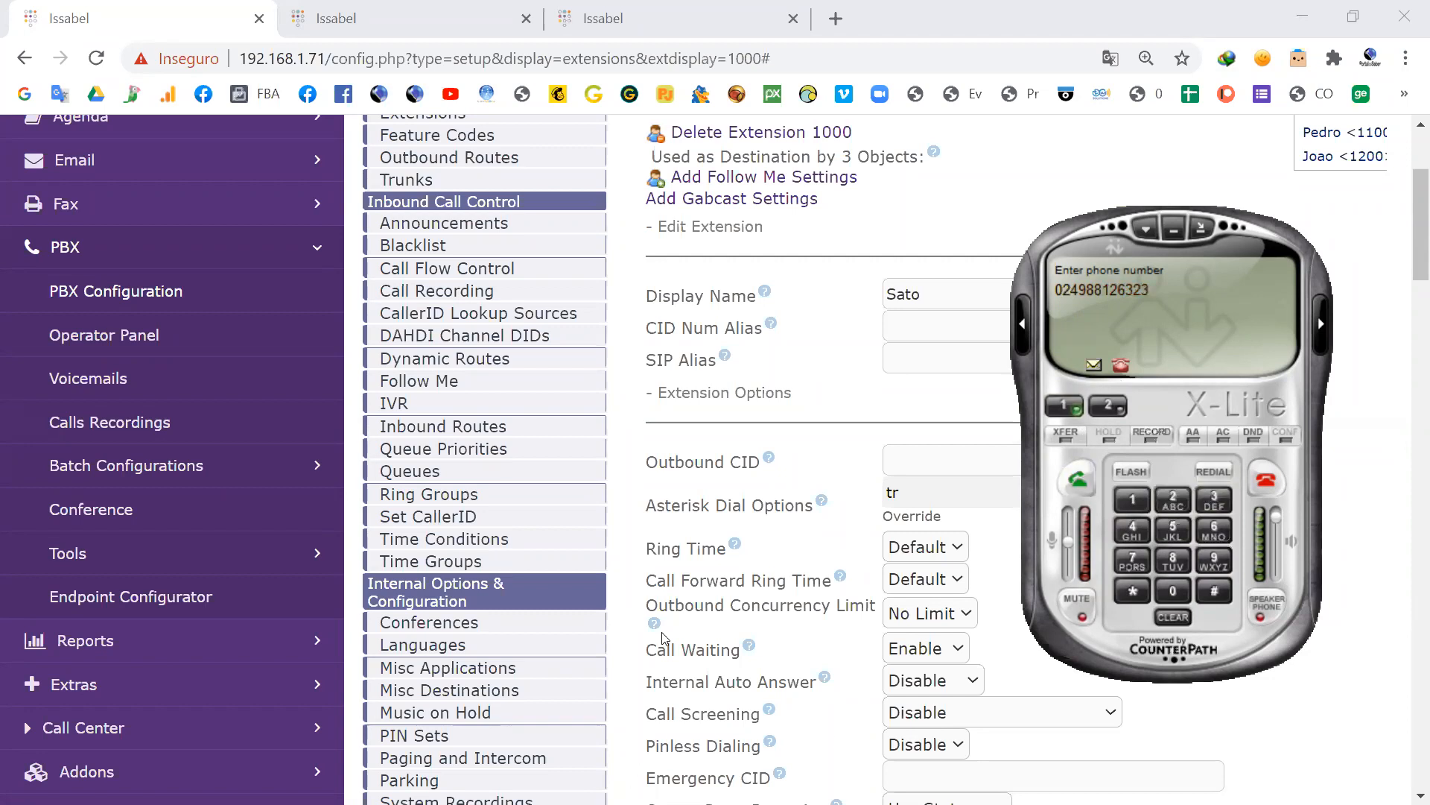
Step: Bring up the Asterisk console beside X-Lite, place a test call to the entered number and hang up
key("alt+Tab")
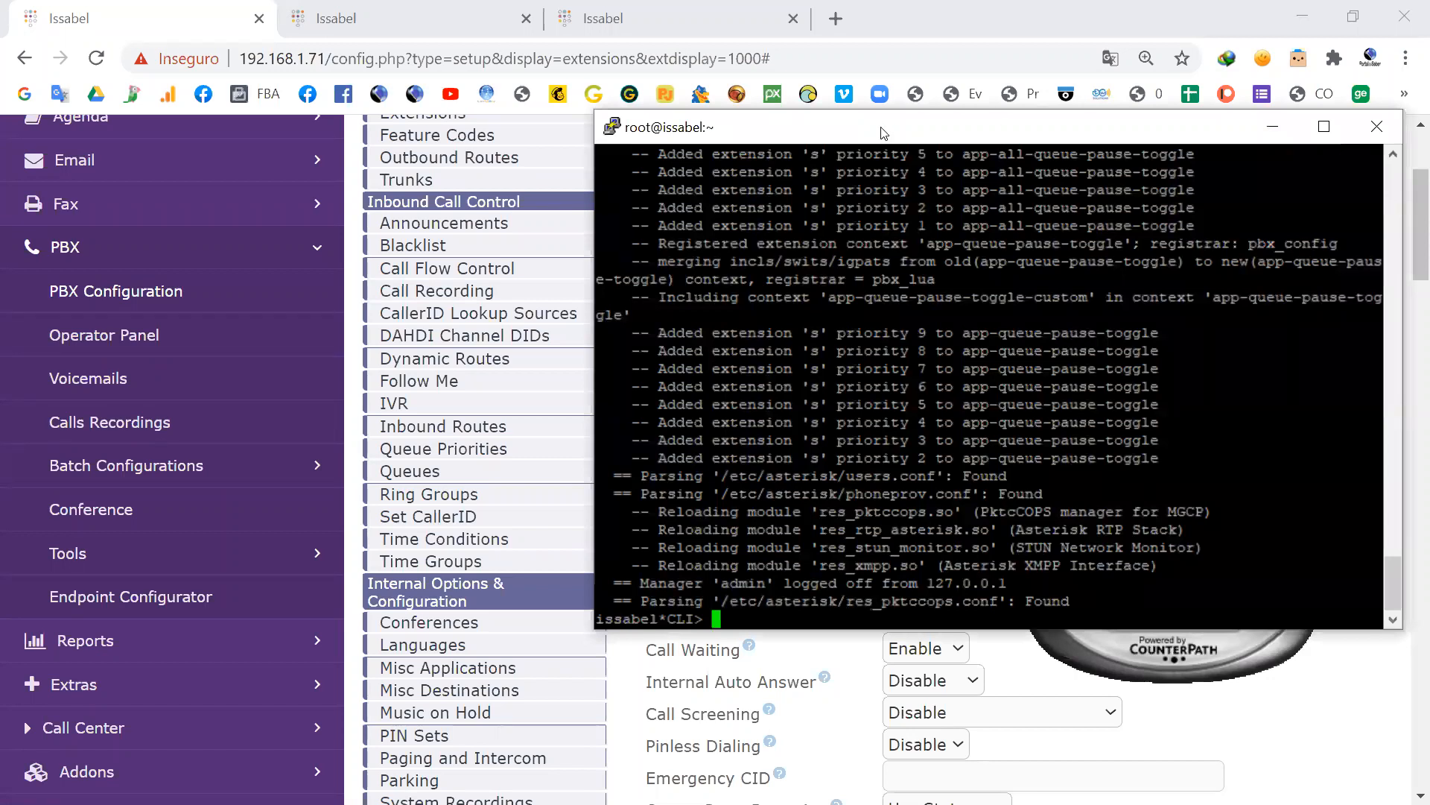
left_click_drag(883, 133, 370, 146)
left_click(1078, 474)
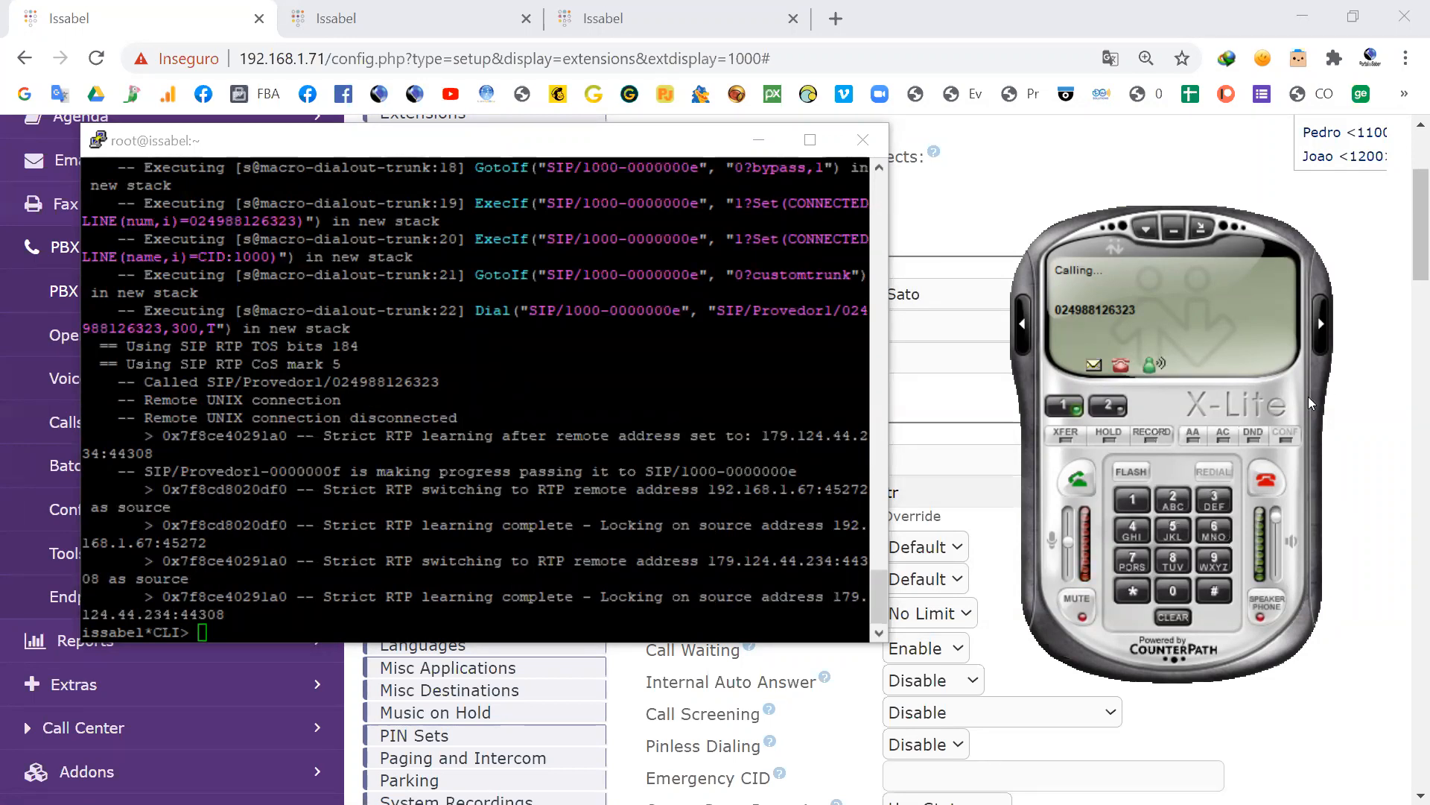
left_click(1261, 486)
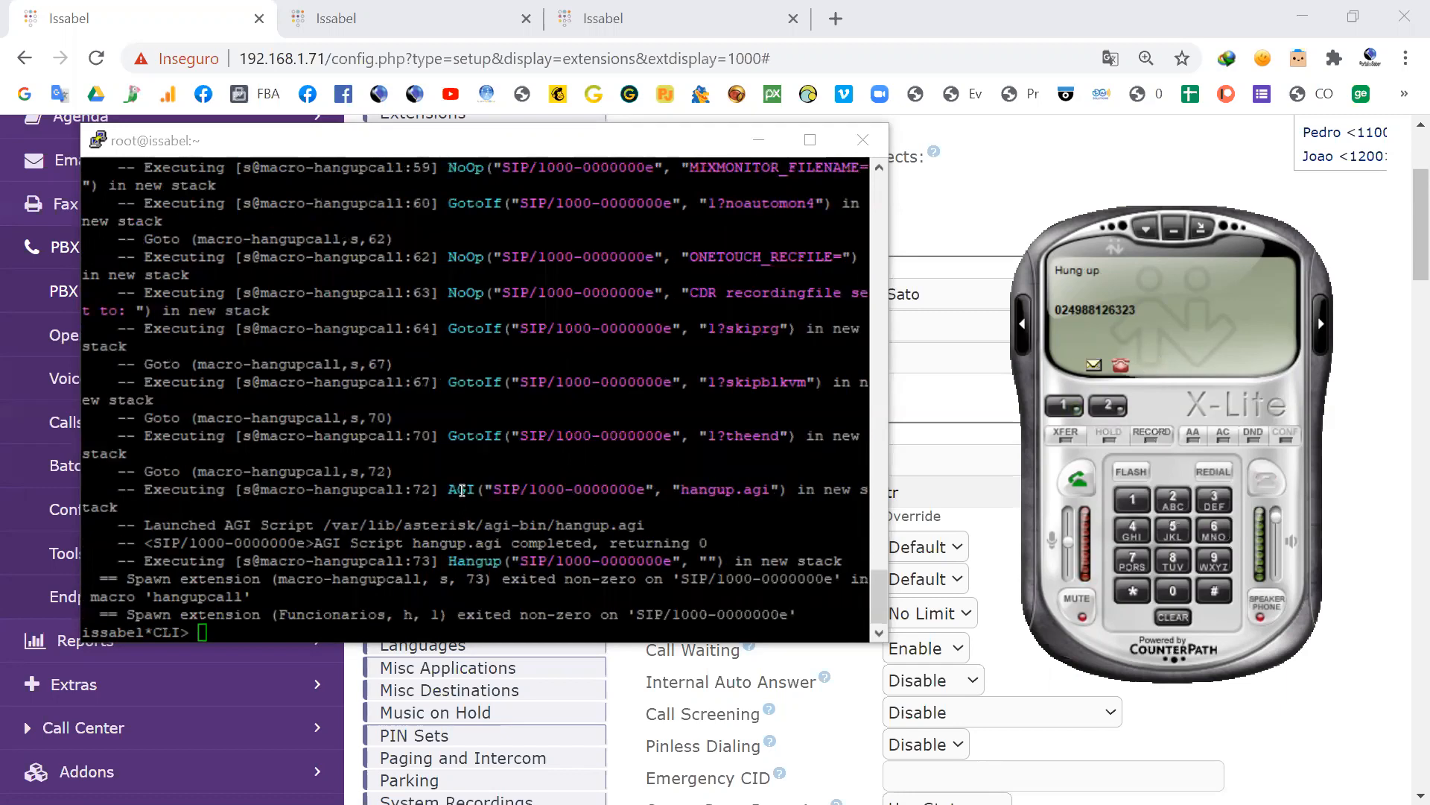
Step: Return to the Issabel browser page and open the Funcionarios class of service at its outbound routes
left_click(270, 18)
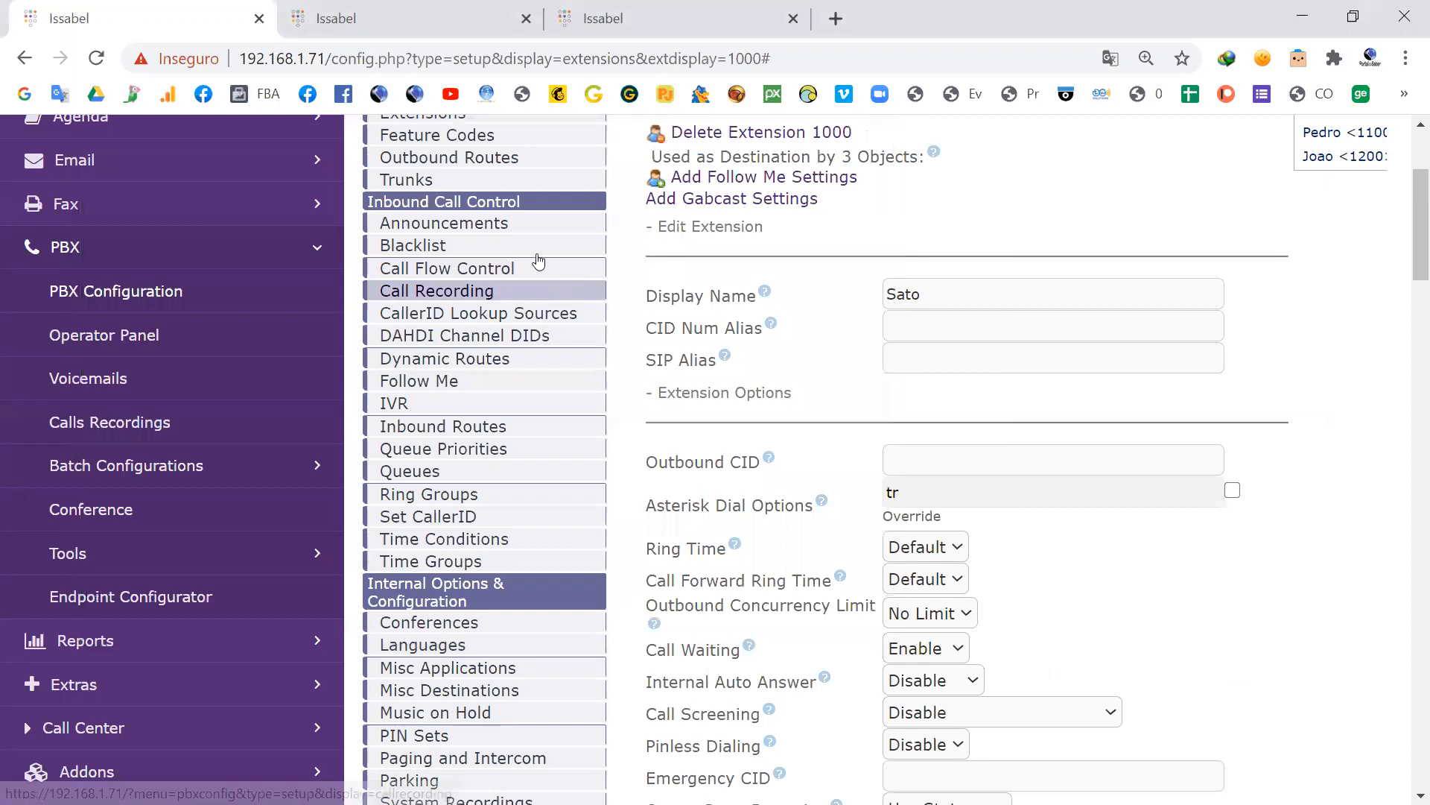
scroll(511, 289, "up", 3)
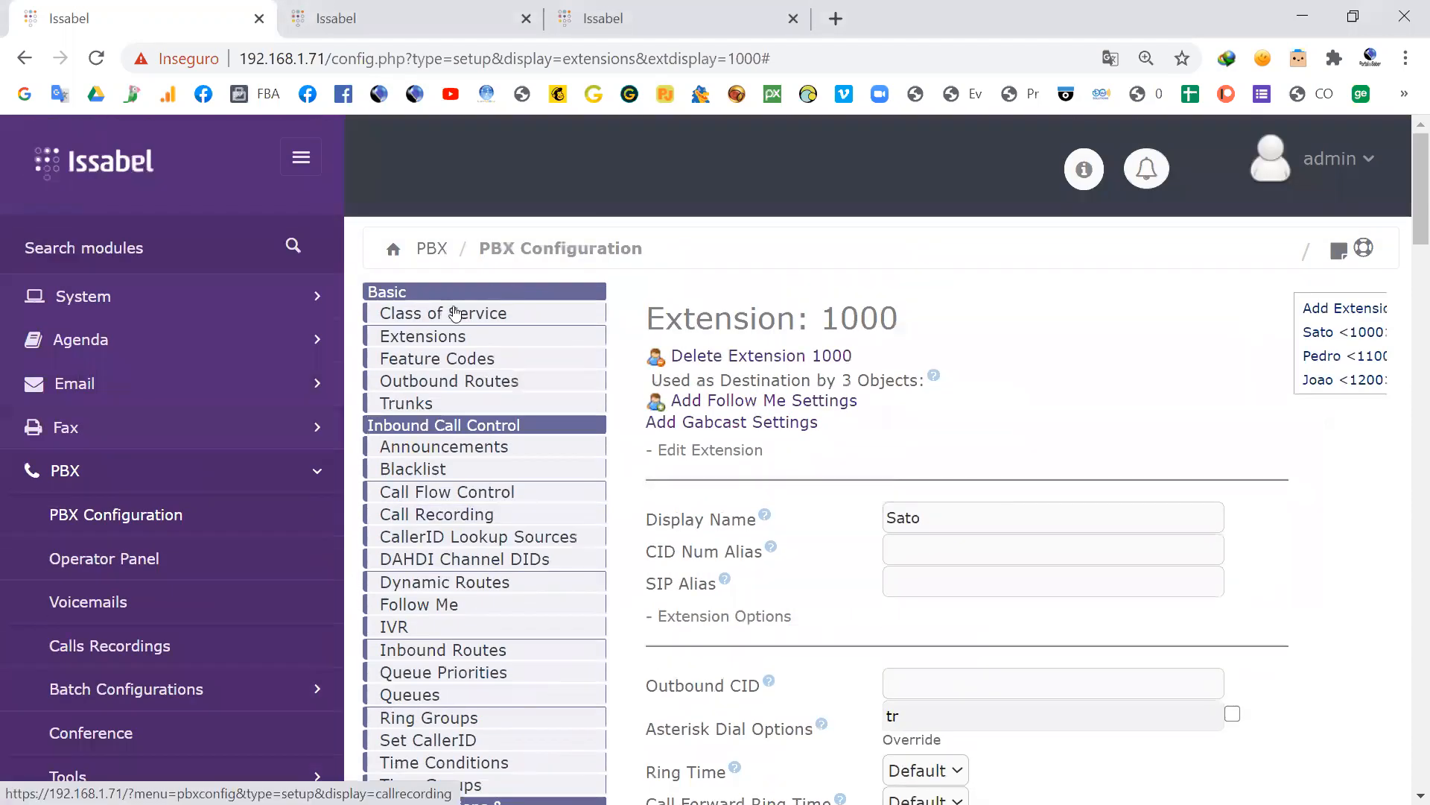
left_click(418, 312)
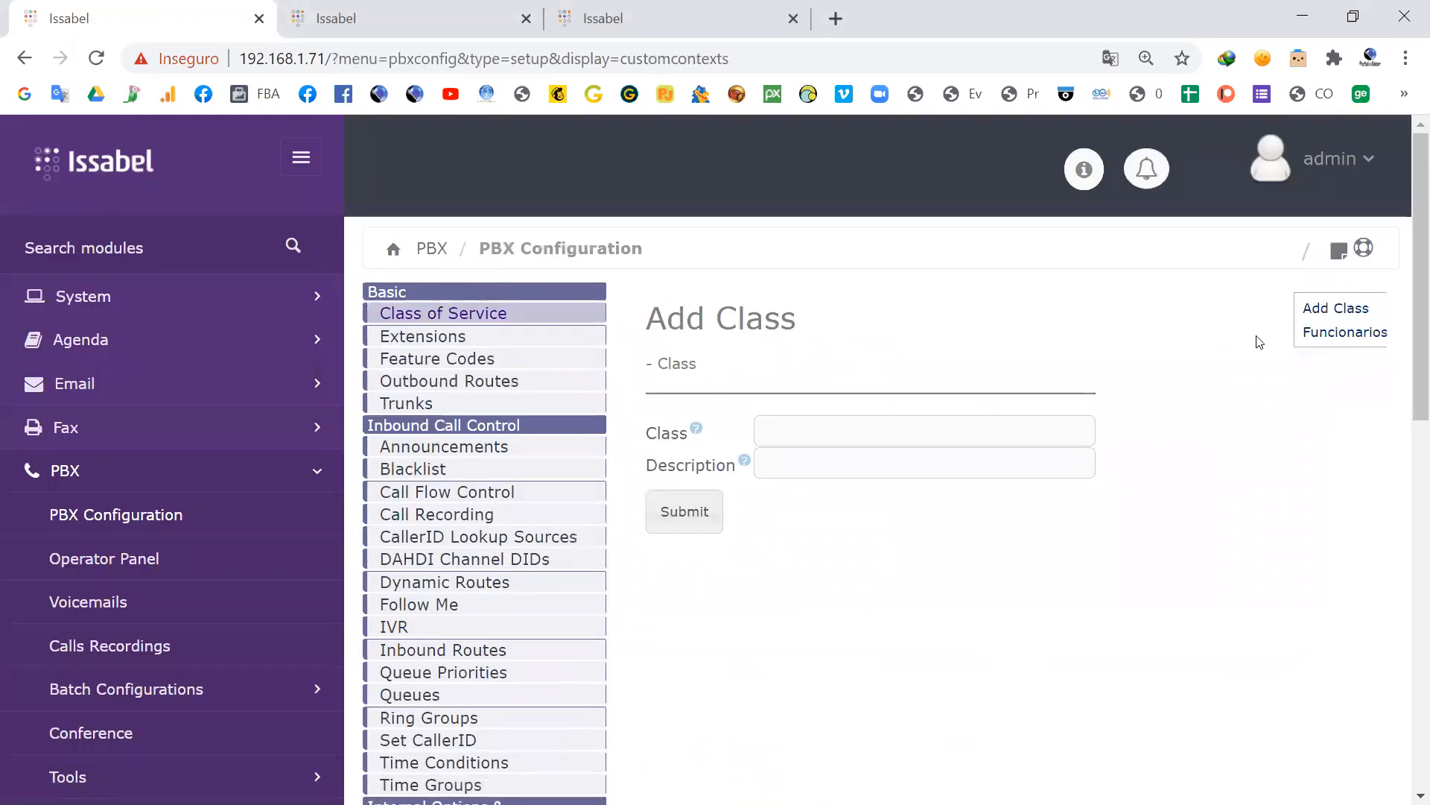
left_click(1315, 332)
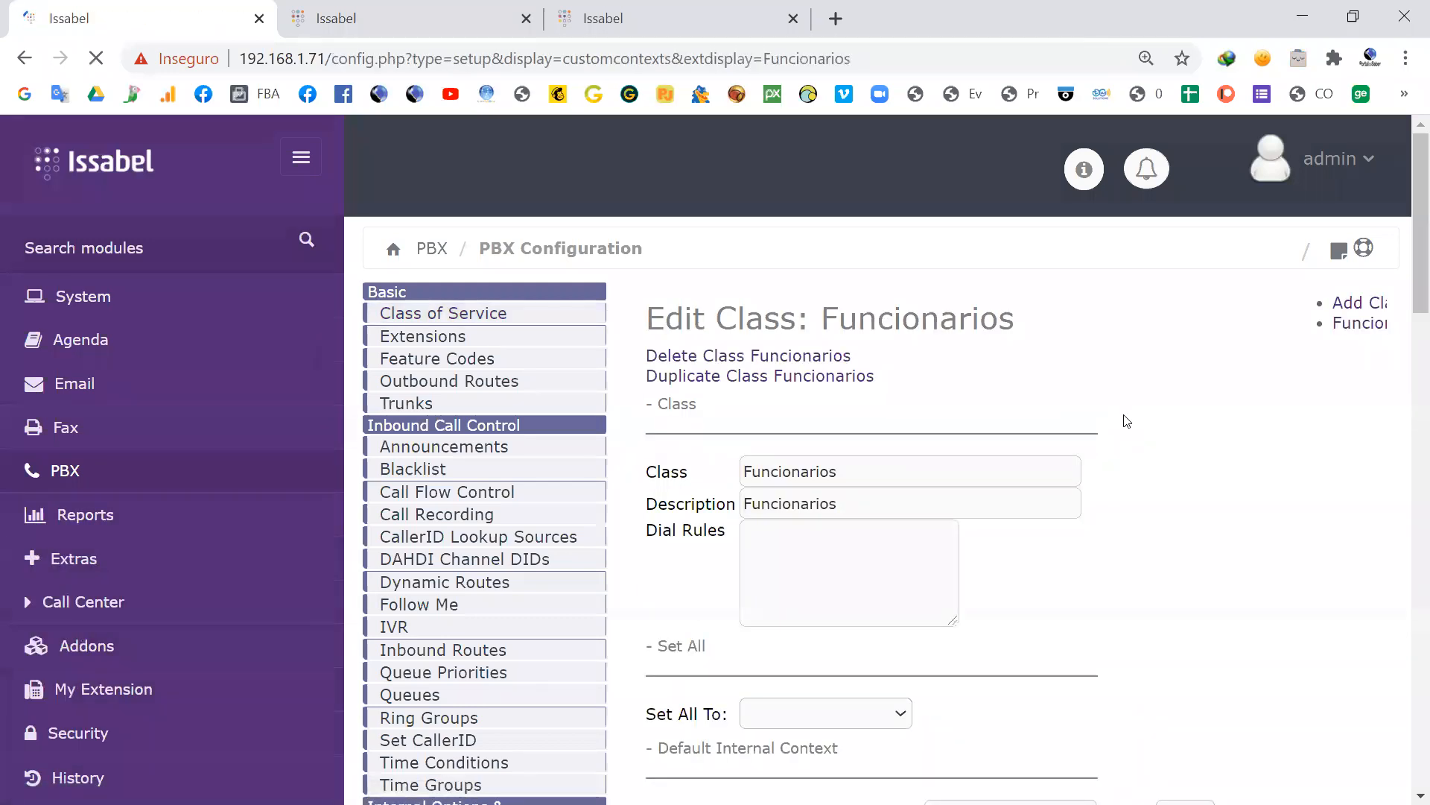
scroll(1123, 418, "down", 4)
scroll(1040, 224, "down", 10)
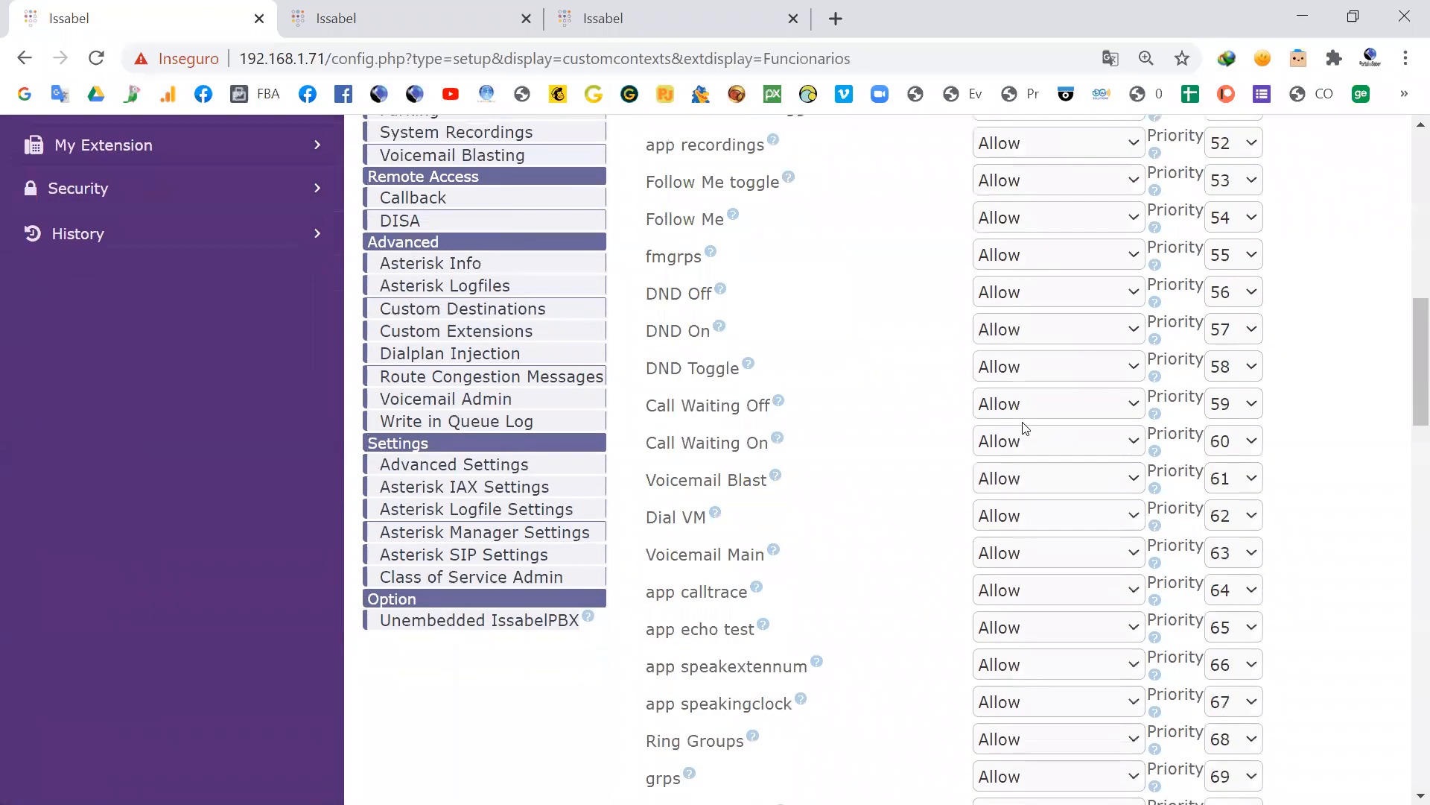
scroll(1025, 532, "down", 18)
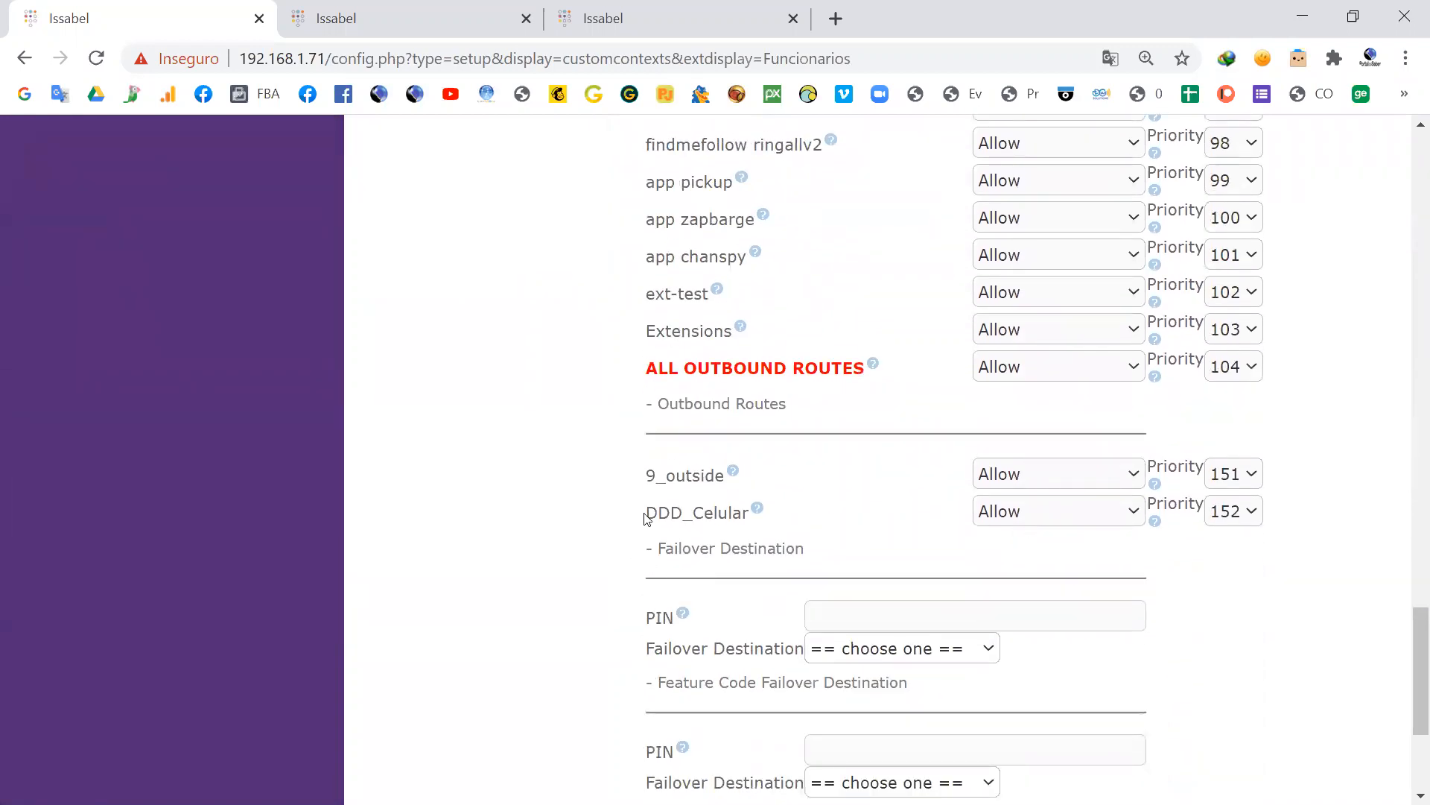
Step: Set both the DDD_Celular route and ALL OUTBOUND ROUTES to Deny in the Funcionarios class
left_click(1138, 514)
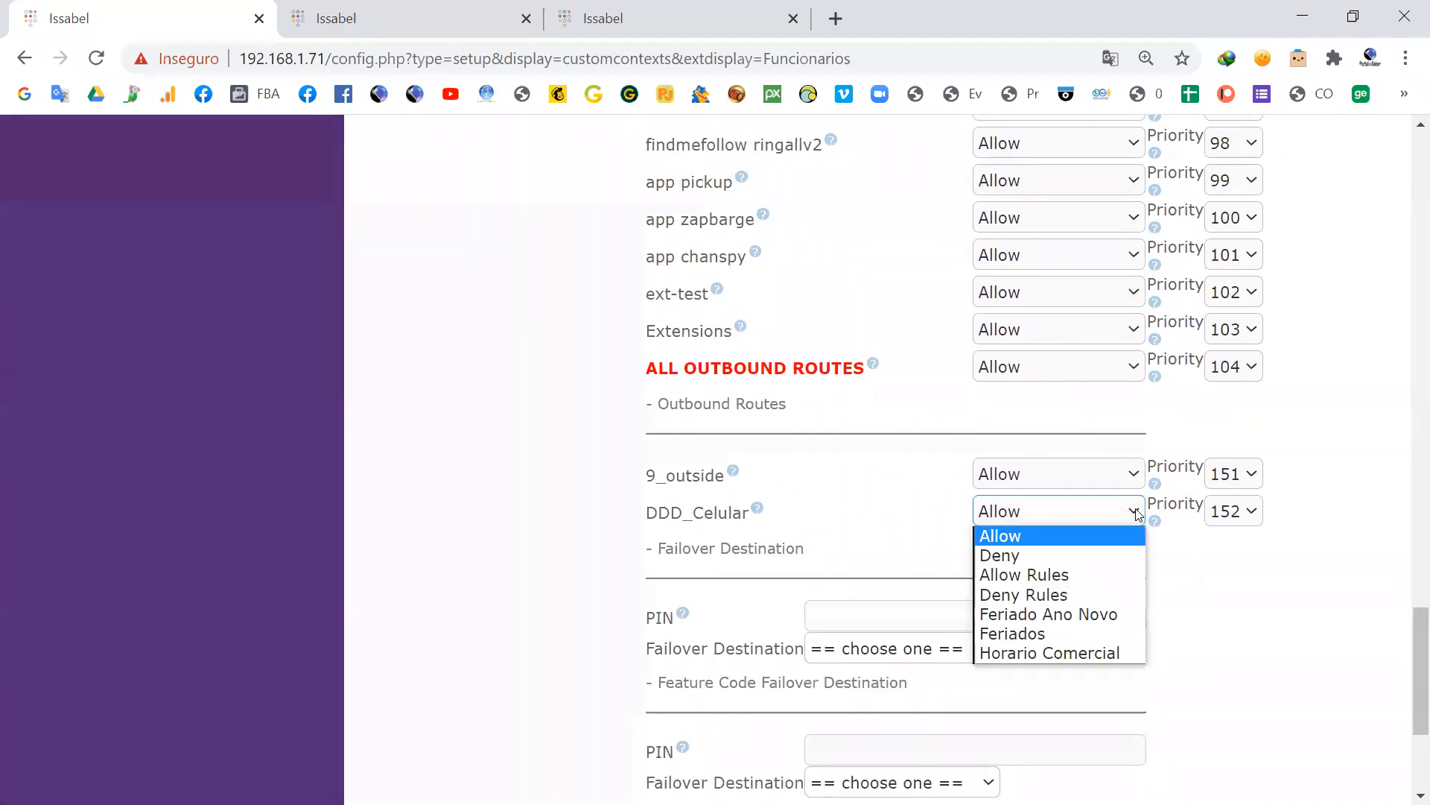
left_click(1019, 554)
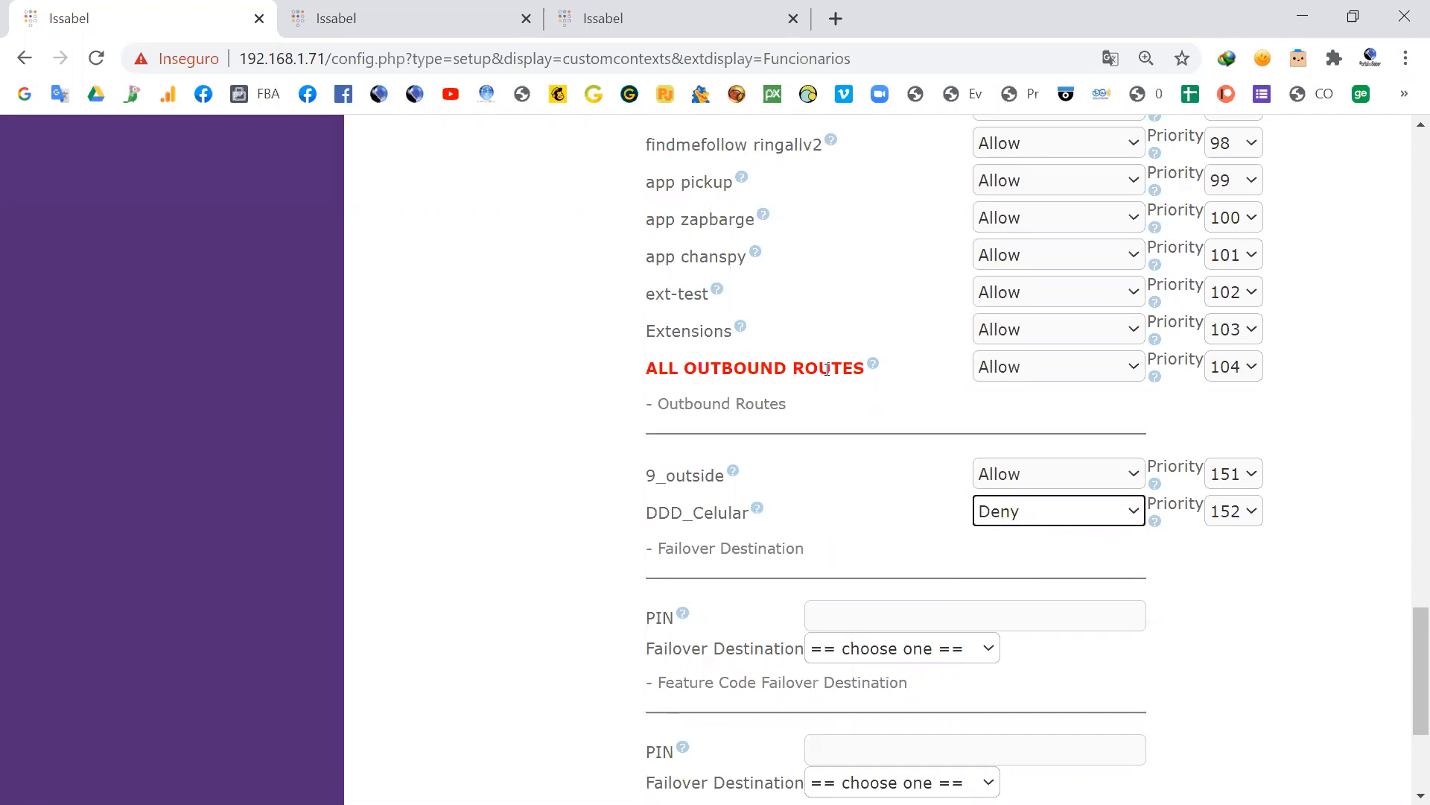
left_click(1137, 368)
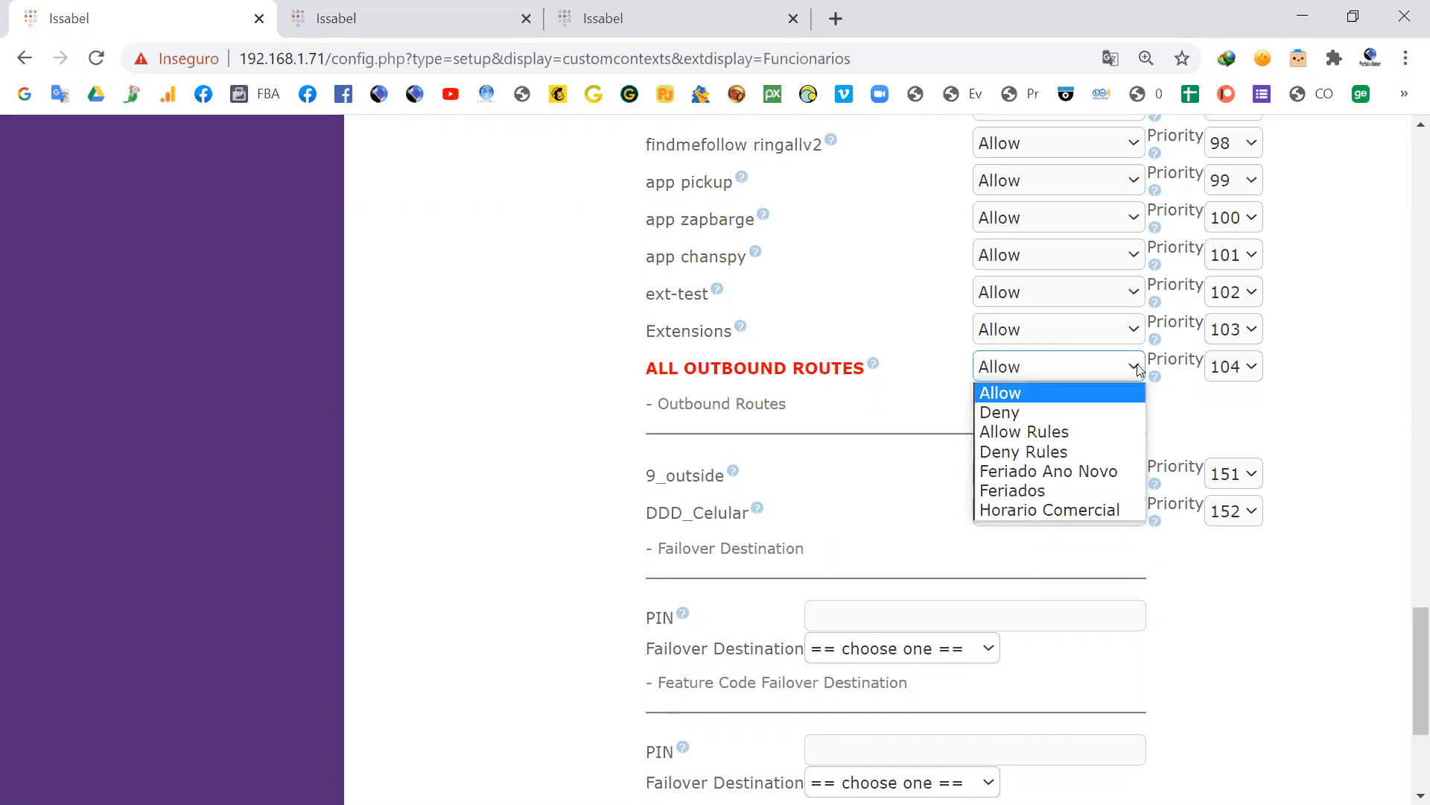
left_click(1011, 411)
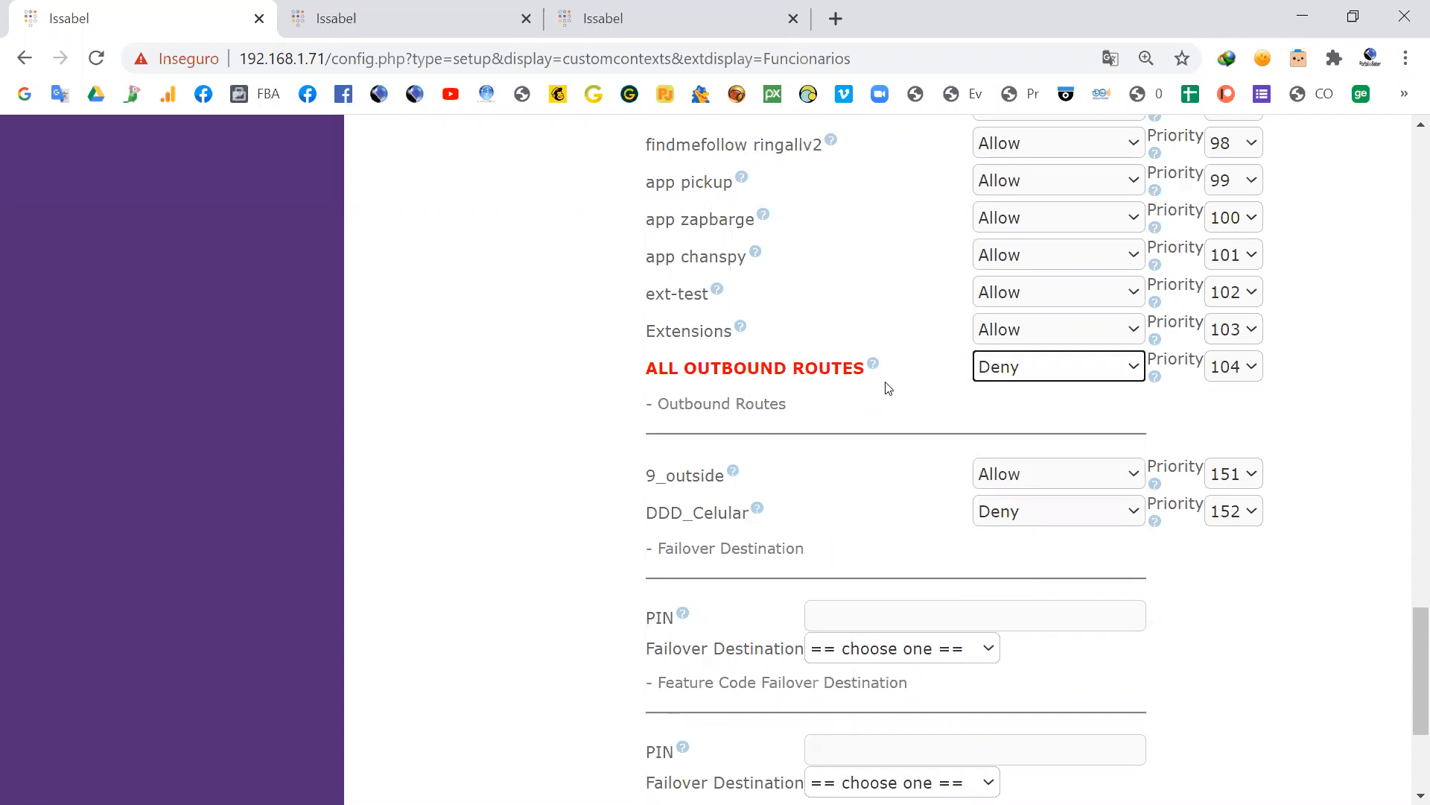
Step: Set ENTIRE Basic Internal Dialplan to Deny in the class's default internal context
scroll(699, 471, "up", 20)
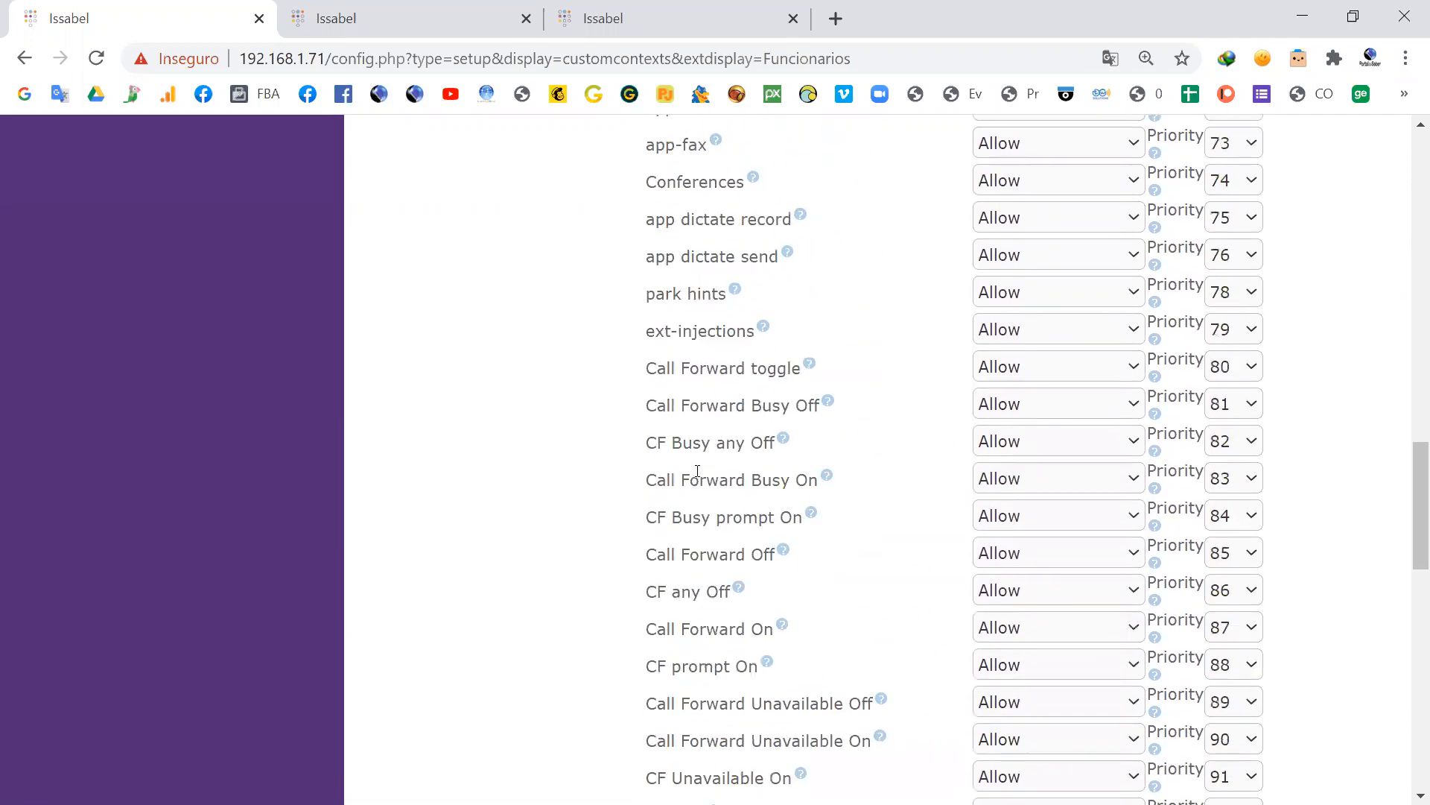
scroll(696, 470, "up", 6)
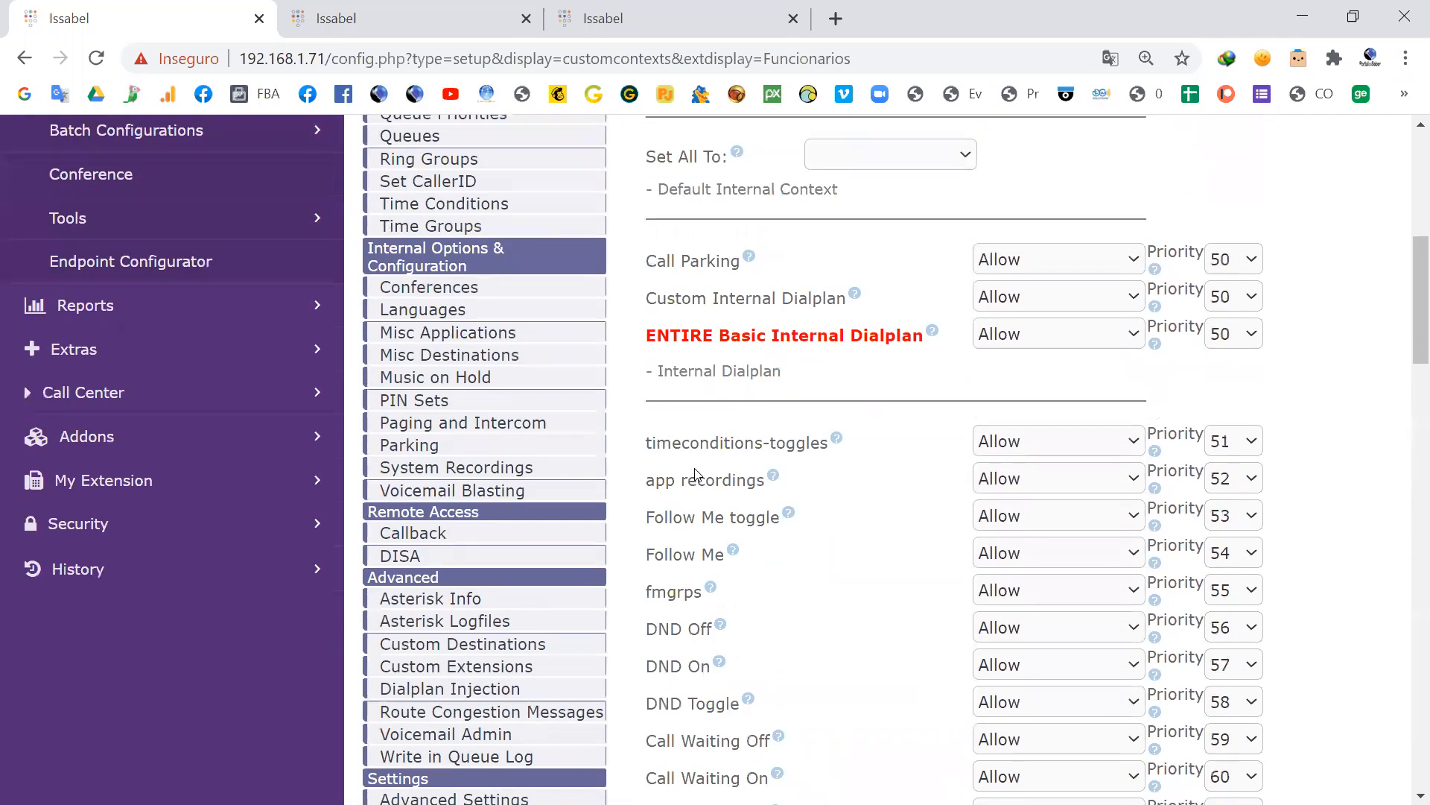
left_click_drag(654, 337, 882, 335)
left_click(1134, 341)
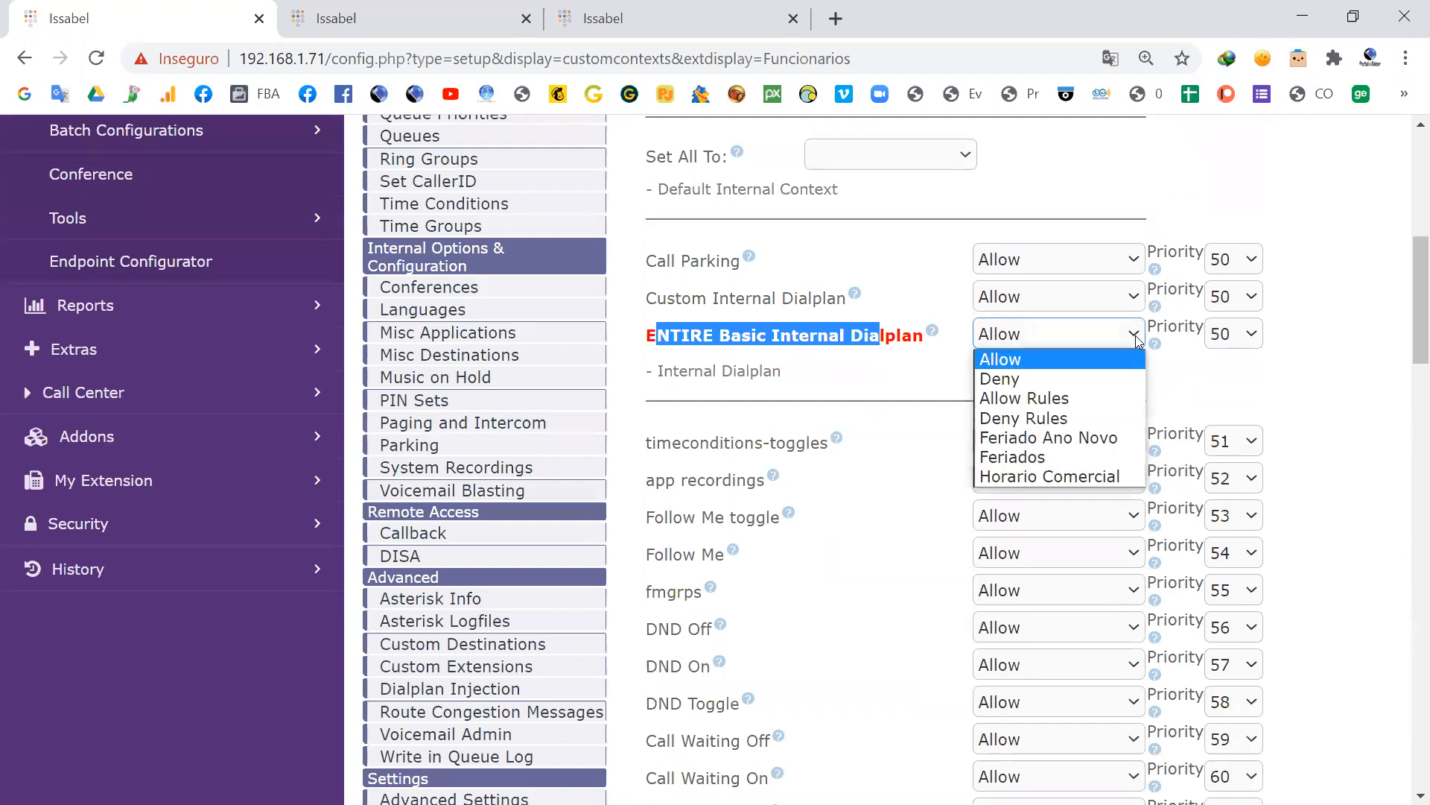
left_click(1019, 378)
left_click(894, 368)
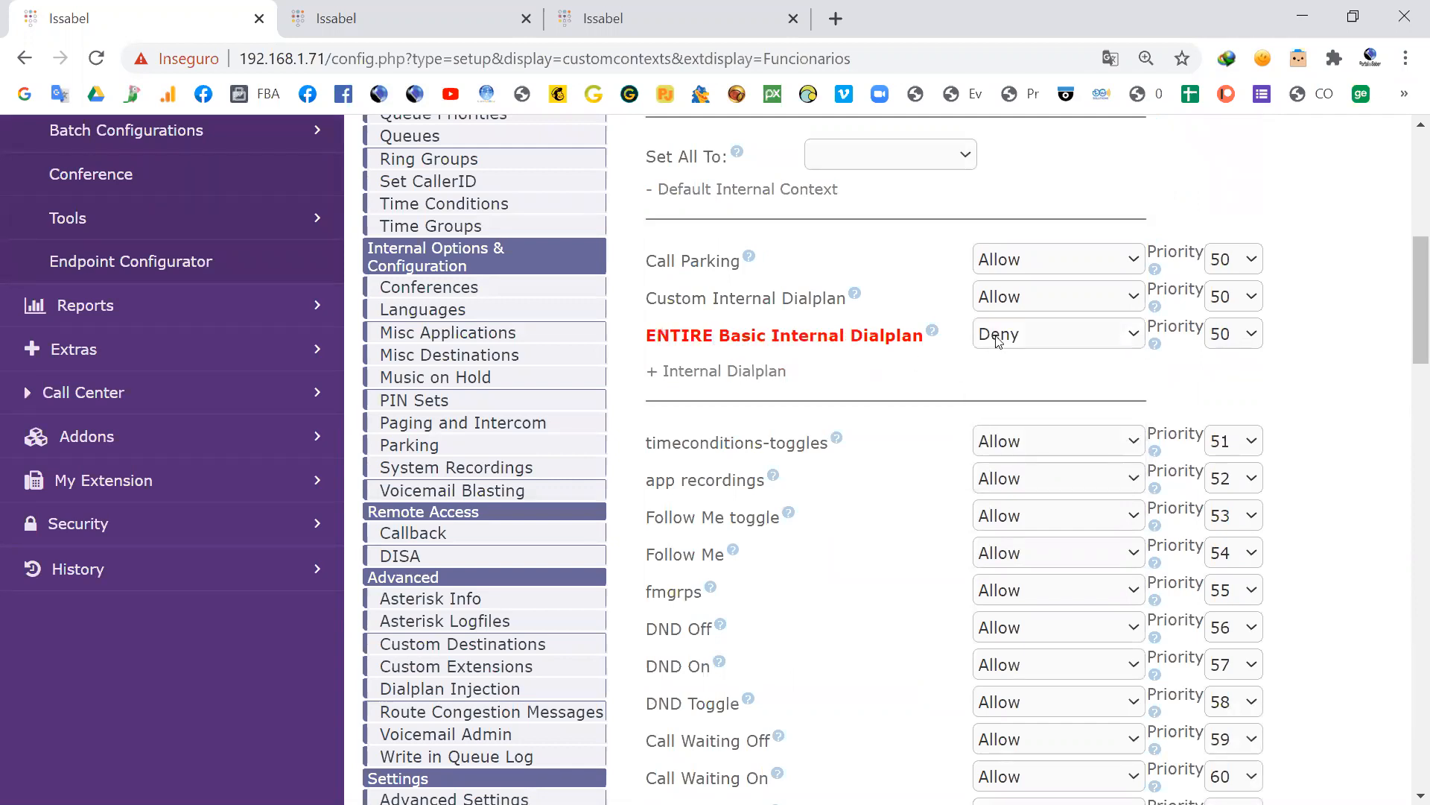
Step: Submit the edited Funcionarios class of service and apply the configuration changes
scroll(993, 344, "down", 20)
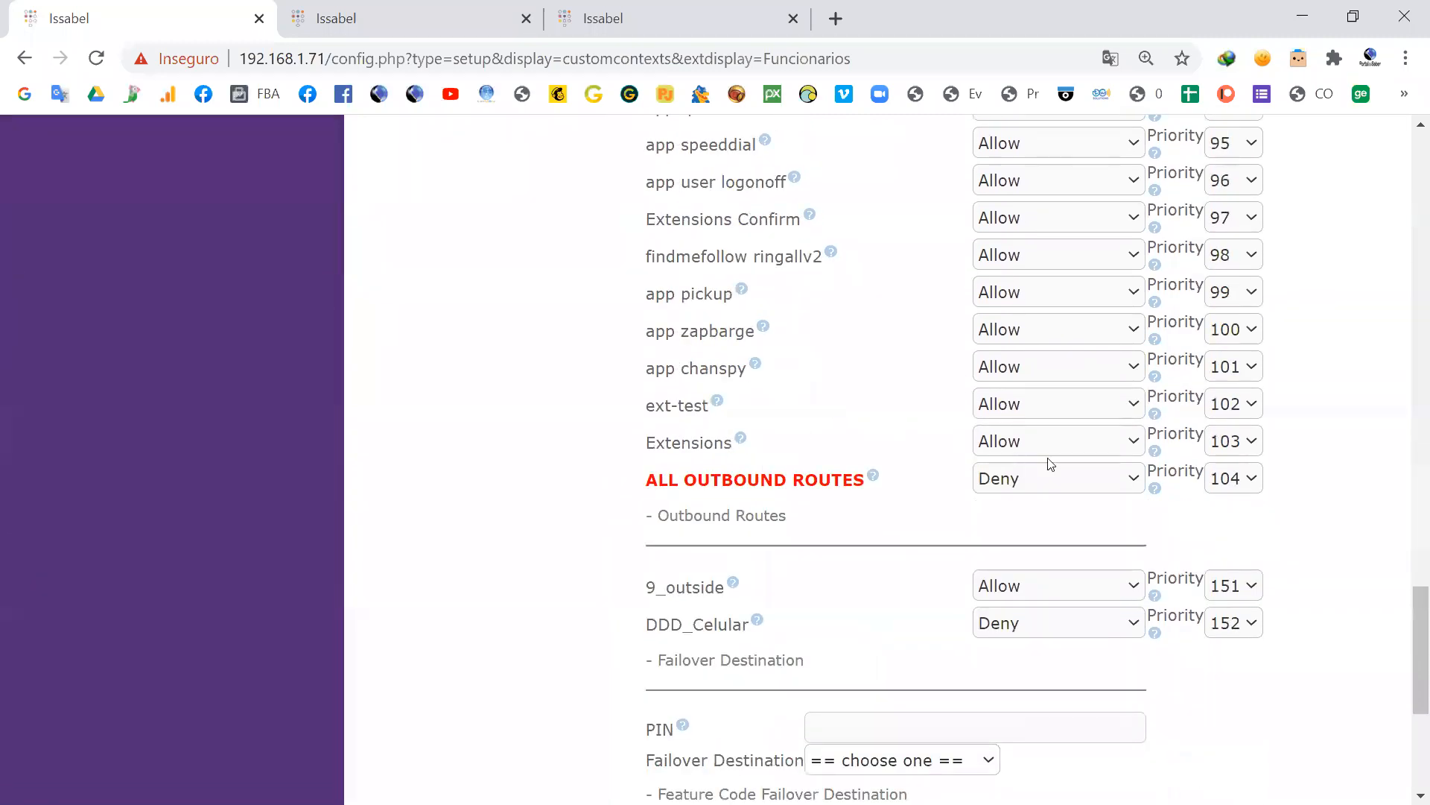
scroll(866, 510, "down", 1)
scroll(1054, 521, "down", 3)
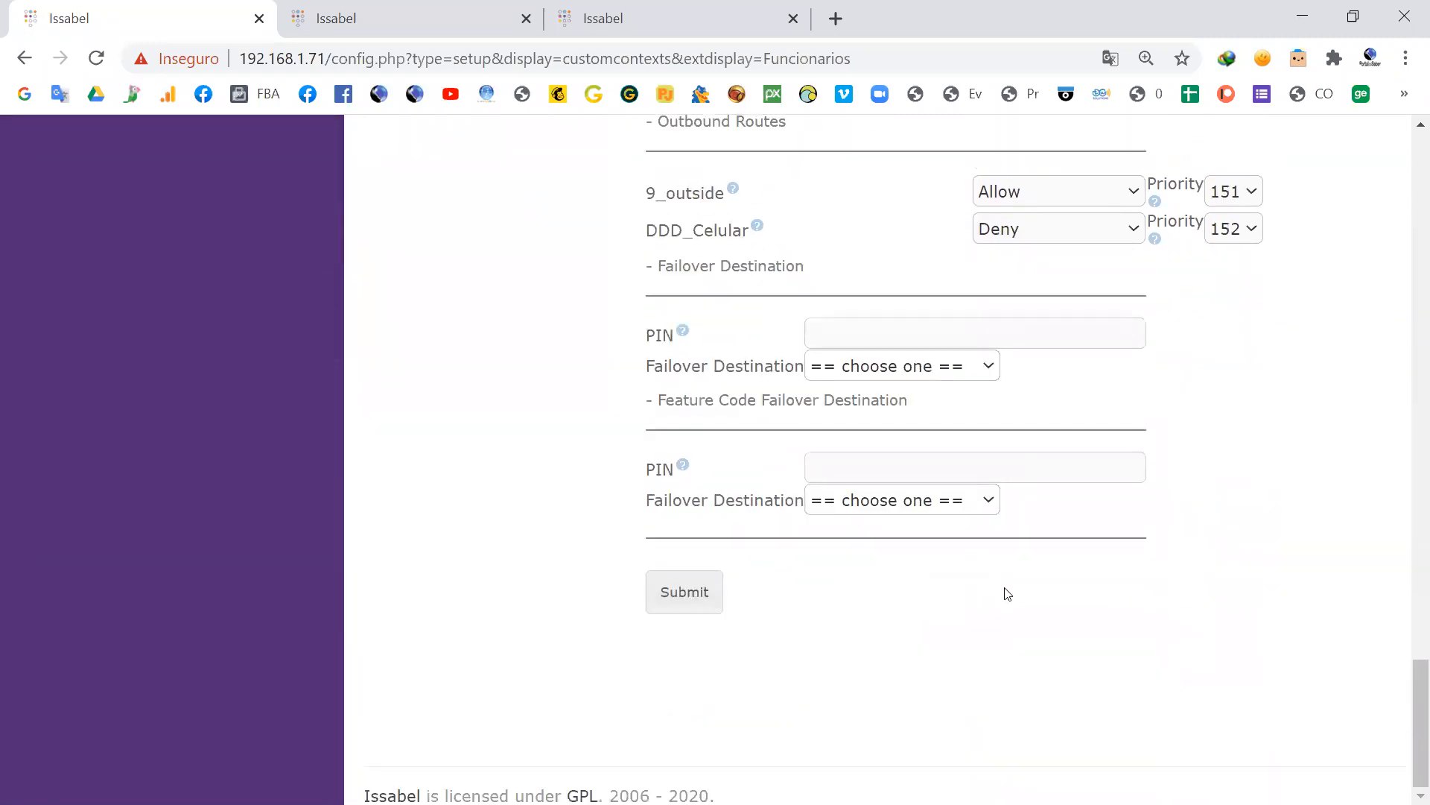
left_click(699, 593)
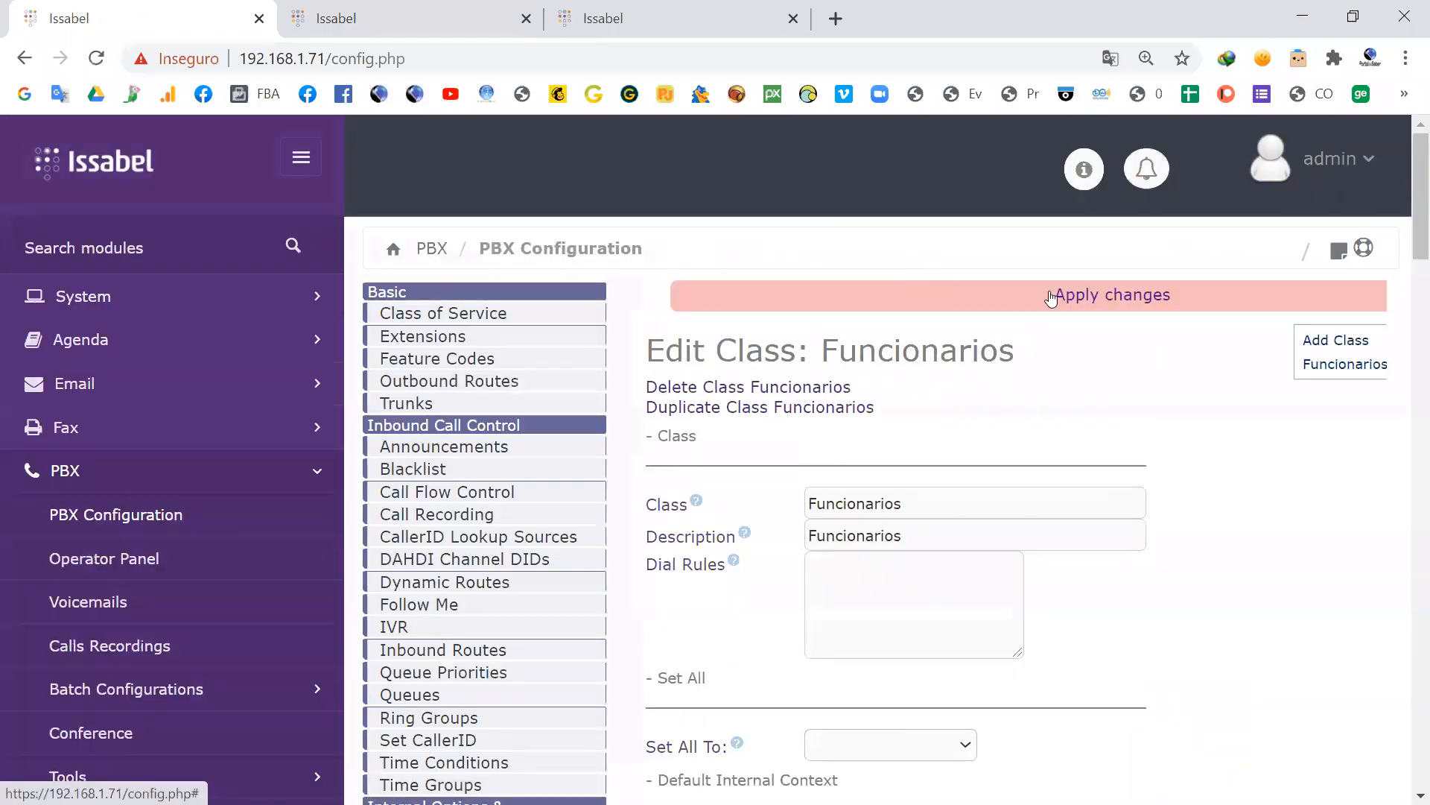
left_click(1053, 295)
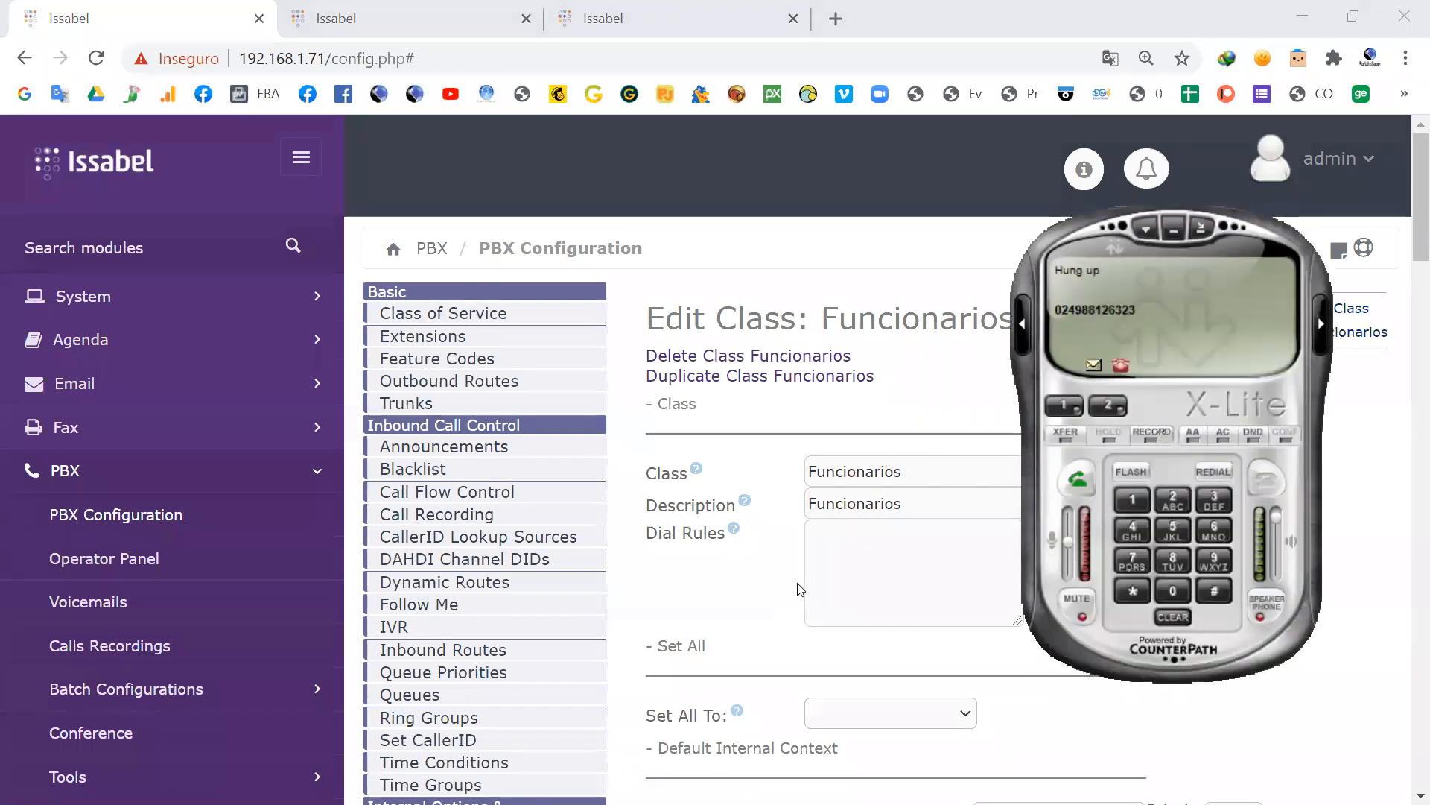
Step: Bring up the Asterisk console beside X-Lite, redial the last number as a test call and hang up
key("alt+Tab")
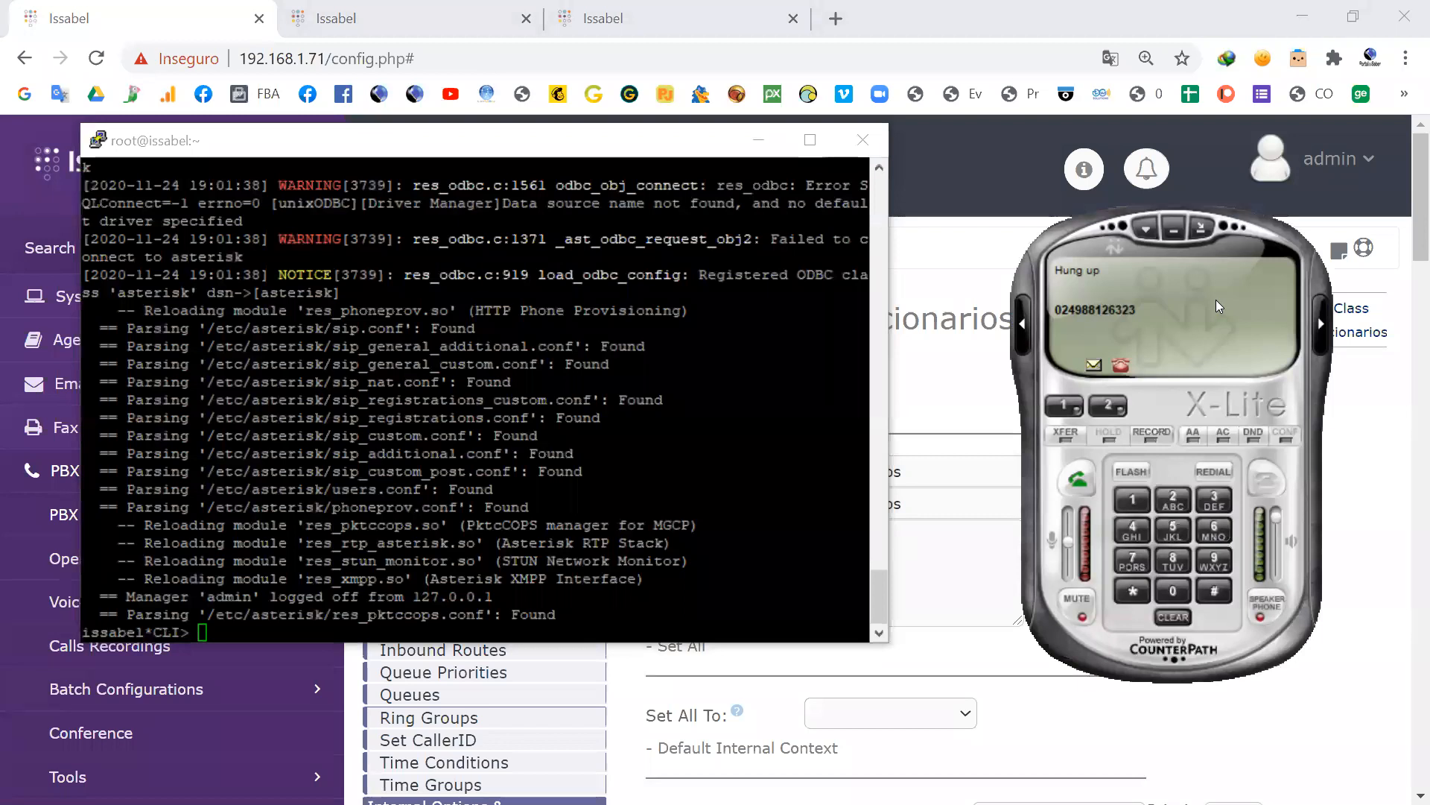
left_click(1210, 471)
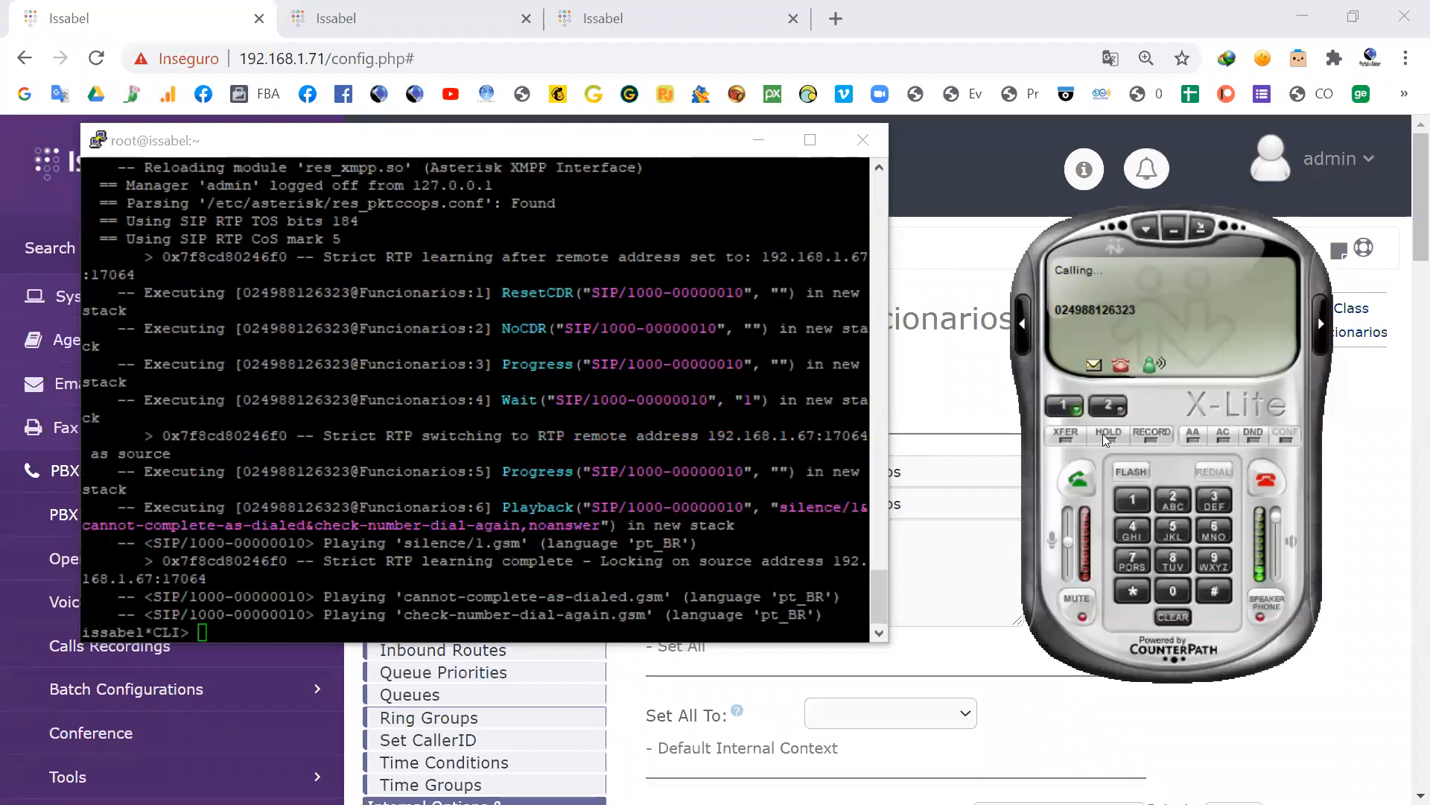
left_click(1269, 481)
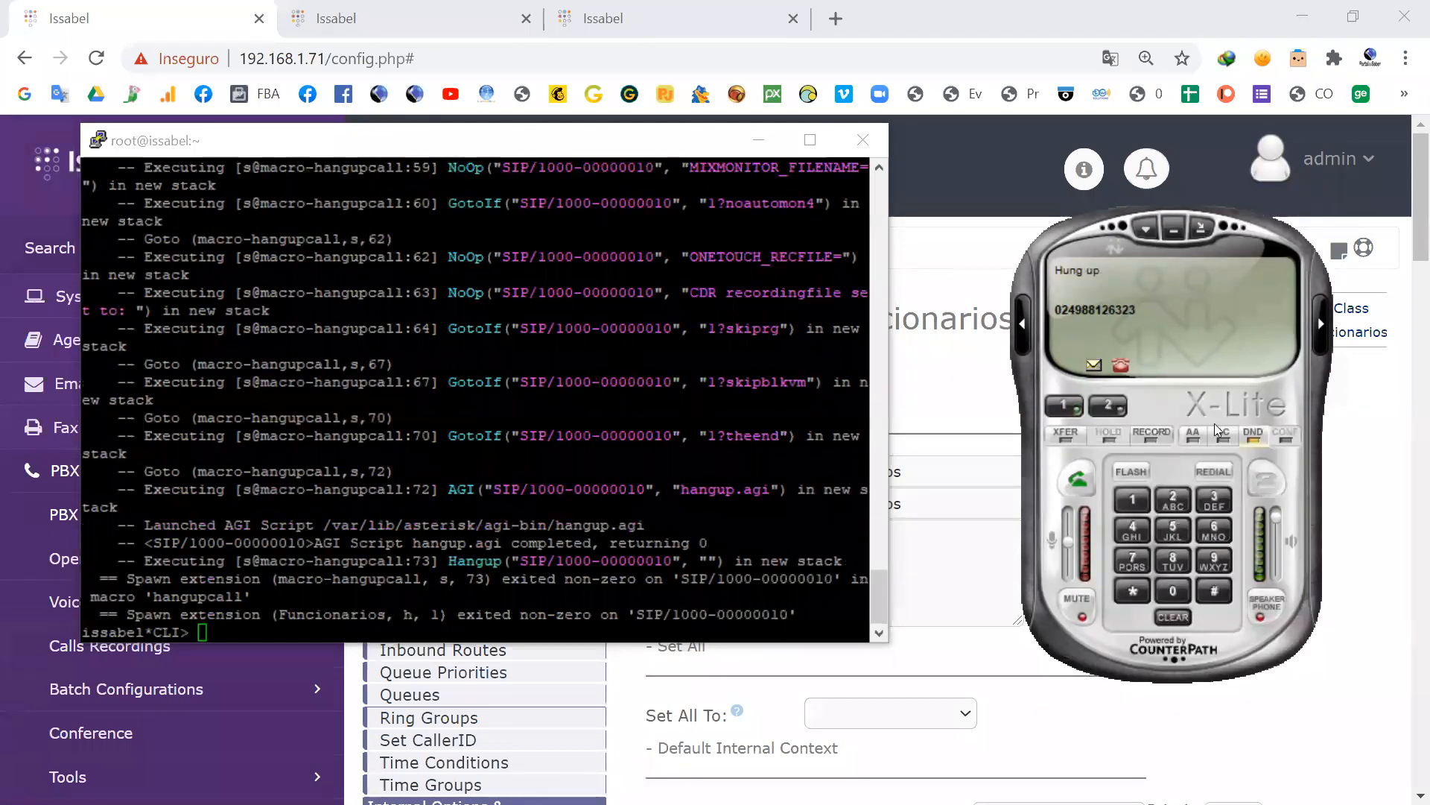
Step: Return to the Issabel page and review the Allow and Deny permissions of the Funcionarios class down to its outbound routes
left_click(961, 386)
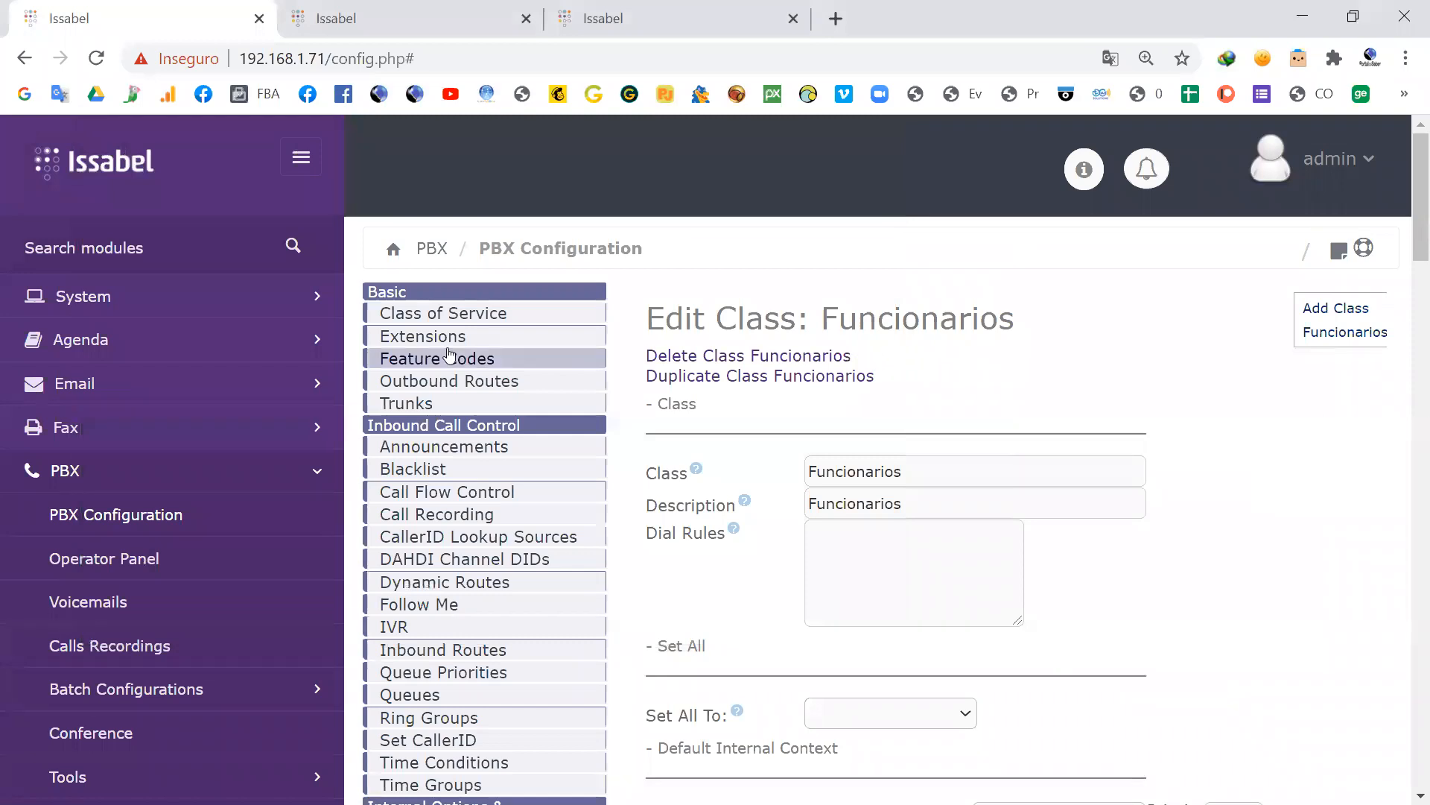
scroll(449, 356, "down", 10)
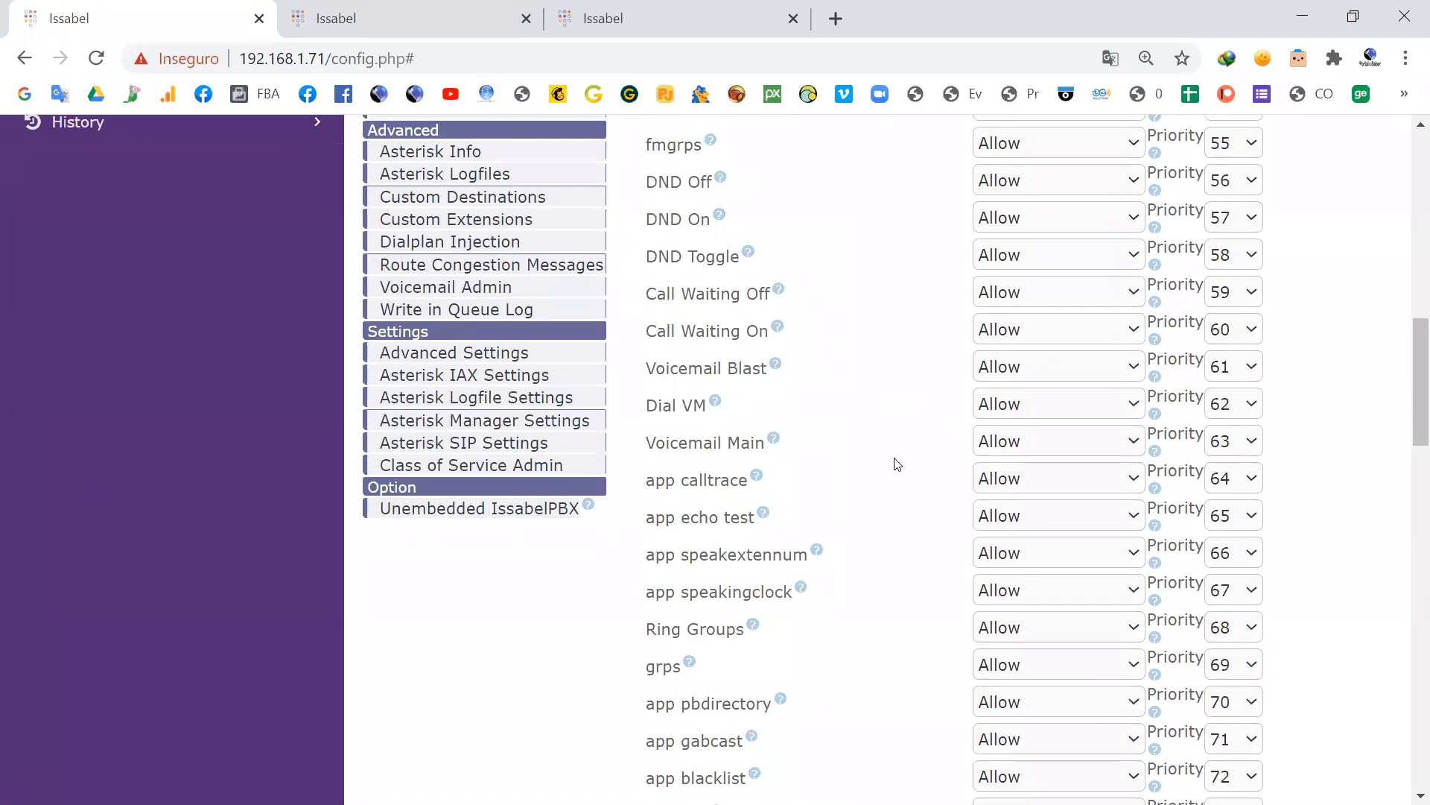
scroll(897, 463, "down", 10)
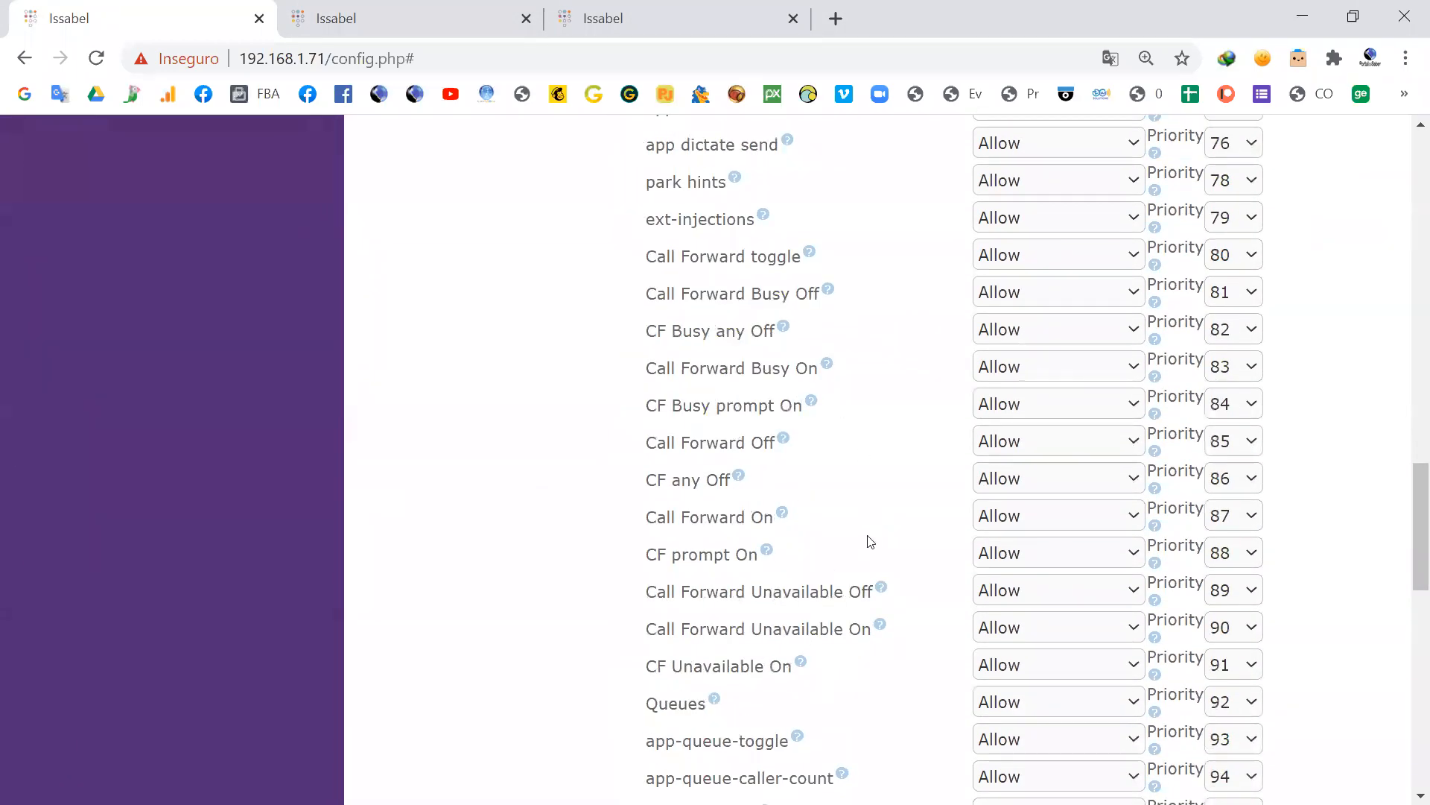
scroll(870, 541, "down", 10)
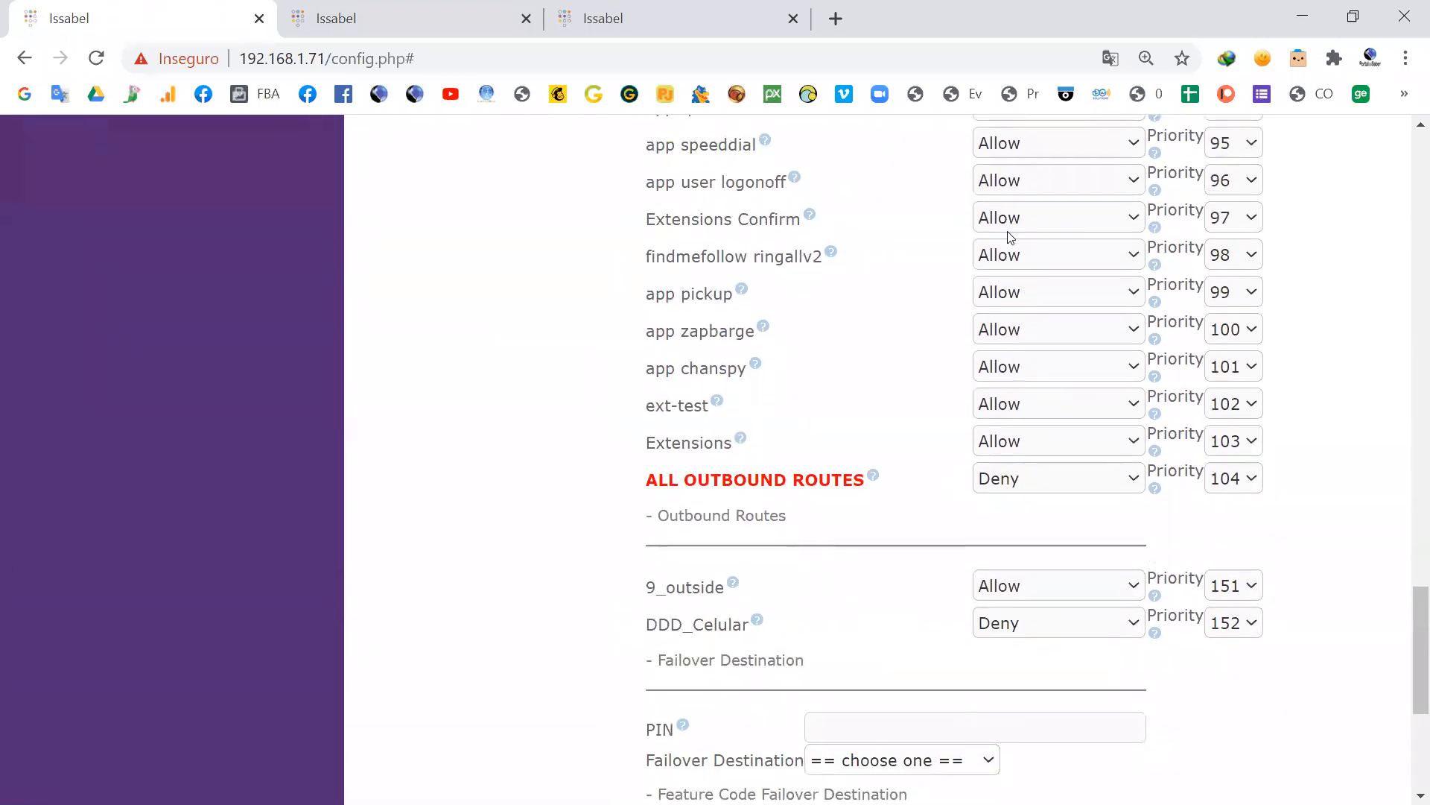
scroll(991, 525, "up", 20)
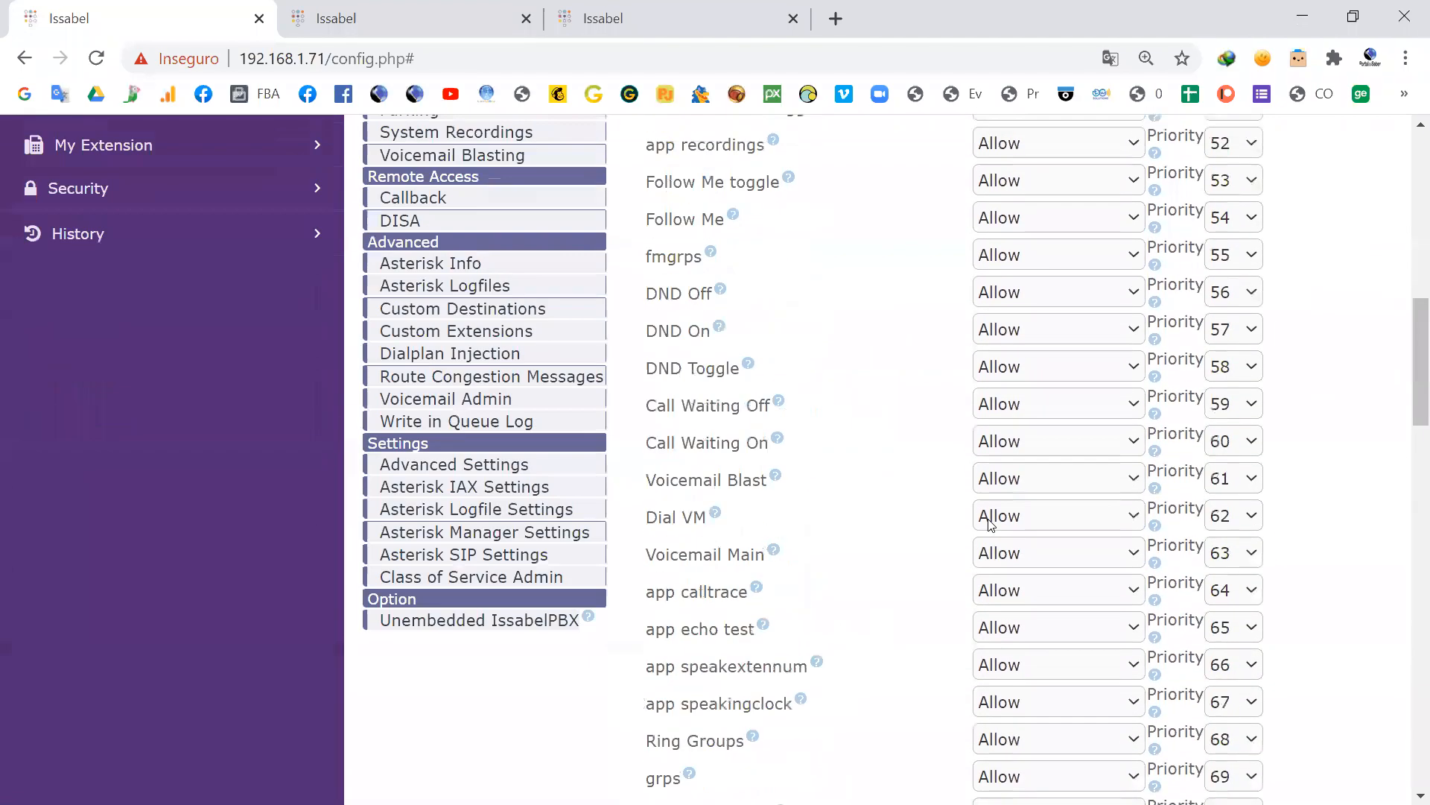
scroll(611, 237, "up", 3)
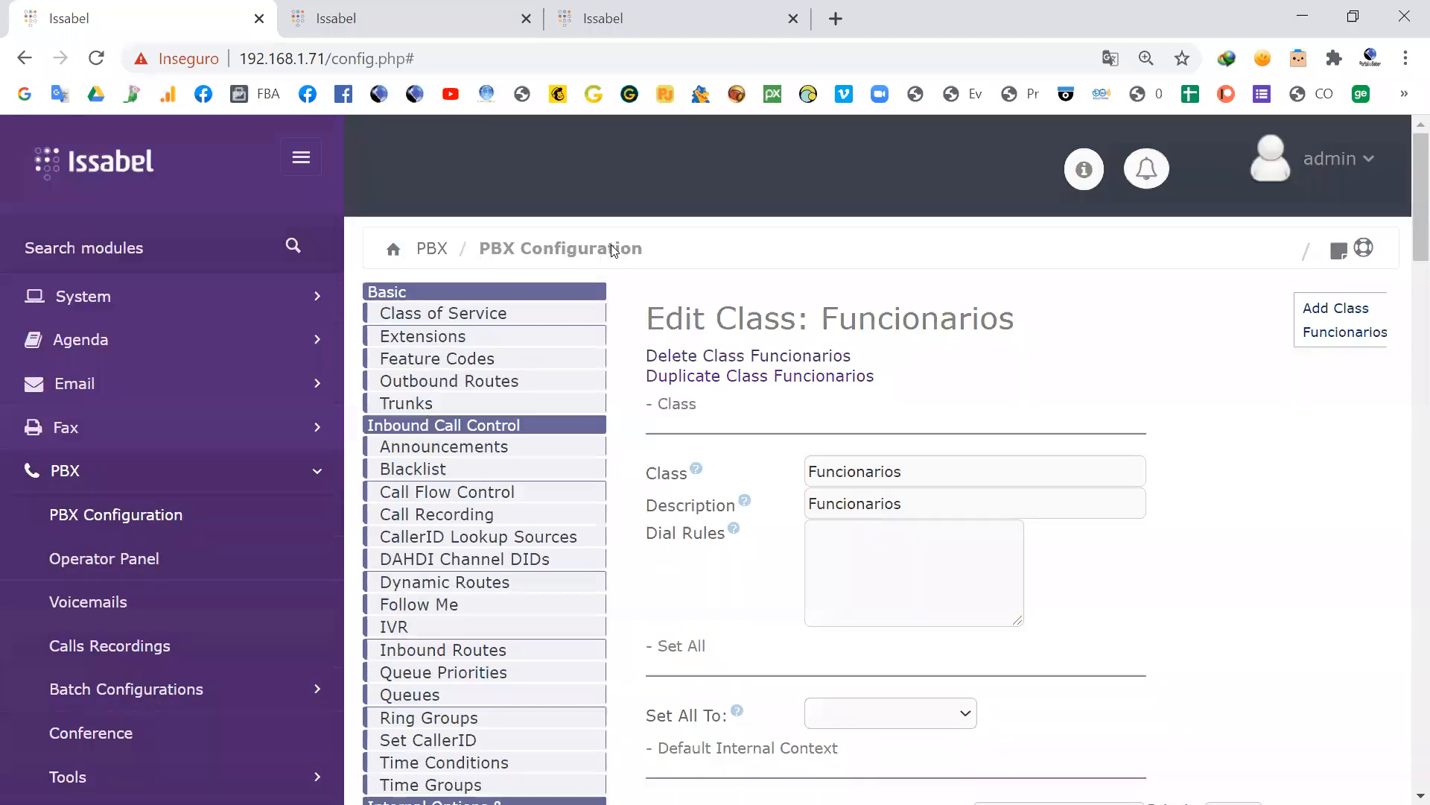
Step: Open extension 1000 and check which class of service it is assigned
left_click(428, 336)
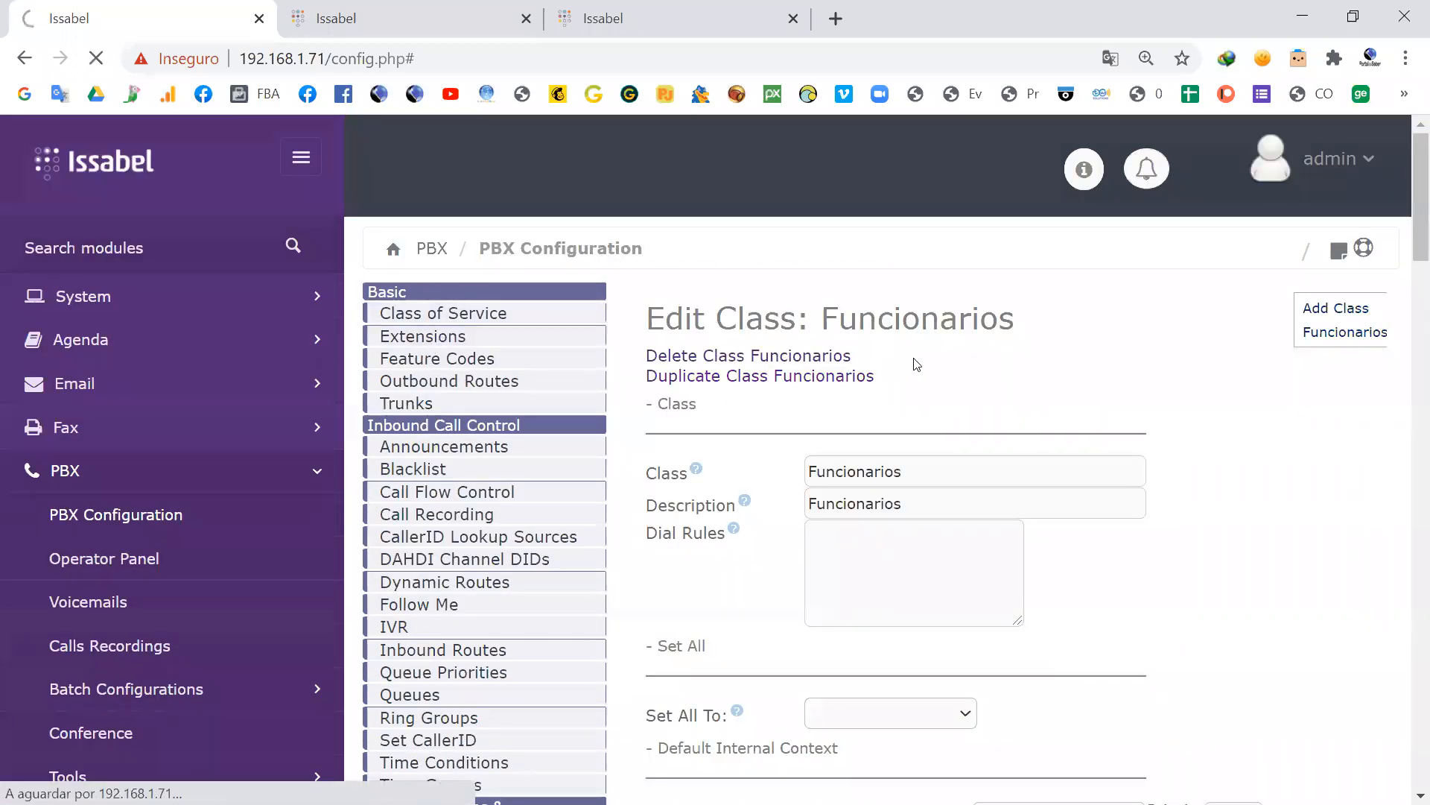
left_click(1311, 337)
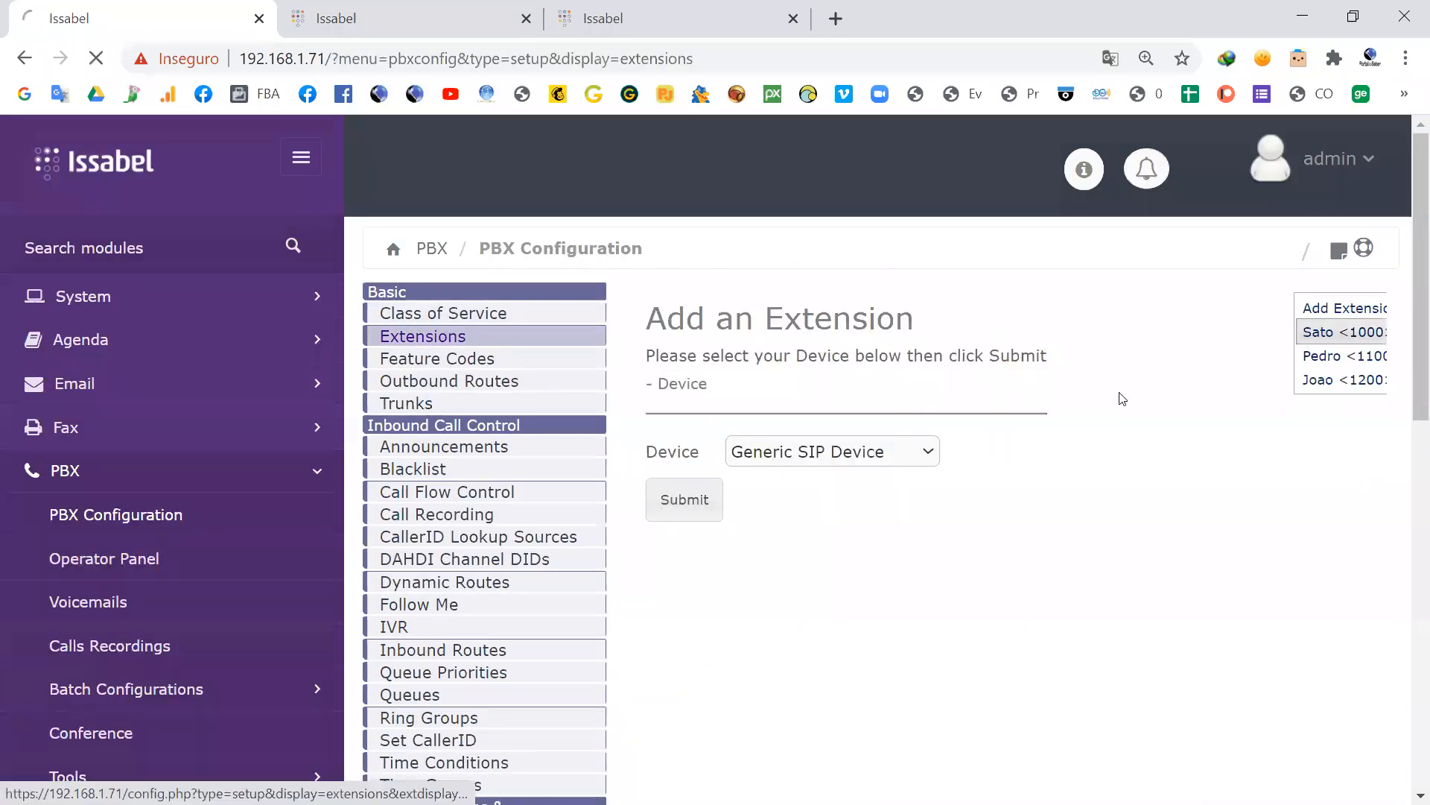
scroll(1124, 486, "down", 10)
scroll(1125, 485, "down", 13)
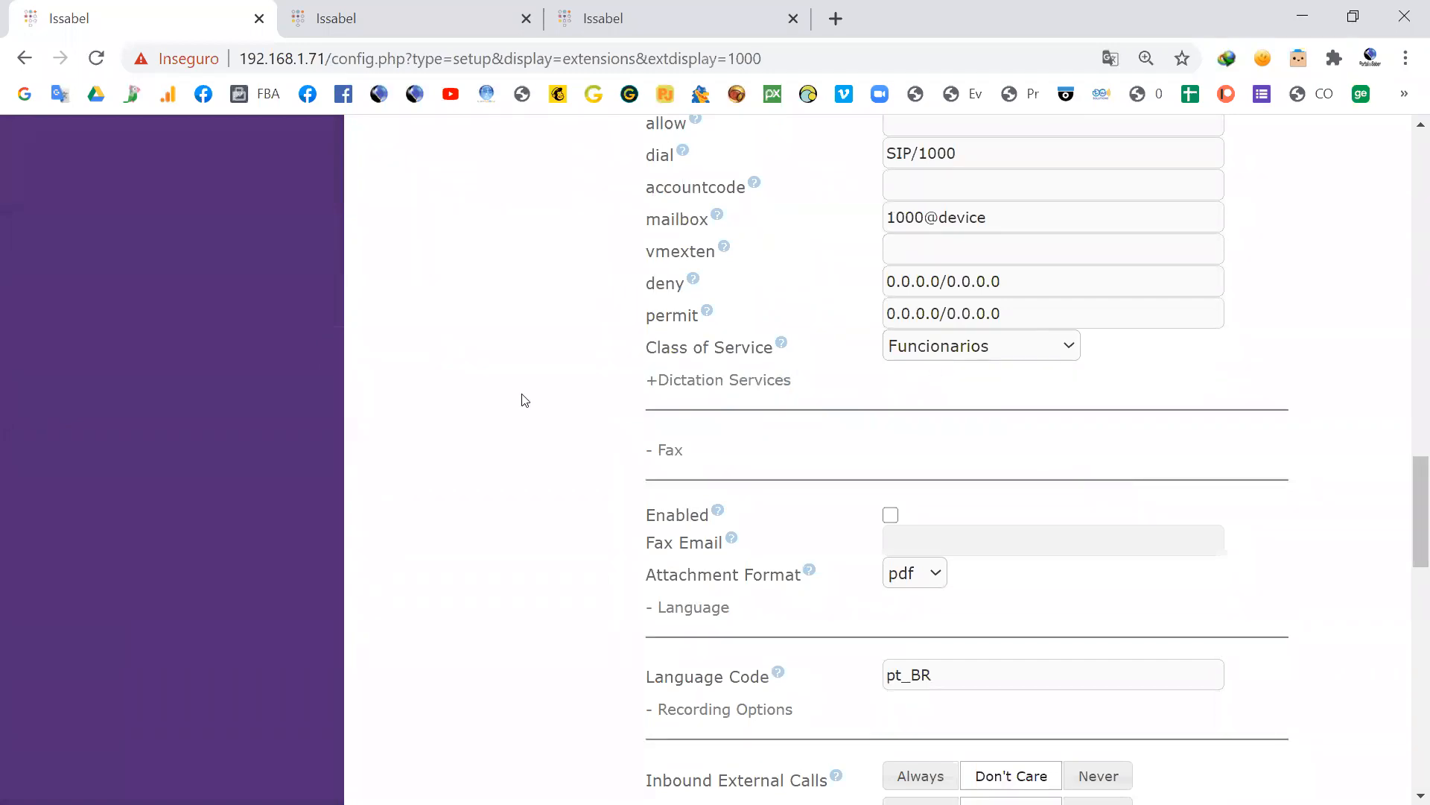
scroll(514, 402, "up", 15)
scroll(501, 403, "up", 8)
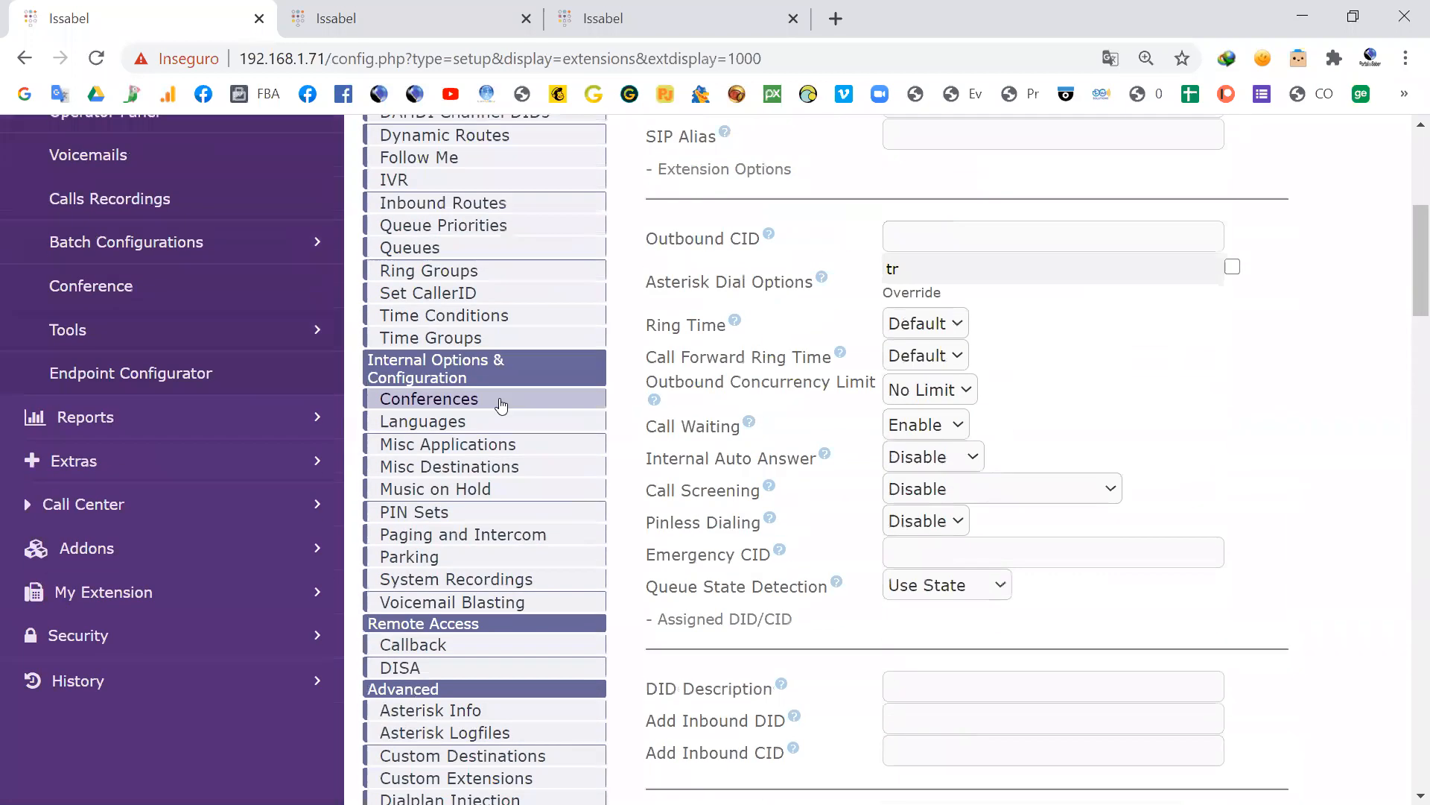
scroll(501, 403, "up", 2)
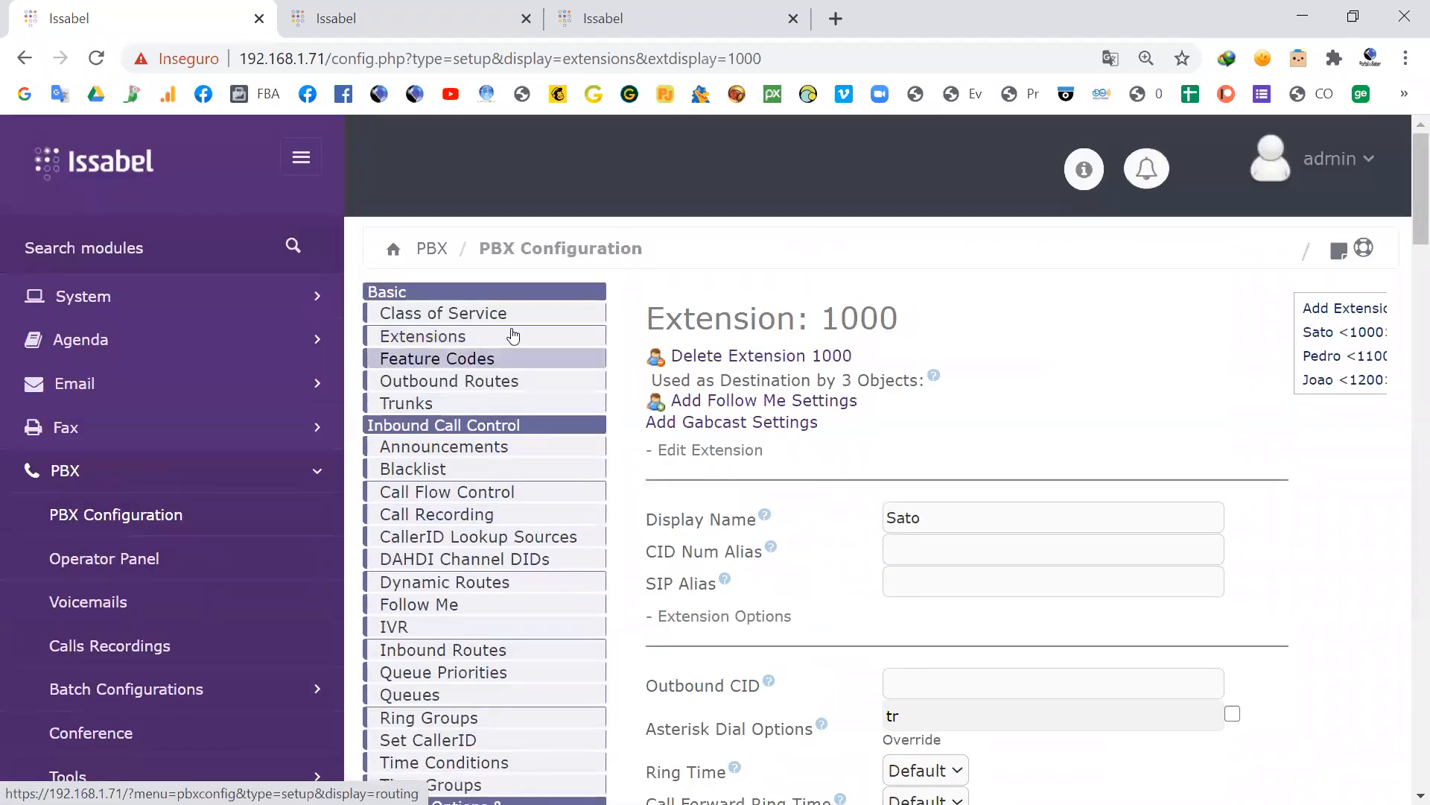
Step: Open the outbound routes configuration and look over the route settings and existing routes
left_click(455, 381)
scroll(994, 424, "down", 1)
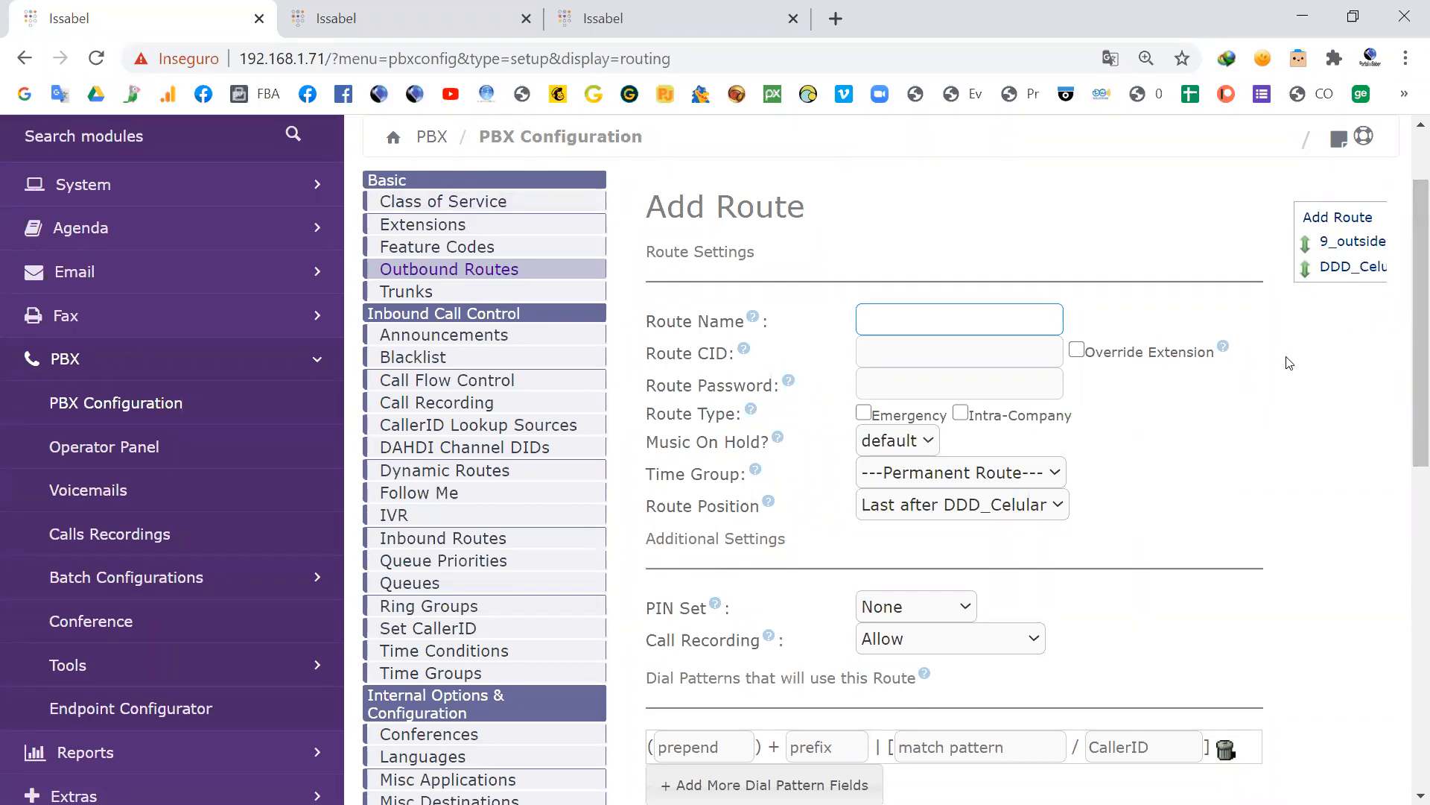
scroll(508, 322, "up", 3)
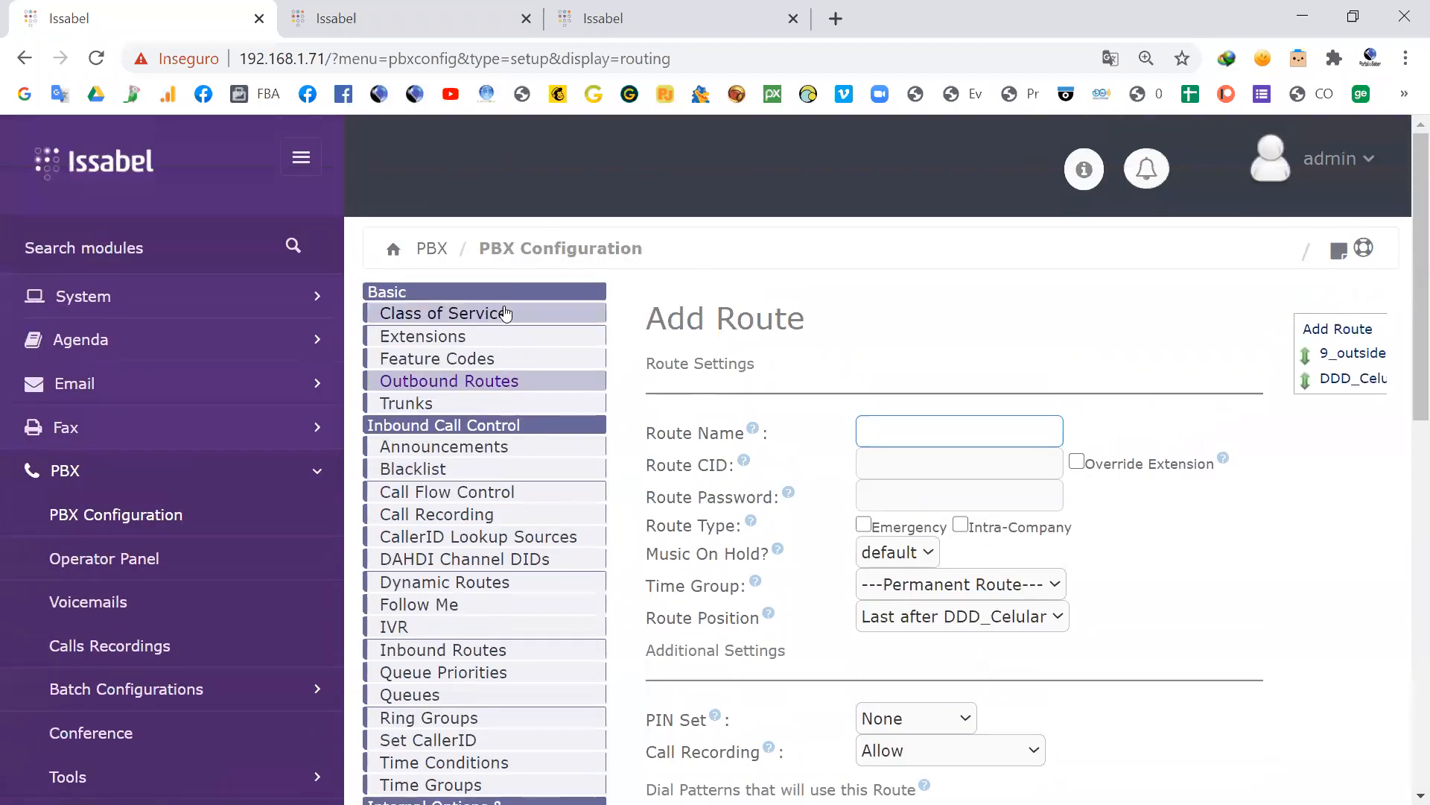
Step: Create a new class of service named Diretor with the description Diretor
left_click(507, 314)
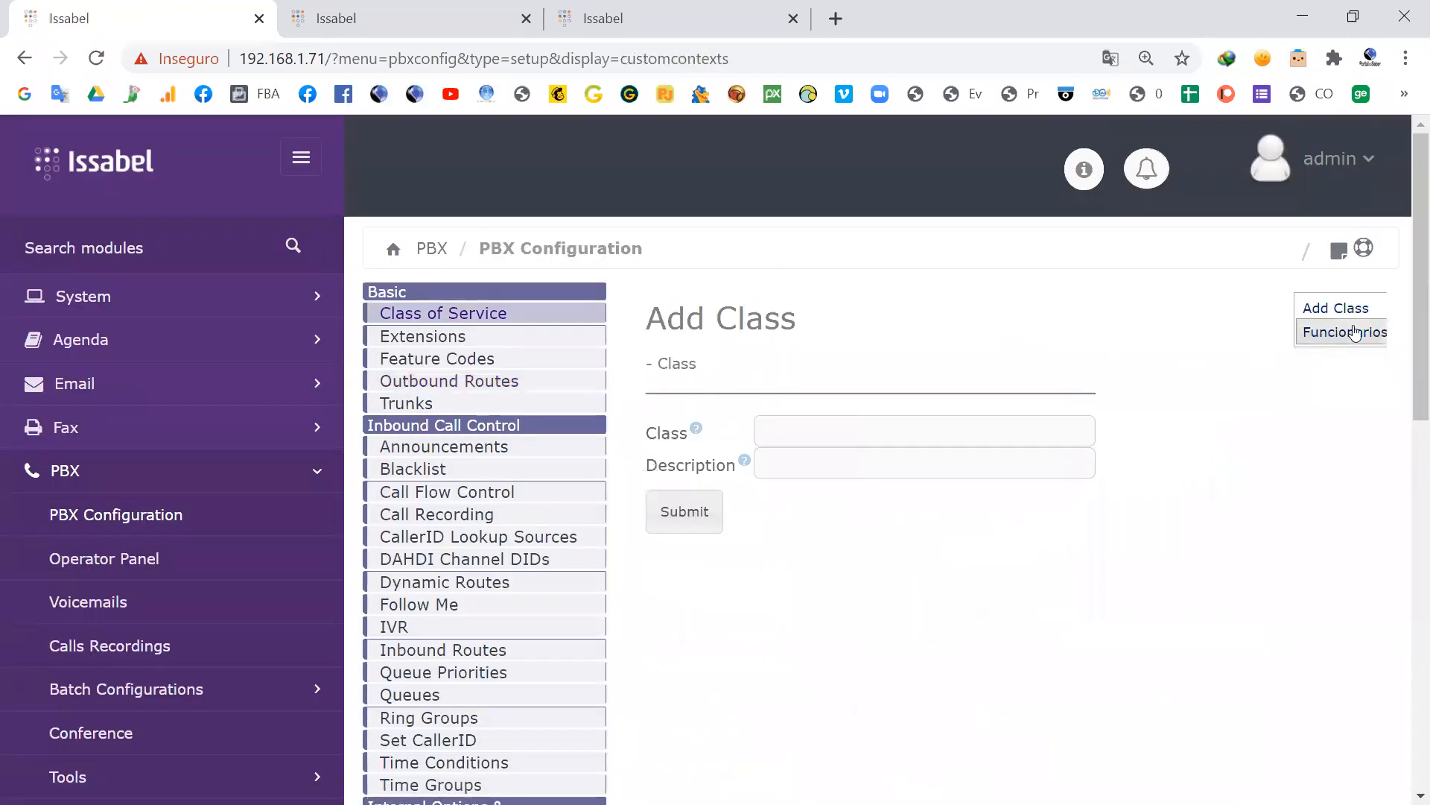
left_click(815, 437)
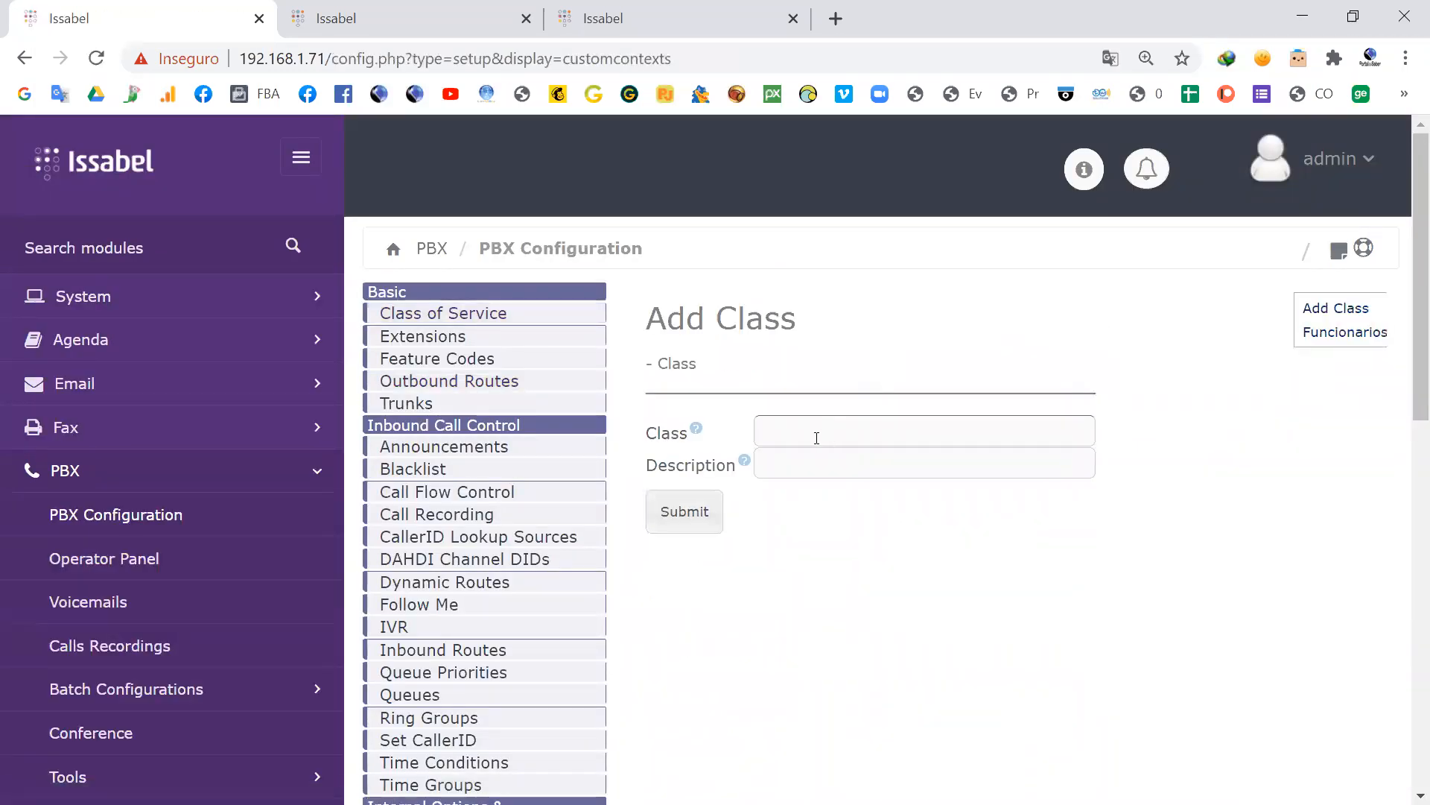
type("Diretor")
left_click_drag(840, 429, 716, 425)
key("ctrl+c")
left_click(817, 463)
key("ctrl+v")
left_click(682, 512)
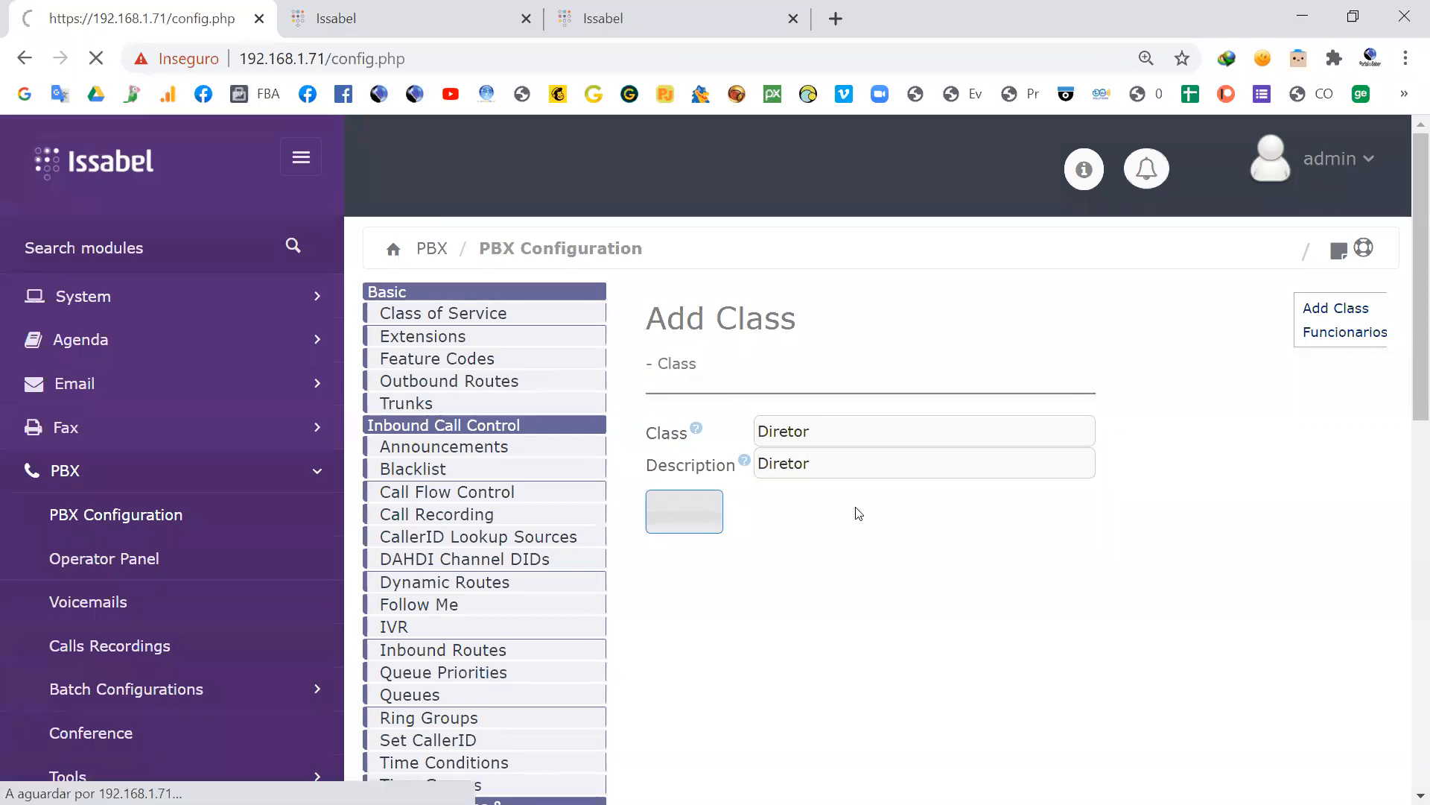
Step: Set all permissions of the Diretor class to Allow at once
scroll(820, 376, "down", 6)
scroll(820, 376, "down", 11)
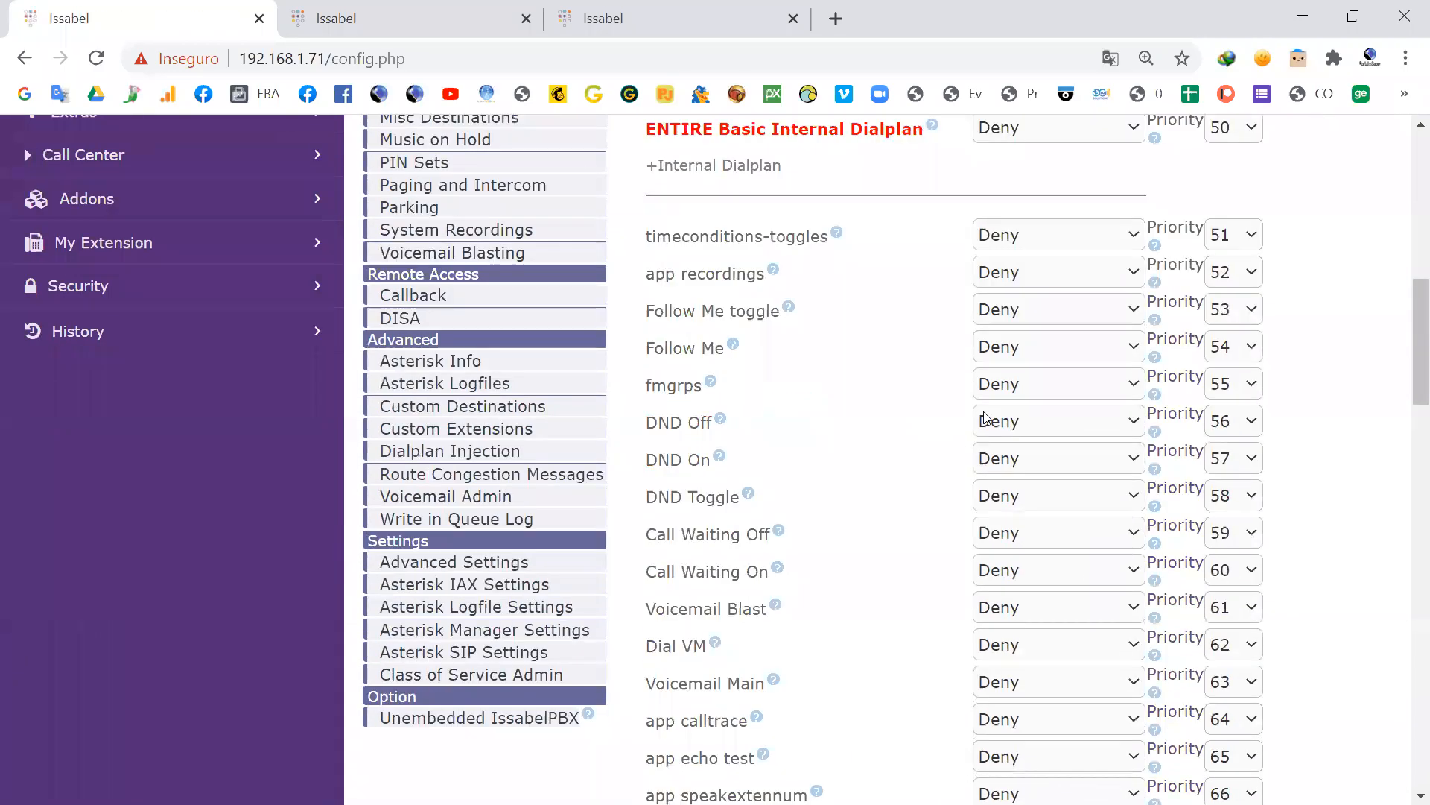
scroll(976, 425, "up", 15)
left_click(929, 501)
left_click(852, 550)
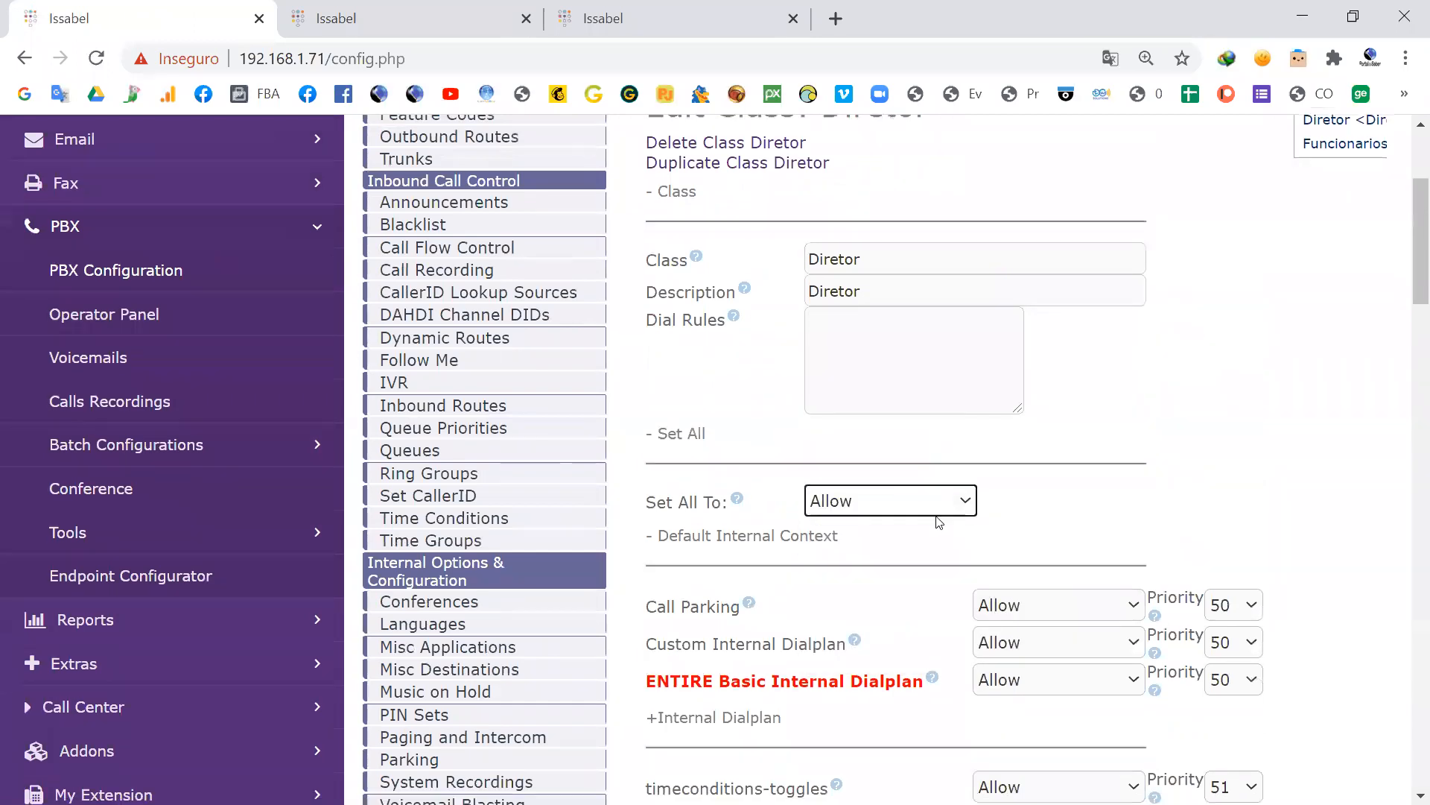
Step: Submit the Diretor class of service and apply the configuration changes
scroll(894, 581, "down", 20)
scroll(883, 632, "down", 5)
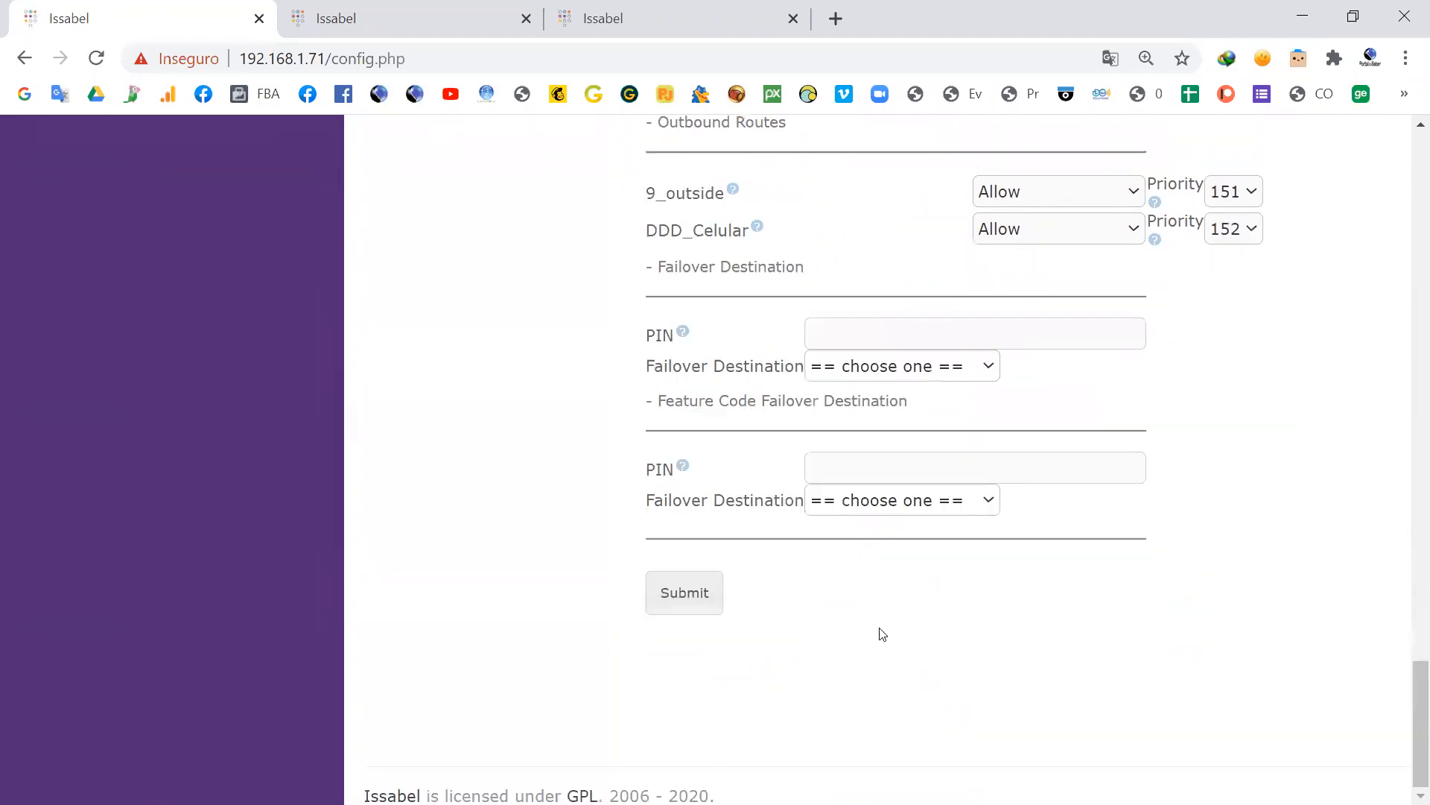
left_click(693, 599)
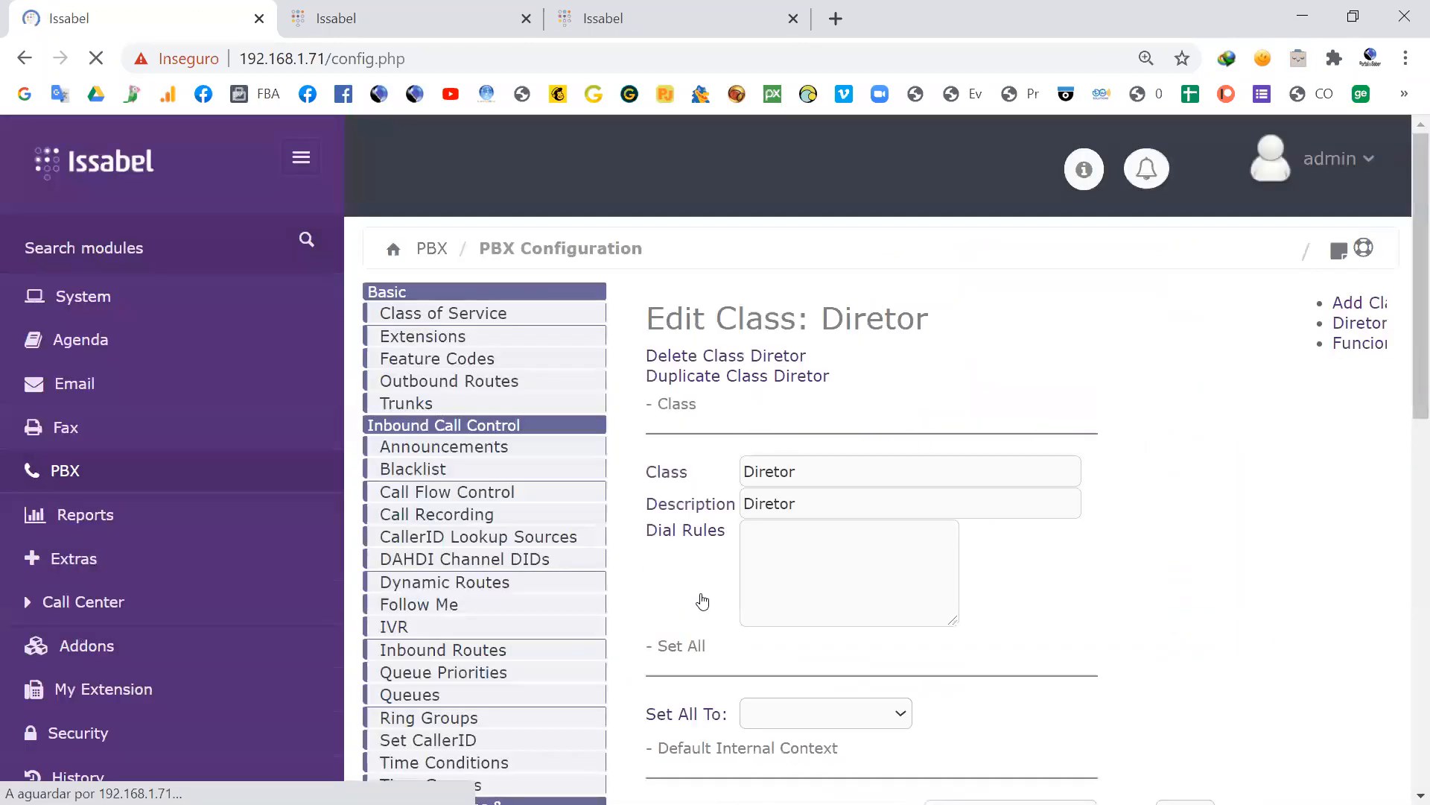
left_click(961, 294)
Step: Review the Diretor class's permissions, from the default internal context through the internal dialplan entries
scroll(907, 424, "down", 10)
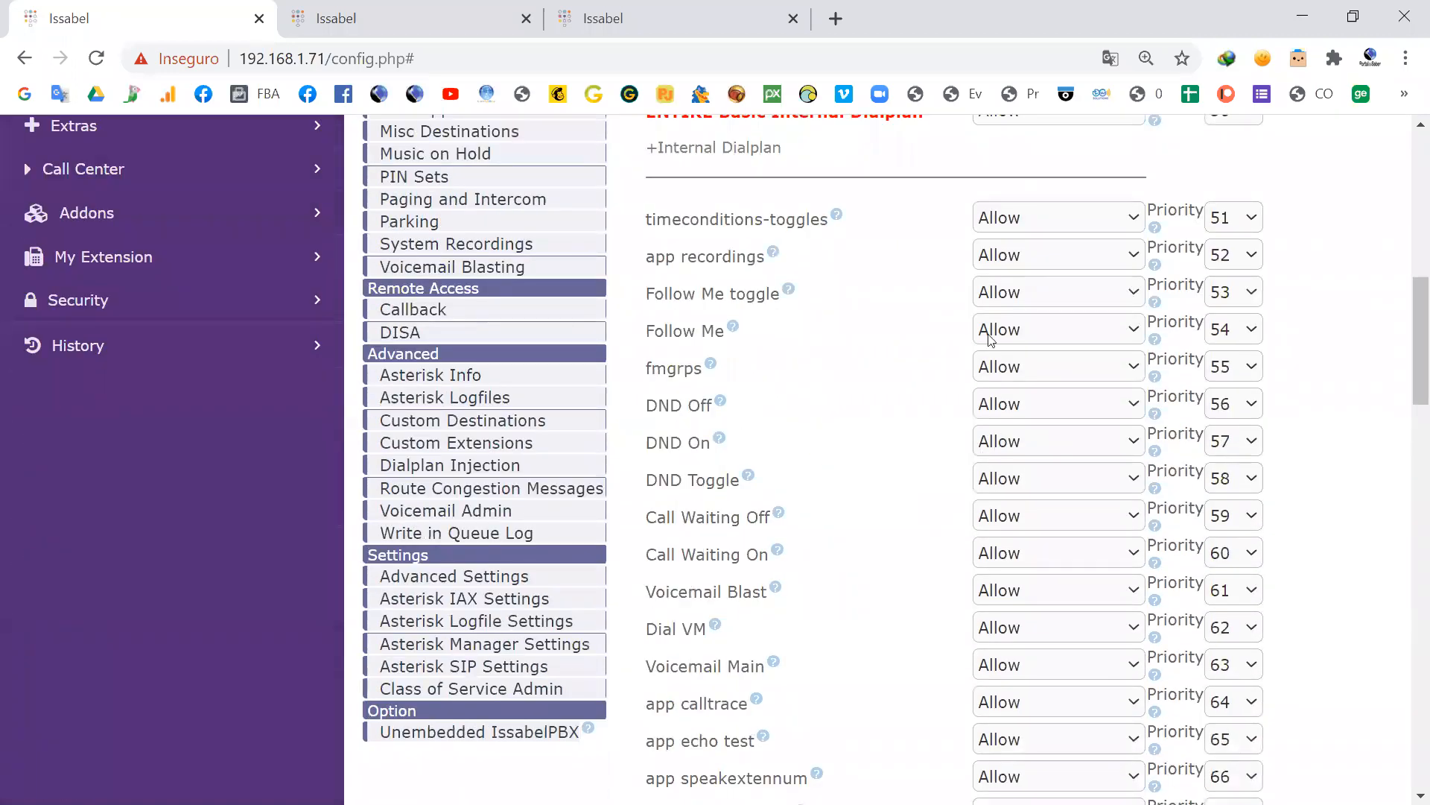
scroll(1015, 597, "up", 5)
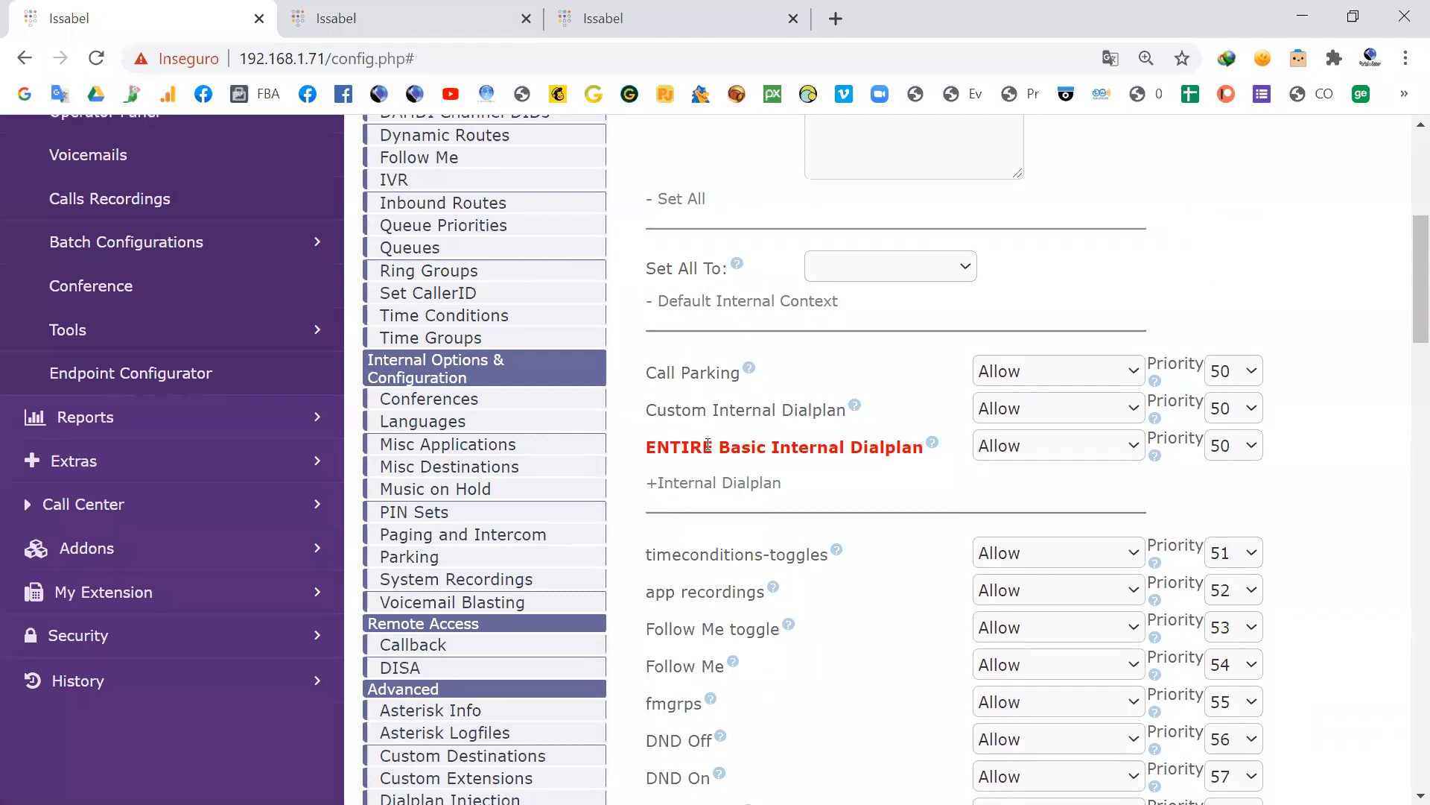
scroll(839, 511, "down", 20)
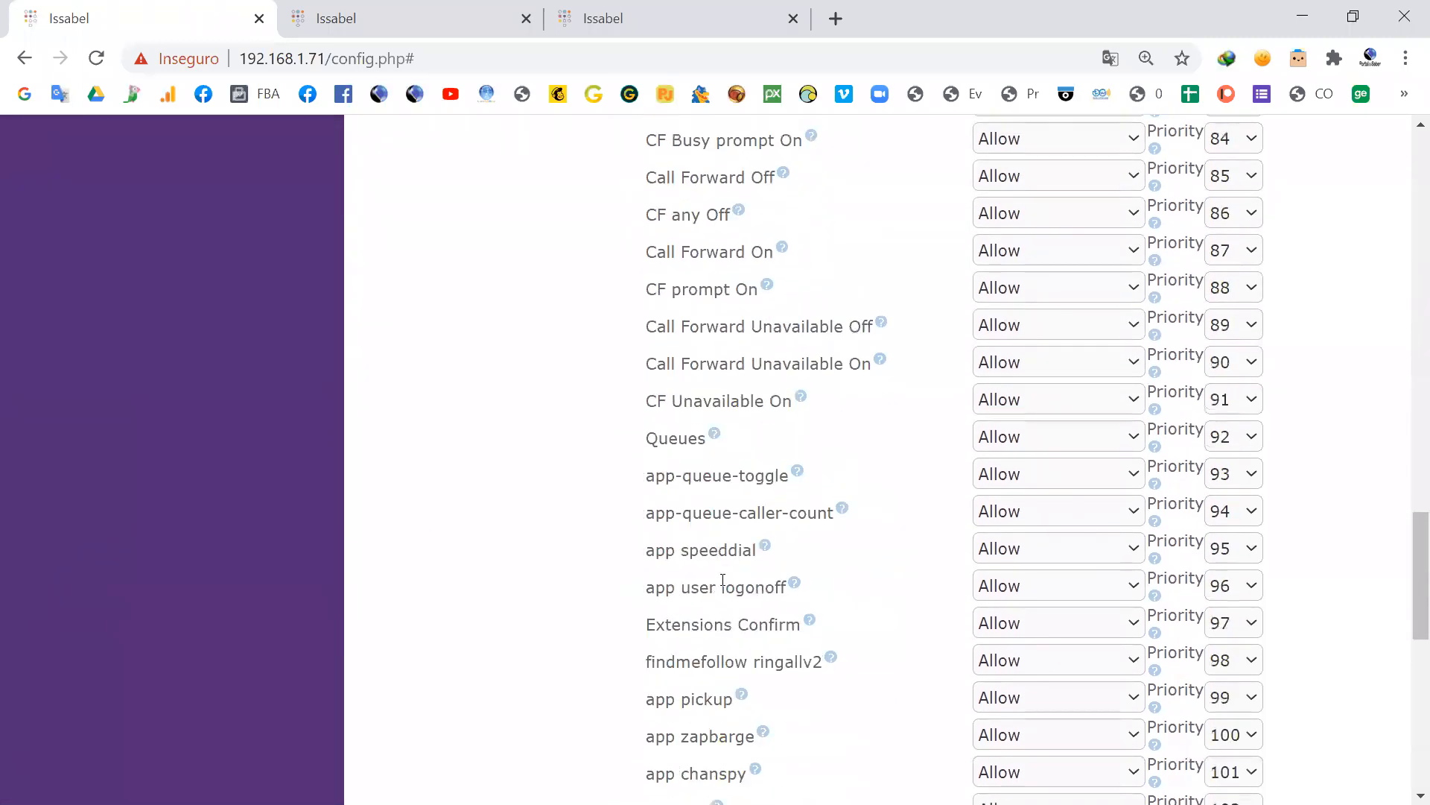
scroll(723, 580, "down", 5)
scroll(854, 488, "up", 20)
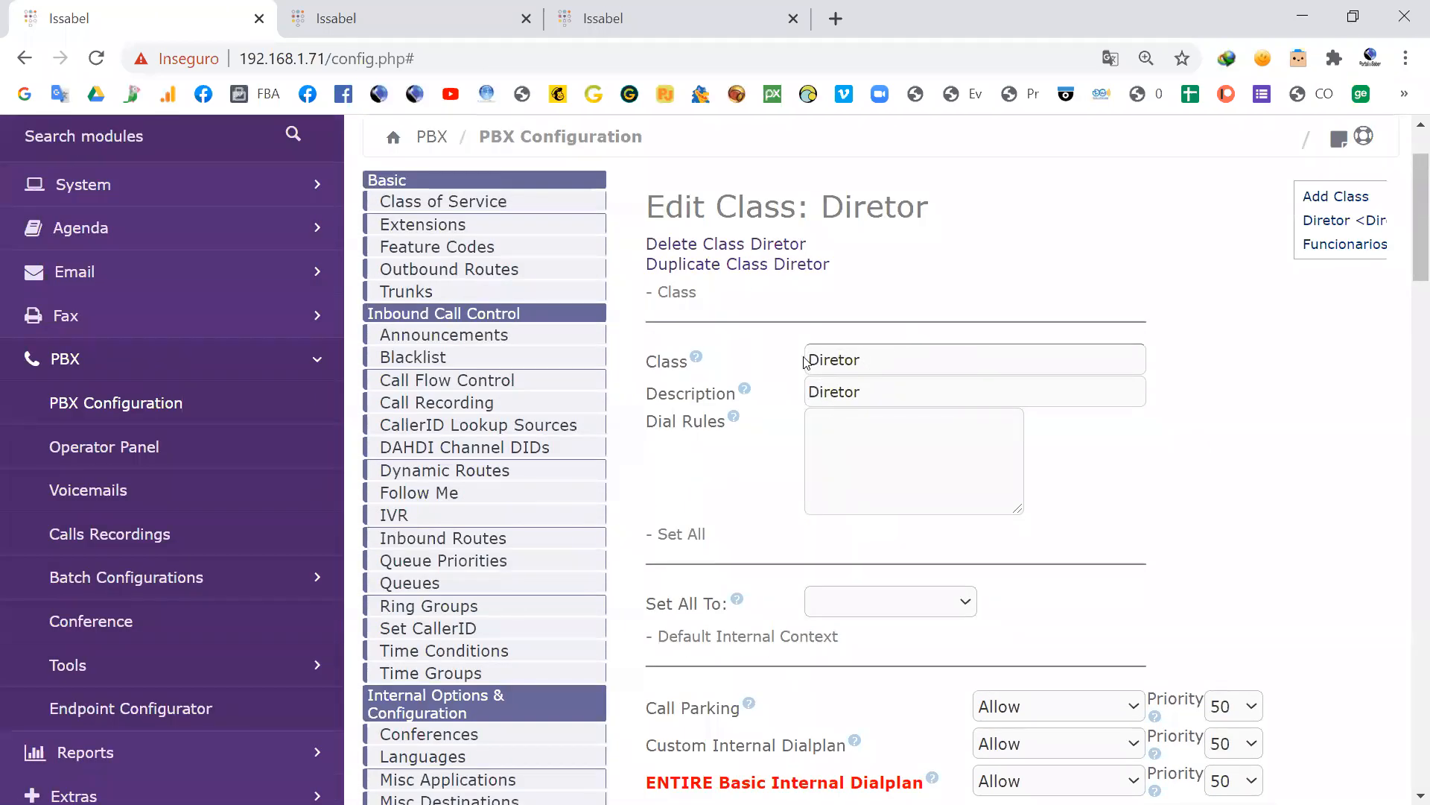
scroll(891, 424, "down", 3)
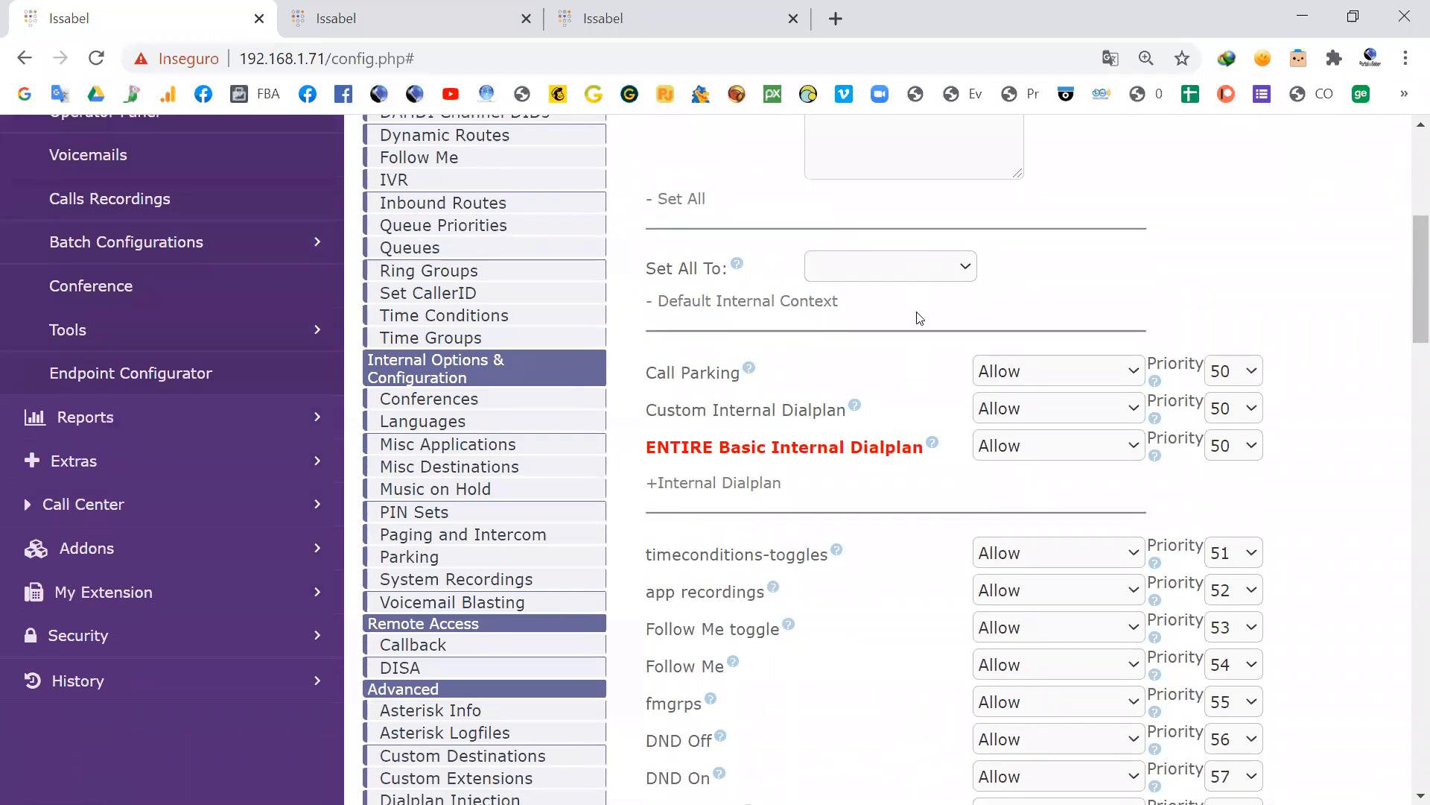
scroll(919, 318, "up", 5)
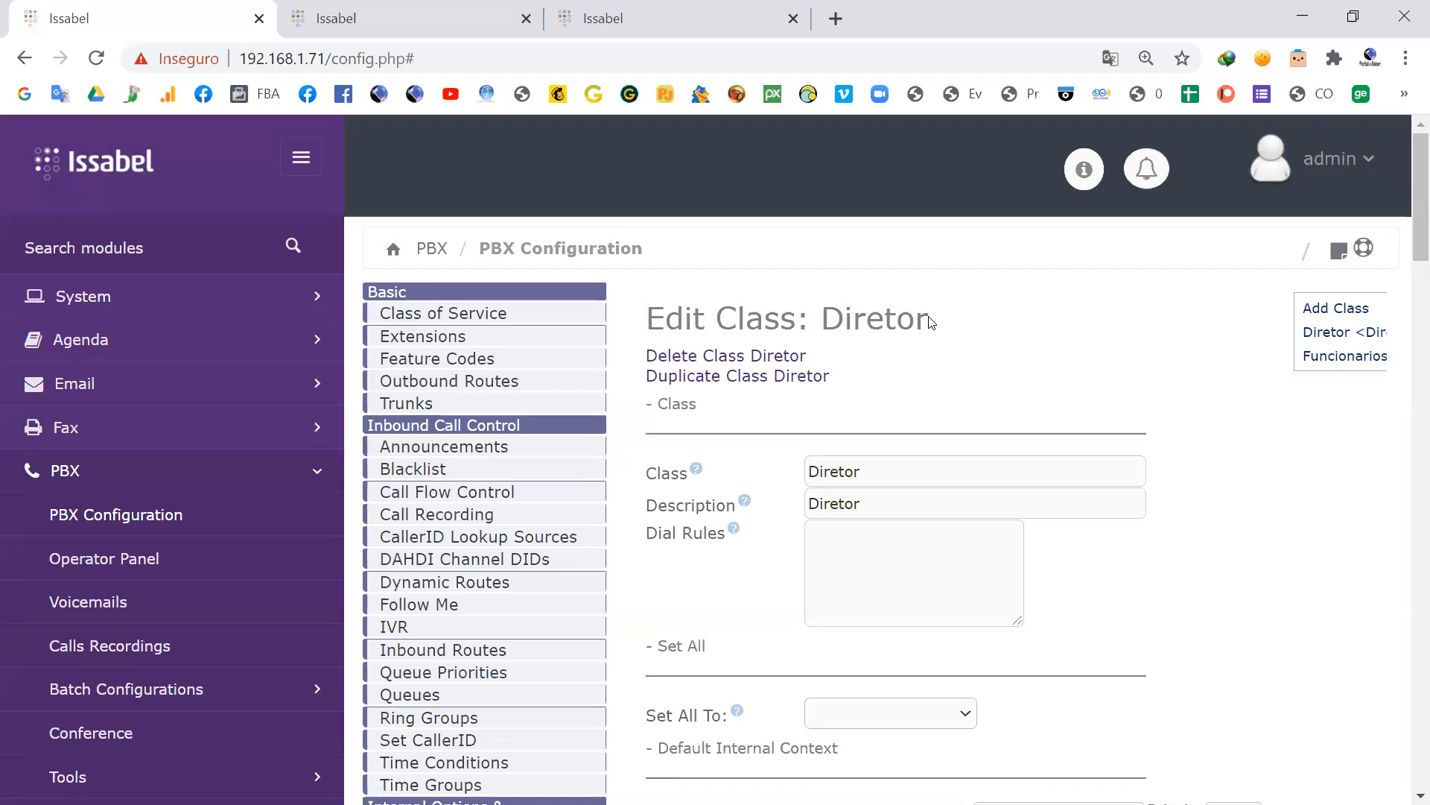
scroll(930, 322, "down", 4)
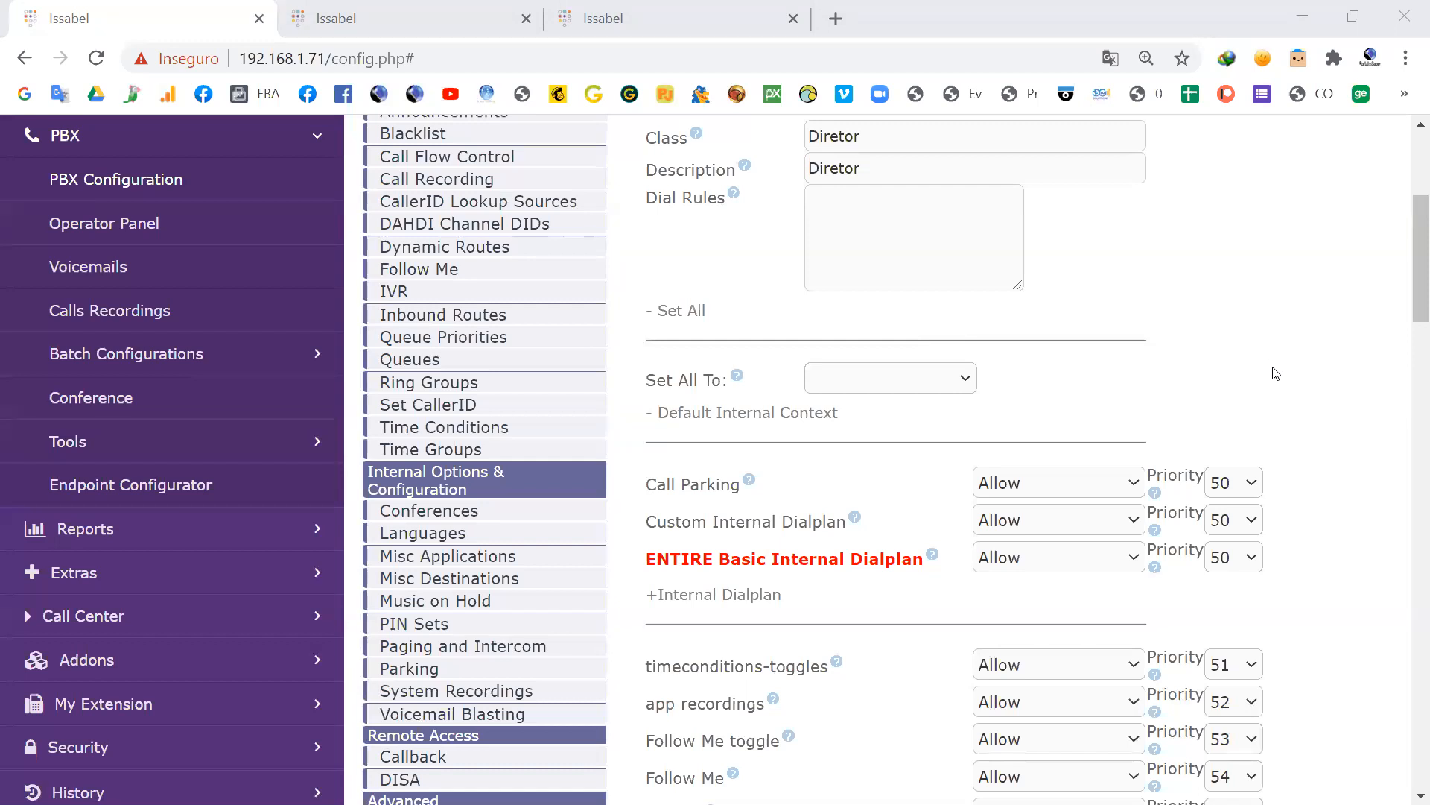
scroll(1276, 374, "up", 5)
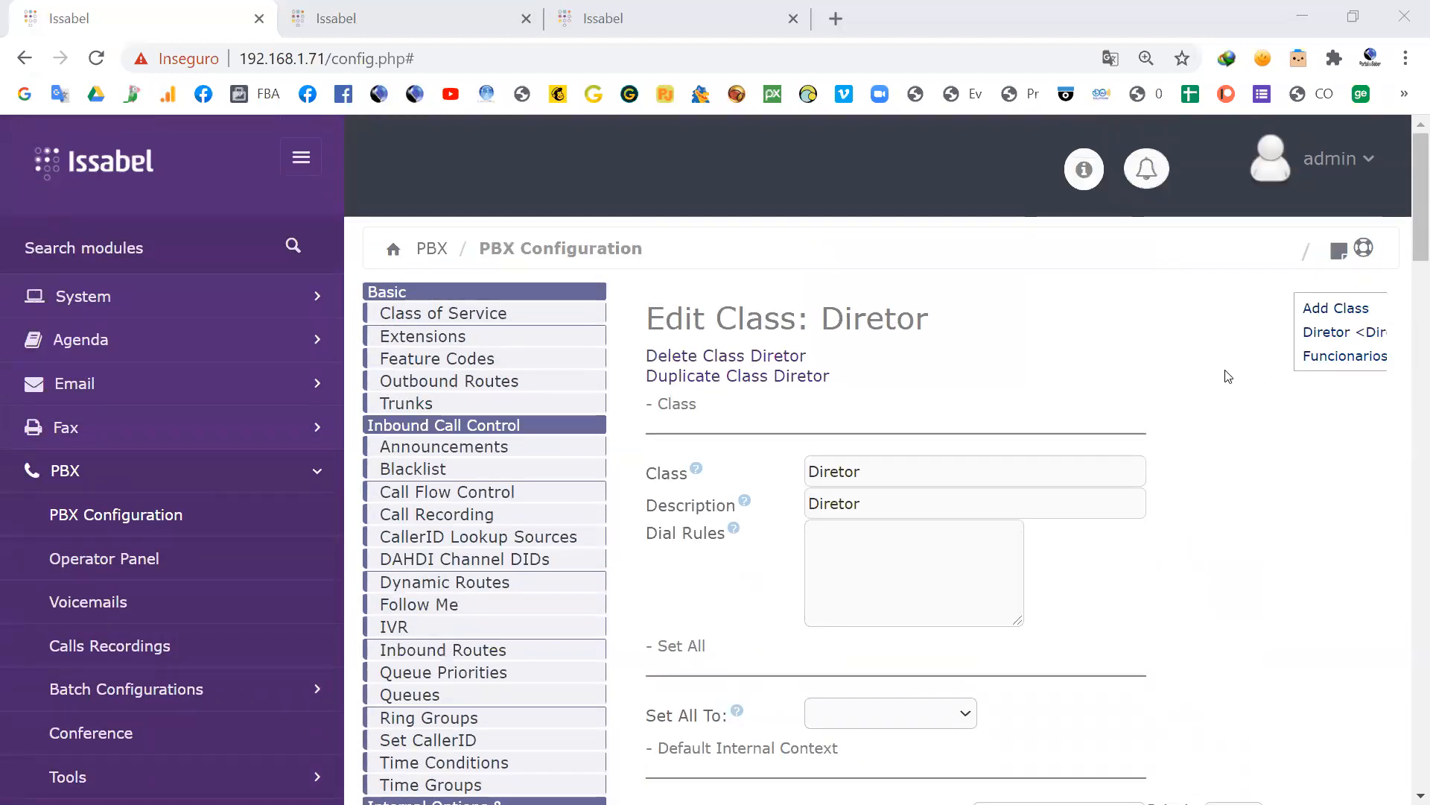
scroll(1228, 376, "down", 5)
scroll(1228, 376, "up", 5)
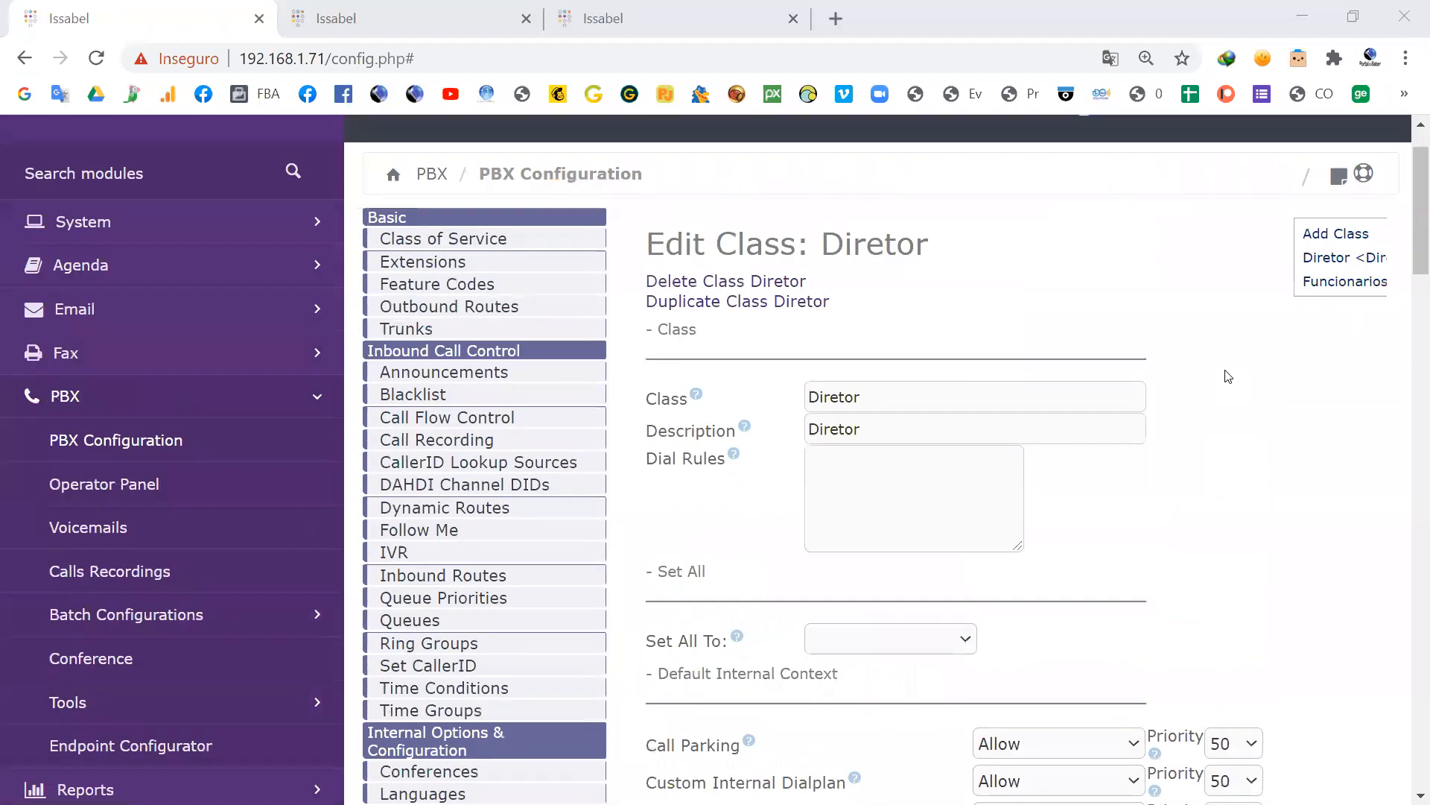
scroll(1228, 376, "down", 5)
scroll(1225, 375, "up", 4)
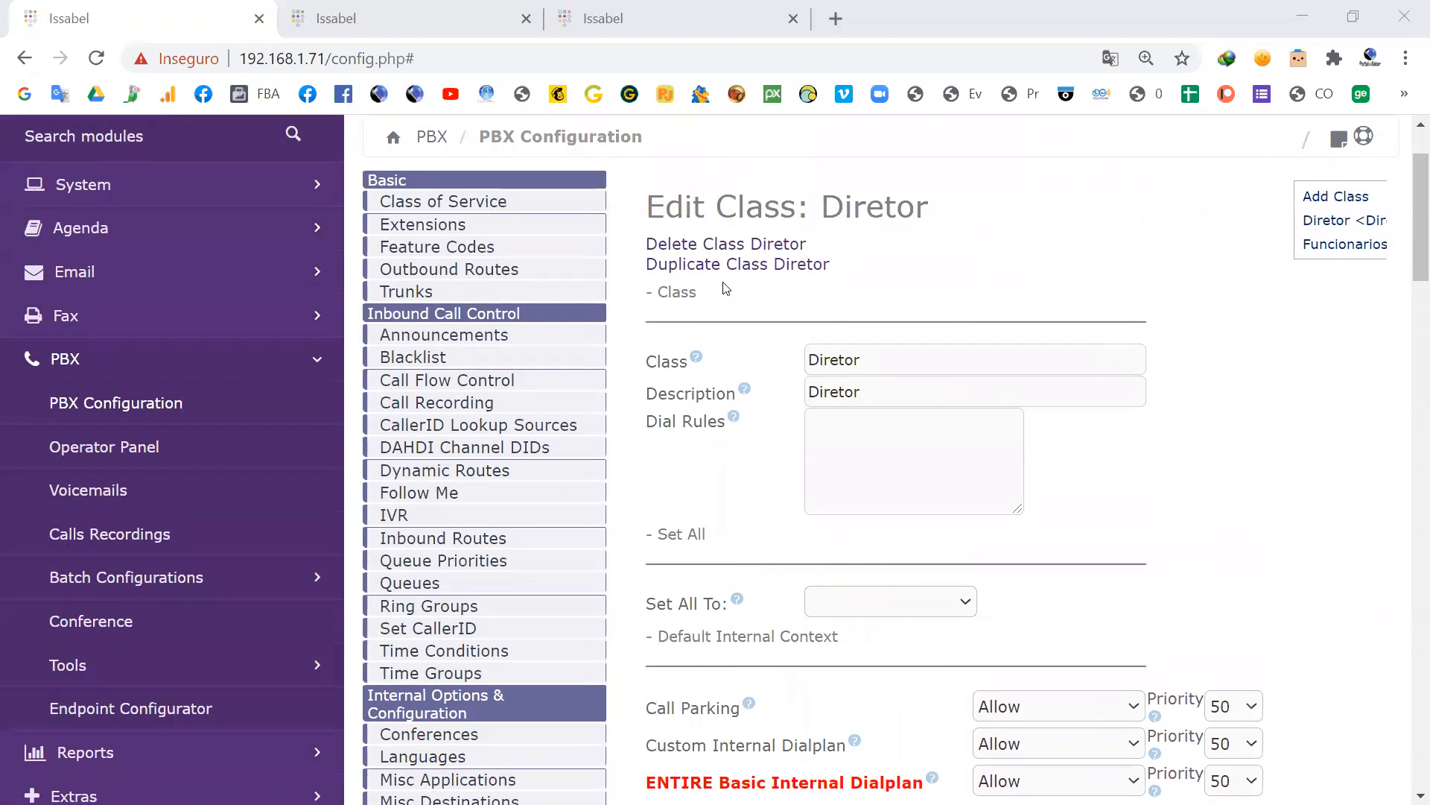
Step: Reopen the Diretor class of service and review its permissions from the internal dialplan down to the outbound routes
left_click(439, 201)
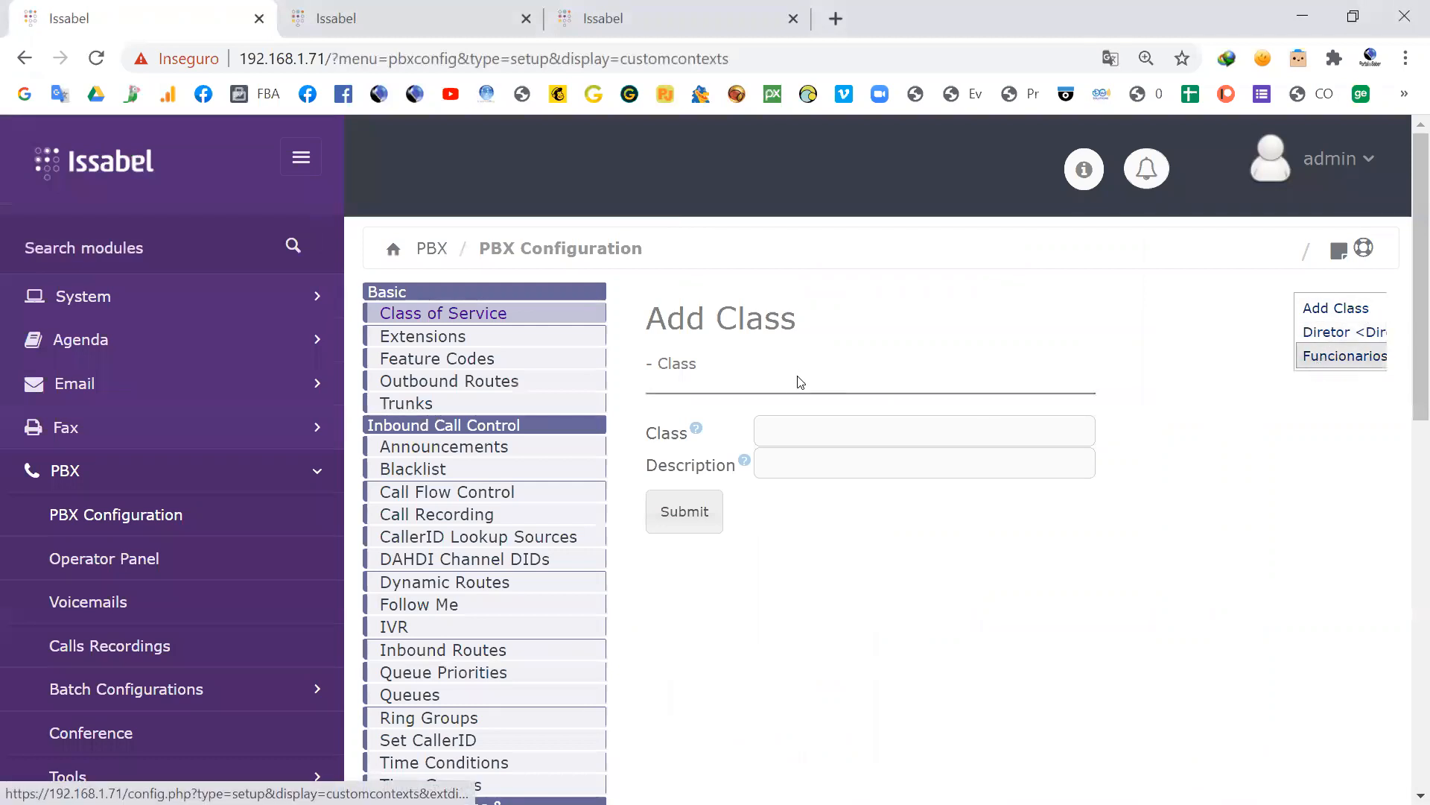
left_click(1306, 330)
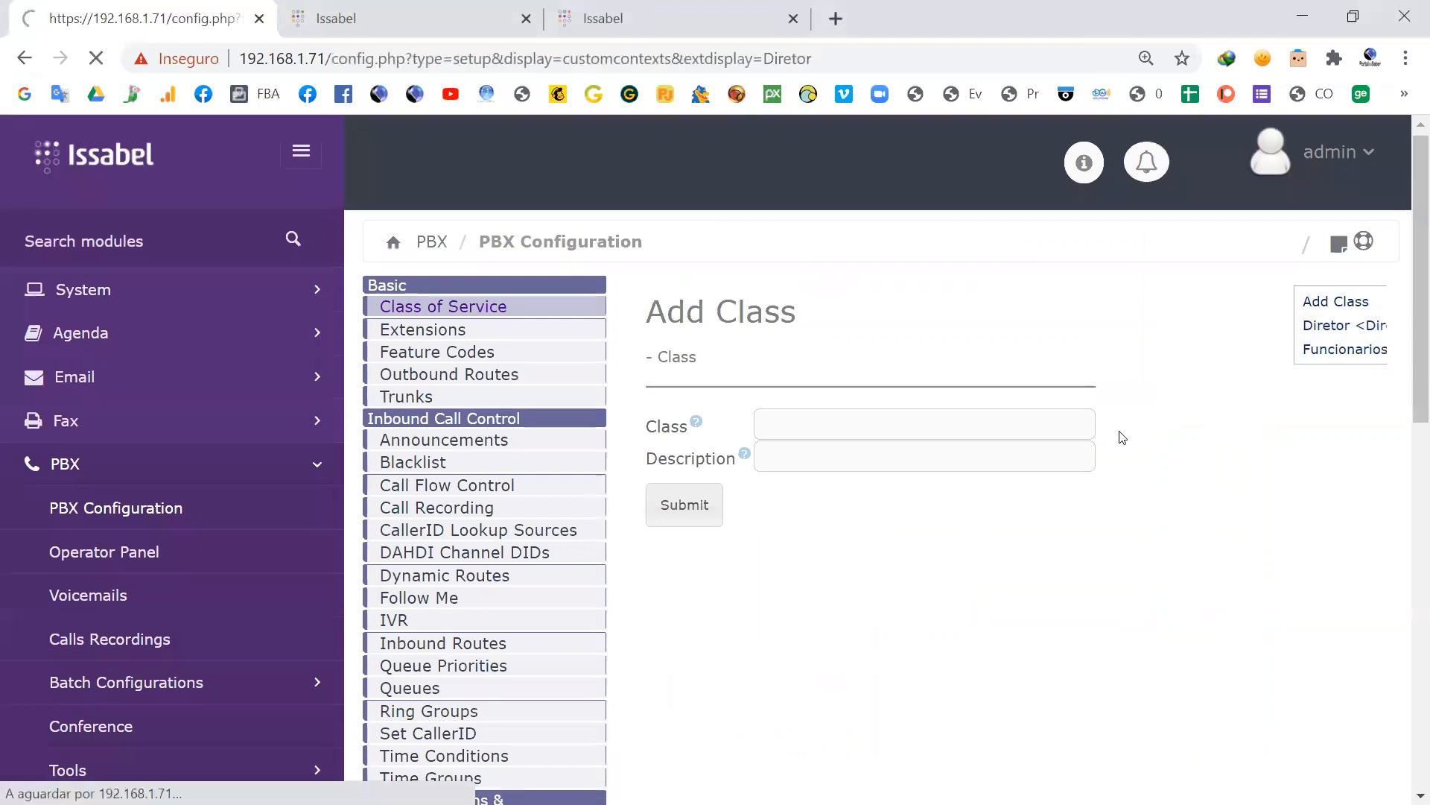
scroll(1123, 437, "down", 10)
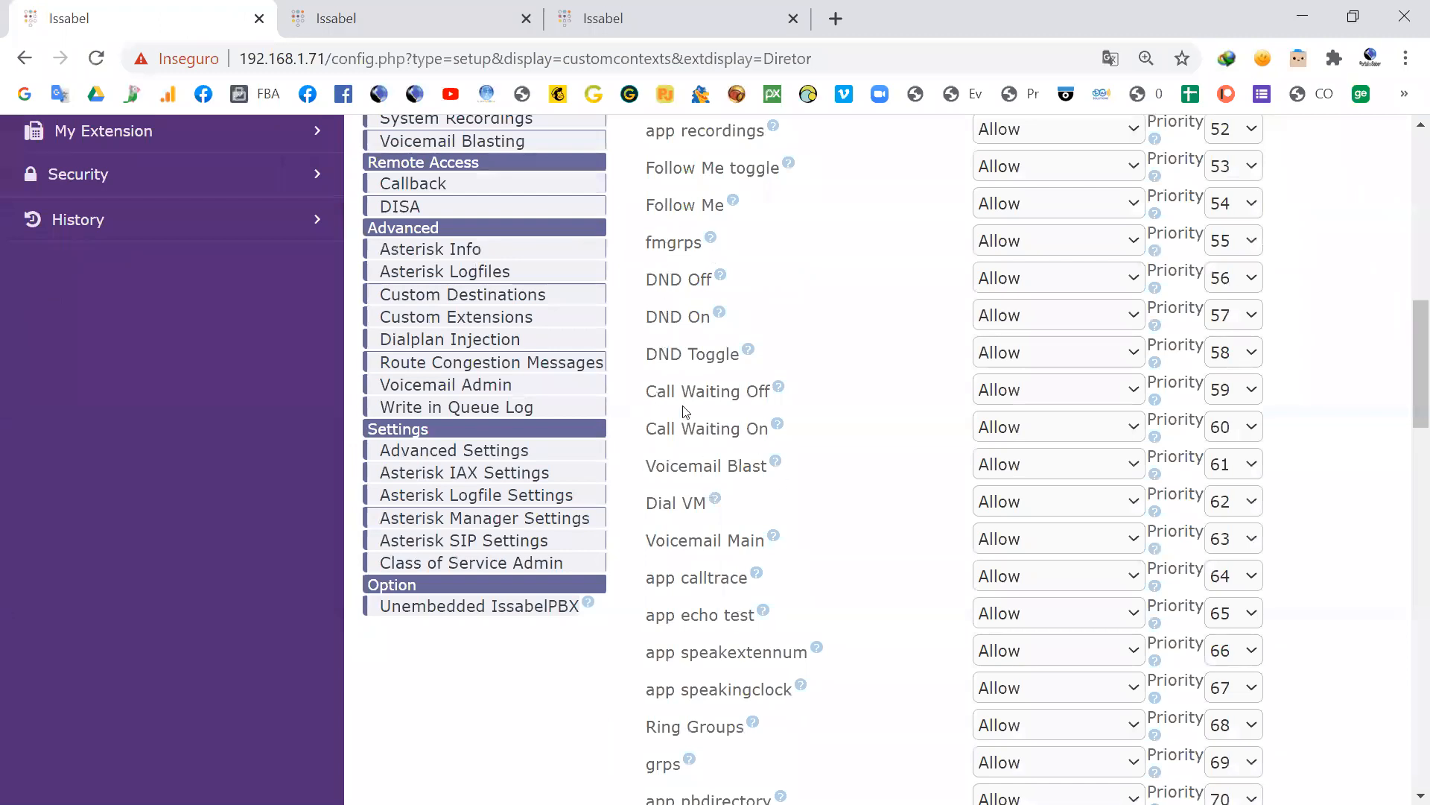
scroll(701, 603, "down", 9)
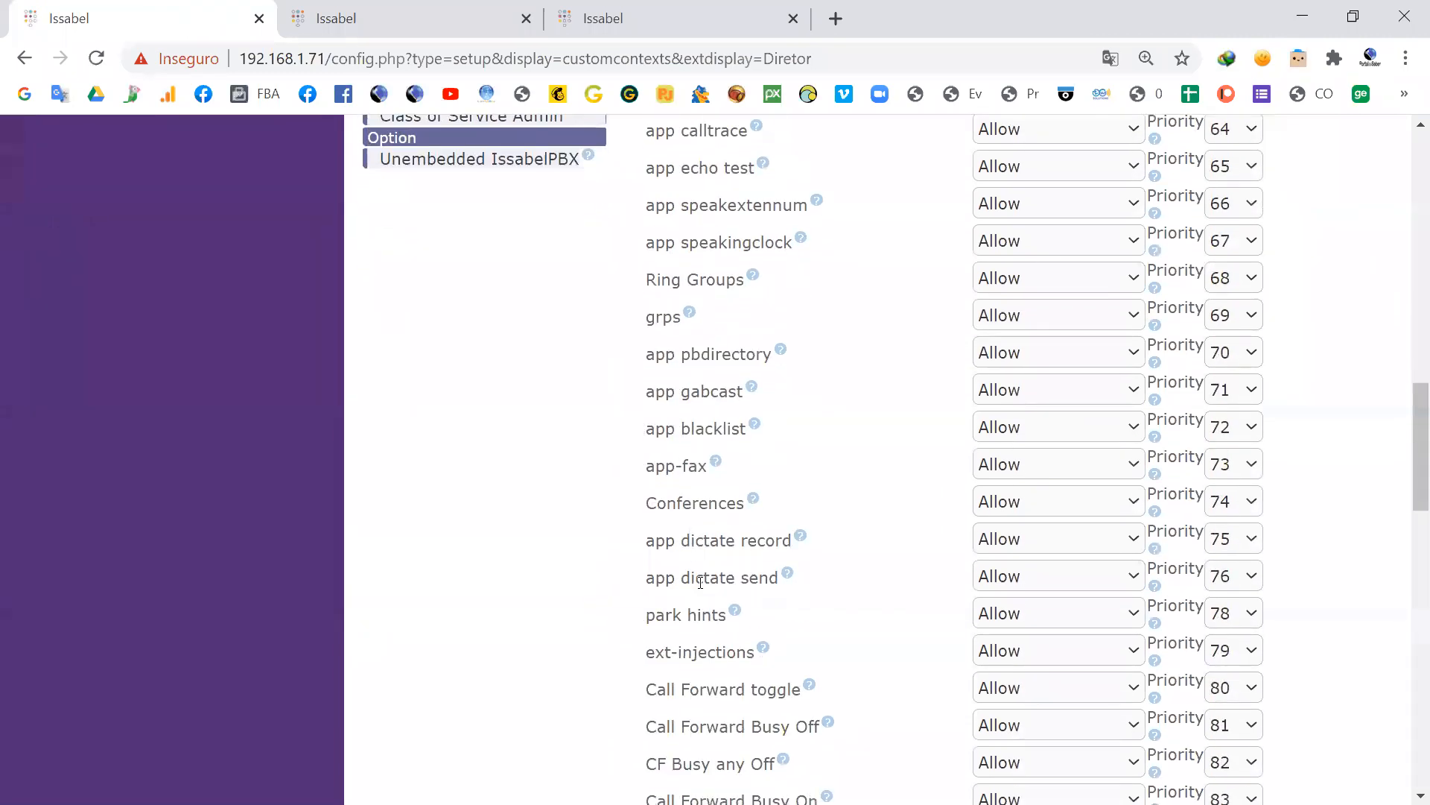
scroll(700, 583, "down", 13)
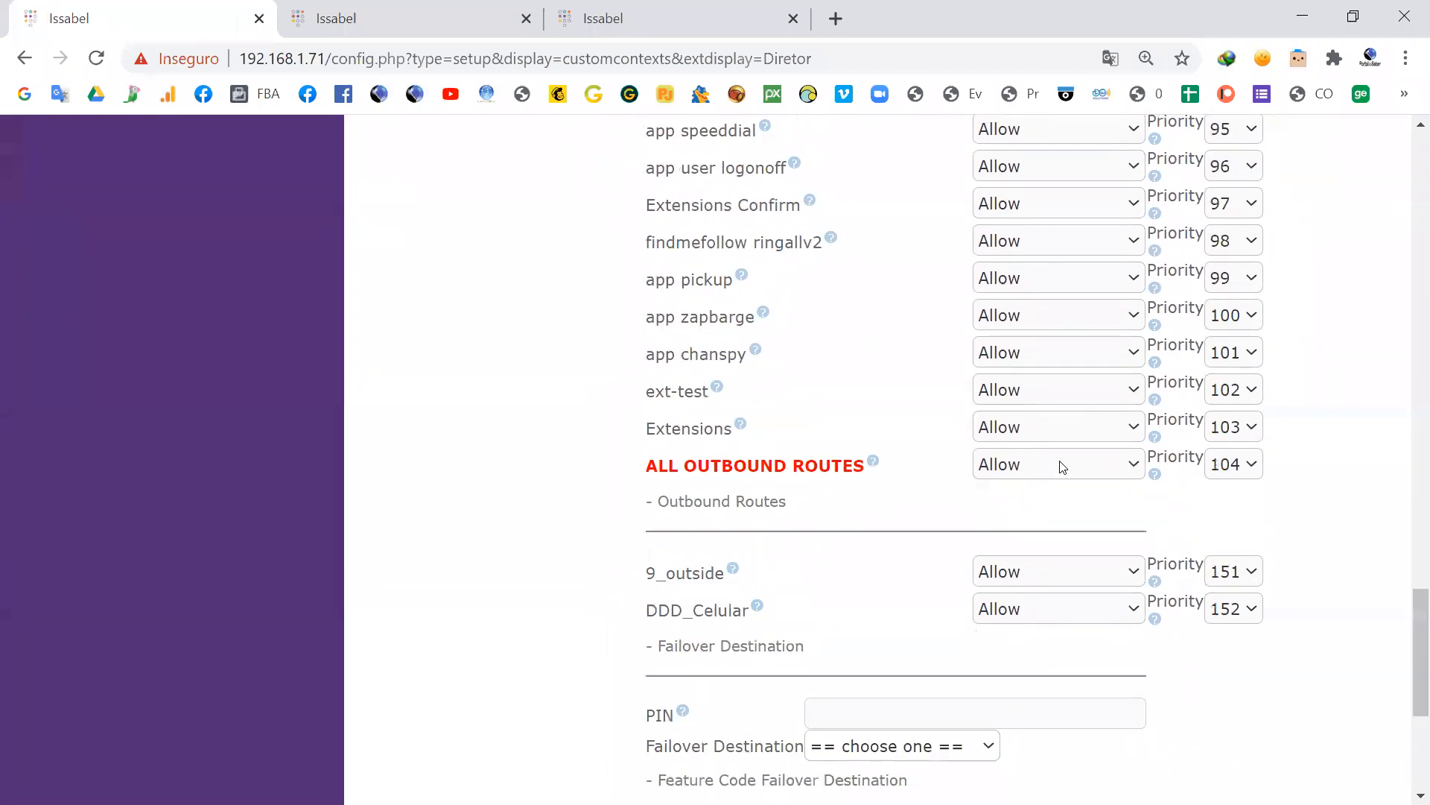
scroll(990, 546, "up", 20)
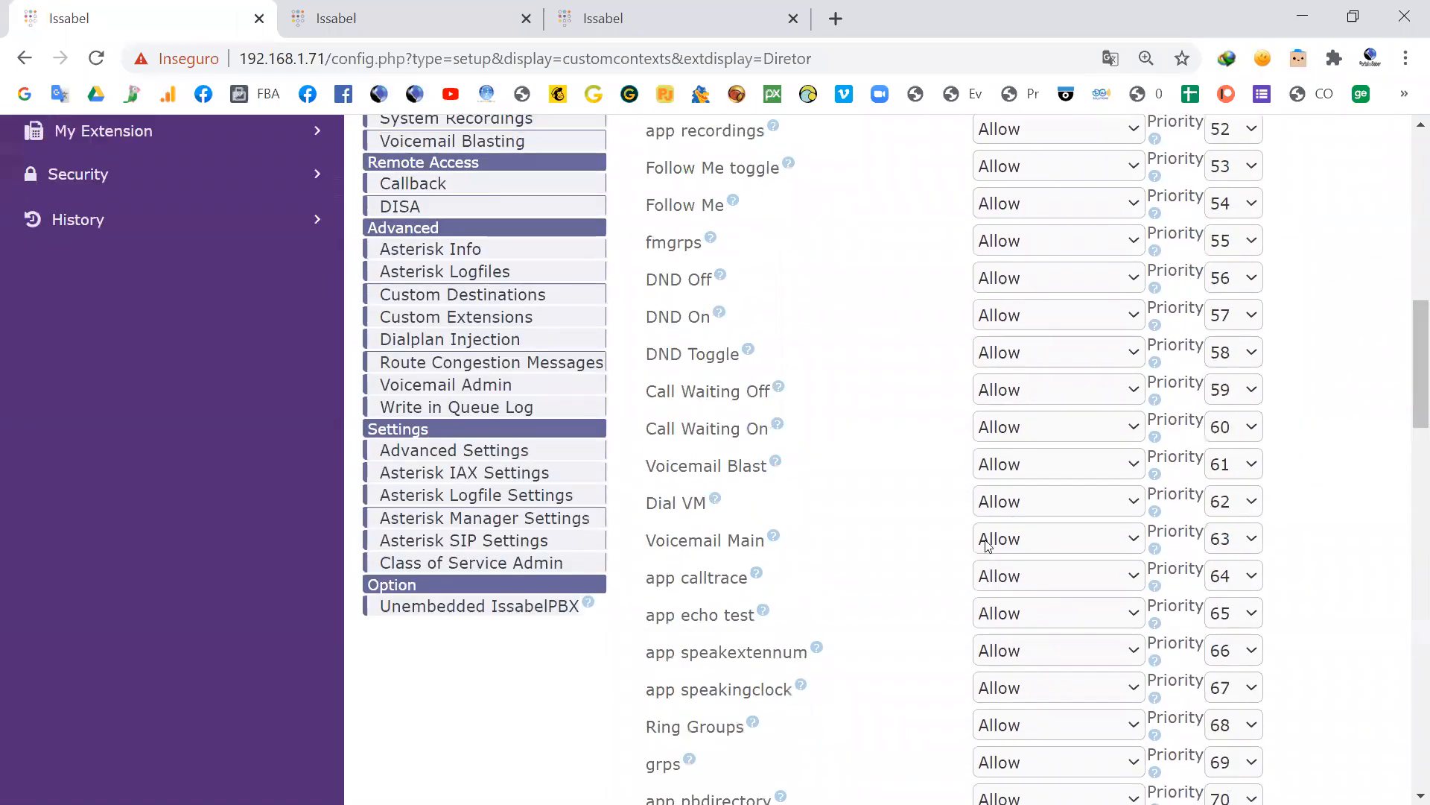
scroll(559, 226, "up", 5)
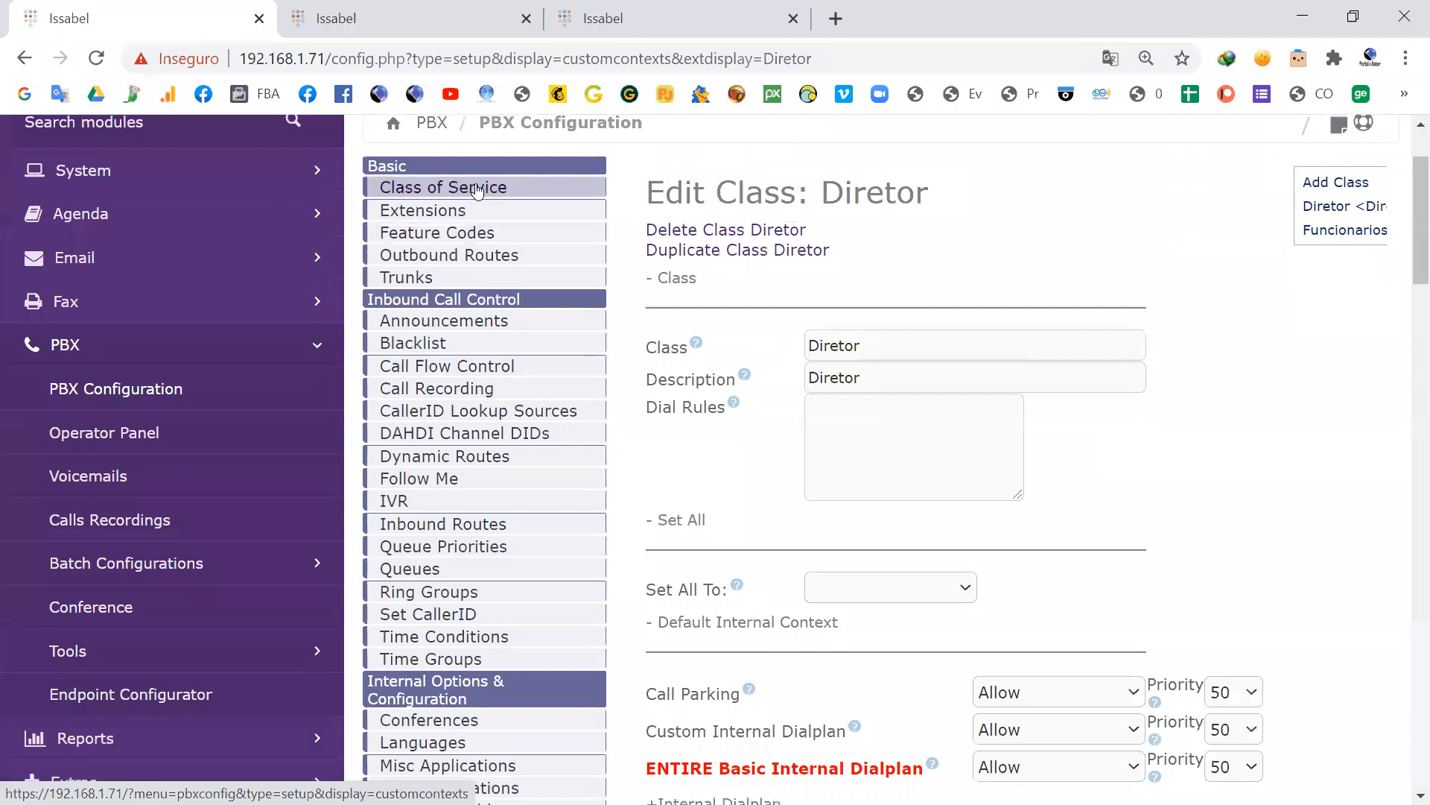
Step: Open extension 1000 and set its Class of Service to Diretor
left_click(426, 209)
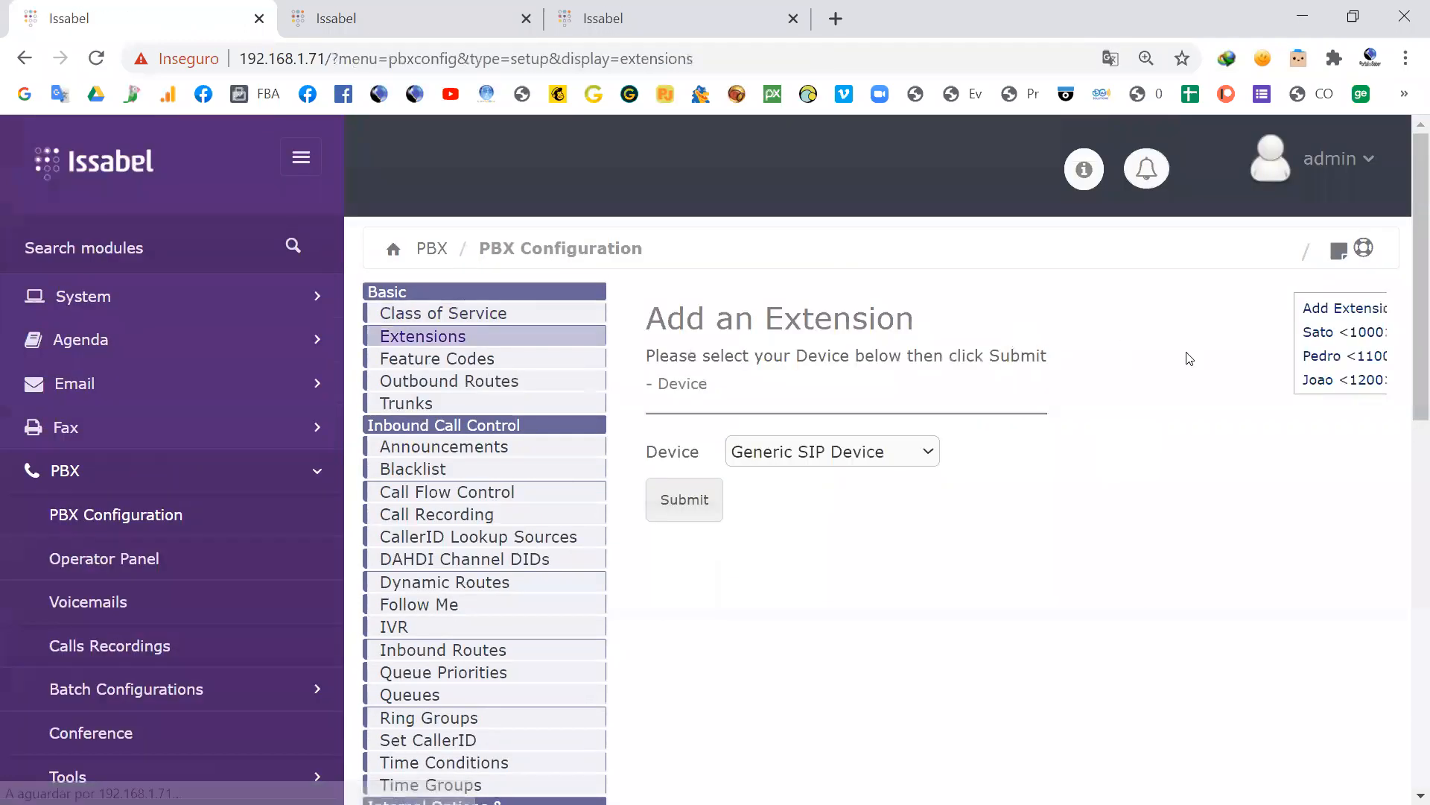
left_click(1321, 330)
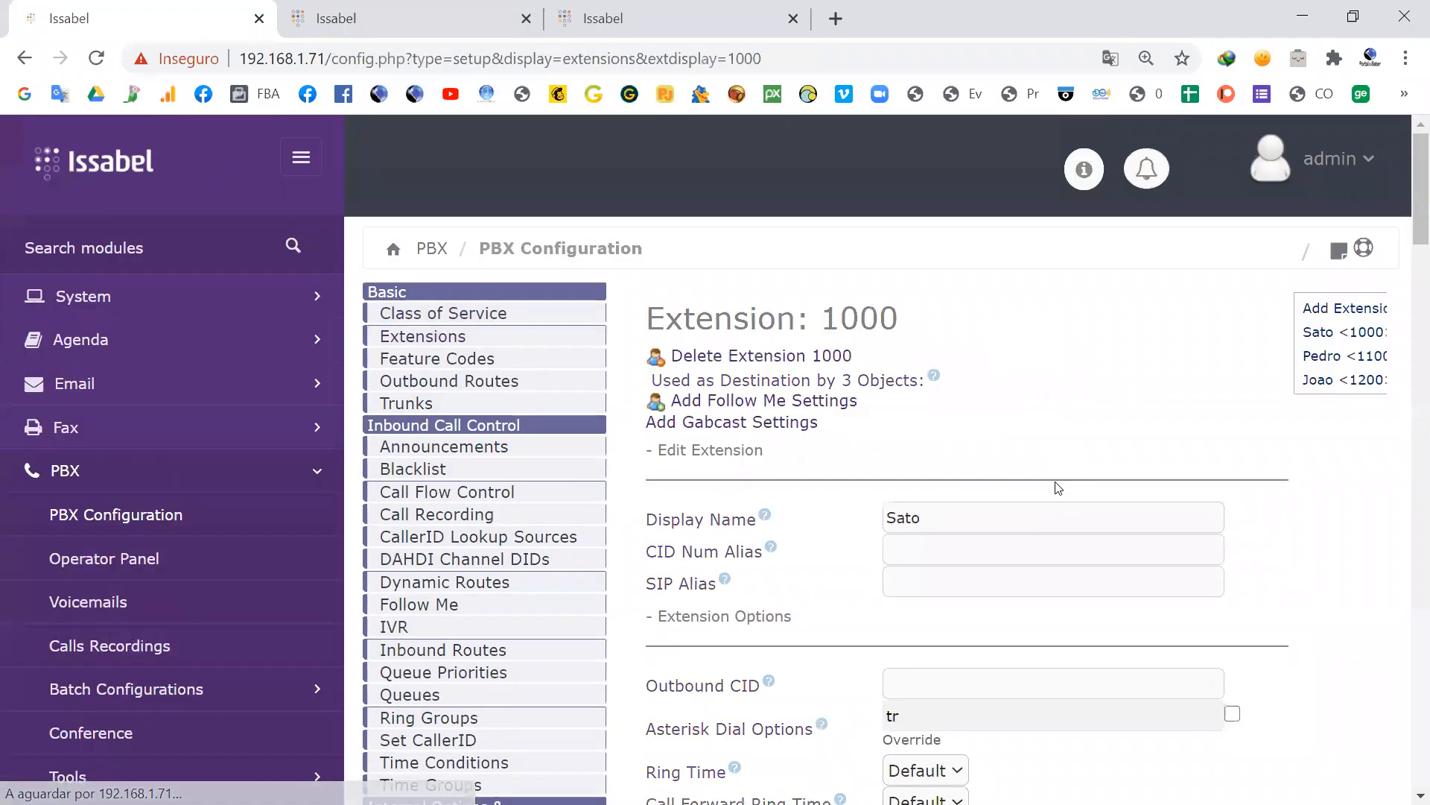
scroll(1058, 477, "down", 6)
scroll(1058, 491, "down", 13)
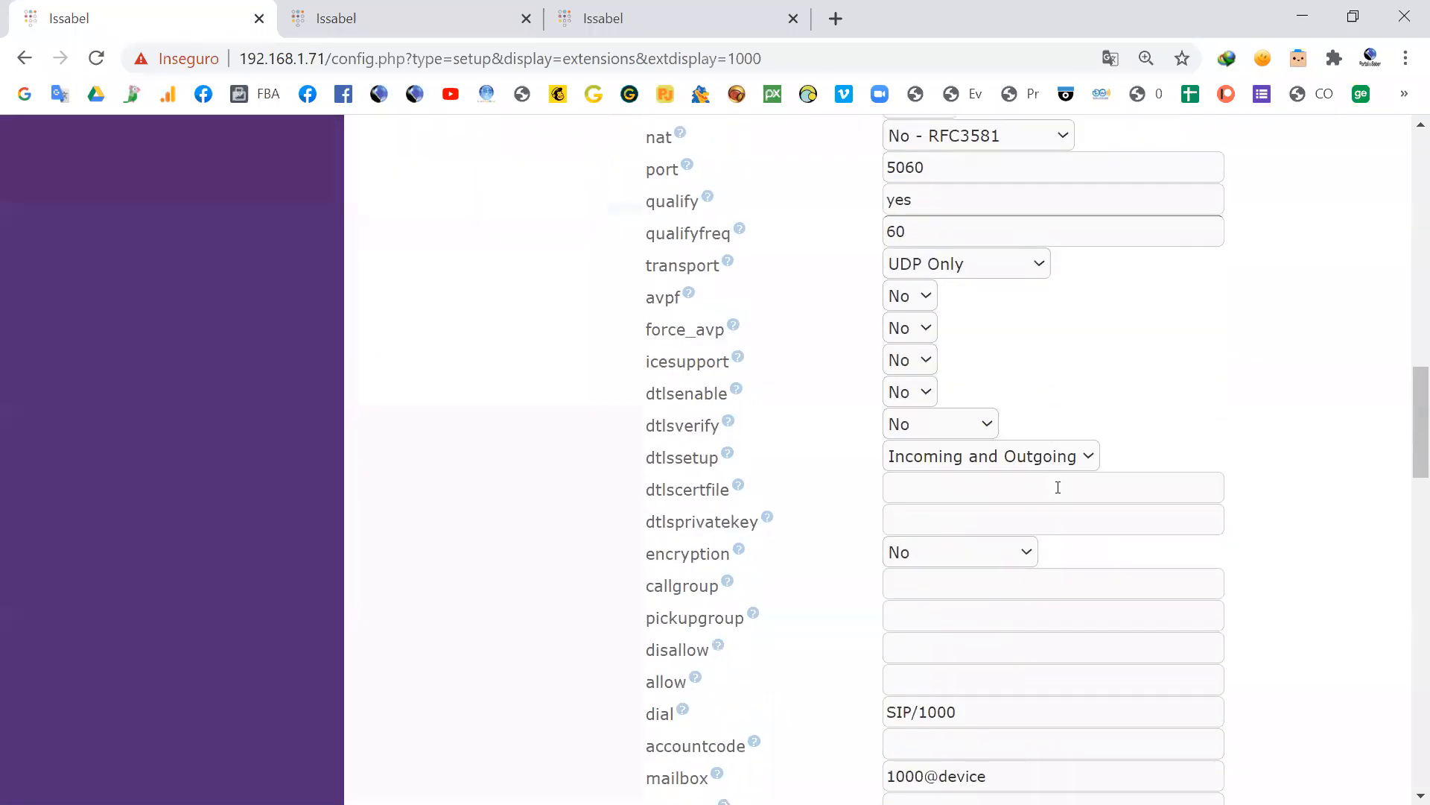
scroll(1052, 514, "down", 4)
left_click(981, 574)
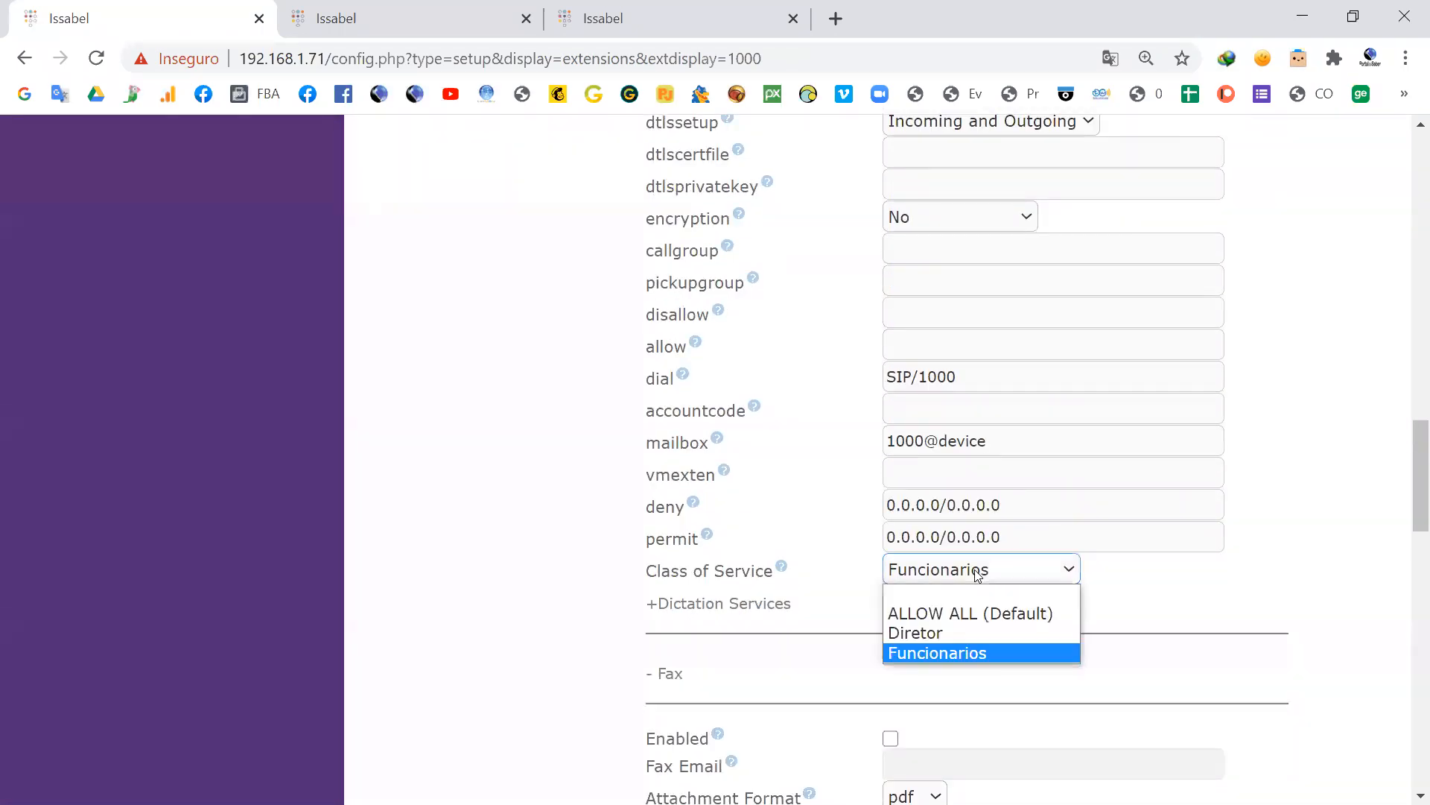
left_click(921, 632)
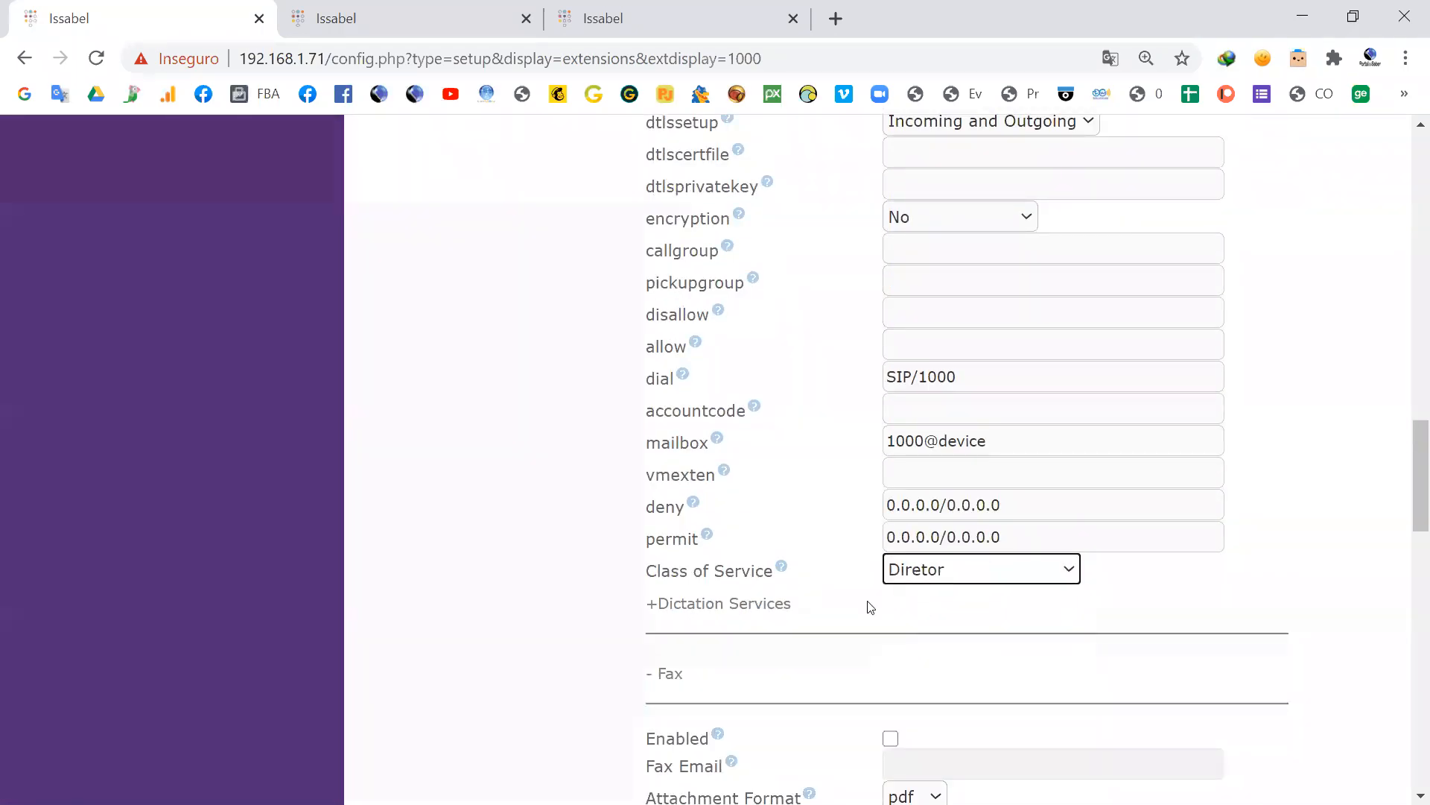
Step: Submit the extension 1000 settings and apply the configuration changes
scroll(786, 628, "down", 7)
scroll(786, 628, "down", 14)
left_click(680, 596)
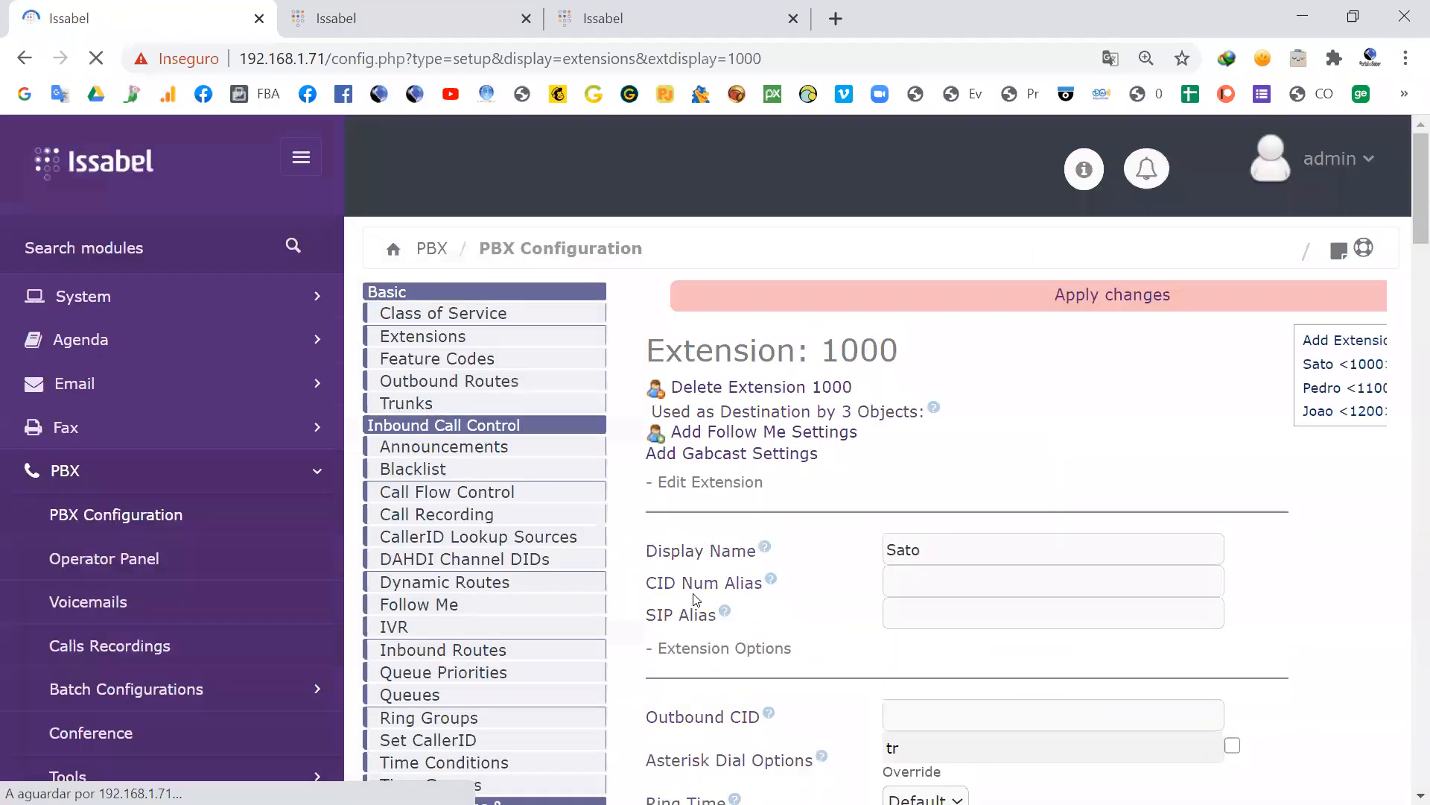
left_click(1069, 295)
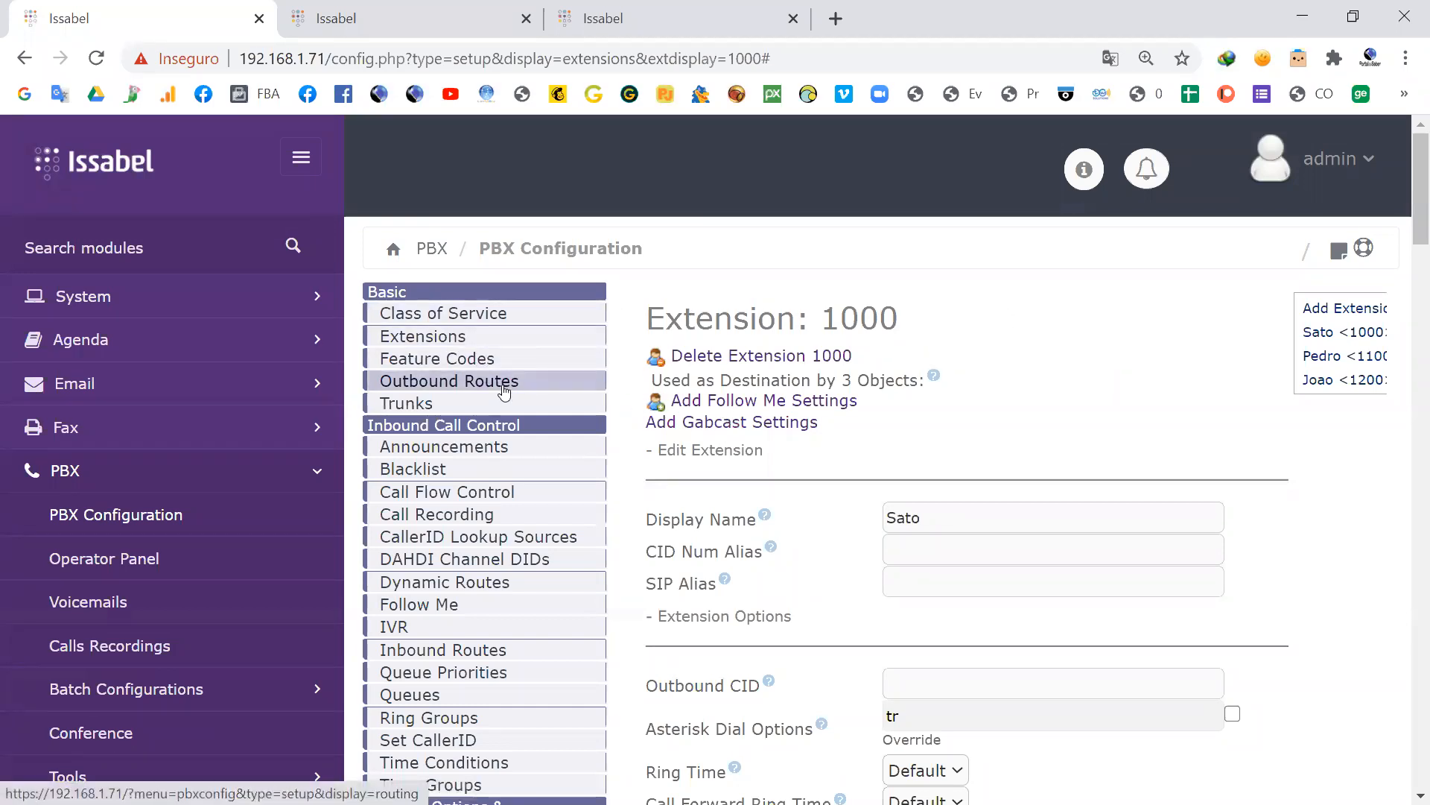
Step: Look over the class of service list, extension 1000 and the list of trunks
left_click(455, 316)
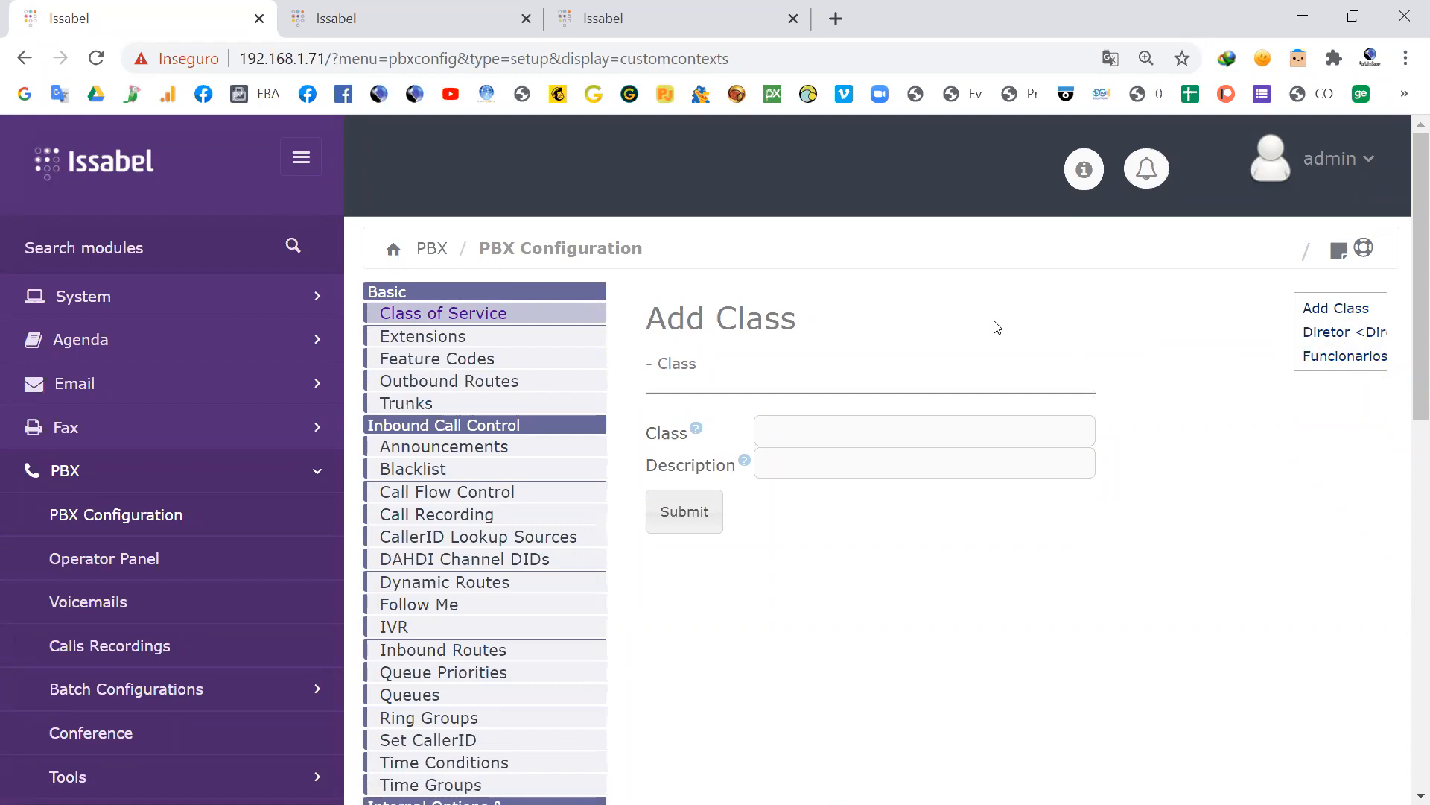
left_click(433, 333)
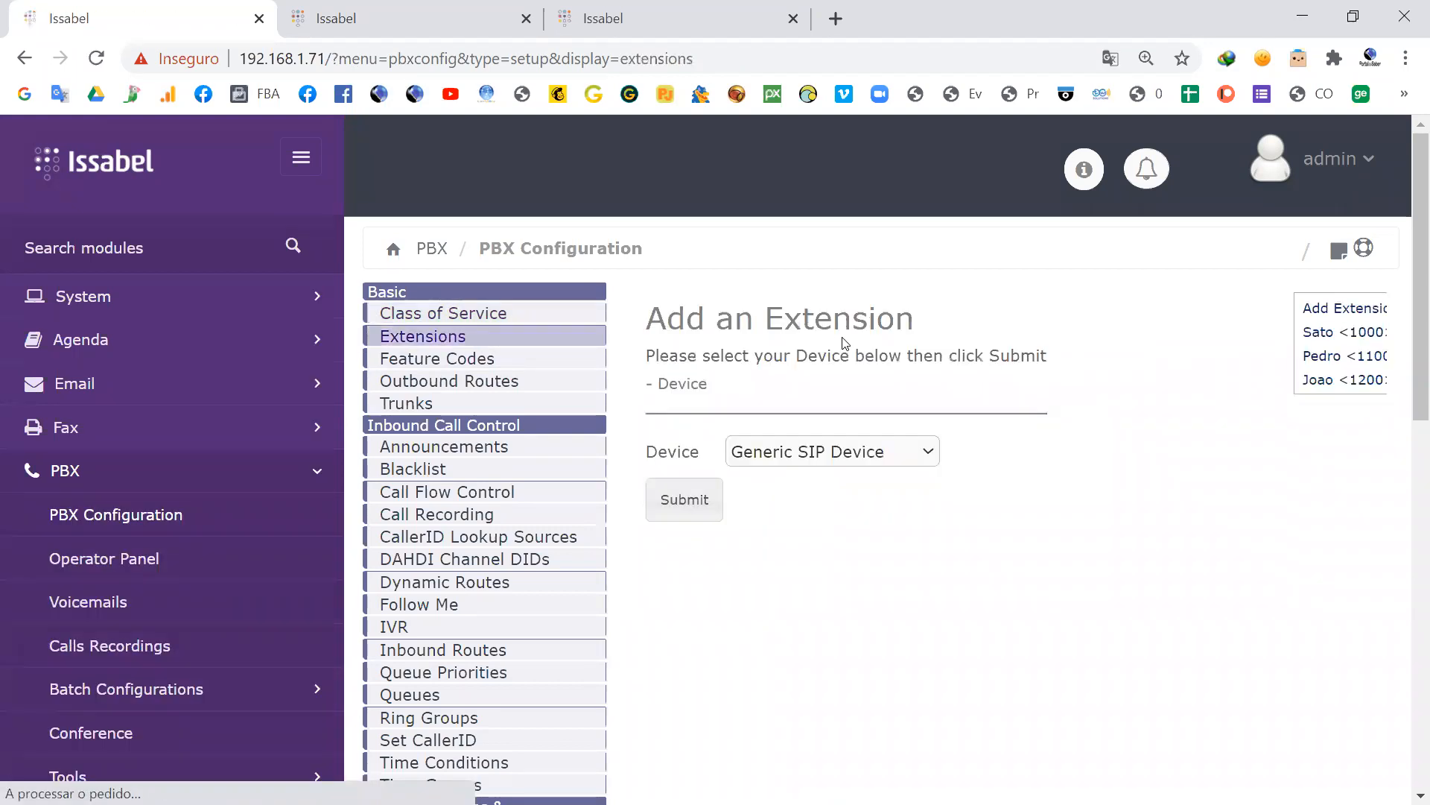
scroll(972, 423, "down", 3)
scroll(971, 423, "down", 4)
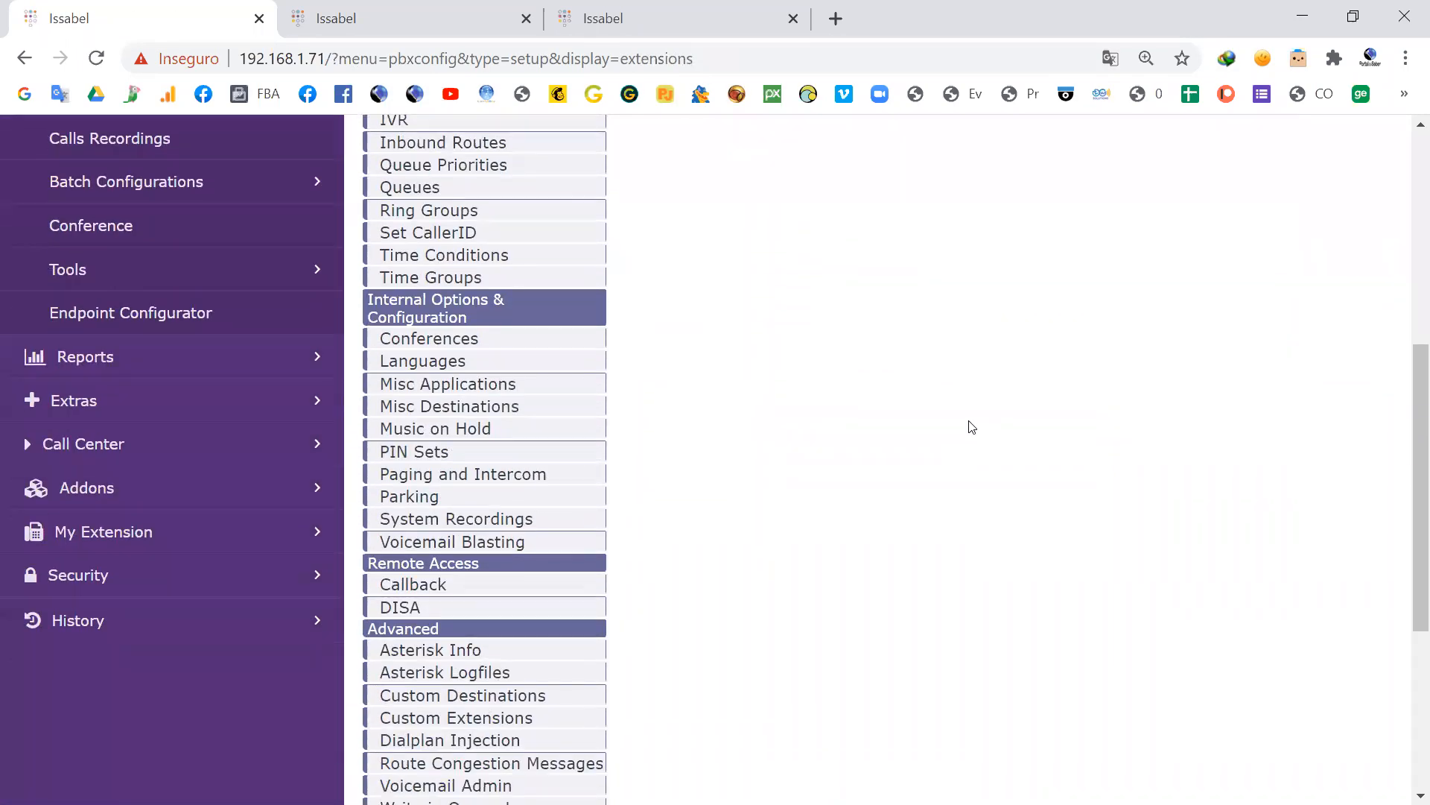
scroll(971, 425, "up", 7)
left_click(1317, 331)
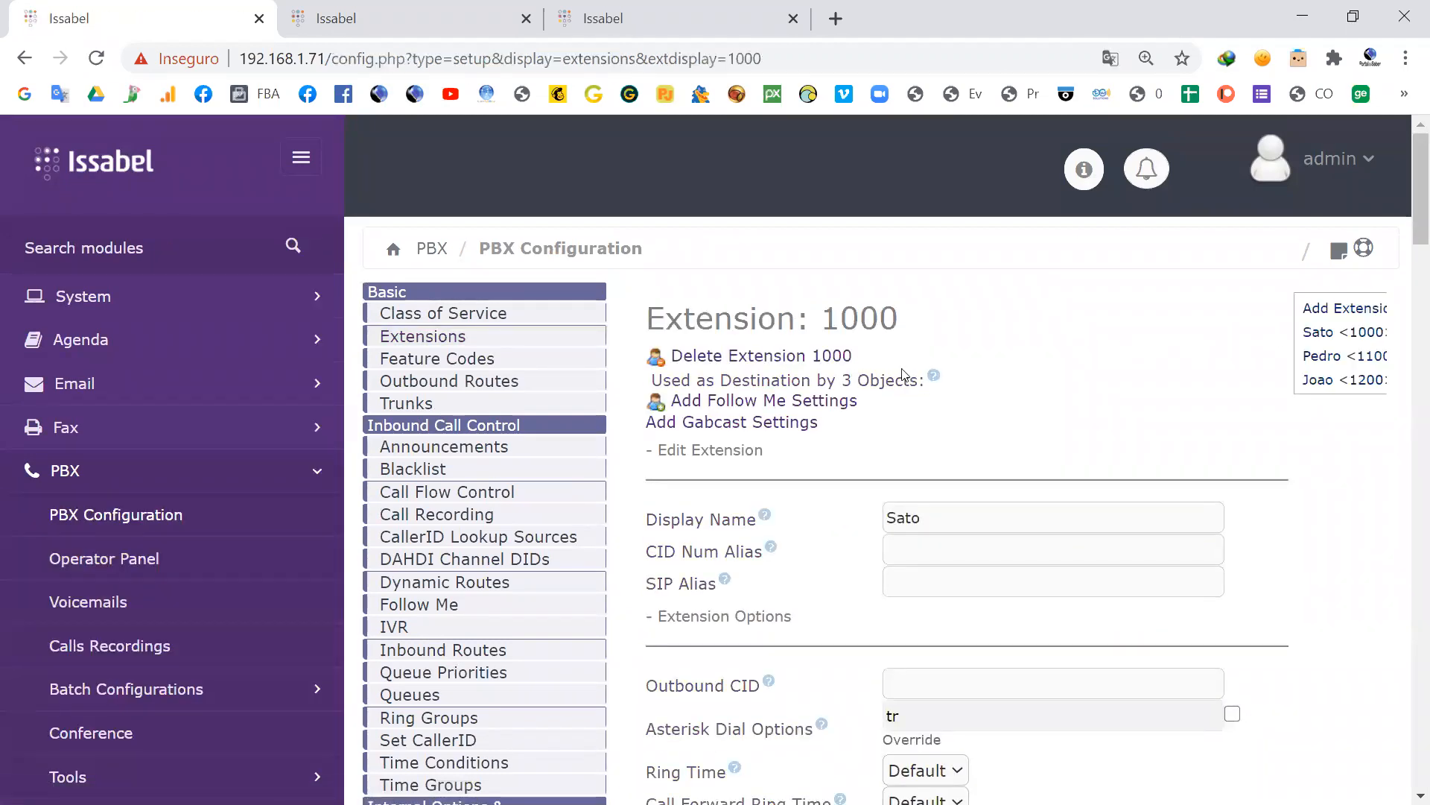
left_click(424, 403)
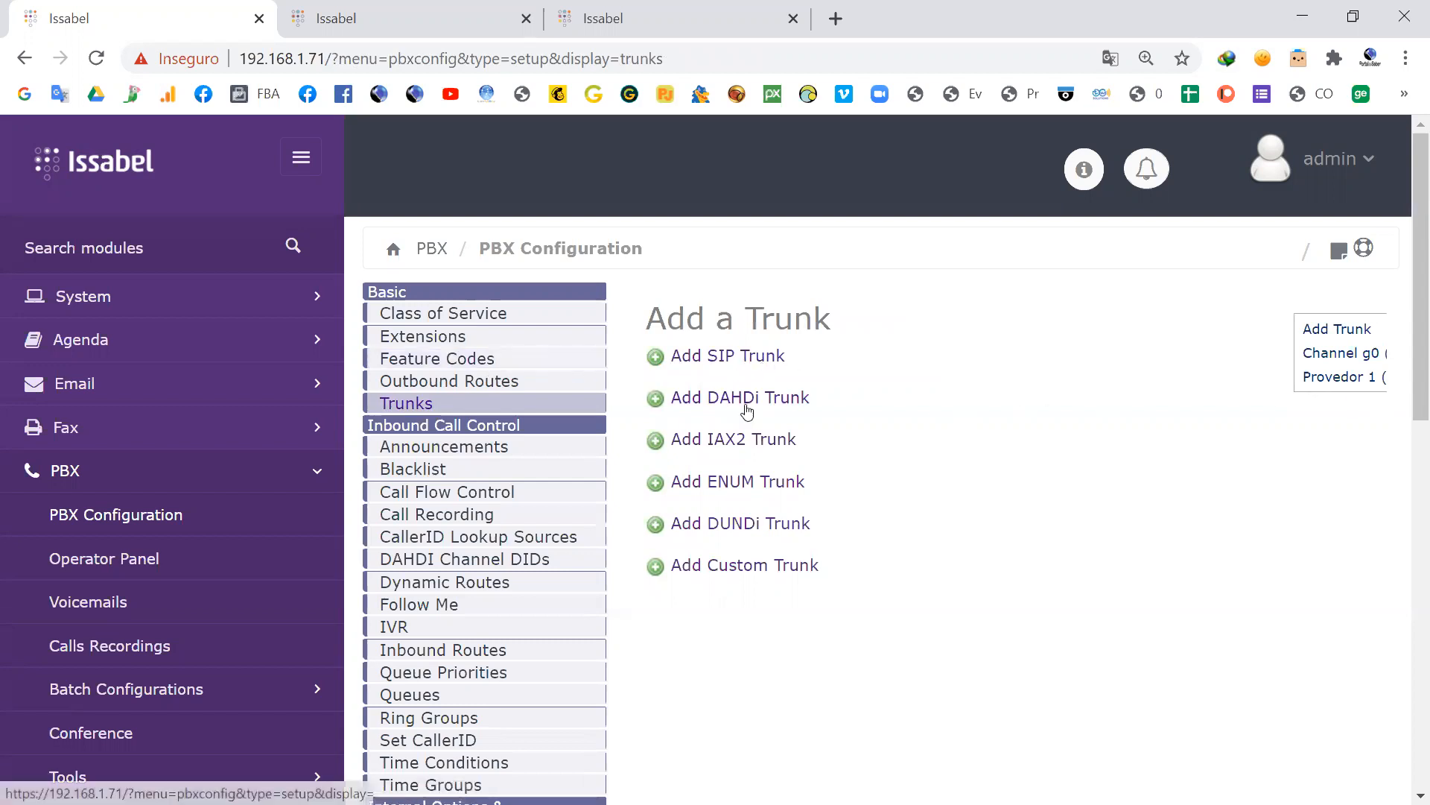
Step: Open the DDD_Celular outbound route and examine its trunk sequence, the available trunk options and its dial patterns
left_click(465, 380)
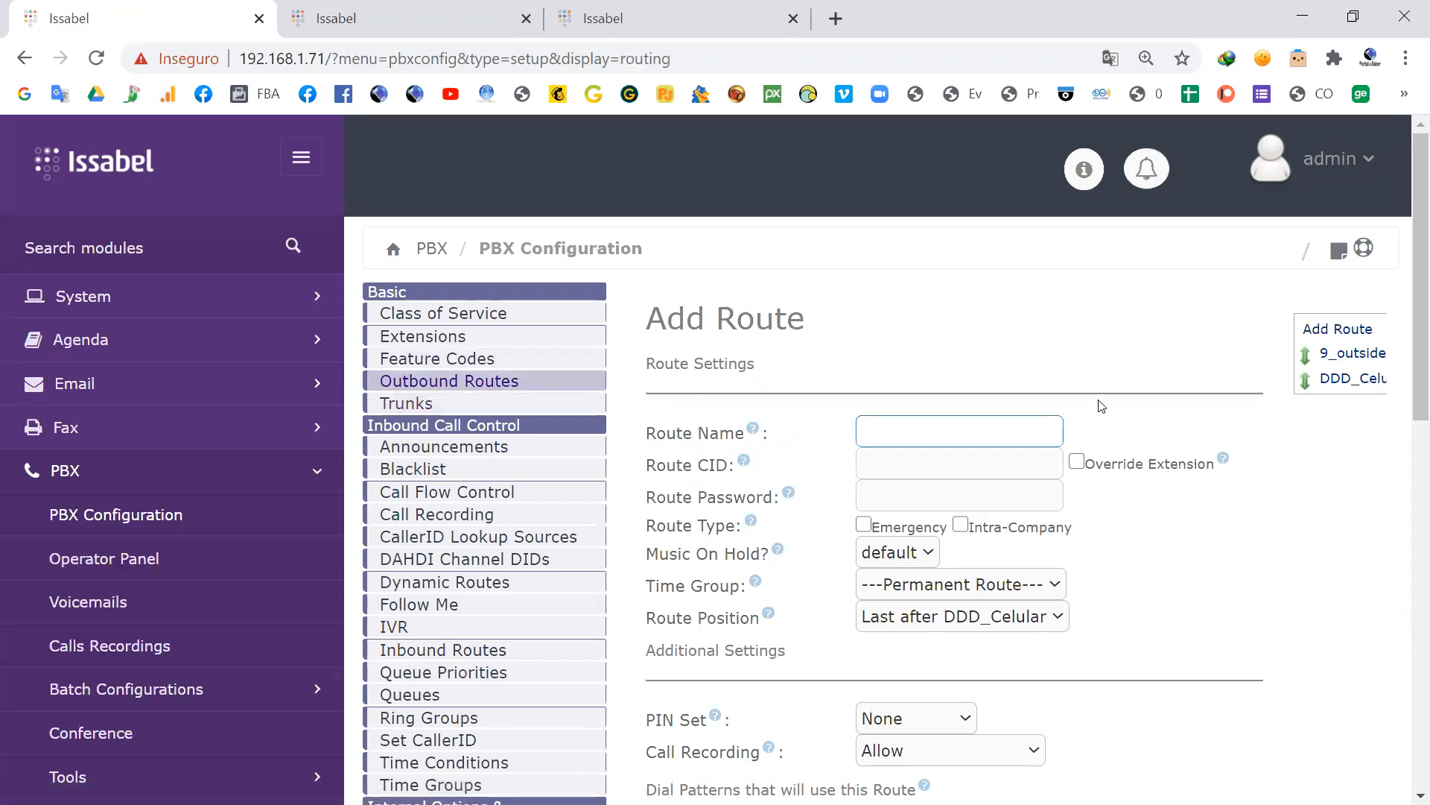
scroll(1102, 406, "down", 1)
left_click(1327, 266)
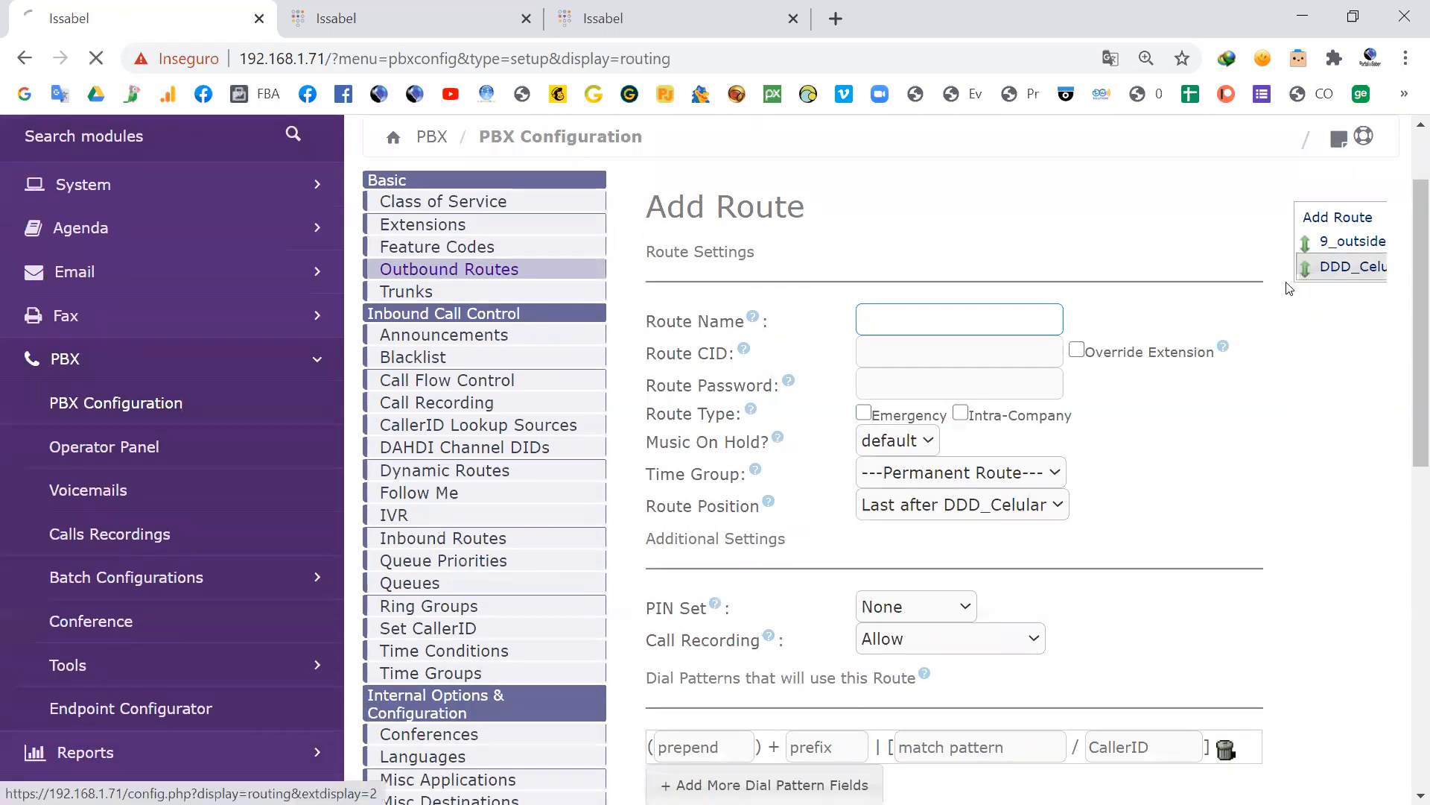
scroll(983, 406, "down", 10)
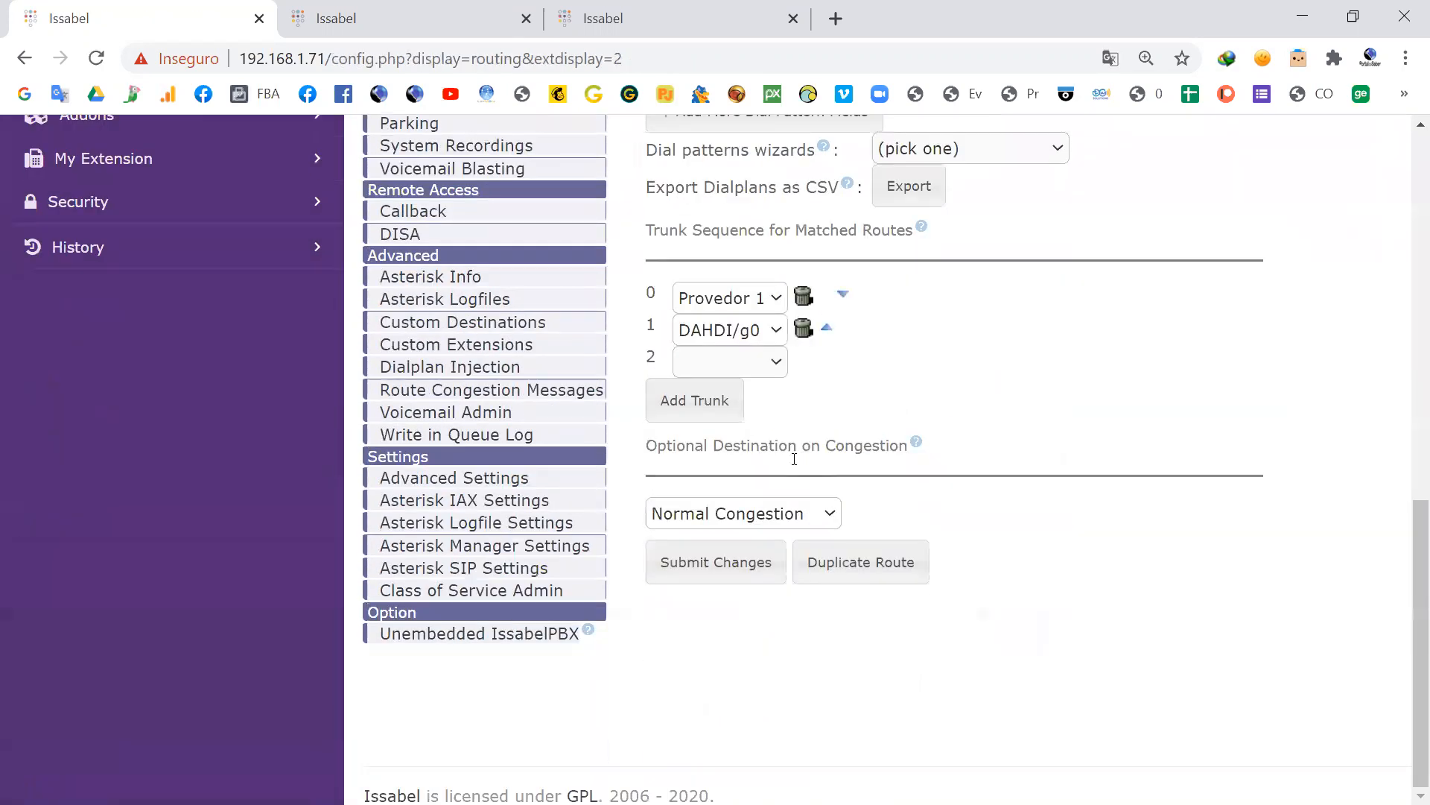
left_click(759, 302)
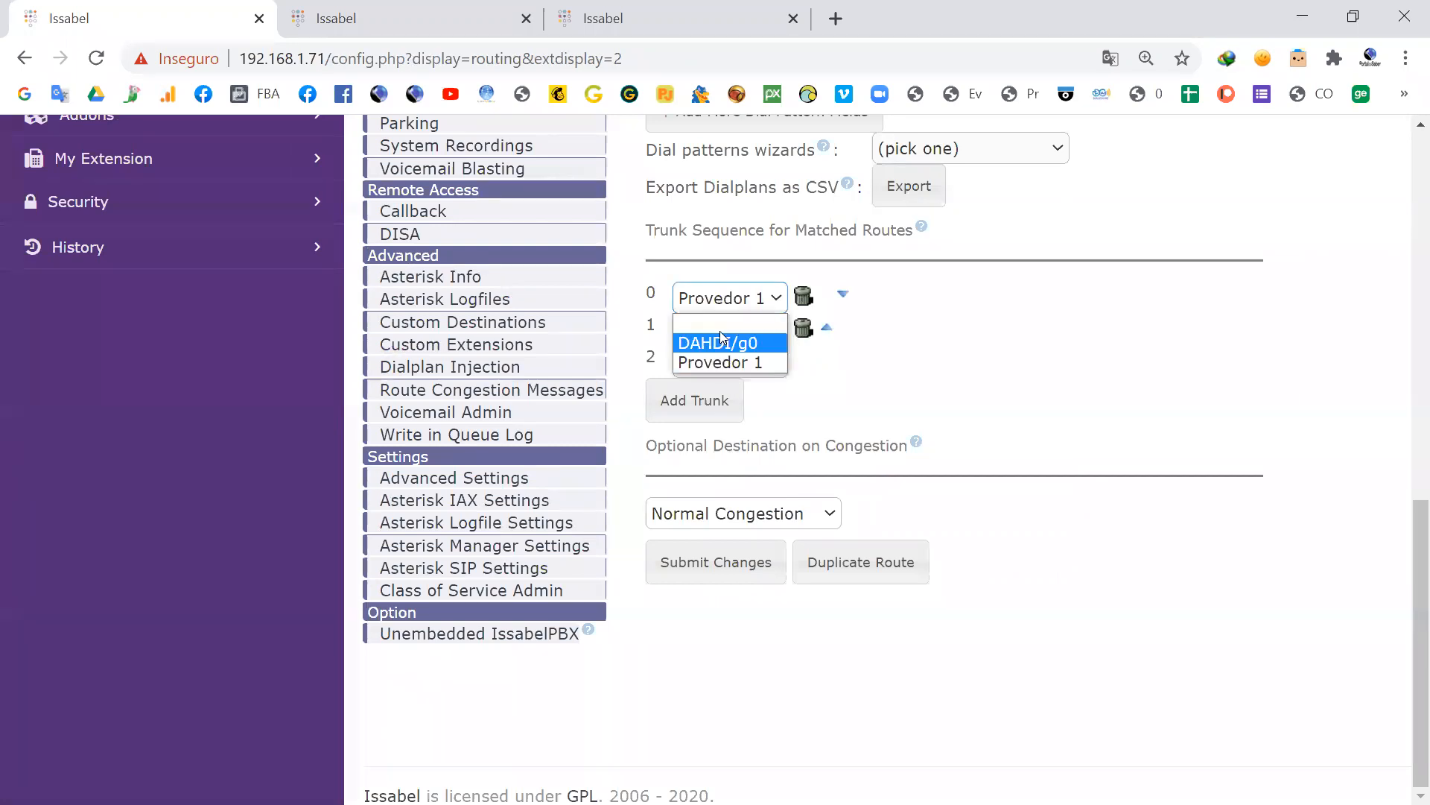
left_click(730, 350)
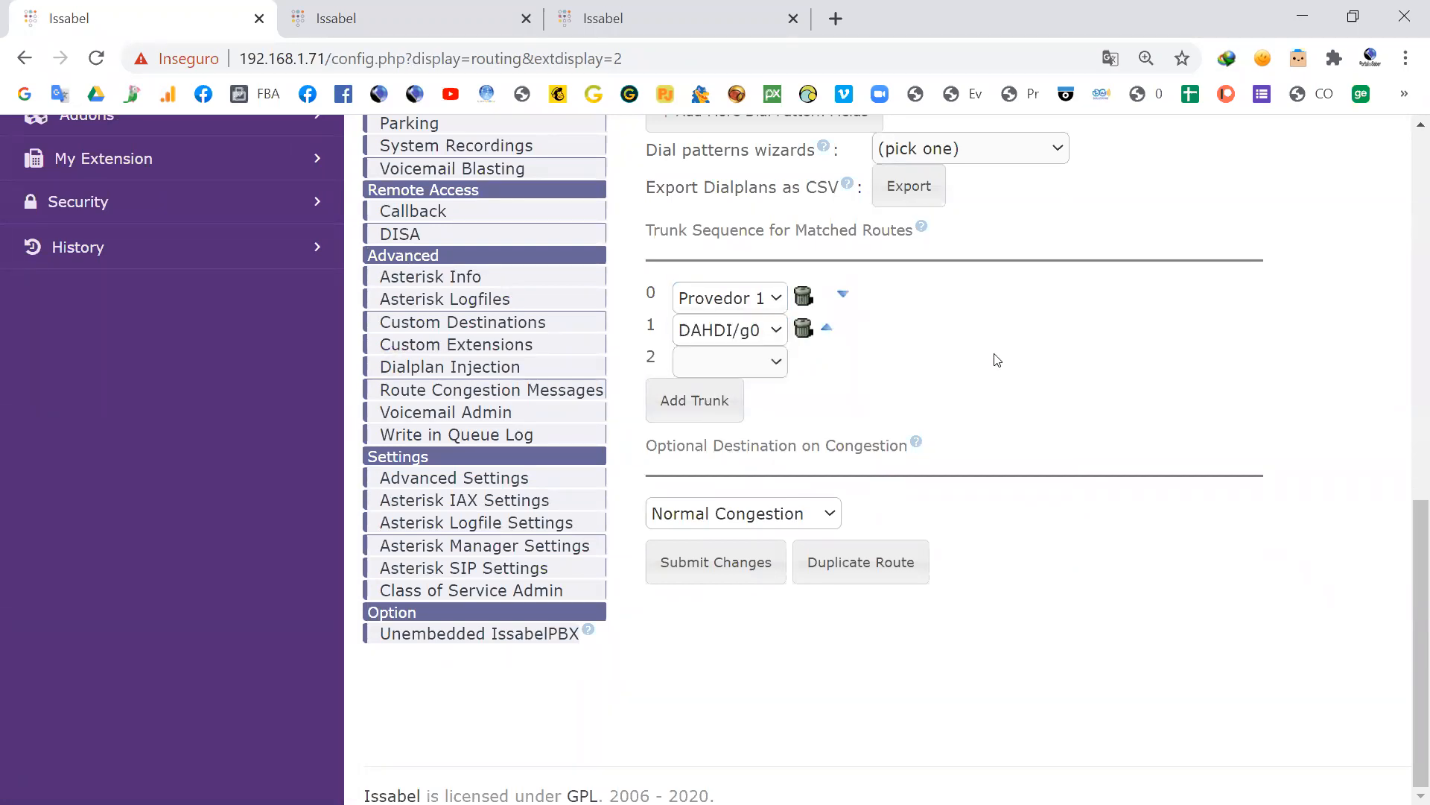
scroll(1007, 378, "up", 10)
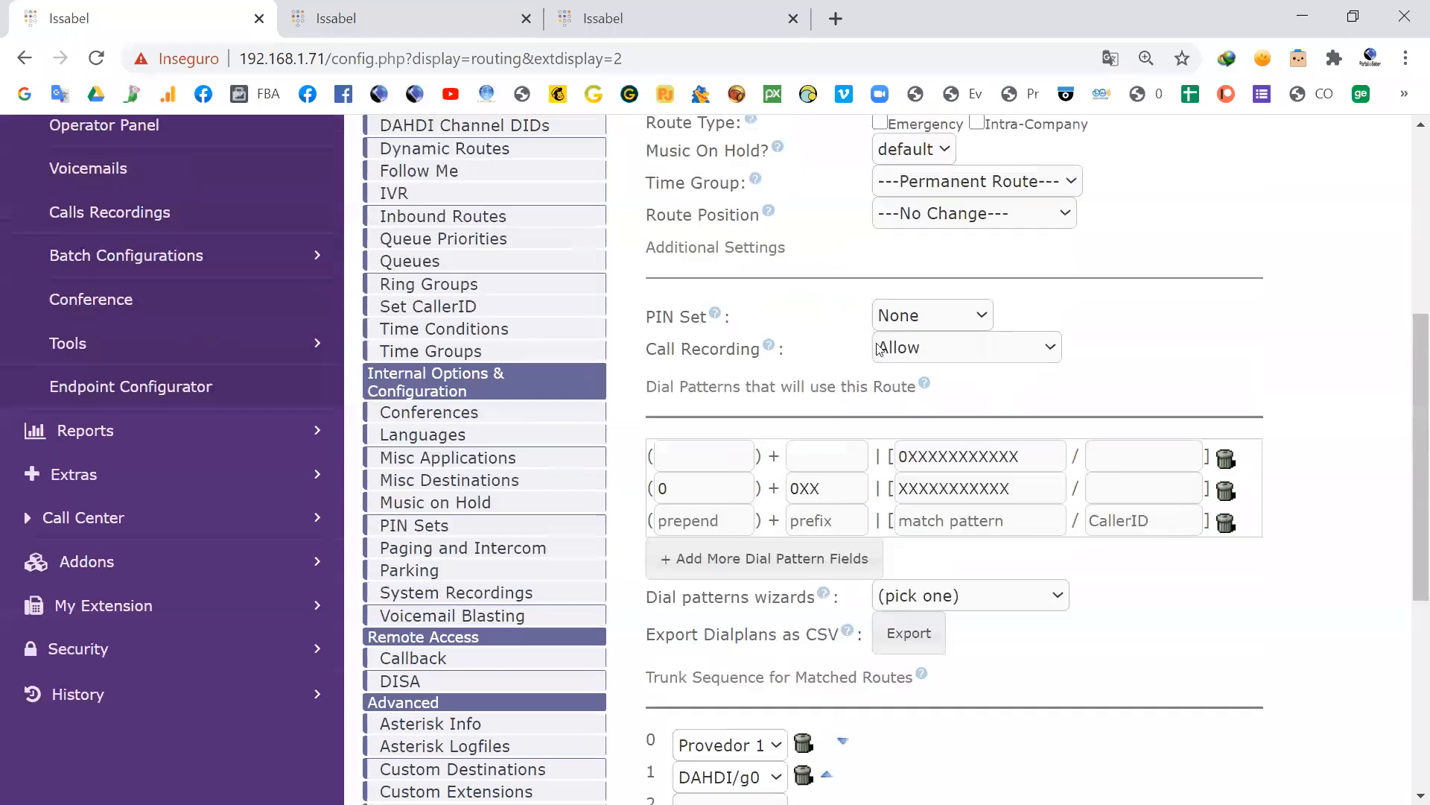
Step: Open the Funcionarios class of service and review its outbound route and internal dialplan permissions
left_click(492, 218)
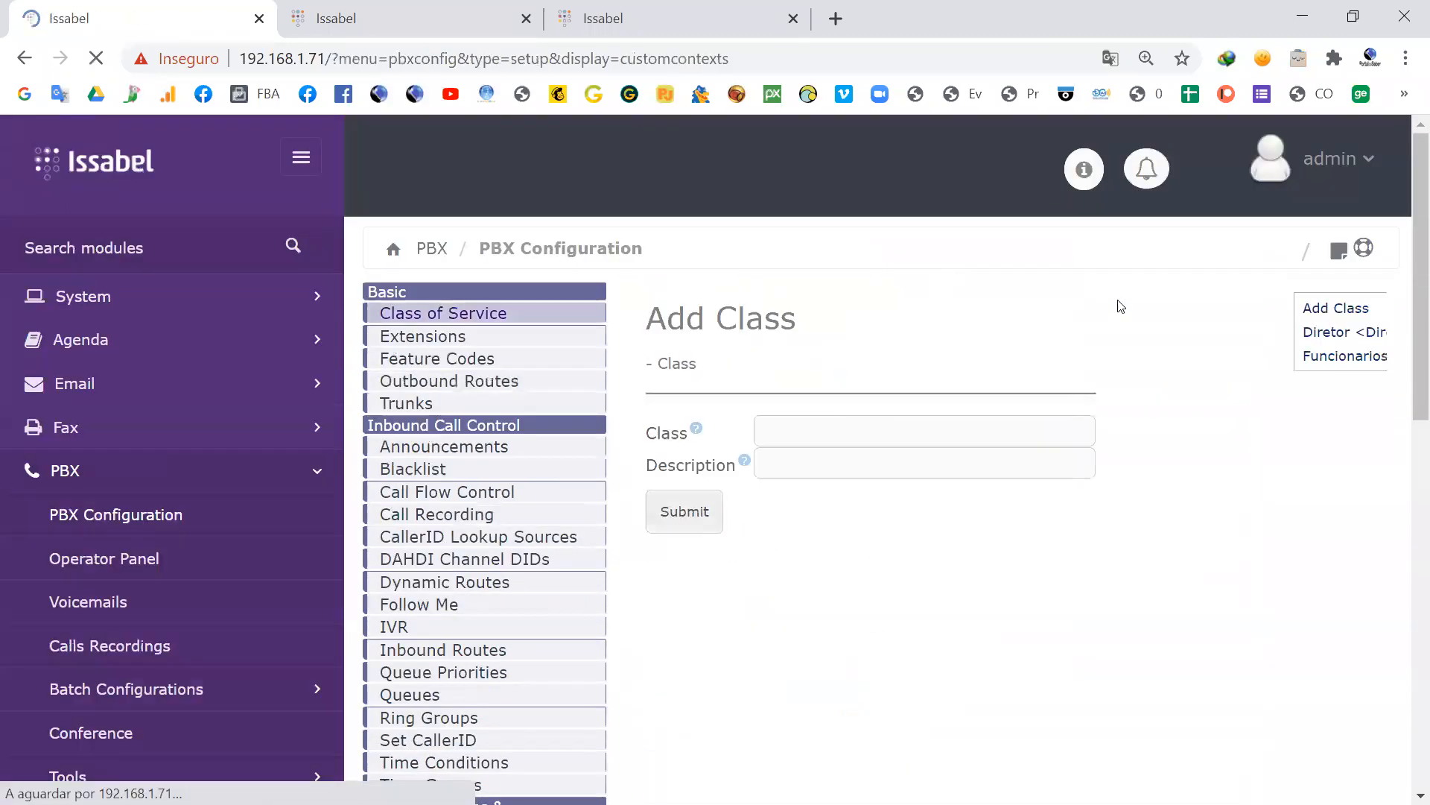
left_click(1329, 355)
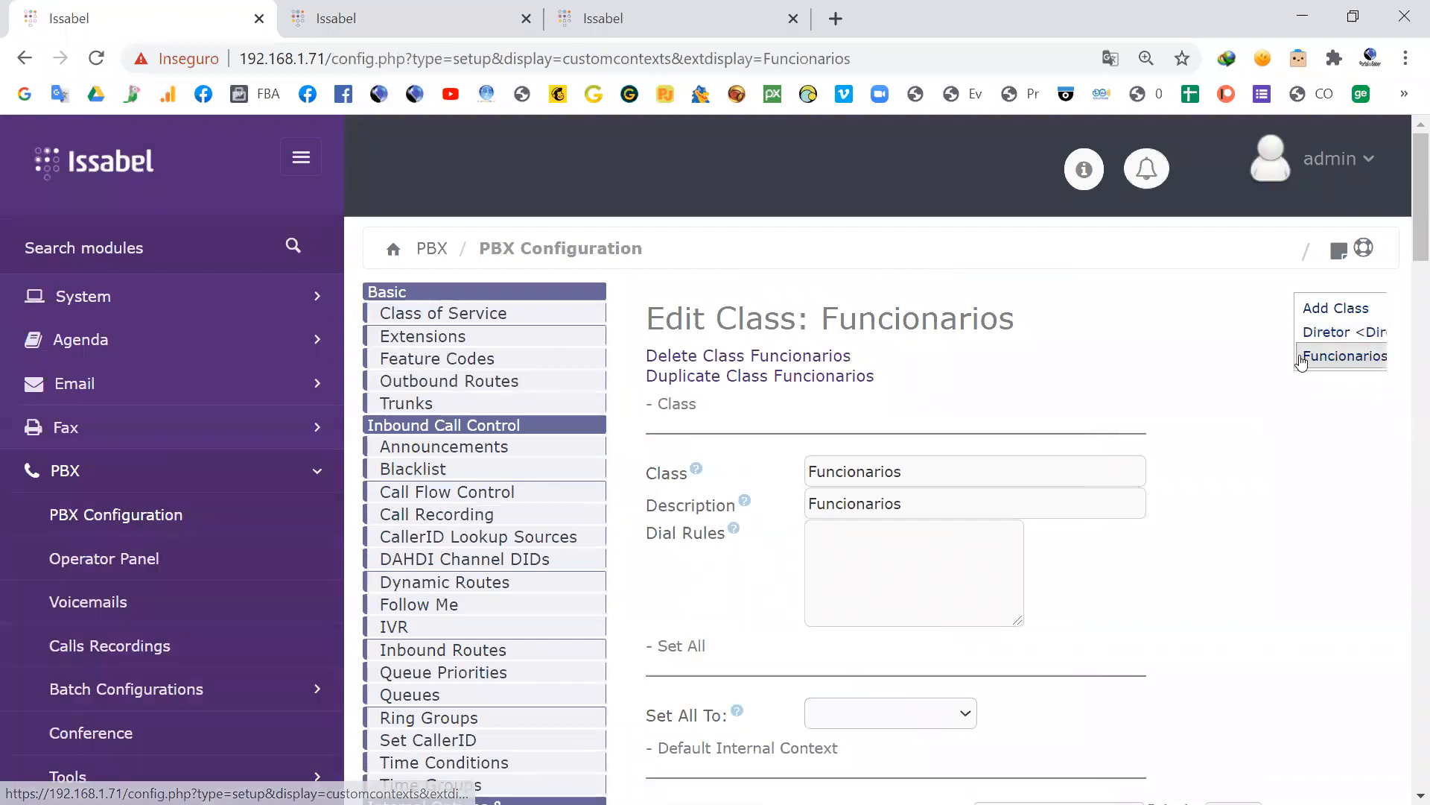
scroll(938, 497, "down", 5)
scroll(941, 499, "down", 20)
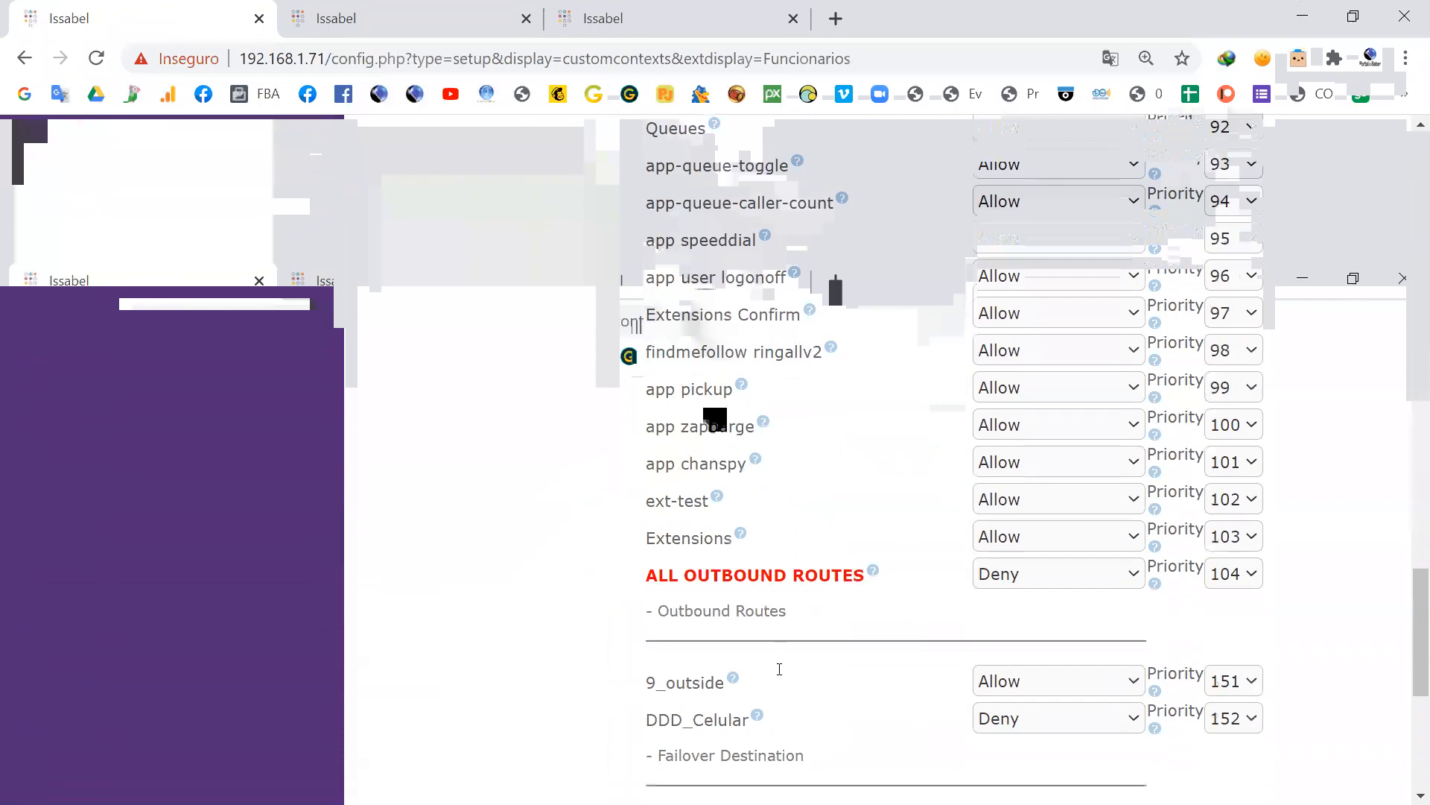
scroll(779, 669, "down", 2)
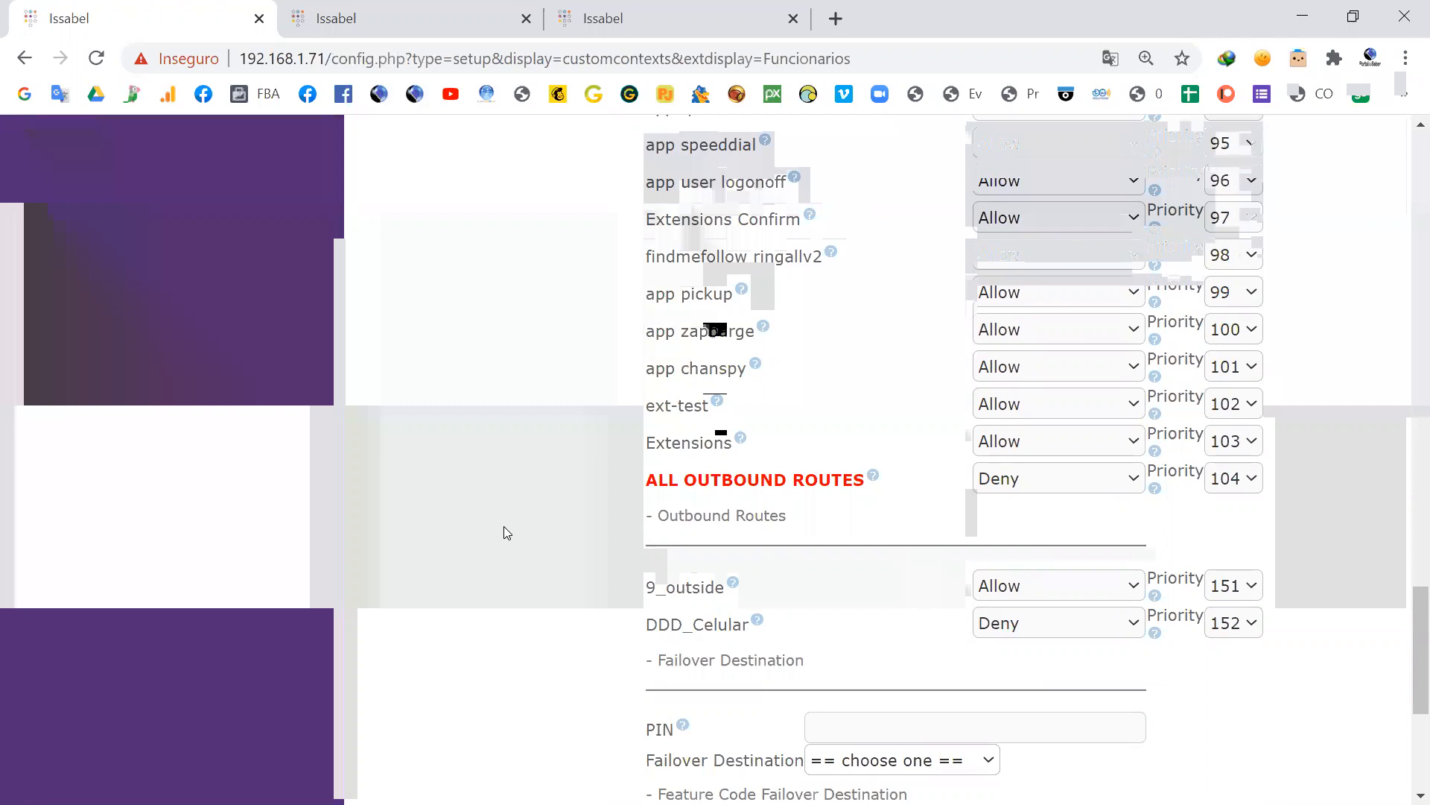
scroll(504, 527, "up", 20)
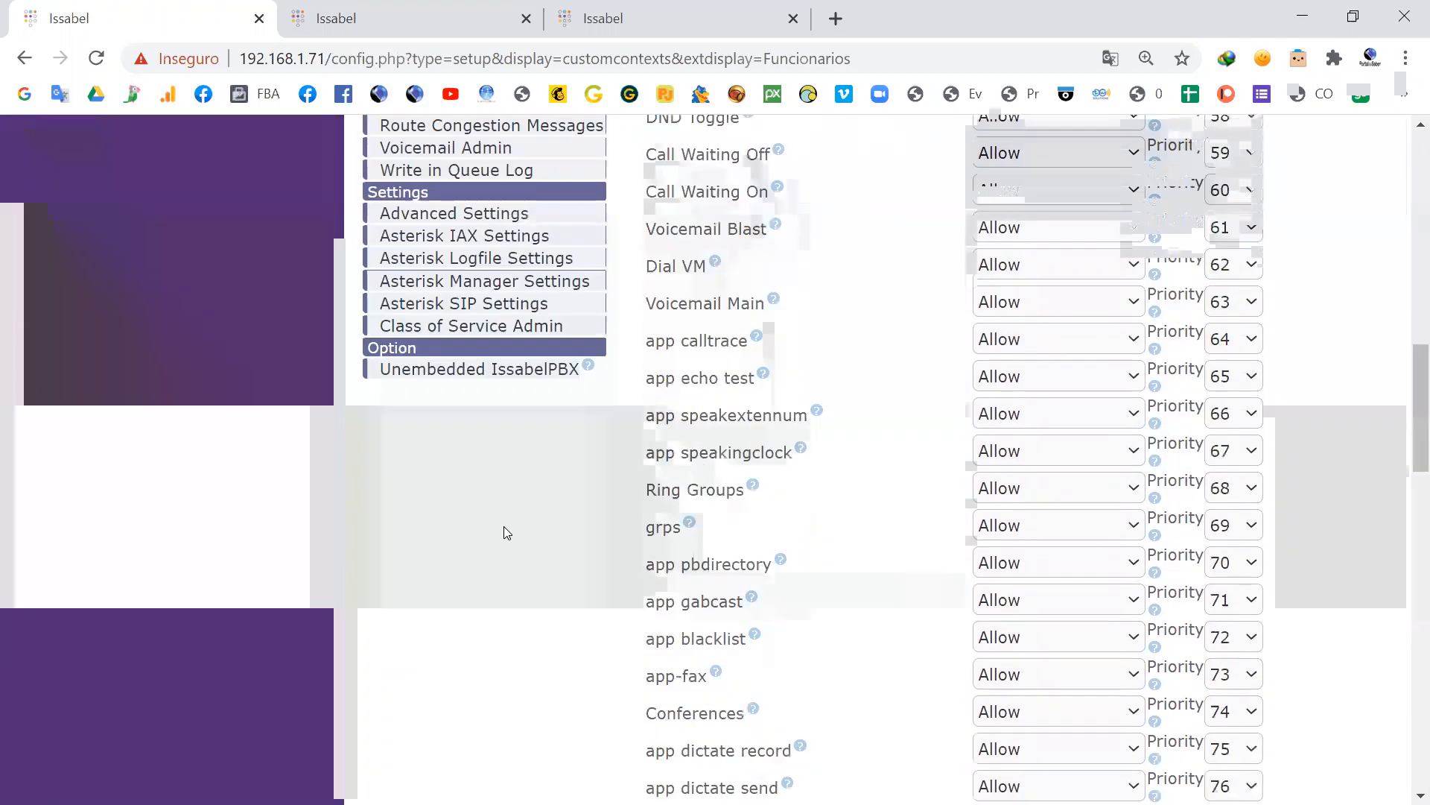
scroll(504, 526, "up", 2)
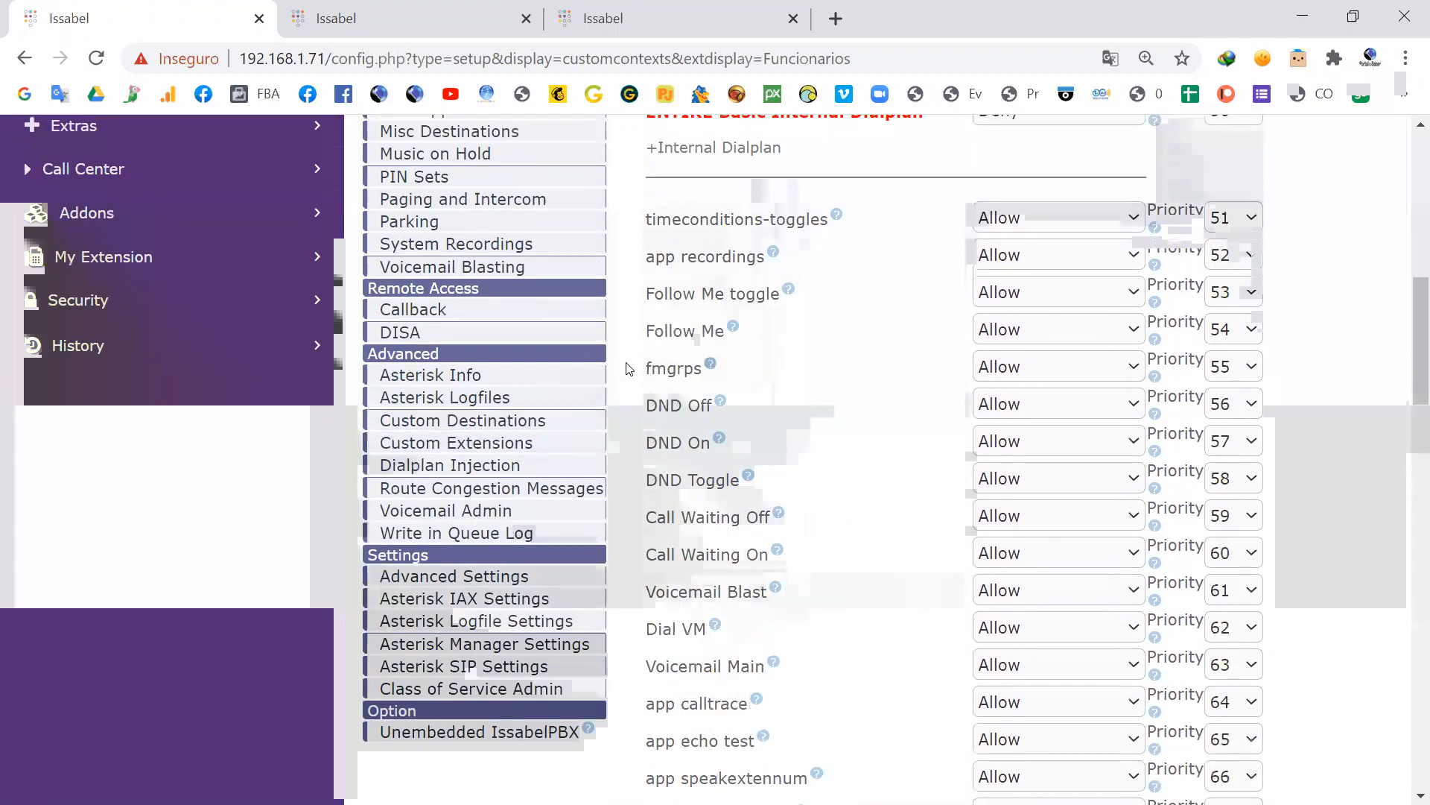
scroll(628, 368, "up", 3)
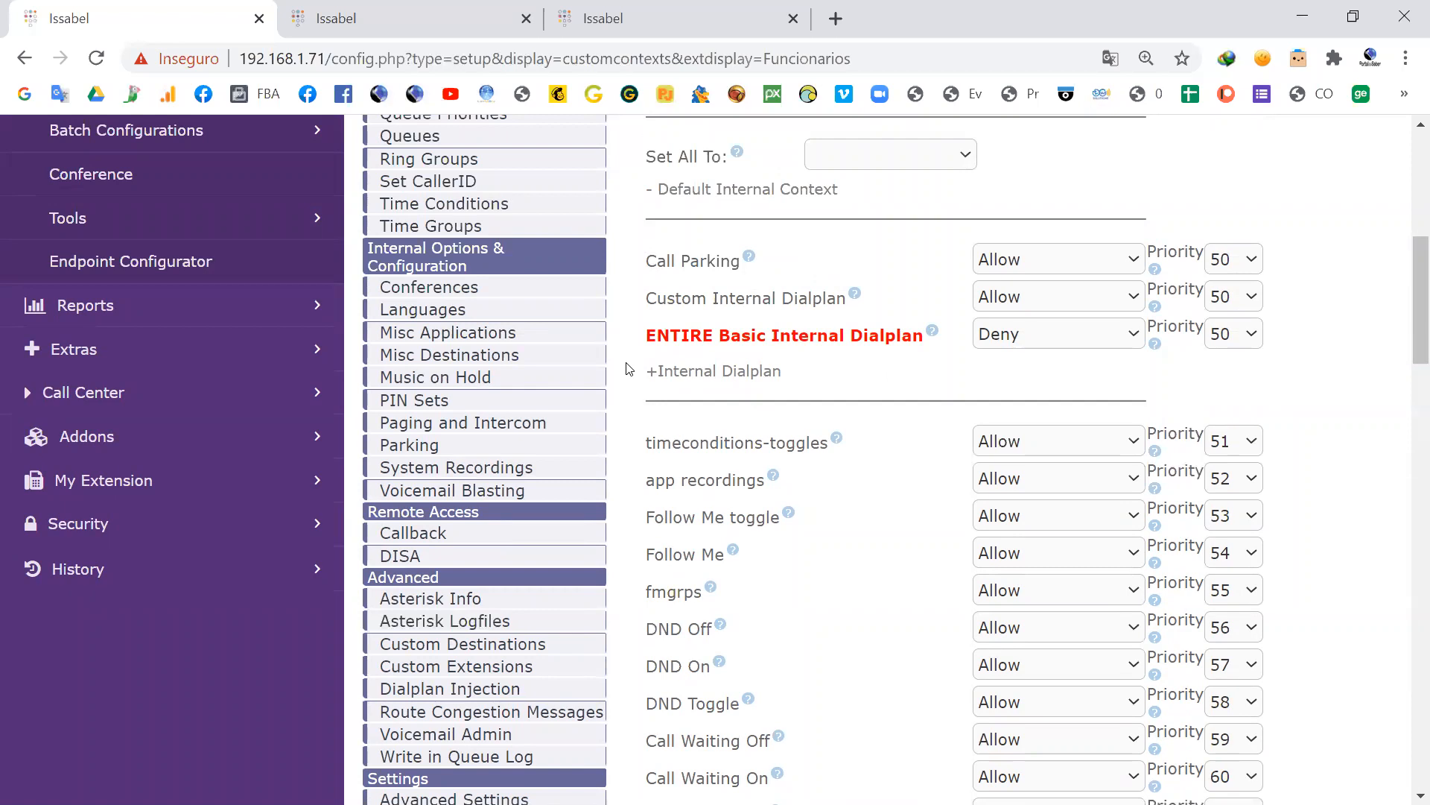
scroll(628, 368, "up", 7)
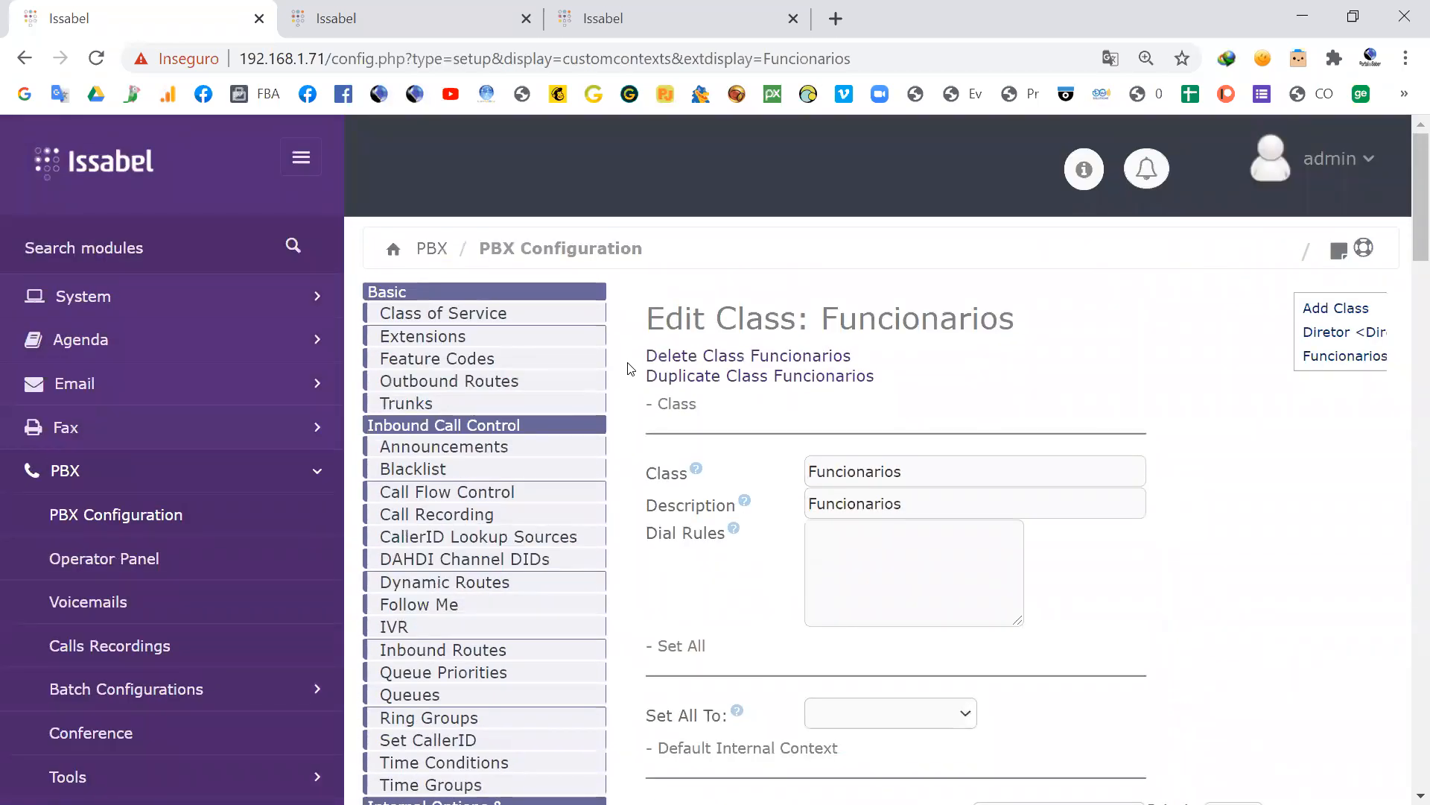
Step: Switch to the presentation and advance from the Class of Service slide to the next webinar slide
key("alt+Tab")
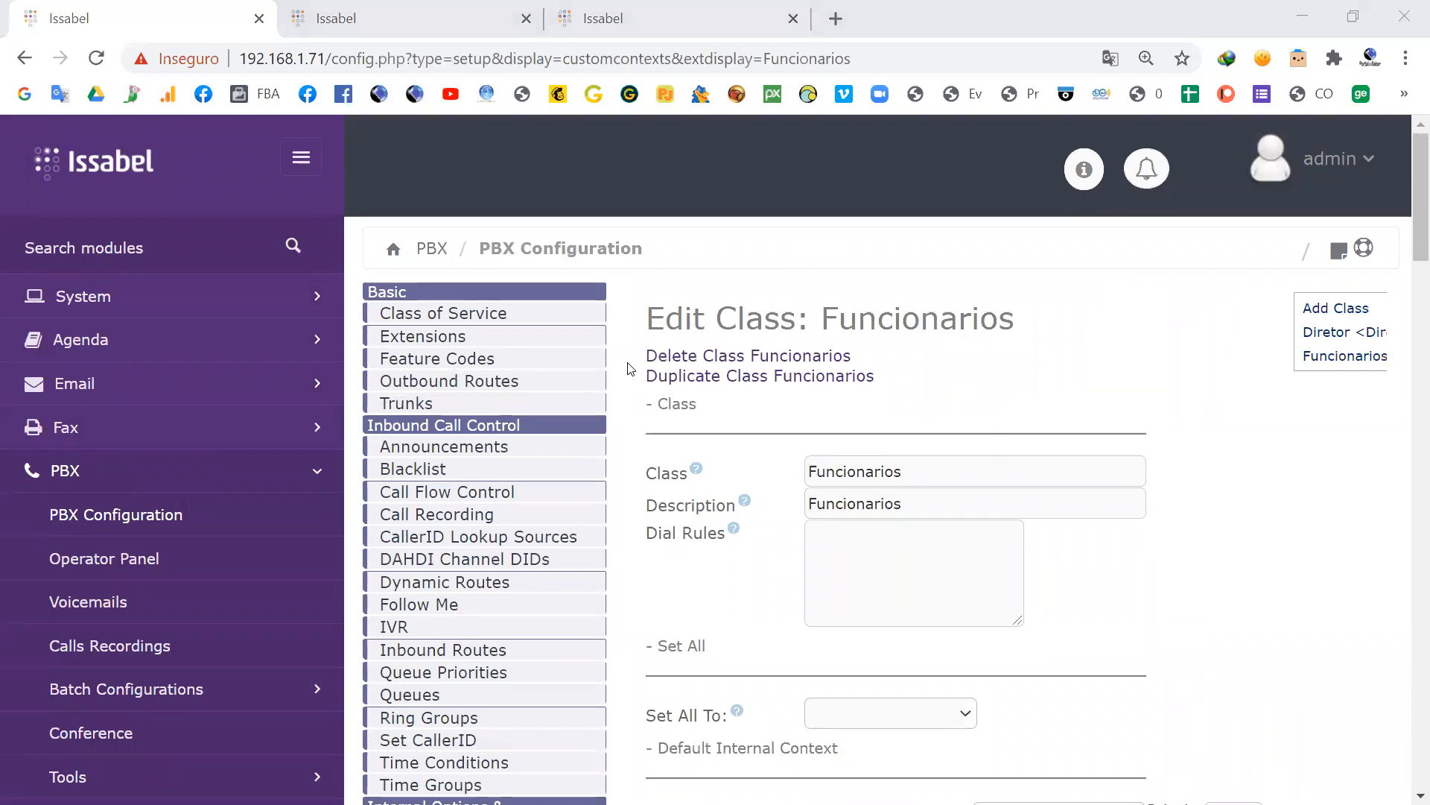
key("alt+Tab")
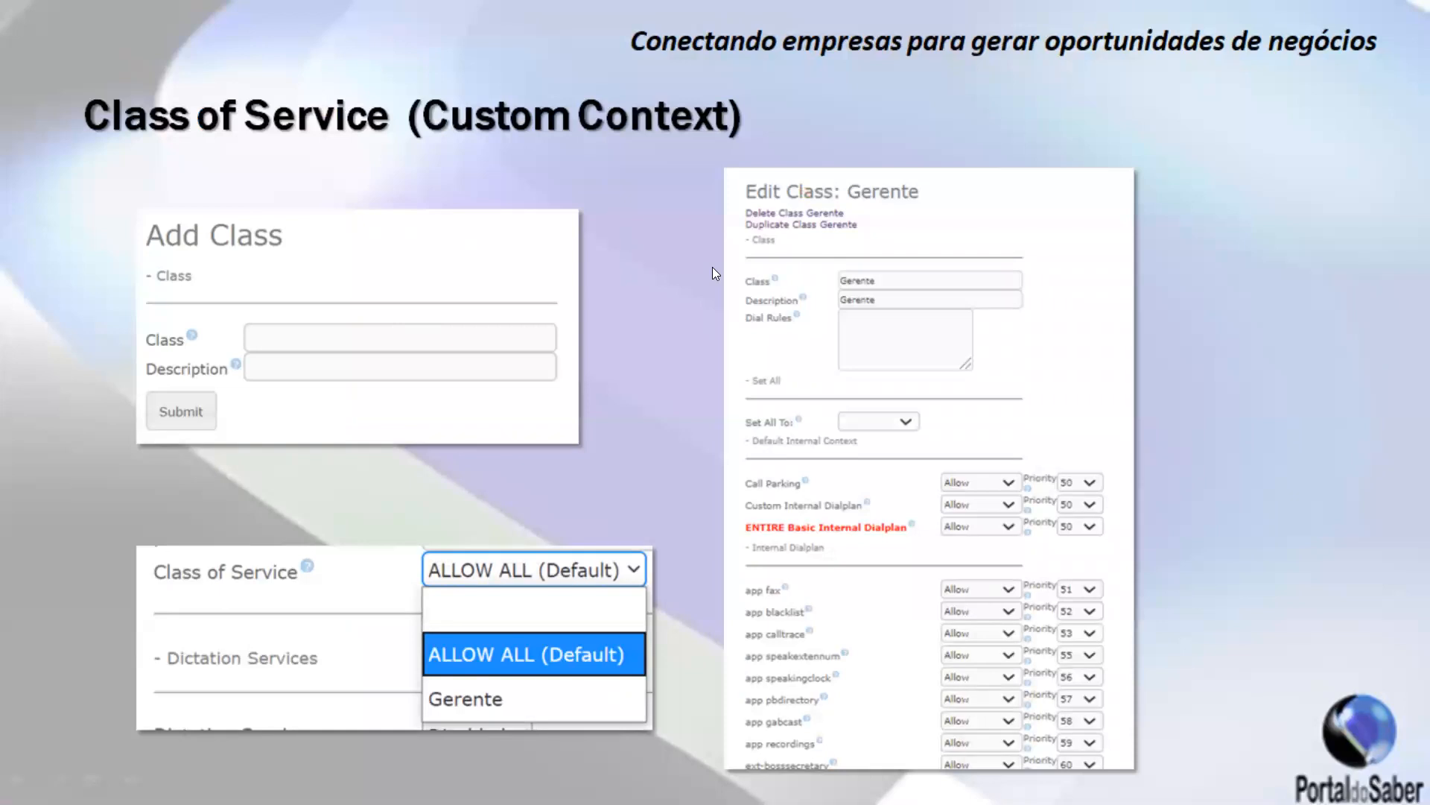
left_click(672, 276)
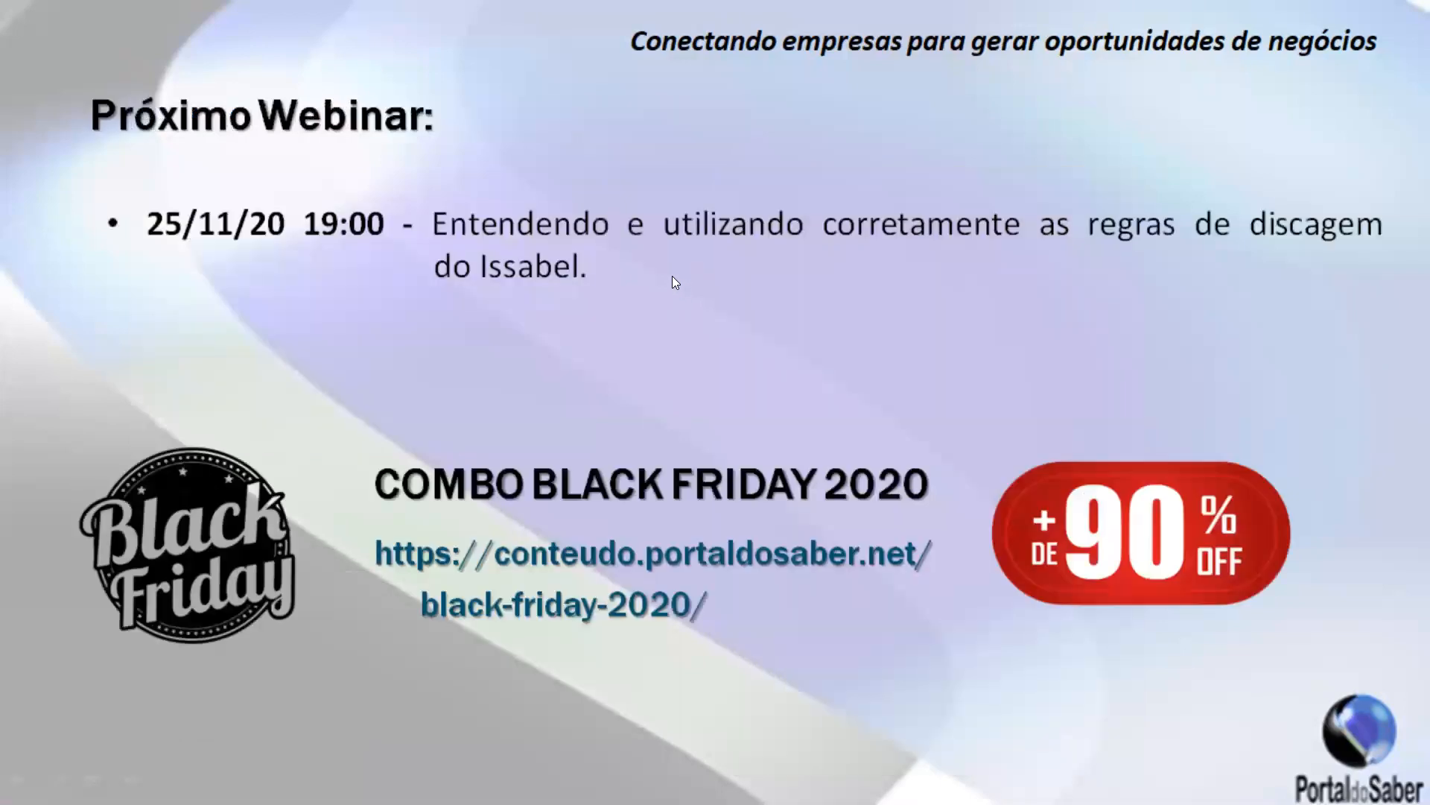